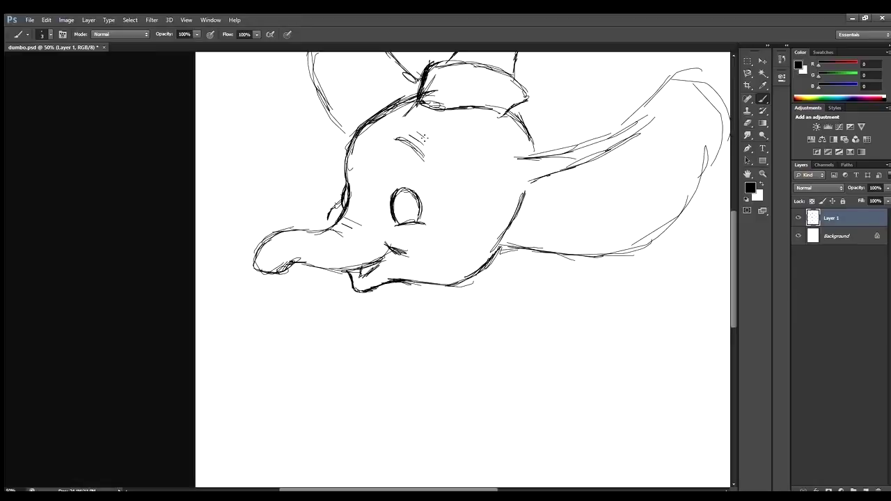
Clear the old eye and draw a new one with an iris and a dark pupil.
key("e")
left_click_drag(402, 196, 417, 222)
key("b")
key("ctrl+minus")
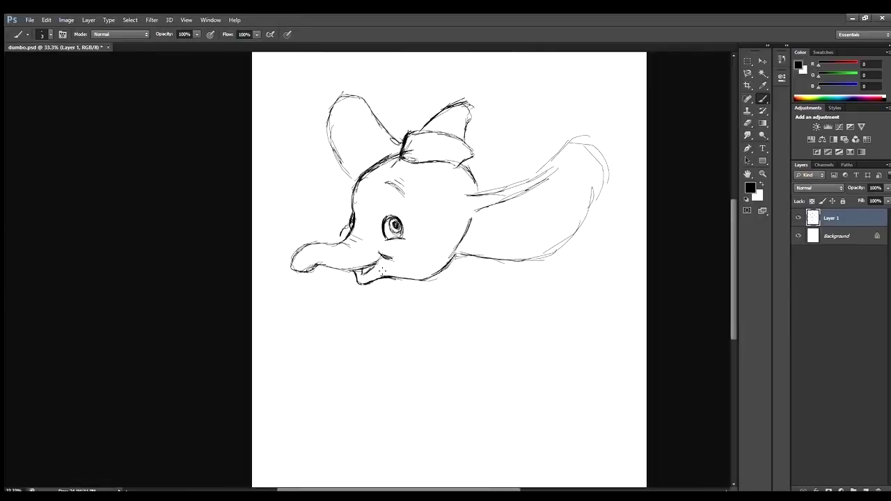
Sketch the belly curve below the chin and the rump curve beneath the large ear.
key("ctrl+minus")
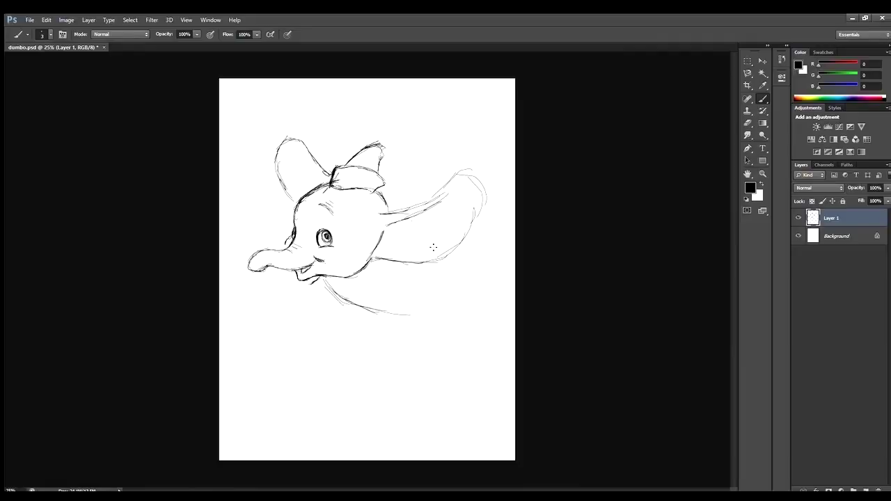
key("ctrl+plus")
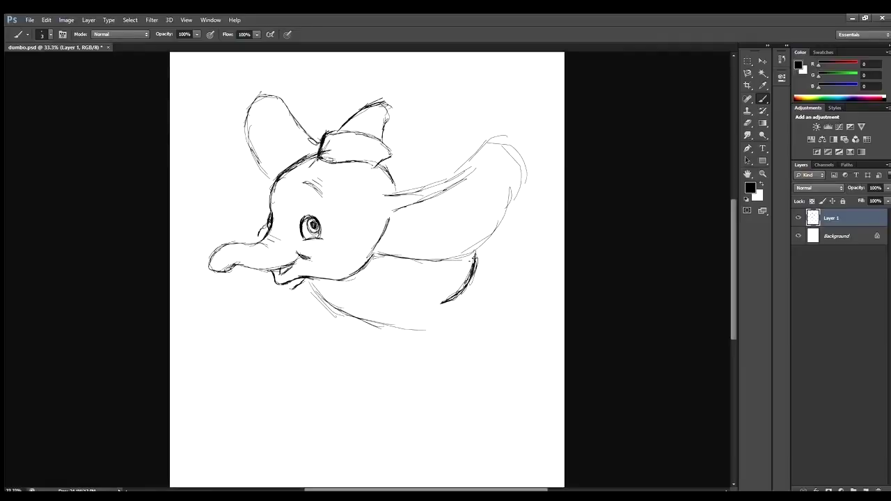
key("ctrl+plus")
Redraw the eye as an upright oval and sketch the tail and the ruffled collar under the chin.
key("e")
key("b")
left_click_drag(281, 198, 285, 219)
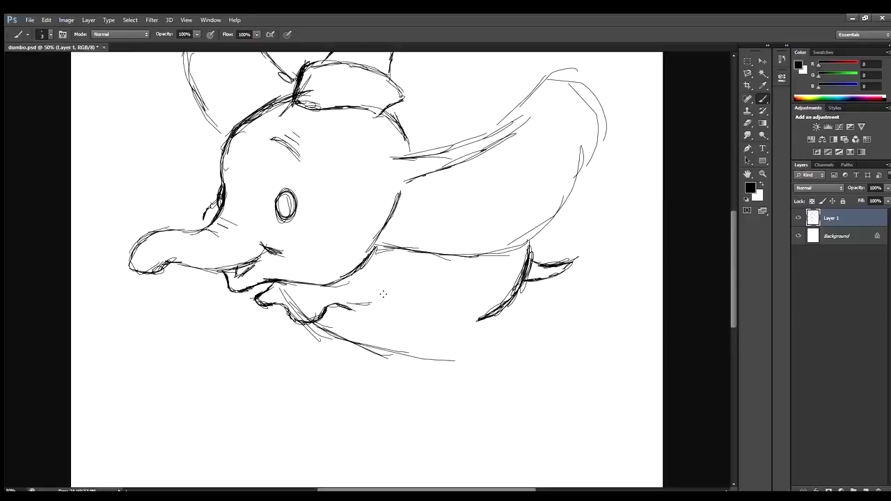
key("ctrl+minus")
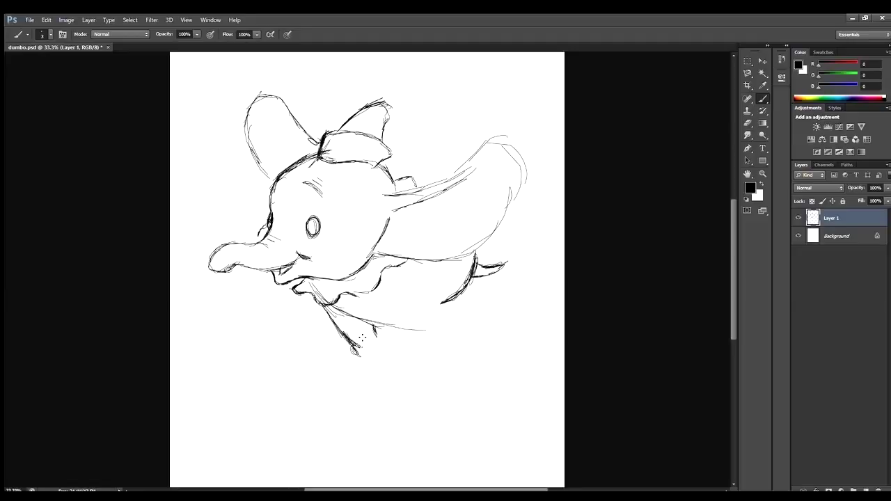
Erase the first front-leg lines and belly curve below the collar, then sketch the chest line and the raised front leg.
key("e")
left_click_drag(326, 317, 360, 352)
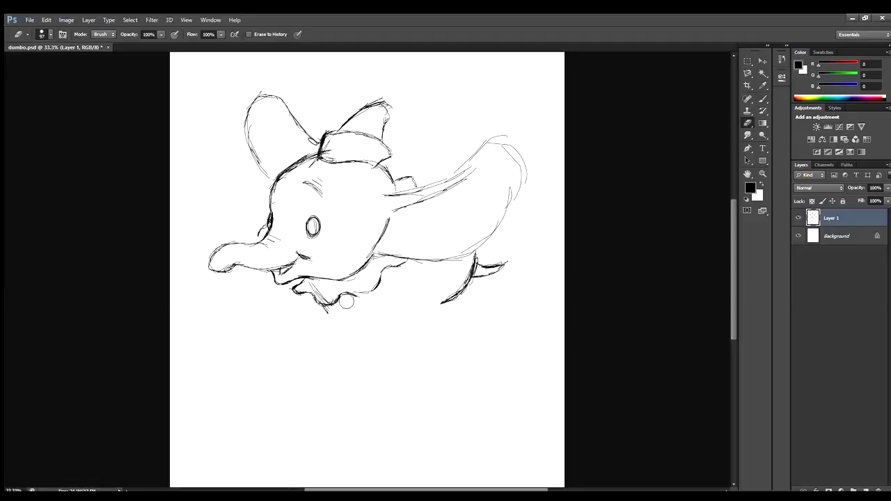
key("b")
left_click_drag(316, 297, 348, 327)
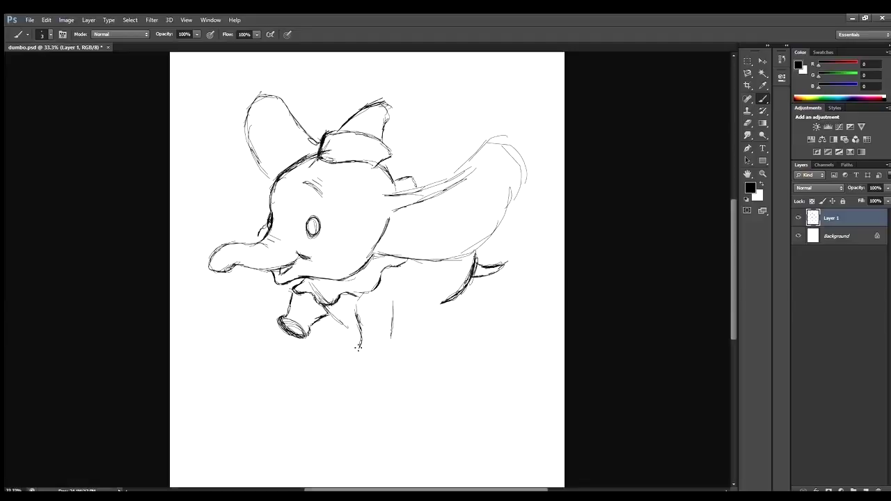
Sketch the near front leg with its foot and the belly line, erasing the stray lines that cross the leg.
mouse_move(350, 304)
left_mouse_down()
mouse_move(410, 325)
mouse_move(446, 315)
left_mouse_up()
key("e")
left_click_drag(365, 326, 389, 332)
key("b")
Erase the lower end of the rump curve and sketch the bent hind leg with its foot.
key("e")
left_click_drag(438, 309, 459, 304)
key("b")
left_click_drag(476, 264, 456, 307)
left_click_drag(421, 324, 466, 321)
key("e")
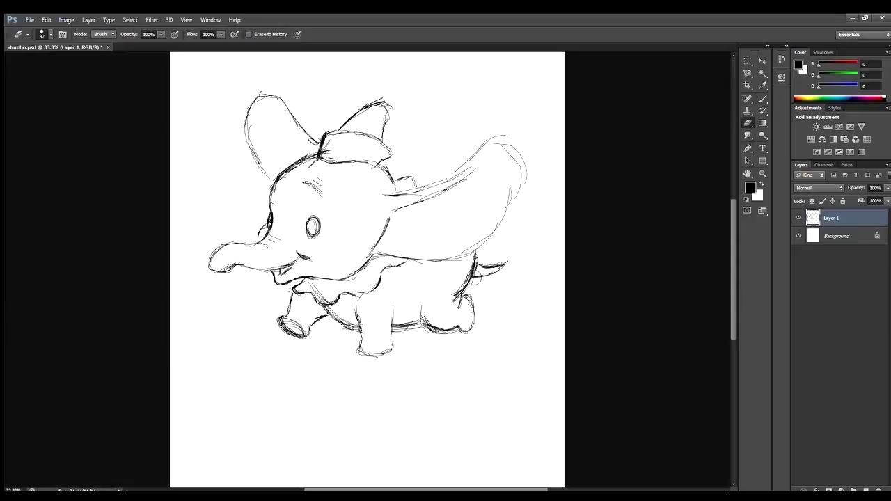
key("b")
left_click_drag(460, 298, 464, 309)
Enclose the eye with a closed Pen path, convert it to a selection and reposition the eye with Free Transform.
left_click_drag(238, 211, 412, 282)
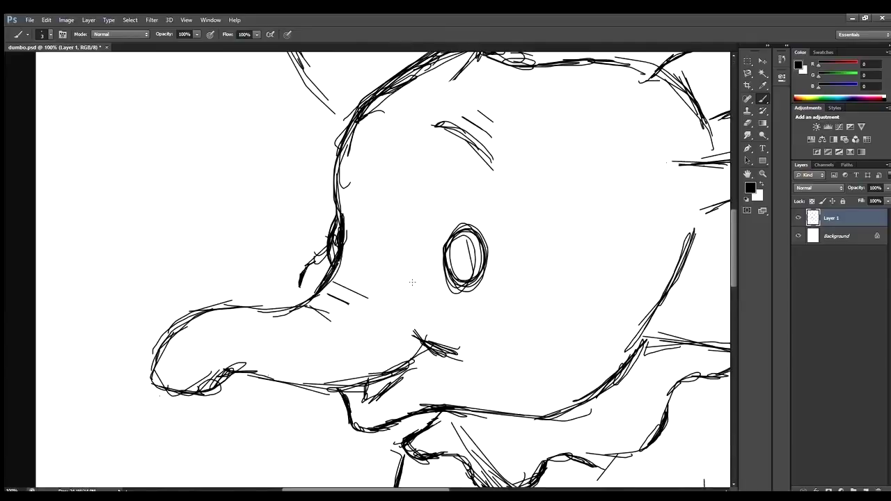
key("p")
left_click(463, 212)
left_click(495, 258)
left_click(465, 296)
left_click(427, 257)
left_click(463, 212)
key("ctrl+minus")
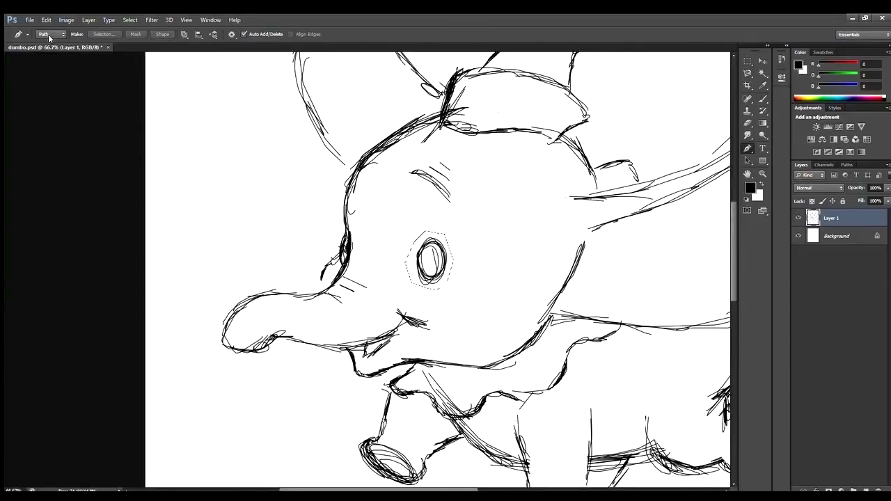
key("ctrl+t")
key("Return")
Erase the stray lines inside the oval eye.
key("b")
key("ctrl+plus")
key("e")
mouse_move(455, 238)
left_mouse_down()
mouse_move(449, 259)
mouse_move(460, 268)
left_mouse_up()
key("ctrl+minus")
key("ctrl+minus")
key("ctrl+minus")
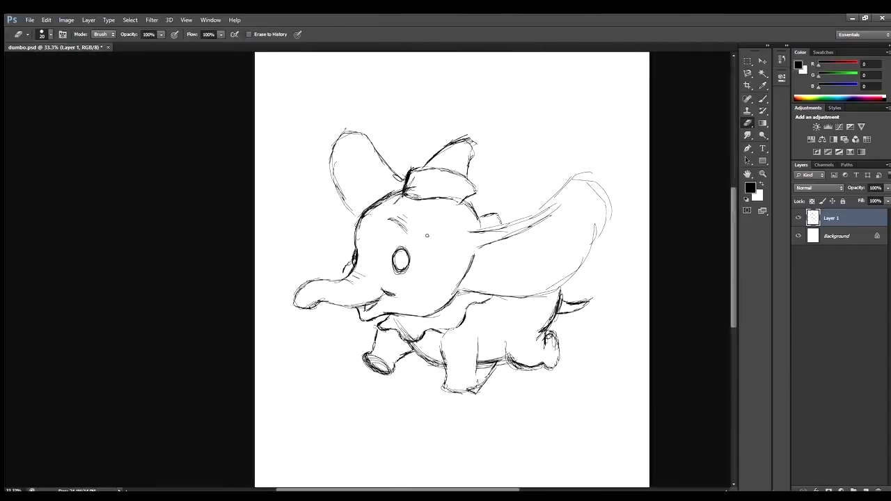
Draw an iris and a dark pupil inside the eye.
key("ctrl+plus")
key("b")
left_click_drag(437, 233, 432, 257)
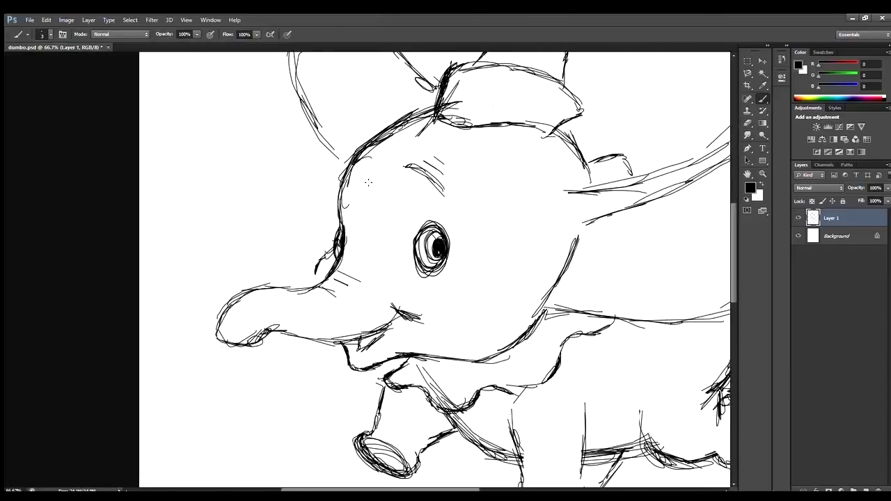
Redraw the eye as a tall domed outline with a flat lower line.
key("ctrl+minus")
key("ctrl+minus")
key("ctrl+plus")
mouse_move(411, 202)
left_mouse_down()
mouse_move(429, 224)
mouse_move(407, 231)
left_mouse_up()
left_click_drag(403, 228, 435, 224)
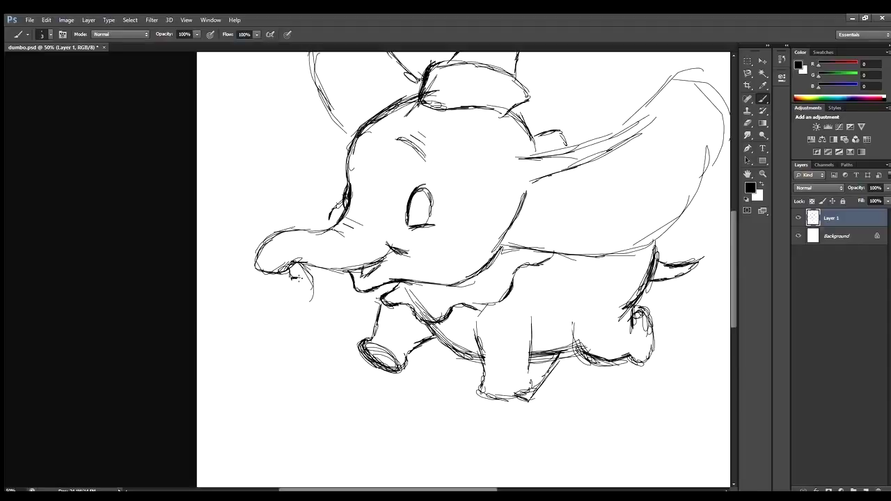
Sketch the curled opening at the trunk's tip with a curved, pointed shape rising from it.
key("ctrl+minus")
key("ctrl+plus")
key("ctrl+plus")
left_click_drag(281, 259, 306, 266)
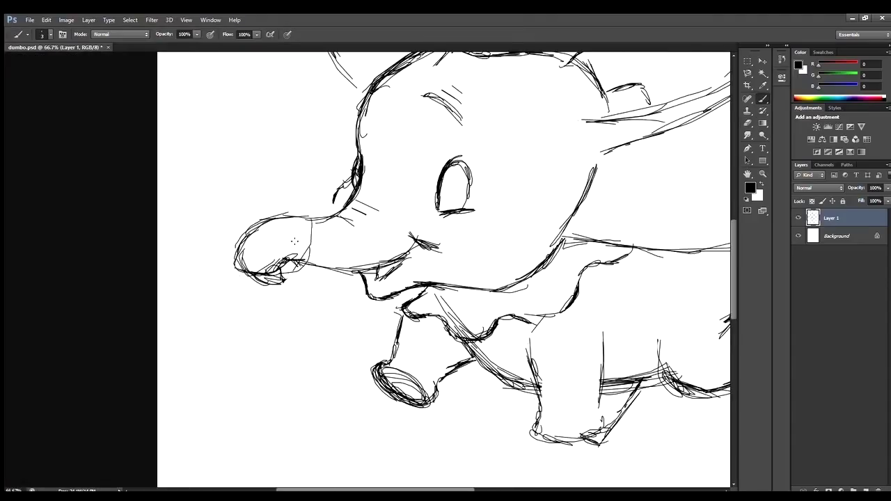
left_click_drag(313, 200, 282, 272)
key("ctrl+minus")
key("ctrl+minus")
key("ctrl+minus")
key("ctrl+plus")
key("ctrl+plus")
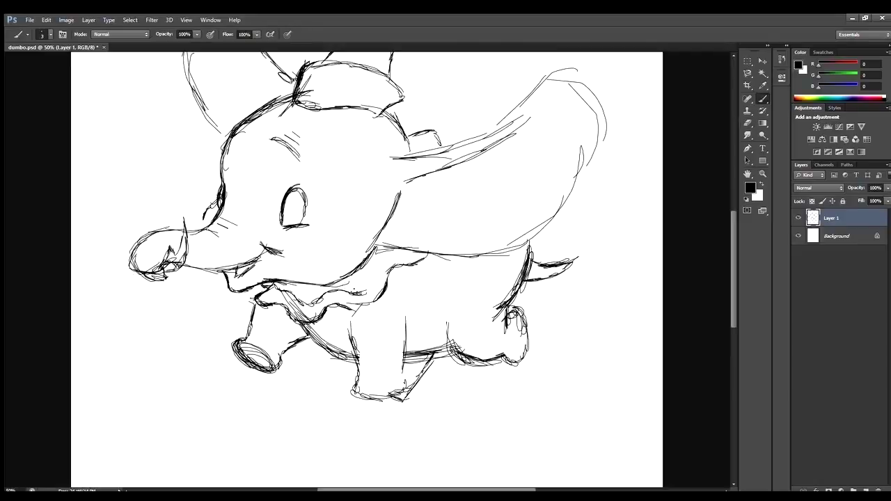
Erase the collar's inner ruffle line and redraw it as a wavy line following the collar's outer edge.
key("e")
left_click_drag(293, 305, 375, 285)
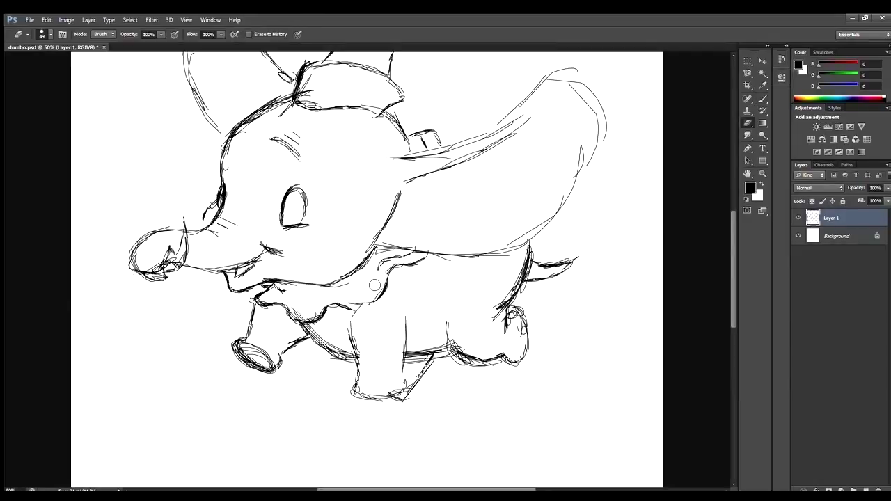
key("b")
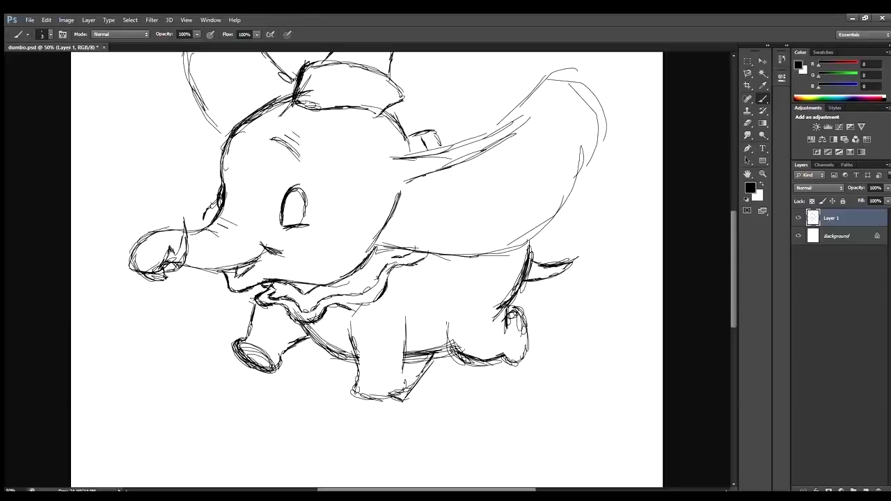
key("ctrl+minus")
key("ctrl+minus")
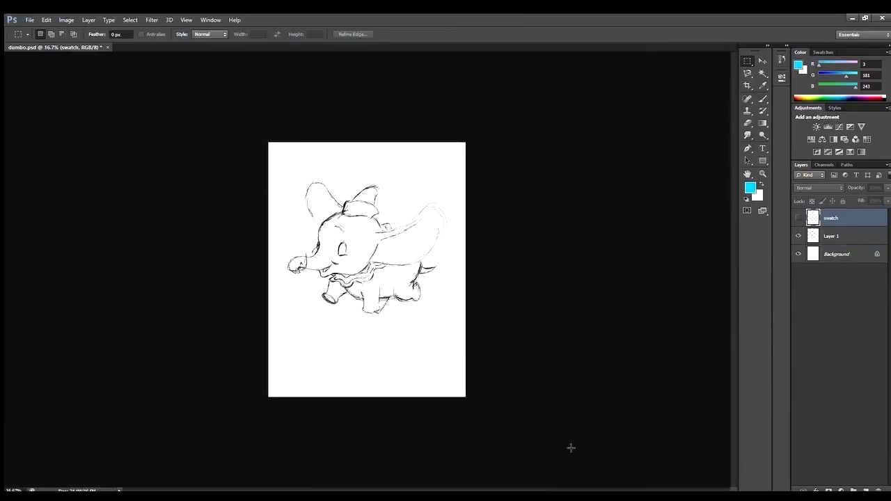
Fade the sketch on Layer 1 to 43% opacity and add a new layer above it for the line art.
scroll(328, 259, "up", 4)
key("b")
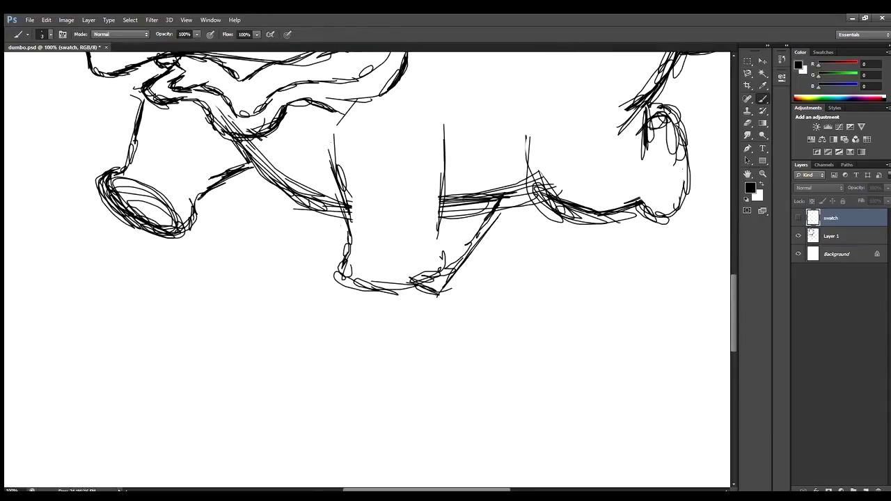
key("alt+bracketleft")
left_click_drag(347, 273, 376, 270)
key("ctrl+z")
key("ctrl+minus")
key("ctrl+minus")
key("ctrl+minus")
left_click_drag(855, 188, 835, 187)
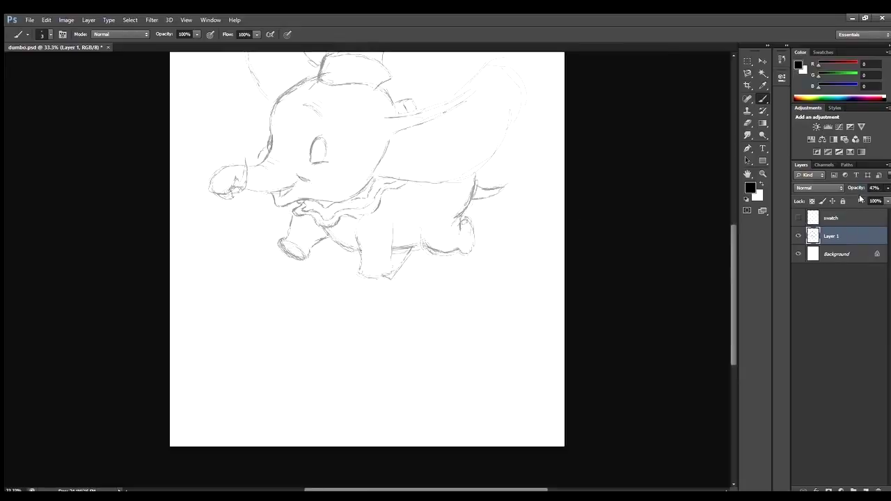
left_click(867, 490)
key("alt+bracketleft")
Ink the cheek and jaw from below the ear to the lower lip with a tapered black Pen stroke.
key("ctrl+equal")
key("p")
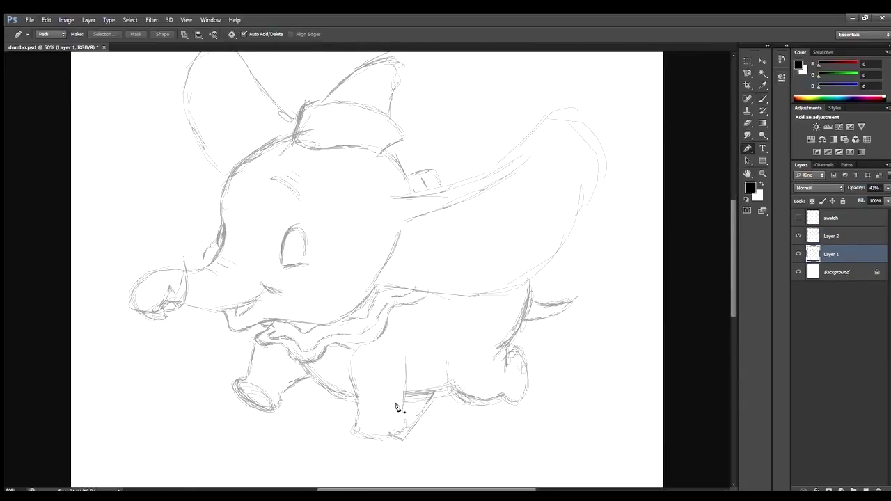
scroll(515, 273, "left", 3)
left_click(530, 233)
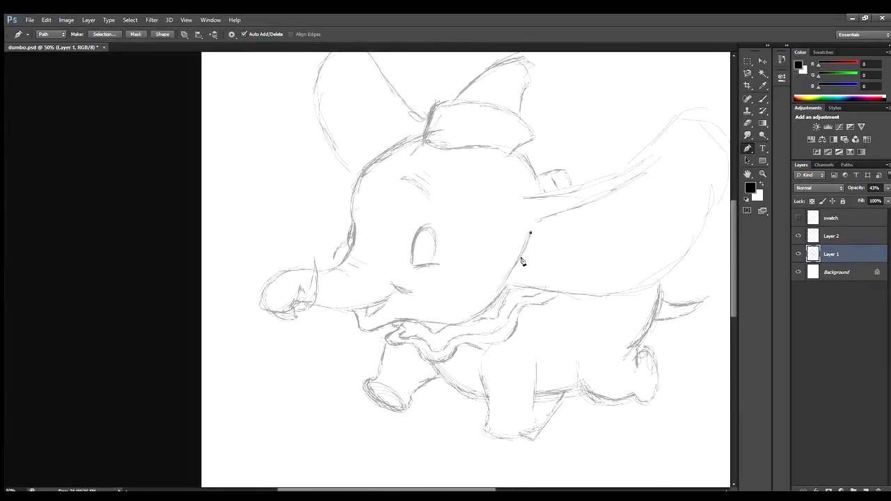
left_click_drag(458, 326, 406, 334)
left_click(341, 307)
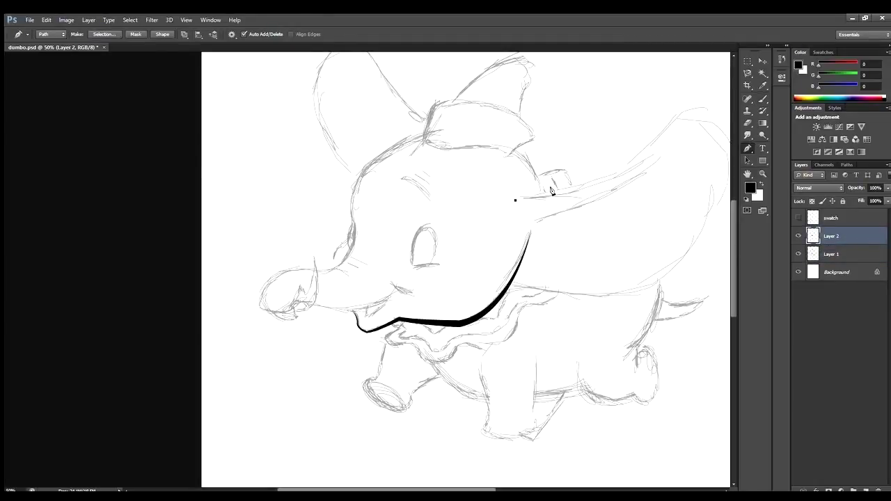
Ink the upper edge of the large ear with a tapered Pen stroke running from the head toward the ear's tip.
left_click_drag(553, 192, 586, 193)
scroll(469, 232, "right", 3)
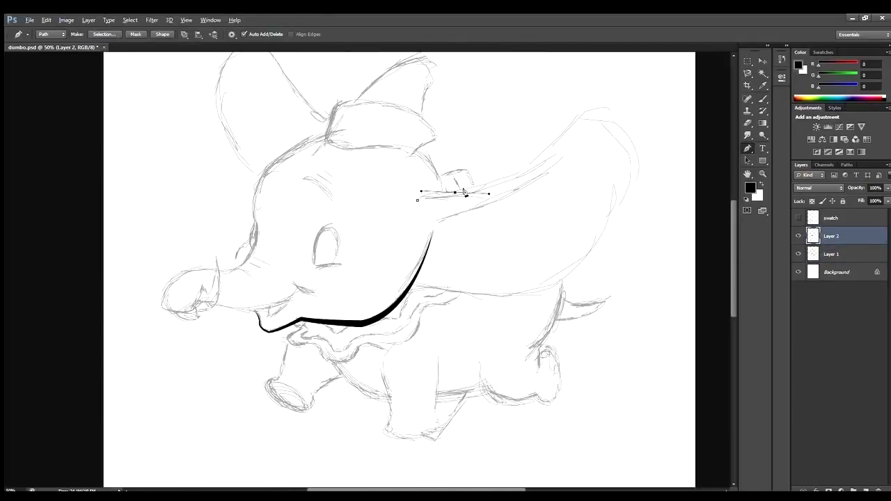
left_click_drag(573, 129, 585, 115)
key("Return")
Ink the large ear's lower edge and rounded outer rim with one tapered Pen stroke.
left_click_drag(572, 275, 616, 233)
left_click_drag(635, 177, 635, 107)
left_click_drag(597, 115, 629, 113)
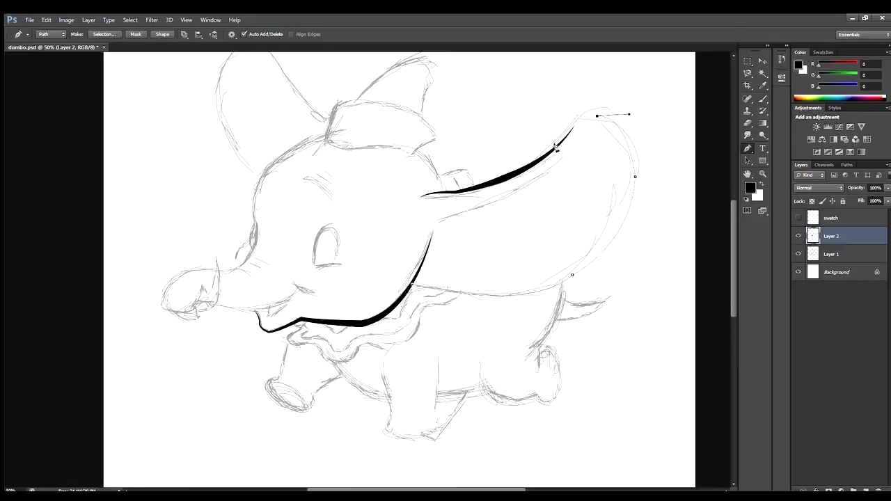
key("Return")
scroll(597, 364, "up", 4)
key("e")
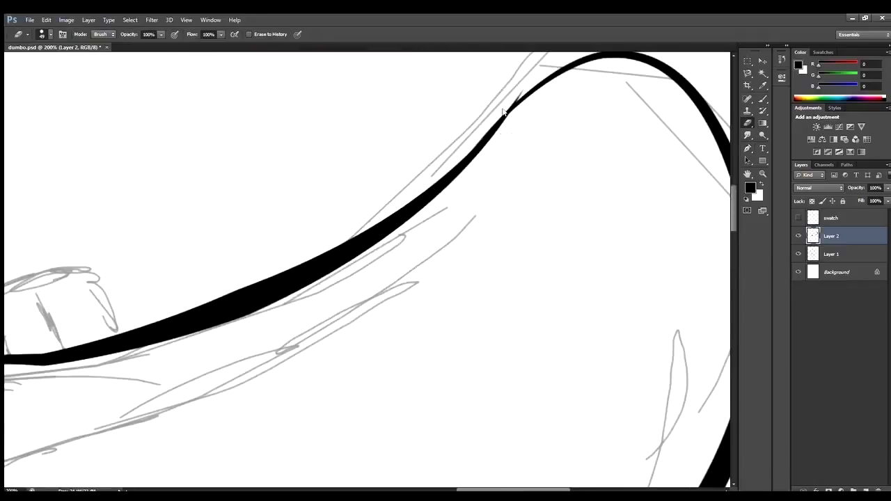
scroll(507, 103, "down", 2)
Ink the inner fold line just below the large ear's upper edge with a tapered Pen stroke.
key("p")
left_click_drag(277, 323, 321, 320)
left_click_drag(397, 289, 434, 143)
key("Return")
Ink the head outline from behind the large ear over the forehead and down to the trunk's tip.
scroll(252, 261, "left", 5)
left_click(486, 282)
left_click_drag(349, 216, 498, 215)
left_click_drag(236, 294, 227, 321)
scroll(234, 286, "down", 3)
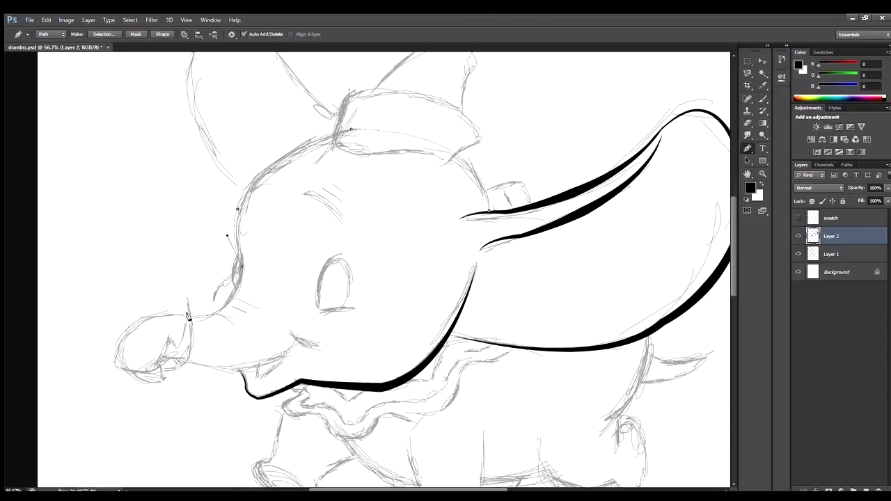
left_click_drag(124, 337, 104, 369)
key("F2")
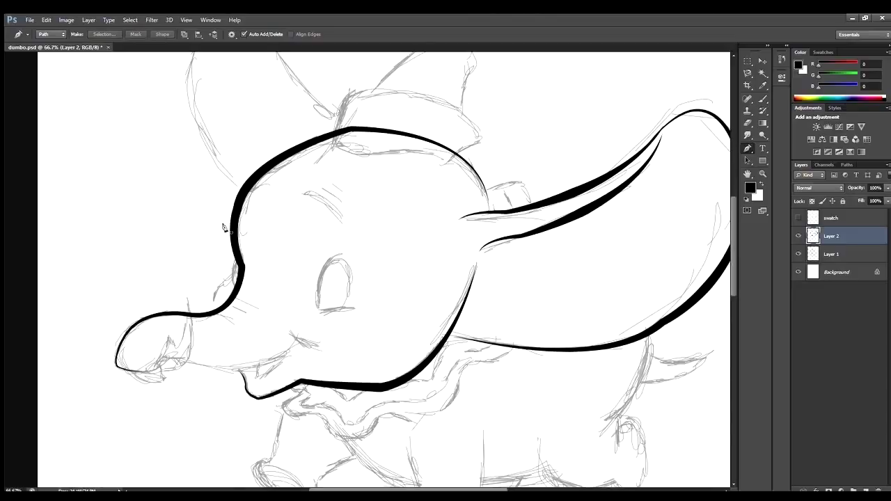
Ink the outline of the far ear with a tapered Pen stroke from the forehead round to the hat.
scroll(236, 286, "up", 3)
left_click(242, 282)
left_click_drag(192, 139, 216, 78)
left_click_drag(247, 112, 295, 129)
key("F2")
Ink the lower edge of the hat's brim with a curved Pen stroke across the forehead.
key("ctrl+plus")
left_click_drag(304, 214, 306, 240)
left_click_drag(401, 227, 479, 218)
left_click(487, 231)
key("F2")
Try to ink the upper edge of the hat's brim with a Pen path.
left_click(326, 137)
left_click_drag(496, 162, 636, 223)
left_click(529, 206)
key("F2")
Ink the rear tip and the upper edge of the hat's brim on Layer 3 with a tapered Pen stroke.
key("ctrl+plus")
scroll(577, 151, "right", 3)
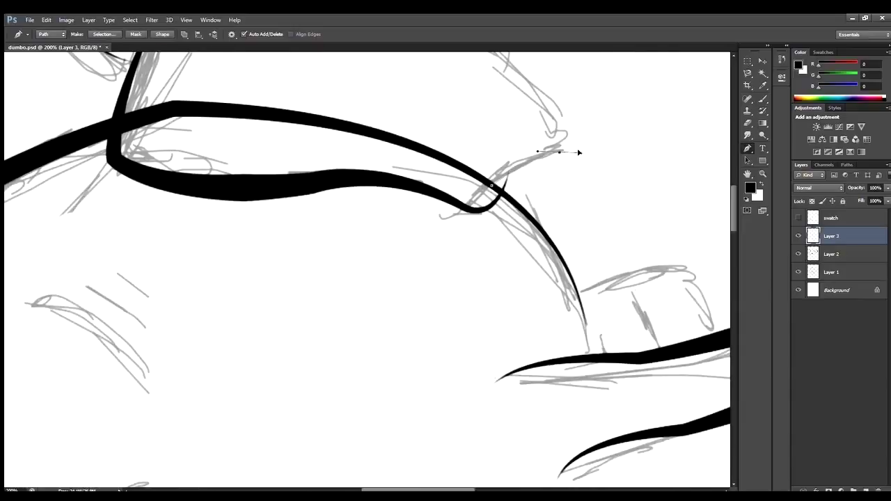
scroll(559, 254, "up", 3)
left_click(557, 254)
left_click_drag(533, 190, 596, 233)
scroll(534, 189, "left", 2)
left_click_drag(160, 112, 14, 189)
key("F2")
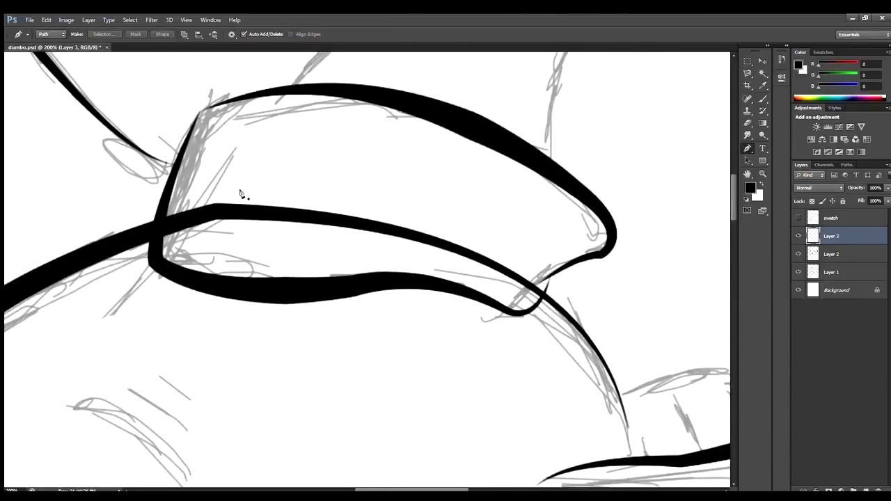
Ink the outline of the hat's crown rising above the brim with the Pen tool.
key("ctrl+minus")
left_click_drag(452, 171, 436, 187)
key("F2")
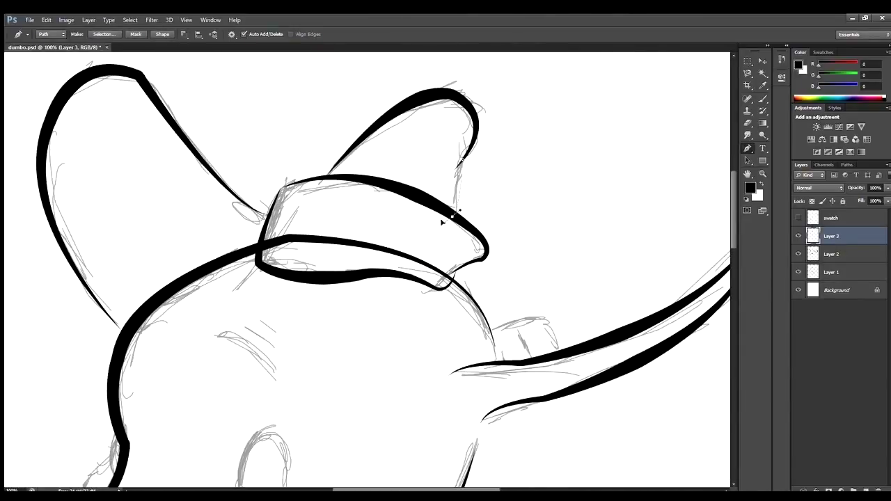
key("ctrl+minus")
key("ctrl+minus")
key("ctrl+minus")
Erase the part of the head outline on Layer 2 that crosses the hat's brim.
key("alt+bracketleft")
key("ctrl+plus")
key("ctrl+plus")
key("ctrl+plus")
key("ctrl+plus")
key("e")
mouse_move(418, 202)
left_mouse_down()
mouse_move(280, 234)
mouse_move(326, 204)
mouse_move(459, 235)
mouse_move(548, 284)
left_mouse_up()
Merge the hat's line art on Layer 3 down into Layer 2.
key("ctrl+minus")
key("ctrl+minus")
key("ctrl+minus")
key("ctrl+minus")
key("ctrl+plus")
key("ctrl+plus")
key("alt+bracketright")
key("ctrl+e")
Ink the cheek crease at the corner of the mouth with a short tapered Pen stroke.
key("ctrl+plus")
key("b")
key("p")
left_click(355, 224)
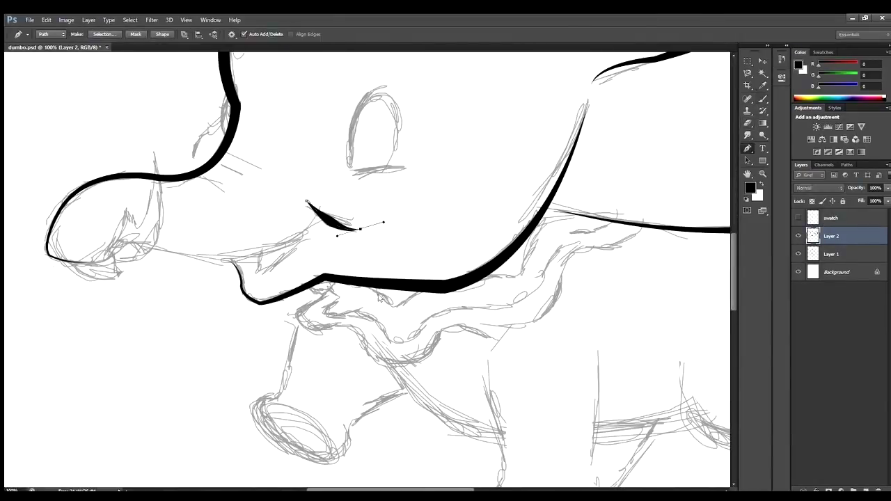
Ink the long mouth line from the trunk to the cheek crease and the two small tapered strokes inside the open mouth.
key("F2")
left_click_drag(331, 209, 460, 206)
left_click(445, 225)
key("F2")
left_click(388, 250)
key("F2")
left_click(389, 261)
key("F2")
Ink the curved lower edge of the eye and the two small bulges on the face outline above the trunk.
left_click_drag(478, 169, 543, 172)
key("F2")
left_click_drag(353, 98, 346, 124)
key("F2")
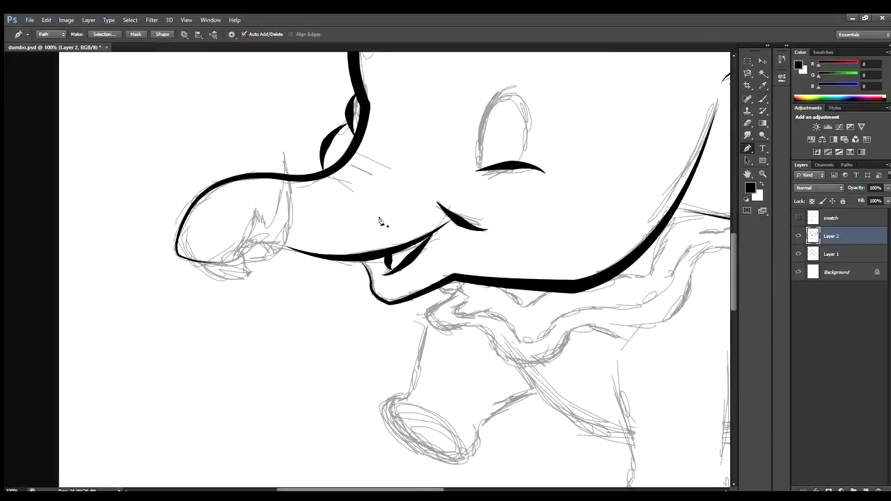
Ink the eyebrow and the short tapered forehead wrinkles above the eye.
key("ctrl+minus")
key("F2")
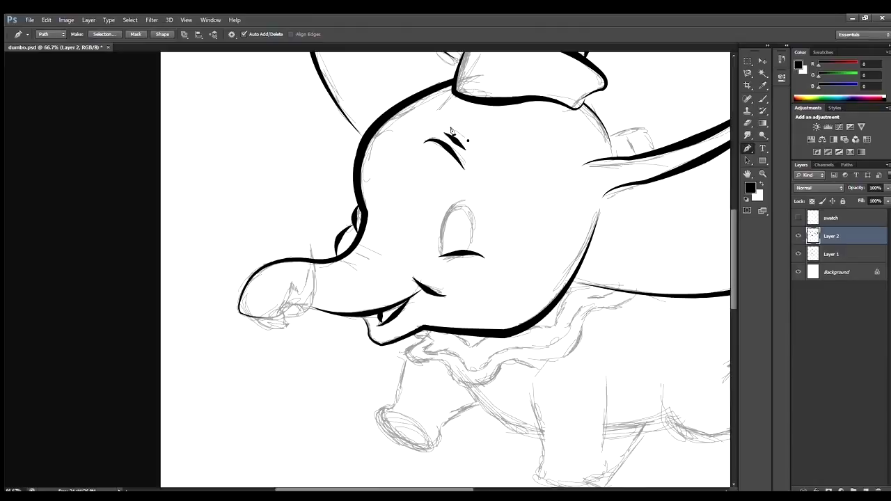
key("ctrl+minus")
Ink three short tapered wrinkles at the base of the trunk, inside the face outline.
key("ctrl+plus")
key("ctrl+plus")
key("ctrl+plus")
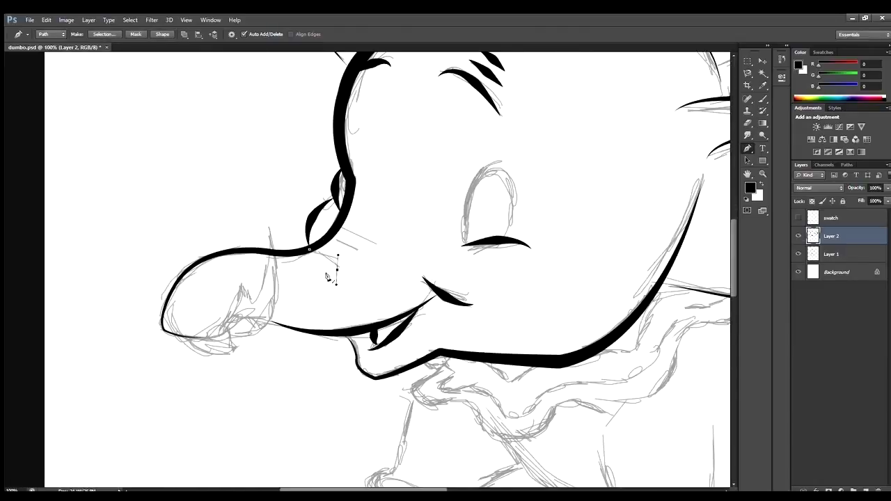
scroll(526, 210, "down", 2)
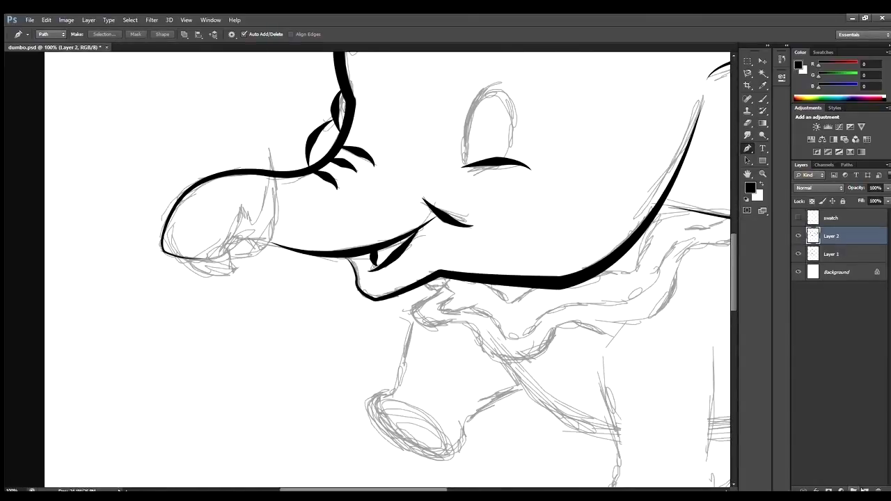
Ink the pointed feather shape at the tip of the trunk on a new layer.
left_click(859, 488)
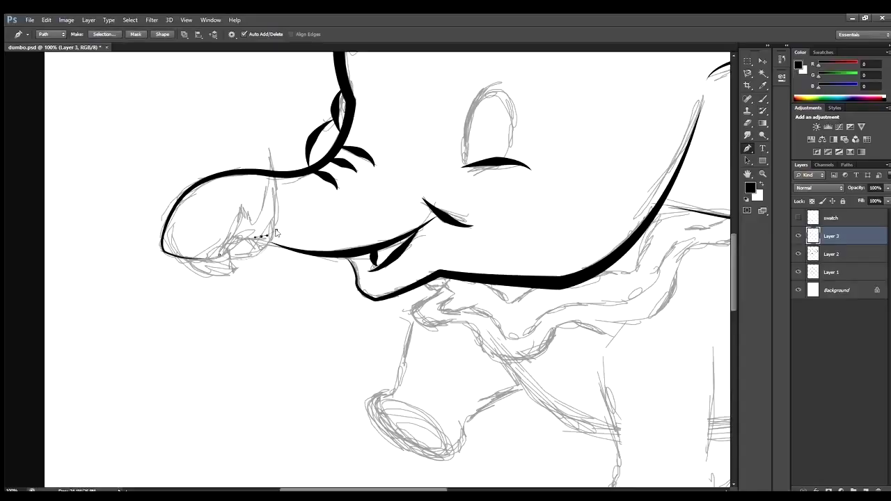
key("F2")
key("F2")
left_click_drag(255, 206, 276, 230)
key("F2")
key("ctrl+z")
key("F2")
left_click(269, 98)
key("F2")
Erase the old thin outline around the rounded trunk tip on Layer 2 and clean up the thicker curve.
scroll(292, 162, "down", 3)
scroll(293, 163, "up", 4)
key("e")
key("alt+[")
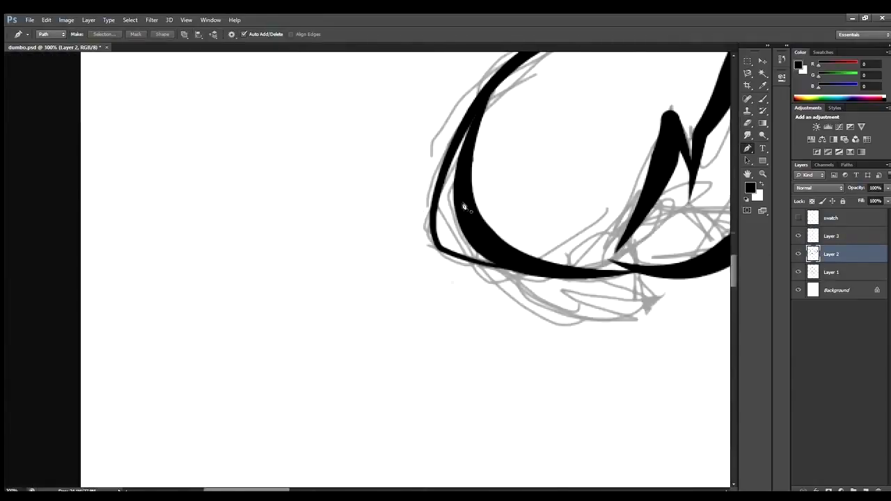
key("ctrl+plus")
key("ctrl+plus")
left_click_drag(433, 212, 451, 161)
scroll(734, 275, "up", 3)
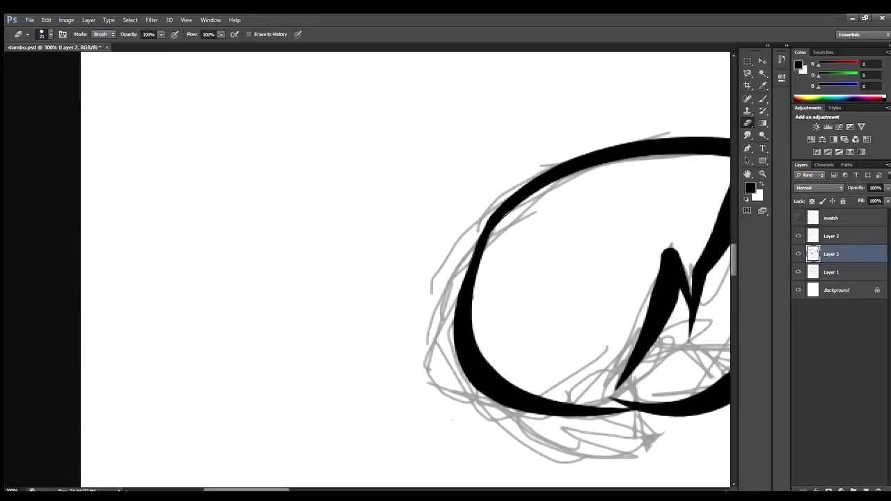
left_click(747, 148)
left_click_drag(454, 328, 466, 416)
key("ctrl+minus")
key("ctrl+minus")
key("ctrl+minus")
key("ctrl+minus")
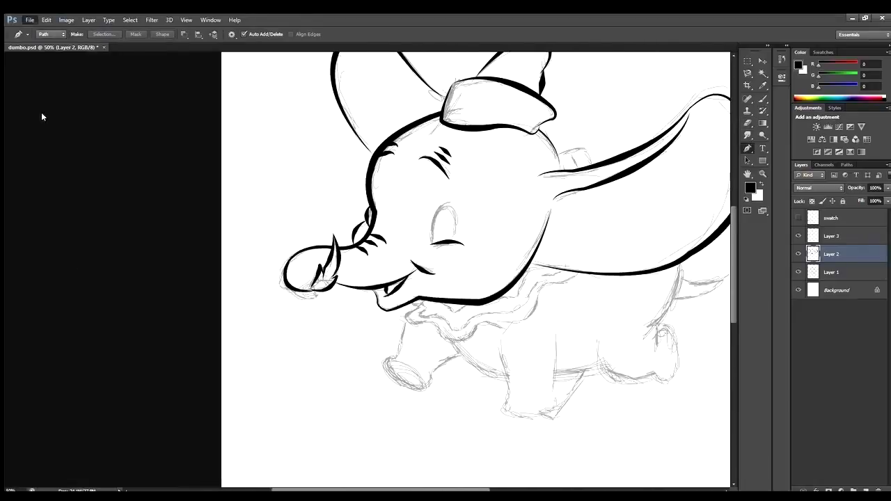
Ink the small collar fold under the chin and the rear half of the ruffled collar's lower edge.
key("ctrl+plus")
key("ctrl+plus")
key("ctrl+plus")
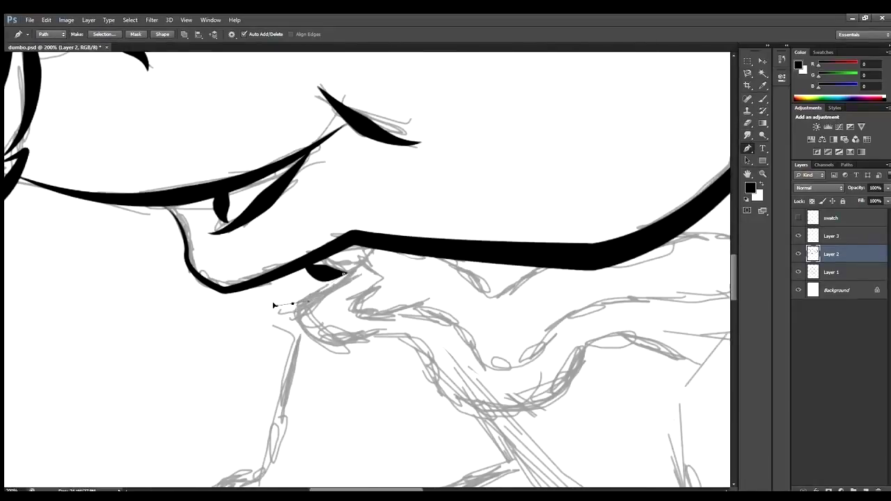
scroll(328, 348, "right", 5)
left_click(692, 133)
left_click_drag(578, 180, 467, 163)
mouse_move(368, 332)
left_mouse_down()
mouse_move(211, 293)
mouse_move(278, 364)
left_mouse_up()
scroll(418, 389, "left", 5)
Ink the collar's middle scallop and the rounded front fold of the ruffle beneath the chin.
left_click_drag(479, 421, 393, 412)
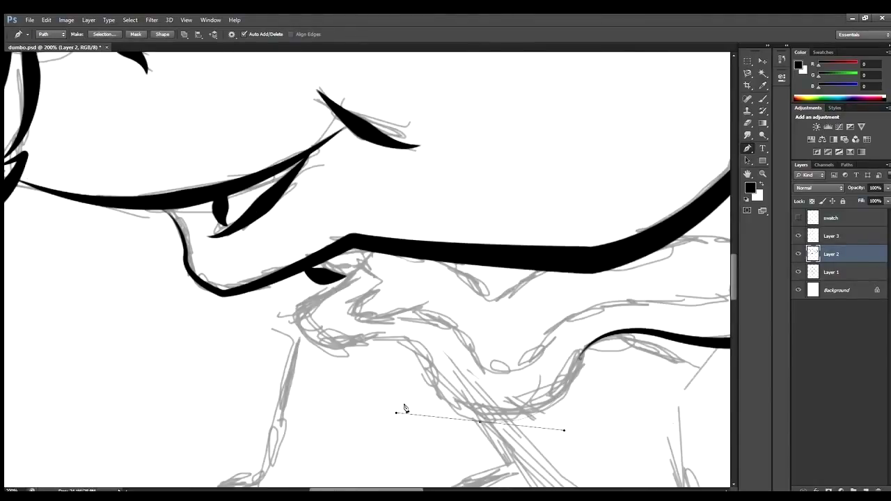
left_click(420, 351)
key("F2")
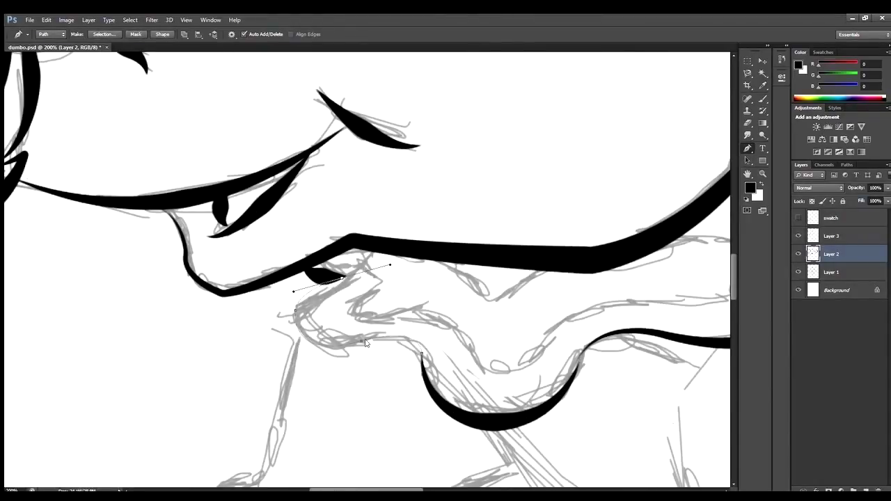
key("ctrl+minus")
key("ctrl+minus")
Ink the small rounded bump behind the head, just above the near ear.
key("ctrl+plus")
key("ctrl+plus")
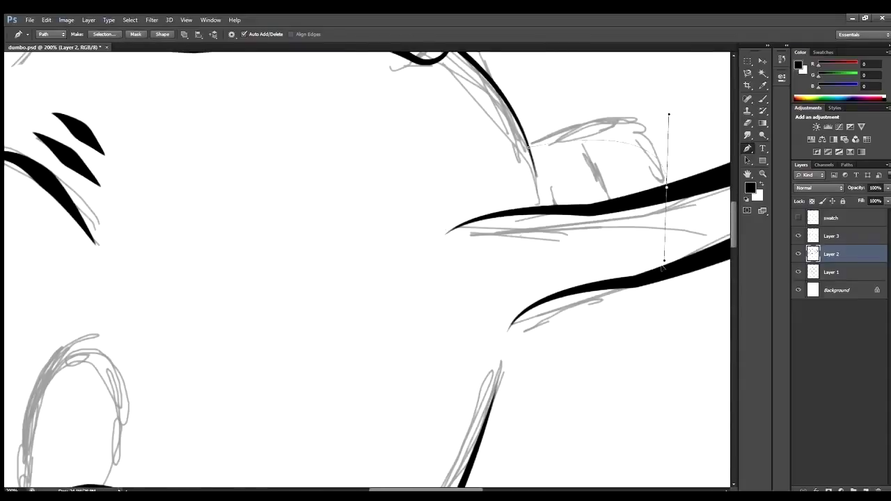
key("ctrl+minus")
key("ctrl+minus")
key("ctrl+minus")
key("b")
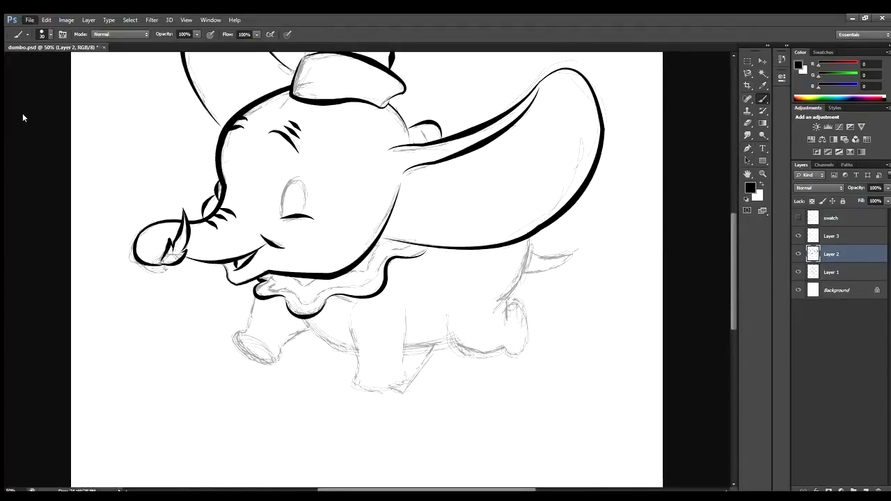
Ink the belly and rump as one tapered curve from the collar up to the ear on Layer 3.
key("ctrl+plus")
key("p")
key("alt+bracketright")
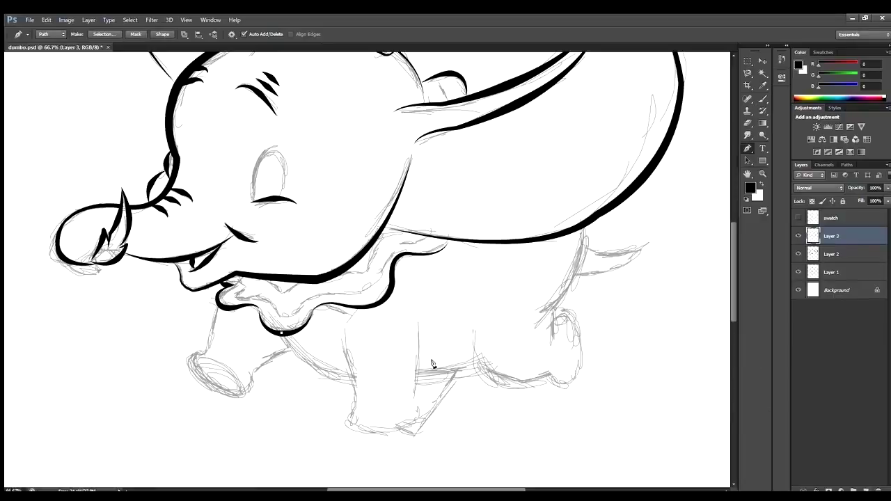
left_click_drag(398, 384, 502, 387)
left_click_drag(568, 285, 607, 216)
key("Return")
Ink the front edge of the raised front leg below the collar with a tapered stroke on Layer 3.
key("ctrl+minus")
key("ctrl+plus")
key("ctrl+plus")
key("ctrl+plus")
key("ctrl+plus")
key("alt+bracketleft")
mouse_move(341, 280)
left_mouse_down()
mouse_move(338, 315)
mouse_move(341, 291)
left_mouse_up()
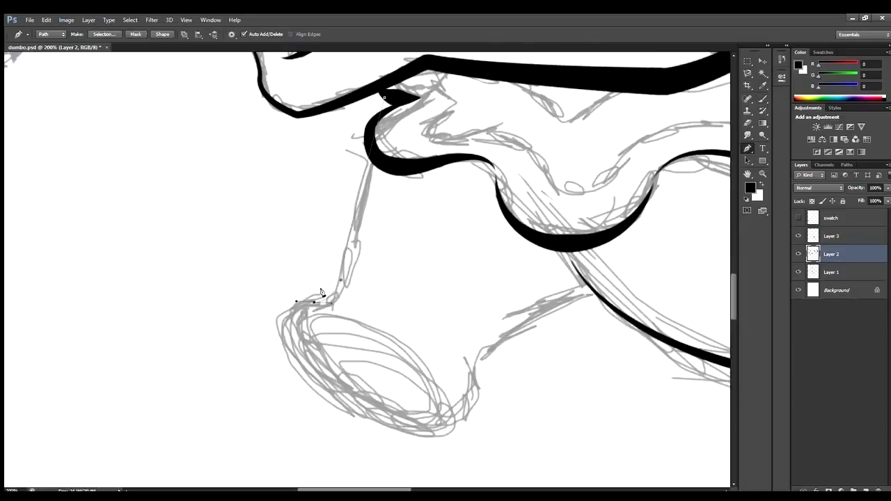
key("ctrl+alt+z")
key("alt+bracketright")
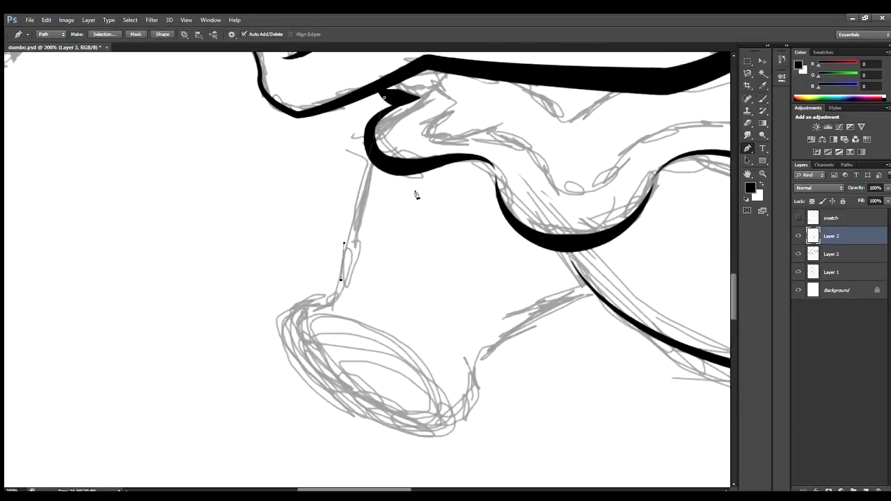
key("F2")
key("e")
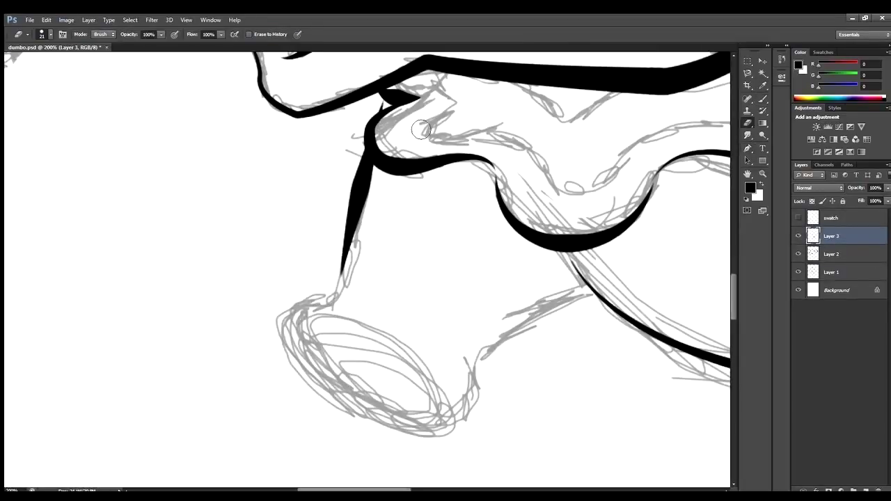
key("p")
Ink the underside of the raised front leg and the outline around its foot.
left_click(597, 295)
left_click(471, 365)
left_click_drag(443, 431, 504, 424)
left_click(293, 370)
left_click(327, 291)
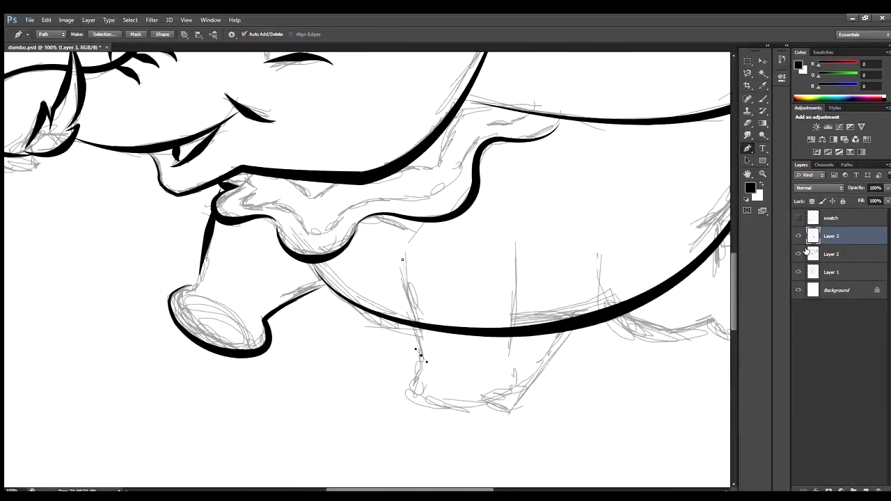
Ink the standing front leg and the far leg partly hidden behind it on Layer 2.
left_click(806, 252)
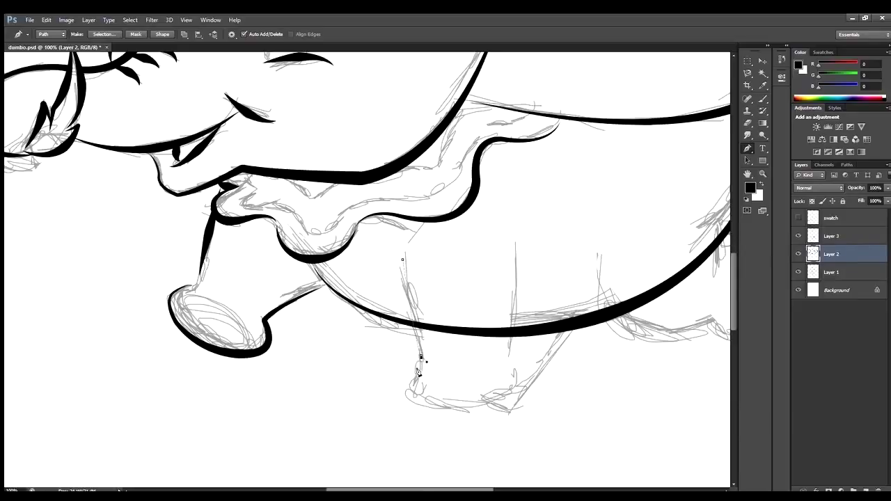
key("Return")
scroll(525, 338, "right", 5)
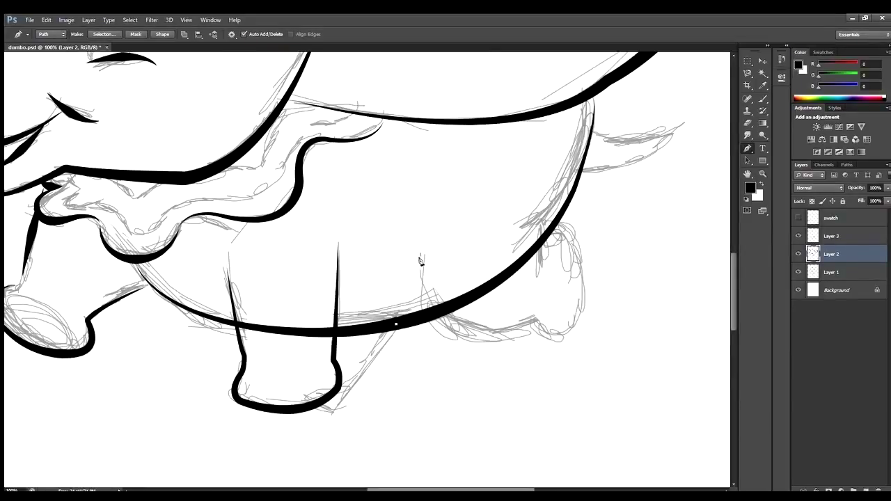
left_click(315, 402)
key("Return")
Ink the thigh and underside of the hind leg and the crease where it meets the rump.
left_click(419, 246)
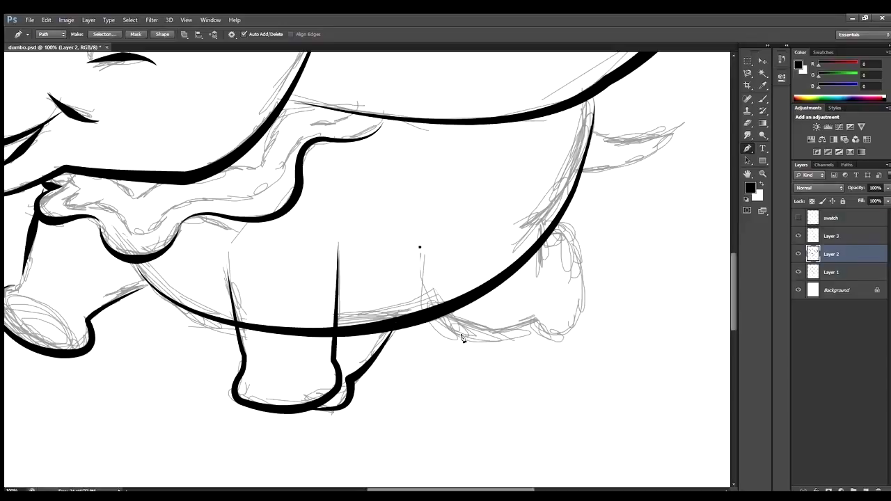
key("Return")
left_click(534, 206)
left_click(539, 277)
key("Return")
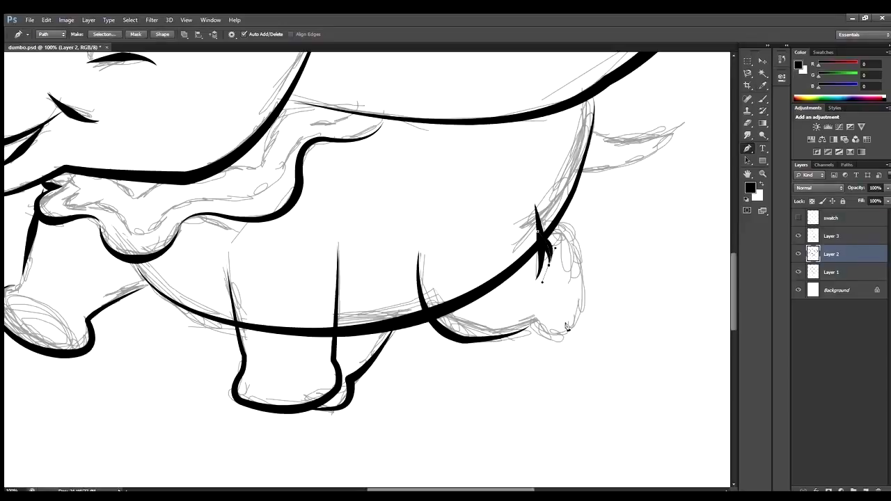
Ink the rounded outline of the raised hind foot.
left_click(545, 238)
left_click_drag(575, 252, 583, 273)
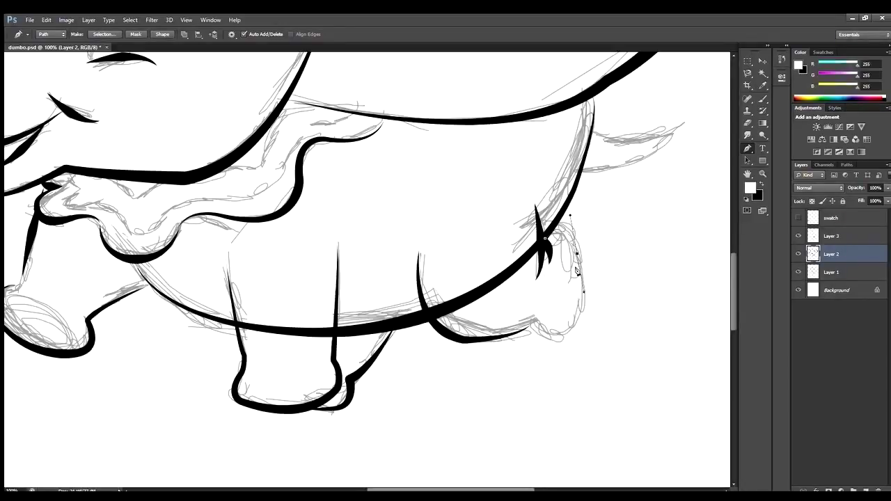
scroll(375, 236, "up", 5)
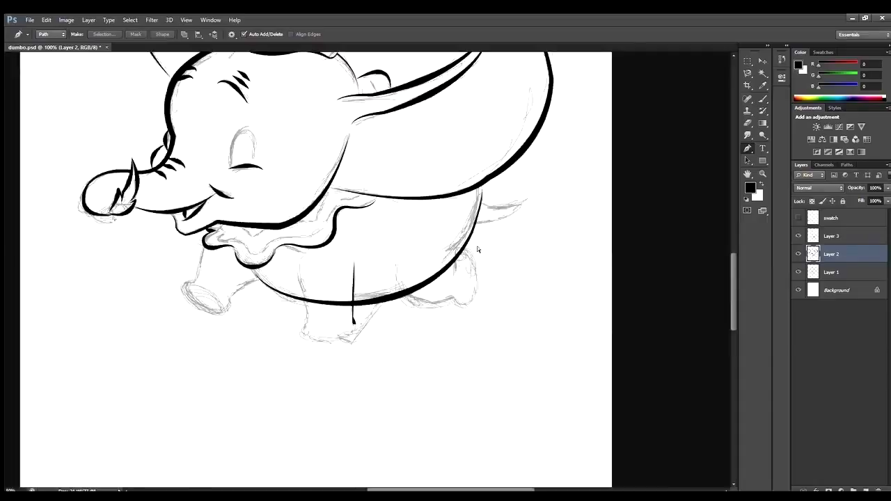
Erase the parts of the belly line on Layer 3 that cross the standing front leg and the hind leg.
key("alt+bracketright")
key("e")
left_click_drag(375, 236, 487, 261)
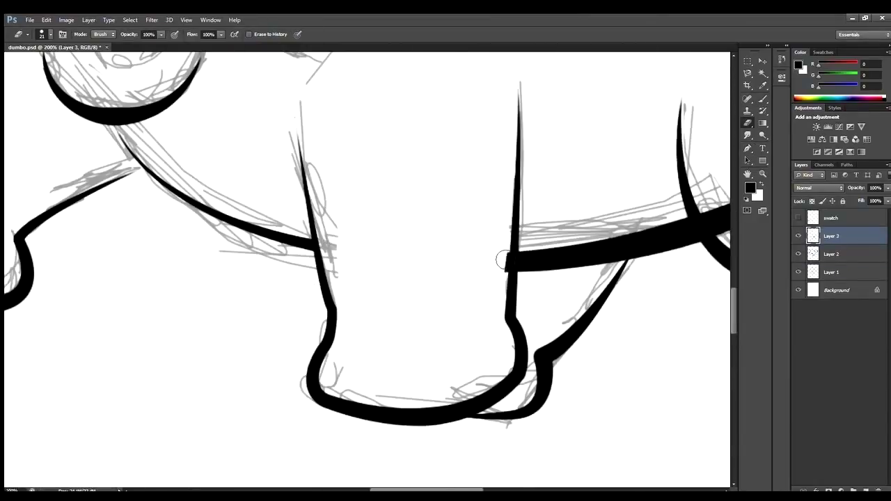
scroll(487, 261, "right", 5)
scroll(519, 172, "down", 5)
scroll(519, 172, "up", 5)
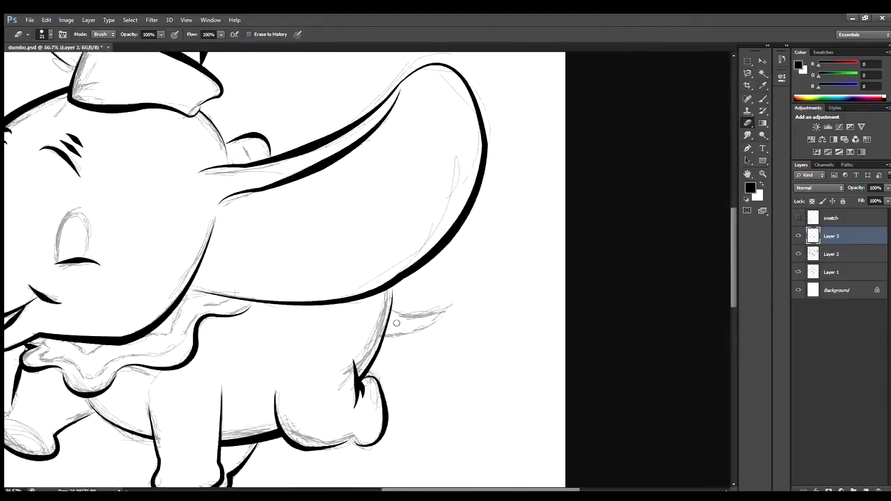
Ink the upper and lower edges of the pointed tail with tapered strokes on Layer 3.
scroll(507, 304, "up", 3)
key("b")
left_click_drag(411, 334, 494, 322)
left_click_drag(411, 366, 494, 321)
key("p")
scroll(557, 156, "up", 3)
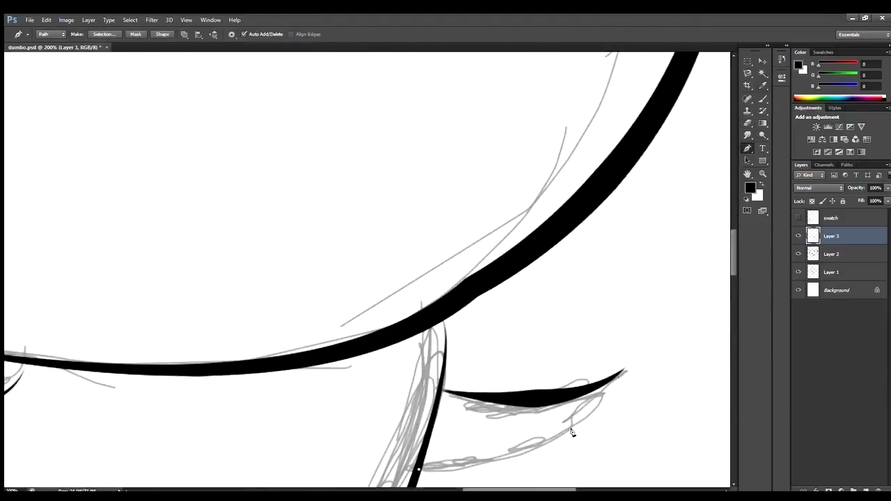
scroll(494, 253, "up", 2)
Fill a black shadow shape across the base of the tail where it joins the rump.
left_click(479, 198)
key("ctrl+Return")
key("alt+BackSpace")
key("ctrl+d")
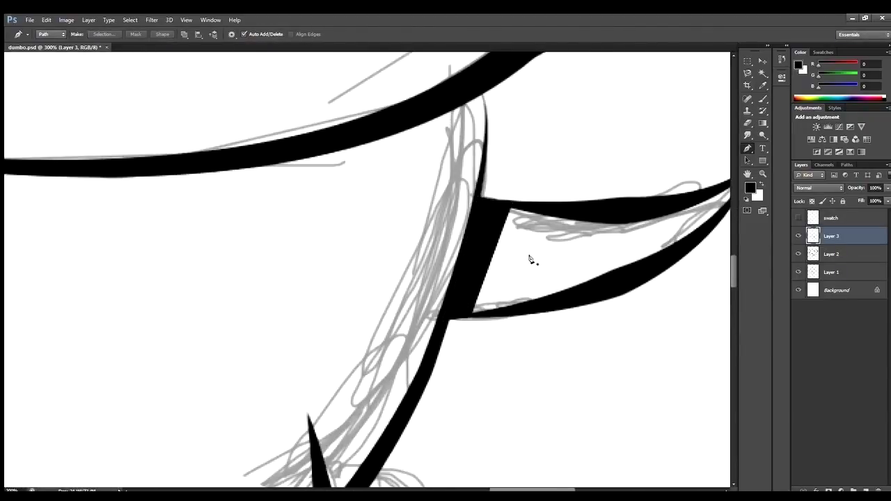
Fill a black shadow wedge where the belly line meets the front of the hind leg.
scroll(531, 258, "down", 3)
scroll(464, 392, "up", 2)
left_click(556, 277)
left_click_drag(544, 350, 572, 342)
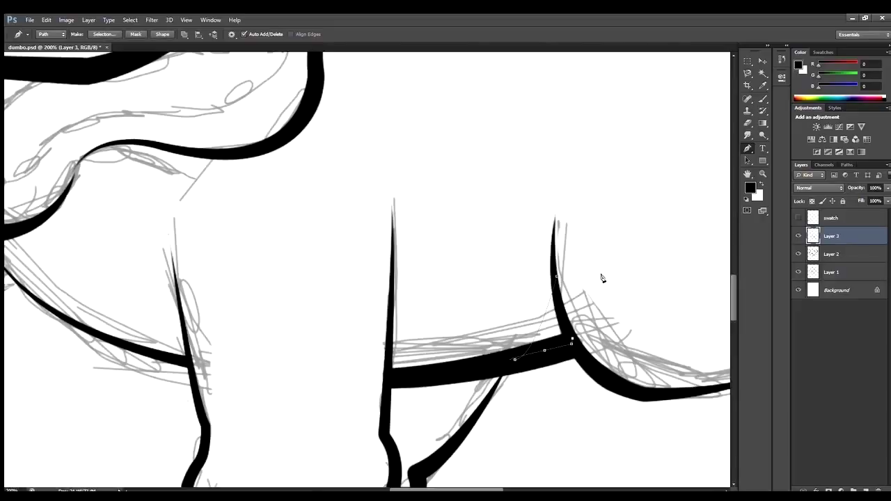
key("ctrl+Return")
key("alt+BackSpace")
key("ctrl+d")
Add a black shadow at the top of the far leg, beneath the belly and beside the standing front leg.
left_click(388, 396)
left_click(486, 401)
left_click(506, 366)
left_click(394, 380)
Fill a black shadow wedge where the belly meets the front edge of the standing front leg.
scroll(419, 205, "down", 2)
scroll(440, 333, "up", 2)
left_click(597, 306)
left_click_drag(536, 347, 558, 354)
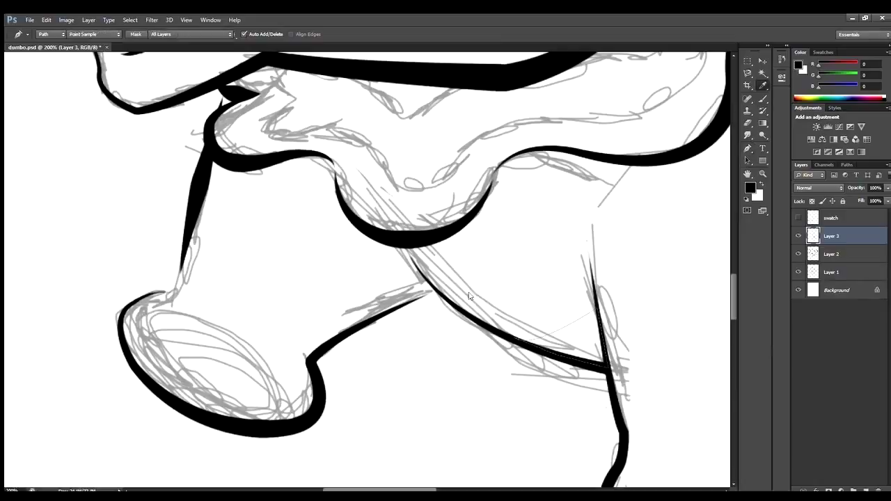
key("ctrl+Return")
key("alt+BackSpace")
key("ctrl+d")
Fill a black shadow beneath the collar's middle scallop, between the raised front leg and the belly.
scroll(369, 264, "down", 2)
scroll(369, 265, "up", 2)
left_click(363, 242)
left_click_drag(359, 335, 370, 331)
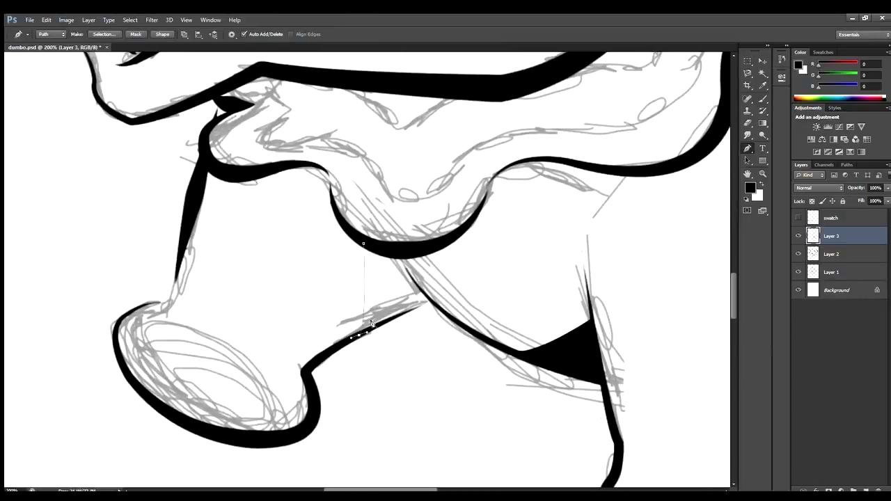
key("ctrl+Return")
key("alt+BackSpace")
key("ctrl+d")
Fill a black shadow wedge between the back of the cheek and the lower edge of the near ear.
scroll(392, 249, "down", 2)
scroll(417, 174, "up", 1)
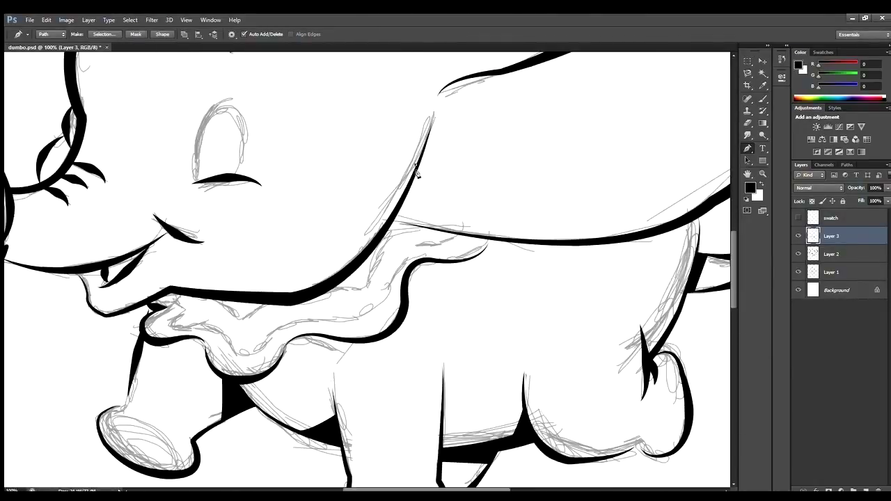
key("ctrl+Return")
key("alt+BackSpace")
key("ctrl+d")
Fill a black shadow wedge between the far ear, the top of the head and the hat's brim.
scroll(385, 214, "down", 2)
scroll(624, 133, "up", 2)
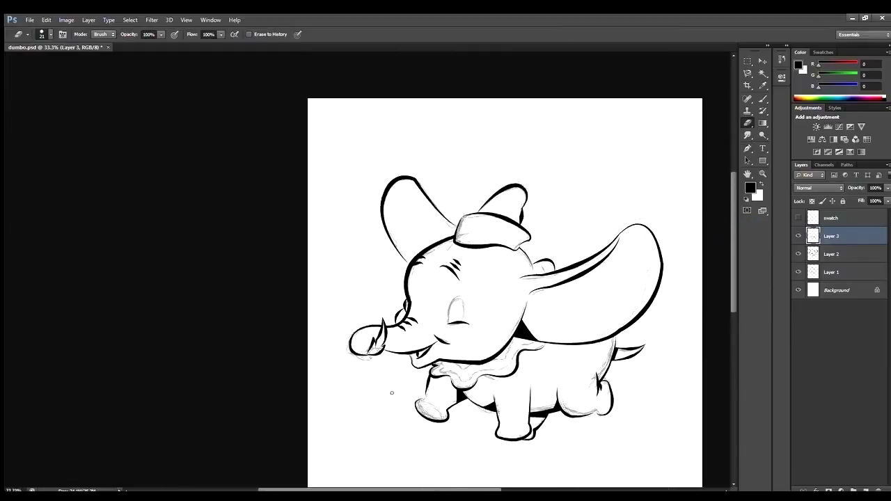
left_click(624, 132)
left_click_drag(577, 190, 616, 172)
scroll(526, 282, "down", 3)
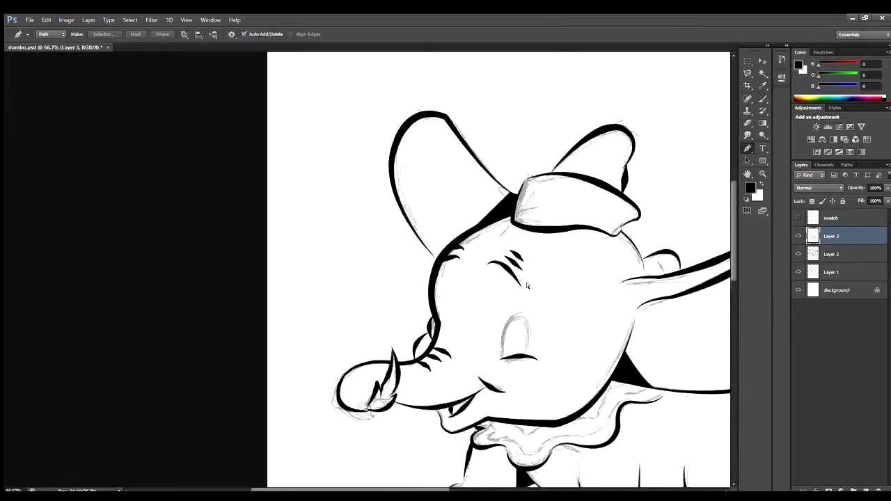
scroll(353, 261, "up", 4)
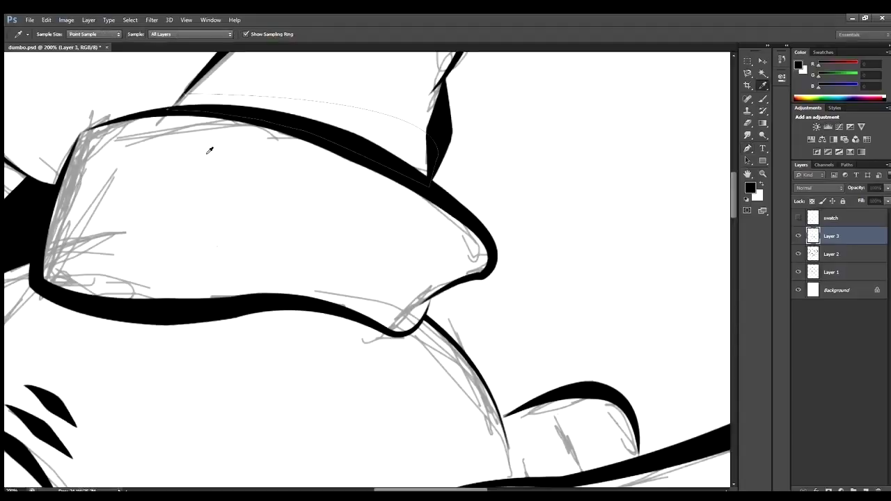
Fill black shadows for the hat band and for the wedge between the back of the head, the collar's rear bump and the near ear.
scroll(209, 149, "down", 3)
scroll(536, 215, "up", 3)
key("ctrl+Return")
key("alt+BackSpace")
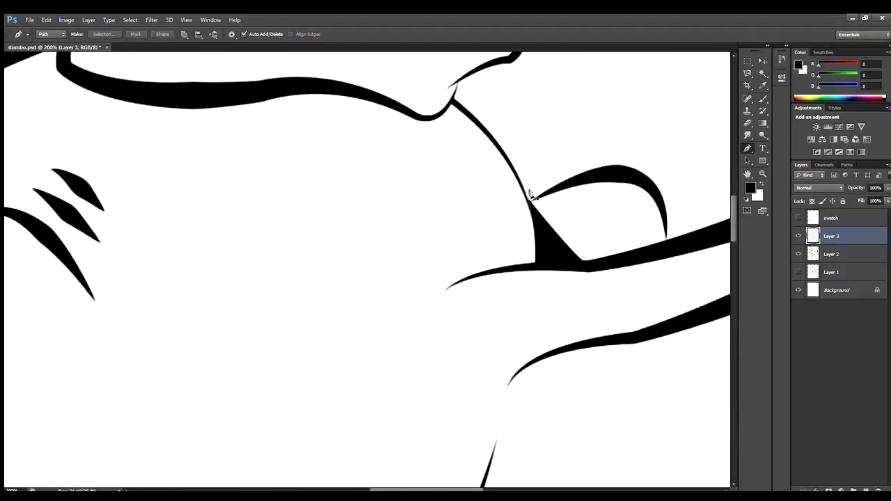
key("ctrl+0")
scroll(344, 266, "up", 2)
scroll(362, 267, "down", 3)
scroll(389, 268, "up", 3)
scroll(413, 270, "down", 1)
scroll(413, 270, "up", 3)
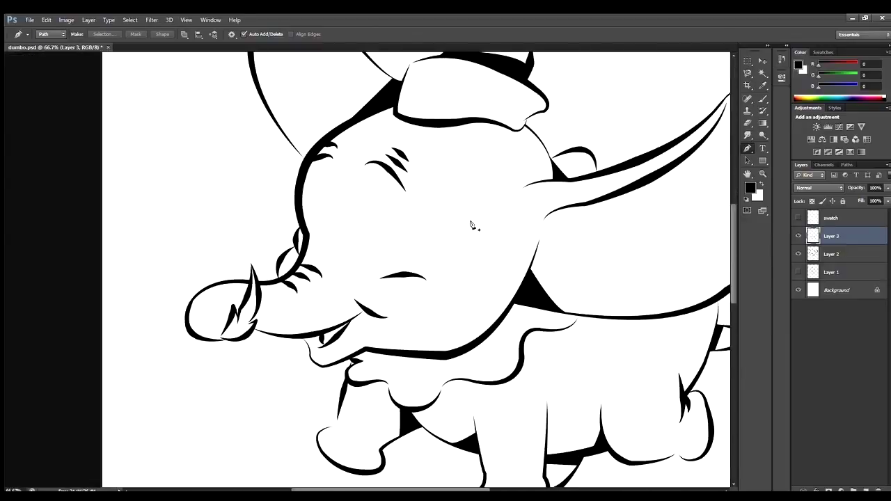
left_click(190, 244)
left_click_drag(225, 304, 283, 318)
key("ctrl+Return")
key("alt+BackSpace")
key("ctrl+0")
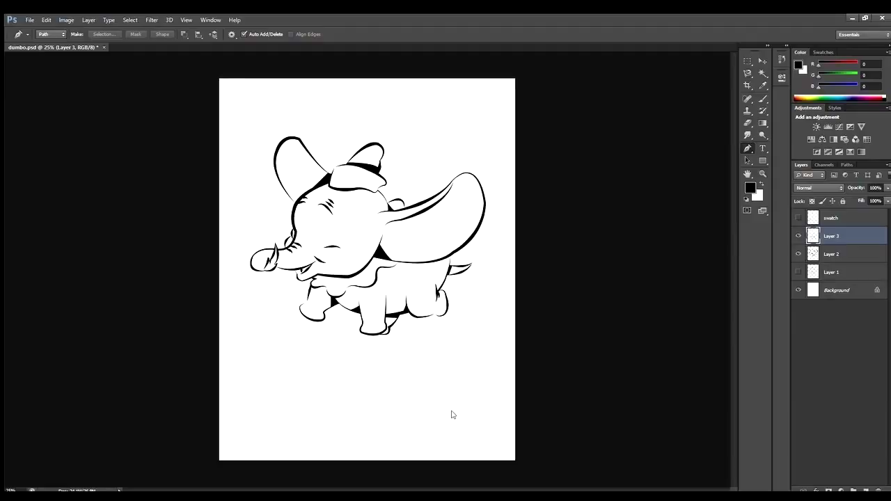
Show the swatch layer, sample the red swatch and place Layer 3 below the Layer 2 line art.
scroll(451, 415, "up", 3)
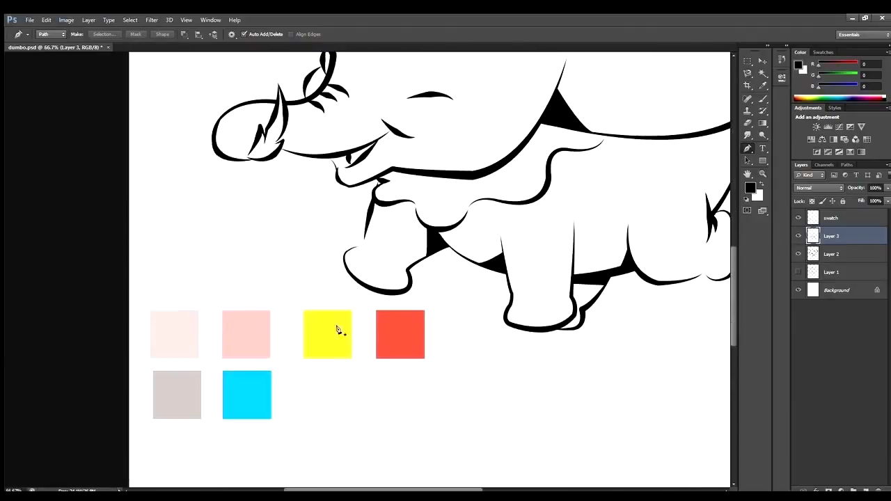
key("i")
key("ctrl+bracketleft")
scroll(685, 272, "up", 3)
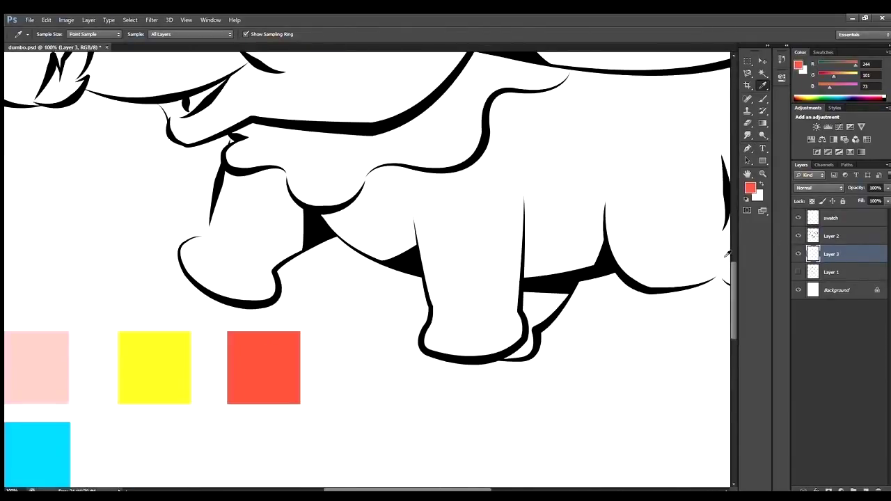
Trace the collar along its scalloped lower edge and the jaw line with the Pen tool, and fill it with red.
key("p")
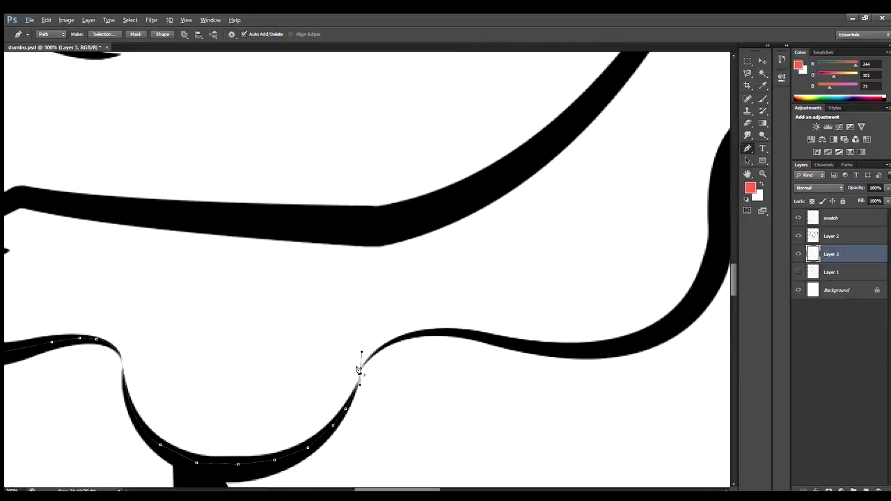
scroll(358, 373, "down", 3)
scroll(654, 297, "up", 3)
left_click_drag(654, 297, 644, 261)
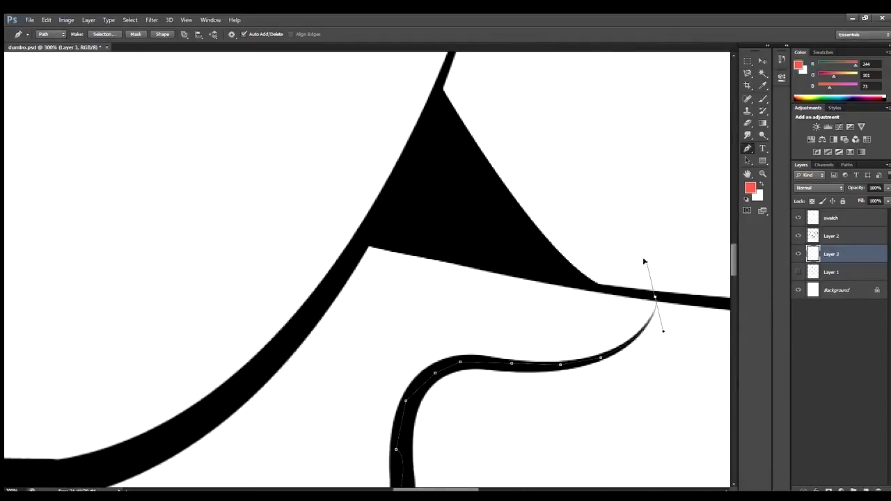
scroll(381, 278, "down", 5)
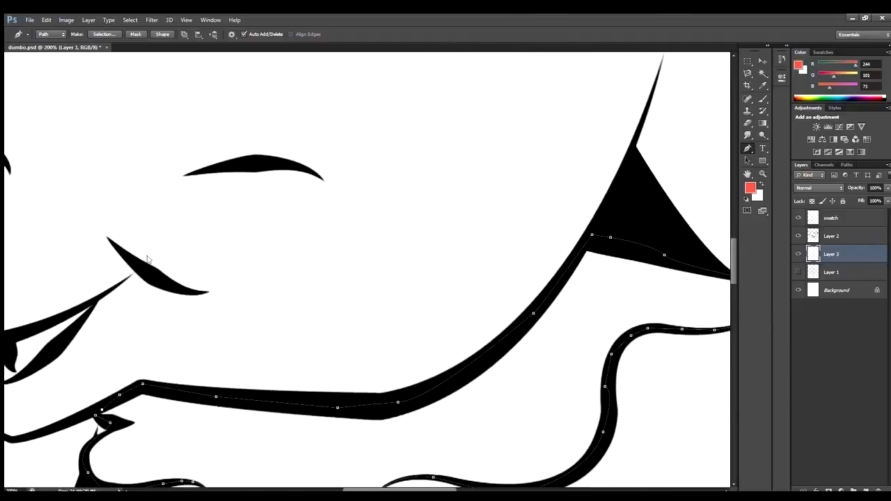
scroll(438, 125, "up", 3)
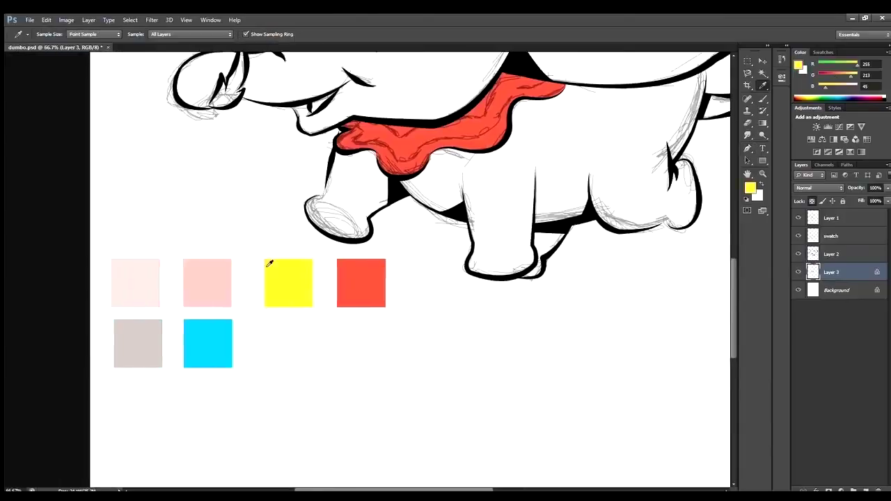
Trace the wavy inner band of the collar over the sketch, including its part behind the head, and fill it with yellow.
scroll(367, 98, "up", 3)
key("p")
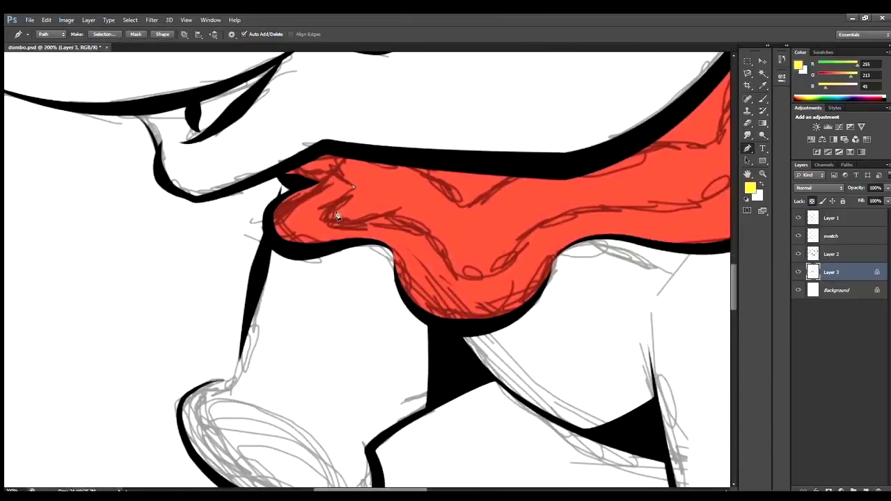
scroll(268, 218, "right", 5)
left_click(123, 182)
left_click_drag(89, 213, 97, 203)
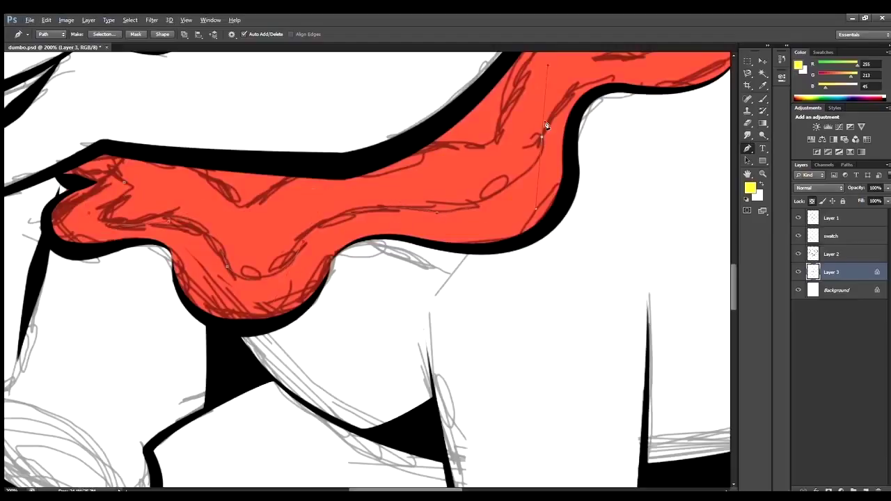
scroll(545, 126, "up", 3)
left_click_drag(630, 187, 703, 193)
key("ctrl+minus")
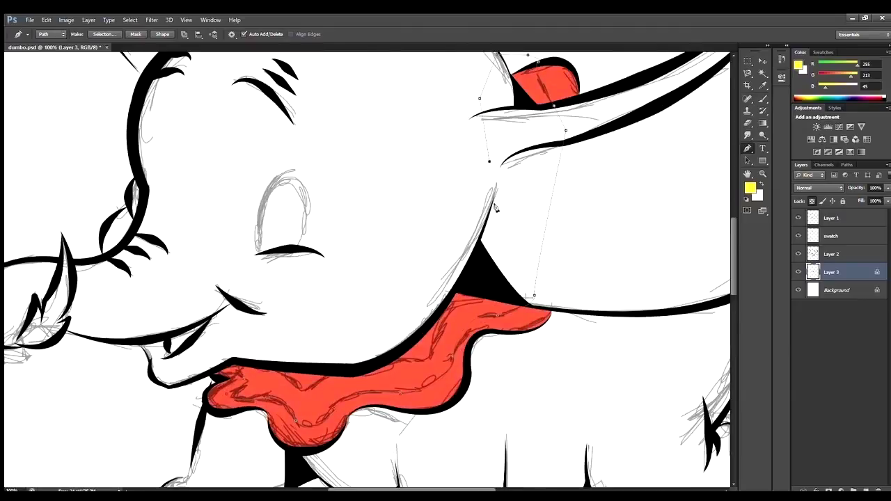
key("ctrl+plus")
scroll(416, 259, "up", 2)
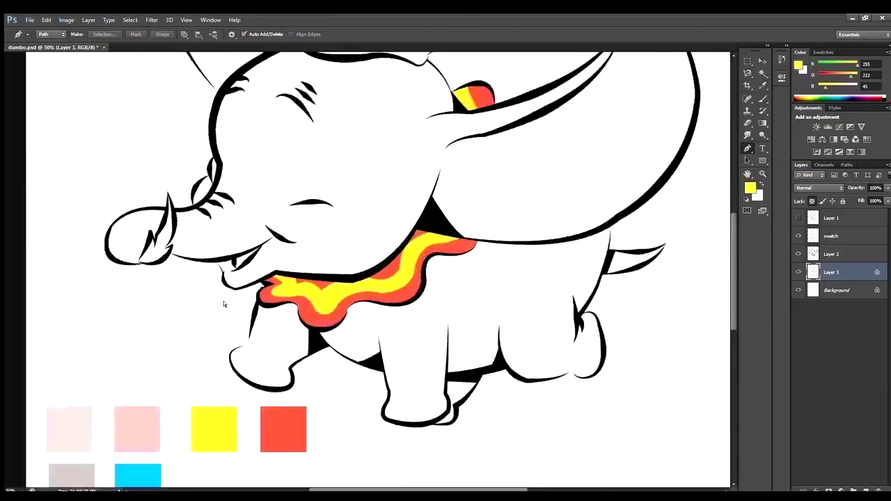
Touch up the yellow pattern at the collar's front tip with the Brush tool.
key("ctrl+plus")
key("ctrl+plus")
key("b")
key("ctrl+minus")
key("ctrl+minus")
key("ctrl+minus")
key("ctrl+minus")
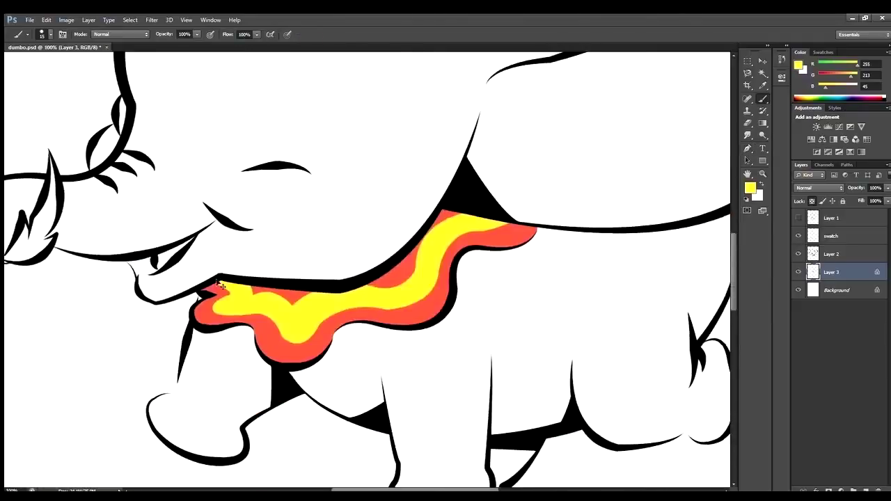
Add a new layer named "skin" above the background and rename the collar's colour layer "scarf and hat".
left_click(834, 289)
key("ctrl+shift+alt+n")
double_click(833, 290)
type("skin")
key("shift+Tab")
type("scarf and hat")
key("Return")
Trace the hat along its brim and crown on the scarf and hat layer and fill it with yellow.
key("ctrl+plus")
key("ctrl+plus")
key("ctrl+plus")
key("ctrl+plus")
key("ctrl+plus")
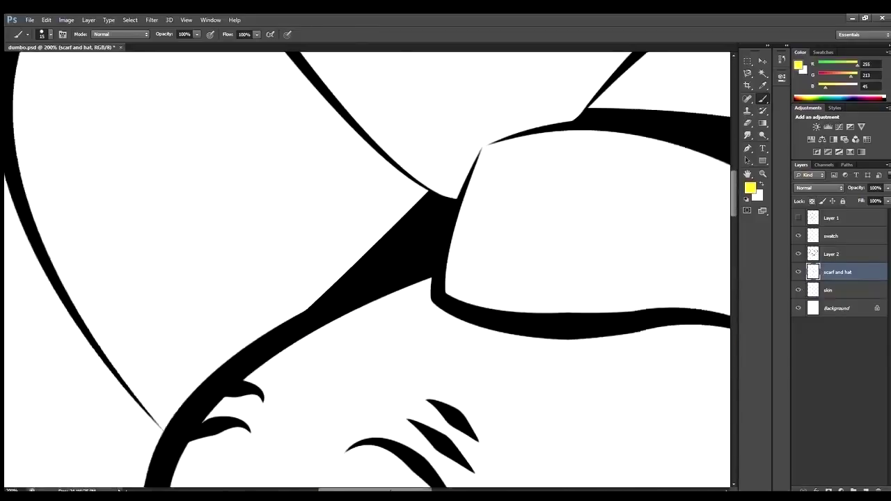
key("p")
left_click(371, 346)
key("i")
left_click(372, 344, "alt")
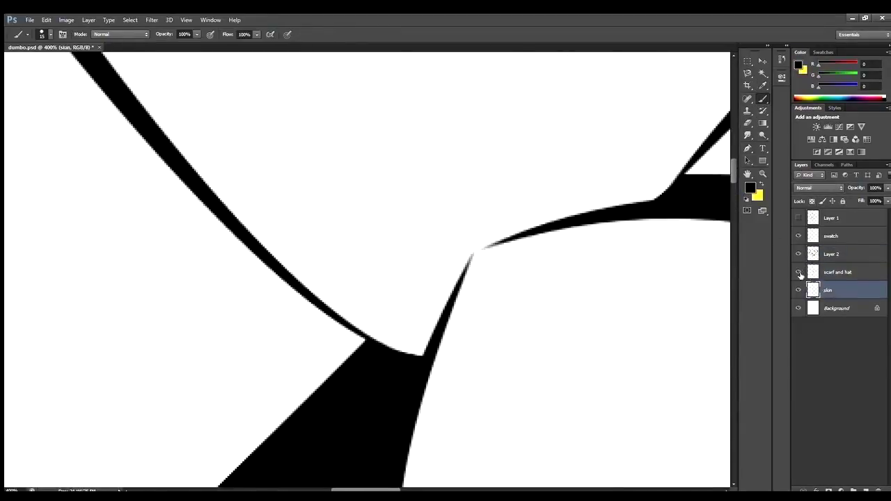
key("p")
left_click_drag(494, 418, 508, 421)
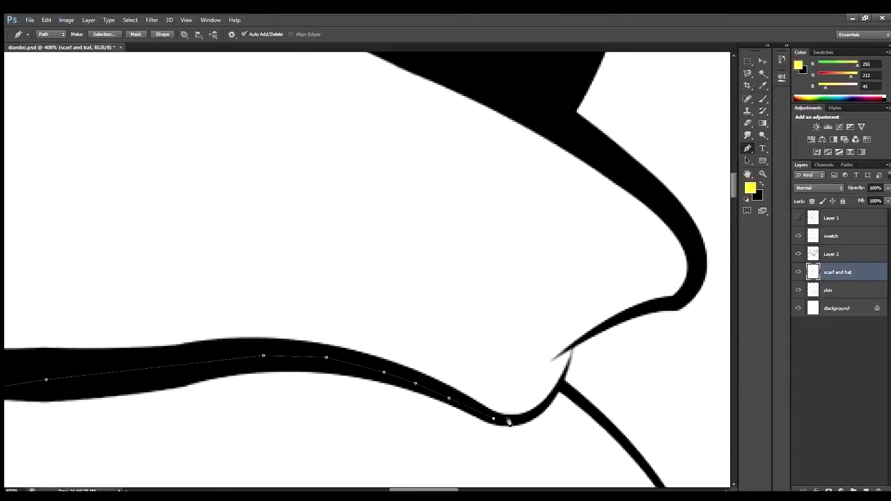
scroll(580, 123, "up", 6)
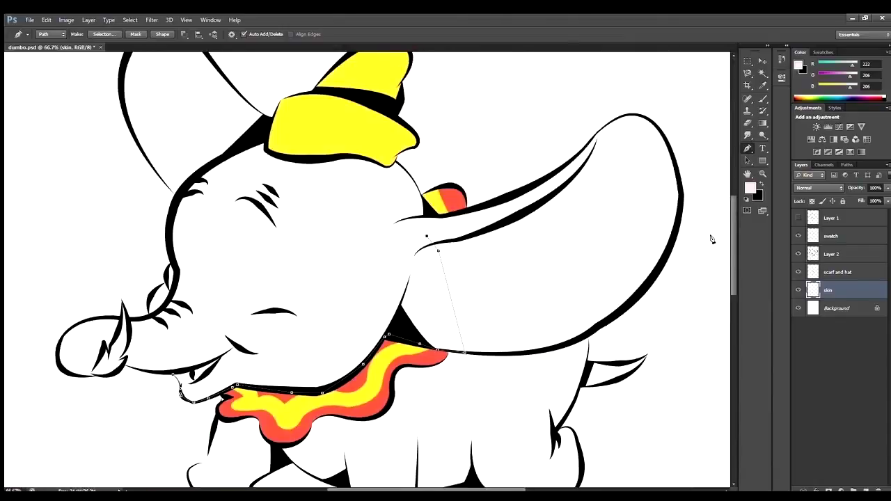
Trace the head's skin outline up the back of the cheek and along the near ear's inner fold on the skin layer.
key("ctrl+plus")
key("ctrl+plus")
left_click_drag(610, 184, 398, 169)
key("ctrl+minus")
scroll(536, 123, "up", 2)
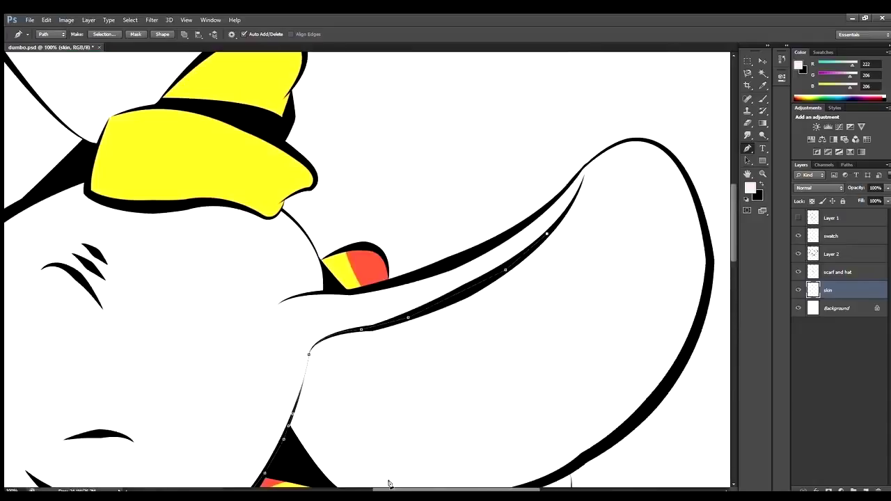
key("ctrl+plus")
key("ctrl+plus")
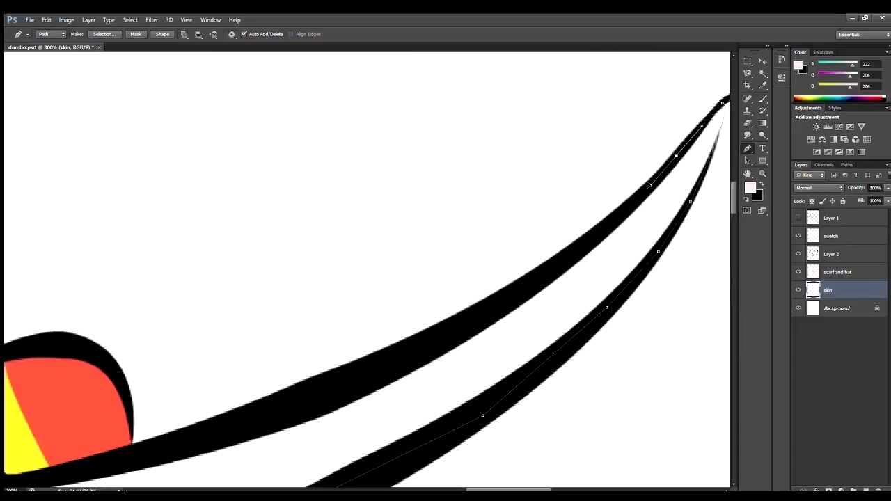
Continue the skin outline back along the near ear's upper edge, over the back of the head and beneath the hat's brim.
scroll(656, 177, "left", 3)
scroll(456, 471, "down", 2)
scroll(432, 222, "left", 4)
left_click(396, 170)
scroll(468, 449, "up", 4)
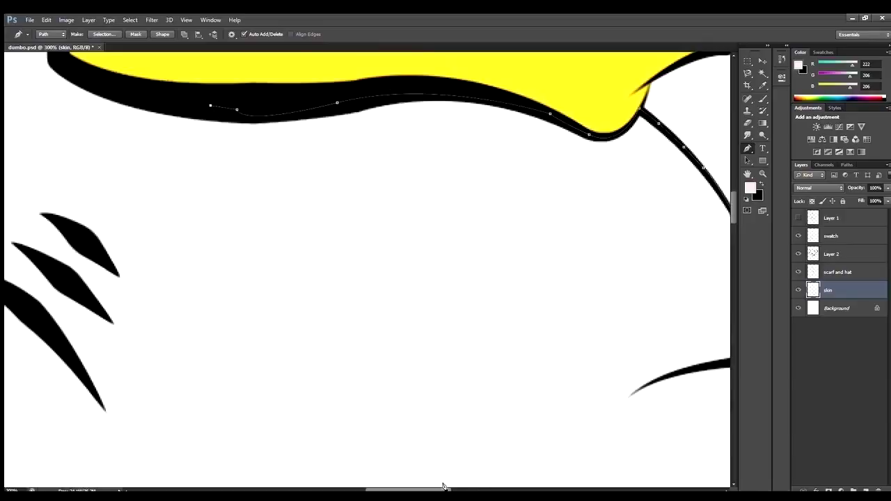
scroll(437, 160, "left", 4)
key("ctrl+minus")
scroll(432, 222, "up", 3)
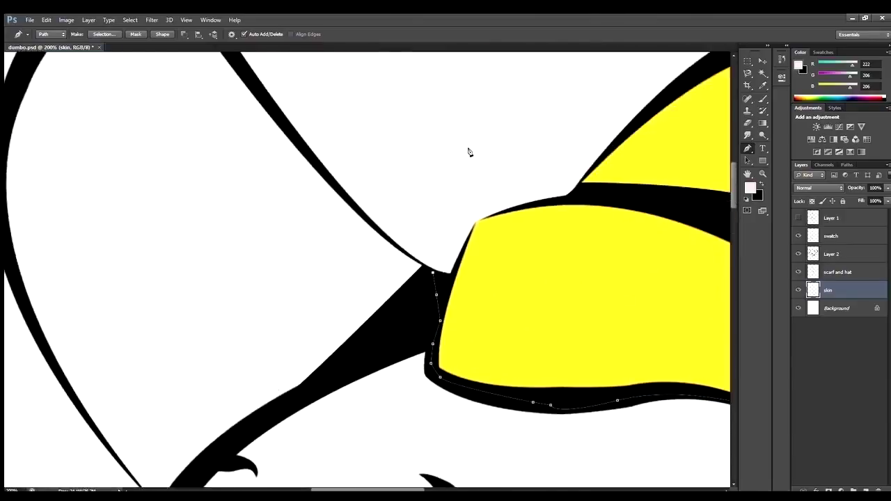
Finish the head's outline around the far ear, forehead and trunk, and fill it with the pale pink skin colour.
key("ctrl+plus")
scroll(262, 185, "up", 5)
scroll(261, 185, "down", 4)
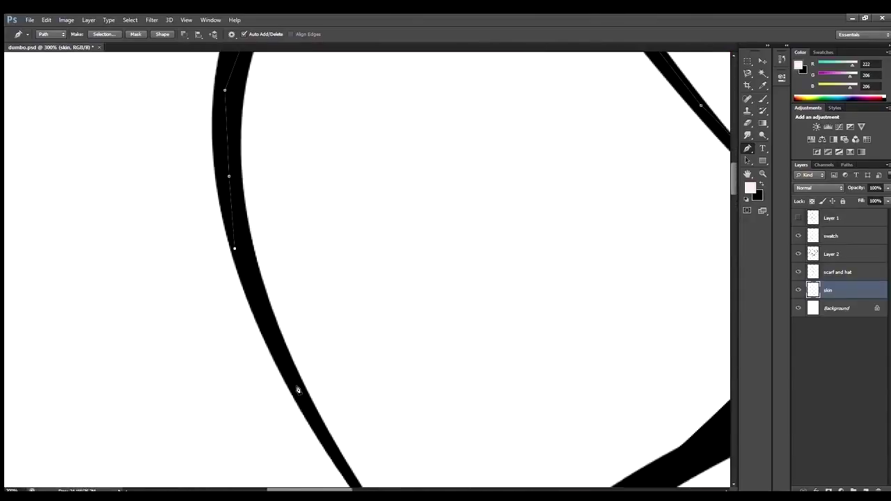
scroll(302, 368, "right", 4)
key("ctrl+minus")
scroll(416, 209, "down", 5)
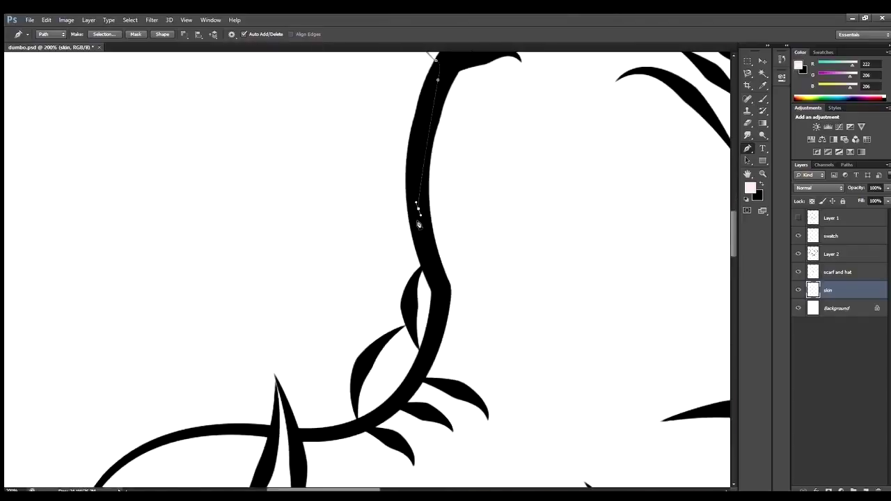
left_click(340, 436)
left_click(316, 437)
scroll(714, 255, "down", 5)
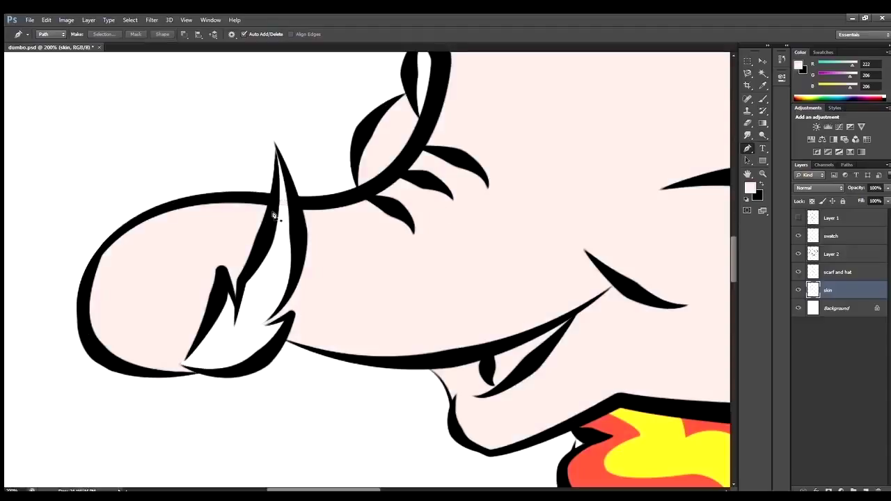
Trace the body's skin outline from below the collar around the raised front leg and along the front of the belly.
key("b")
key("ctrl+0")
scroll(410, 341, "up", 4)
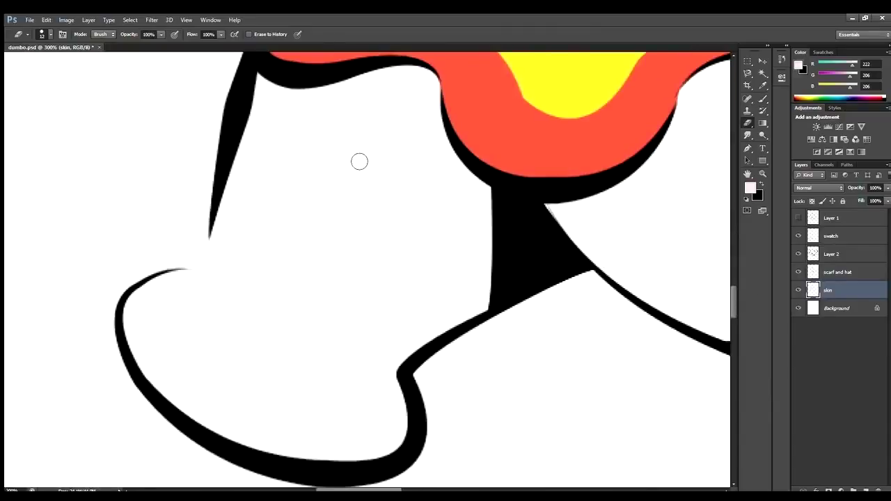
left_click_drag(207, 380, 200, 392)
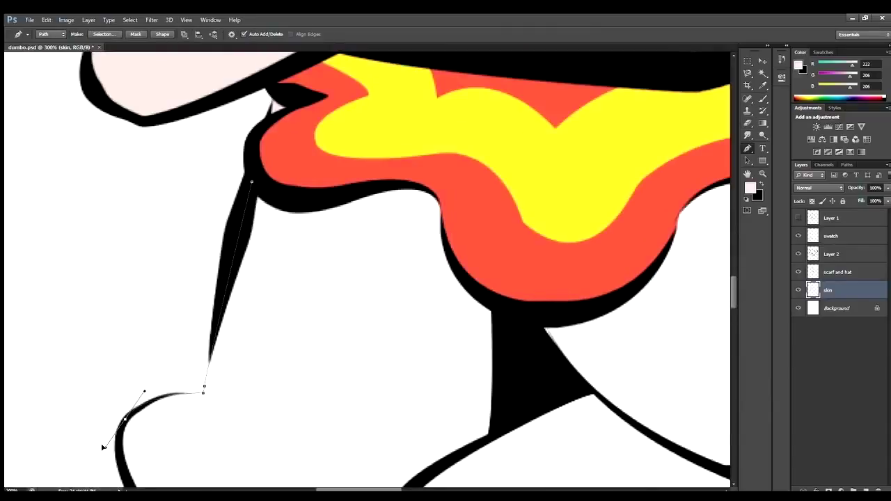
scroll(208, 348, "down", 5)
left_click_drag(295, 437, 363, 438)
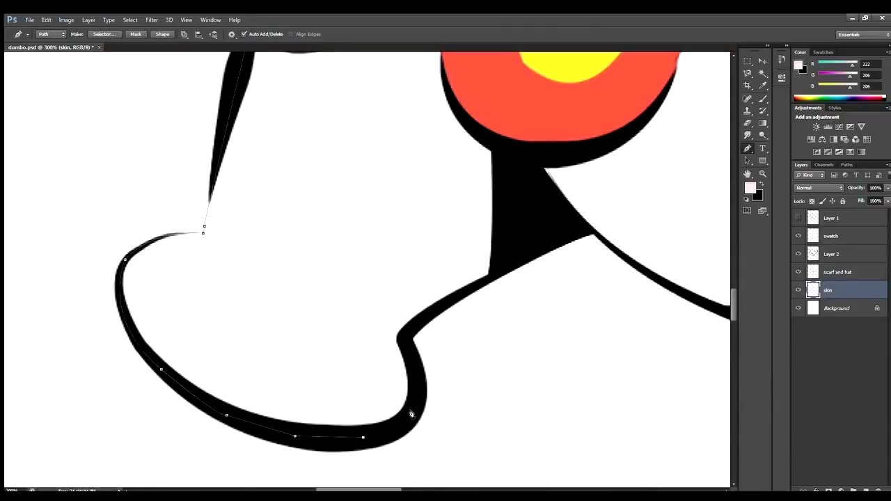
left_click(589, 229)
scroll(428, 335, "right", 3)
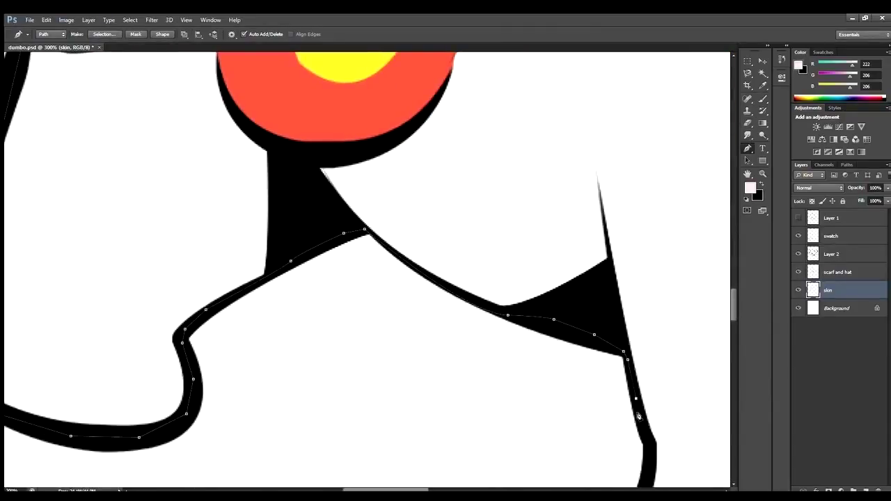
Continue the body's outline around the standing front leg, the far leg behind it, the haunch and the raised hind foot.
left_click(638, 416)
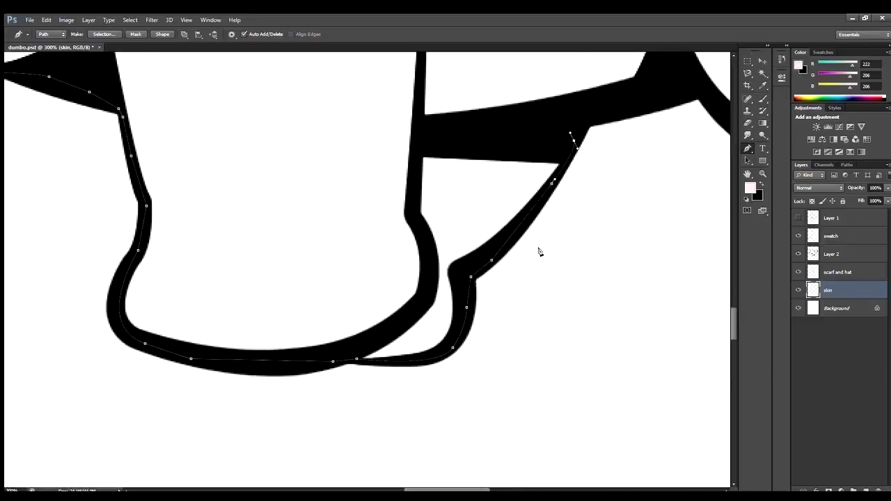
key("ctrl+minus")
scroll(474, 476, "right", 3)
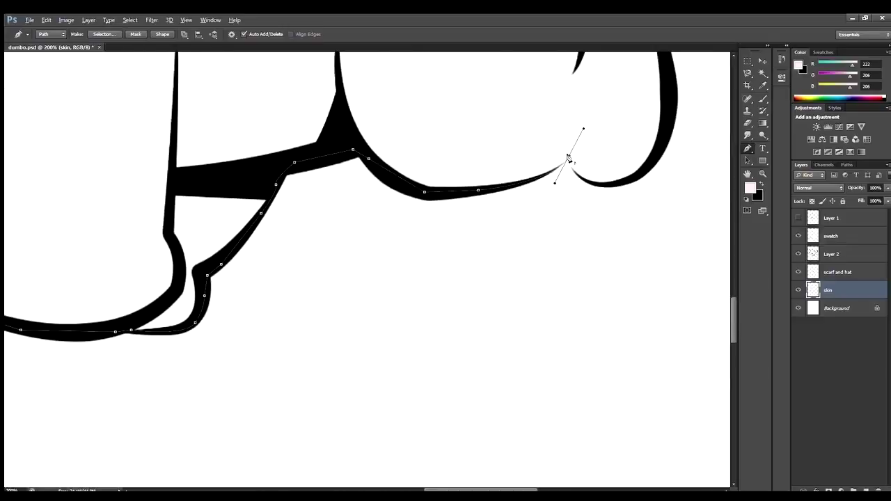
scroll(726, 204, "up", 3)
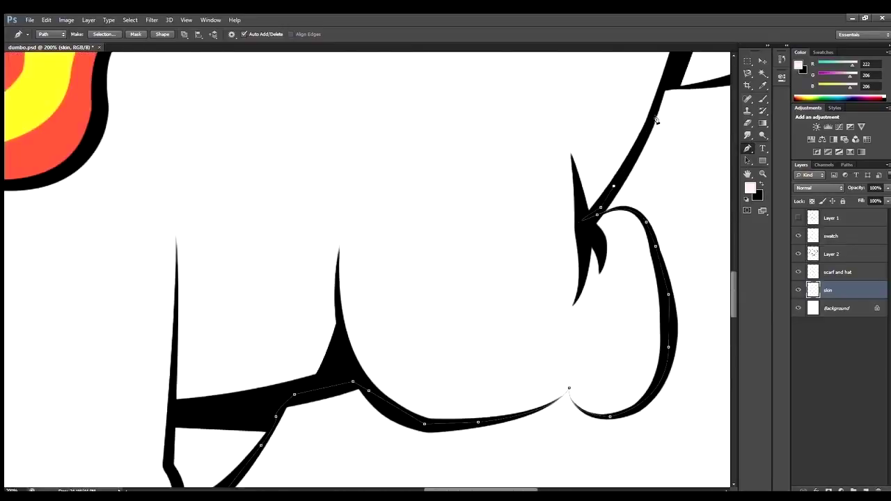
Complete the body's outline up the rump and around the tail, and fill the body with the pale pink skin colour.
scroll(655, 121, "up", 3)
scroll(540, 281, "right", 3)
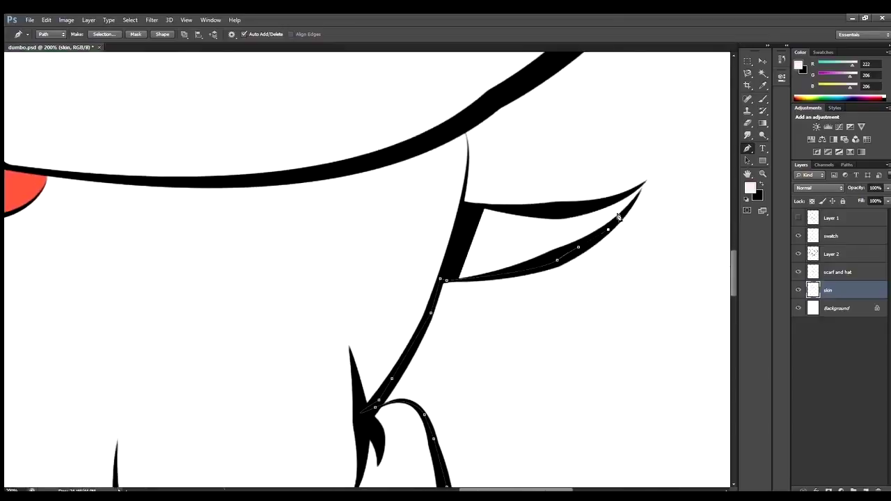
key("ctrl+minus")
key("ctrl+minus")
key("ctrl+minus")
key("ctrl+minus")
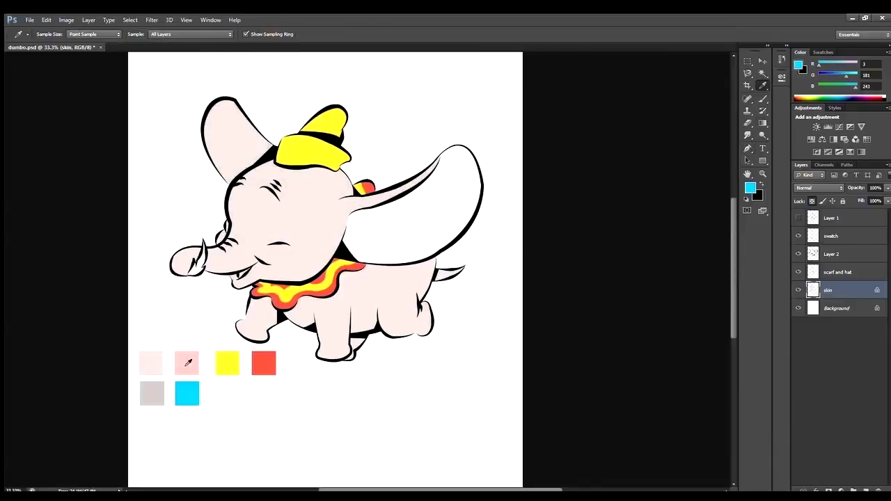
Fill the near ear's inner side and the open mouth with the pink swatch colour on a new layer below the skin.
left_click(160, 367)
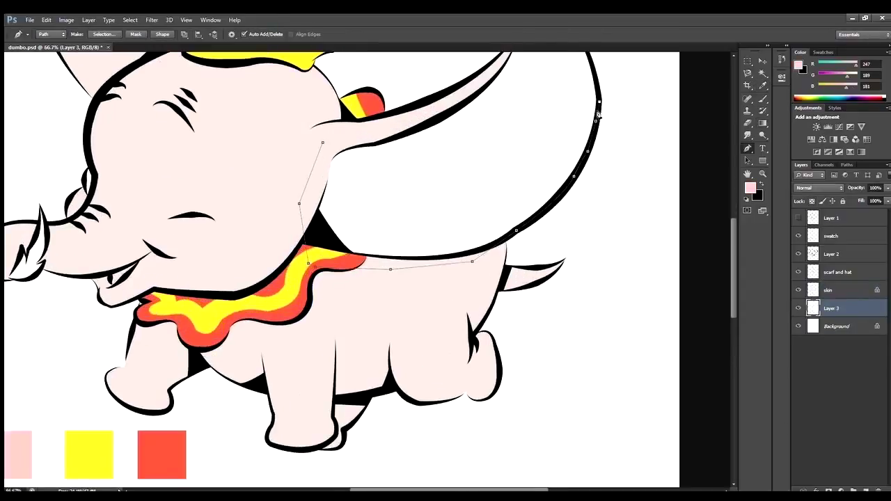
scroll(598, 114, "up", 2)
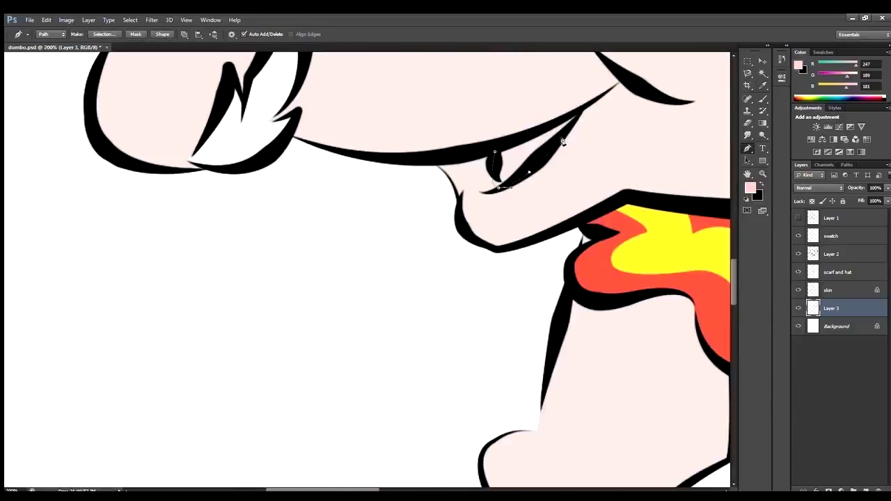
left_click(832, 290)
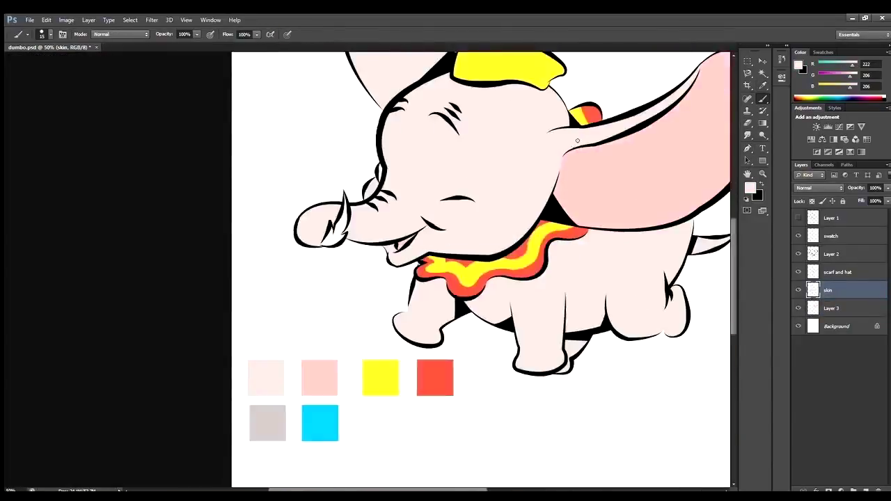
key("ctrl+minus")
Rename the new layer ears and shade the near ear's inner side with a gradient into a darker pink.
double_click(832, 308)
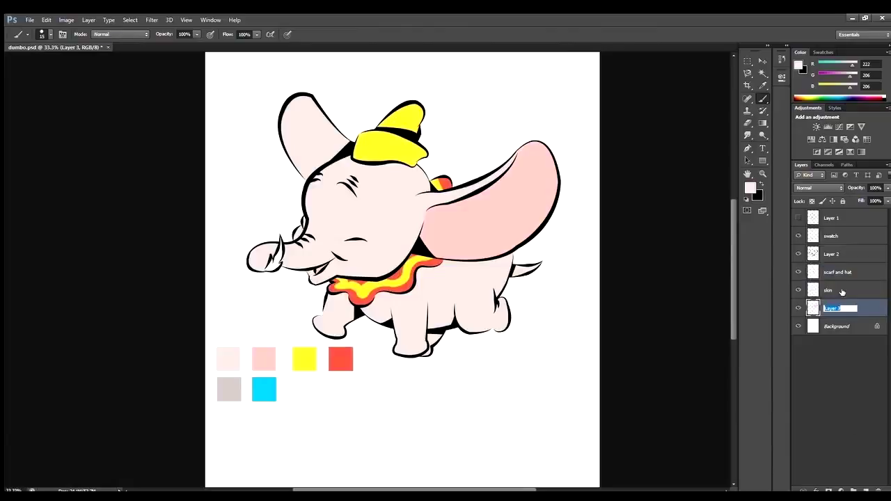
key("g")
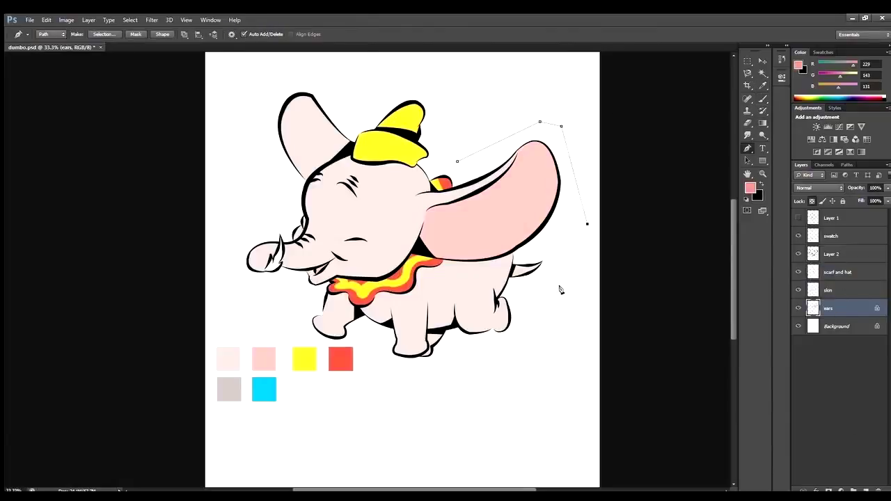
left_click_drag(431, 230, 543, 174)
key("ctrl+plus")
key("ctrl+plus")
left_click(811, 201)
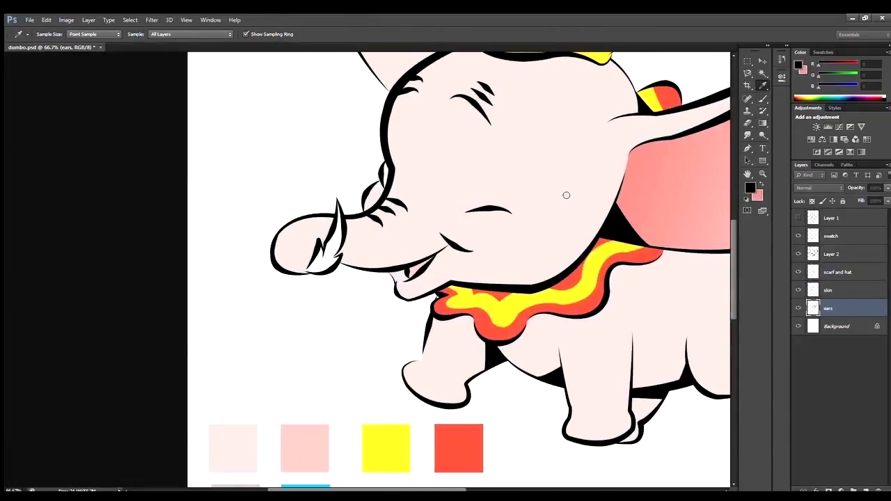
Trace a closed outline around the feather held by the trunk, keeping the path's edge within the line art.
key("x")
left_click(566, 193)
key("p")
left_click(80, 261)
left_click(98, 173)
left_click(129, 113)
scroll(174, 140, "up", 3)
left_click(205, 185)
left_click(263, 320)
left_click(80, 400)
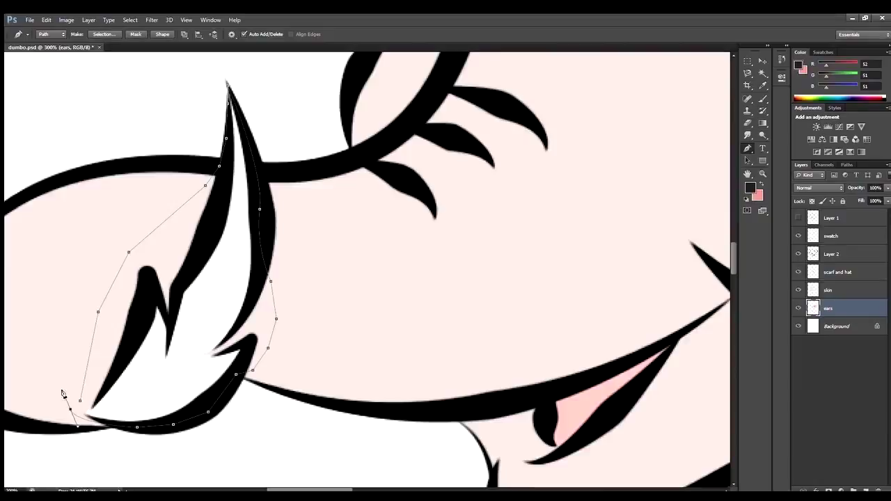
Fill the feather with near-black and erase the skin colour around its tip on the skin layer.
key("ctrl+Return")
key("alt+BackSpace")
key("ctrl+d")
key("alt+bracketright")
key("e")
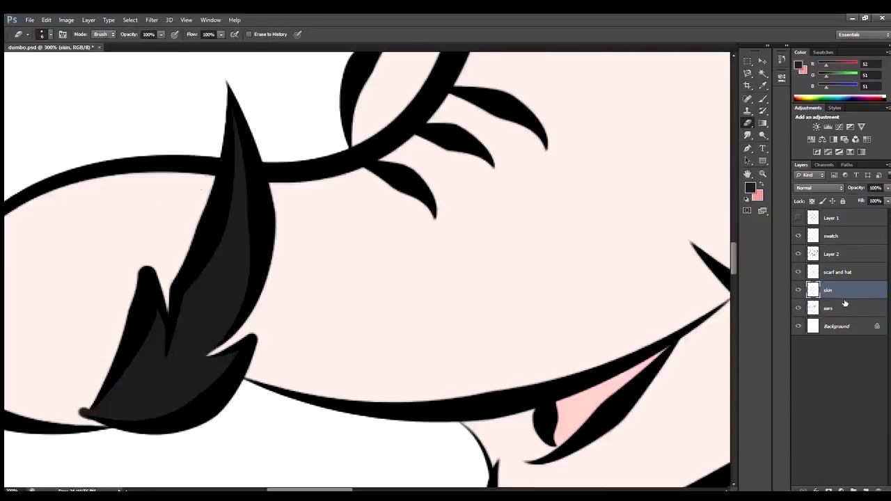
Create a layer named detail above the scarf and hat layer, and sample the skin colour as the basis for shadows.
key("b")
key("ctrl+0")
key("ctrl+shift+n")
type("detail")
key("Return")
left_click(524, 197, "alt")
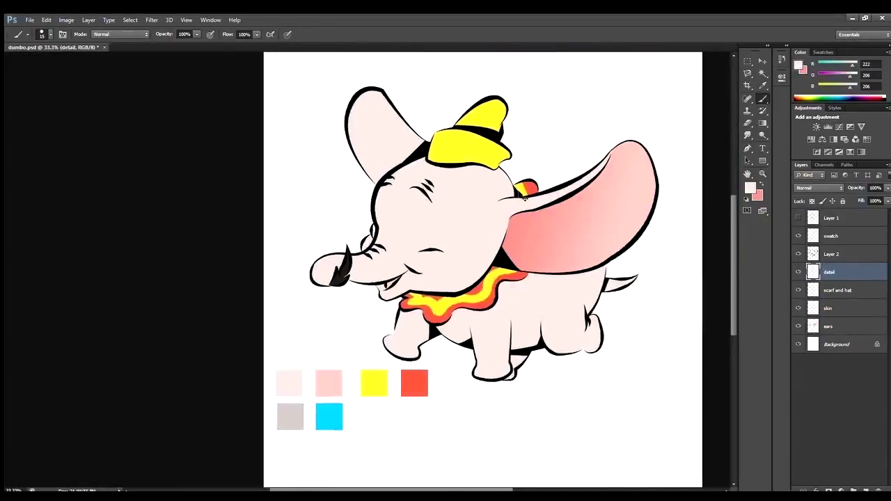
Trace a shadow across the inner corner of the far ear beside the hat and fill it with grey.
key("ctrl+plus")
key("p")
key("ctrl+plus")
left_click(344, 140)
left_click(301, 226)
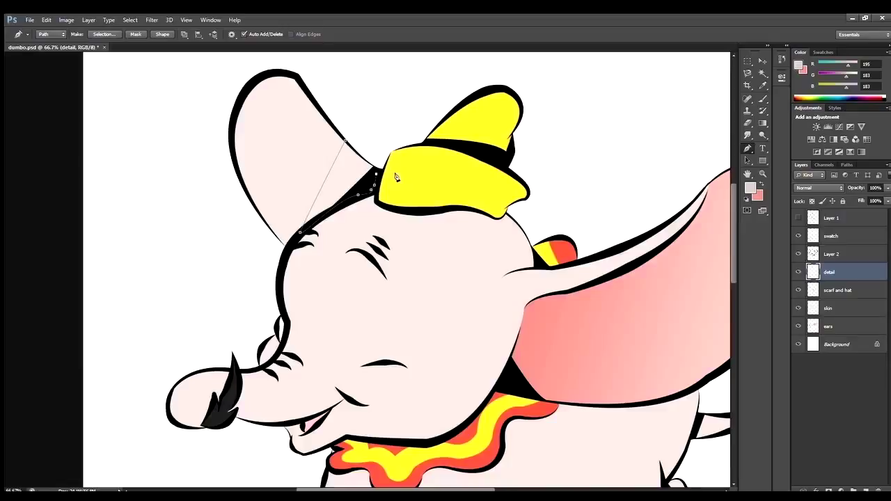
key("ctrl+plus")
key("ctrl+plus")
key("ctrl+plus")
key("ctrl+Return")
key("alt+BackSpace")
key("ctrl+d")
Make an elliptical selection over the closed eye's lid, guided by the sketch, and fill it with the grey shadow colour.
key("ctrl+minus")
key("ctrl+0")
key("ctrl+1")
left_click(748, 61)
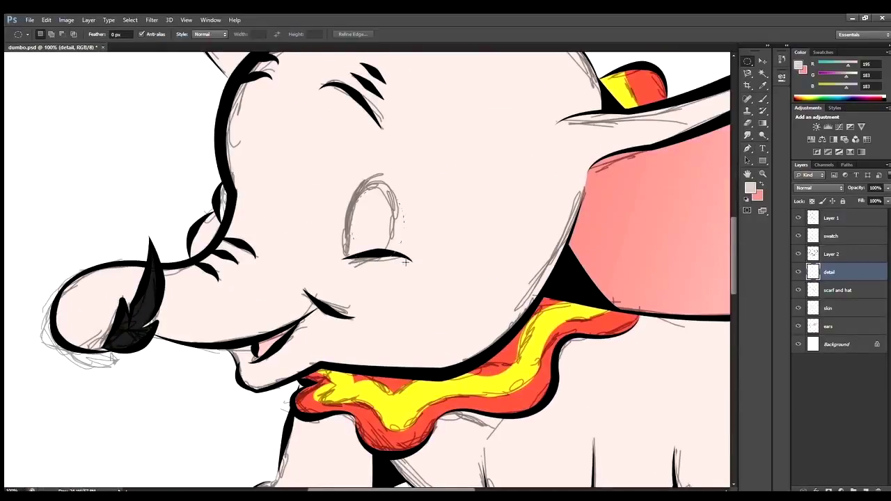
key("alt+BackSpace")
key("ctrl+d")
Trace and fill a further small face detail with a sampled swatch colour, and erase the excess.
key("ctrl+0")
key("ctrl+plus")
key("ctrl+plus")
key("p")
key("ctrl+minus")
key("i")
left_click(159, 449)
key("p")
key("ctrl+Return")
key("alt+BackSpace")
key("ctrl+0")
key("ctrl+plus")
key("ctrl+plus")
key("ctrl+plus")
key("e")
mouse_move(358, 135)
left_mouse_down()
mouse_move(369, 154)
mouse_move(390, 139)
left_mouse_up()
key("ctrl+minus")
key("ctrl+minus")
Sample the grey shadow colour and fill the far cheek's bulge behind the base of the trunk.
key("i")
left_click(189, 438)
key("p")
key("ctrl+plus")
key("ctrl+plus")
left_click(188, 157)
key("ctrl+plus")
left_click_drag(188, 182, 195, 182)
key("ctrl+Return")
key("alt+BackSpace")
key("ctrl+d")
Trace a curved shadow along the trunk's underside from the feather to the mouth corner and fill it with grey.
scroll(321, 187, "right", 3)
left_click(102, 344)
left_click_drag(421, 330, 666, 227)
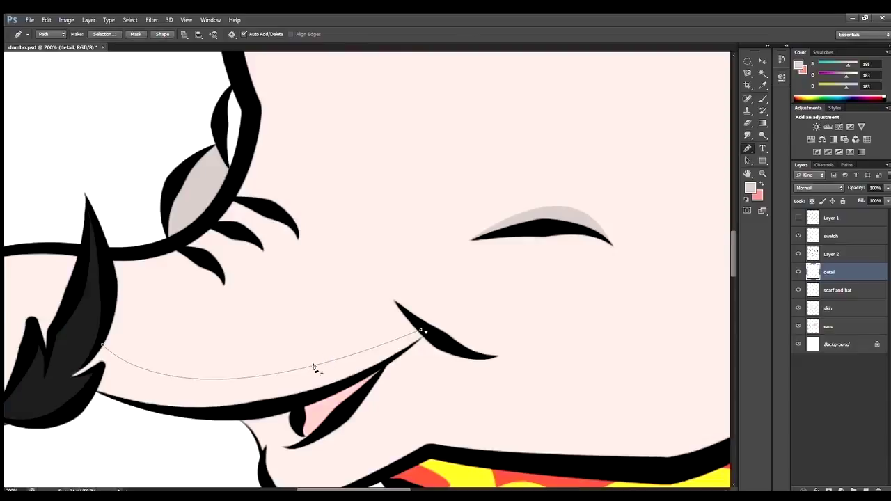
scroll(237, 415, "left", 3)
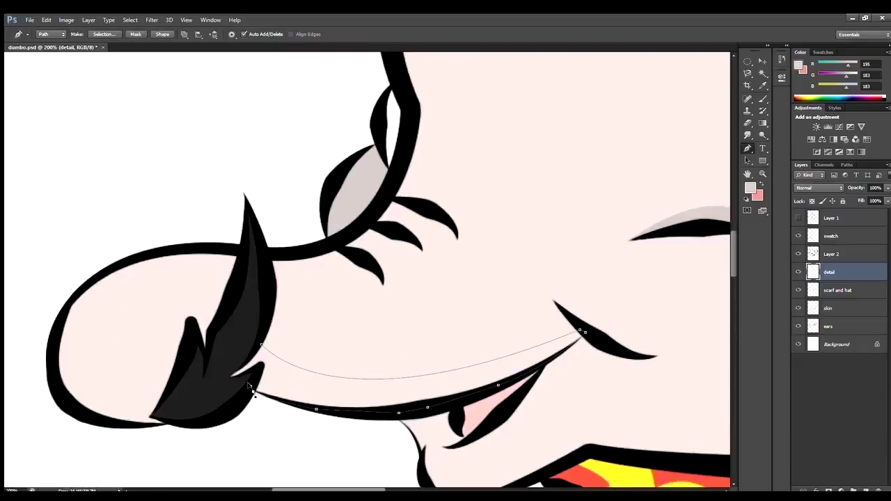
left_click(258, 342)
key("ctrl+Return")
key("alt+BackSpace")
key("ctrl+d")
Add a curved grey shadow on the trunk's tip beside the feather.
key("b")
key("p")
left_click(213, 329)
left_click_drag(124, 420, 151, 481)
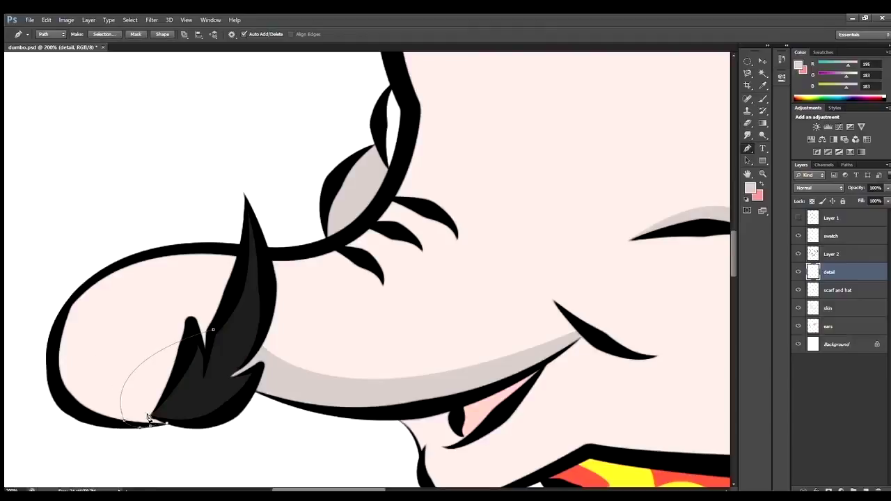
scroll(269, 173, "down", 3)
scroll(672, 312, "up", 3)
scroll(487, 236, "up", 2)
Shade the inside of the lower lip under the trunk with grey.
left_click(437, 254)
left_click_drag(477, 245, 497, 256)
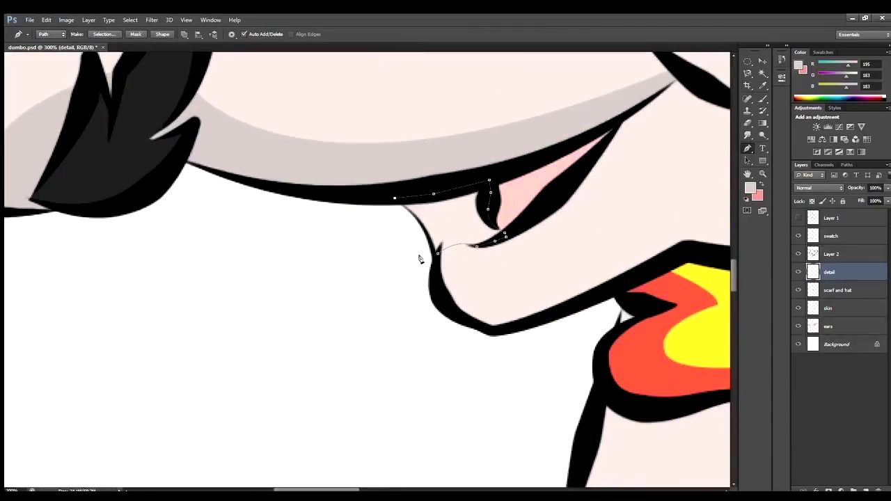
scroll(432, 313, "down", 3)
scroll(523, 407, "down", 3)
scroll(499, 304, "up", 3)
Shade the back of the head between the hat brim and the near ear's base with a curved grey shadow.
left_click(498, 304)
left_click_drag(488, 218, 495, 217)
scroll(496, 216, "up", 1)
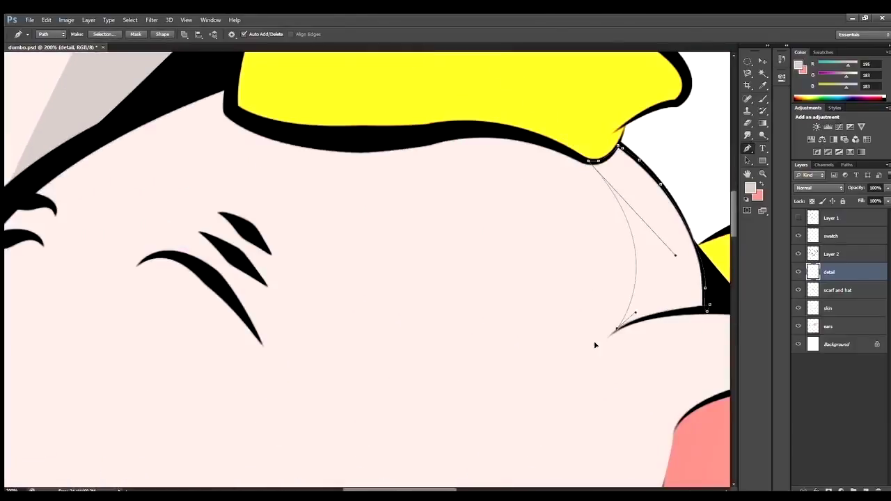
scroll(594, 344, "down", 3)
Trace a shadow on the inner side of the raised front leg below the collar and fill it with grey.
scroll(327, 390, "up", 3)
left_click(120, 202)
left_click(199, 371)
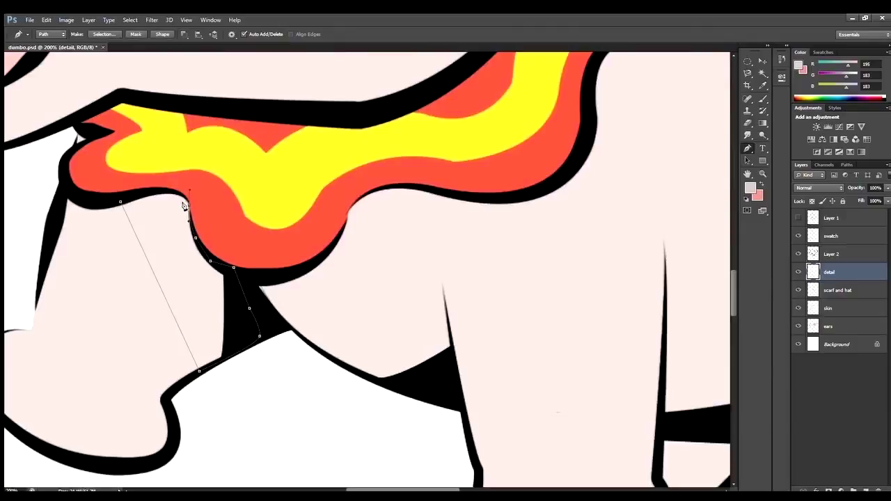
key("ctrl+Return")
key("m")
key("alt+BackSpace")
key("ctrl+d")
scroll(215, 318, "down", 2)
Fit a tilted elliptical selection to the sole of the raised front foot and fill it with grey.
left_click_drag(183, 313, 225, 398)
left_click_drag(233, 344, 227, 387)
key("Return")
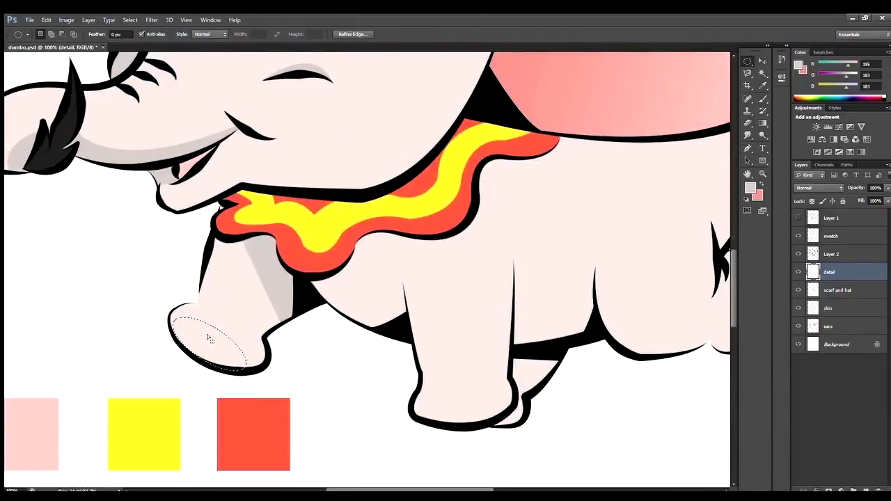
scroll(209, 307, "up", 1)
key("ctrl+t")
key("Return")
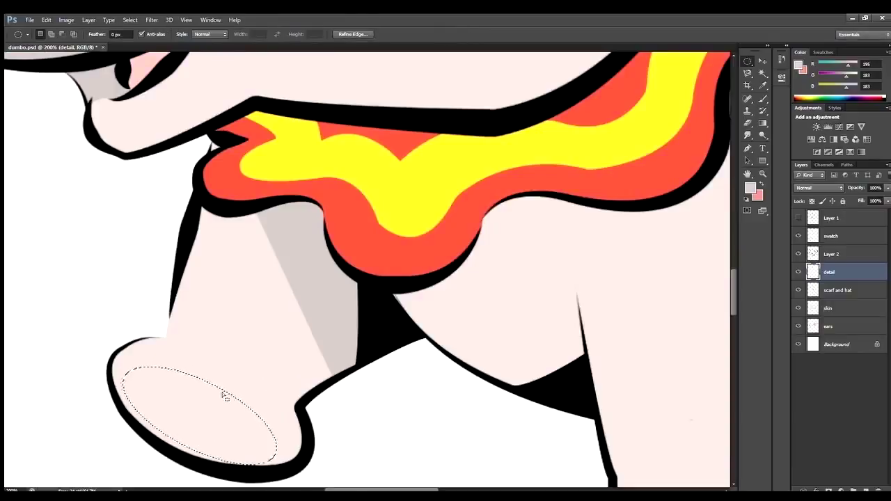
key("alt+BackSpace")
key("ctrl+0")
Shade the chest's underside in front of the standing front leg with a curved grey shadow.
key("ctrl+1")
key("p")
left_click(456, 295)
left_click_drag(378, 318, 411, 340)
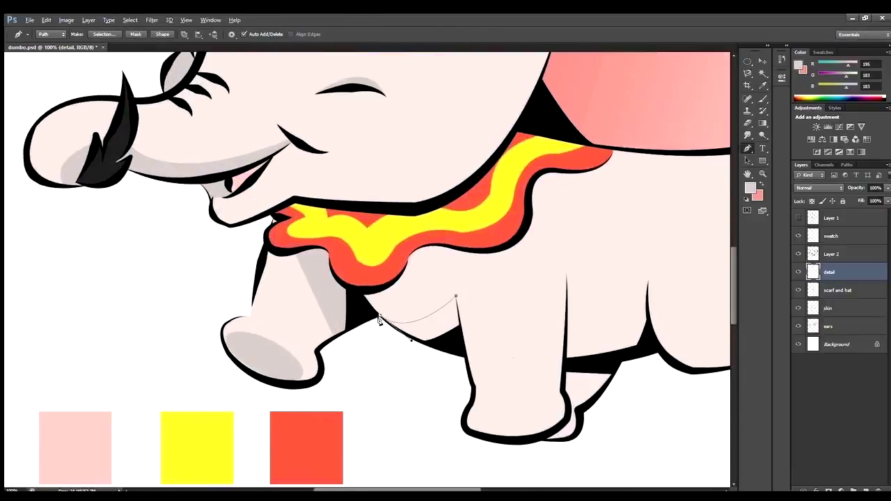
scroll(479, 178, "right", 3)
Shade the belly between the standing front leg and the haunch, and the far leg behind it, in grey.
left_click(431, 275)
left_click_drag(513, 279, 519, 343)
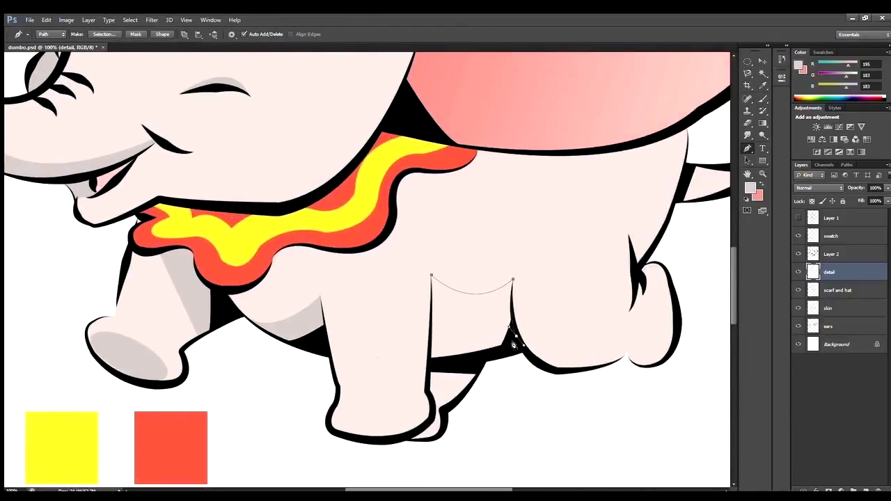
key("ctrl+plus")
scroll(446, 341, "down", 5)
left_click(520, 246)
left_click(491, 211)
Trace a curved shadow on the rump just above the raised hind foot and fill it with grey.
key("ctrl+minus")
key("ctrl+plus")
left_click(441, 321)
left_click_drag(526, 285, 545, 244)
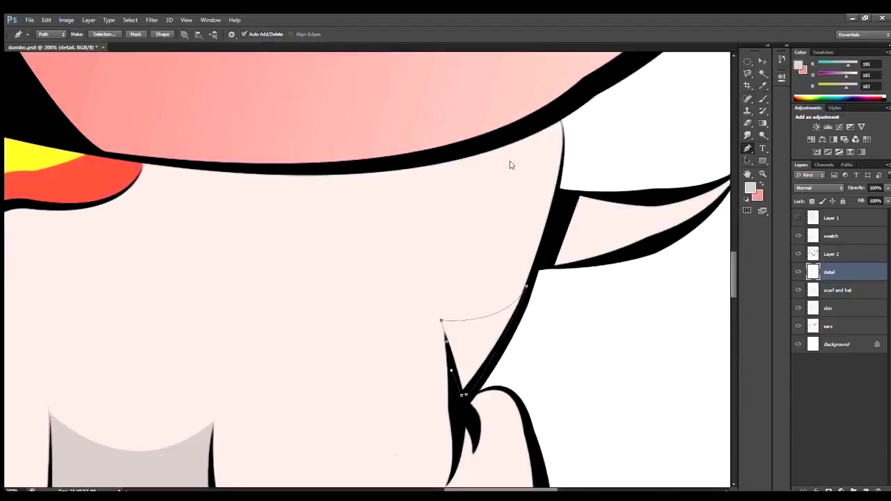
left_click(442, 321)
key("ctrl+Return")
key("alt+BackSpace")
key("ctrl+d")
Shade the tail with grey.
scroll(575, 169, "up", 1)
left_click_drag(574, 179, 571, 217)
key("ctrl+0")
key("ctrl+plus")
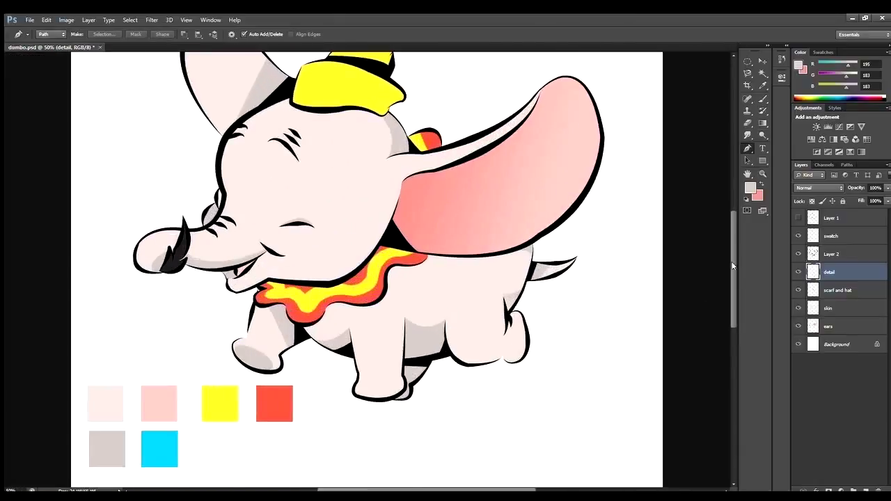
Pick an orange shade and add a shadow band across the base of the hat's crown.
key("i")
key("ctrl+plus")
key("p")
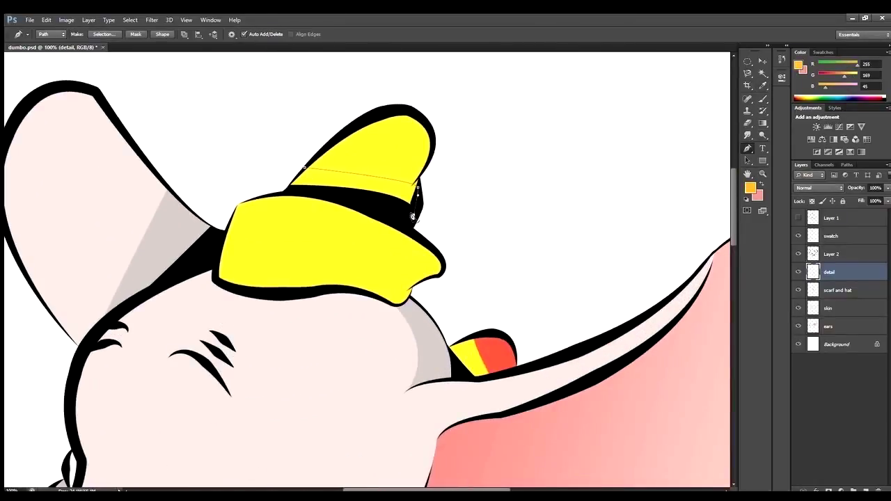
key("ctrl+0")
key("ctrl+plus")
Pick a near-white colour and add highlights along the far ear's outer edge and the forehead.
key("i")
left_click(584, 113)
scroll(584, 113, "up", 3)
key("p")
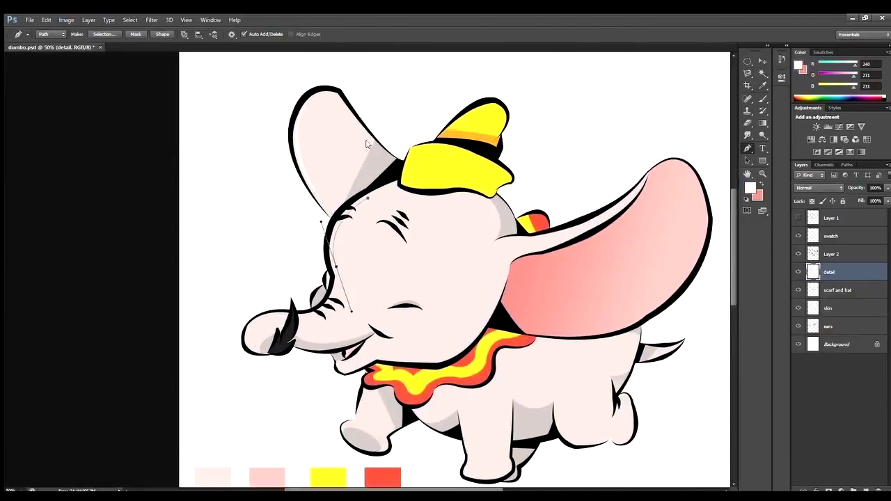
Add near-white highlights along the jaw and at the near ear's base.
left_click(412, 359)
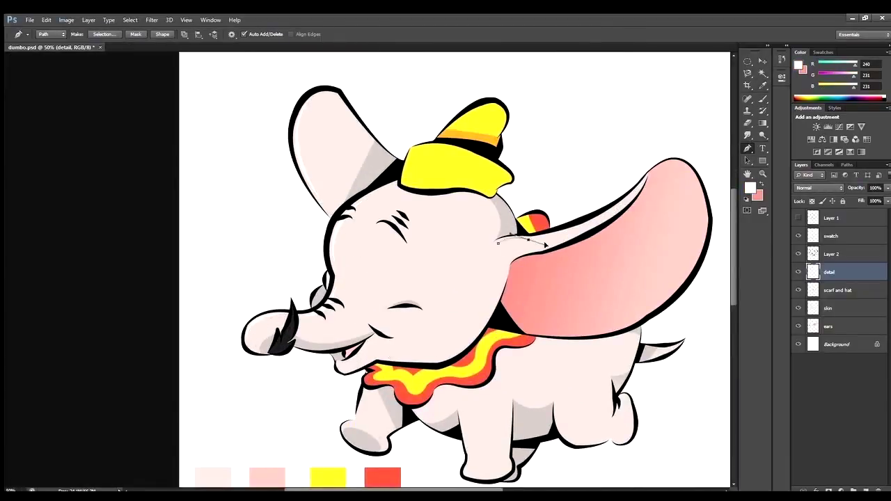
left_click(524, 240)
scroll(524, 241, "down", 3)
key("ctrl+plus")
Resample the highlight colour and add a thin highlight along the front edge of the standing front leg.
key("i")
left_click(480, 223)
key("p")
key("i")
left_click(503, 336)
key("p")
scroll(503, 289, "right", 3)
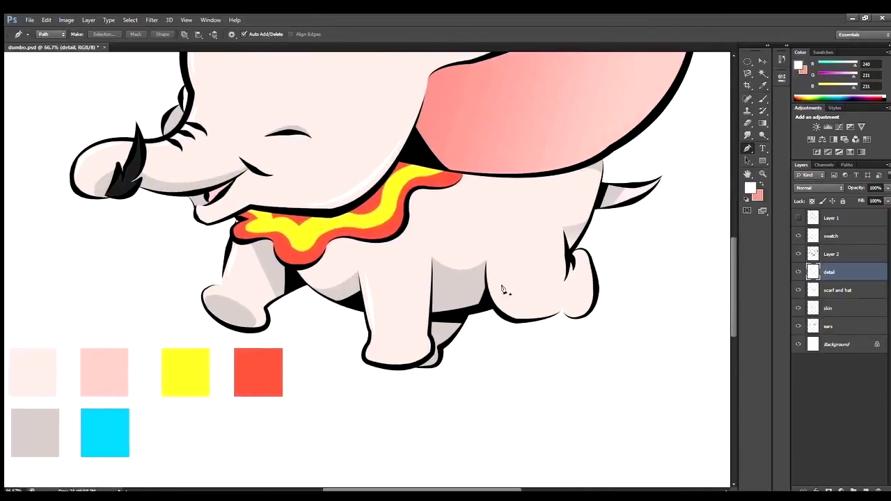
Add a large and a small round white highlight on the side of the head below the hat.
key("m")
key("ctrl+minus")
scroll(360, 257, "up", 3)
key("ctrl+plus")
Pick a soft pink and paint round, soft-edged blush spots on both cheeks.
key("b")
scroll(362, 272, "down", 1)
left_click(279, 272)
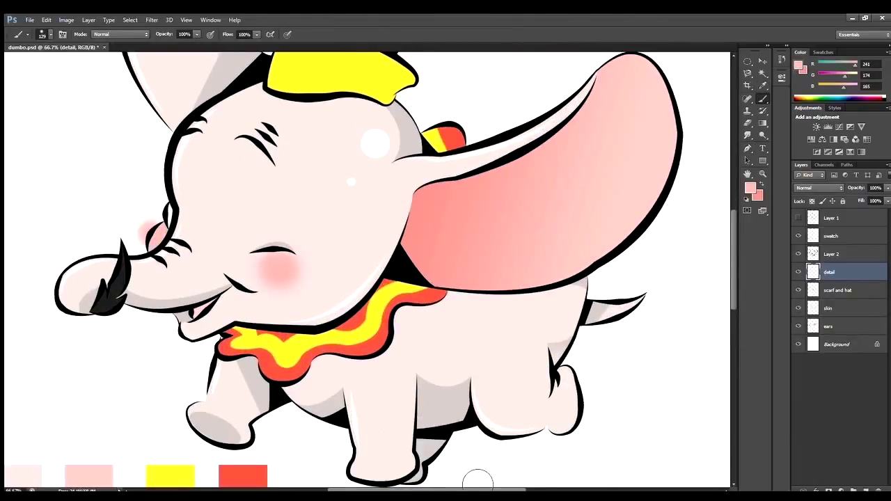
key("ctrl+plus")
key("ctrl+plus")
Trim the blush that spills past the far cheek's outline.
key("p")
key("Escape")
key("ctrl+minus")
key("ctrl+minus")
key("ctrl+minus")
key("ctrl+minus")
Create a new layer, fill both eye shapes with the swatch's cyan blue following the sketch, and hide the sketch layer.
key("ctrl+shift+alt+n")
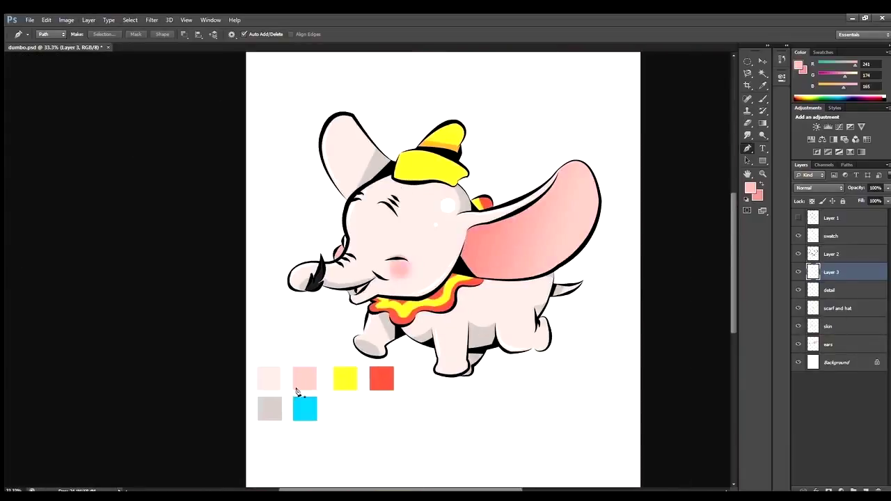
key("ctrl+plus")
key("ctrl+plus")
key("ctrl+plus")
left_click_drag(417, 160, 451, 157)
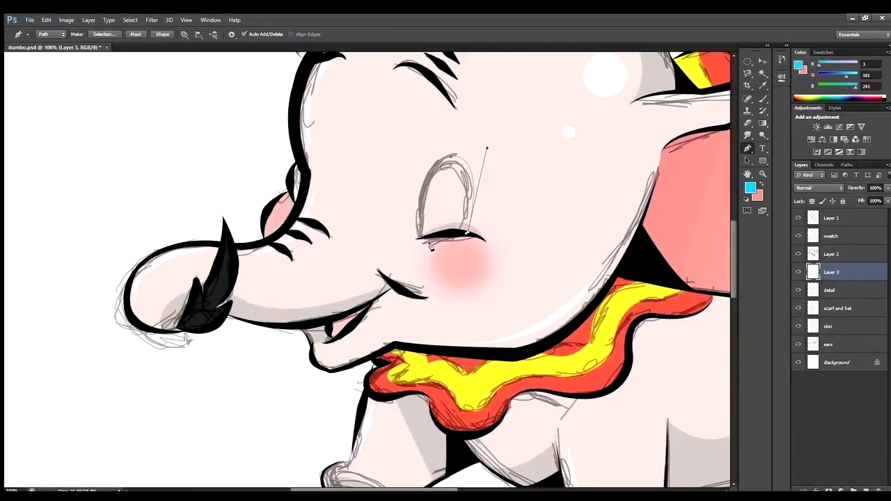
key("ctrl+Return")
key("alt+BackSpace")
key("ctrl+d")
key("b")
left_click(798, 217)
Select the near eye's blue shape, transform it to fit above the eyelid line, and erase the excess.
key("l")
left_click_drag(418, 143, 410, 233)
key("v")
key("ctrl+t")
key("Return")
key("ctrl+d")
key("e")
key("ctrl+minus")
scroll(278, 152, "left", 5)
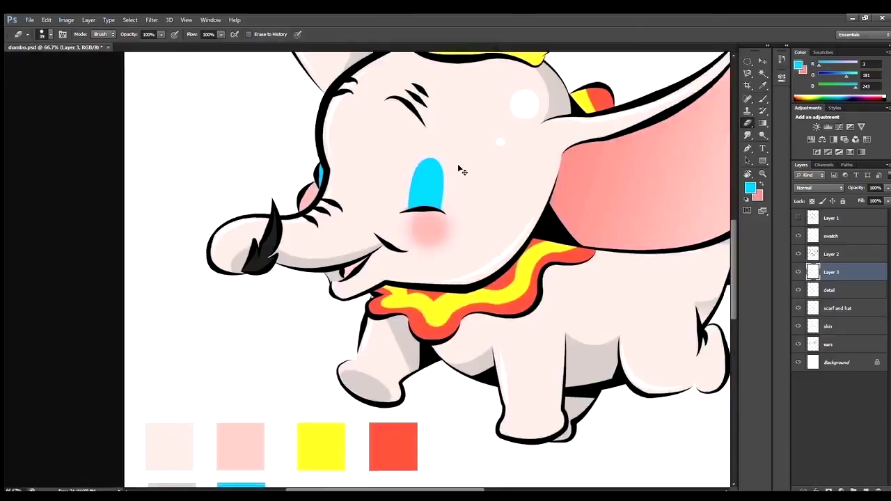
Lock the eye layer's transparent pixels and recolour both eyes dark grey.
key("b")
key("slash")
mouse_move(421, 167)
left_mouse_down()
mouse_move(409, 185)
mouse_move(438, 202)
left_mouse_up()
key("ctrl+minus")
key("ctrl+minus")
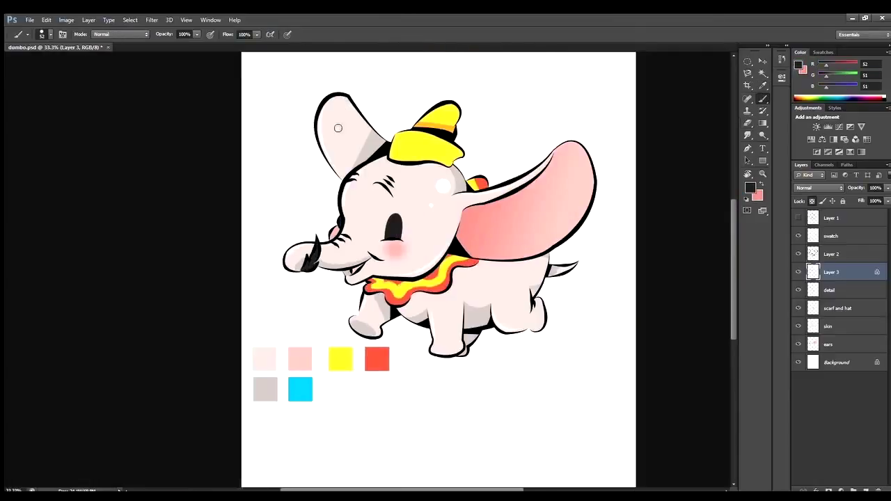
Resample the blue swatch and repaint both eyes light blue.
key("ctrl+plus")
left_click(159, 449, "alt")
left_click_drag(298, 188, 303, 221)
key("0")
left_click(299, 202, "alt")
key("ctrl+minus")
key("ctrl+plus")
key("ctrl+plus")
key("ctrl+plus")
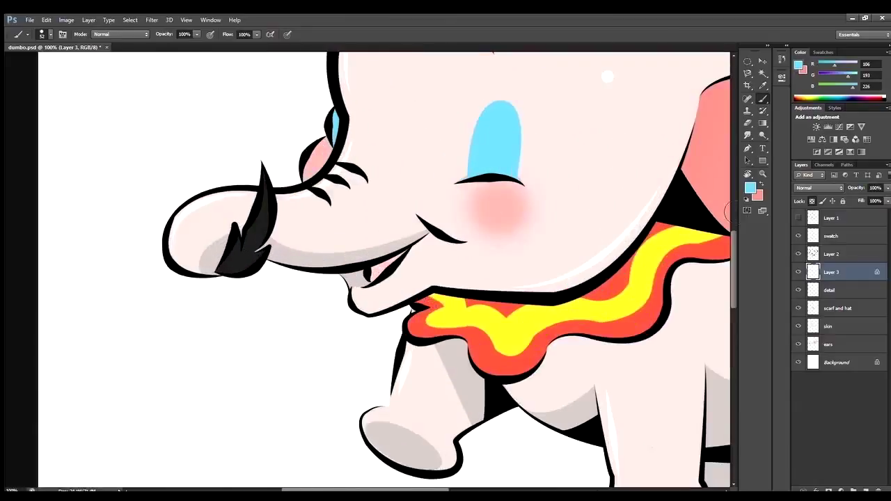
Cut a small wedge-shaped notch into the front edge of the near eye.
key("p")
left_click_drag(461, 142, 490, 153)
key("ctrl+minus")
key("ctrl+minus")
key("ctrl+minus")
key("ctrl+plus")
key("ctrl+plus")
key("ctrl+plus")
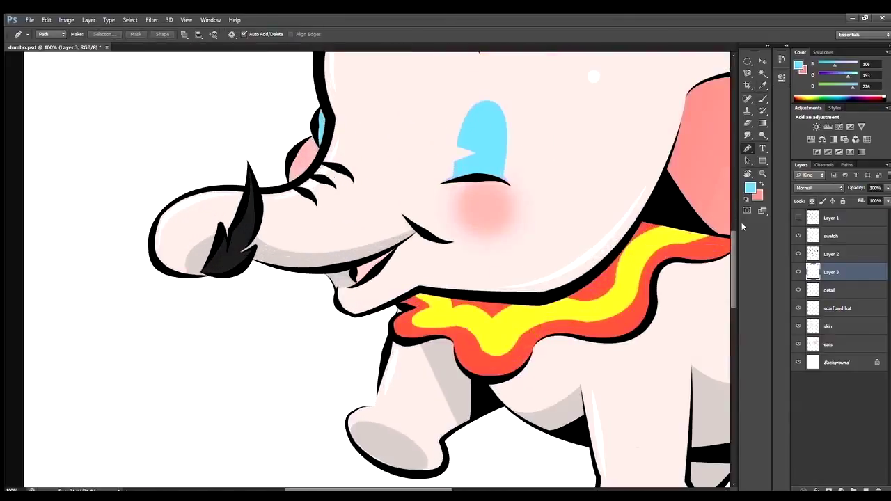
Lock the line art layer's transparent pixels and recolour the far eye's outline light blue.
key("alt+bracketright")
key("b")
key("ctrl+plus")
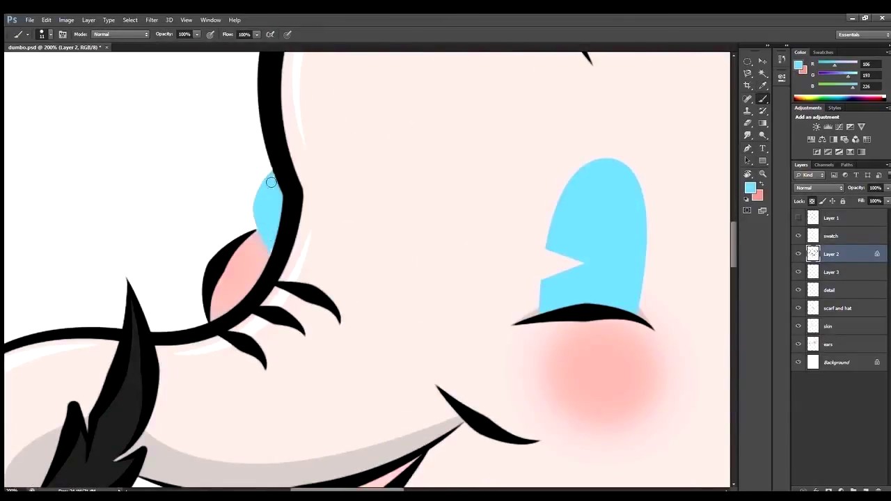
key("ctrl+minus")
key("ctrl+minus")
key("ctrl+minus")
key("ctrl+minus")
key("ctrl+plus")
key("ctrl+plus")
Add round white highlights to the upper part of both eyes using filled elliptical selections.
key("d")
key("m")
key("x")
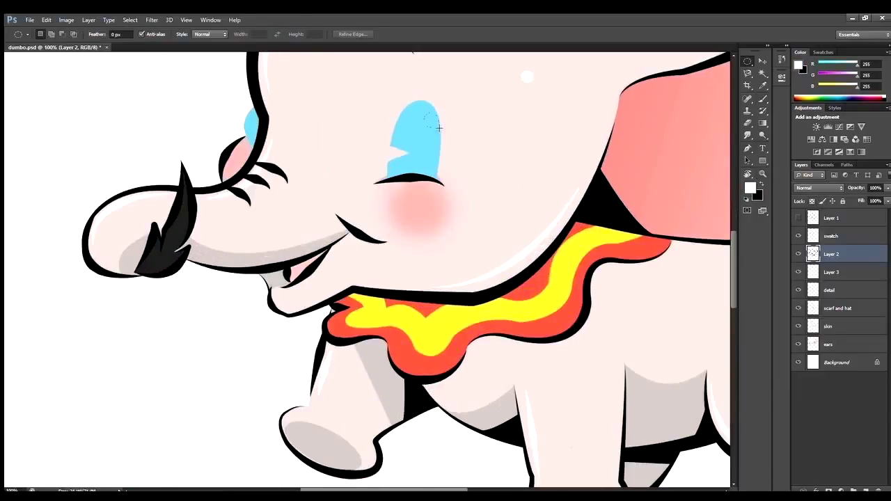
left_click_drag(438, 128, 439, 130)
key("alt+BackSpace")
key("ctrl+minus")
key("ctrl+minus")
key("ctrl+minus")
key("ctrl+plus")
key("ctrl+plus")
key("ctrl+plus")
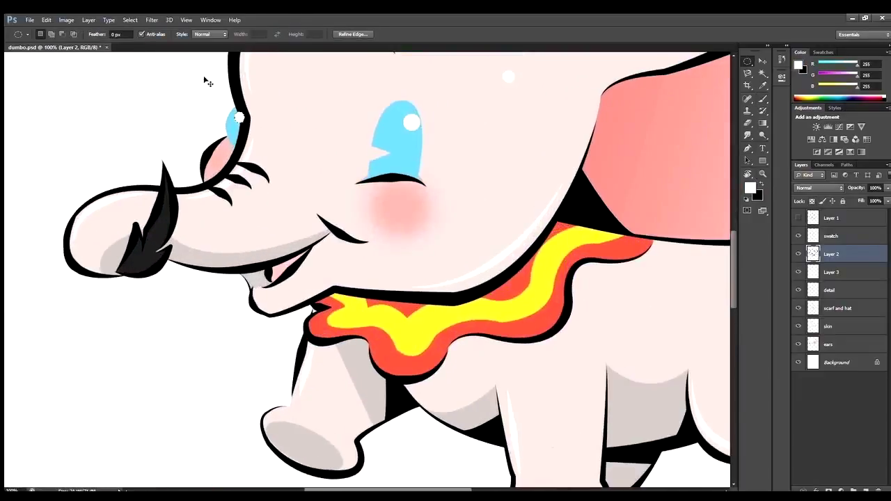
On the eye layer, enclose both eyes, sample the cyan swatch and shade them with a light-to-bright blue vertical gradient.
left_click(830, 278)
key("ctrl+minus")
key("l")
left_click_drag(268, 140, 416, 140)
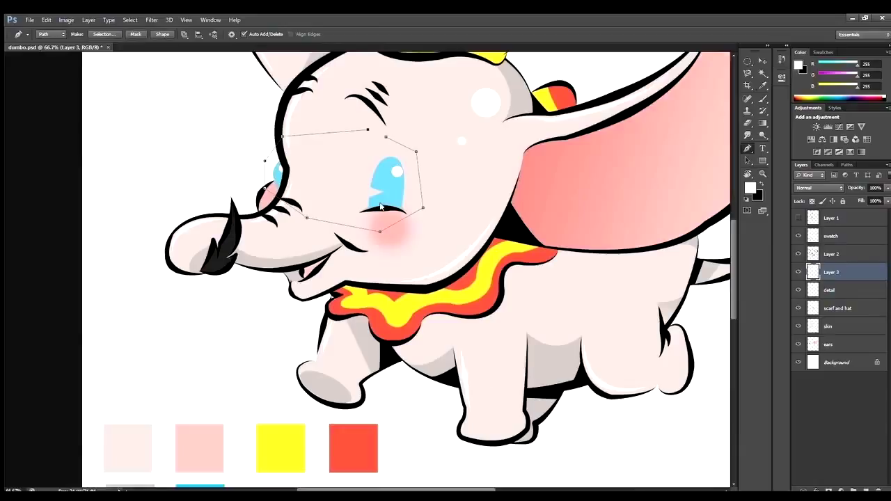
scroll(200, 383, "down", 3)
key("i")
left_click(199, 383)
scroll(200, 383, "up", 3)
key("g")
key("ctrl+plus")
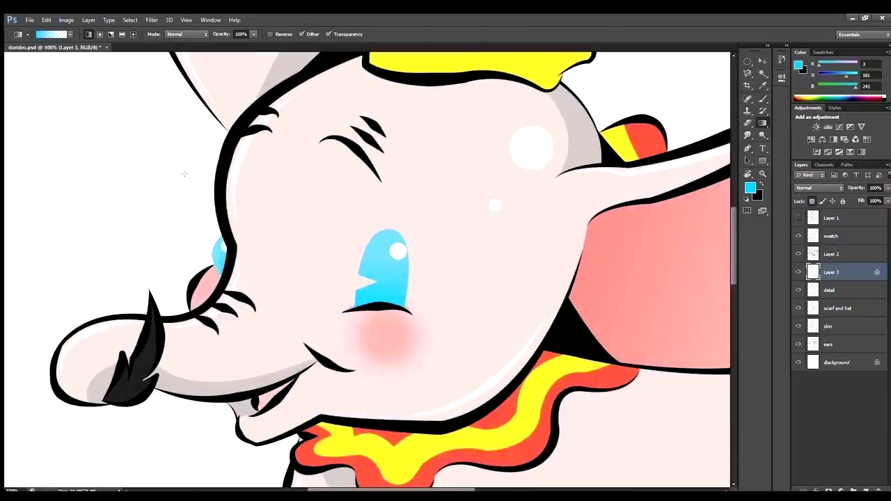
On the line art layer, draw a path around the whole elephant and try filling the lines with the sampled grey.
key("ctrl+minus")
key("ctrl+minus")
key("ctrl+minus")
left_click(831, 254)
key("ctrl+plus")
key("ctrl+minus")
key("i")
left_click(241, 431)
key("p")
left_click(297, 108)
key("alt+BackSpace")
key("ctrl+z")
Pick a very dark reddish brown and recolour all the line art with it.
left_click(812, 200)
key("i")
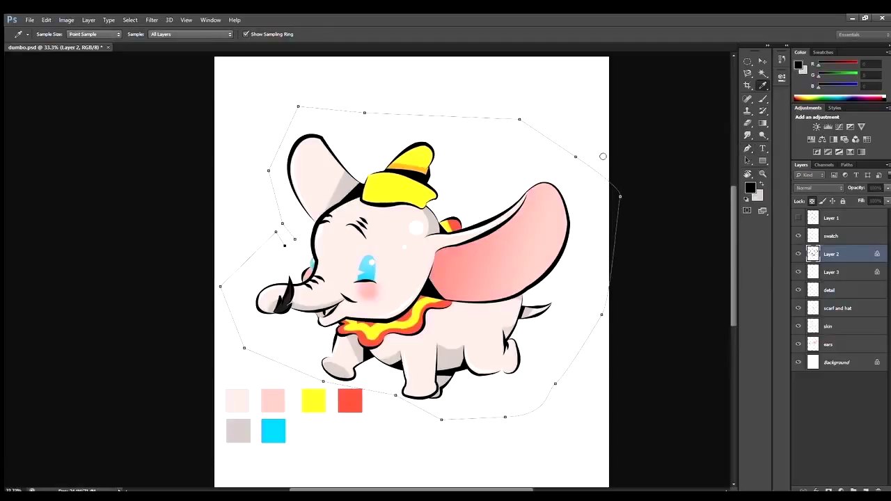
key("p")
key("alt+BackSpace")
key("i")
left_click(589, 195)
key("ctrl+z")
key("p")
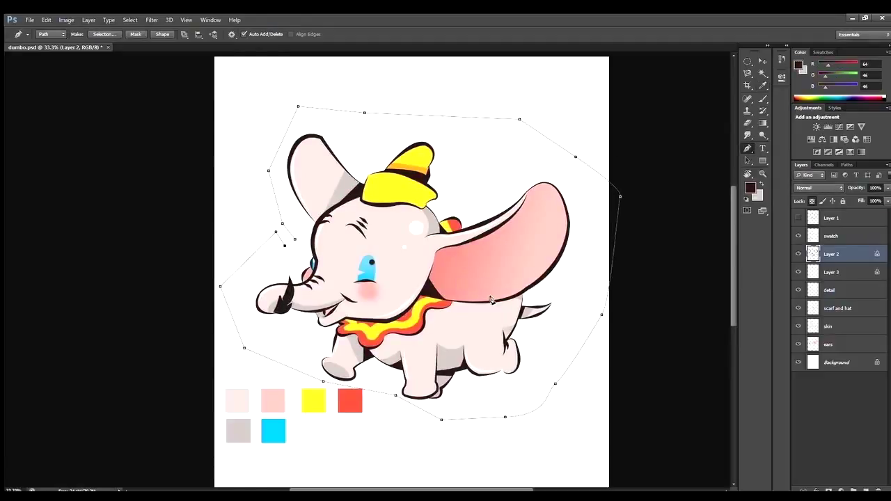
Reset the colours to white and repaint the round highlights in both eyes.
key("ctrl+plus")
key("ctrl+plus")
key("d")
key("x")
key("b")
key("ctrl+plus")
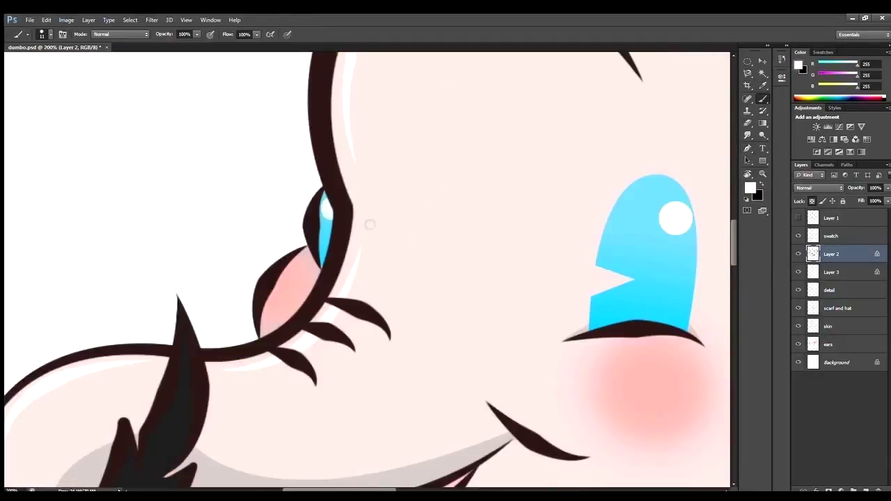
Sample the far eye's blue and recolour the eye's dark front outline on the line art layer.
key("ctrl+plus")
key("alt+bracketleft")
left_click(305, 209, "alt")
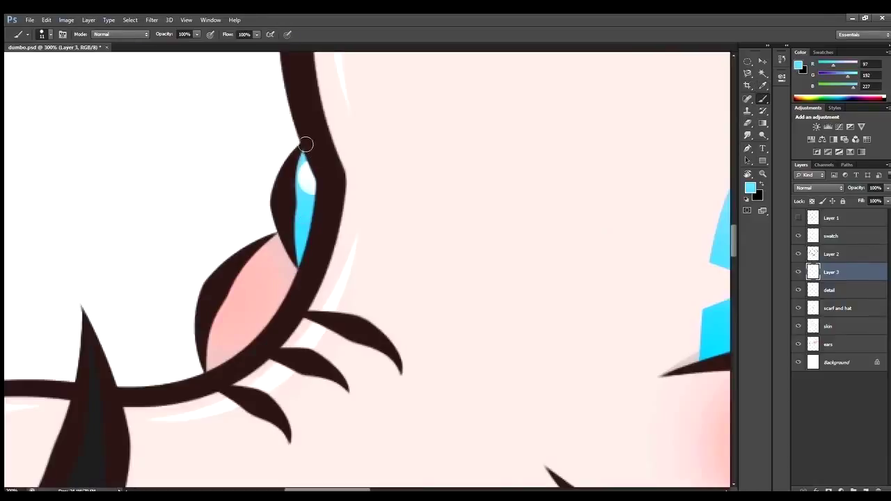
key("alt+bracketright")
left_click(299, 193, "alt")
mouse_move(291, 268)
left_mouse_down()
mouse_move(284, 209)
mouse_move(296, 155)
left_mouse_up()
key("ctrl+0")
Hide the swatch layer, create a new layer and trace the elephant's outer silhouette with the Magnetic Lasso.
left_click(798, 235)
left_click(865, 491)
key("l")
key("ctrl+plus")
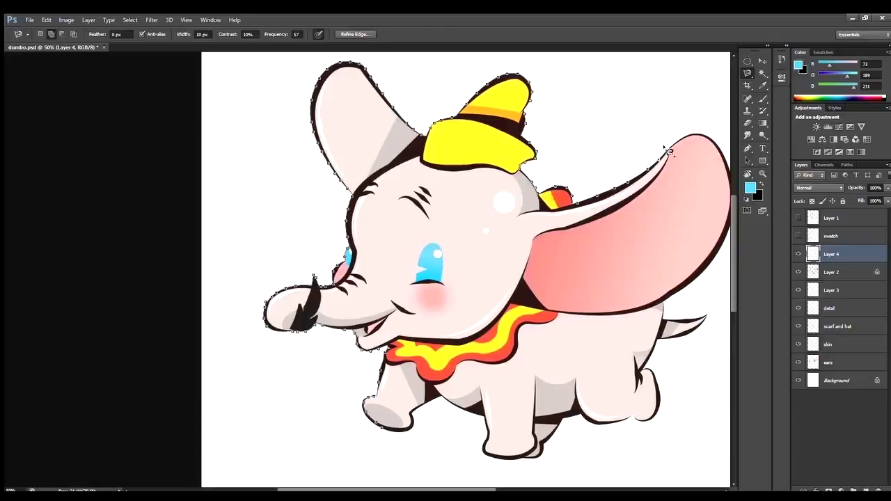
mouse_move(668, 150)
left_mouse_down()
mouse_move(727, 152)
mouse_move(728, 218)
left_mouse_up()
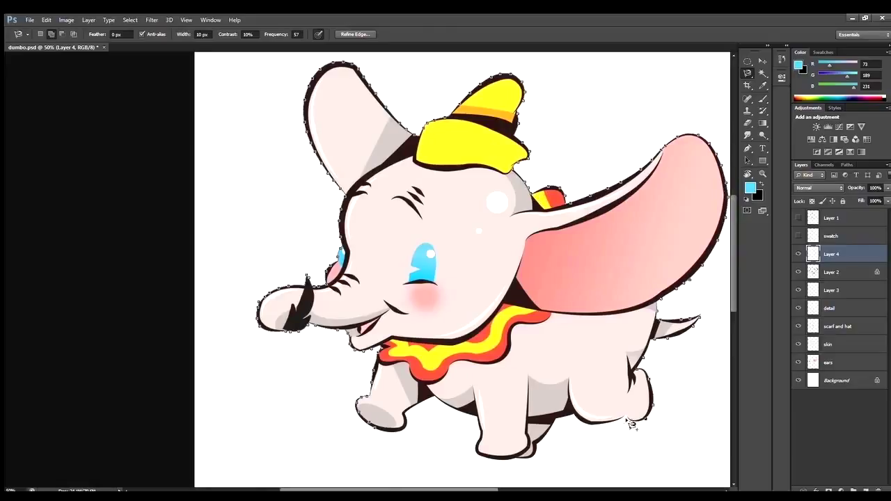
left_click(372, 424)
Fill the elephant selection with a vertical blue, red and cyan gradient and place its layer below the line art.
key("ctrl+minus")
key("i")
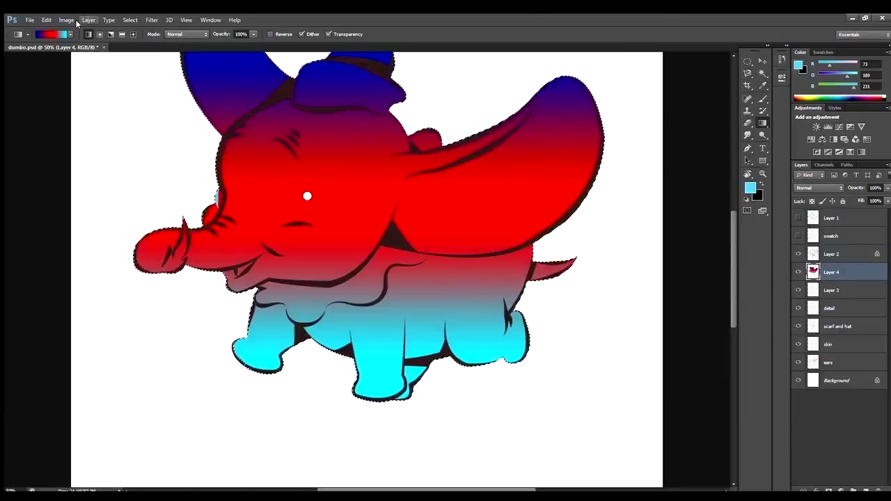
Erase the gradient colour spilling outside the outline around the legs, belly, tail and hat.
scroll(308, 193, "up", 4)
key("r")
key("ctrl+plus")
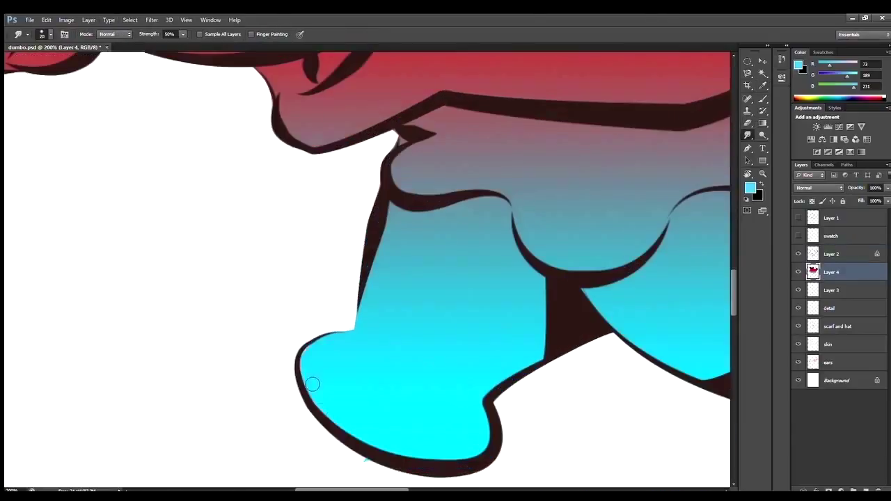
key("e")
scroll(314, 420, "right", 10)
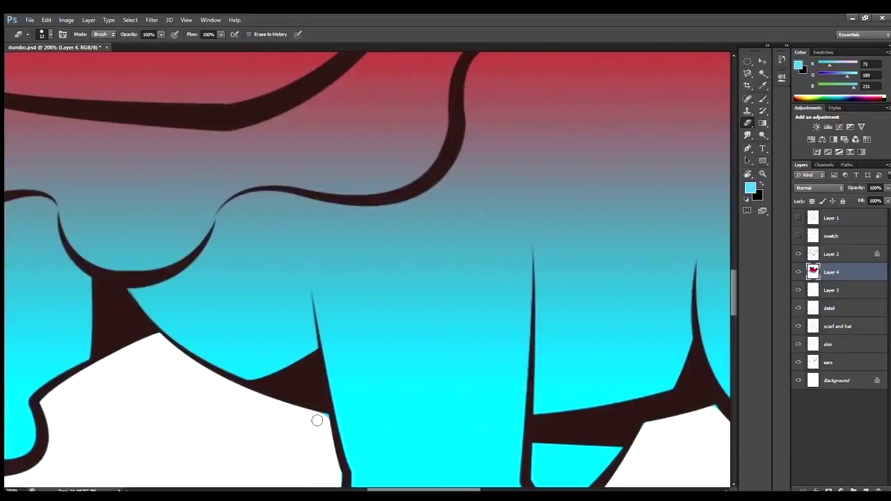
scroll(626, 413, "up", 12)
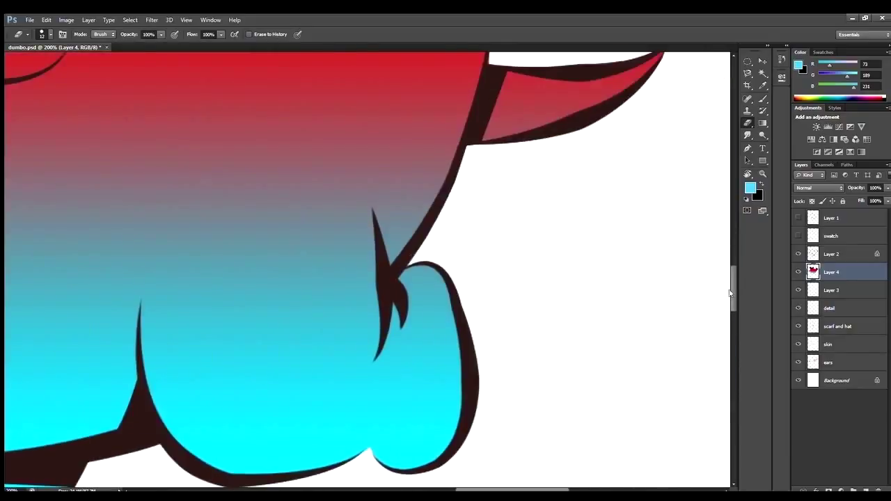
scroll(522, 97, "left", 6)
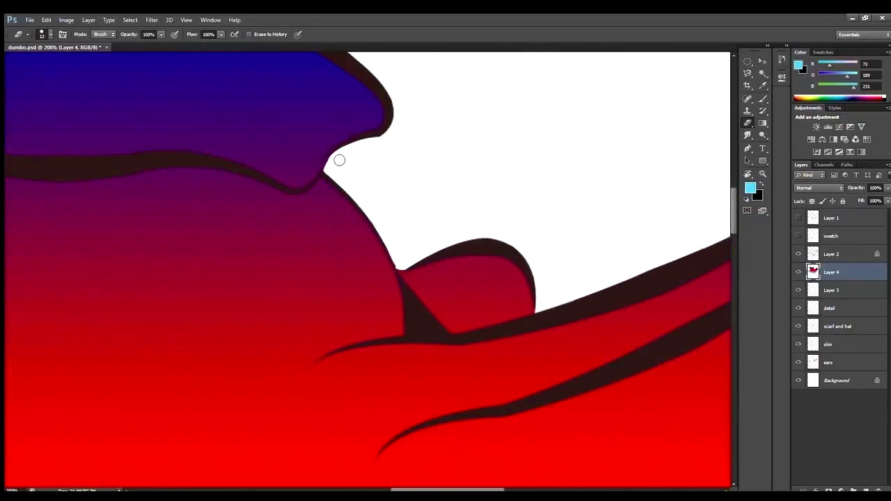
scroll(412, 241, "down", 6)
Set the gradient layer's blend mode to Screen and its opacity to 31%.
key("shift+alt+s")
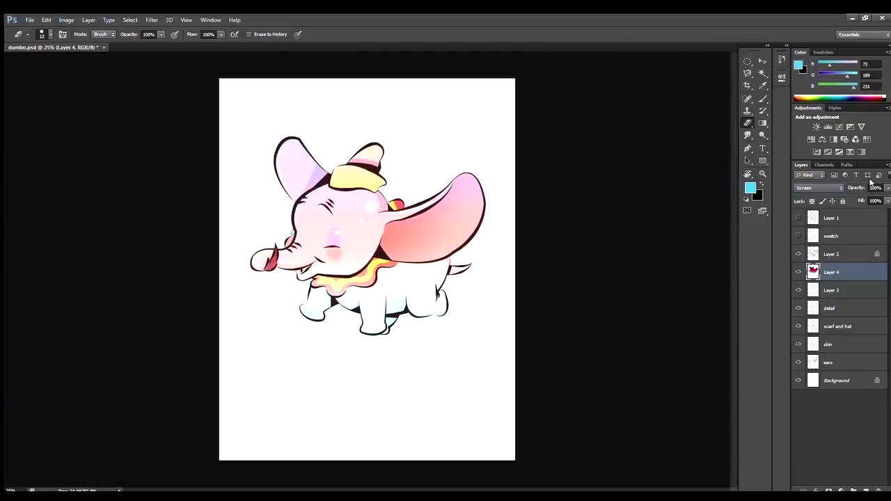
left_click_drag(884, 188, 838, 197)
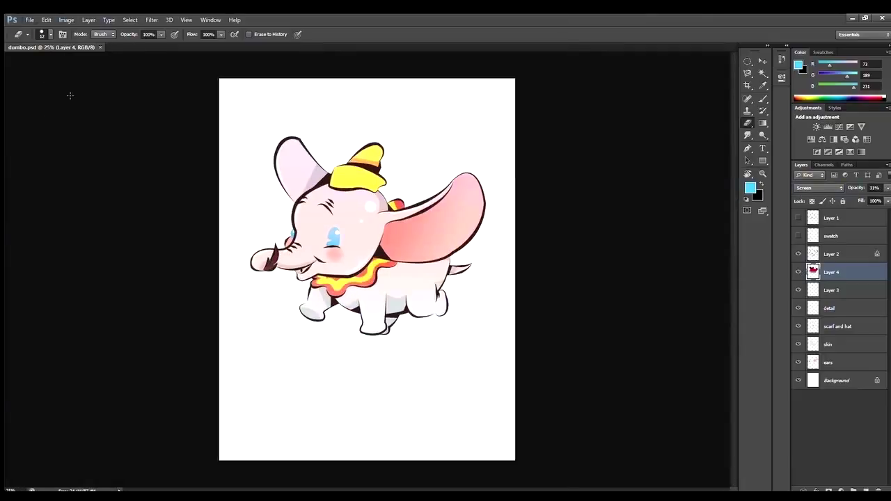
Add the black 100 pt Impact heading "SOAR" above the elephant, replacing the trial word "DREAM".
left_click(763, 149)
key("x")
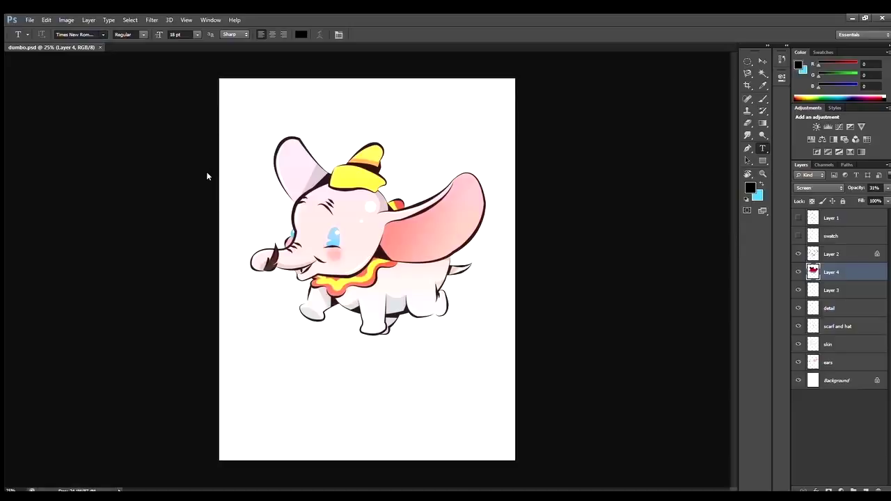
left_click(279, 109)
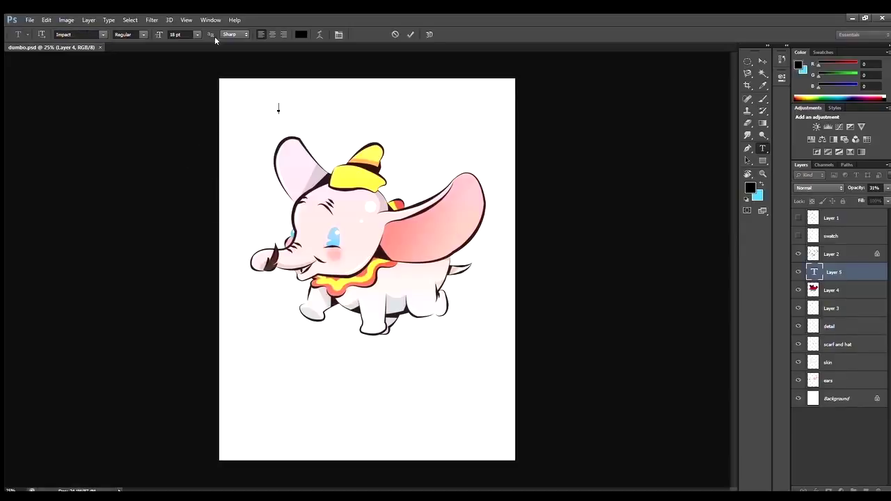
type("DREAM")
left_click_drag(434, 141, 458, 164)
key("BackSpace")
key("BackSpace")
key("BackSpace")
key("BackSpace")
key("BackSpace")
type("SOAR")
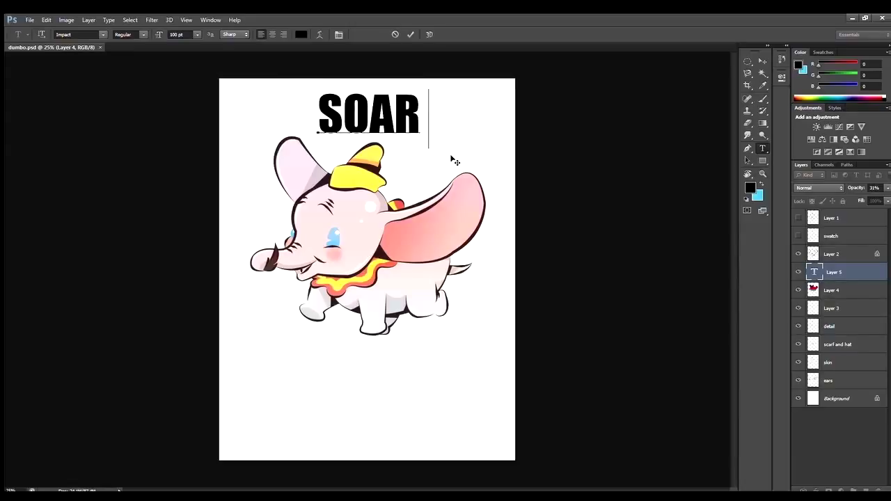
Add the heading "HIGH" in 100 pt Impact centred below the elephant, and hide the background layer.
left_click(268, 368)
type("HIGH")
left_click_drag(328, 386, 378, 398)
key("ctrl+Return")
double_click(348, 362)
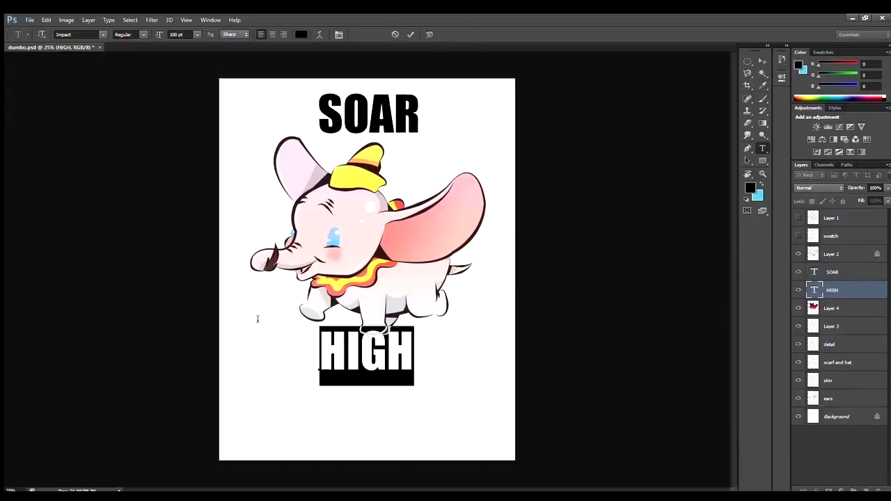
left_click(386, 368)
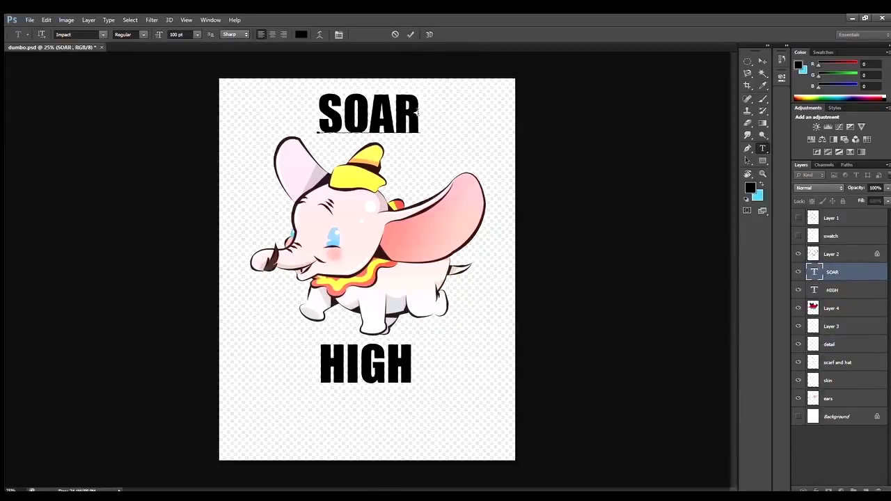
Set the font size of the "SOAR" heading to 150 pt.
key("ctrl+a")
left_click(182, 34)
type("150")
key("Return")
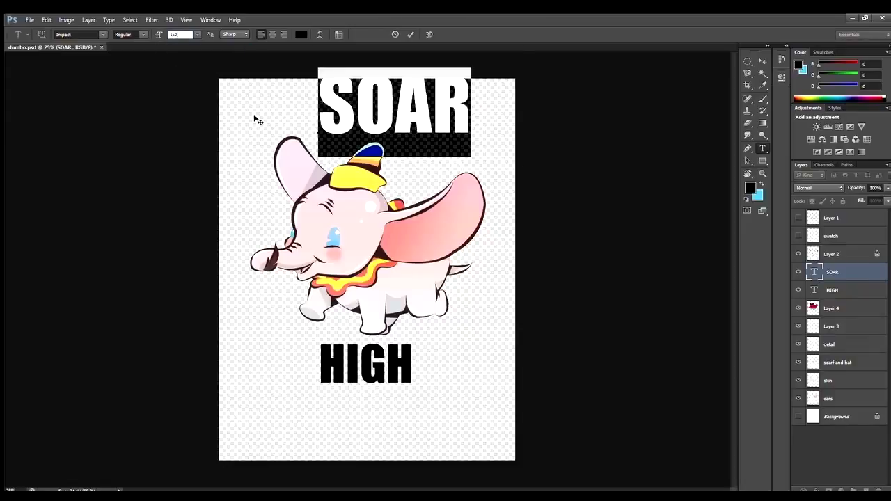
Reduce the "SOAR" heading to 100 pt and undo its move down over the elephant.
left_click(374, 139)
key("ctrl+a")
key("ctrl+alt+shift+comma")
key("ctrl+alt+shift+comma")
key("ctrl+alt+shift+comma")
key("ctrl+alt+shift+comma")
key("ctrl+alt+shift+comma")
left_click_drag(285, 132, 271, 312)
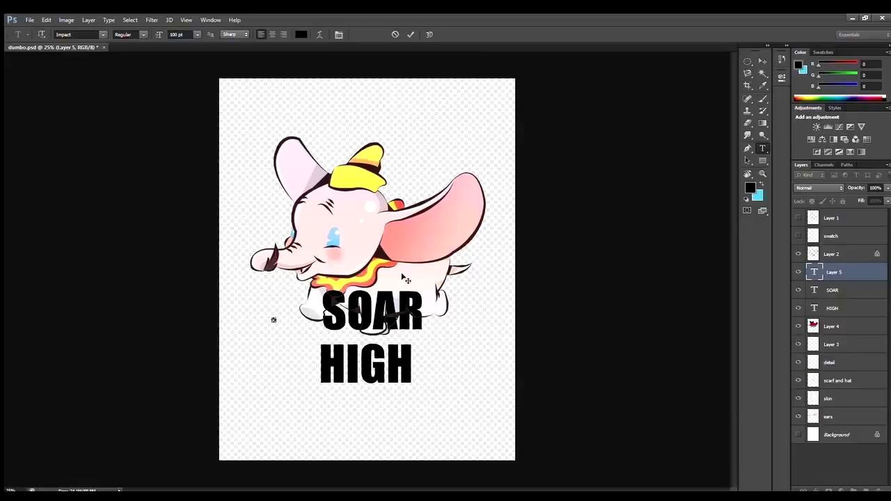
key("v")
key("ctrl+alt+z")
Enlarge the "HIGH" heading to 150 pt and reposition it centred below the elephant.
double_click(814, 289)
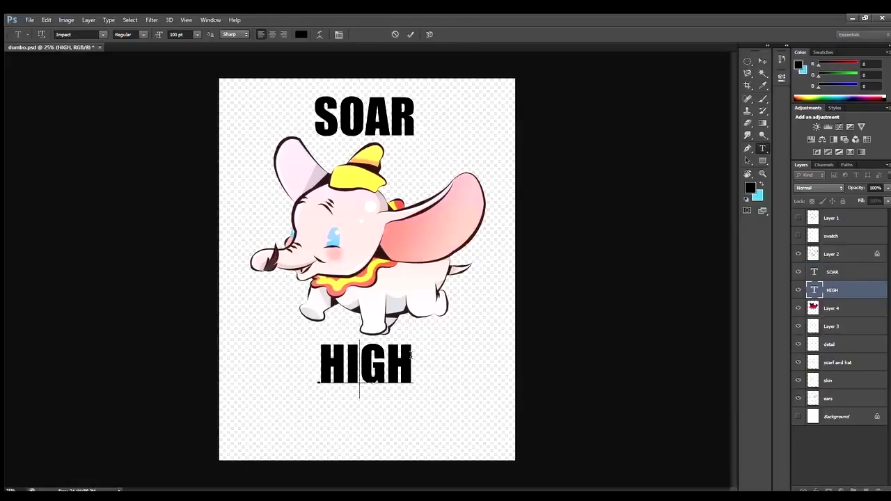
key("ctrl+alt+shift+period")
key("ctrl+alt+shift+period")
key("ctrl+alt+shift+period")
key("ctrl+alt+shift+period")
key("ctrl+alt+shift+period")
left_click_drag(282, 340, 266, 357)
left_click(356, 369)
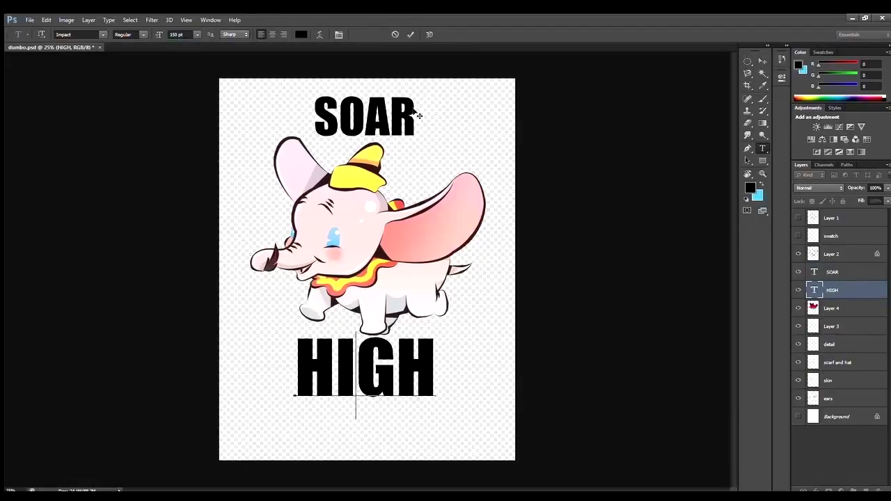
Open the "SOAR" heading for editing and select all of its text.
left_click(361, 100)
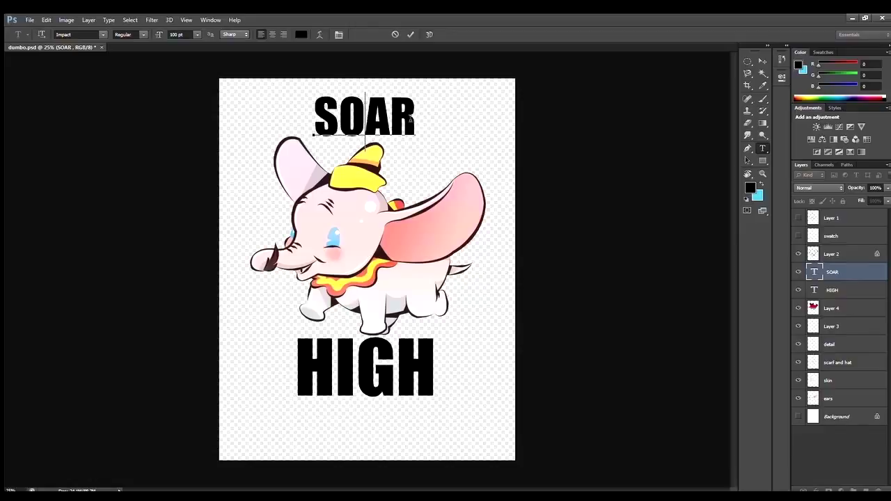
key("ctrl+a")
key("ctrl+BackSpace")
key("ctrl+a")
key("ctrl+BackSpace")
key("h")
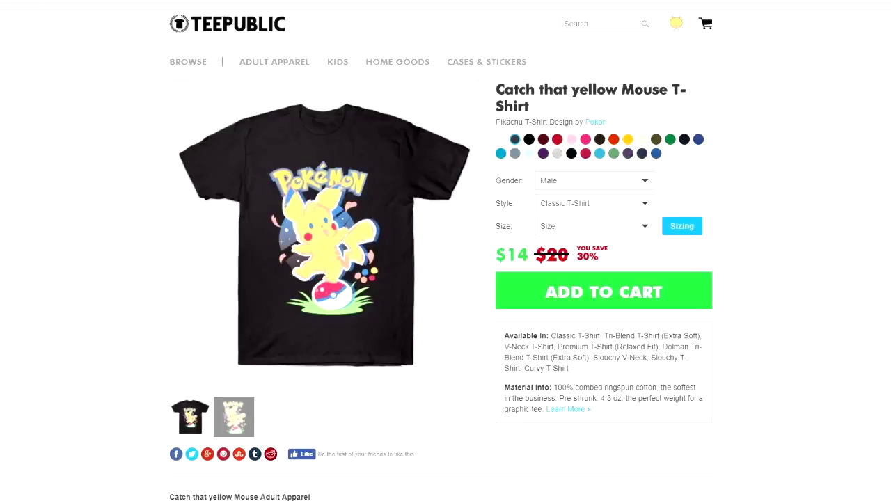
Switch to TeePublic and examine the "Catch that yellow Mouse" T-shirt's design preview and the products offered with it.
scroll(442, 258, "down", 2)
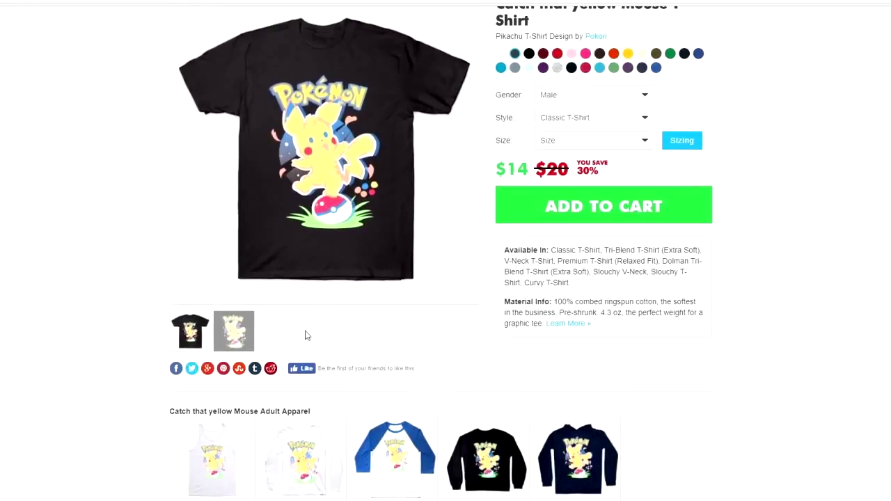
left_click(250, 342)
scroll(441, 258, "down", 5)
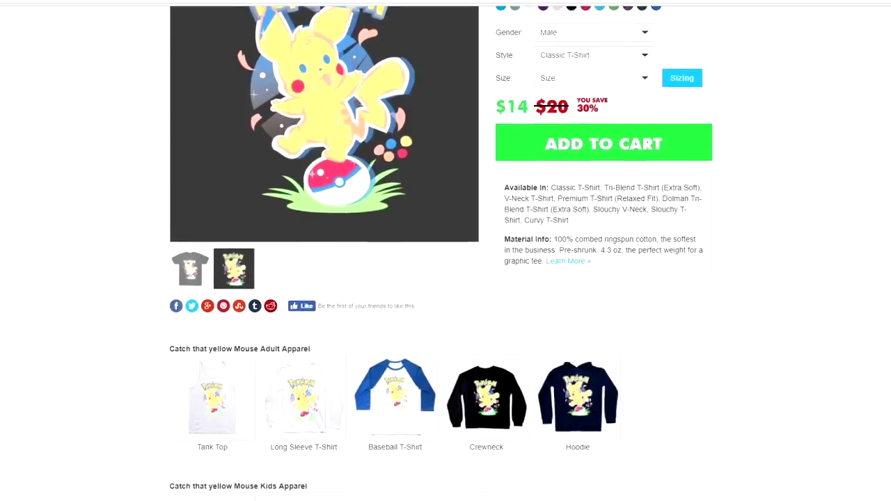
scroll(442, 257, "down", 5)
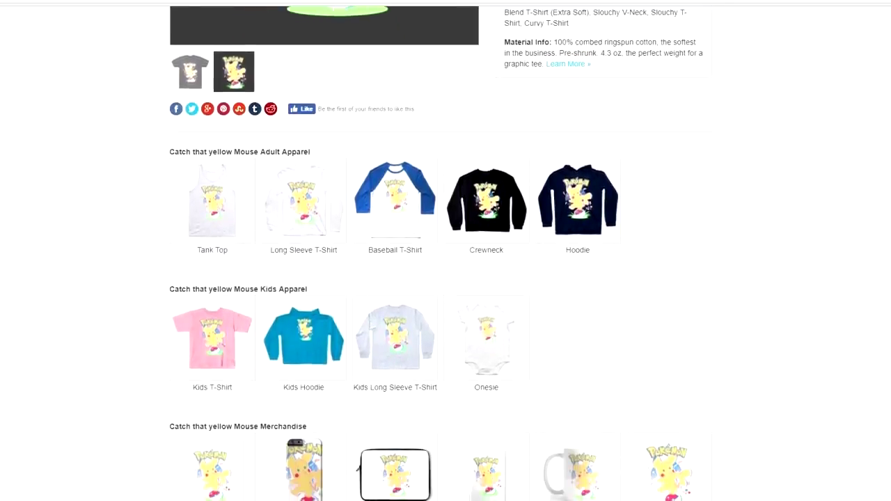
scroll(441, 257, "up", 6)
scroll(821, 150, "up", 5)
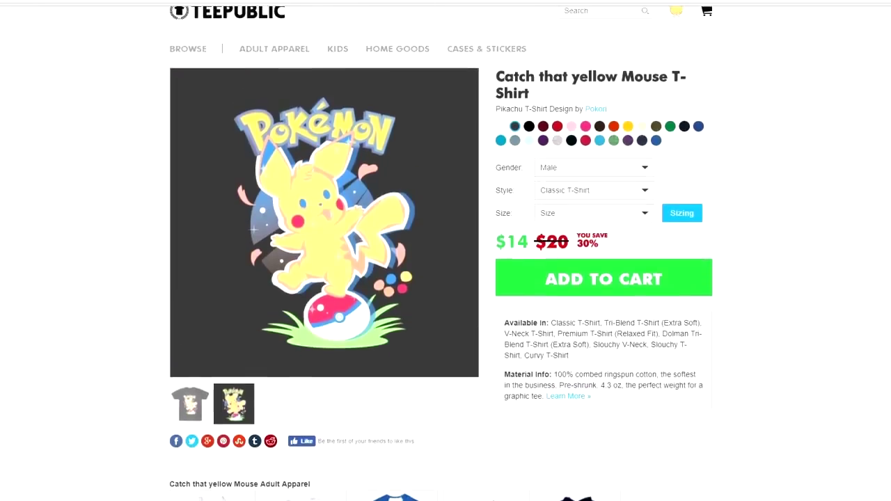
Open the account's own TeePublic storefront and look through its uploaded designs, including the next page.
mouse_move(682, 32)
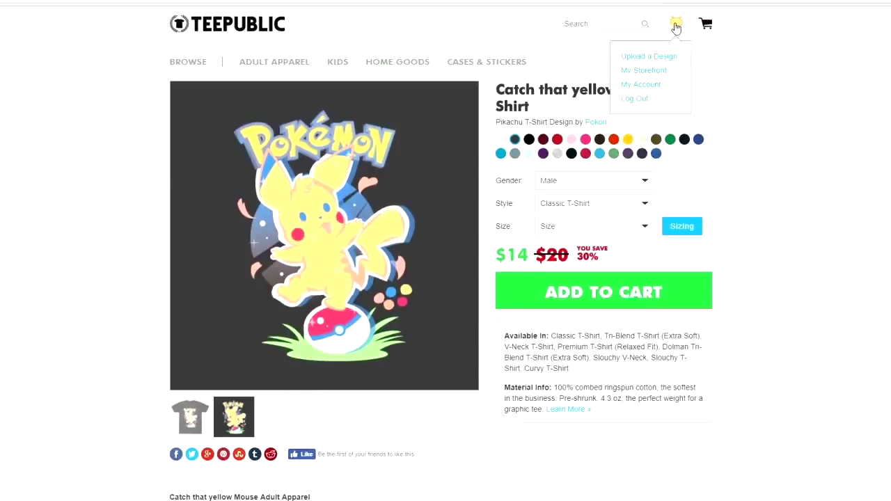
left_click(644, 70)
scroll(441, 253, "down", 3)
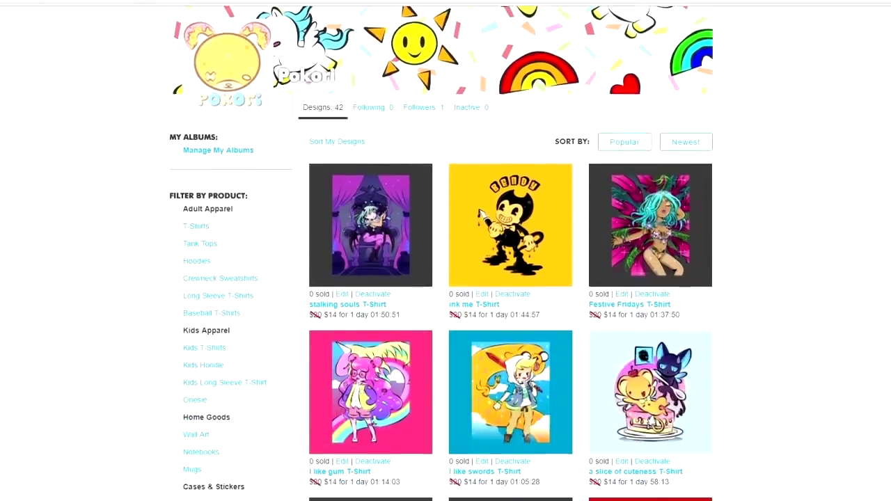
scroll(441, 253, "down", 10)
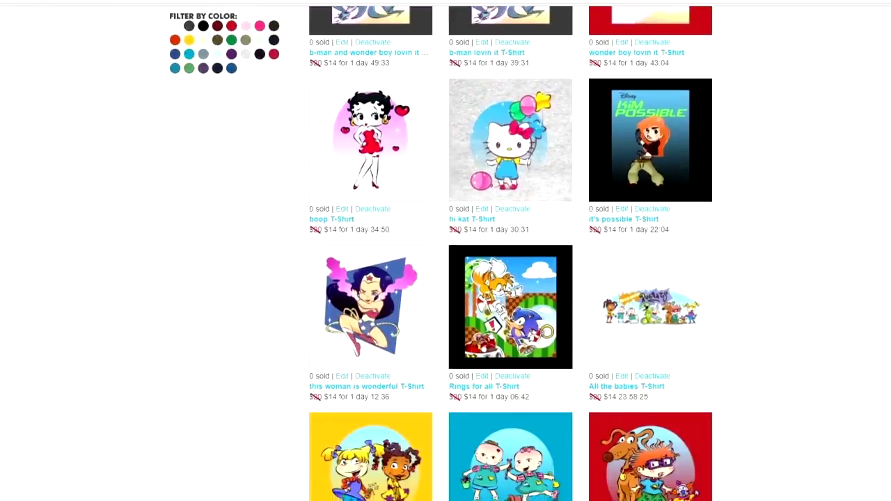
scroll(442, 253, "down", 15)
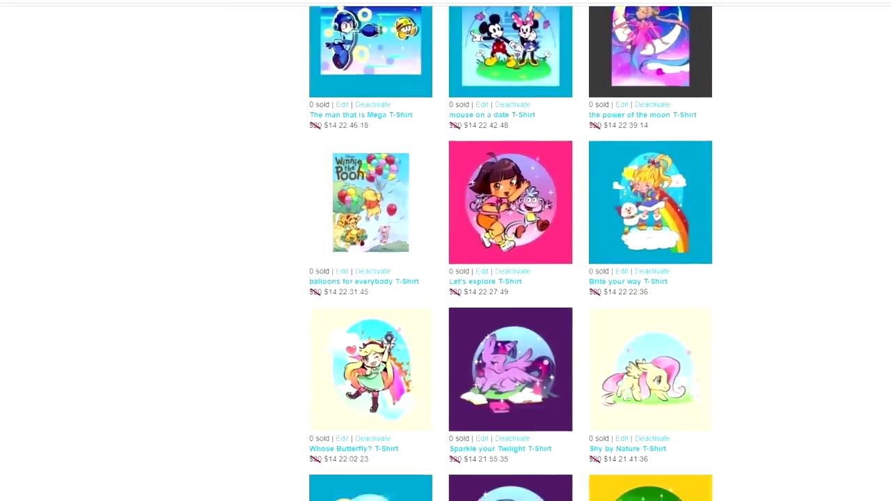
scroll(441, 254, "down", 4)
left_click(697, 387)
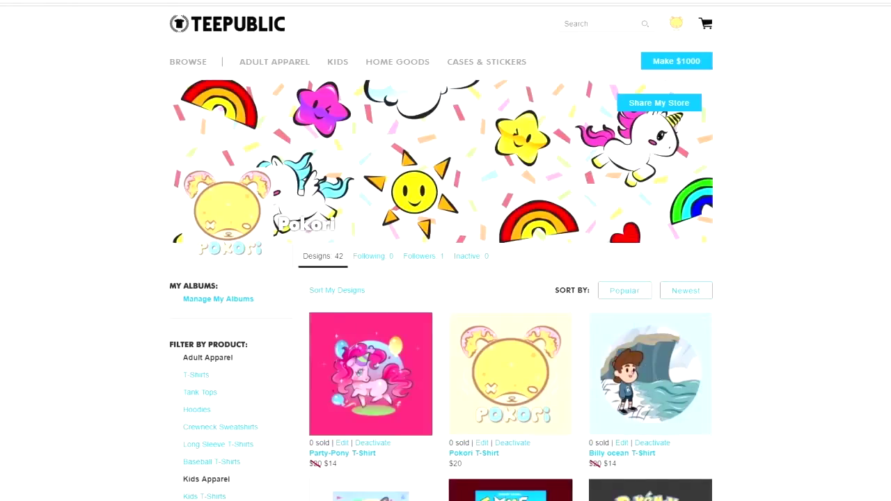
scroll(698, 388, "down", 3)
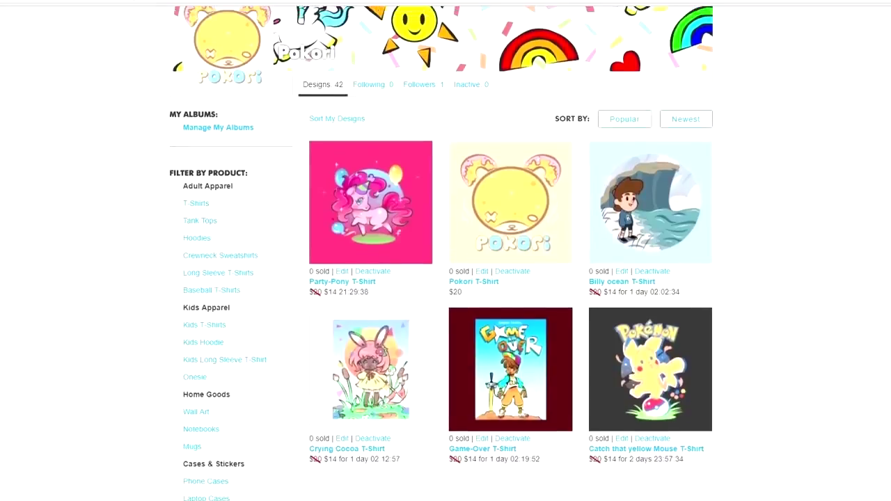
scroll(677, 283, "up", 3)
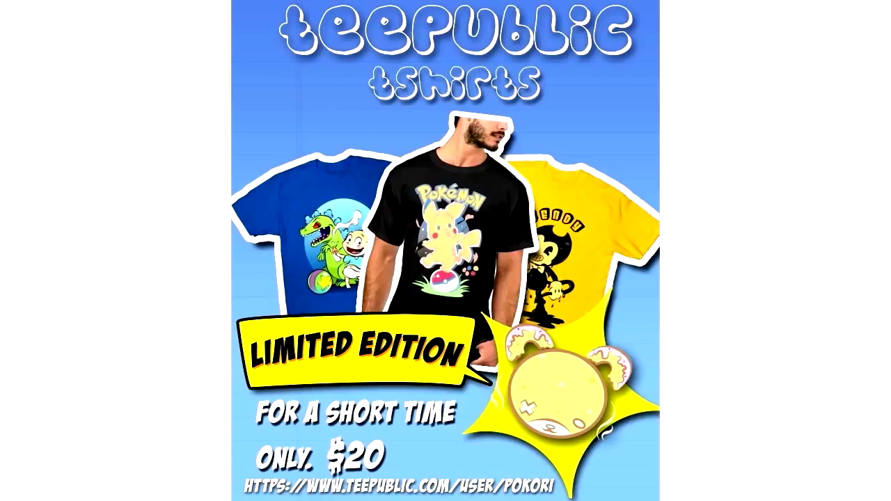
mouse_move(326, 209)
left_mouse_down()
mouse_move(343, 175)
mouse_move(411, 200)
left_mouse_up()
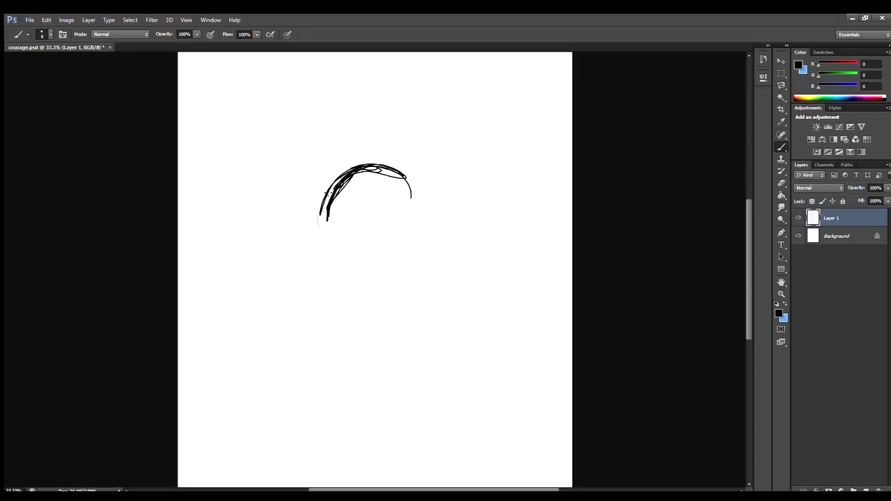
key("ctrl+alt+z")
key("ctrl+alt+z")
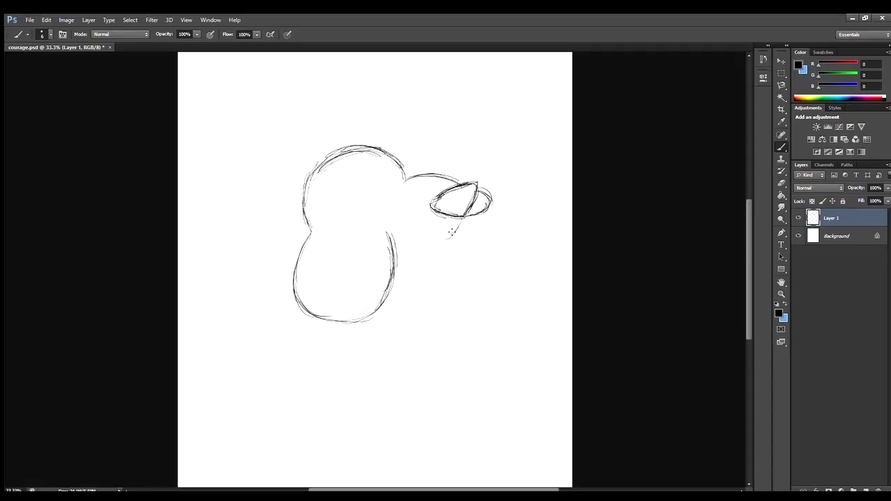
Erase the upper part of the dog's front neck line, and sketch two oval eyes and a rounded lip below the nose.
key("e")
mouse_move(415, 221)
left_mouse_down()
mouse_move(373, 236)
mouse_move(393, 240)
mouse_move(411, 226)
left_mouse_up()
key("b")
key("e")
key("b")
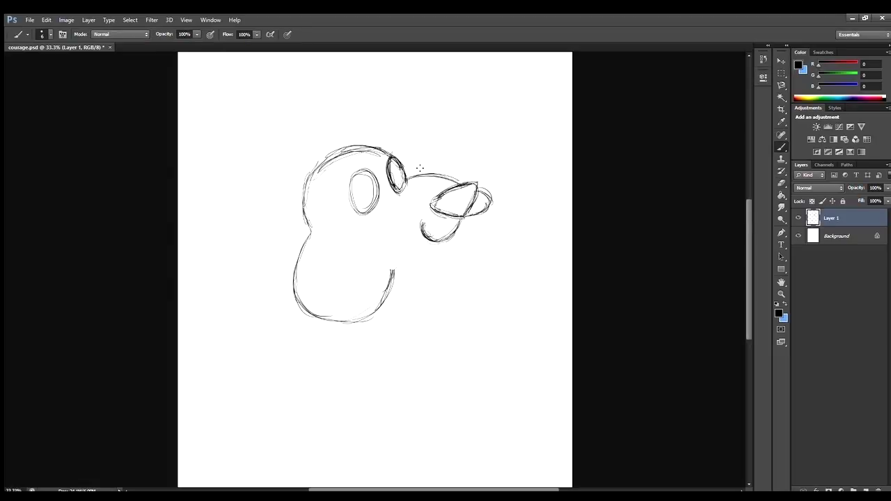
Clean up the lines around the dog's far eye and sketch the open mouth beneath the snout.
key("ctrl+plus")
key("e")
left_click_drag(407, 164, 400, 184)
key("b")
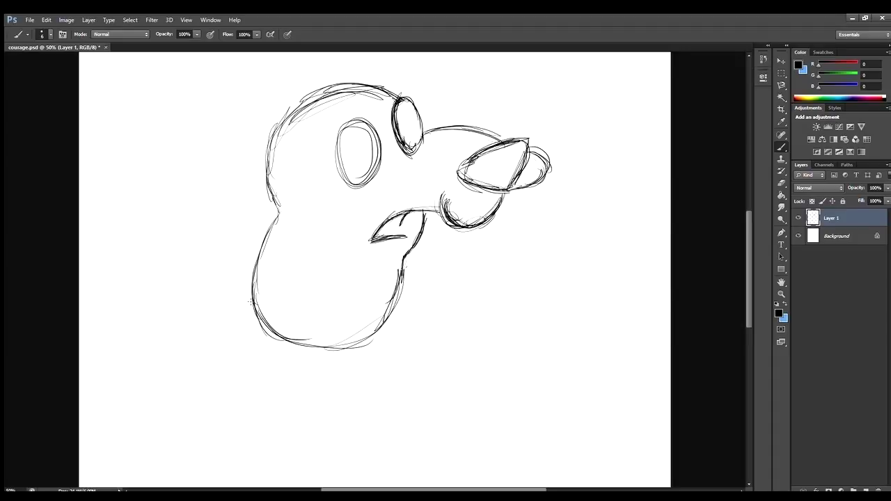
Sketch two long, pointed, bent ears on either side of the dog's head.
key("ctrl+minus")
mouse_move(358, 144)
left_mouse_down()
mouse_move(388, 120)
mouse_move(428, 115)
mouse_move(397, 135)
mouse_move(404, 115)
mouse_move(430, 112)
left_mouse_up()
key("e")
key("b")
Sketch the dog's near arm with its fingers at the mouth and the far arm's outline, erasing mouth lines behind the hand.
key("ctrl+plus")
left_click_drag(400, 231, 381, 241)
left_click_drag(424, 234, 456, 234)
left_click_drag(420, 245, 457, 244)
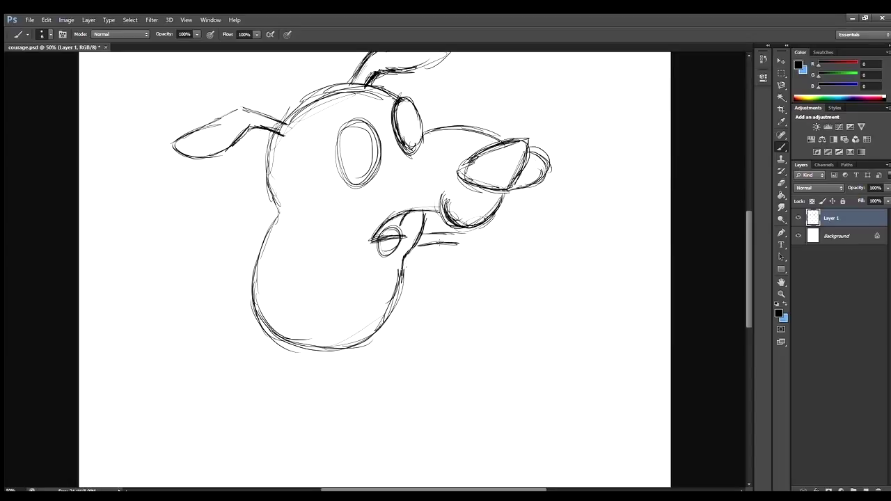
left_click_drag(342, 248, 376, 263)
key("ctrl+minus")
key("ctrl+minus")
key("ctrl+plus")
key("ctrl+plus")
key("e")
left_click_drag(407, 228, 381, 252)
Sketch a spiky tail behind the dog's body and two thin legs with small paws beneath it.
key("ctrl+minus")
key("b")
left_click_drag(280, 285, 291, 293)
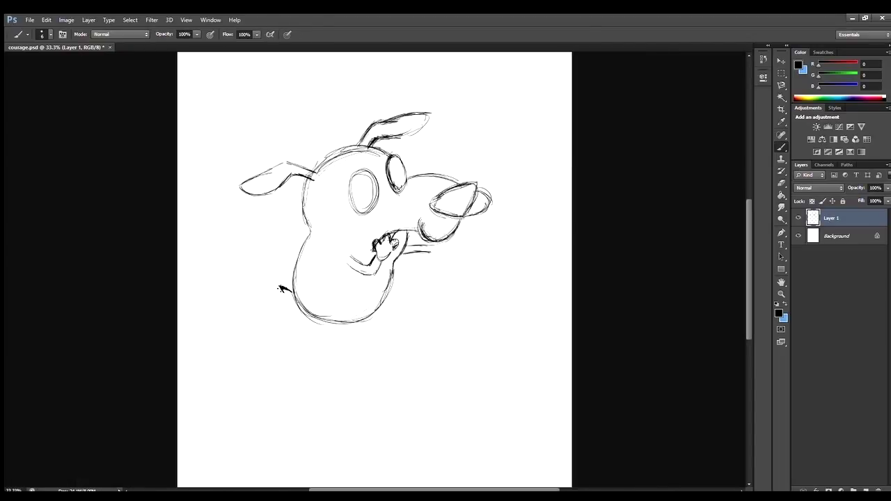
key("ctrl+plus")
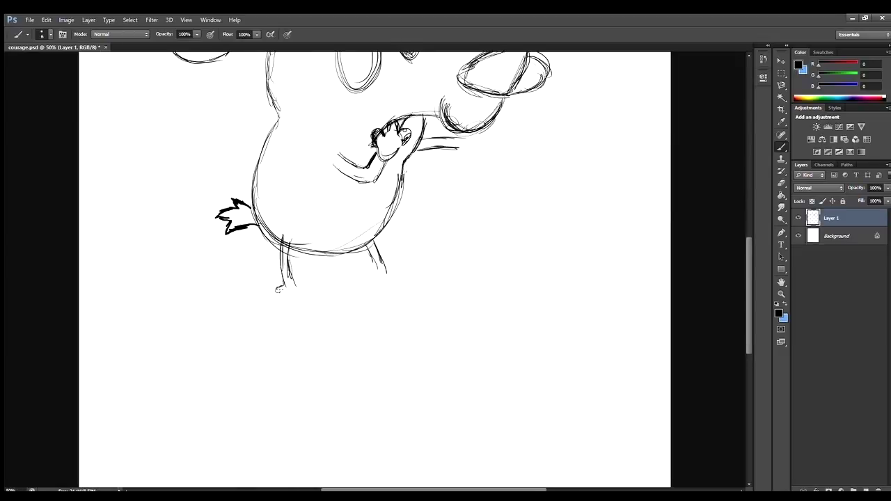
Sketch thick, slanted, worried eyebrows above the dog's eyes and add oval pupils.
scroll(387, 286, "up", 5)
left_click_drag(362, 149, 322, 196)
left_click_drag(390, 139, 426, 160)
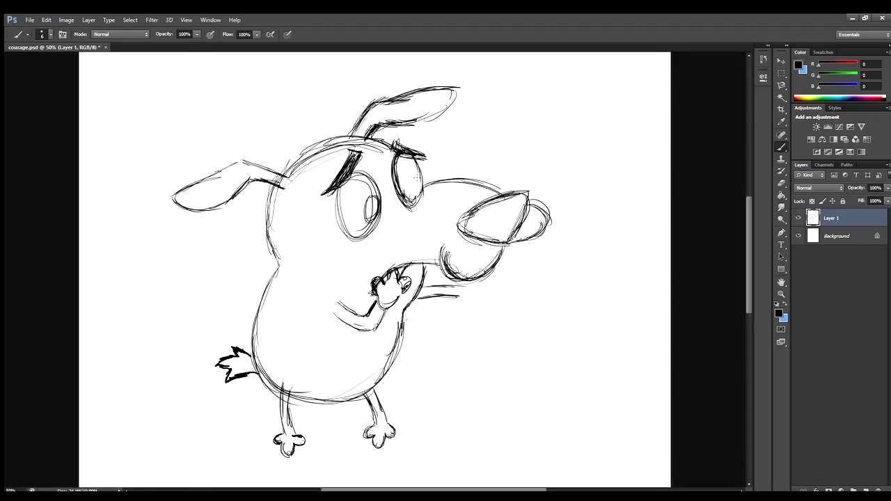
Sketch a bulbous nose with an oval eye above it in front of the dog, and shift the whole drawing slightly left.
key("ctrl+minus")
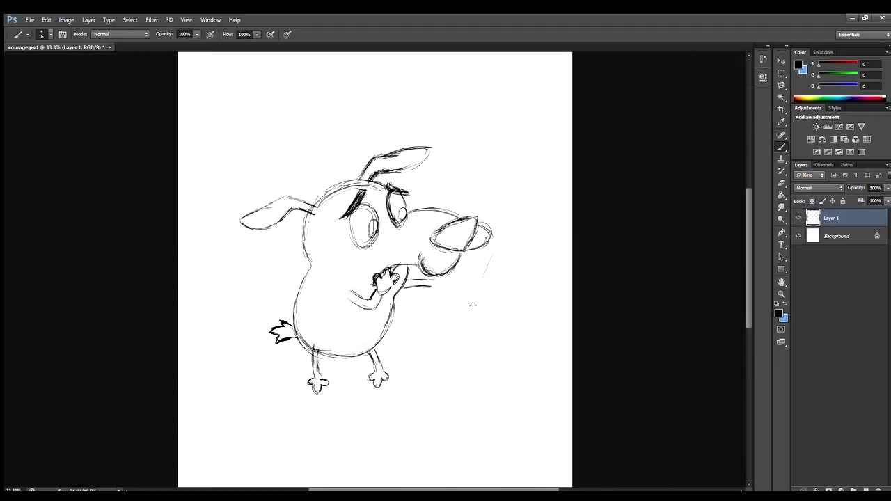
mouse_move(443, 309)
left_mouse_down()
mouse_move(459, 348)
mouse_move(492, 328)
left_mouse_up()
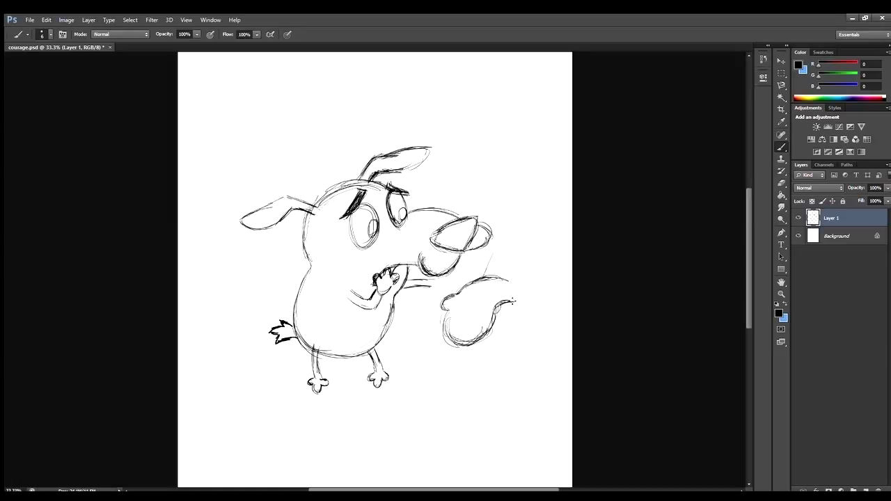
left_click_drag(475, 257, 465, 251)
left_click_drag(565, 163, 547, 163)
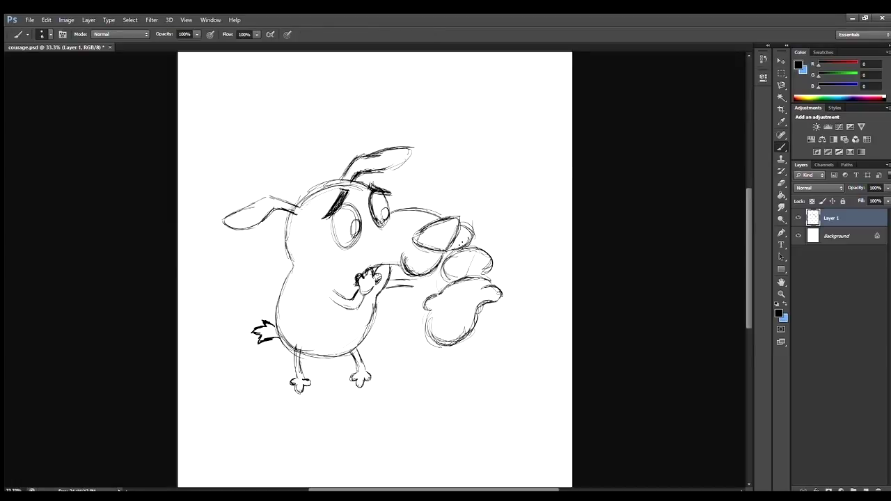
Lasso the second character's nose and eye, separate them onto a new layer, and move them slightly right.
key("l")
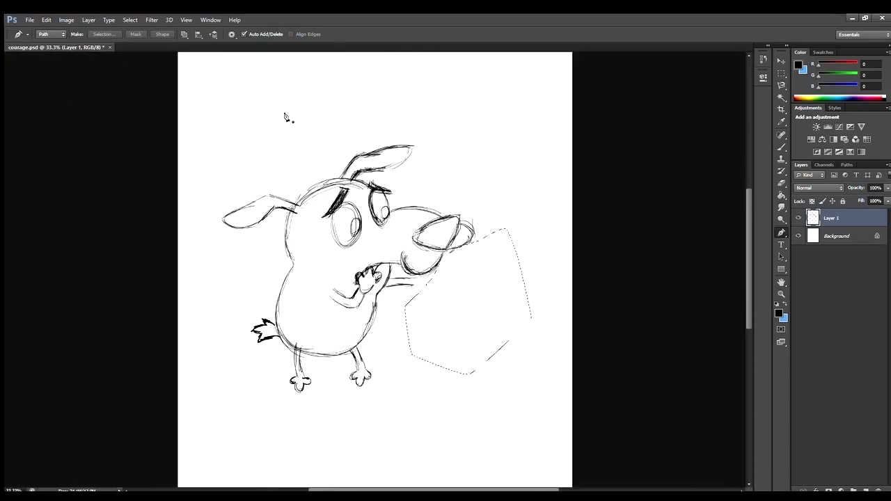
key("ctrl+j")
key("v")
key("ctrl+plus")
left_click_drag(549, 226, 579, 227)
Sketch the second character's zigzag top edge and long curved side, and start the mouth beside its nose.
key("b")
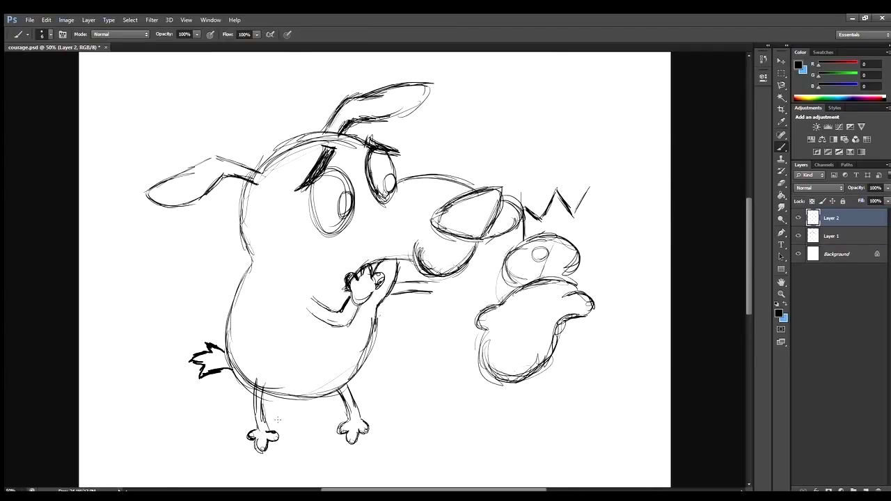
left_click(605, 214, "shift")
left_click_drag(648, 248, 605, 416)
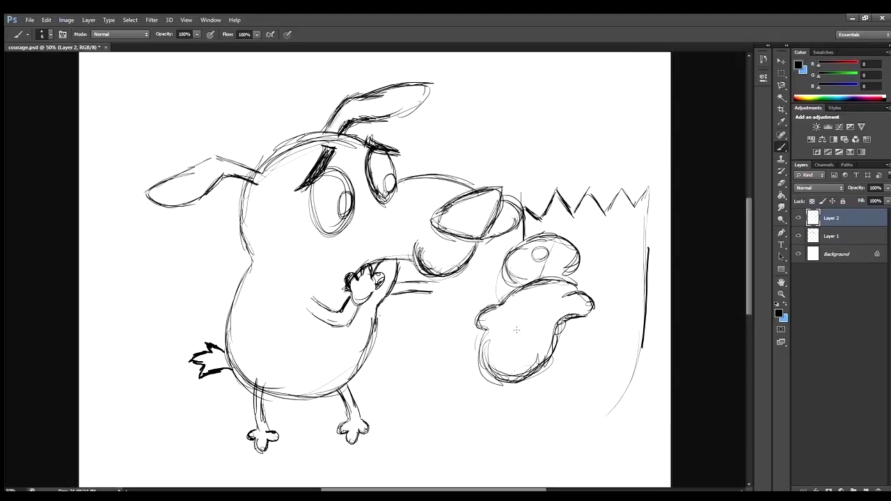
left_click_drag(618, 303, 623, 357)
scroll(623, 357, "down", 5)
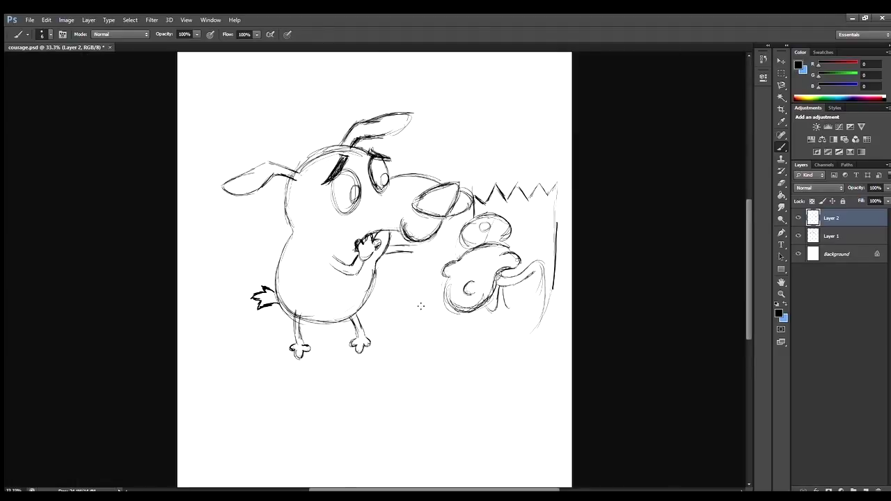
Replace the flattened eye above the nose with a rounder one, and sketch upper and lower teeth in the second character's mouth.
left_click_drag(408, 303, 470, 291)
key("e")
mouse_move(512, 198)
left_mouse_down()
mouse_move(578, 209)
mouse_move(570, 226)
mouse_move(512, 240)
mouse_move(564, 232)
left_mouse_up()
key("b")
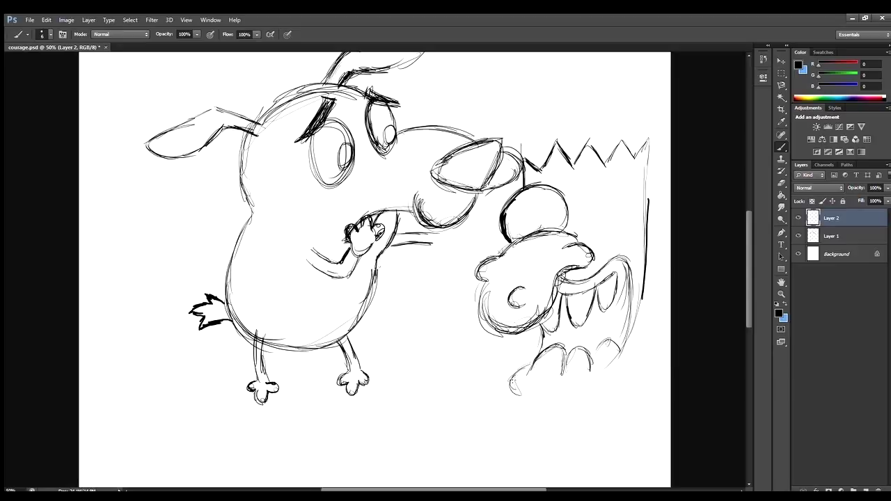
Sketch the second character's thick curved lower lip, and rework the row of pointed upper teeth after erasing the mouth's side outline.
left_click_drag(512, 379, 622, 359)
mouse_move(561, 379)
left_mouse_down()
mouse_move(631, 302)
mouse_move(620, 344)
mouse_move(552, 325)
mouse_move(637, 320)
left_mouse_up()
key("e")
key("b")
left_click_drag(597, 291, 599, 316)
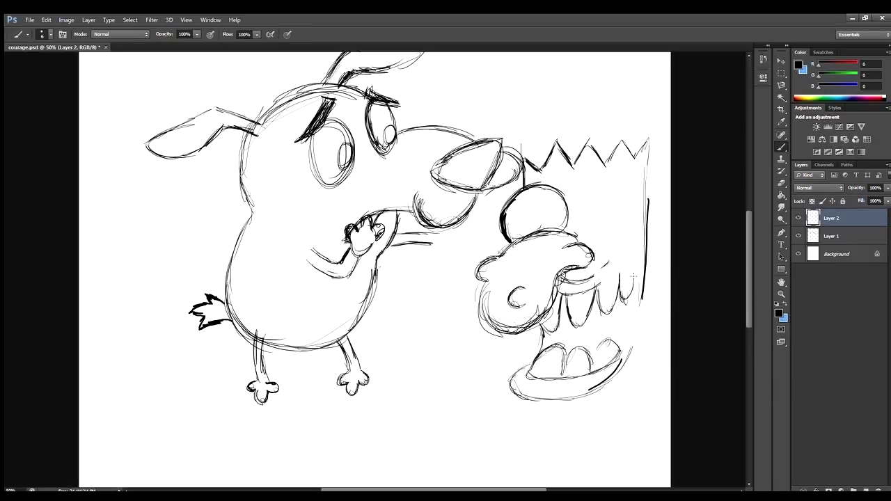
Erase the second character's lower teeth and redraw them as taller pointed teeth, tidying the upper teeth and the mouth corner.
key("e")
left_click_drag(616, 344, 557, 351)
left_click_drag(571, 317, 595, 309)
key("b")
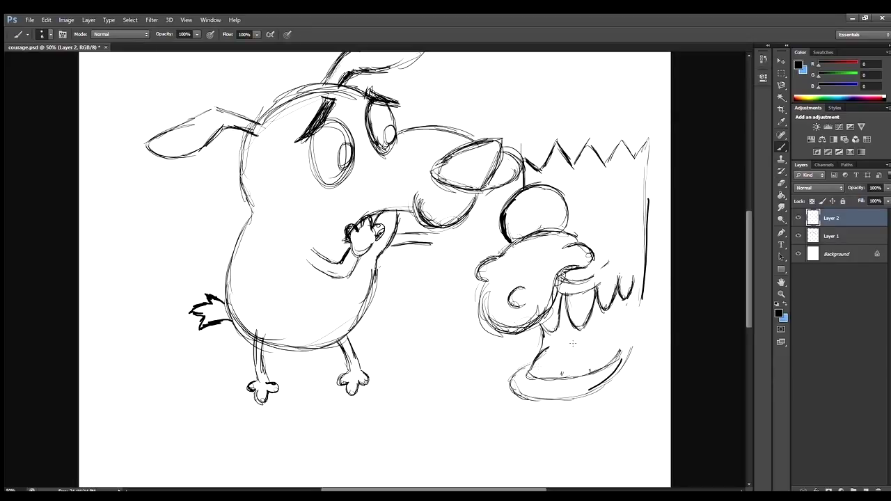
key("e")
left_click_drag(553, 367, 536, 380)
key("b")
left_click_drag(550, 342, 540, 356)
key("e")
key("b")
Sketch the curved side of the mouth joining the upper and lower lips, and add a large round second eye above it.
left_click_drag(625, 285, 606, 372)
key("e")
left_click_drag(630, 328, 613, 365)
key("b")
left_click_drag(644, 254, 626, 355)
mouse_move(600, 235)
left_mouse_down()
mouse_move(587, 203)
mouse_move(609, 182)
mouse_move(623, 243)
left_mouse_up()
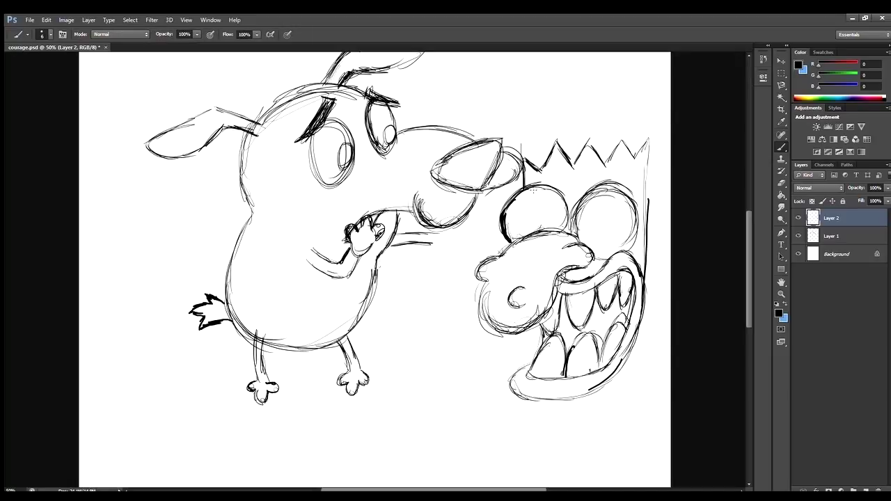
Erase the second character's jagged top and straight side edge, and sketch a chin curving below the lip and up the side of the head.
key("e")
mouse_move(540, 160)
left_mouse_down()
mouse_move(652, 186)
mouse_move(651, 272)
left_mouse_up()
key("b")
left_click_drag(513, 391, 604, 408)
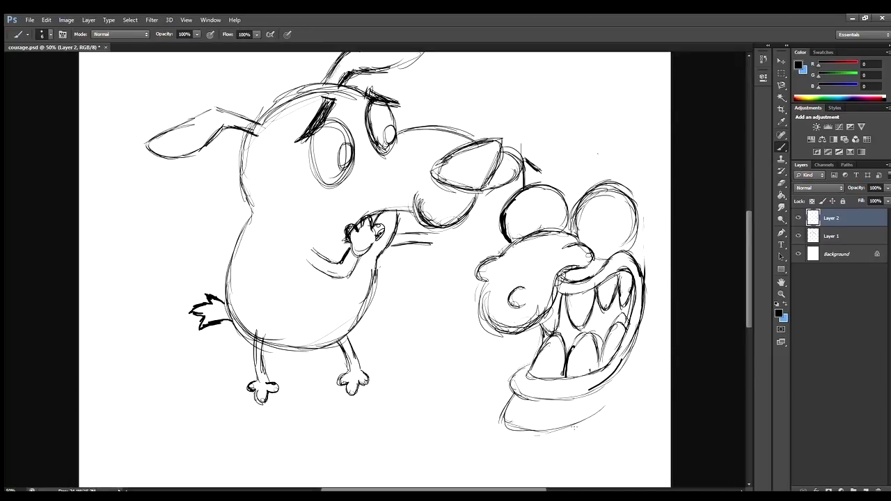
mouse_move(540, 431)
left_mouse_down()
mouse_move(646, 310)
mouse_move(653, 150)
left_mouse_up()
Rework the second character's front head edge, darken the long curved side, and sketch a new zigzag top.
left_click_drag(519, 155, 509, 190)
key("e")
mouse_move(523, 158)
left_mouse_down()
mouse_move(540, 175)
mouse_move(523, 182)
left_mouse_up()
key("b")
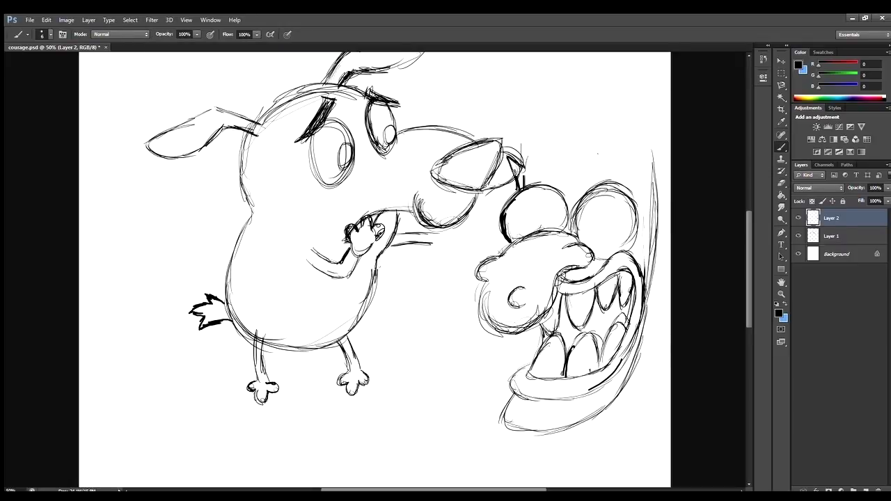
left_click_drag(657, 142, 645, 334)
left_click_drag(652, 275, 627, 373)
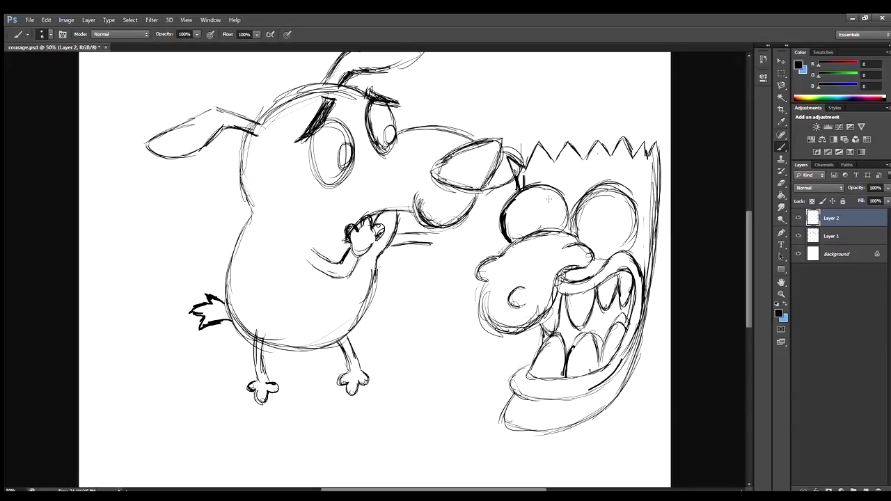
Erase and reshape the second character's larger eye, and add round pupils to both eyes.
key("e")
left_click_drag(593, 217, 626, 209)
key("b")
left_click_drag(581, 191, 644, 195)
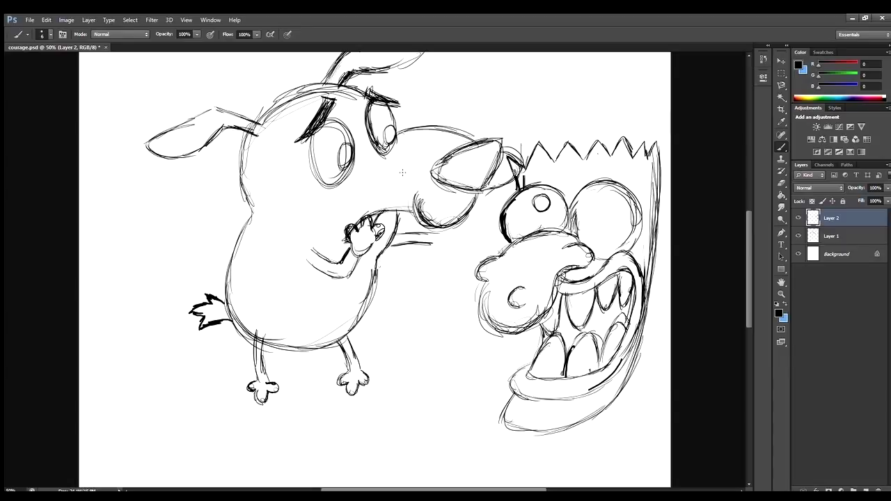
left_click_drag(597, 184, 623, 258)
Move the second character over the tip of the dog's nose, and sketch the hand of the dog's outstretched arm on Layer 1.
key("ctrl+minus")
key("v")
mouse_move(594, 208)
left_mouse_down()
mouse_move(346, 209)
mouse_move(608, 306)
mouse_move(563, 220)
mouse_move(582, 229)
mouse_move(572, 85)
mouse_move(319, 244)
mouse_move(229, 243)
mouse_move(278, 131)
mouse_move(348, 230)
mouse_move(598, 230)
left_mouse_up()
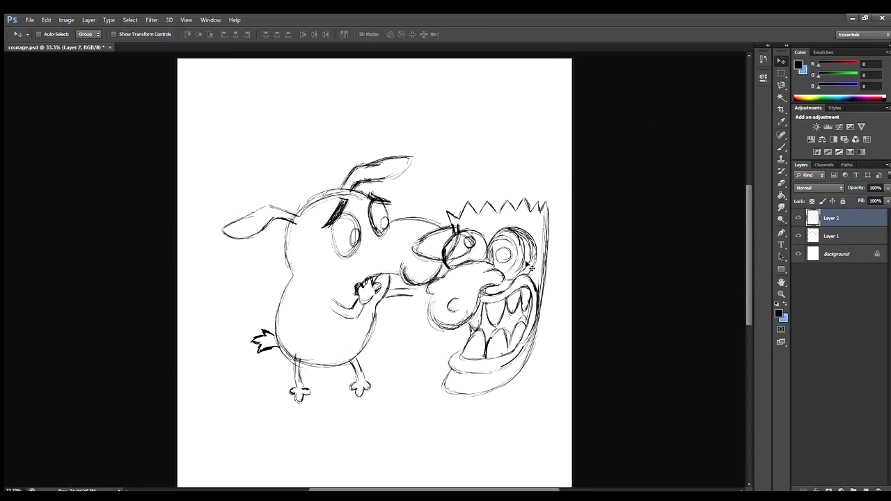
key("ctrl+plus")
key("b")
key("alt+bracketleft")
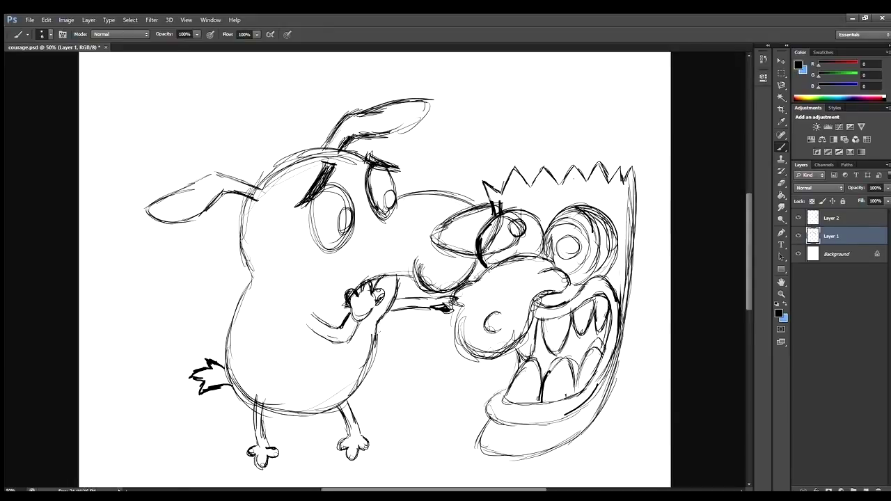
Separate the second character slightly from the dog's nose, and shift both sketch layers farther left on the canvas.
key("ctrl+minus")
key("v")
key("ctrl+minus")
key("alt+bracketright")
mouse_move(479, 205)
left_mouse_down()
mouse_move(490, 199)
mouse_move(478, 200)
left_mouse_up()
key("shift+alt+bracketleft")
key("ctrl+plus")
key("ctrl+plus")
key("ctrl+plus")
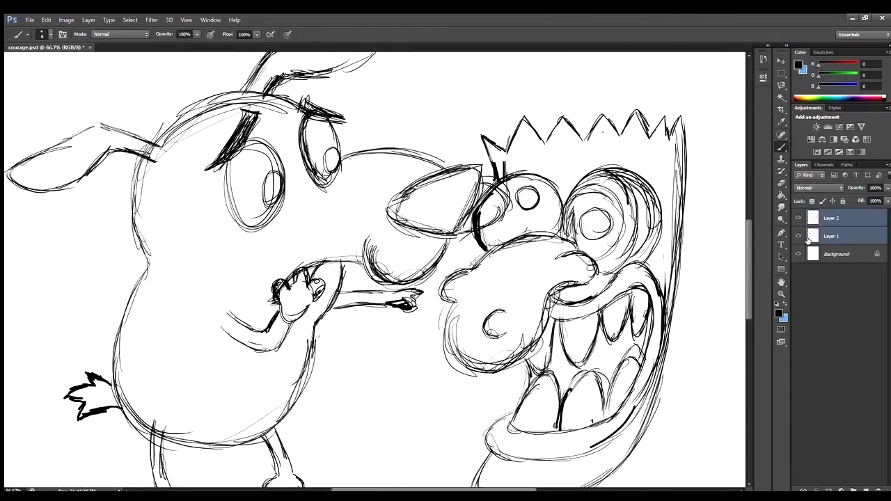
Refine the dog's pointing hand on Layer 1, and add a cheek dot, whiskers on the far cheek and spots along the back.
key("alt+bracketleft")
key("b")
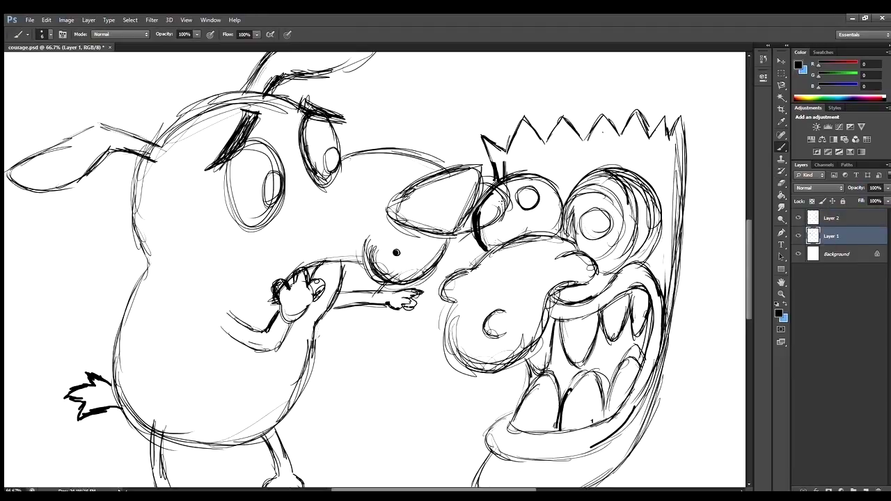
key("ctrl+minus")
key("ctrl+minus")
key("ctrl+minus")
key("ctrl+plus")
key("ctrl+plus")
key("ctrl+minus")
key("ctrl+minus")
key("ctrl+minus")
key("ctrl+plus")
Hide Layer 2, fade the dog sketch on Layer 1, and add a new layer for the linework.
left_click(798, 220)
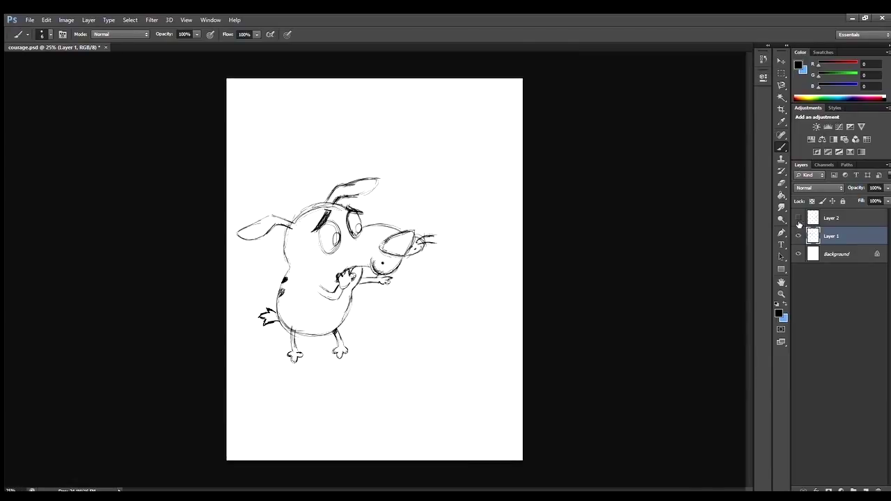
key("ctrl+plus")
key("ctrl+shift+alt+n")
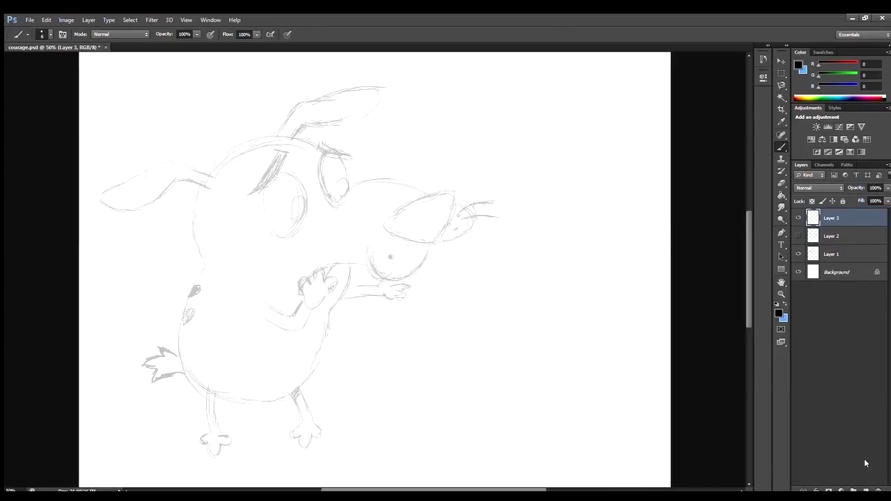
Try inking the dog's head outline with a stroked pen path from the neck over the crown.
scroll(411, 271, "left", 3)
key("p")
left_click(312, 265)
left_click_drag(338, 152, 396, 116)
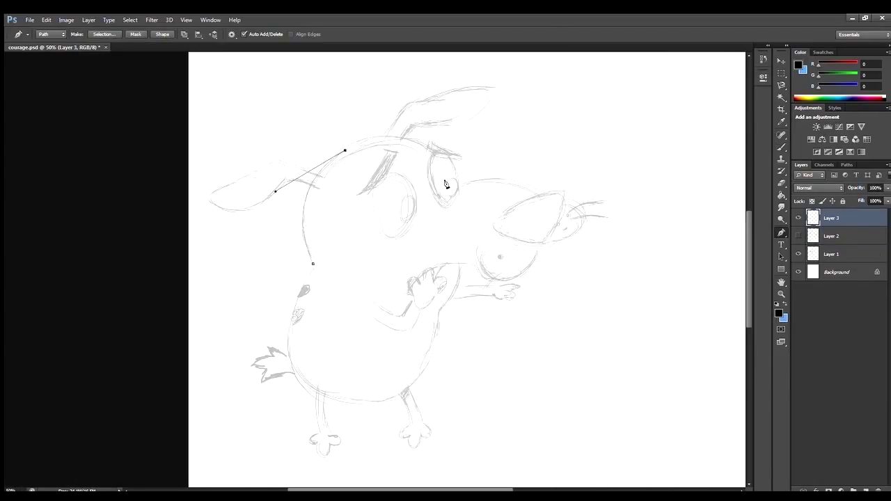
left_click_drag(454, 202, 458, 227)
key("b")
key("Return")
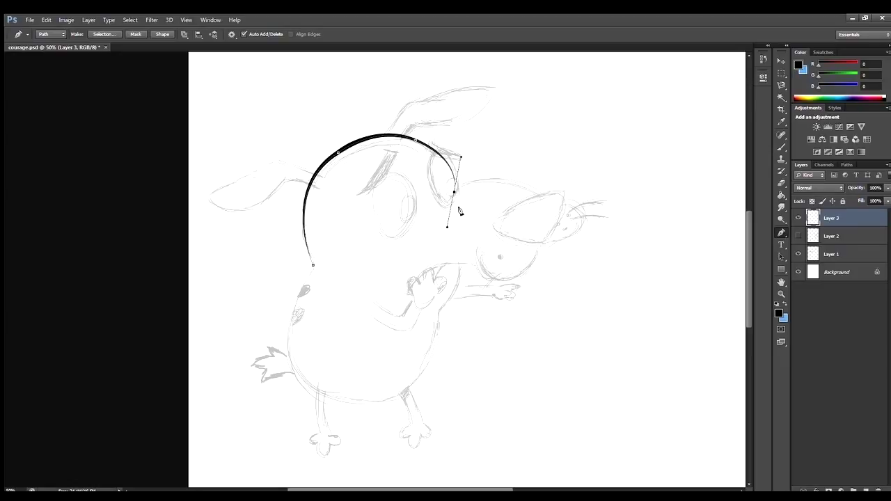
key("ctrl+z")
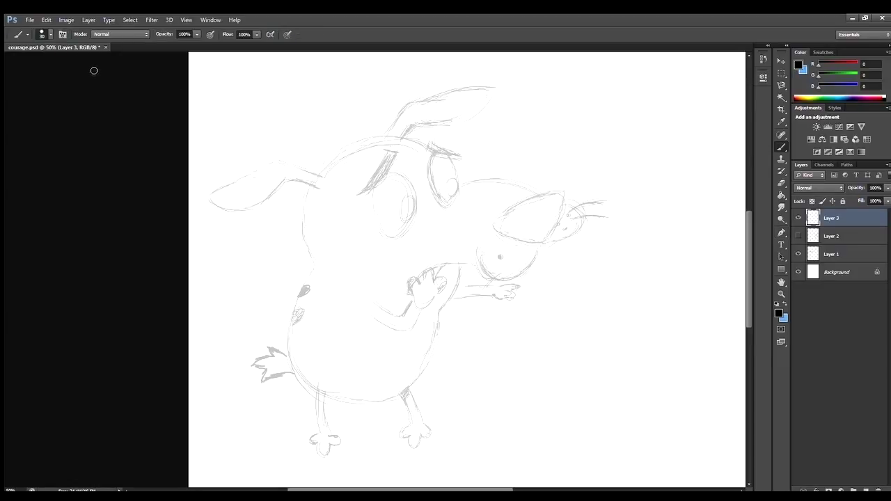
Ink the dog's head outline over the crown to the back of the neck with a tapered size 20 brush stroke.
key("p")
left_click(458, 187)
left_click(440, 121)
left_click(364, 138)
left_click(284, 156)
left_click(307, 256)
key("Return")
Ink the dog's curved mouth line and the rounded cheek below the nose with tapered path strokes.
key("ctrl+plus")
left_click(427, 278)
left_click_drag(504, 256, 534, 327)
left_click(588, 237)
key("Return")
Ink the dog's pointed nose, the bridge of the snout and the far cheek behind the nose.
left_click(593, 233)
left_click_drag(650, 203, 644, 233)
left_click(622, 169)
left_click(528, 210)
left_click(594, 234)
key("Return")
Try inking the dog's body as one continuous outline running between the throat, belly and back.
left_click(475, 258)
left_click(455, 319)
scroll(445, 334, "down", 2)
left_click_drag(398, 374, 341, 373)
left_click(287, 184)
key("Return")
key("ctrl+alt+z")
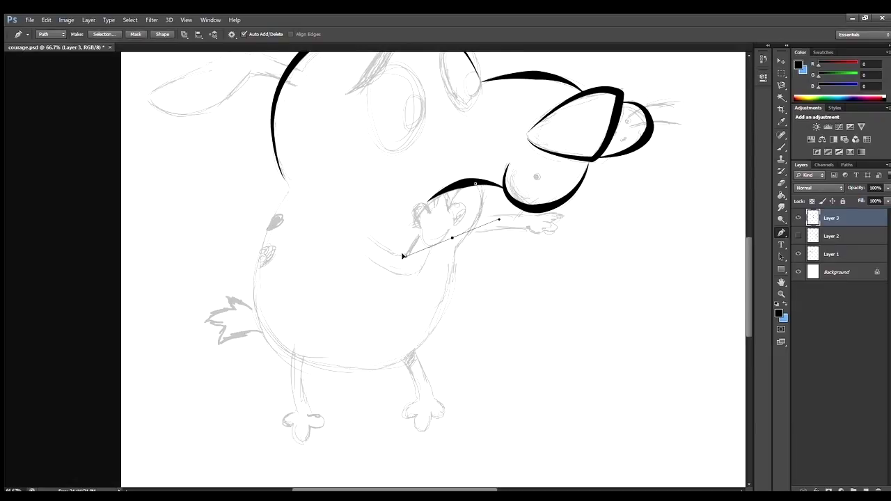
key("ctrl+alt+z")
key("ctrl+alt+z")
left_click(290, 186)
left_click_drag(286, 359, 211, 288)
mouse_move(445, 312)
left_mouse_down()
mouse_move(467, 223)
mouse_move(482, 220)
left_mouse_up()
left_click_drag(463, 188, 432, 159)
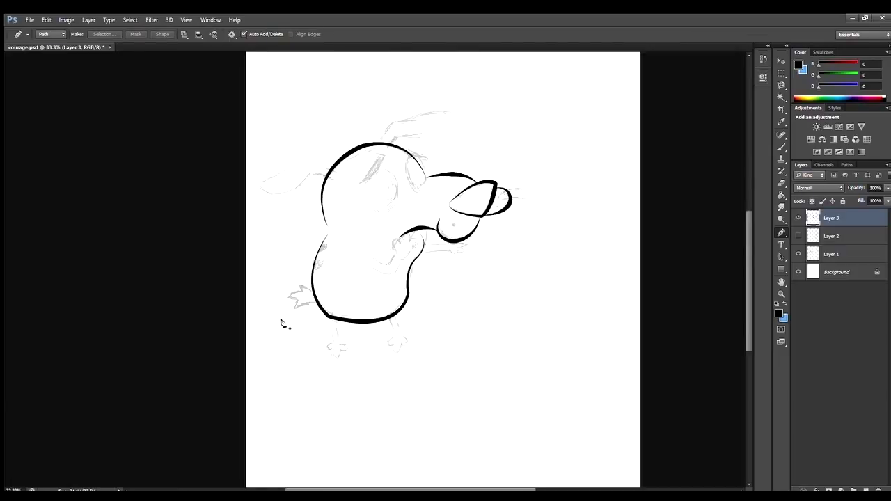
Ink the dog's body in separate tapered strokes, one for the back and one along the belly up to the throat.
key("Return")
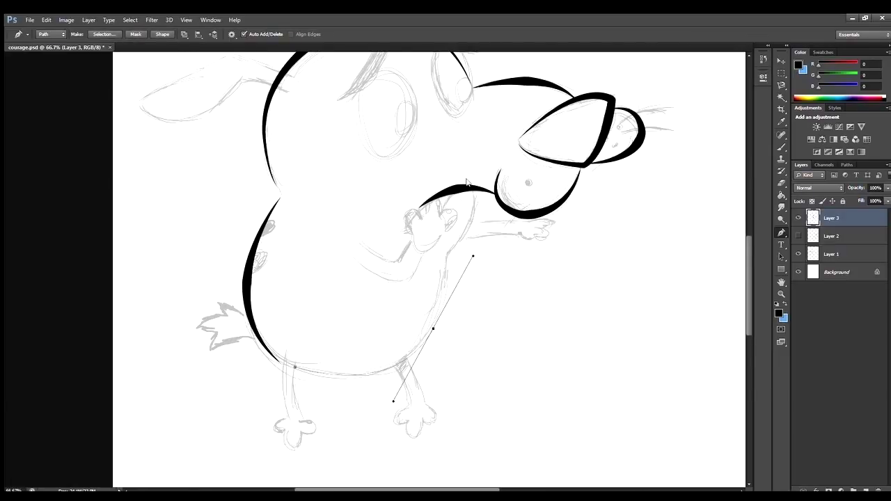
left_click(426, 340)
left_click(432, 283)
left_click(449, 249)
left_click_drag(454, 192, 419, 151)
key("Return")
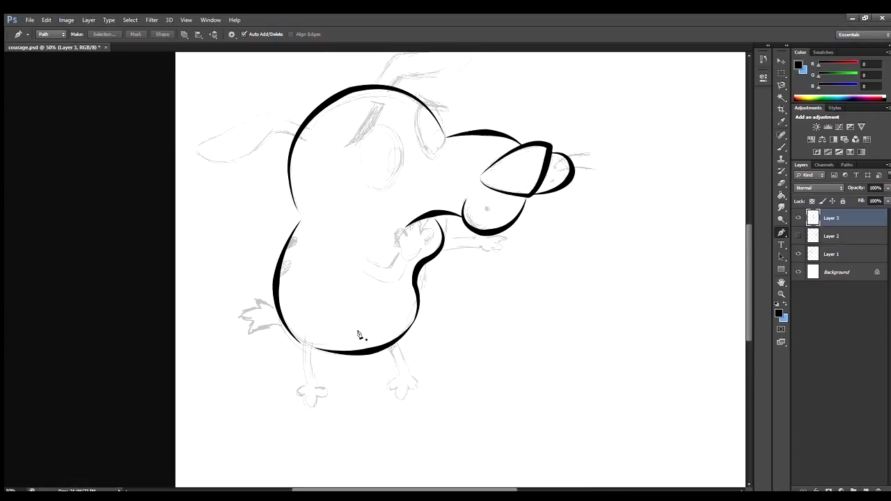
Ink the dog's two eyebrows as solid black tapered shapes.
left_click(473, 193)
left_click_drag(424, 174, 425, 157)
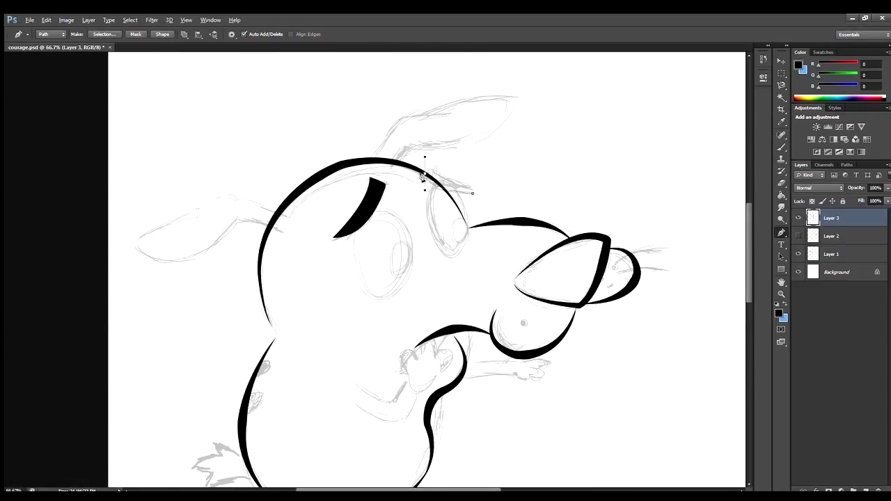
key("Return")
Add solid round whisker dots, one on the dog's near cheek and three on the far cheek, using elliptical selections.
key("ctrl+plus")
key("m")
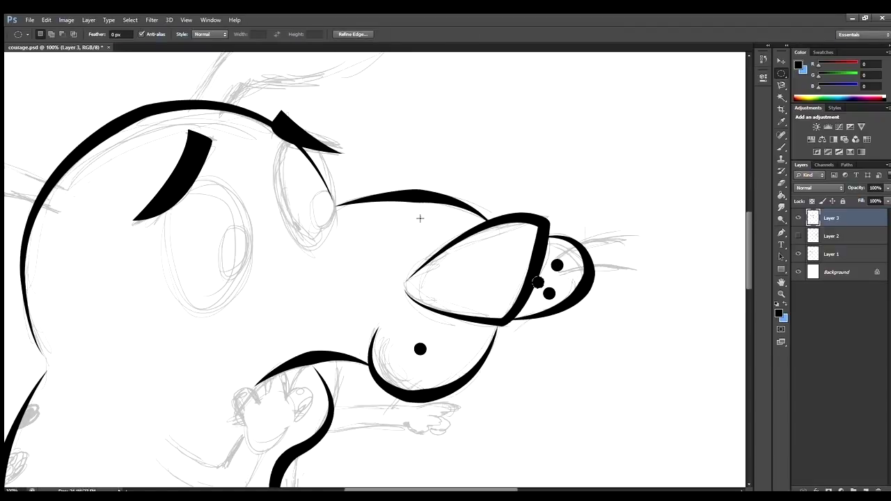
key("ctrl+minus")
key("ctrl+z")
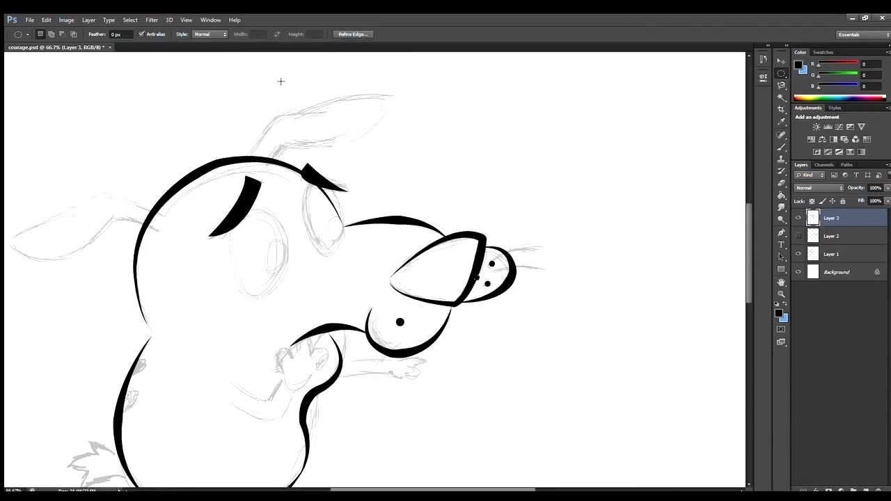
Ink the outline of the dog's upright ear with a tapered stroke, and add a new layer for further linework.
key("p")
left_click(243, 159)
left_click_drag(276, 115, 283, 113)
left_click(292, 146)
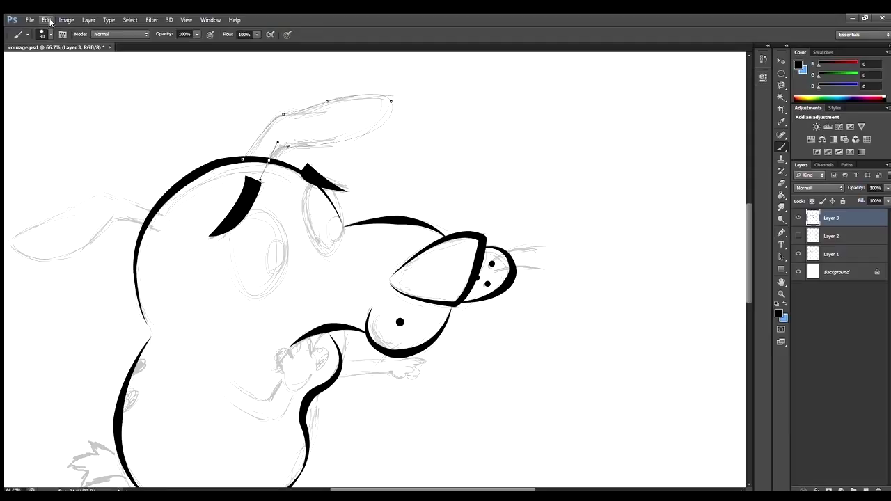
key("Return")
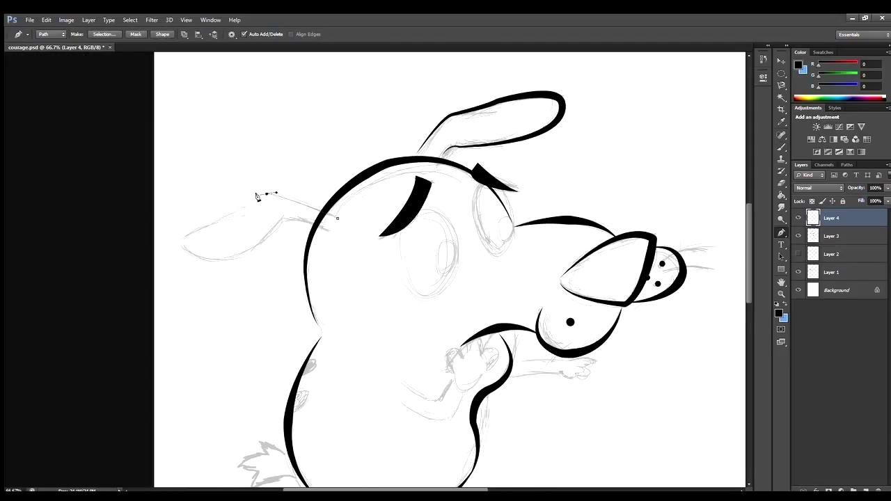
Ink the dog's rear ear on Layer 4, redoing the stroke along its upper edge and closing its lower edge.
left_click(178, 239)
key("Return")
key("ctrl+z")
left_click_drag(277, 196, 304, 196)
key("Return")
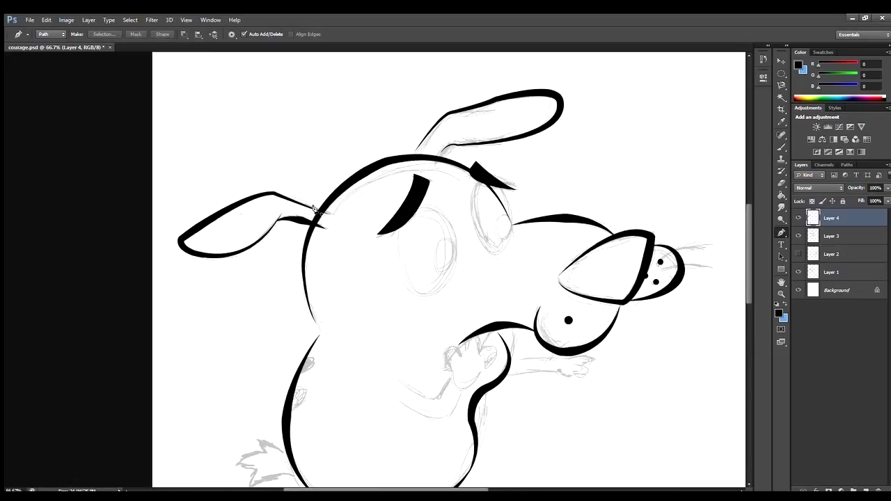
Ink the lower and upper edges of the dog's bent arm on the chest with tapered strokes.
scroll(494, 286, "down", 3)
left_click(390, 316)
key("b")
key("p")
left_click_drag(451, 336, 452, 335)
key("Return")
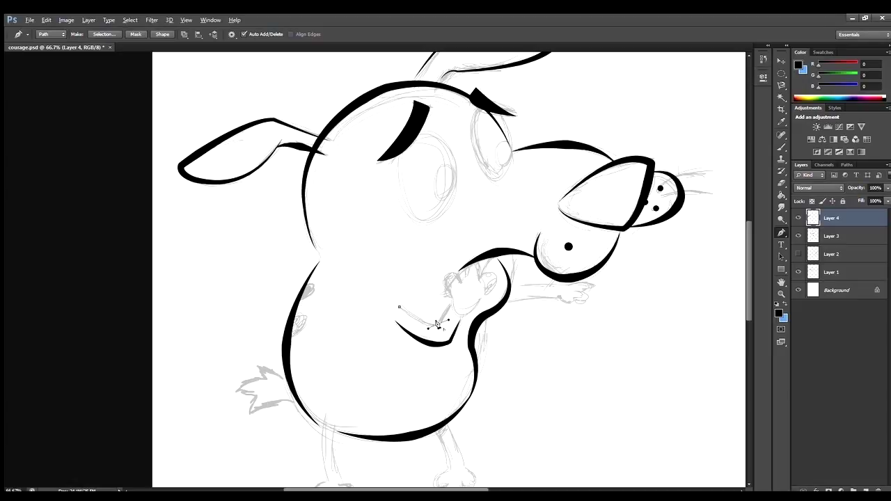
Ink both edges of the dog's outstretched arm and the pointing and curled fingers of its hand.
scroll(650, 201, "down", 3)
key("ctrl+plus")
scroll(426, 189, "right", 5)
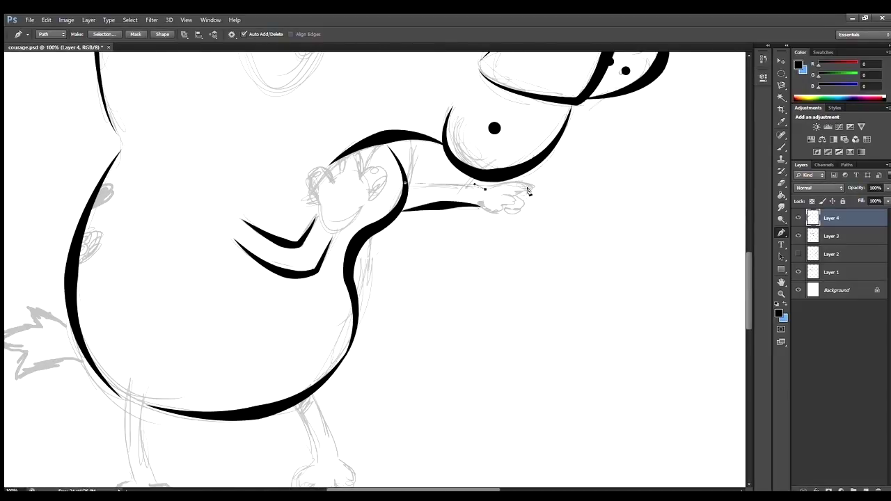
key("Return")
left_click(499, 209)
key("Return")
left_click(509, 200)
key("Return")
left_click(522, 203)
key("Return")
Ink the wrist, thumb and palm of the dog's raised hand in front of the mouth.
left_click(313, 212)
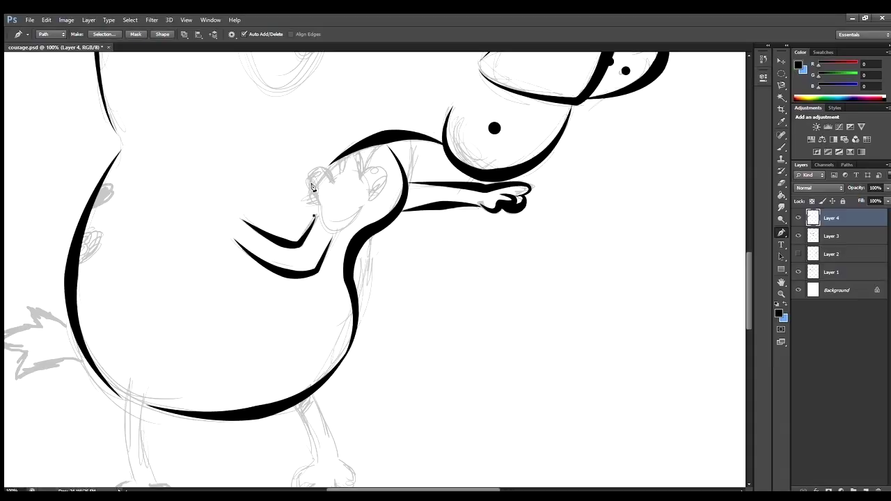
key("Return")
left_click(338, 204)
key("Return")
left_click(334, 219)
key("Return")
left_click_drag(334, 220, 322, 231)
Ink the remaining fingers of the raised hand and the mouth edges beside them.
left_click(362, 208)
key("Return")
left_click(366, 164)
key("Return")
left_click(301, 179)
left_click_drag(365, 149, 416, 156)
left_click(300, 204)
key("Return")
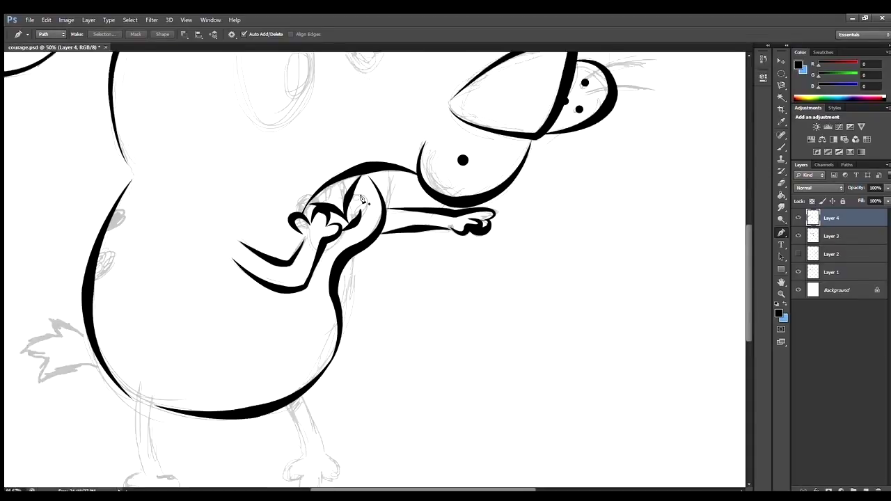
Ink small curved details inside the dog's mouth just above the raised hand.
key("ctrl+minus")
key("ctrl+plus")
left_click(327, 191)
key("ctrl+minus")
key("ctrl+minus")
key("ctrl+plus")
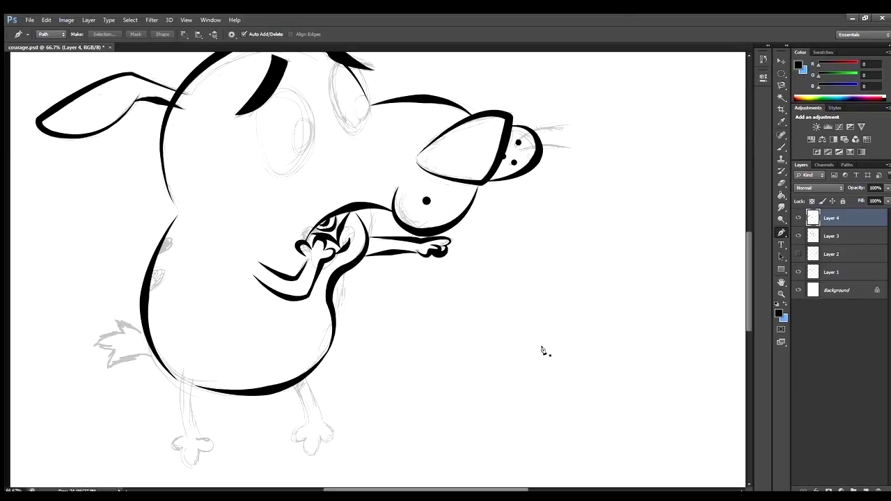
Ink both tapered edges of the dog's leg nearest the tail, from the belly down to the foot.
key("ctrl+minus")
key("ctrl+plus")
key("ctrl+plus")
key("b")
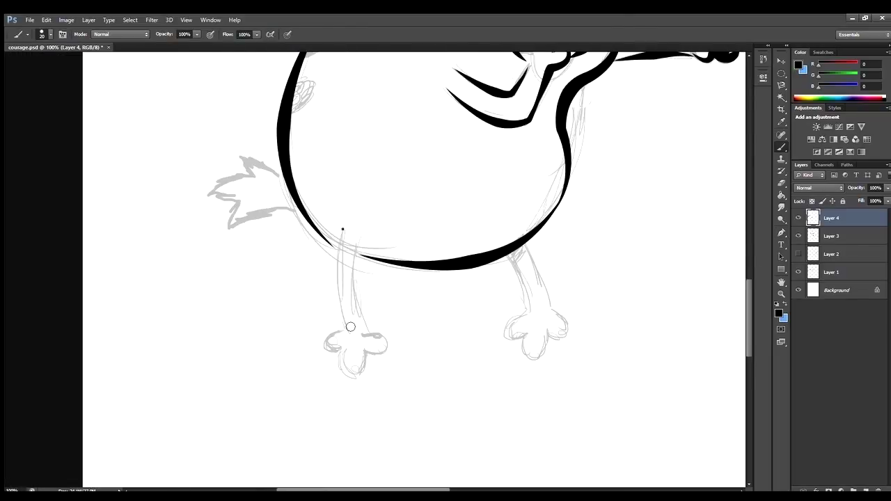
left_click_drag(342, 230, 341, 327)
left_click_drag(359, 242, 361, 327)
Ink the three rounded toes of the foot on the leg nearest the tail.
key("p")
left_click(321, 333)
left_click(324, 347)
left_click(338, 353)
key("Return")
key("Return")
key("Return")
Ink both tapered edges of the dog's other leg and the rounded toes of its foot.
left_click(510, 254)
left_click(526, 310)
key("Return")
left_click(525, 244)
left_click(544, 311)
key("Return")
left_click_drag(565, 333, 574, 323)
key("Return")
Ink the dog's jagged three-pointed tail from the back of the body.
key("p")
key("ctrl+alt+z")
left_click(287, 185)
left_click(239, 162)
left_click(248, 176)
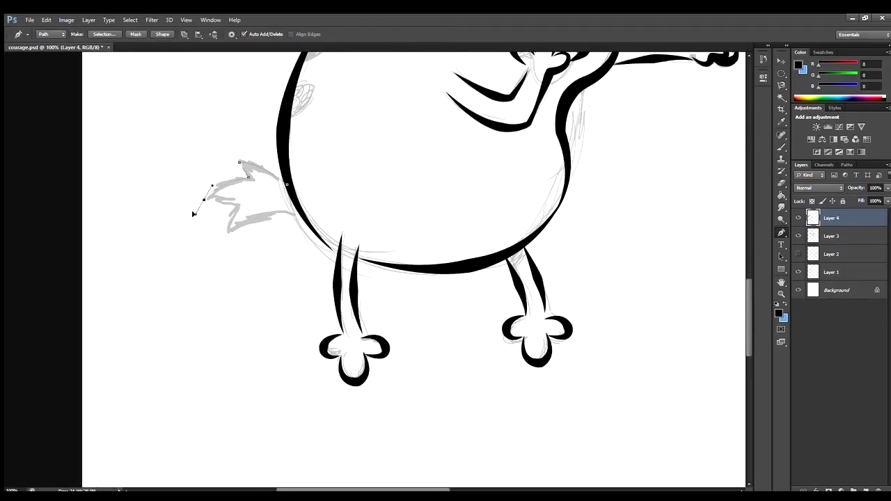
left_click(298, 217)
key("Return")
Outline the dog's larger eye with a black oval following the sketch.
key("ctrl+minus")
left_click_drag(219, 55, 348, 259)
key("m")
left_click_drag(284, 165, 348, 258)
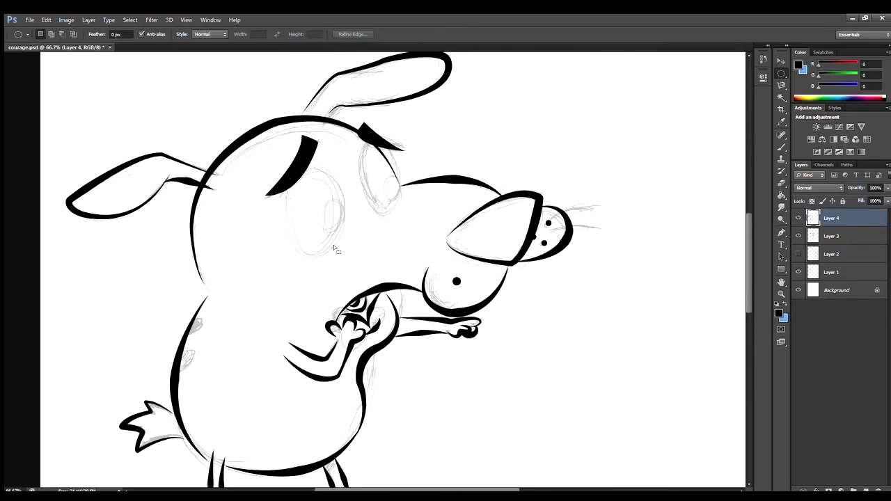
key("Return")
key("ctrl+d")
Redo the larger eye's outline with a thinner stroke and fit a tilted oval selection to the smaller eye.
left_click_drag(359, 139, 405, 216)
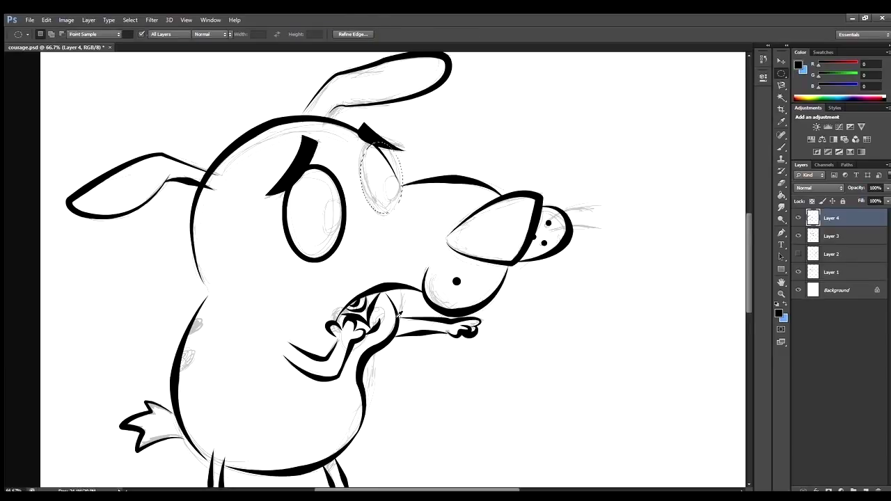
key("ctrl+alt+z")
key("ctrl+plus")
key("ctrl+alt+z")
key("ctrl+alt+z")
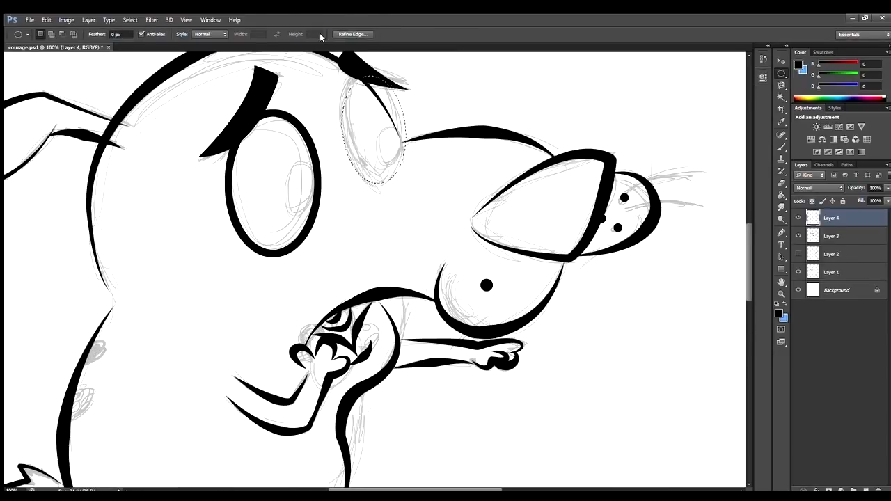
key("ctrl+shift+z")
key("ctrl+shift+z")
key("ctrl+shift+z")
key("ctrl+shift+z")
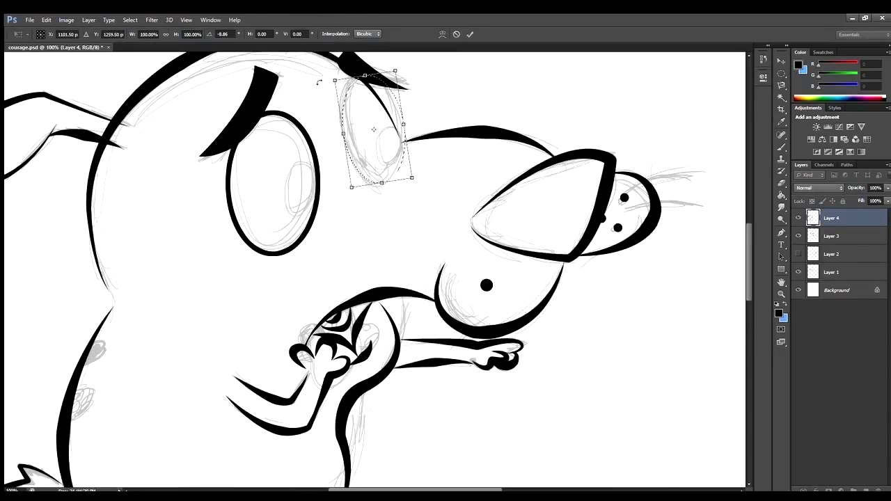
Outline the smaller eye in black and ink the tapered crease beneath the larger eye.
key("ctrl+shift+z")
key("ctrl+shift+z")
key("ctrl+shift+z")
key("ctrl+shift+z")
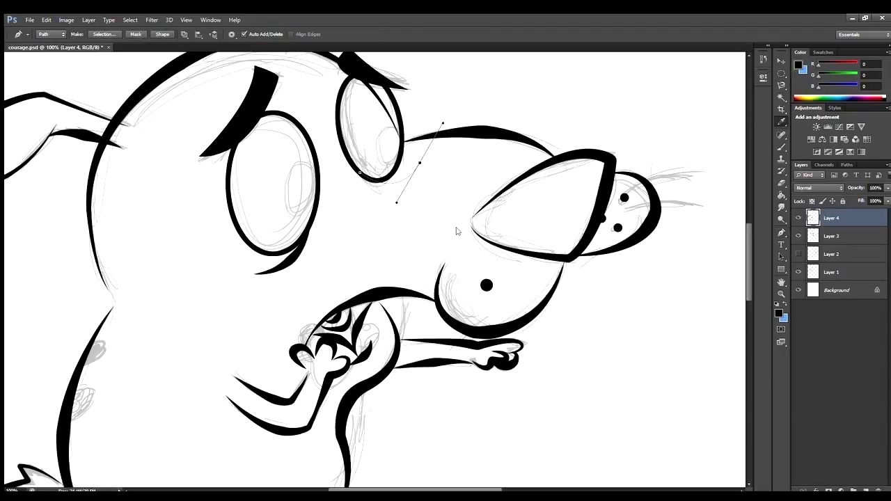
Ink the curved crease under the smaller eye and add solid black oval pupils to both eyes.
key("ctrl+shift+z")
key("ctrl+shift+z")
key("ctrl+shift+z")
key("ctrl+shift+z")
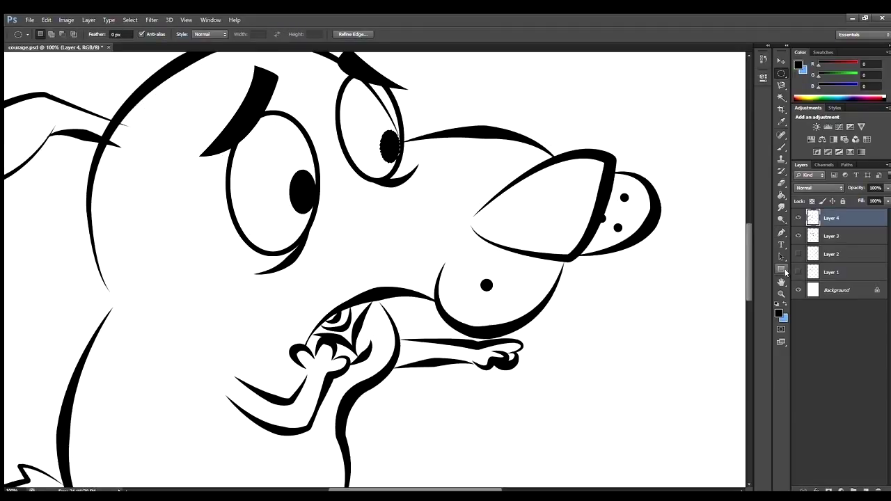
Ink the two solid black spots along the dog's back over the sketch.
key("ctrl+minus")
key("ctrl+minus")
key("ctrl+plus")
key("p")
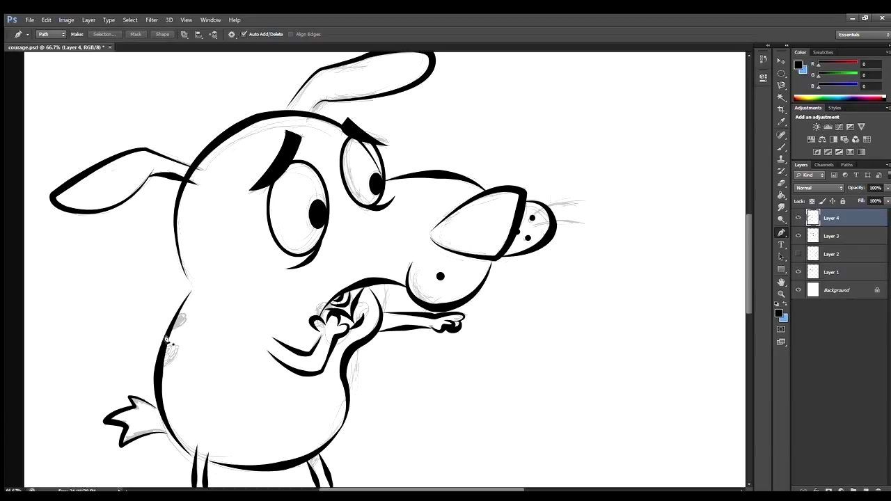
key("ctrl+plus")
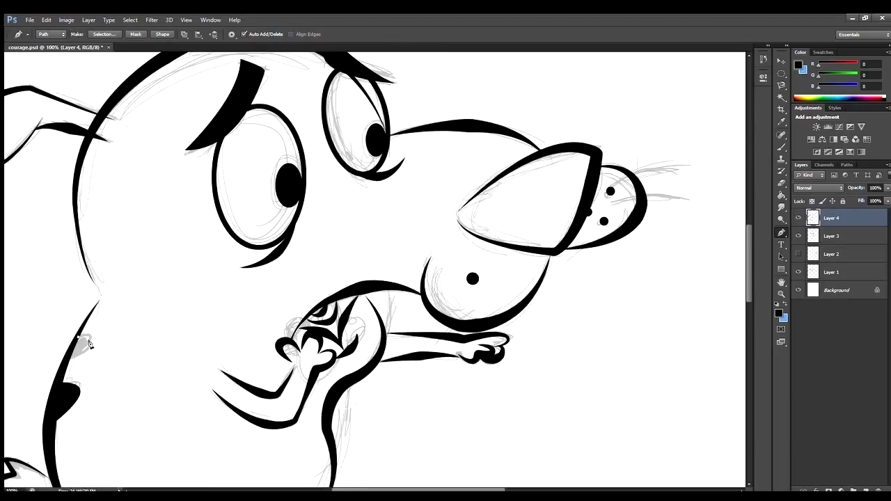
Erase the stray head line running through the smaller eye on Layer 3.
key("alt+bracketleft")
key("ctrl+minus")
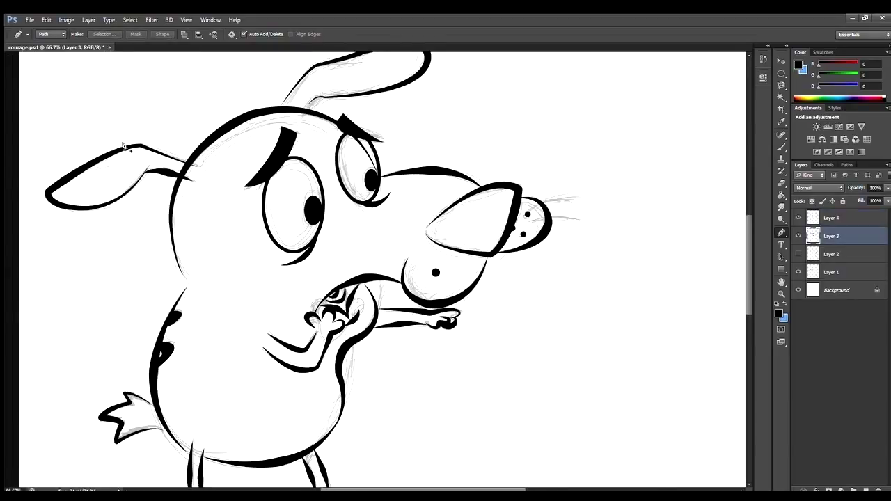
key("e")
scroll(186, 171, "up", 2)
scroll(447, 90, "right", 3)
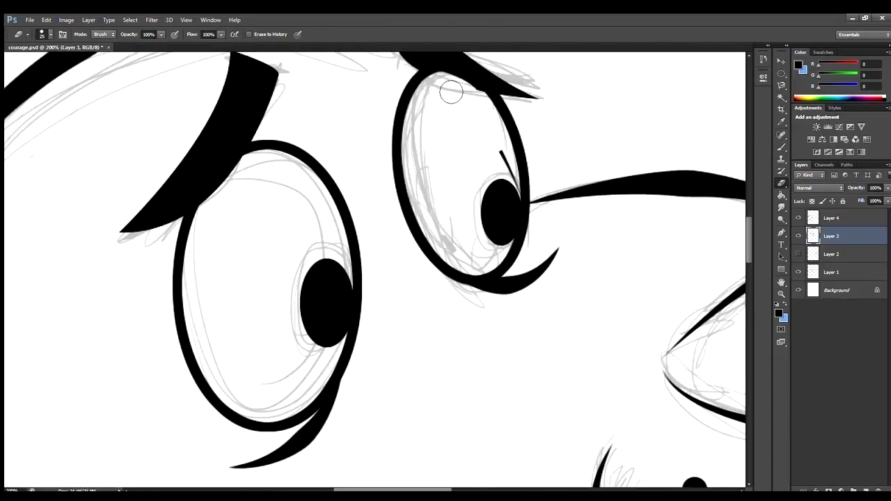
key("ctrl+0")
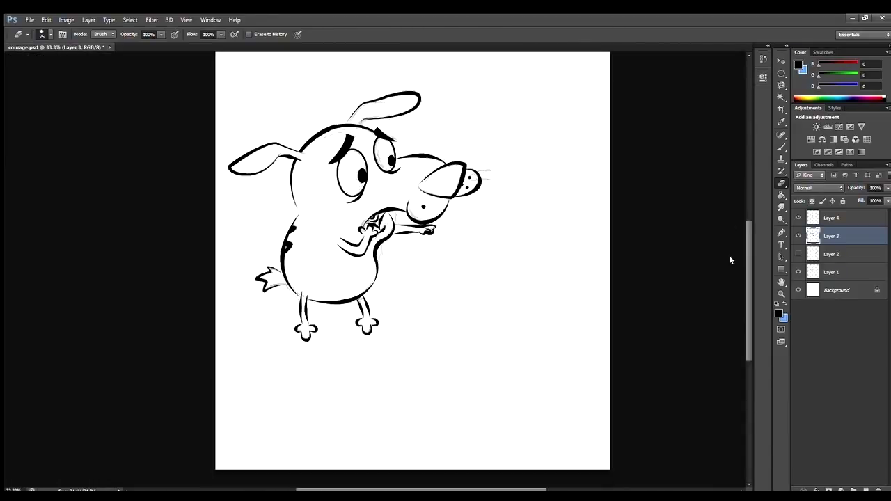
Fill solid black shadows where the outstretched arm meets the body and at the top of the front leg.
scroll(317, 410, "up", 4)
key("p")
left_click(247, 294)
key("ctrl+Return")
key("alt+BackSpace")
key("ctrl+d")
left_click(512, 219)
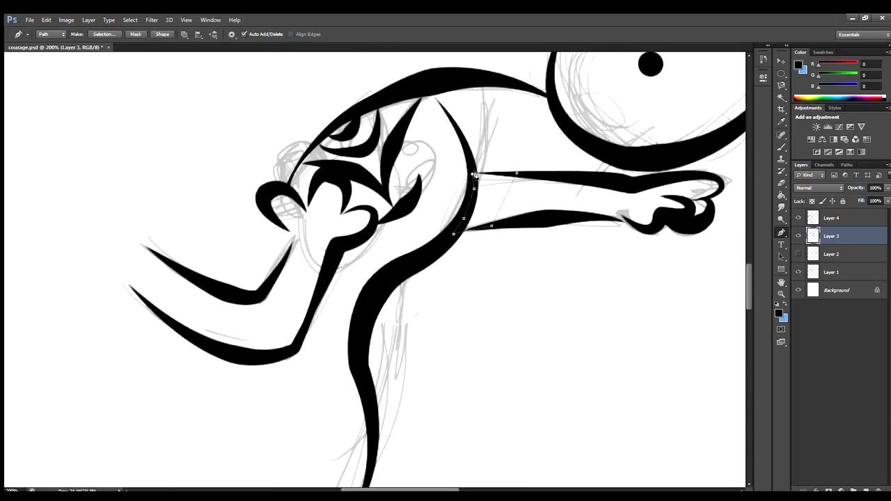
mouse_move(513, 219)
left_mouse_down()
mouse_move(485, 118)
mouse_move(496, 236)
left_mouse_up()
left_click(386, 190)
key("ctrl+0")
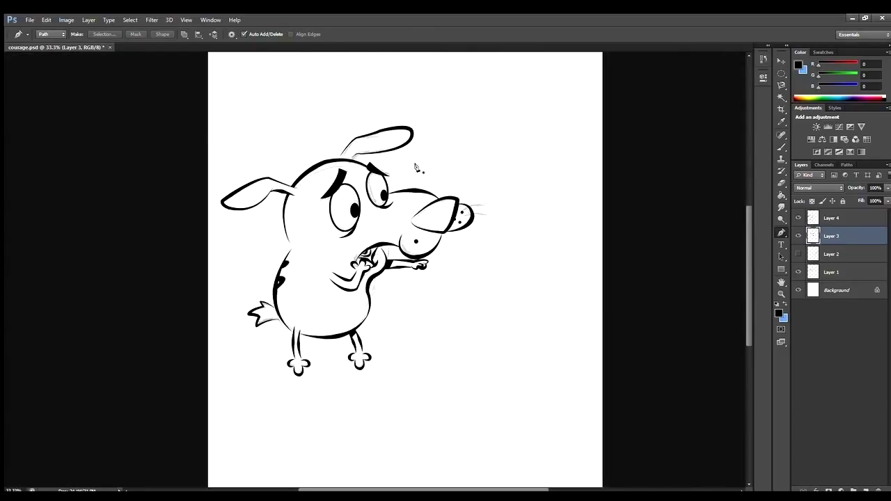
Ink the thin tapered whisker below the dog's chin and the whiskers on the dotted muzzle.
key("ctrl+1")
left_click(496, 217)
left_click_drag(438, 278, 430, 306)
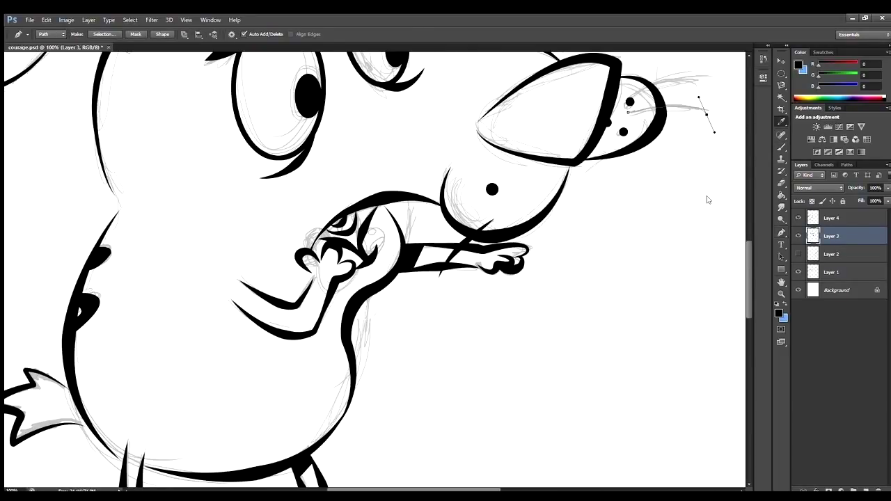
key("ctrl+0")
key("ctrl+z")
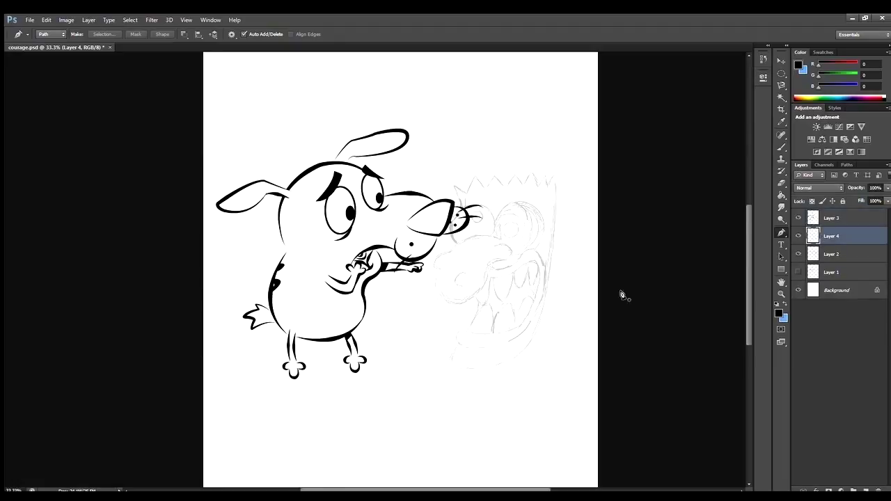
Hide the dog's linework on Layer 3 and ink the mask's zigzag top and long outer side down to the chin on Layer 4.
scroll(507, 267, "up", 2)
key("b")
key("p")
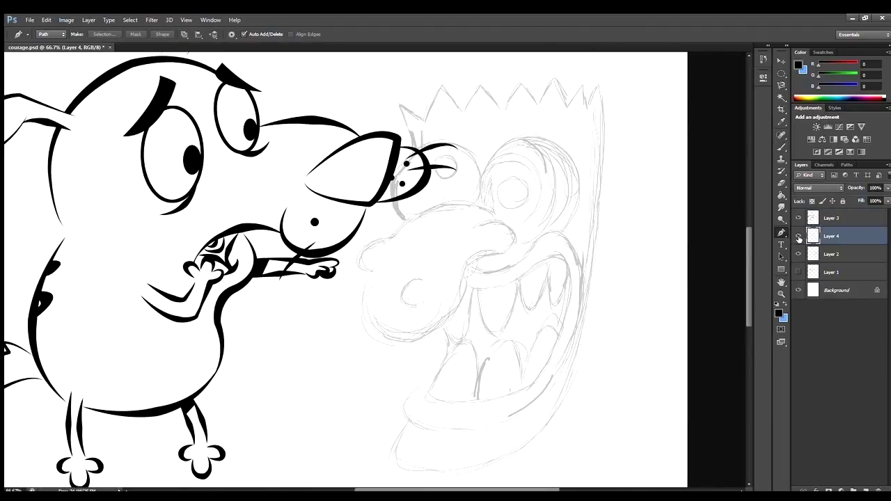
left_click(798, 218)
scroll(568, 108, "down", 3)
left_click(636, 383)
key("b")
key("Return")
key("p")
Ink the upper contour of the mask's big nose and the rounded nostril lobe at its outer side.
scroll(445, 278, "up", 3)
left_click(476, 214)
left_click(418, 226)
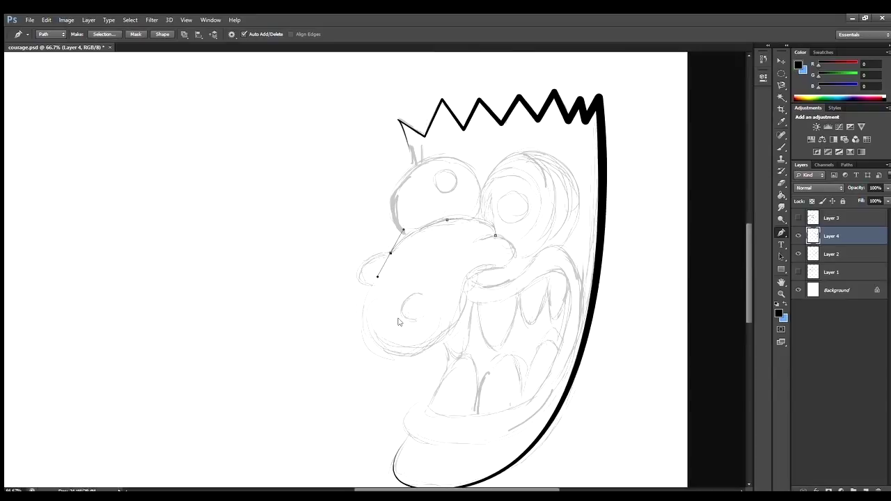
key("b")
key("Return")
key("p")
left_click(370, 289)
key("b")
key("Return")
key("p")
Ink the bulbous underside of the mask's nose and the nostril lobe beside the mouth.
left_click_drag(373, 353, 398, 356)
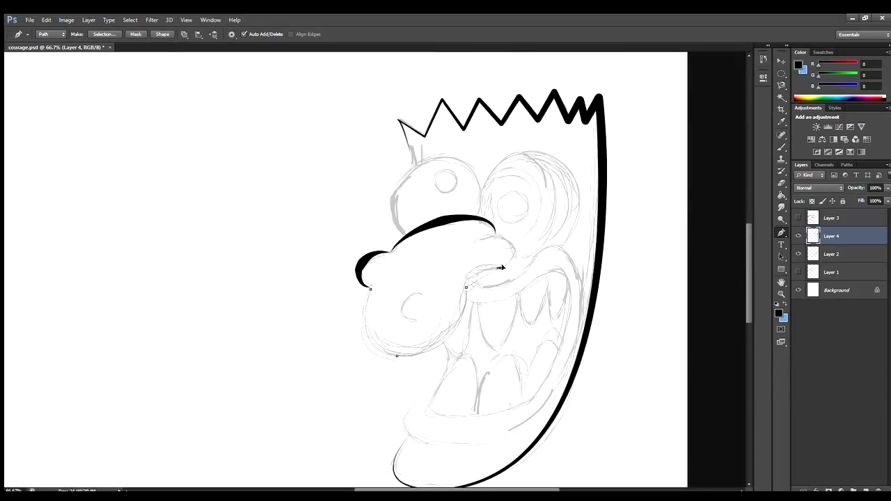
key("b")
key("Return")
key("p")
left_click(471, 243)
left_click(493, 272)
key("b")
key("Return")
Ink the small crescent curve inside the mask's nose, redoing the stroke once.
key("p")
key("b")
key("Return")
key("ctrl+z")
key("b")
key("Return")
key("p")
left_click(500, 297)
left_click(526, 271)
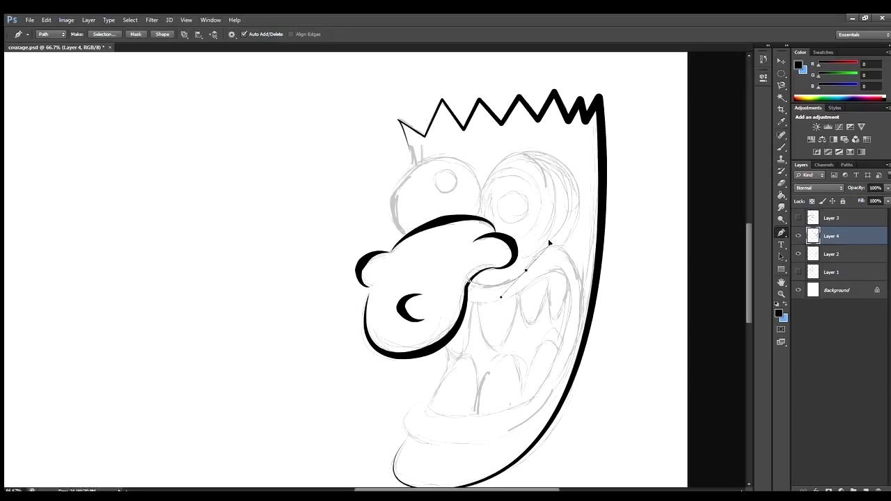
left_click(517, 428)
left_click(457, 441)
left_click(398, 417)
key("b")
key("Return")
key("ctrl+z")
Ink the outer contour of the mask's lower lip, sweeping up toward the cheek.
key("p")
left_click(428, 399)
left_click_drag(563, 379, 627, 273)
key("b")
key("Return")
Ink the outer contour of the mask's upper lip from the nose over to the mouth's far corner.
key("p")
left_click(471, 277)
left_click_drag(528, 265, 554, 227)
left_click_drag(568, 258, 606, 324)
key("b")
key("Return")
Ink the inner contour of the mask's lips around the open mouth.
key("p")
left_click(465, 300)
left_click_drag(548, 268, 549, 282)
left_click_drag(473, 416, 446, 417)
key("b")
key("Return")
key("p")
Ink the first pointed lower tooth at the front of the mask's mouth.
scroll(474, 390, "down", 2)
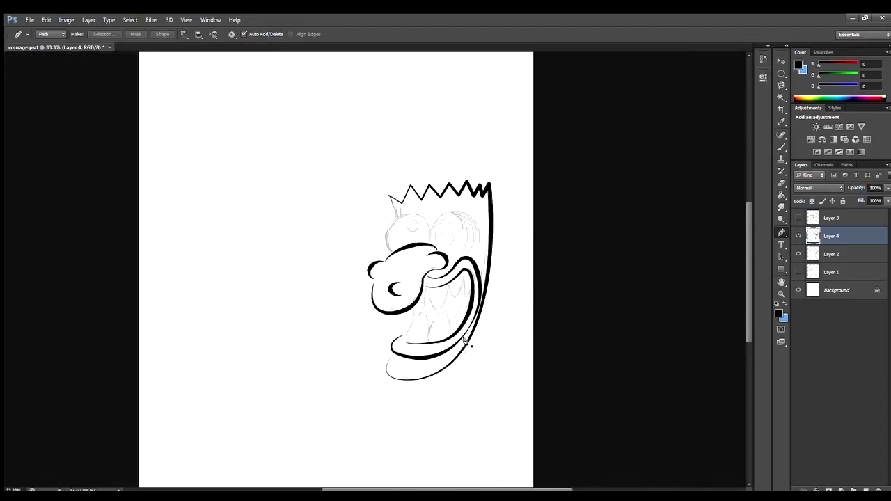
scroll(473, 389, "up", 3)
left_click(427, 408)
left_click(416, 364)
key("b")
key("Return")
key("p")
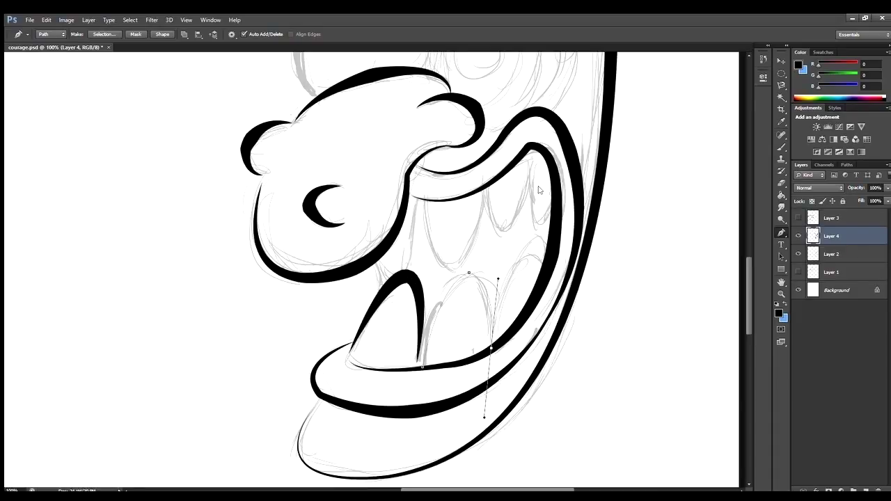
Ink the remaining two lower teeth toward the far corner of the mask's mouth.
key("b")
key("Return")
key("p")
key("b")
key("Return")
key("p")
Ink the short mouth-corner line beneath the mask's nose and the upright line beside the first upper tooth.
left_click(379, 263)
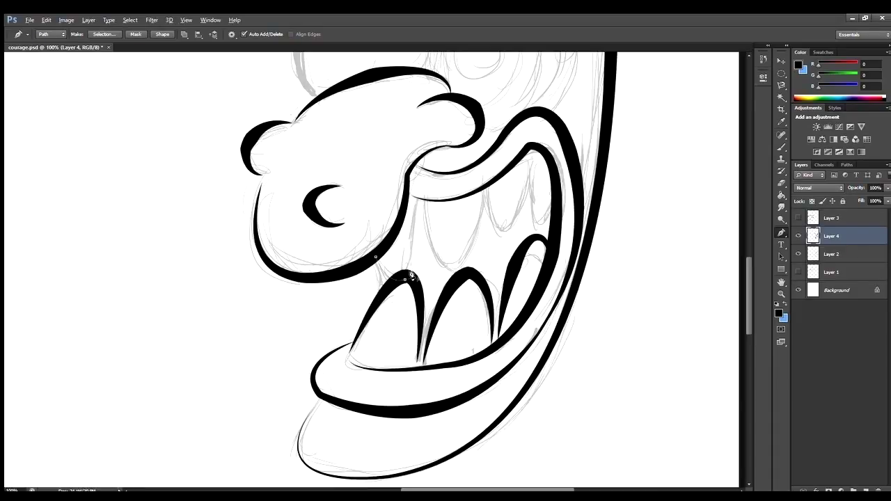
left_click(418, 202)
key("b")
key("Return")
key("p")
key("ctrl+z")
key("b")
key("p")
left_click(371, 258)
left_click_drag(398, 279, 475, 265)
key("b")
key("Return")
key("p")
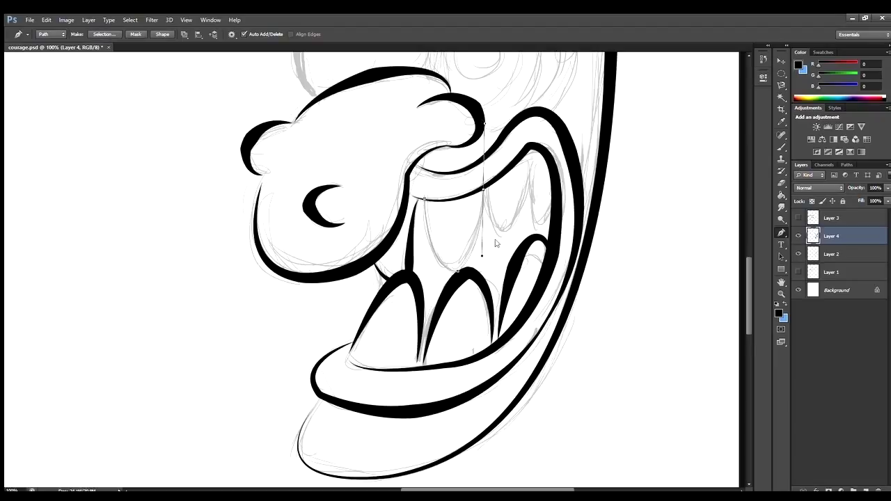
Ink the pointed upper teeth hanging from the mask's upper lip, from the front toward the far corner.
key("b")
key("Return")
key("p")
left_click(485, 188)
left_click_drag(503, 231, 517, 229)
key("b")
key("Return")
key("p")
scroll(550, 209, "up", 3)
key("b")
key("Return")
scroll(573, 169, "down", 4)
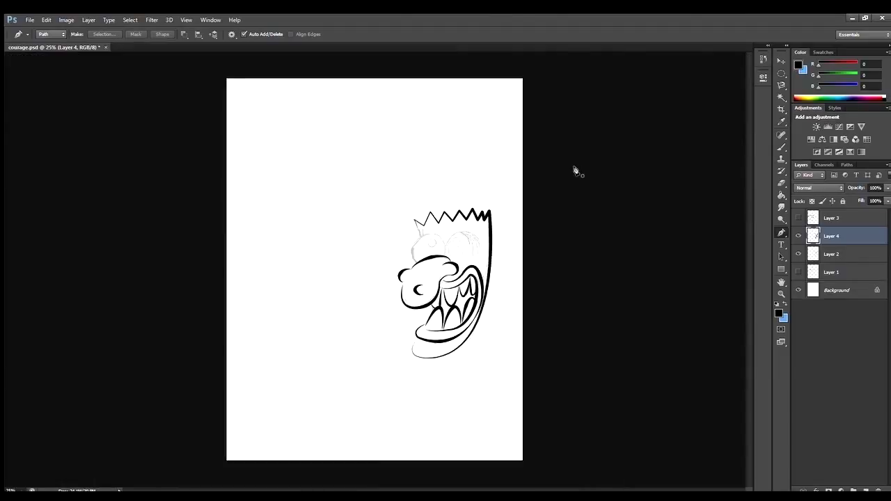
Outline the mask's two round eyes with black stroked circles on a new layer above the linework.
scroll(572, 169, "up", 3)
key("ctrl+shift+alt+n")
key("m")
left_click_drag(471, 174, 568, 270)
left_click_drag(572, 170, 598, 274)
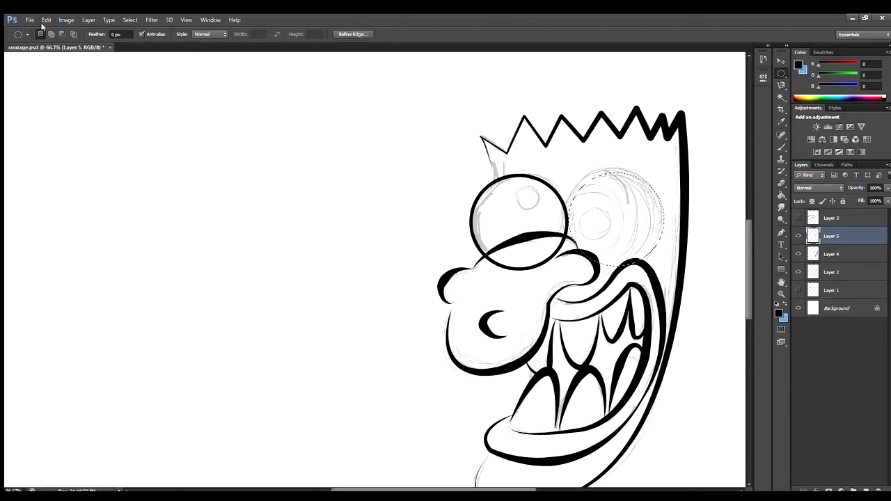
key("ctrl+z")
key("F2")
Erase the parts of the eye circles that overlap the mask's nose and lip.
key("e")
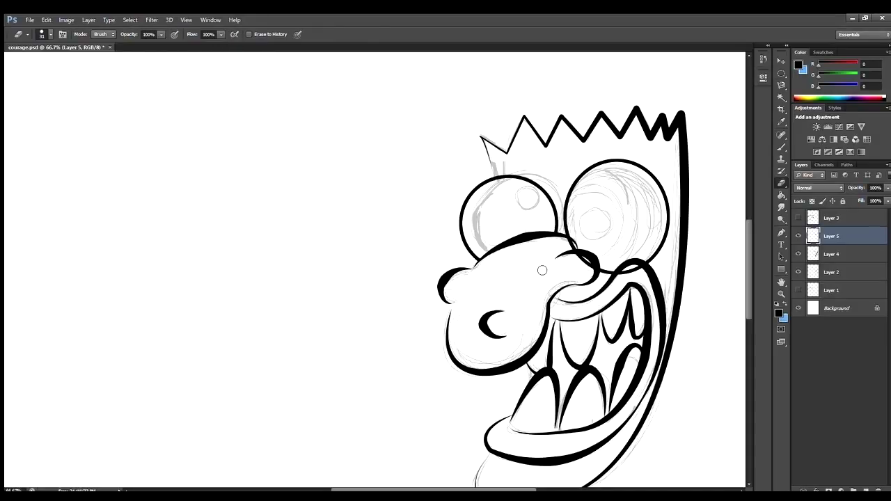
scroll(522, 277, "up", 3)
scroll(602, 188, "down", 4)
key("ctrl+plus")
Add a solid black round pupil inside each of the mask's eyes.
key("m")
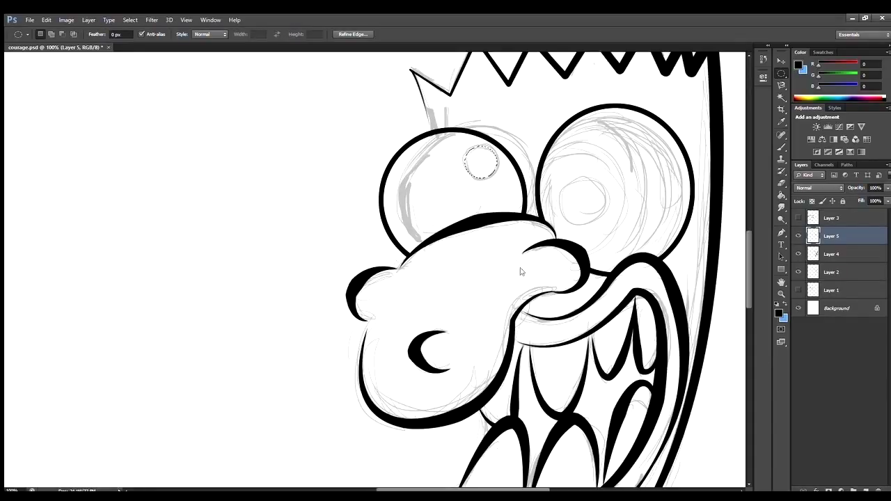
key("alt+BackSpace")
key("ctrl+d")
scroll(597, 145, "down", 4)
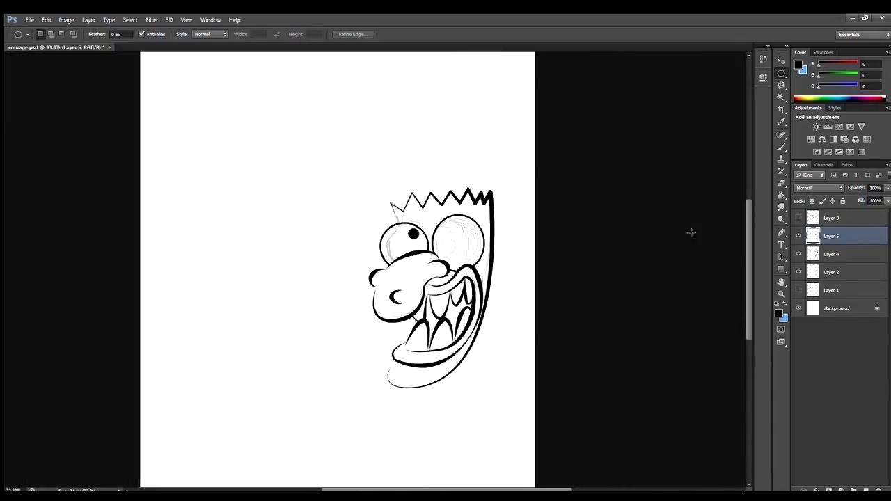
scroll(572, 186, "up", 4)
key("alt+BackSpace")
key("ctrl+d")
left_click_drag(492, 146, 579, 254)
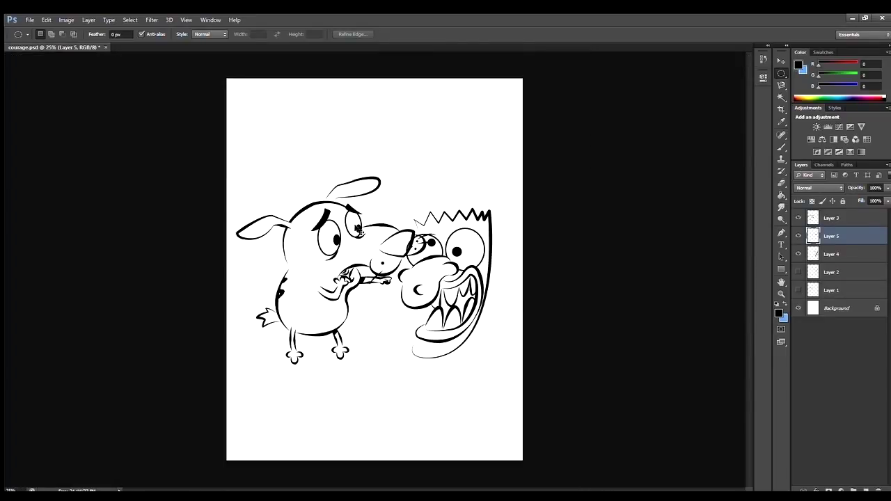
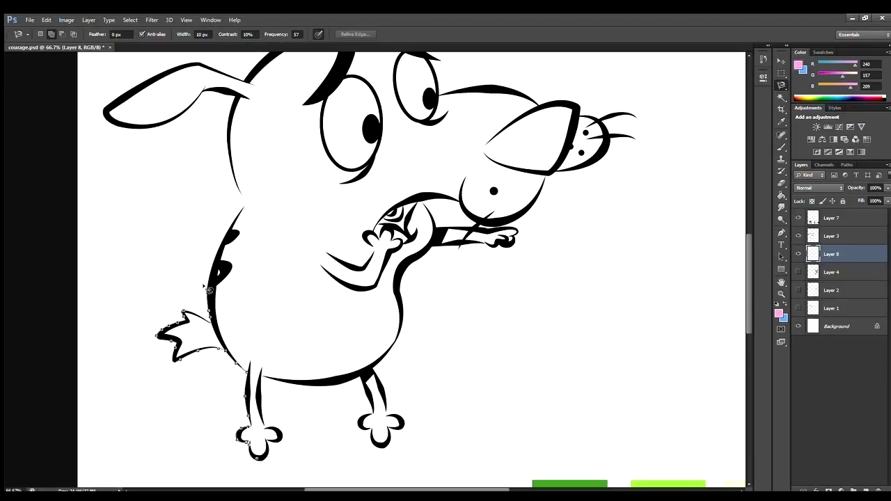
Finish tracing the dog's outer contour as a selection and fill it with pink on the layer beneath the linework.
scroll(313, 76, "up", 1)
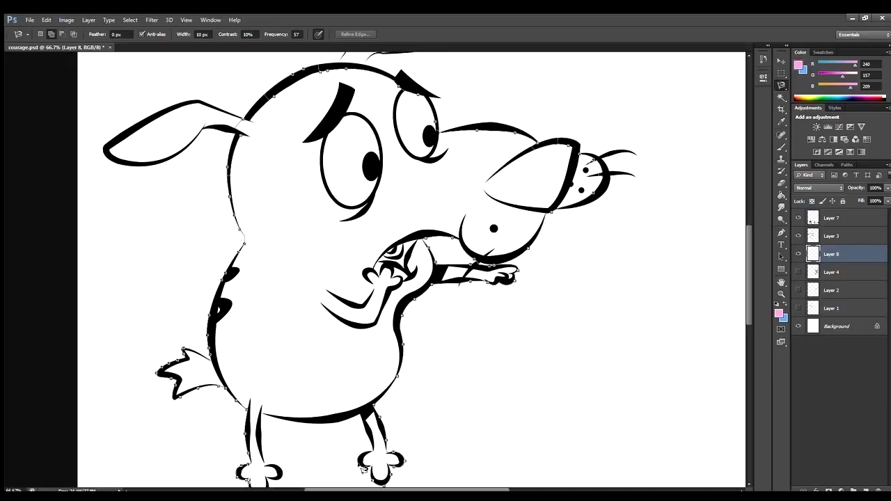
key("Return")
key("alt+BackSpace")
key("ctrl+d")
Erase the pink spilling past the dog's outline around the belly, leg and pointing arm.
scroll(383, 352, "up", 2)
key("e")
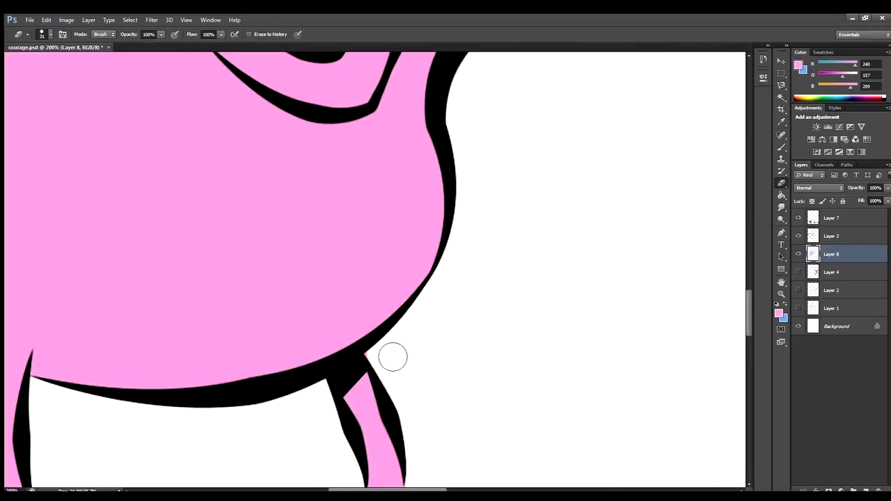
scroll(555, 213, "up", 4)
scroll(543, 378, "right", 4)
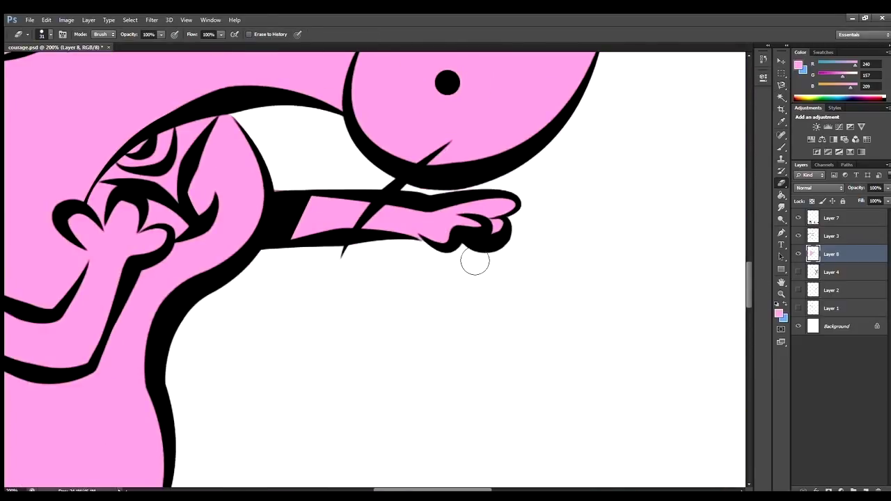
scroll(469, 271, "down", 5)
scroll(620, 313, "right", 4)
Trace the dog's large nose with the Pen tool and clear the pink inside it.
key("b")
scroll(281, 212, "up", 2)
key("p")
left_click(143, 355)
left_click(300, 419)
left_click(346, 426)
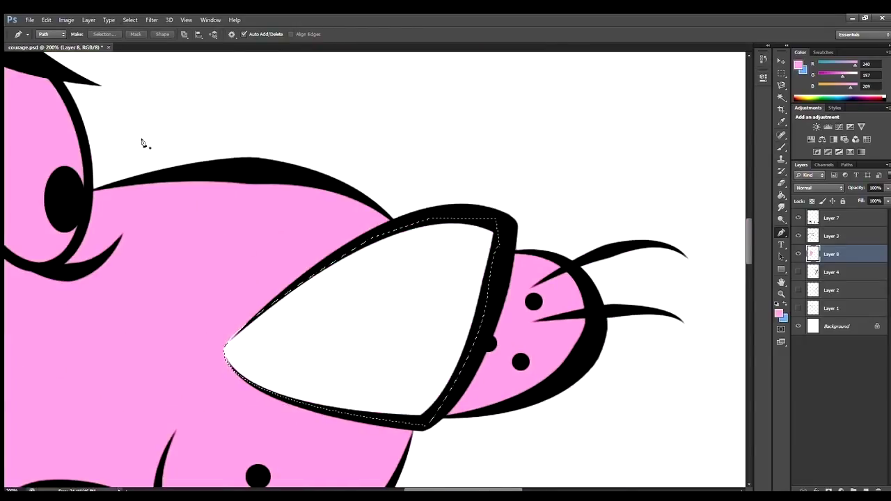
key("b")
Trace the dog's far eye with the Pen tool and clear the pink inside it.
scroll(234, 339, "left", 5)
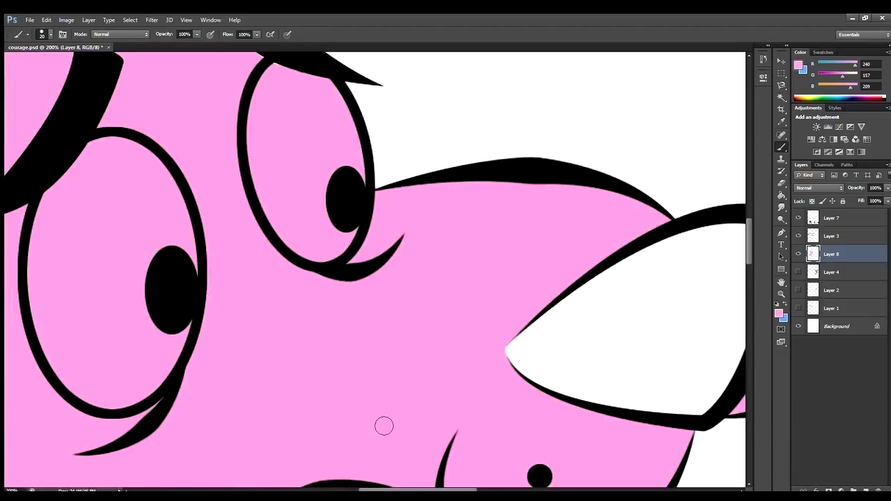
left_click_drag(268, 209, 313, 206)
key("p")
left_click(265, 222)
left_click(251, 188)
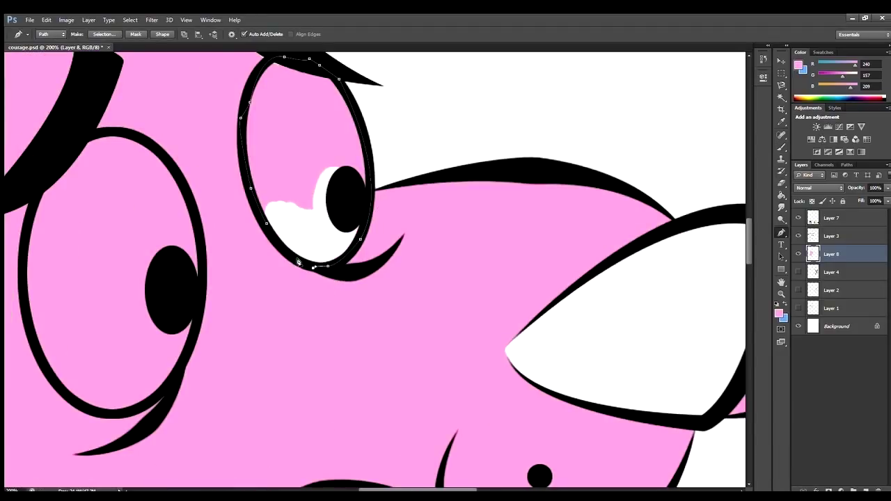
key("b")
Trace the dog's near eye and clear the pink inside it.
scroll(445, 272, "up", 4)
scroll(595, 370, "left", 4)
scroll(317, 334, "down", 3)
key("p")
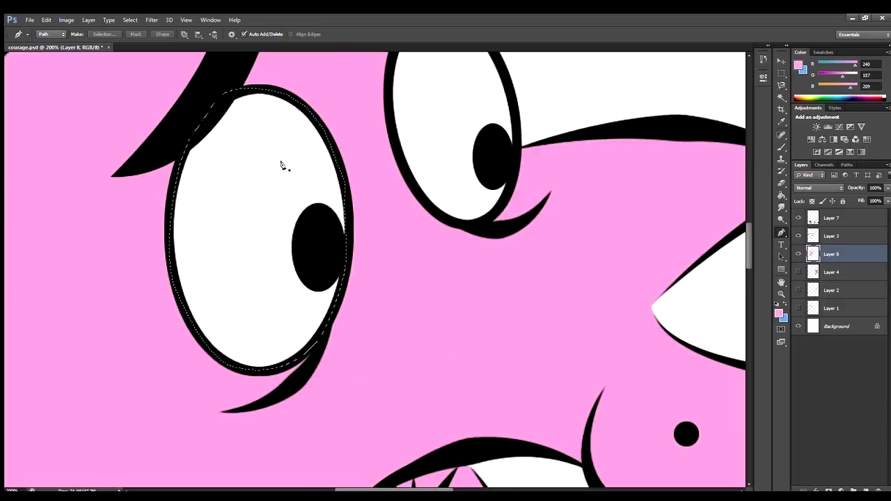
scroll(283, 165, "down", 4)
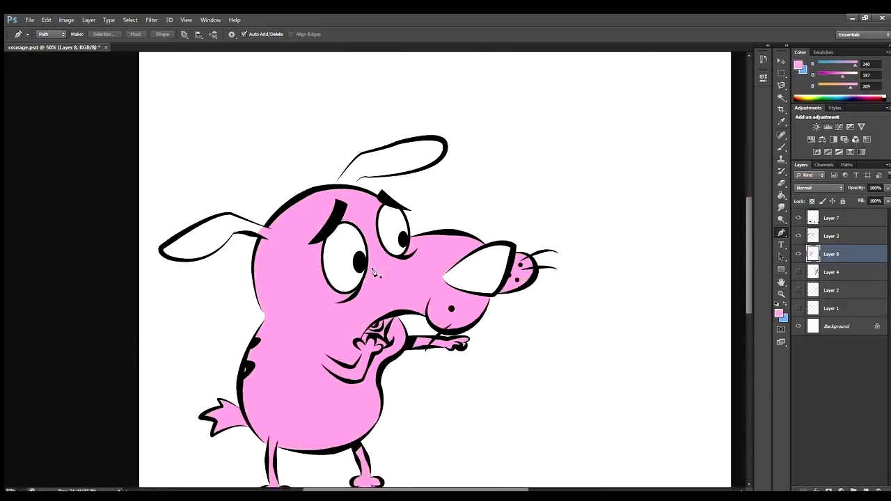
Fill a black shadow patch where the tail joins the body on the dog's linework layer.
scroll(348, 188, "up", 4)
key("e")
scroll(442, 428, "down", 10)
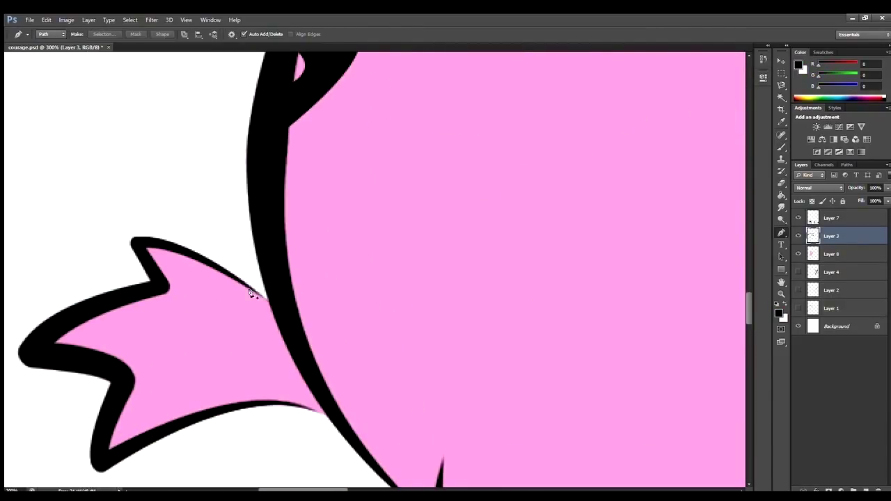
left_click(286, 403)
left_click_drag(335, 416, 341, 435)
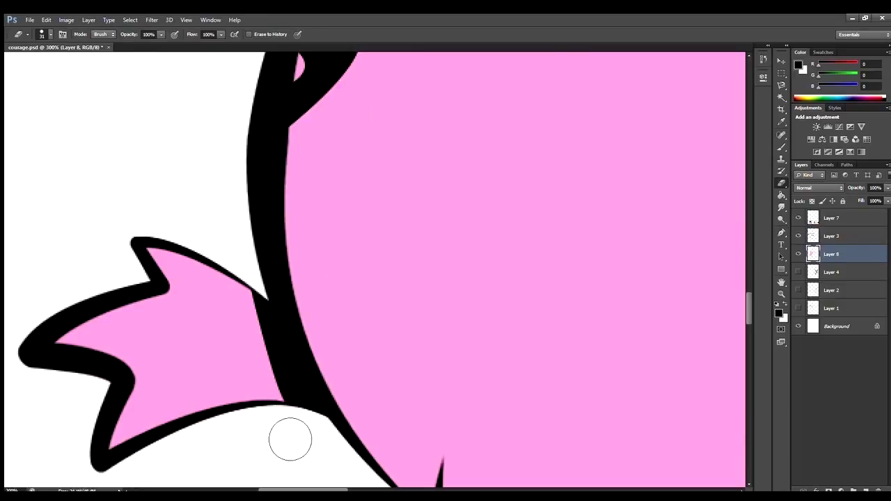
Erase the pink at the base of the dog's lower ear and clear it from the teeth inside the mouth.
scroll(289, 437, "down", 4)
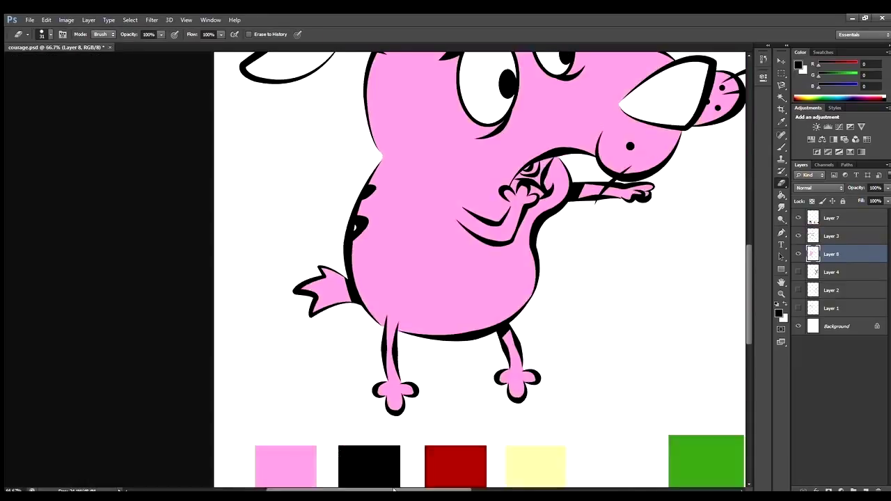
scroll(408, 328, "up", 5)
scroll(409, 328, "down", 2)
left_click_drag(240, 147, 268, 167)
key("p")
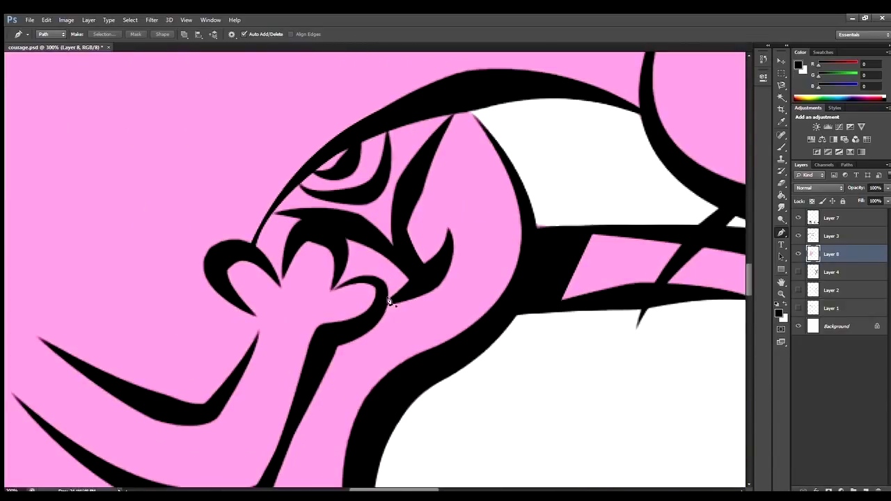
left_click(456, 104)
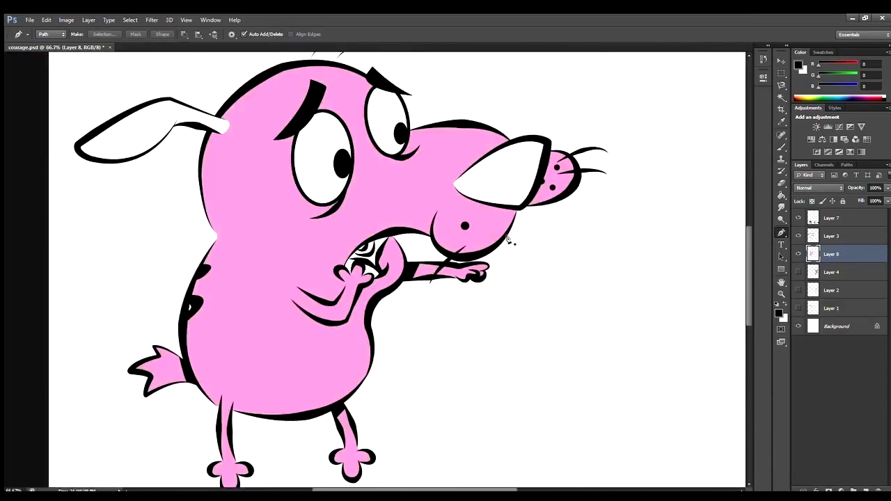
Rename the pink colour layer as skin.
double_click(831, 254)
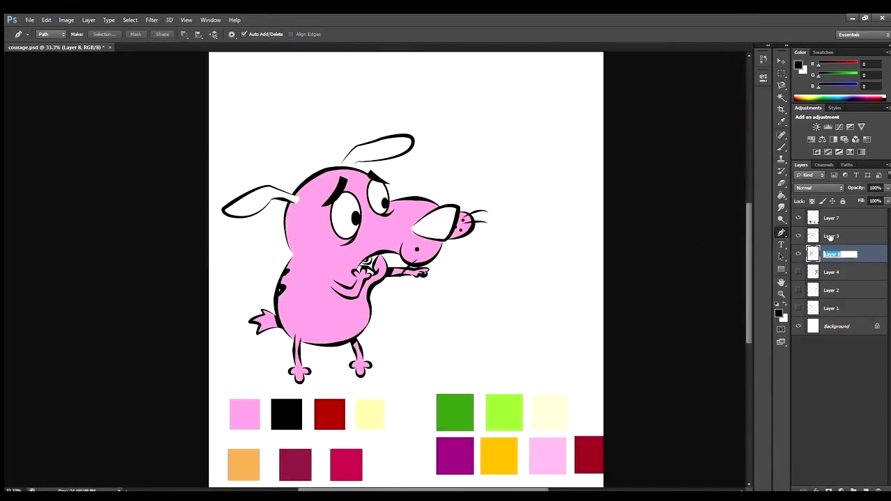
type("skin")
key("Return")
Lock the skin layer's transparency and shade the dog's lower body with a gradient of darker pink, RGB 225, 97, 177.
key("i")
left_click(308, 248)
key("slash")
key("g")
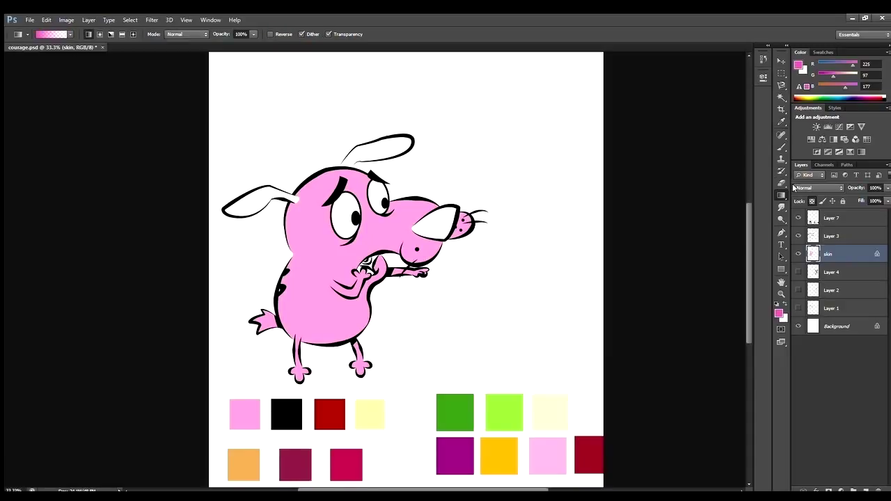
left_click_drag(442, 221, 334, 335)
key("ctrl+minus")
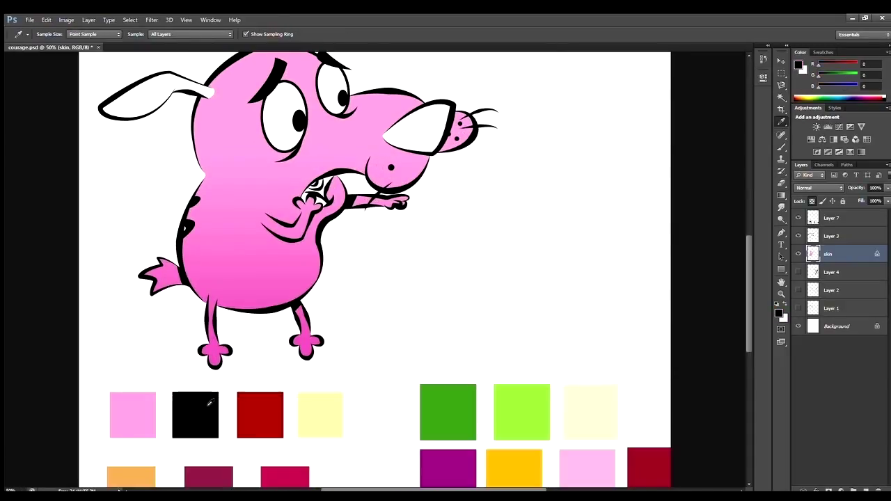
On a new layer beneath skin, fill the dog's nose and raised far ear with black.
key("ctrl+shift+alt+n")
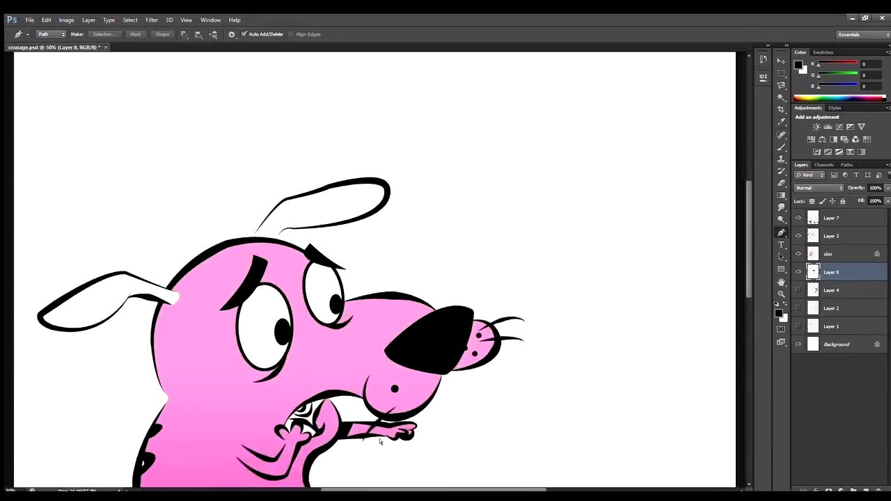
key("ctrl+plus")
key("ctrl+plus")
key("ctrl+plus")
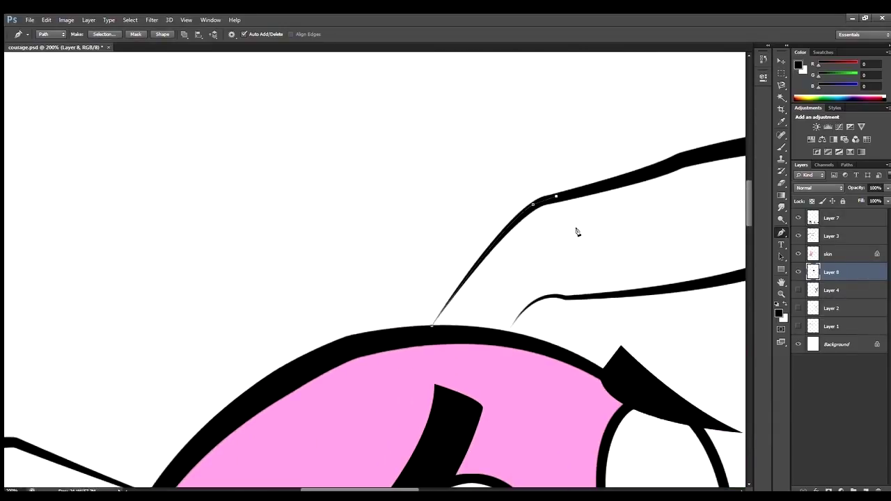
scroll(554, 196, "right", 5)
left_click(492, 153)
left_click(555, 141)
key("ctrl+Return")
key("alt+BackSpace")
key("ctrl+d")
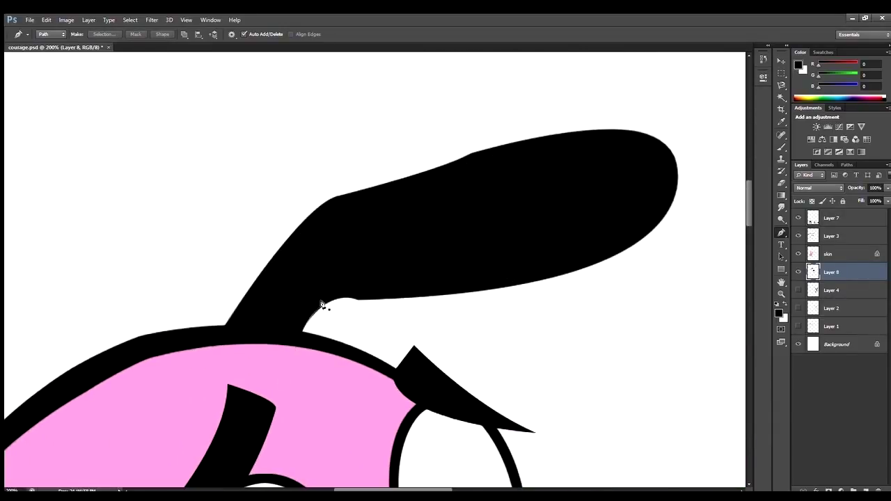
Trace the dog's lower near ear with the Pen tool and fill it with black.
key("ctrl+0")
key("ctrl+plus")
key("ctrl+plus")
key("ctrl+plus")
left_click(172, 376)
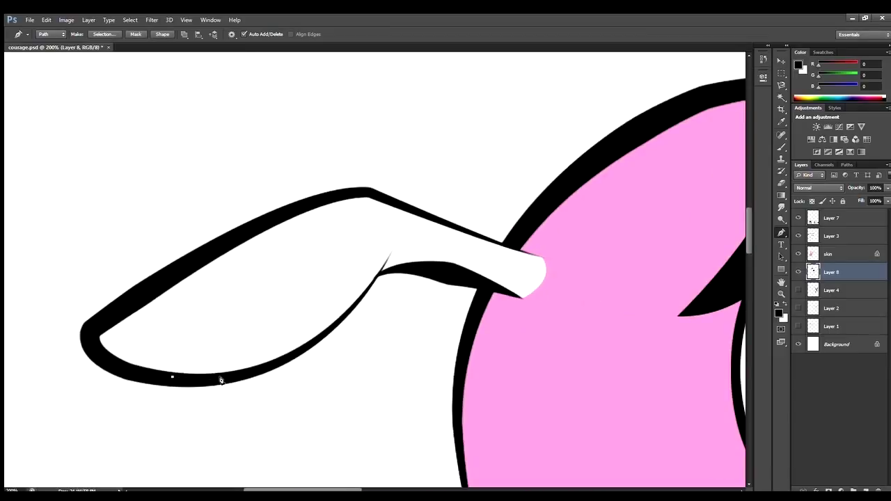
left_click(117, 313)
key("ctrl+Return")
key("alt+BackSpace")
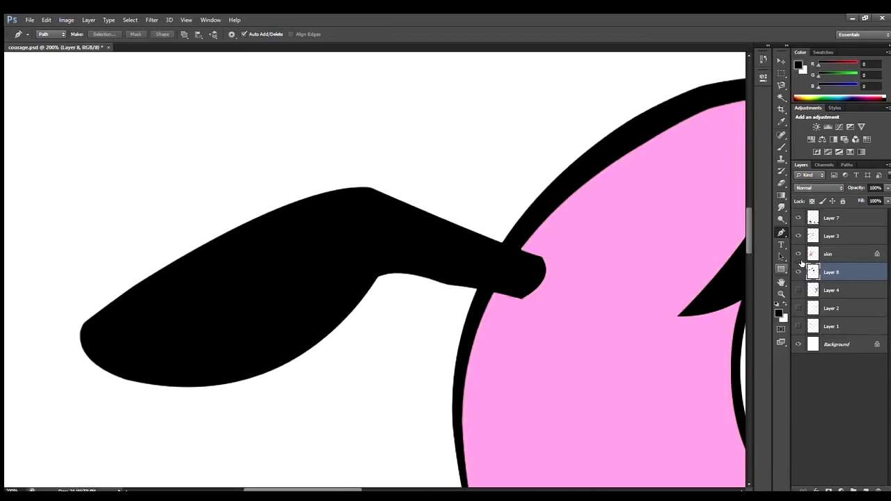
Select the skin layer and sample the dark red swatch as the foreground colour.
key("alt+bracketright")
key("r")
key("ctrl+minus")
key("ctrl+minus")
key("ctrl+0")
key("ctrl+plus")
scroll(512, 313, "down", 3)
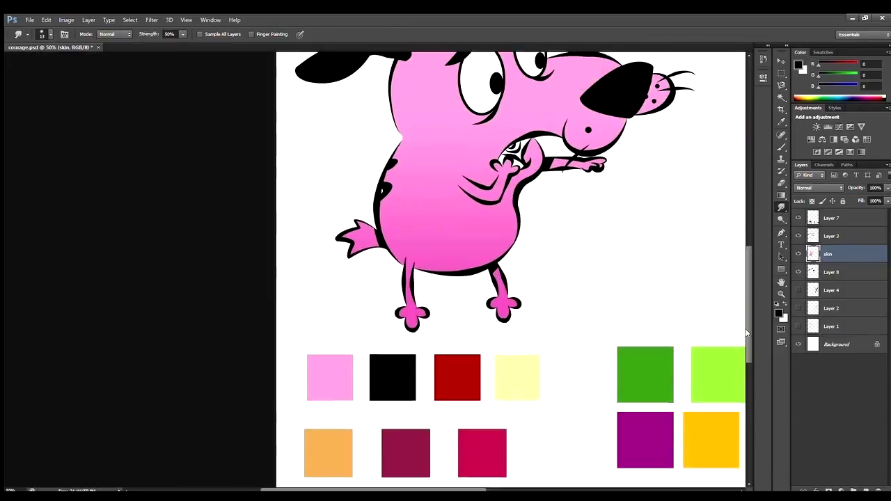
key("i")
left_click(457, 348)
scroll(557, 243, "up", 3)
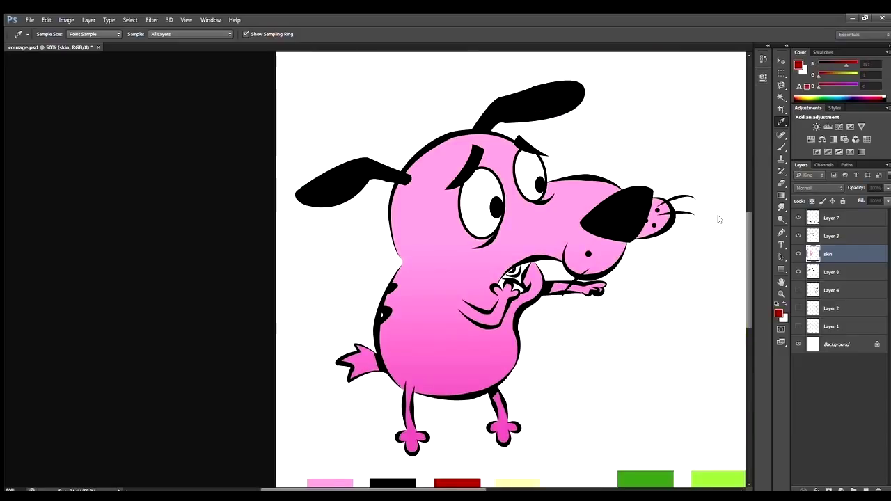
Set the foreground to brown, RGB 178, 108, 52, and fill a highlight shape on the dog's lower near ear.
left_click(804, 100)
key("slash")
key("p")
left_click(299, 197)
left_click(362, 162)
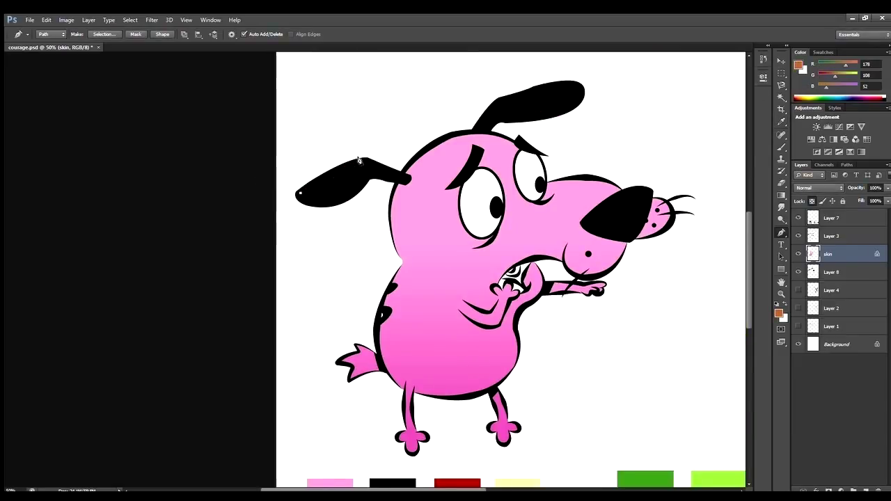
key("alt+bracketleft")
key("ctrl+Return")
key("alt+BackSpace")
Draw a matching brown highlight shape along the upper edge of the dog's raised far ear.
left_click(501, 103)
left_click(571, 84)
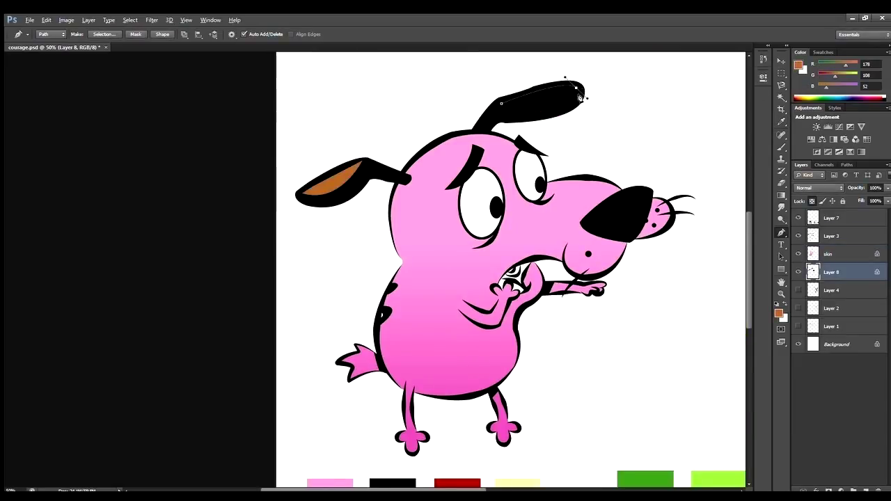
key("ctrl+Return")
key("alt+BackSpace")
Draw a brown highlight shape over the upper part of the dog's black nose.
left_click(582, 225)
left_click(634, 192)
key("ctrl+Return")
key("alt+BackSpace")
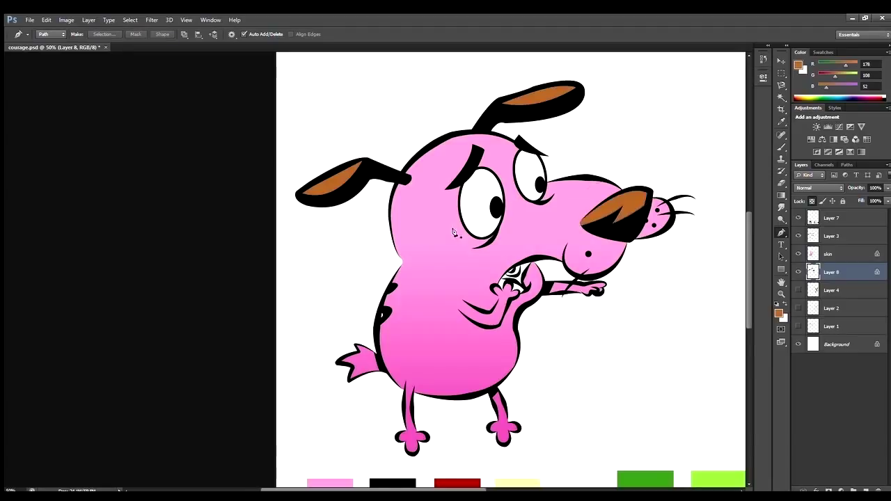
Rename Layer 8, which holds the dog's black fills, as black.
left_click_drag(648, 415, 451, 415)
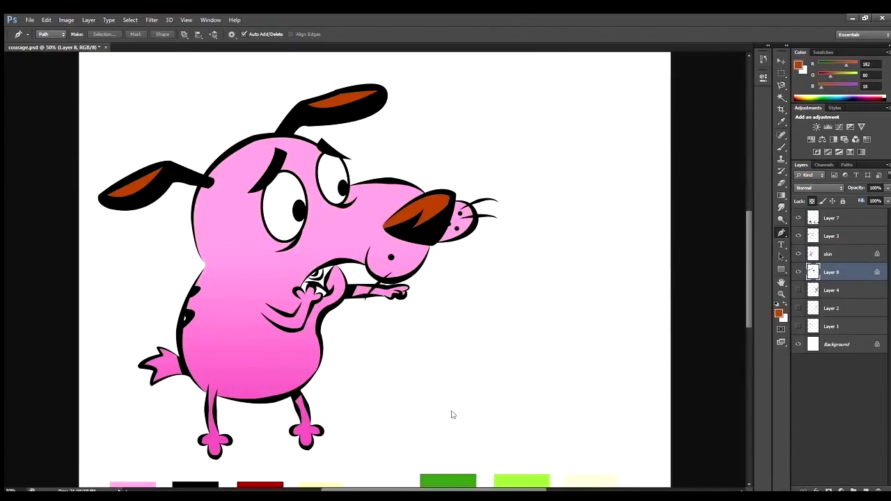
scroll(451, 414, "down", 3)
double_click(831, 271)
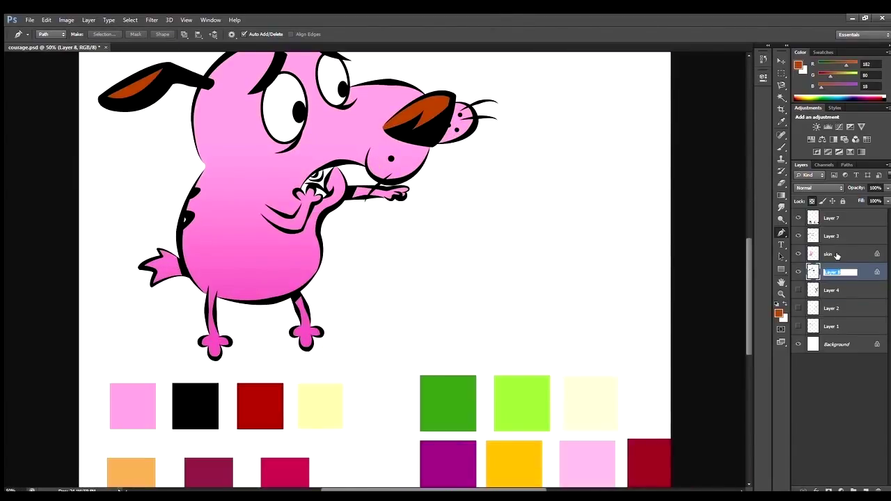
type("black")
key("Return")
Add a layer named white beneath the black layer and trace the dog's eyes on it with the Pen tool.
left_click(865, 491, "ctrl")
double_click(831, 289)
type("white")
key("Return")
key("ctrl+plus")
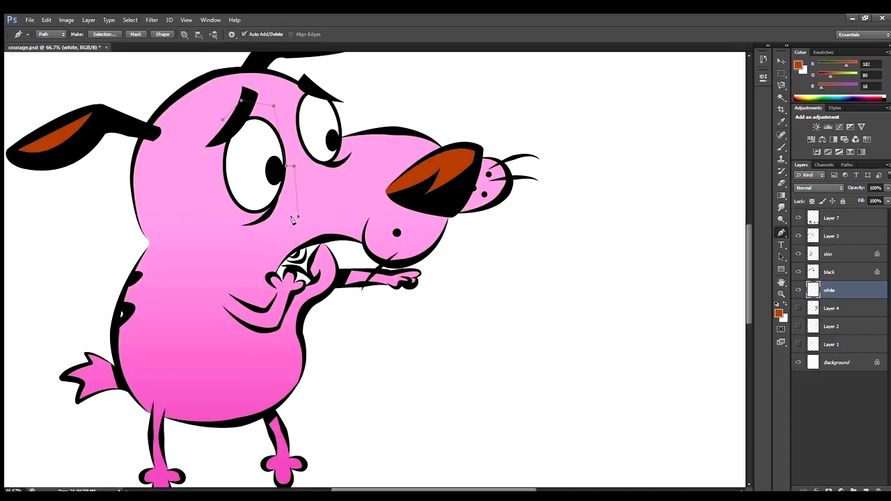
left_click(334, 148)
Sample the pale yellow swatch and paint the curved strip inside the dog's mouth on Layer 3.
scroll(335, 148, "down", 3)
key("i")
key("ctrl+minus")
left_click(313, 360)
left_click(831, 236)
scroll(355, 221, "up", 5)
key("b")
mouse_move(341, 227)
left_mouse_down()
mouse_move(358, 241)
mouse_move(327, 222)
left_mouse_up()
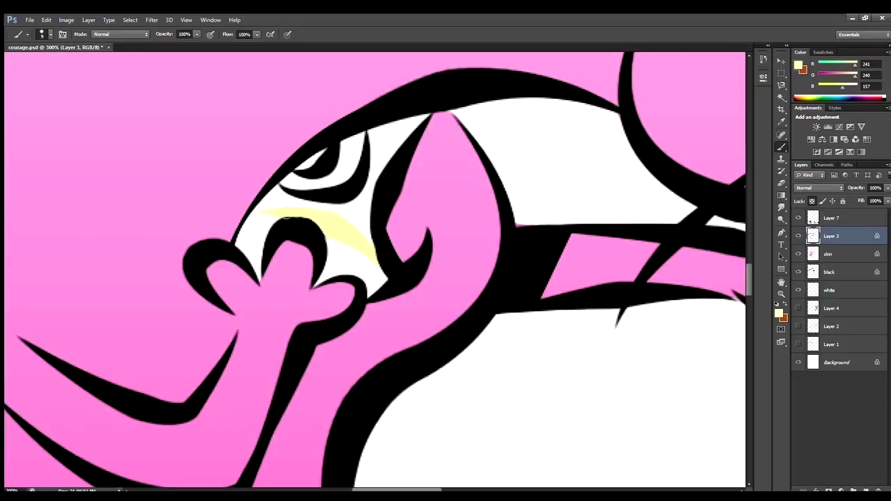
Repaint the curved strip inside the dog's mouth with the light orange swatch colour and resample black from the artwork.
scroll(383, 252, "down", 5)
scroll(389, 307, "down", 3)
key("i")
left_click(175, 390)
scroll(417, 244, "up", 2)
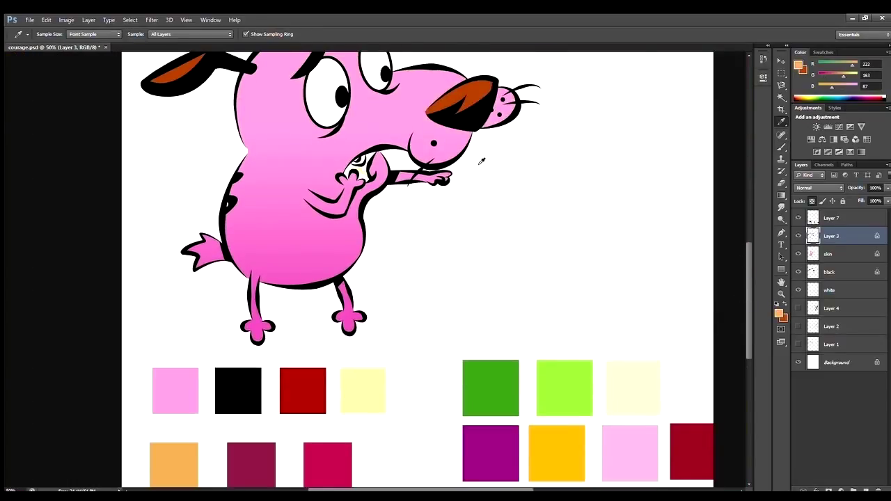
scroll(358, 171, "up", 5)
key("b")
left_click_drag(326, 305, 290, 270)
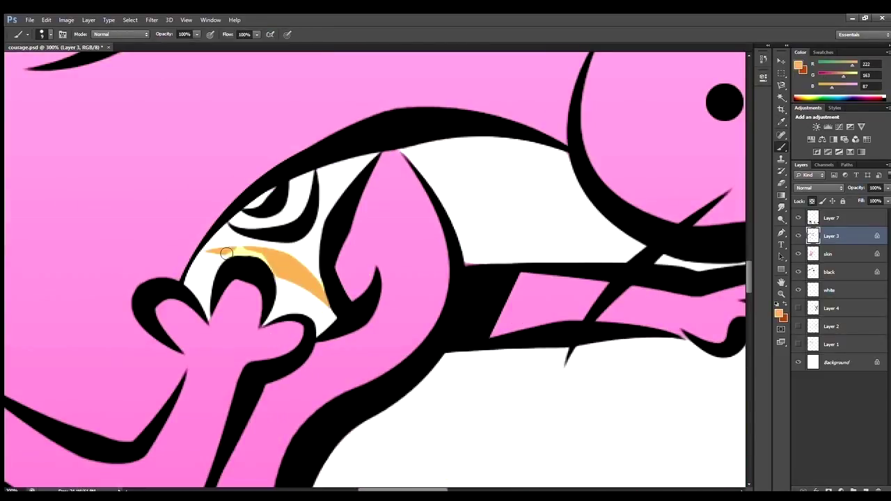
key("i")
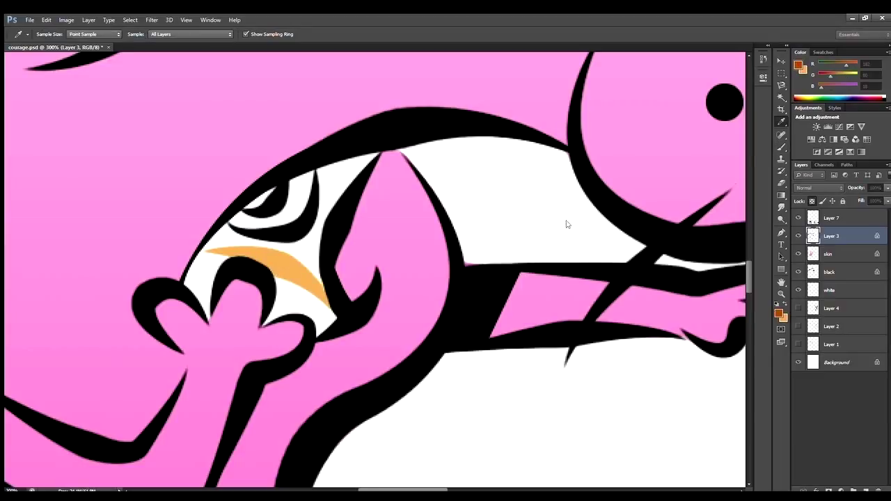
left_click(731, 183)
key("b")
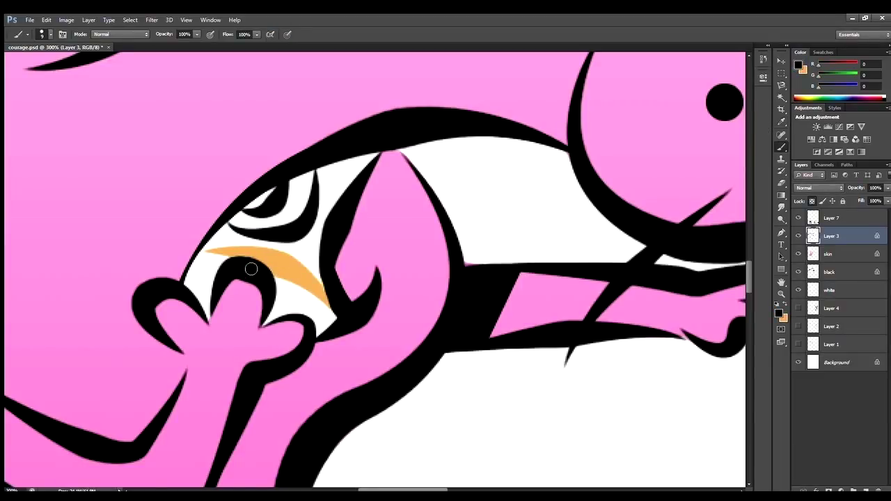
Outline the dog's mouth interior and fill it with the dark red swatch colour on a new layer beneath the white layer.
scroll(257, 270, "down", 5)
key("alt+bracketleft")
scroll(396, 250, "up", 1)
scroll(397, 250, "down", 1)
key("i")
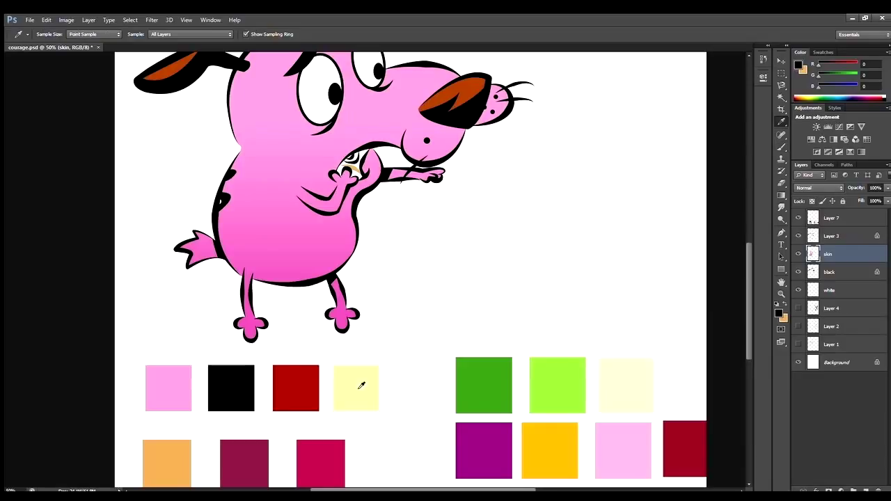
left_click(287, 402)
left_click(321, 350)
scroll(380, 270, "up", 3)
key("p")
scroll(380, 270, "up", 2)
key("ctrl+shift+n")
key("ctrl+Return")
key("alt+BackSpace")
key("d")
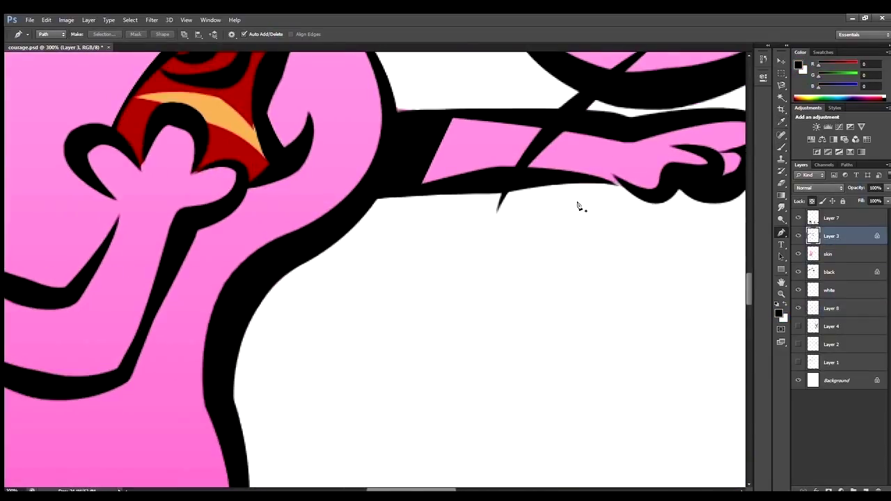
Sample the pale yellow swatch, RGB 241, 240, 157, and paint the tooth inside the dog's mouth on Layer 8.
key("b")
key("ctrl+minus")
key("ctrl+minus")
key("ctrl+minus")
scroll(210, 366, "down", 2)
left_click(348, 388, "alt")
scroll(348, 209, "up", 5)
left_click_drag(146, 393, 223, 334)
Recolour the mouth area below the orange strip with the maroon swatch, RGB 150, 51, 82.
scroll(716, 262, "down", 5)
scroll(214, 343, "down", 2)
scroll(214, 343, "down", 1)
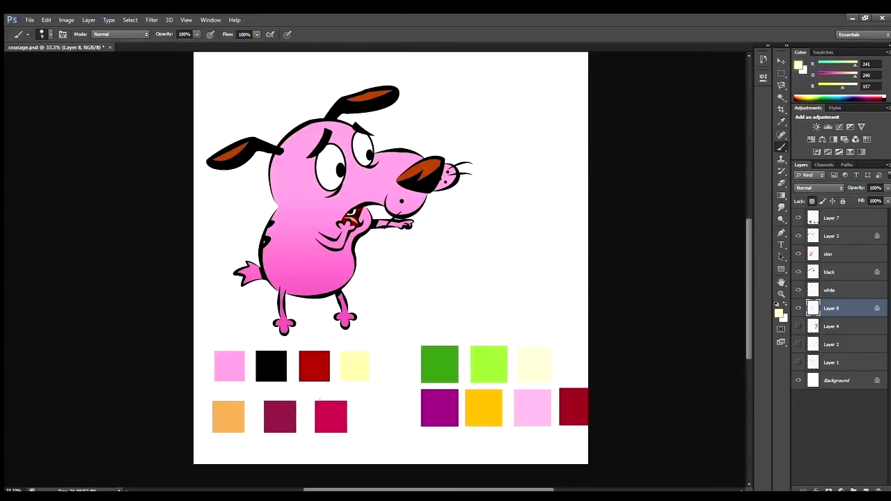
left_click(278, 416, "alt")
scroll(348, 206, "up", 5)
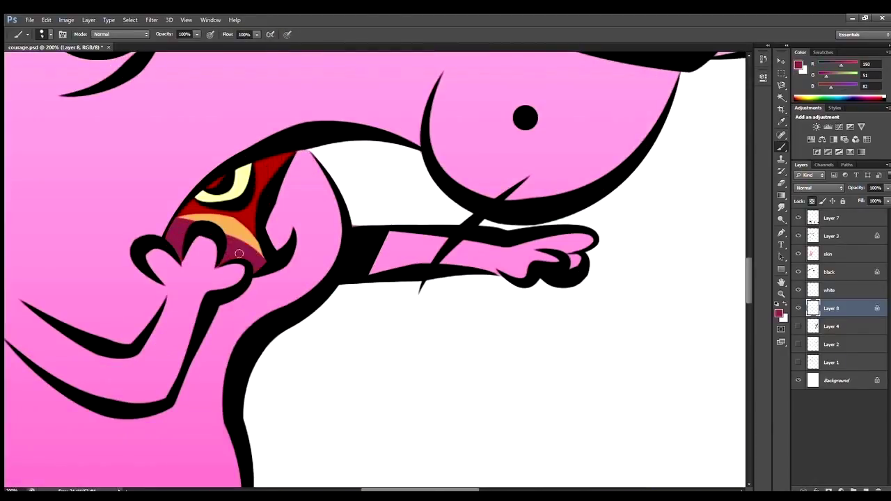
Erase the black tooth outlines inside the dog's mouth on Layer 3.
scroll(239, 253, "down", 5)
scroll(222, 193, "up", 2)
scroll(249, 293, "down", 2)
scroll(248, 292, "up", 5)
left_click(832, 236)
left_click(798, 236)
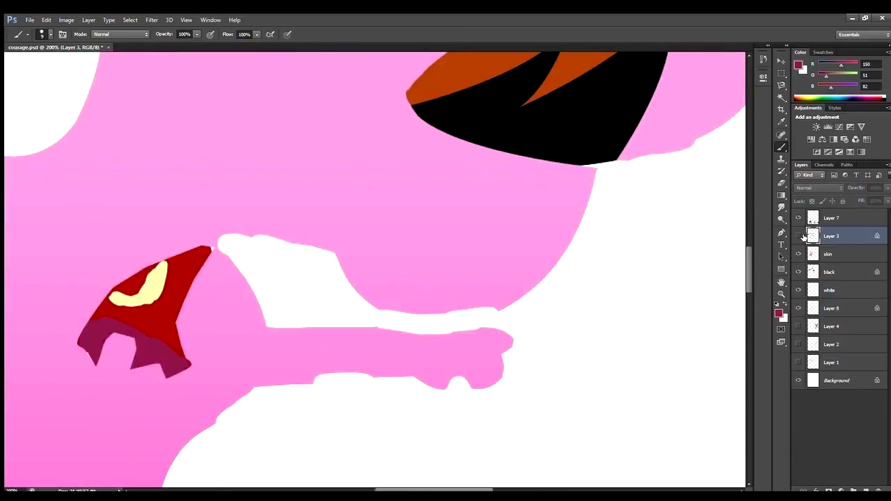
left_click(798, 236)
key("e")
scroll(370, 327, "up", 2)
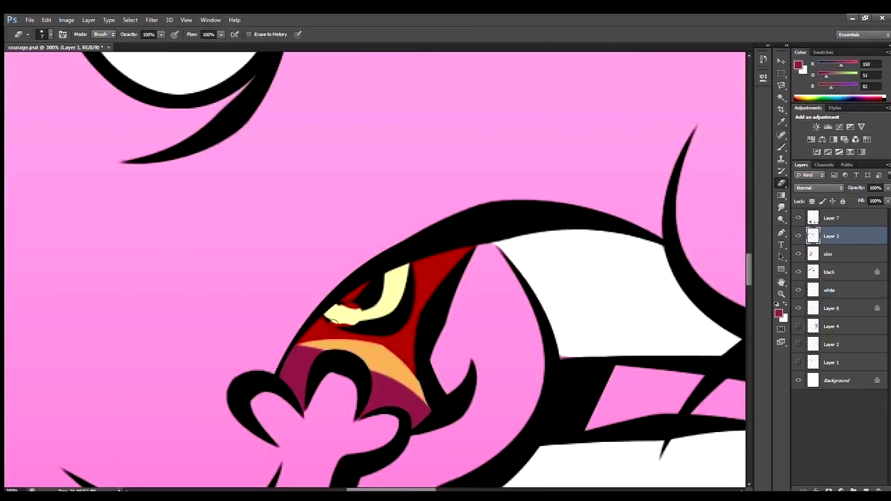
left_click_drag(333, 320, 363, 316)
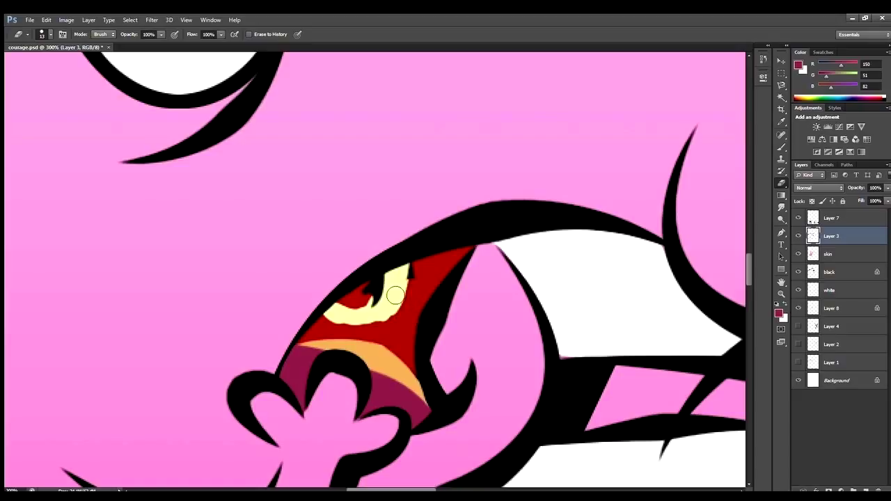
Paint over the pale yellow tooth on Layer 8 and recolour the upper mouth crimson, RGB 198, 45, 91.
scroll(414, 265, "down", 2)
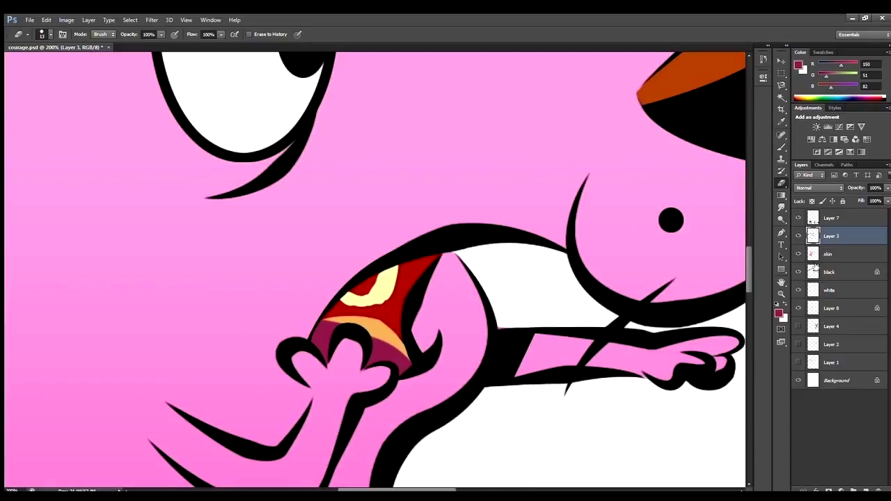
left_click(832, 308)
key("b")
left_click_drag(341, 306, 397, 267)
scroll(334, 128, "down", 3)
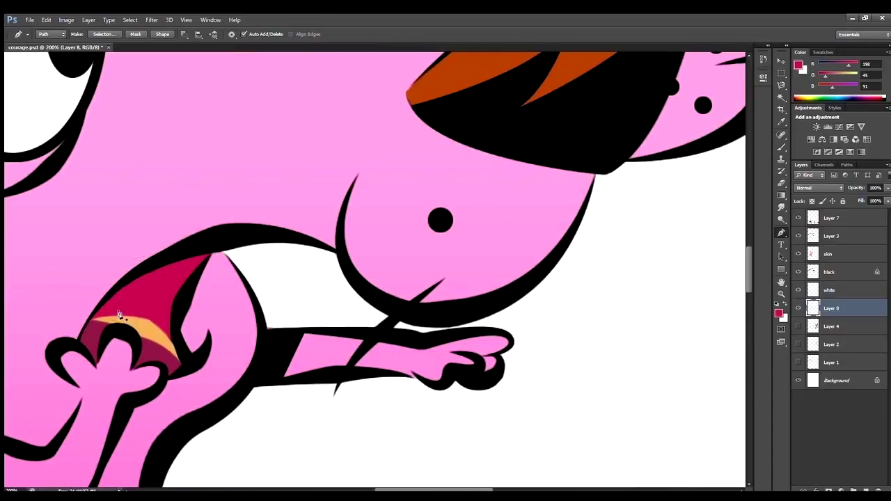
Fill the upper part of the dog's mouth with maroon and the area below the orange strip with crimson.
key("i")
left_click(183, 335)
key("p")
key("alt+BackSpace")
key("ctrl+z")
key("ctrl+Return")
key("alt+BackSpace")
key("ctrl+d")
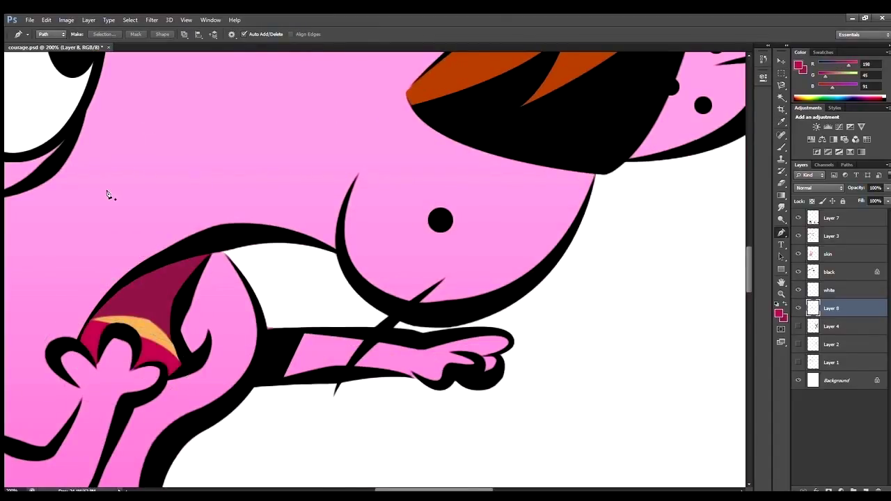
Paint the mouth area below the orange strip dark maroon, RGB 125, 38, 65, and resample the upper mouth's maroon.
key("ctrl+0")
key("ctrl+plus")
key("ctrl+plus")
key("ctrl+plus")
key("ctrl+plus")
key("b")
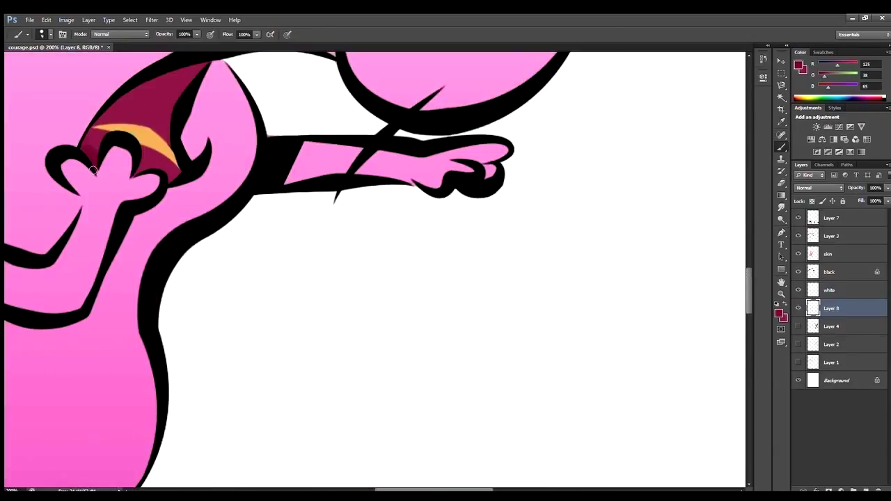
left_click_drag(106, 128, 264, 123)
left_click(264, 124, "ctrl")
key("p")
key("ctrl+0")
left_click(352, 254, "ctrl")
key("ctrl+1")
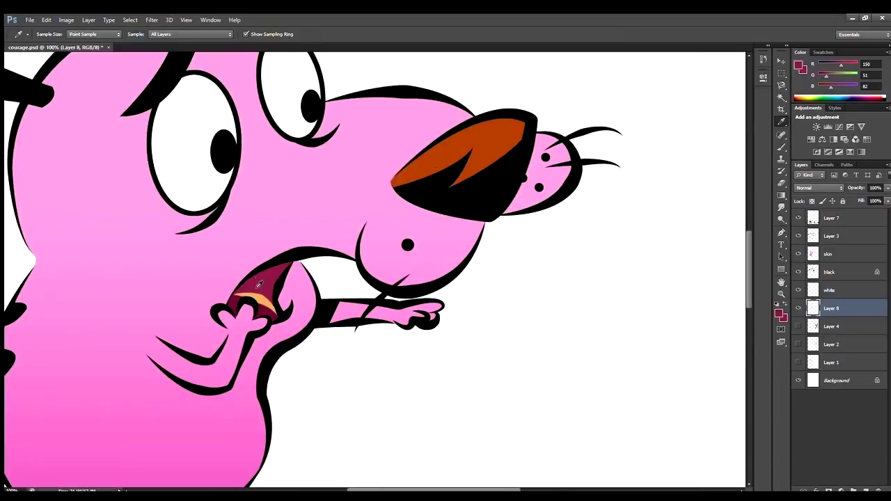
Sample the crimson swatch, RGB 198, 45, 91, for brushing the dog's mouth and restore the default black and white colours.
key("ctrl+0")
scroll(594, 306, "down", 2)
key("i")
left_click(318, 397)
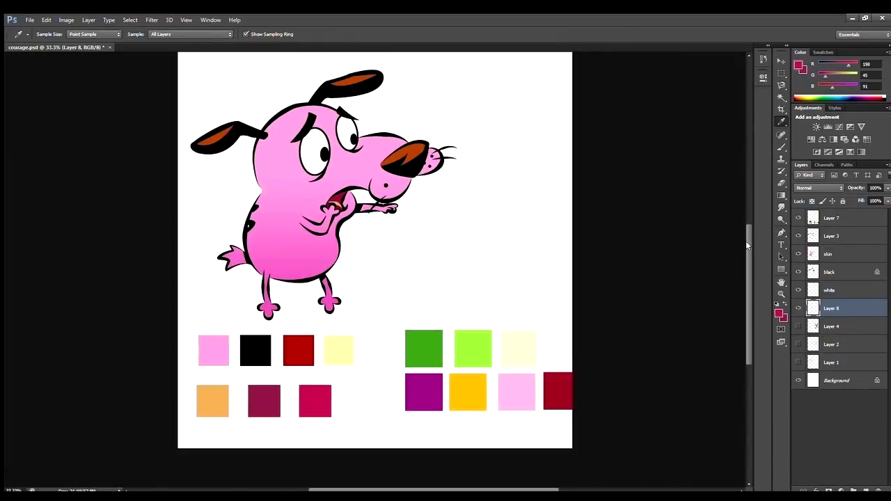
key("ctrl+1")
key("b")
key("ctrl+minus")
key("ctrl+0")
key("ctrl+1")
left_click(250, 358, "alt")
key("ctrl+0")
key("ctrl+plus")
key("d")
Add a new layer above Layer 3 and move it down the stack to just beneath Layer 4.
left_click(832, 236)
key("ctrl+plus")
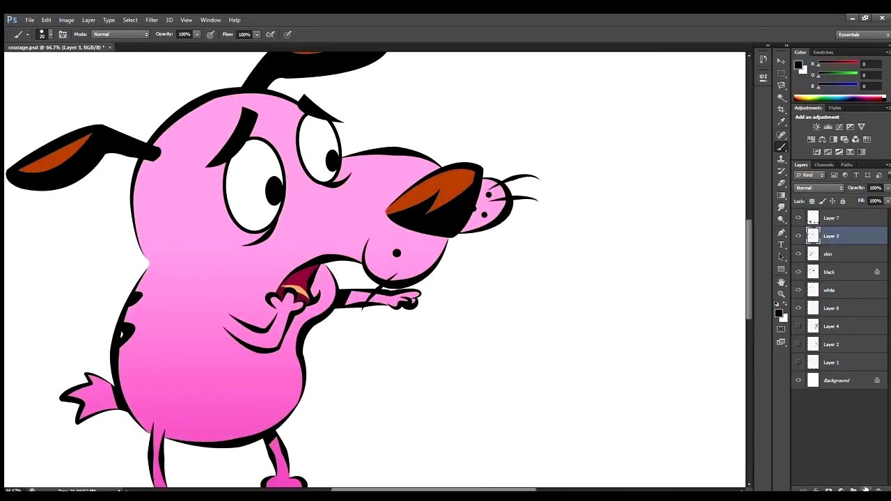
left_click(865, 490)
key("p")
key("e")
key("ctrl+plus")
key("ctrl+0")
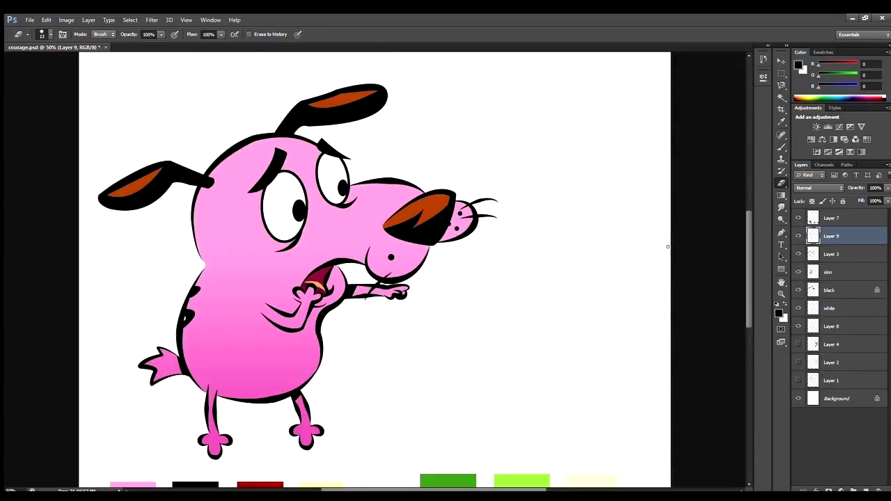
key("ctrl+minus")
key("ctrl+bracketleft")
key("ctrl+bracketleft")
key("ctrl+bracketleft")
key("ctrl+bracketleft")
key("ctrl+bracketleft")
key("ctrl+bracketleft")
Trace the masked character's face with its jagged top edge and fill it green, RGB 68, 143, 38, on Layer 9.
key("i")
key("ctrl+plus")
left_click(471, 348)
key("ctrl+plus")
key("ctrl+plus")
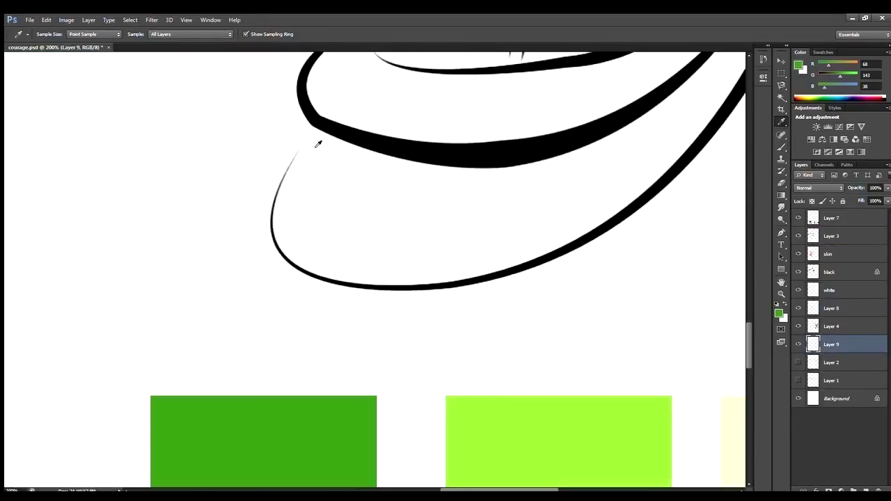
key("p")
left_click(315, 125)
left_click_drag(274, 242, 292, 279)
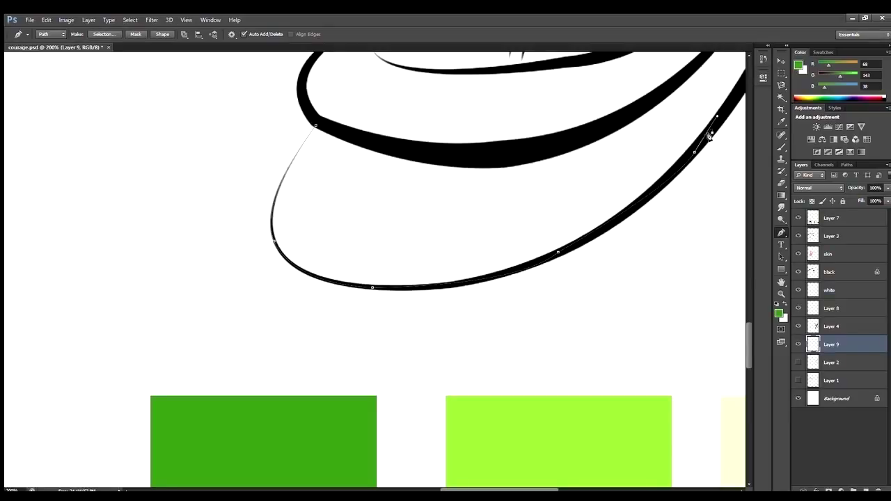
key("ctrl+minus")
scroll(665, 167, "up", 4)
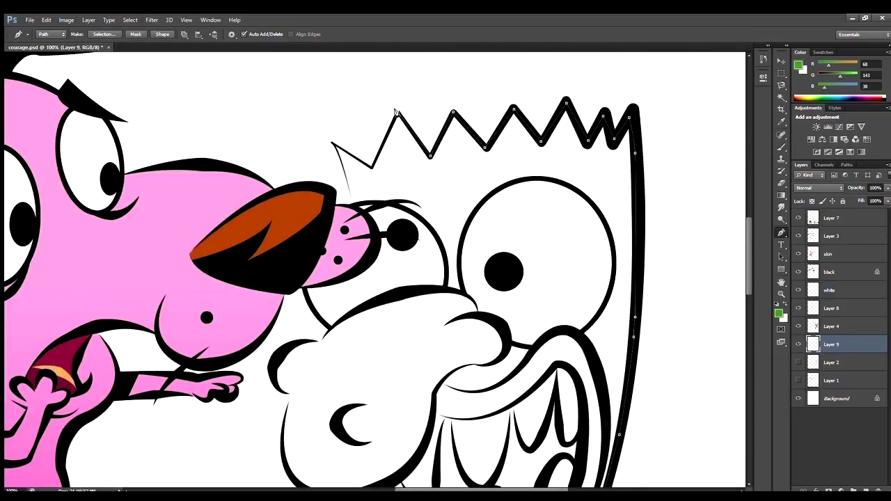
scroll(351, 207, "down", 5)
key("alt+BackSpace")
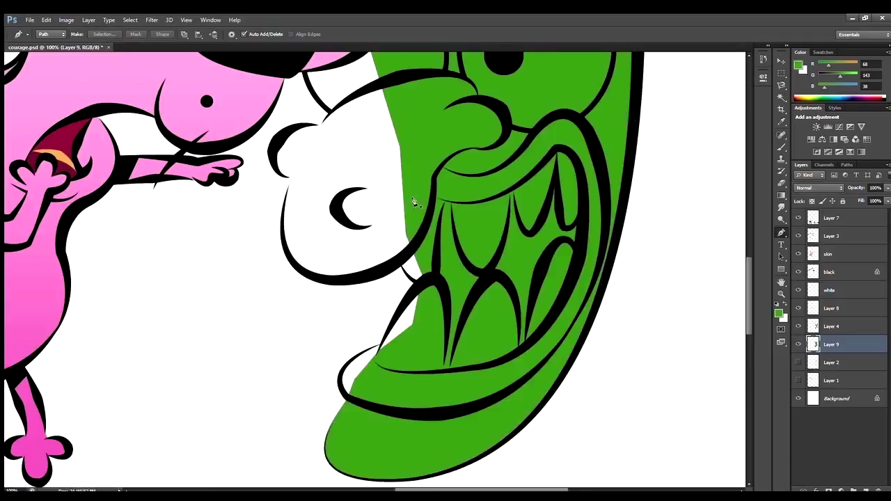
Colour the masked character's mouth and lips lime green with pale highlights, and its bulbous nose purple, RGB 166, 28, 137.
key("ctrl+minus")
key("x")
key("ctrl+plus")
left_click(332, 329)
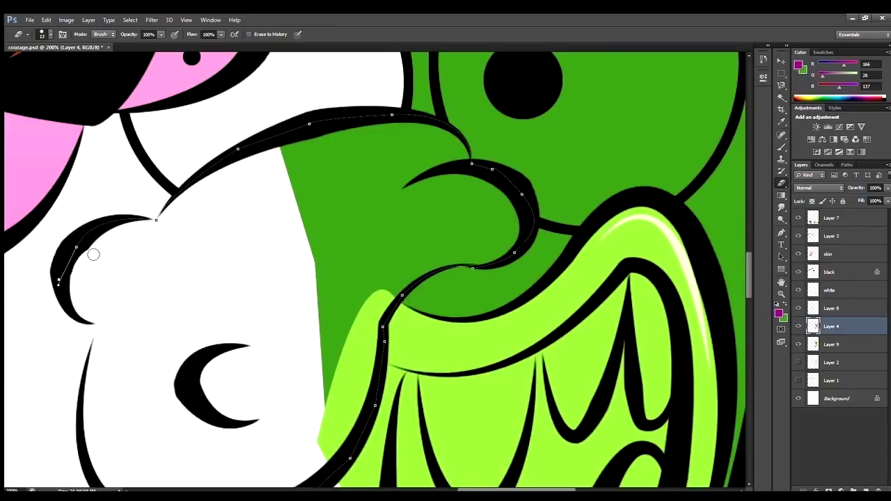
key("alt+bracketleft")
key("p")
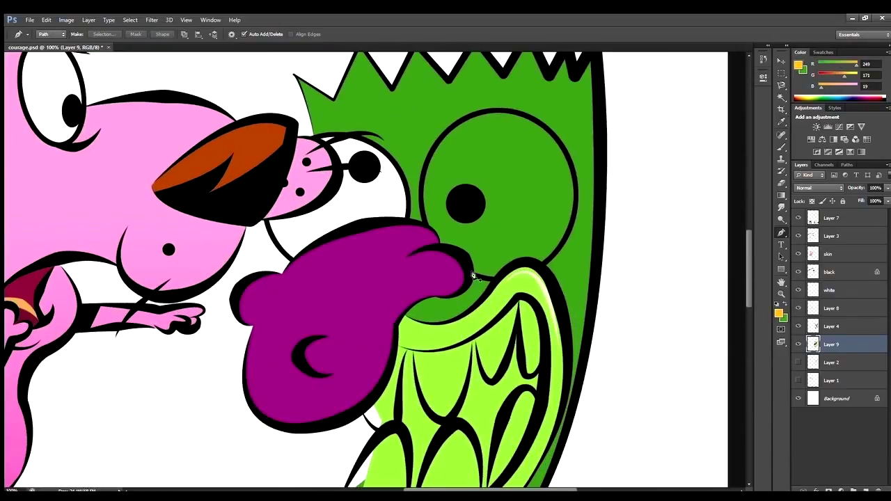
Trace the masked character's large unobstructed eye and fill it yellow, RGB 249, 171, 19, on Layer 9.
left_click(474, 274)
left_click(508, 269)
left_click(519, 263)
left_click(530, 263)
left_click(541, 266)
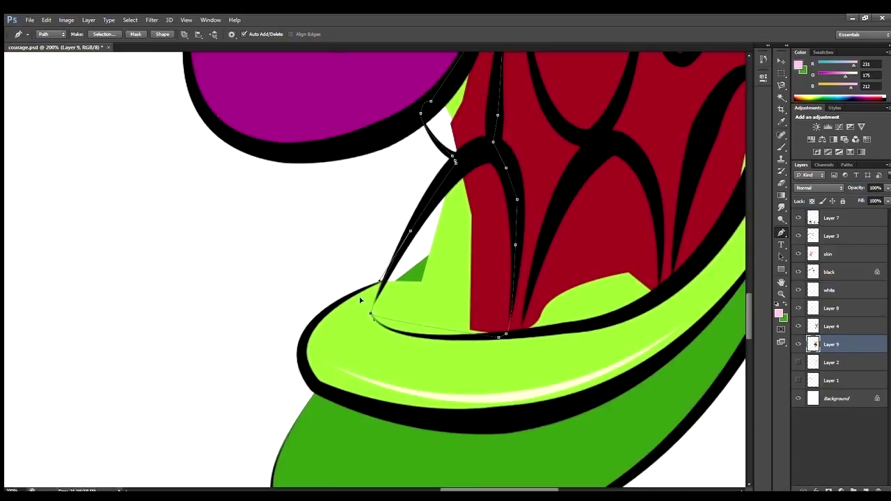
Fill the traced front teeth of the masked character with light pink, RGB 231, 175, 212.
key("ctrl+Return")
key("alt+BackSpace")
key("ctrl+d")
Trace the lower tooth beside the front teeth and fill it with the same light pink.
left_click(552, 215)
left_click_drag(522, 333, 537, 333)
left_click(552, 215)
key("ctrl+Return")
key("alt+BackSpace")
key("ctrl+d")
scroll(475, 270, "right", 5)
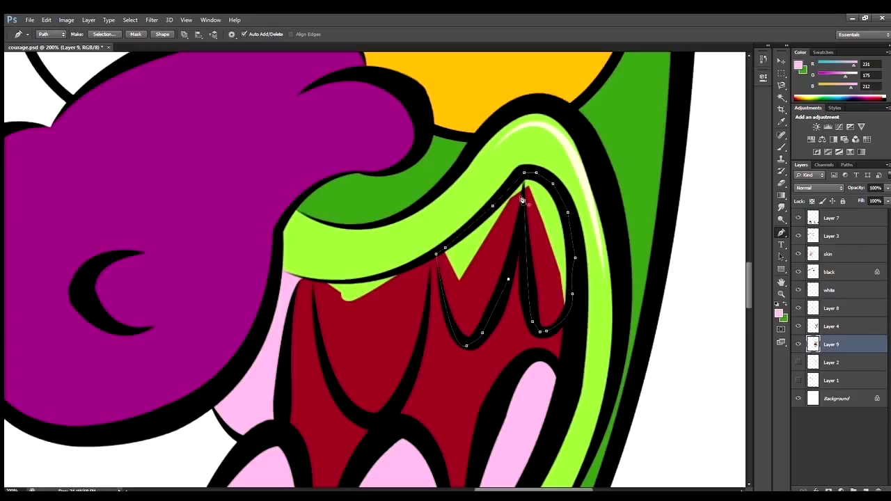
Fill the masked character's traced upper teeth with light pink, RGB 231, 175, 212.
left_click(519, 203)
key("ctrl+Return")
key("alt+BackSpace")
key("ctrl+d")
left_click(421, 260)
key("ctrl+Return")
key("alt+BackSpace")
key("ctrl+d")
Touch up the masked character's lips with lime green, RGB 149, 212, 63, and add a new layer above Layer 9.
key("ctrl+plus")
key("b")
left_click(246, 260, "alt")
key("ctrl+minus")
key("ctrl+minus")
key("ctrl+minus")
key("ctrl+minus")
key("ctrl+minus")
key("ctrl+shift+alt+n")
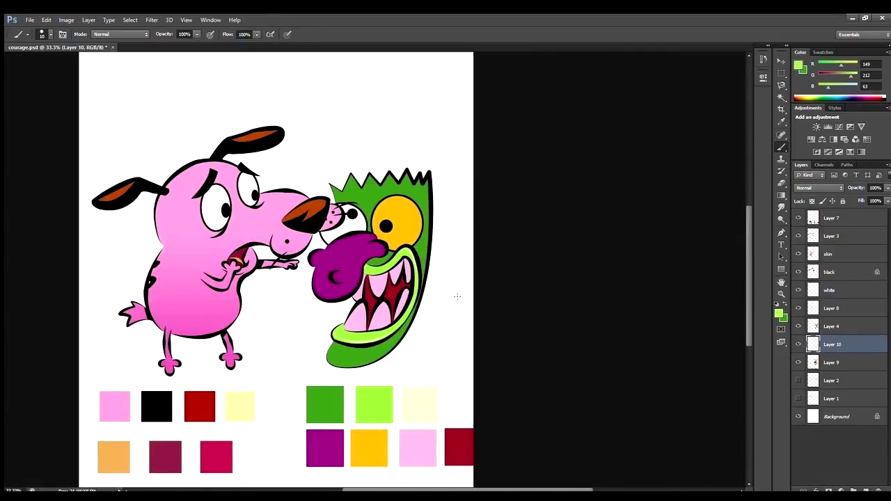
Try a black circle at 40% layer opacity as shading over the masked character's large yellow eye.
key("ctrl+plus")
key("ctrl+plus")
key("m")
key("x")
left_click_drag(400, 185, 448, 234)
key("alt+BackSpace")
key("4")
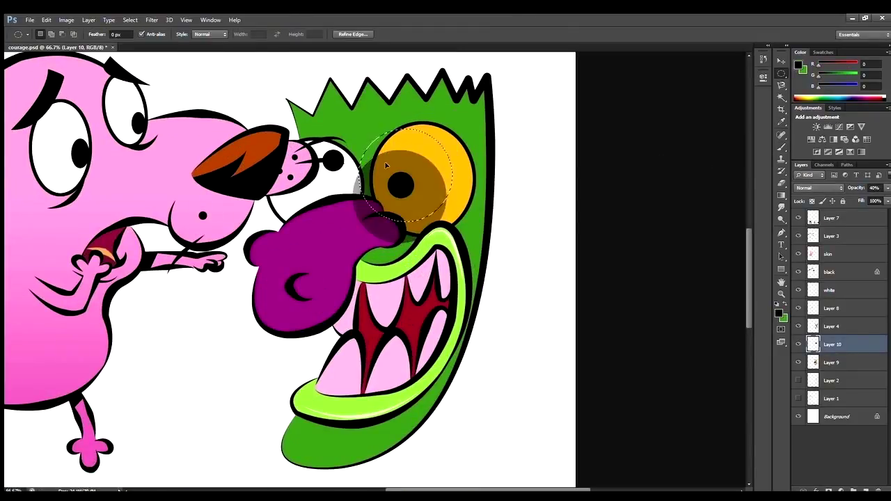
key("ctrl+alt+z")
key("ctrl+alt+z")
Try shading the large yellow eye with concentric black rings at 60% layer opacity, trimmed to the eye's outline.
key("6")
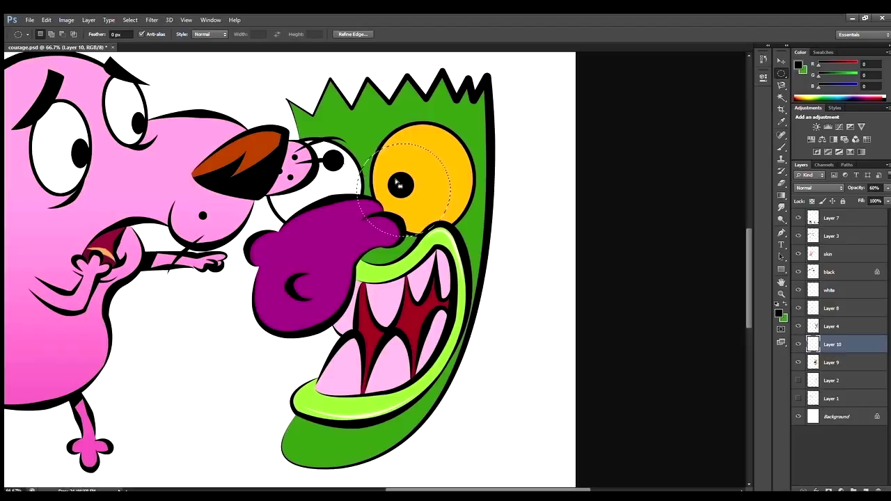
key("alt+BackSpace")
left_click_drag(401, 188, 391, 199)
key("Delete")
key("ctrl+d")
key("p")
left_click(402, 128)
mouse_move(448, 226)
left_mouse_down()
mouse_move(417, 293)
mouse_move(452, 224)
left_mouse_up()
left_click_drag(438, 111, 462, 170)
key("b")
key("Return")
key("e")
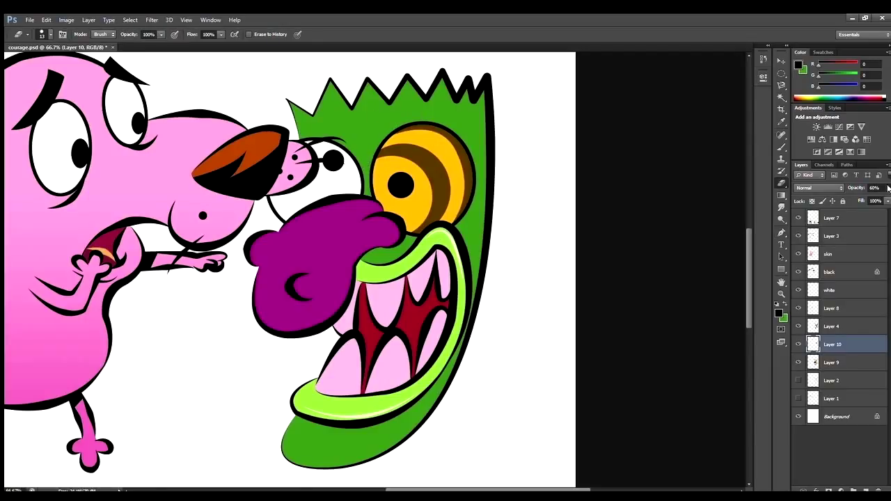
key("ctrl+minus")
key("ctrl+plus")
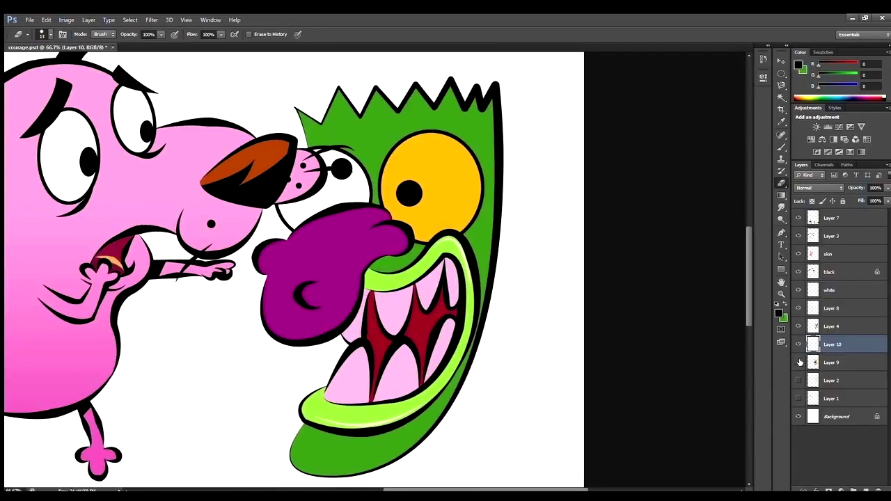
Trace the large eye, fill it black on Layer 10 at 100% opacity, and cut out a circle around its pupil.
key("p")
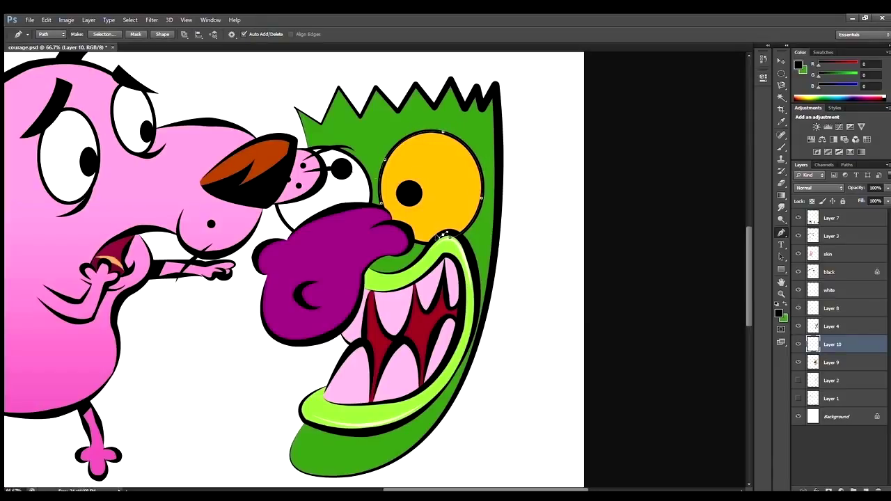
key("ctrl+Return")
key("alt+BackSpace")
key("ctrl+d")
key("m")
key("3")
key("2")
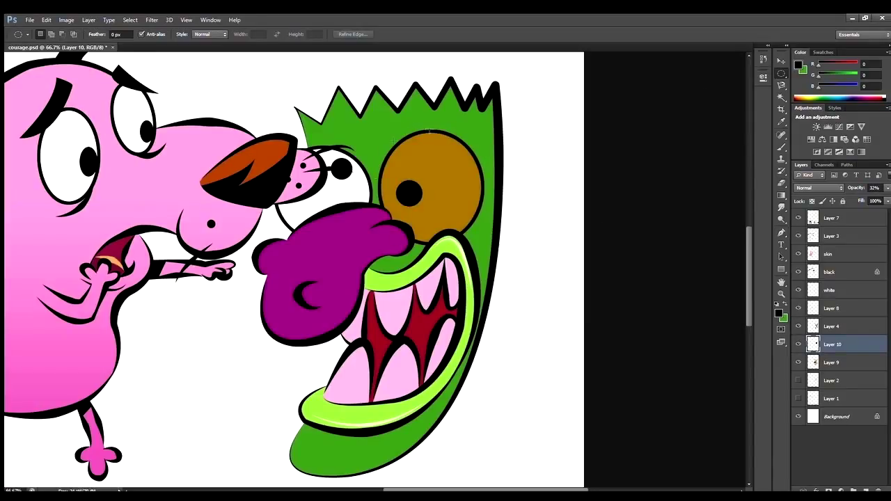
key("Delete")
key("ctrl+d")
key("0")
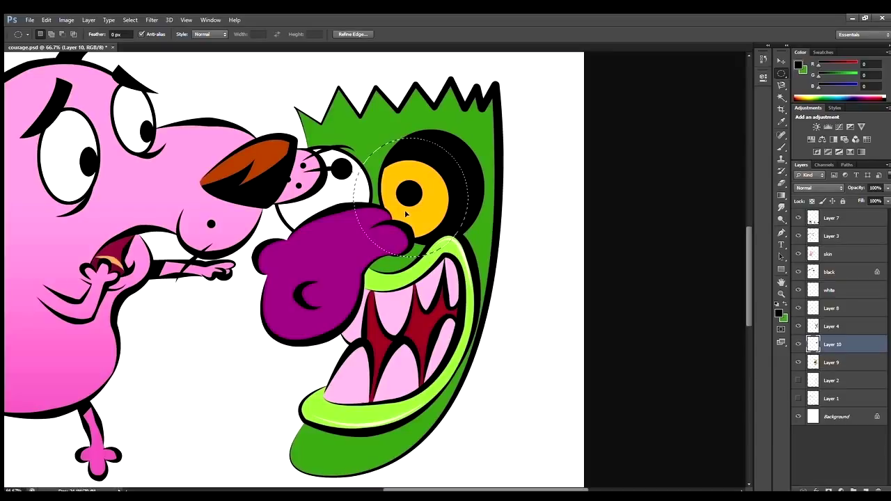
Stroke a larger circle around the cut-out with the eye's yellow, RGB 249, 171, 19.
left_click_drag(394, 152, 418, 164)
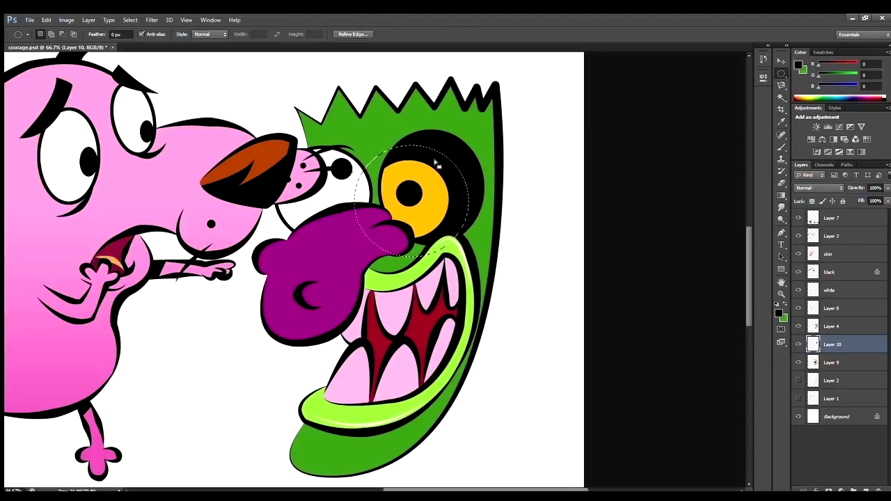
key("i")
left_click(439, 211)
key("m")
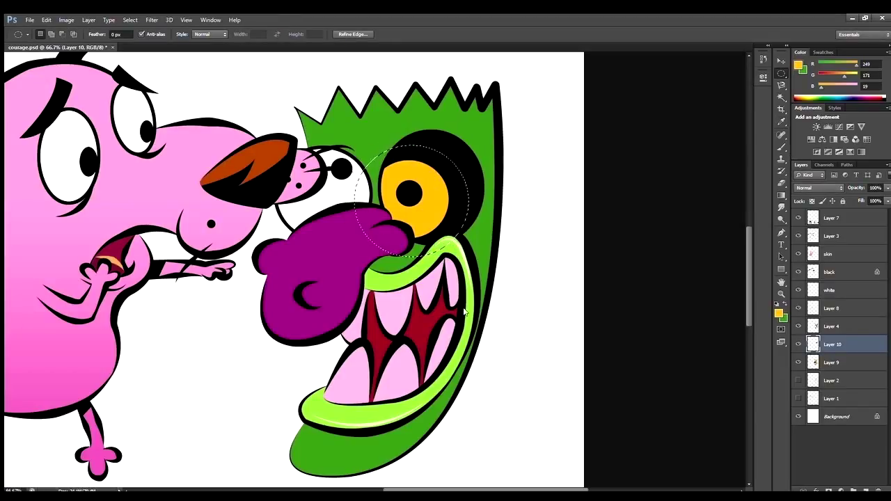
key("Return")
key("ctrl+d")
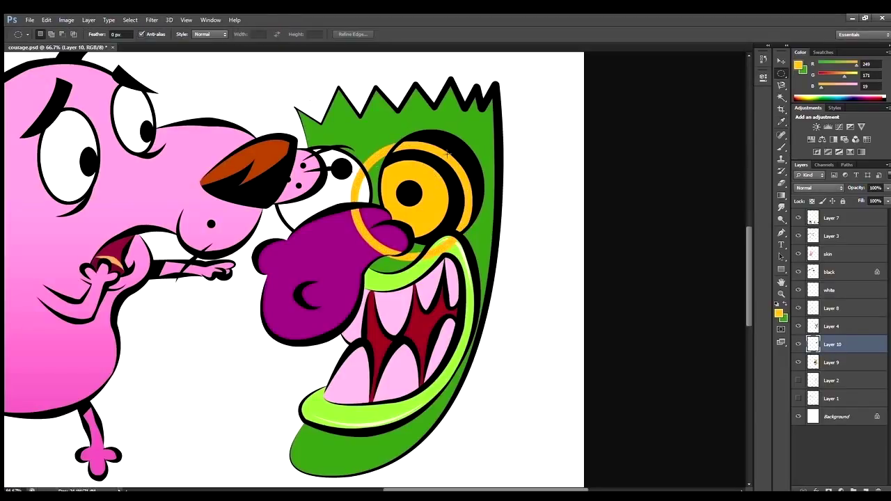
Widen the yellow ring along the large eye's outer side and touch up its edges with the same yellow.
key("p")
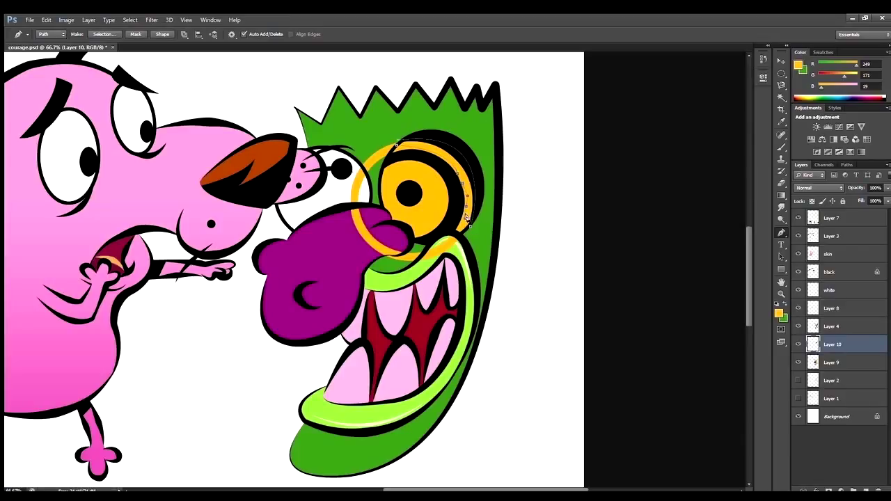
key("ctrl+plus")
key("ctrl+plus")
key("b")
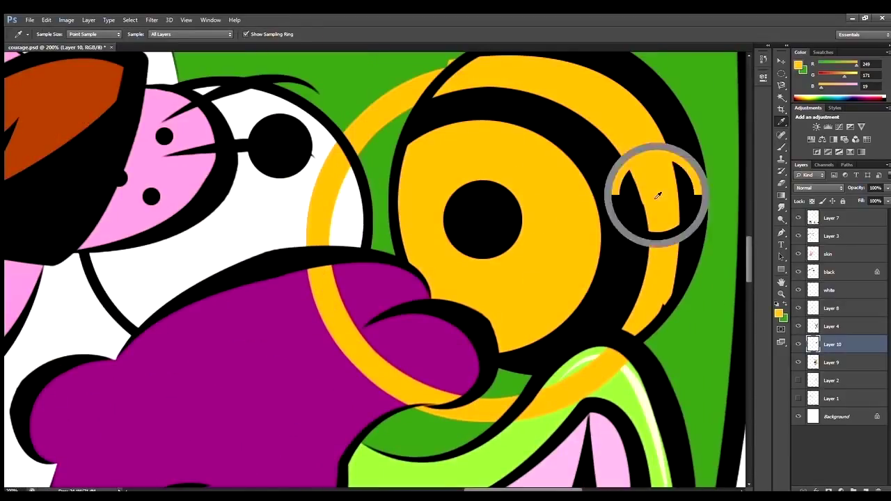
key("ctrl+0")
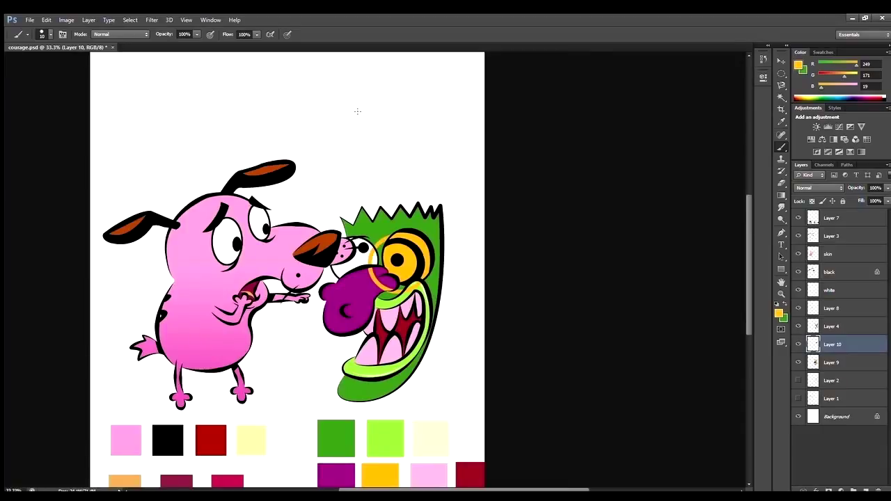
Trace the yellow ring's overflow beyond the large eye's outline and remove it from Layer 10.
key("ctrl+plus")
key("ctrl+plus")
key("ctrl+plus")
key("d")
key("x")
key("p")
left_click(437, 160)
left_click(405, 226)
left_click_drag(408, 261, 407, 272)
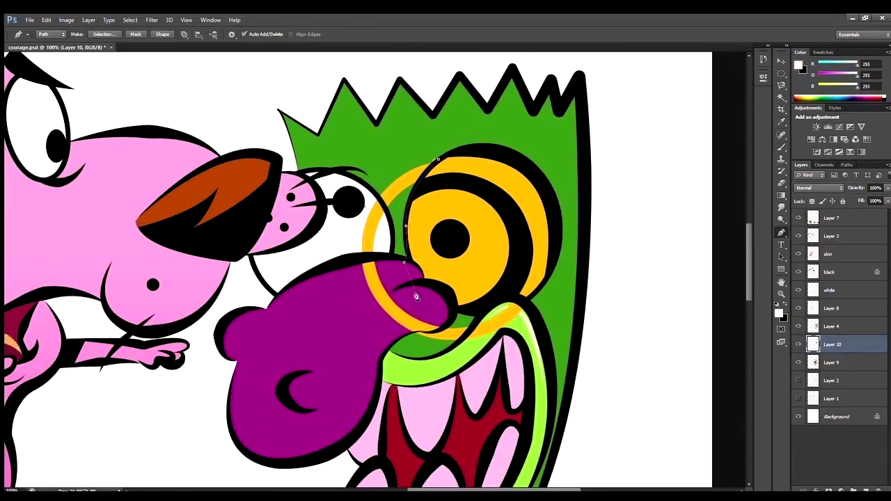
key("ctrl+Return")
key("ctrl+0")
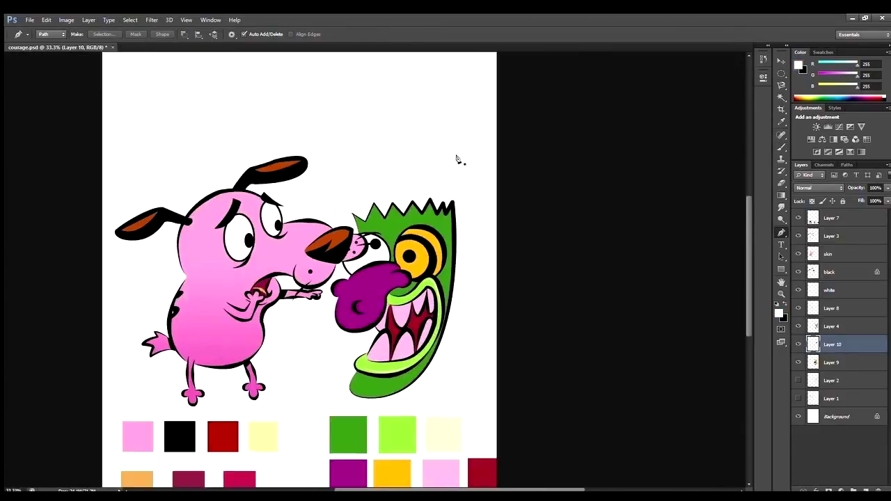
Add white oval highlights to the characters' pupils on a new layer above Layer 3, with the colour swatches hidden.
key("ctrl+plus")
left_click(832, 235)
key("ctrl+shift+alt+n")
key("m")
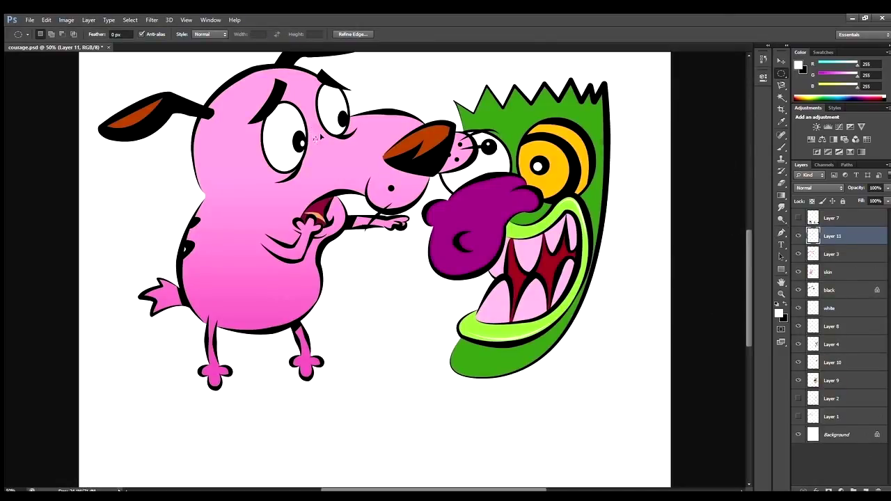
key("ctrl+minus")
key("ctrl+minus")
key("ctrl+plus")
scroll(466, 155, "down", 1)
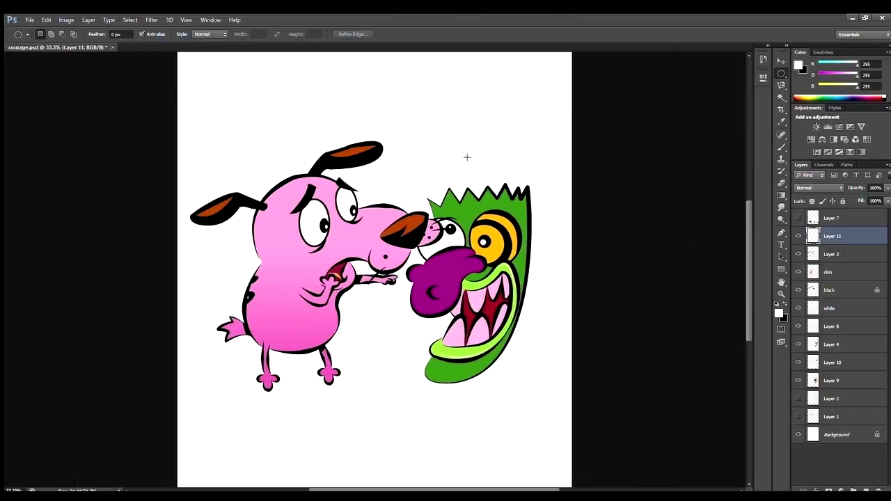
Draw flat elliptical ground shadows beneath the dog and the masked character with a black-to-transparent gradient on a new bottom layer.
key("ctrl+minus")
key("alt+comma")
key("ctrl+shift+alt+n")
key("d")
key("g")
left_click_drag(319, 357, 319, 366)
key("m")
left_click_drag(390, 355, 475, 368)
key("g")
left_click_drag(432, 356, 432, 367)
Paste the checker pattern, crop it to a two-row band spanning the page above the characters, and set its opacity to 54%.
key("ctrl+v")
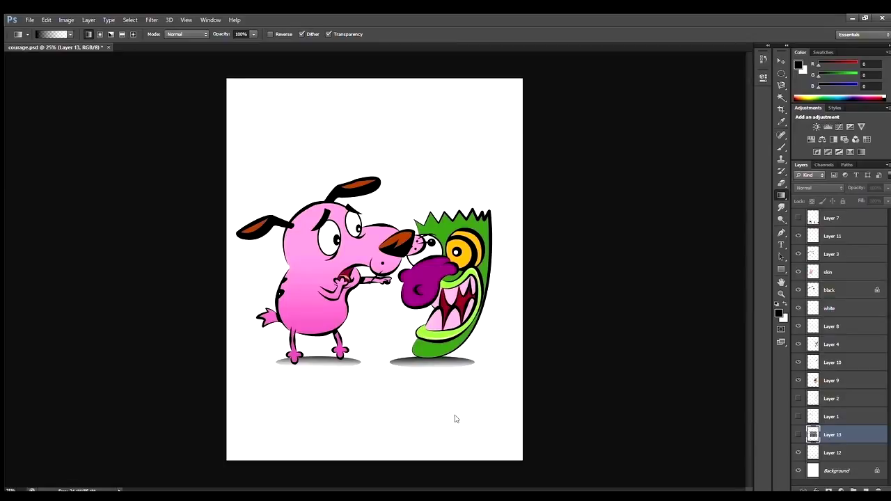
key("v")
key("ctrl+plus")
key("m")
key("ctrl+plus")
left_click_drag(185, 112, 586, 186)
key("ctrl+shift+i")
key("Delete")
key("ctrl+d")
key("ctrl+minus")
key("ctrl+t")
left_click_drag(465, 125, 547, 132)
key("Return")
type("54")
key("Return")
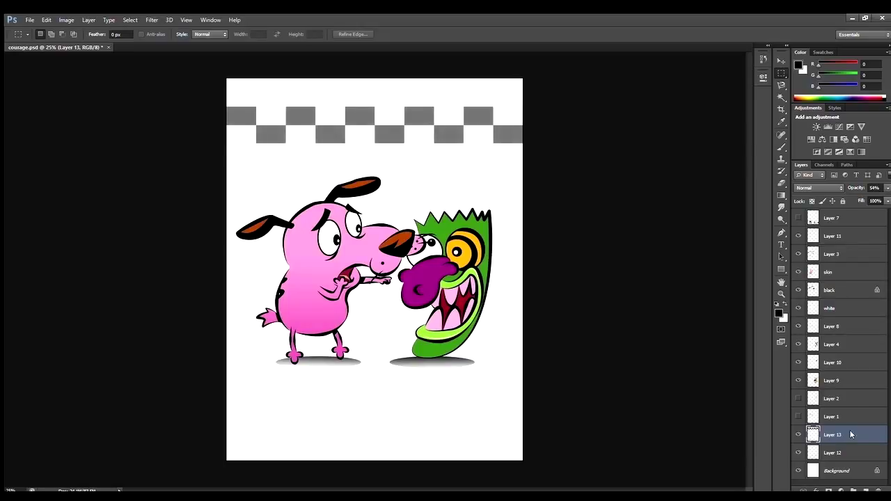
Duplicate the checker band, place the copy below the characters, and shift the upper band slightly down.
key("ctrl+j")
key("v")
mouse_move(388, 125)
left_mouse_down()
mouse_move(388, 401)
mouse_move(388, 139)
left_mouse_up()
left_click(387, 124, "ctrl")
key("ctrl+plus")
key("ctrl+minus")
Add the 100 pt BadaBoom BB heading "TO TOUCH" over the upper checker band.
left_click(874, 489)
left_click(781, 244)
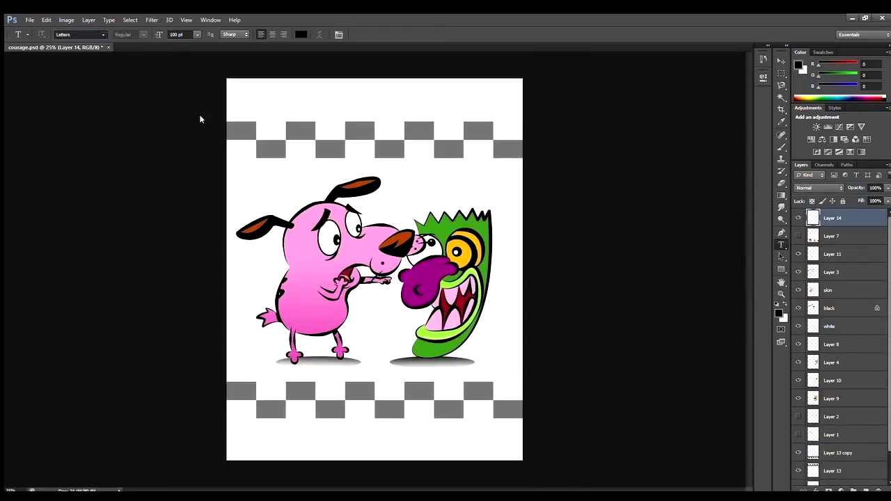
left_click(294, 134)
type("TO TOUCH")
Add the caption line "OR NOT TO" over the lower checker band.
left_click(303, 404)
type("OR NOT TO")
key("Return")
type("TOUCH")
key("BackSpace")
key("BackSpace")
key("BackSpace")
key("BackSpace")
key("BackSpace")
key("BackSpace")
Add the word "TOUCH" as a separate line beneath "OR NOT TO" and select both lower text layers.
left_click(827, 243)
left_click(317, 449)
type("TOUCH")
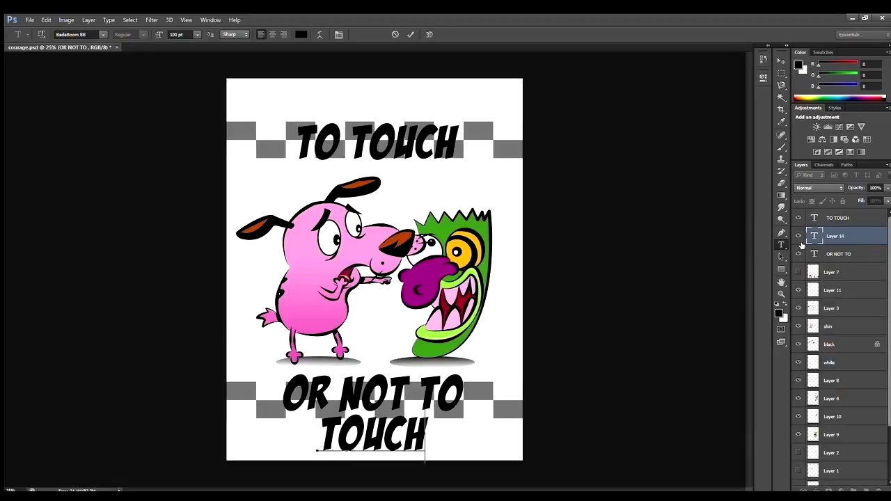
left_click(835, 254, "shift")
key("v")
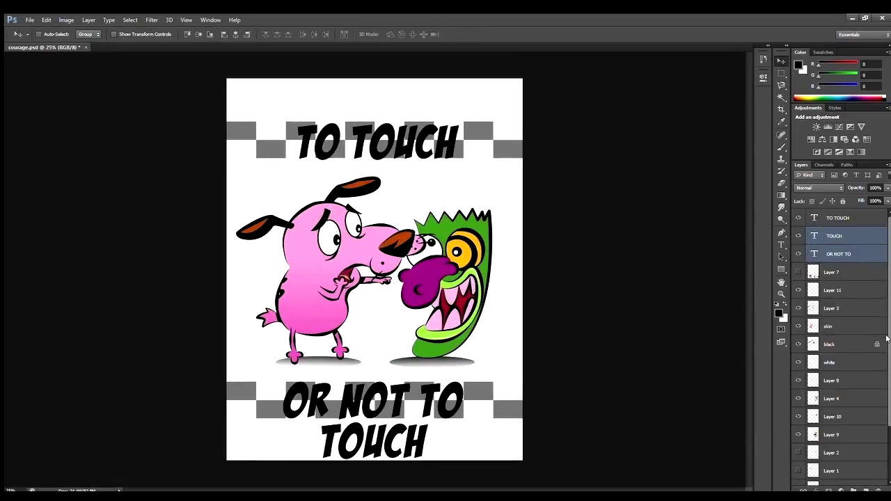
Add a new layer between Layer 3 and skin, and select both characters along their outlines with the Magnetic Lasso.
left_click(832, 290)
key("ctrl+plus")
left_click(816, 306)
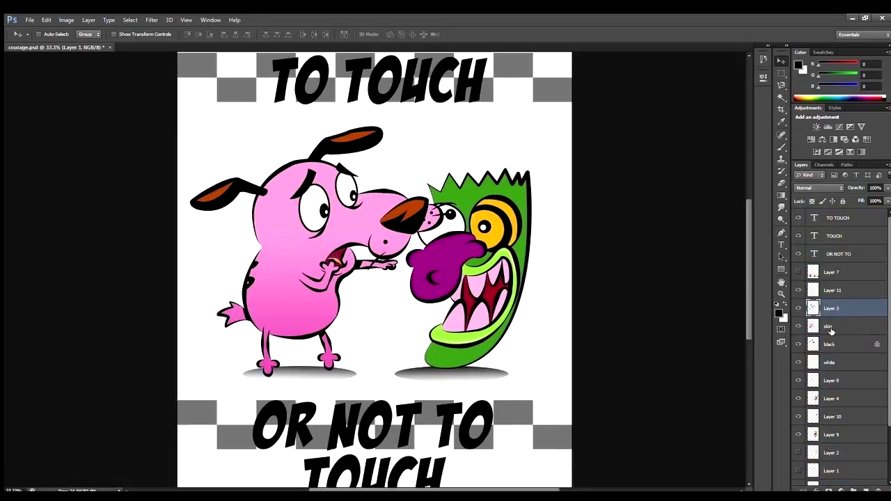
left_click(865, 489)
key("l")
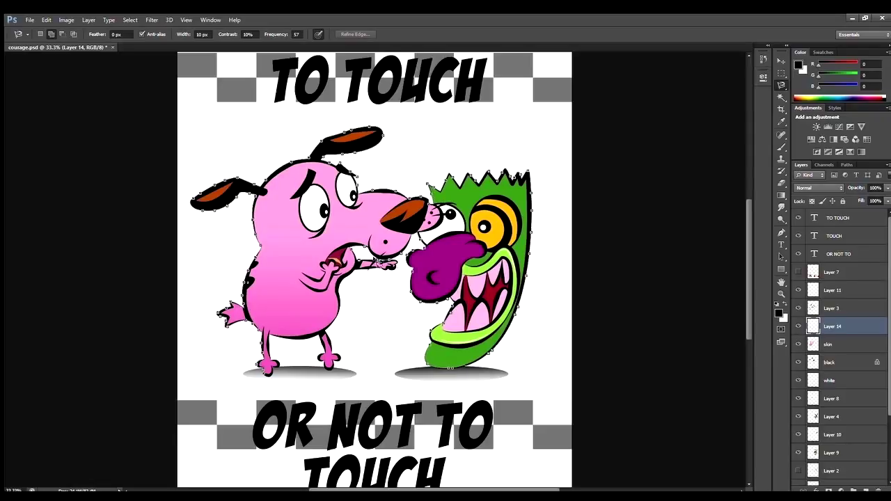
left_click(276, 376)
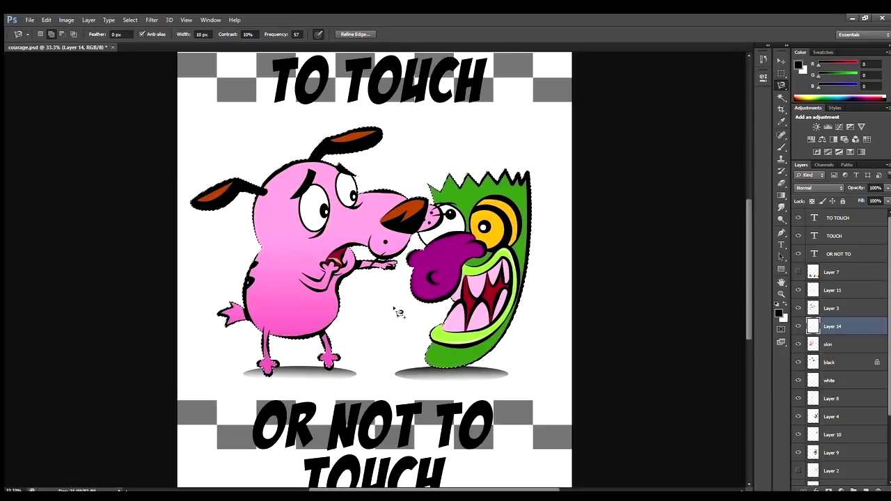
Fill the selected characters on Layer 14 with a vertical blue, red and cyan gradient.
key("g")
key("ctrl+minus")
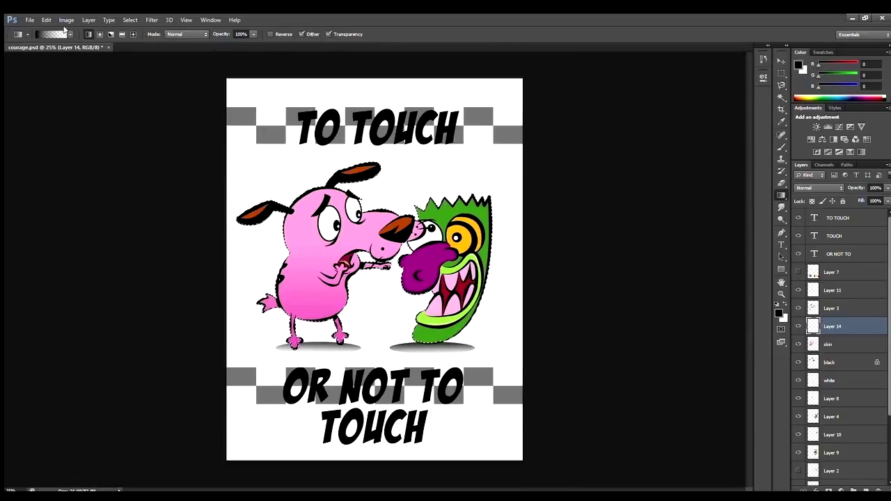
key("i")
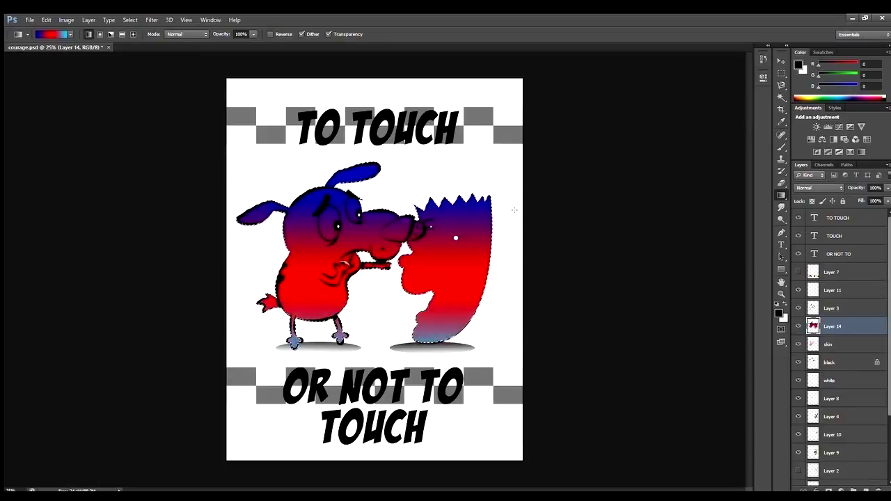
key("ctrl+z")
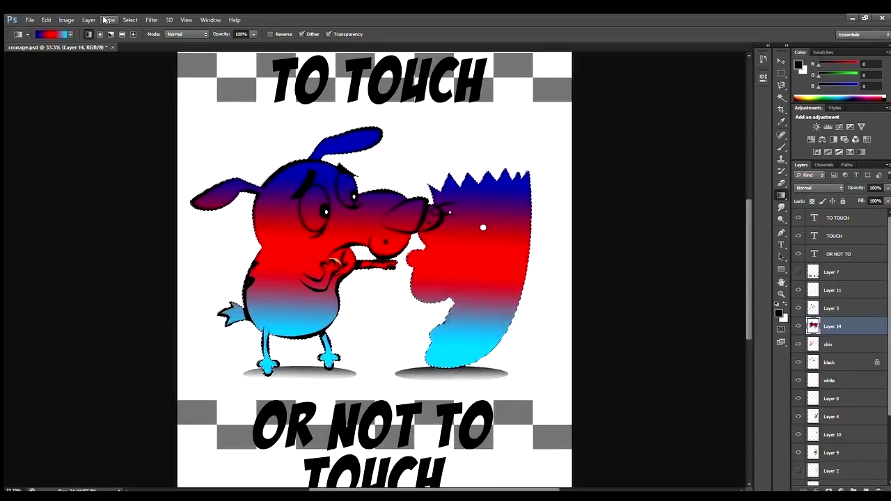
Trace the boundary between the dog's snout and the mask, and separate the mask's gradient onto Layer 15 below Layer 4.
key("ctrl+plus")
key("p")
left_click(449, 167)
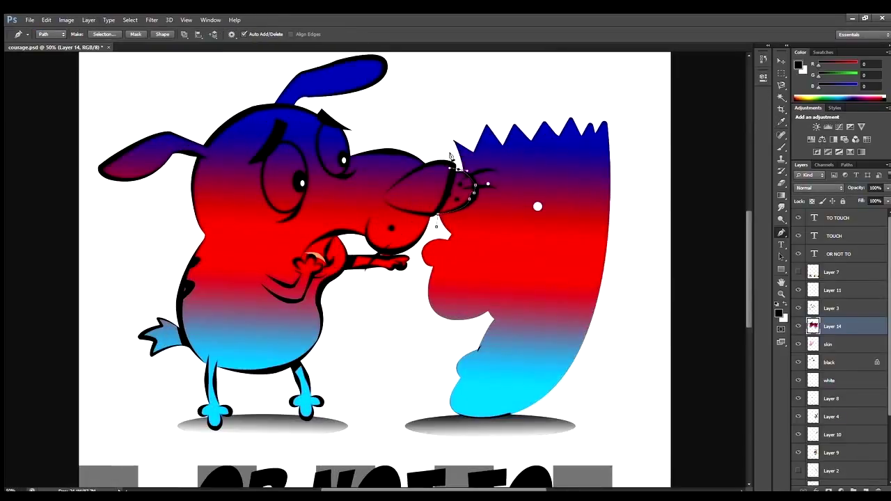
key("ctrl+Return")
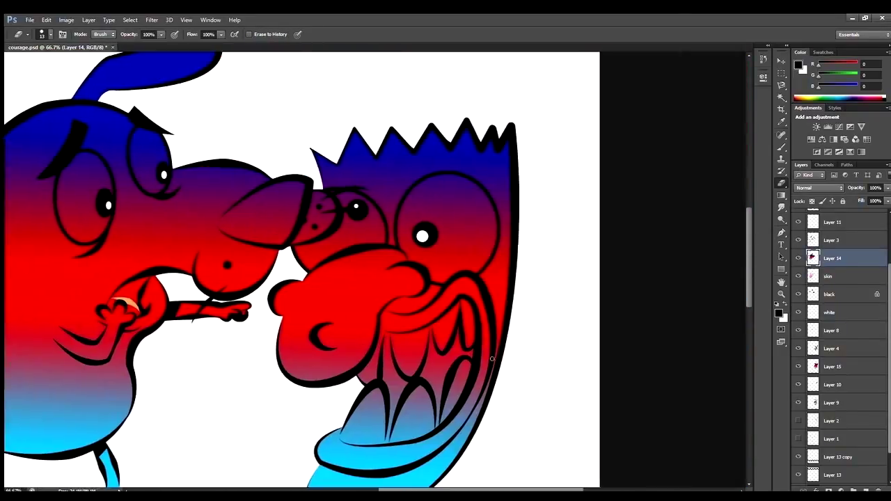
Clean the gradient's edges around the mask's lips, and blend the gradient overlays in Screen mode at 27% opacity.
key("ctrl+plus")
key("ctrl+plus")
left_click_drag(749, 247, 748, 230)
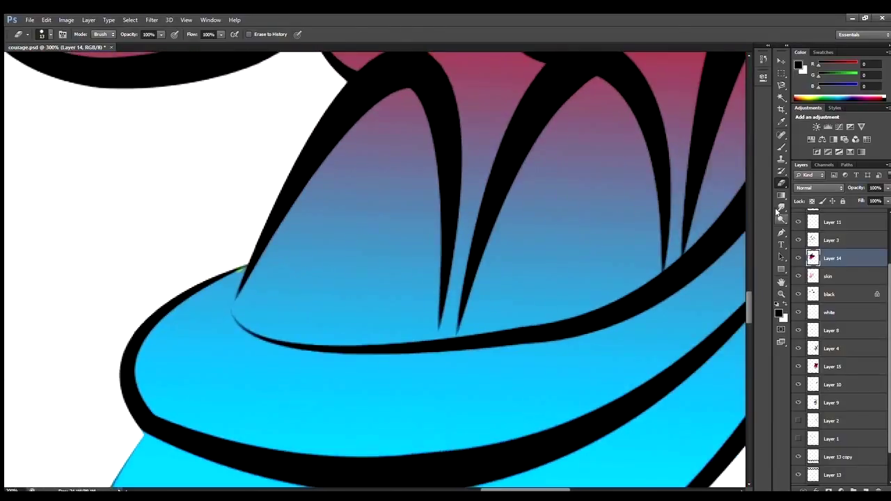
left_click(238, 263, "ctrl")
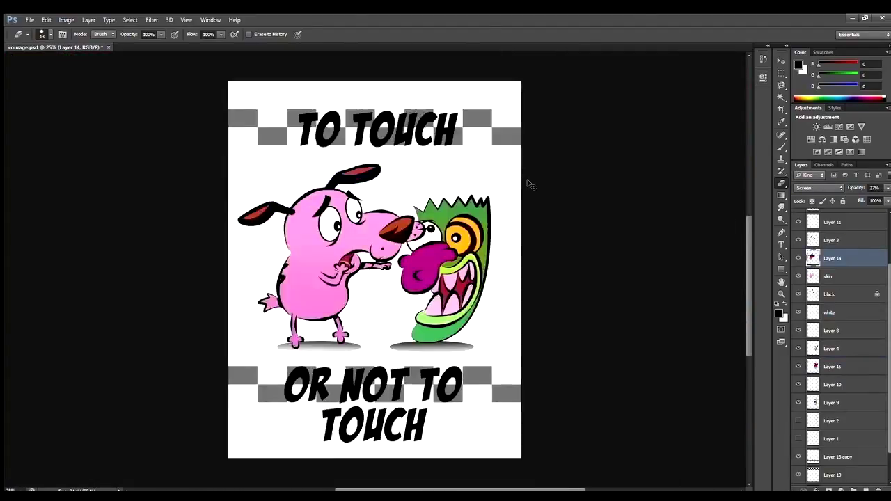
Check the artwork for transparent gaps with the background hidden and paint them white on the white layer.
scroll(338, 289, "up", 6)
key("alt+bracketleft")
key("alt+bracketleft")
key("alt+bracketleft")
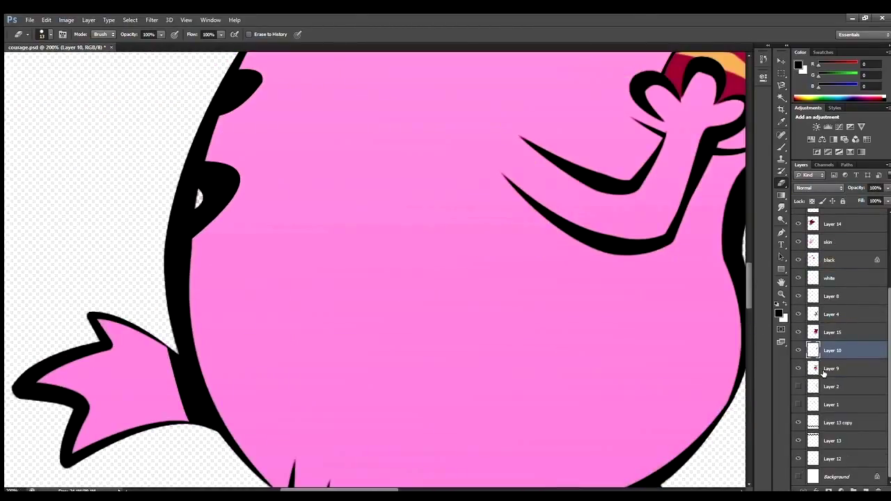
key("b")
key("x")
key("ctrl+0")
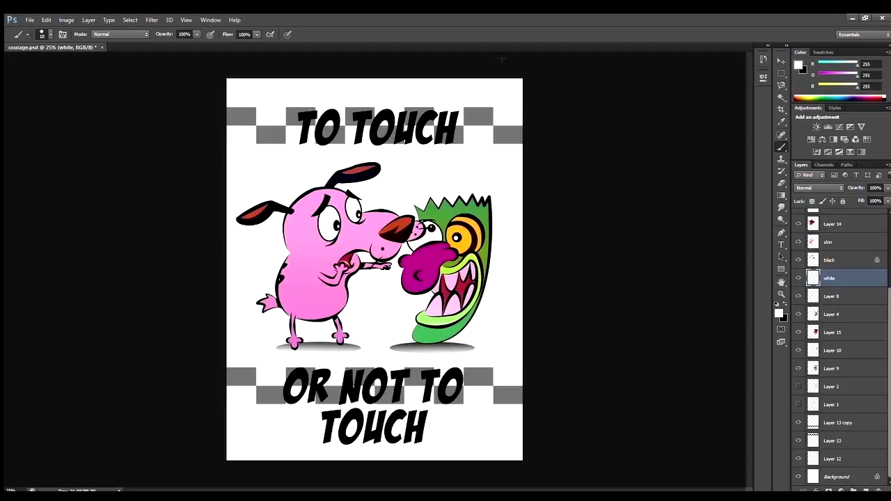
Add a new layer and stamp a white logo watermark at five spots across the dog and the mask.
key("ctrl+shift+alt+n")
key("ctrl+plus")
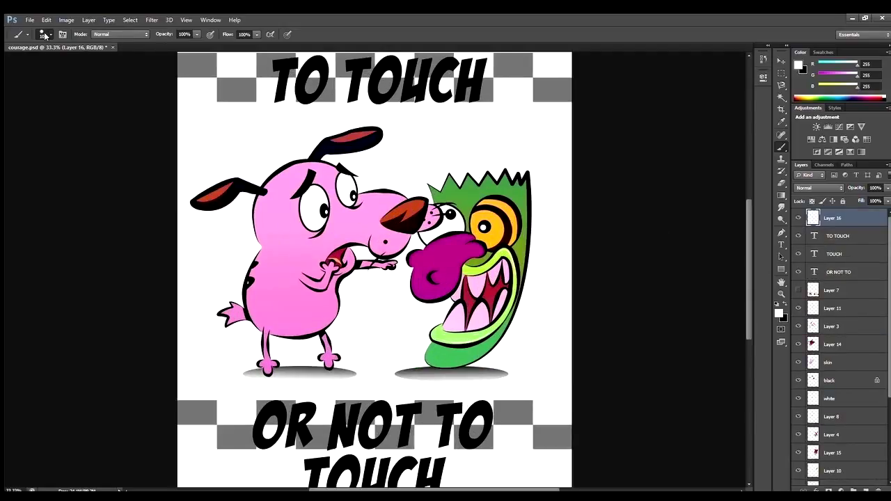
left_click(391, 198)
left_click(249, 313)
left_click(463, 357)
left_click(512, 192)
left_click(217, 186)
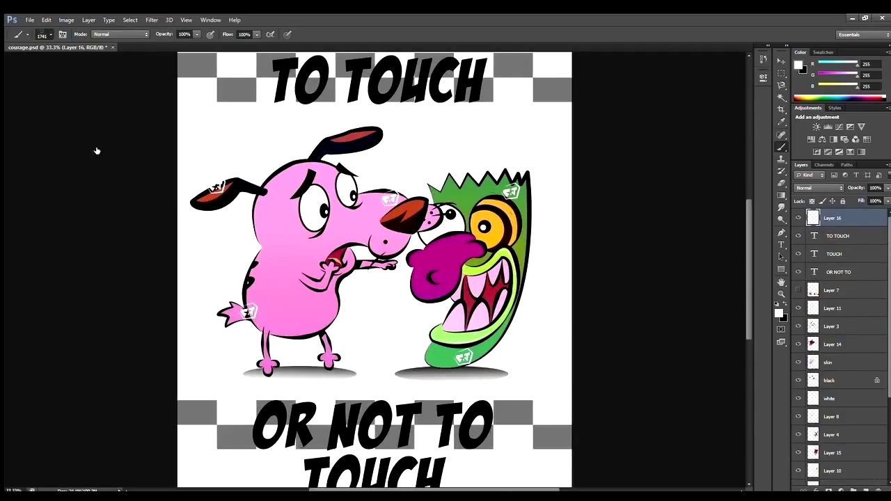
key("ctrl+minus")
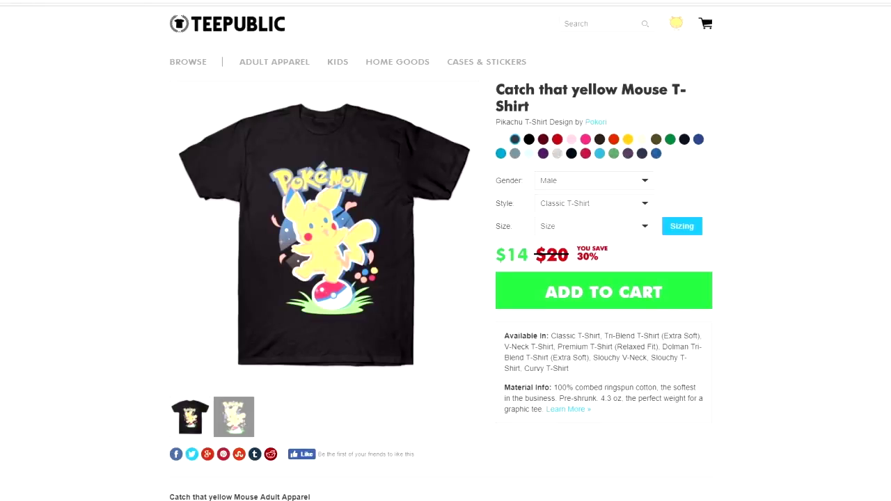
On TeePublic, view the design preview of the Catch that yellow Mouse T-Shirt and examine its available apparel and merchandise.
scroll(441, 253, "down", 2)
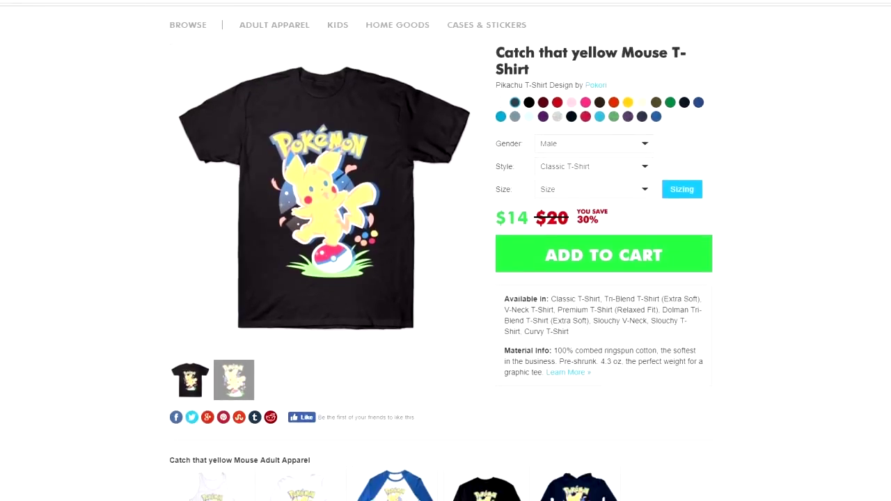
left_click(243, 344)
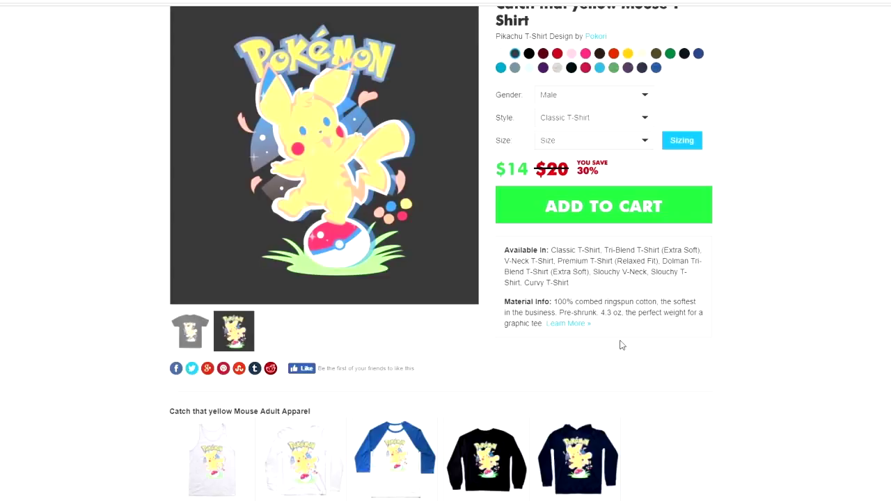
scroll(442, 253, "down", 4)
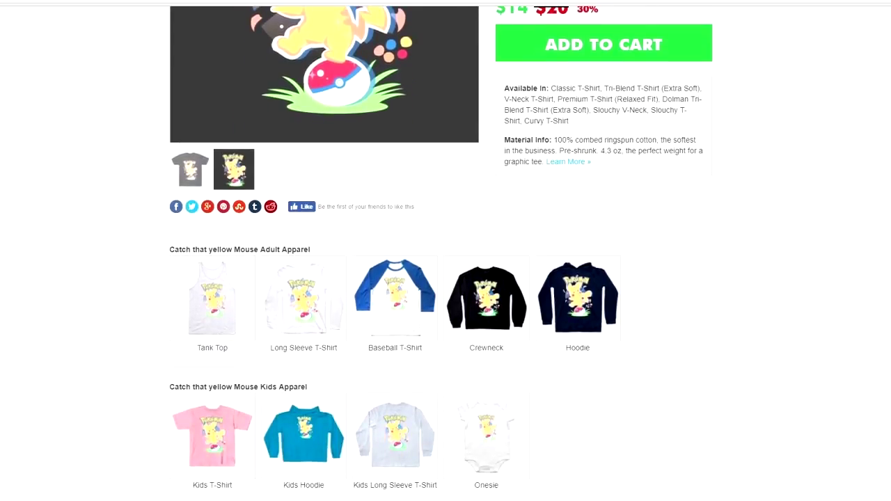
scroll(441, 253, "down", 6)
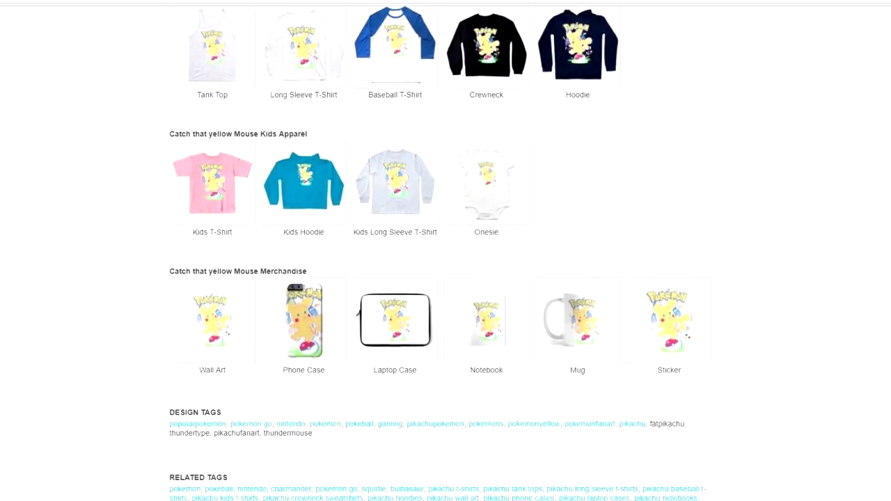
scroll(441, 254, "up", 11)
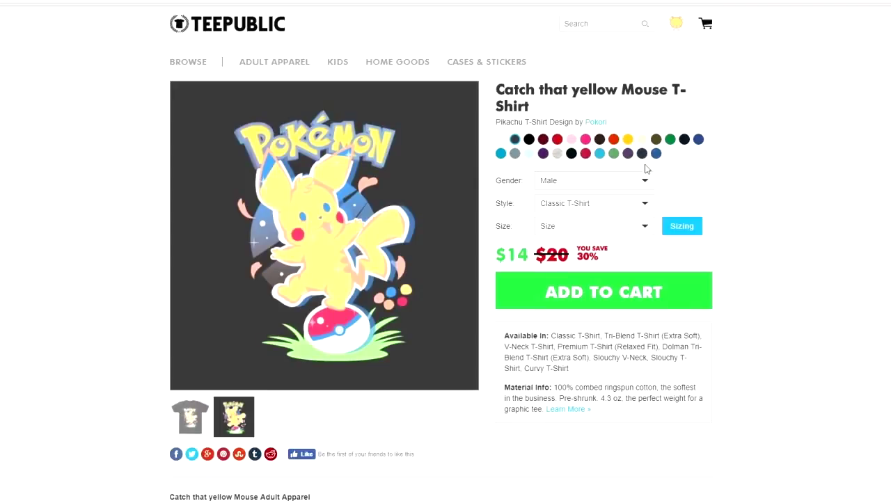
Open the designer's TeePublic store and browse the T-shirt designs on both pages.
mouse_move(673, 61)
left_click(644, 71)
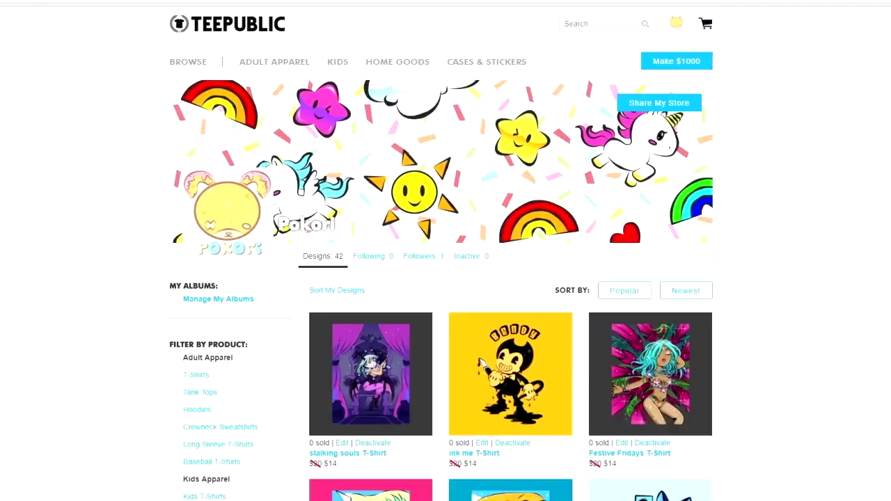
scroll(445, 279, "down", 3)
scroll(445, 278, "down", 10)
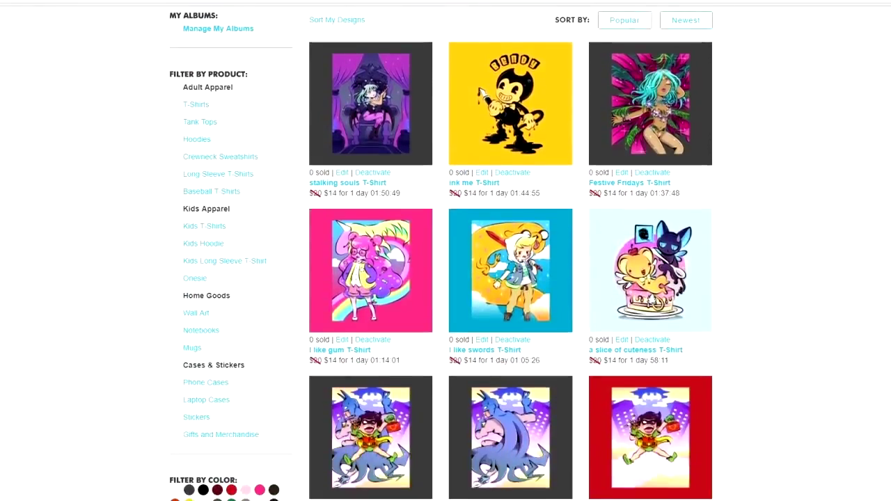
scroll(511, 253, "down", 14)
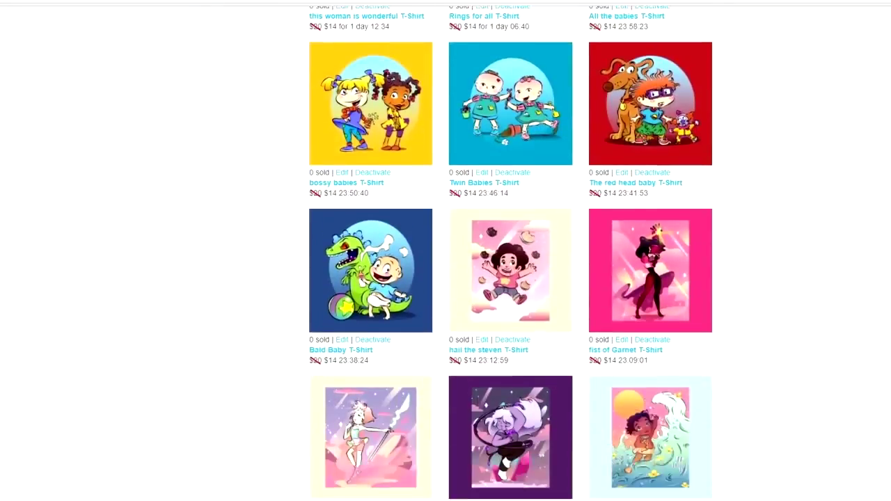
scroll(630, 440, "down", 2)
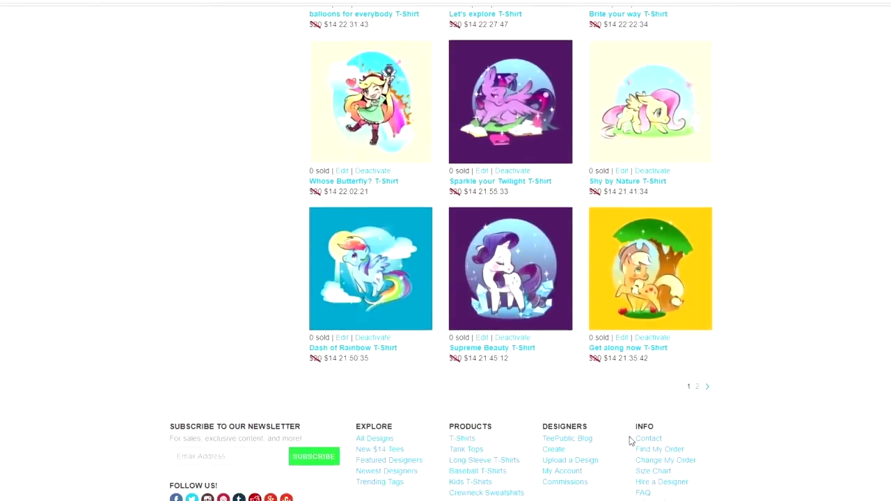
left_click(700, 389)
scroll(700, 391, "down", 3)
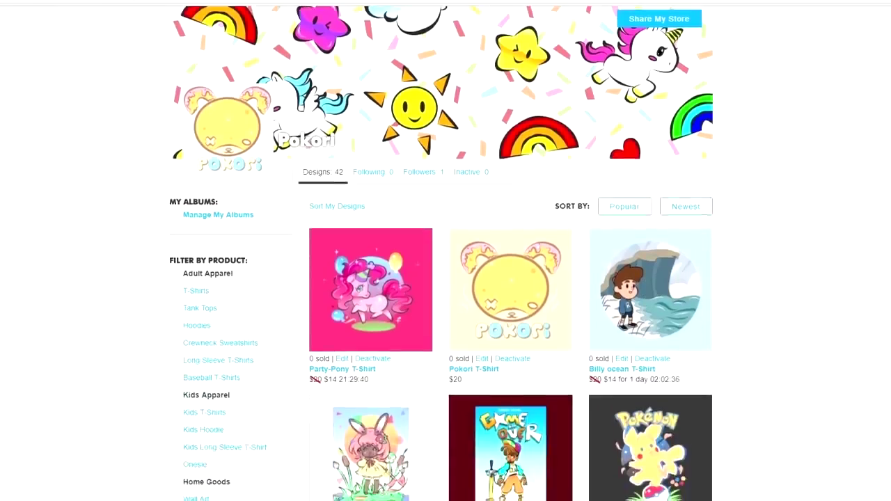
scroll(650, 348, "up", 3)
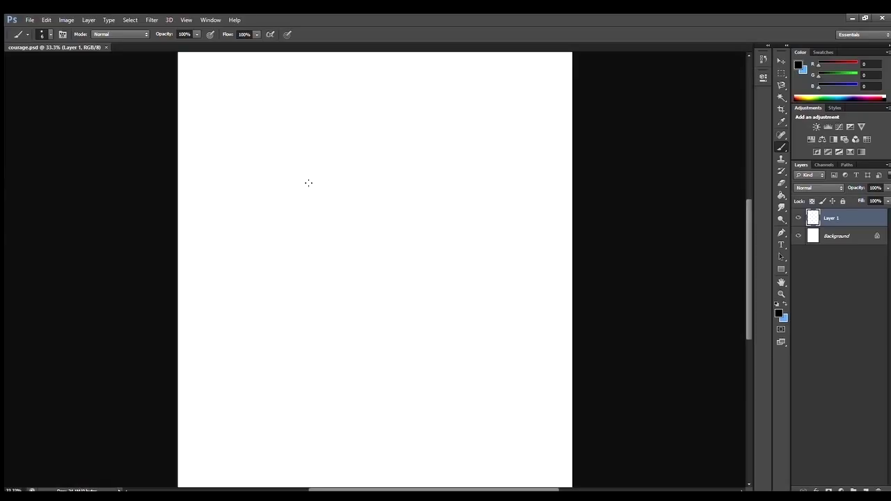
In Photoshop, sketch the dog's rounded head, body, snout and pointed nose in black on Layer 1, erasing stray lines.
mouse_move(327, 217)
left_mouse_down()
mouse_move(378, 167)
mouse_move(411, 199)
mouse_move(374, 148)
mouse_move(404, 181)
left_mouse_up()
key("ctrl+z")
left_click_drag(405, 180, 458, 179)
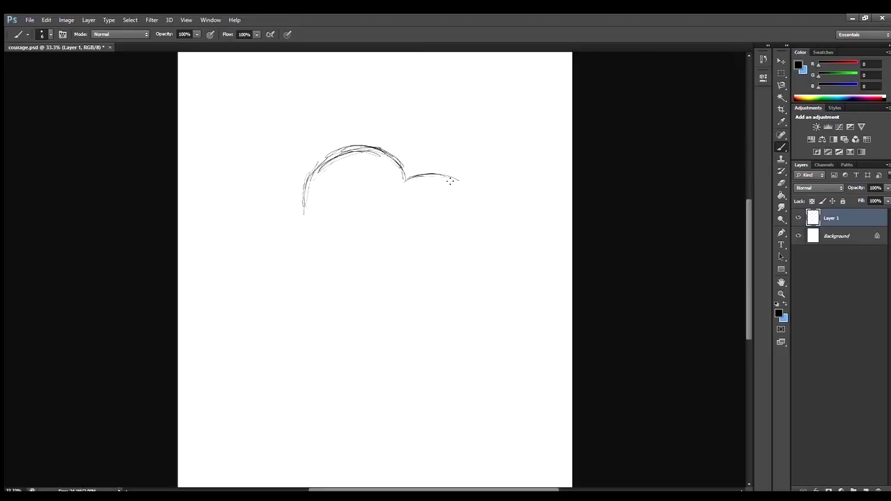
mouse_move(305, 242)
left_mouse_down()
mouse_move(339, 321)
mouse_move(387, 232)
left_mouse_up()
left_click_drag(394, 233, 393, 275)
left_click_drag(438, 200, 478, 184)
mouse_move(421, 220)
left_mouse_down()
mouse_move(367, 242)
mouse_move(409, 256)
left_mouse_up()
key("e")
key("b")
key("e")
mouse_move(393, 241)
left_mouse_down()
mouse_move(402, 263)
mouse_move(367, 240)
left_mouse_up()
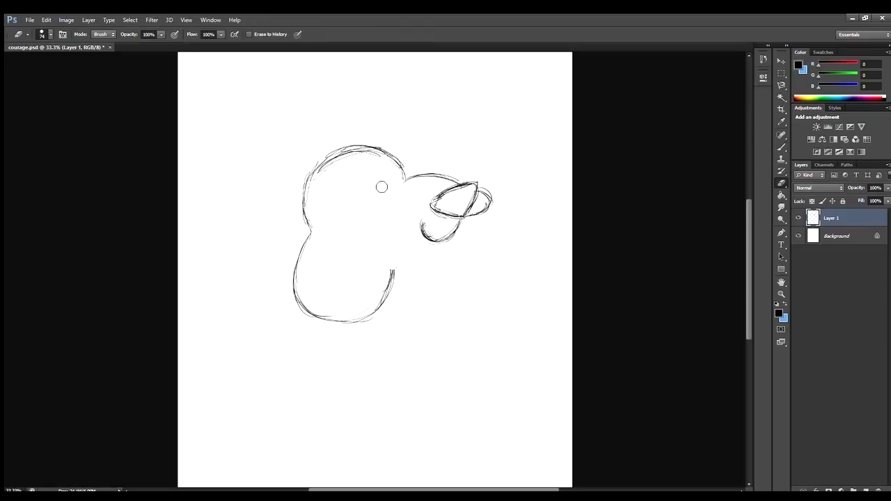
Sketch the dog's two oval eyes, open mouth and chin, and reinforce the lower body outline.
key("b")
left_click_drag(363, 170, 394, 192)
key("ctrl+plus")
left_click_drag(415, 101, 407, 146)
mouse_move(439, 207)
left_mouse_down()
mouse_move(370, 240)
mouse_move(407, 235)
mouse_move(400, 229)
left_mouse_up()
left_click_drag(423, 229, 401, 275)
left_click_drag(254, 281, 379, 338)
Sketch the dog's two bent ears on top of the head and erase the overlapping lines.
mouse_move(233, 110)
left_mouse_down()
mouse_move(249, 139)
mouse_move(284, 131)
left_mouse_up()
key("ctrl+minus")
left_click_drag(387, 125, 431, 111)
key("e")
mouse_move(373, 147)
left_mouse_down()
mouse_move(405, 133)
mouse_move(378, 128)
mouse_move(432, 115)
left_mouse_up()
key("b")
Sketch the dog's hand at its mouth and the start of the outstretched arm, erasing lines inside the hand.
key("ctrl+plus")
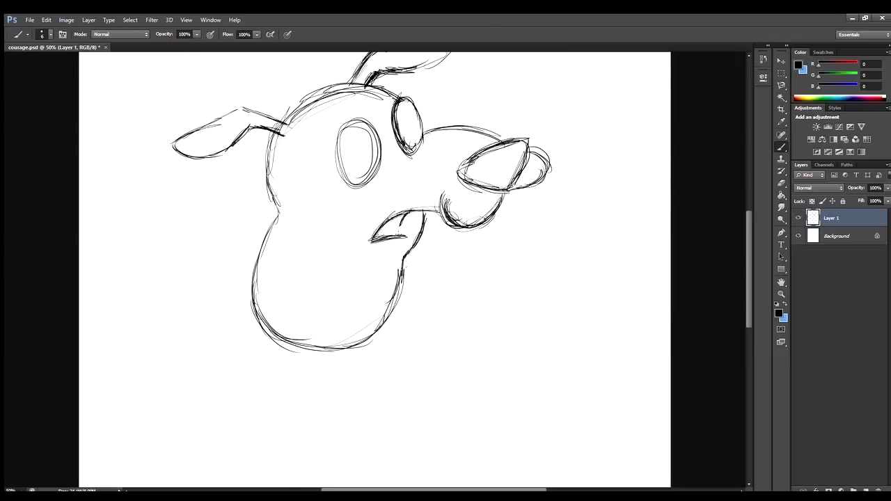
left_click_drag(388, 228, 403, 235)
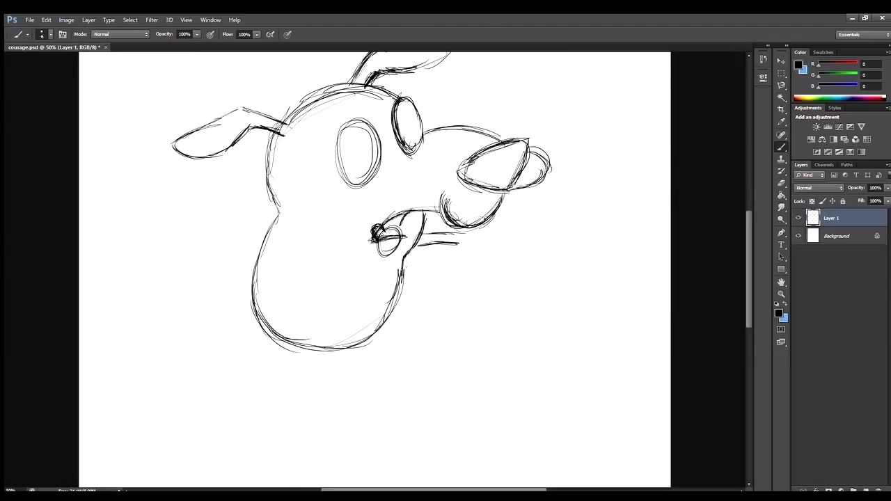
key("ctrl+minus")
key("ctrl+plus")
key("e")
mouse_move(381, 241)
left_mouse_down()
mouse_move(405, 230)
mouse_move(397, 237)
left_mouse_up()
Sketch the dog's bent arm, spiky tail, two legs and paws.
key("ctrl+minus")
key("b")
mouse_move(268, 299)
left_mouse_down()
mouse_move(289, 286)
mouse_move(278, 293)
left_mouse_up()
scroll(372, 324, "down", 3)
key("ctrl+plus")
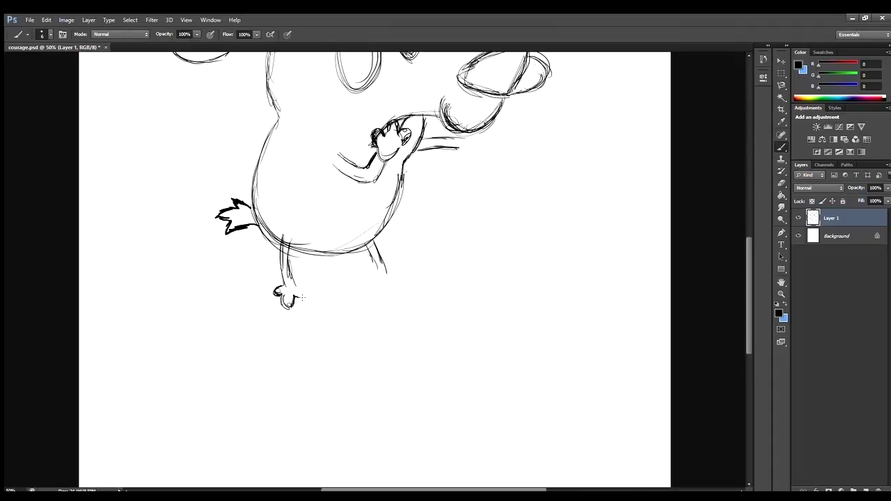
left_click_drag(367, 278, 383, 298)
Add thick worried eyebrows and small pupils to the dog's eyes.
scroll(374, 278, "up", 3)
left_click_drag(359, 152, 327, 195)
left_click_drag(393, 150, 426, 153)
left_click_drag(376, 198, 368, 221)
Sketch the mask's bulbous nose and an eye in front of the dog's snout, and shift the sketch slightly left.
key("ctrl+minus")
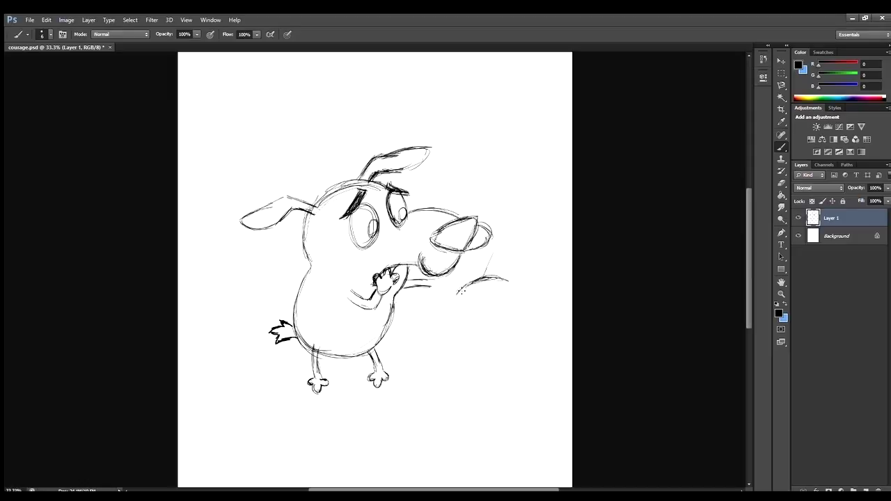
left_click_drag(446, 319, 495, 311)
mouse_move(458, 273)
left_mouse_down()
mouse_move(510, 250)
mouse_move(510, 275)
left_mouse_up()
key("v")
left_click_drag(511, 232, 473, 238)
key("b")
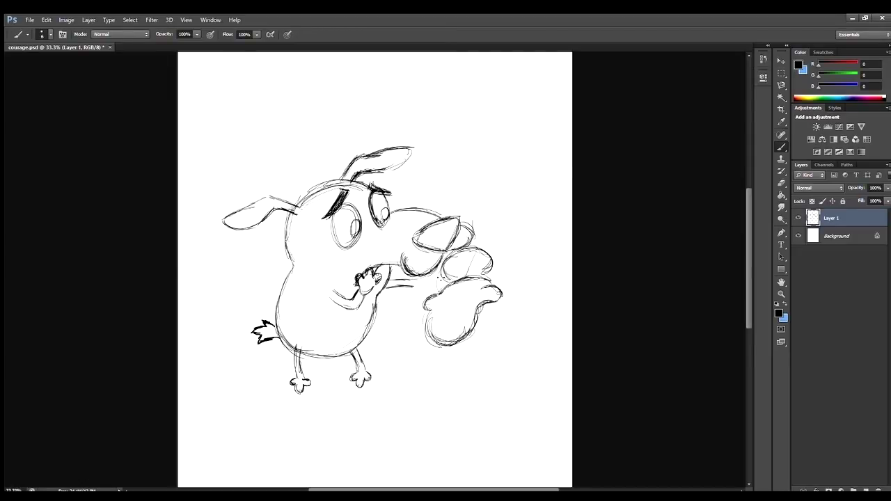
Cut the mask's sketched nose and eye onto a separate Layer 2 and move them slightly away from the dog.
key("l")
key("ctrl+plus")
key("ctrl+plus")
key("ctrl+minus")
key("ctrl+minus")
key("ctrl+x")
key("ctrl+shift+v")
key("ctrl+plus")
key("v")
Sketch the mask's jagged top, long side edge, nostril and curved upper lip on Layer 2.
key("b")
left_click_drag(522, 207, 525, 244)
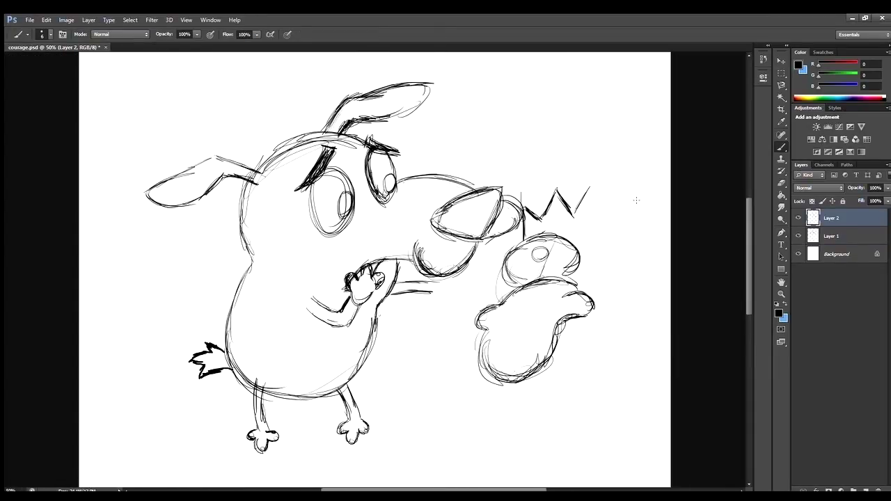
mouse_move(633, 206)
left_mouse_down()
mouse_move(648, 292)
mouse_move(606, 416)
left_mouse_up()
left_click_drag(513, 340, 512, 355)
left_click_drag(561, 329, 629, 357)
Sketch the mask's teeth, and replace the eye above its nose with a clean round one.
scroll(375, 268, "down", 4)
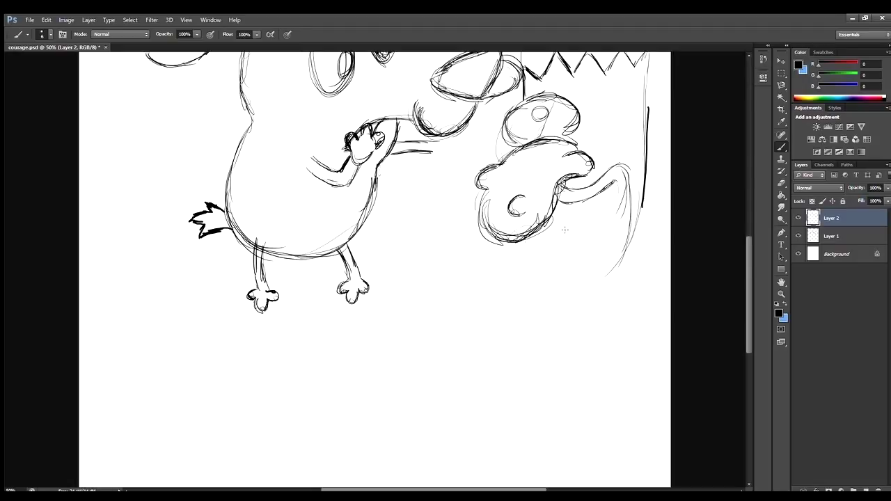
key("h")
left_click(455, 183)
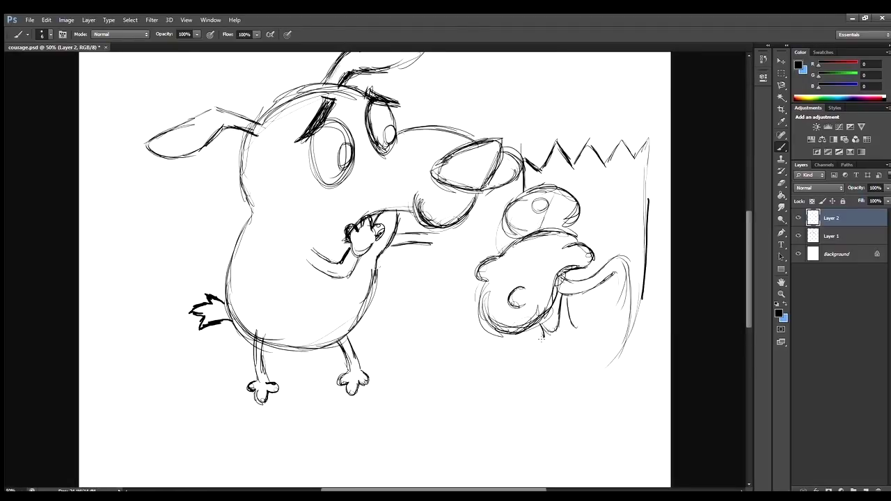
key("e")
mouse_move(505, 208)
left_mouse_down()
mouse_move(550, 191)
mouse_move(585, 229)
left_mouse_up()
key("b")
mouse_move(508, 240)
left_mouse_down()
mouse_move(503, 221)
mouse_move(564, 198)
left_mouse_up()
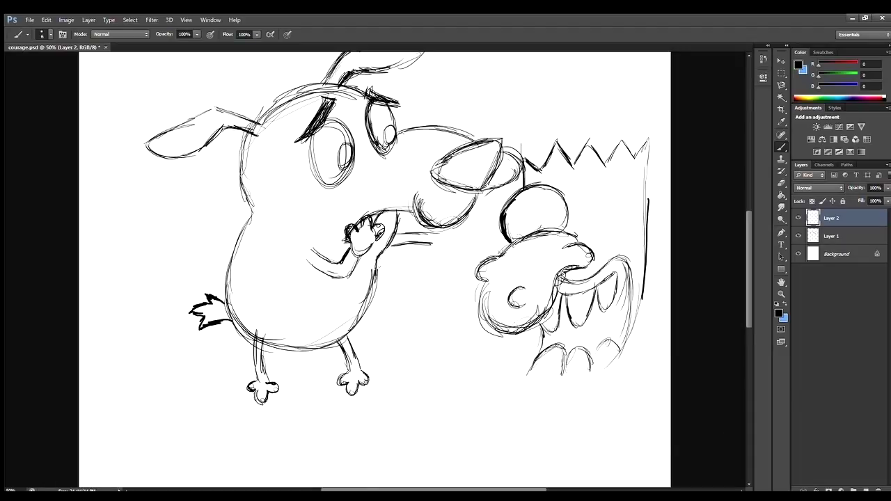
Sketch the mask's lower lip, and erase the outer mouth line and most of the teeth.
mouse_move(531, 362)
left_mouse_down()
mouse_move(554, 400)
mouse_move(630, 292)
left_mouse_up()
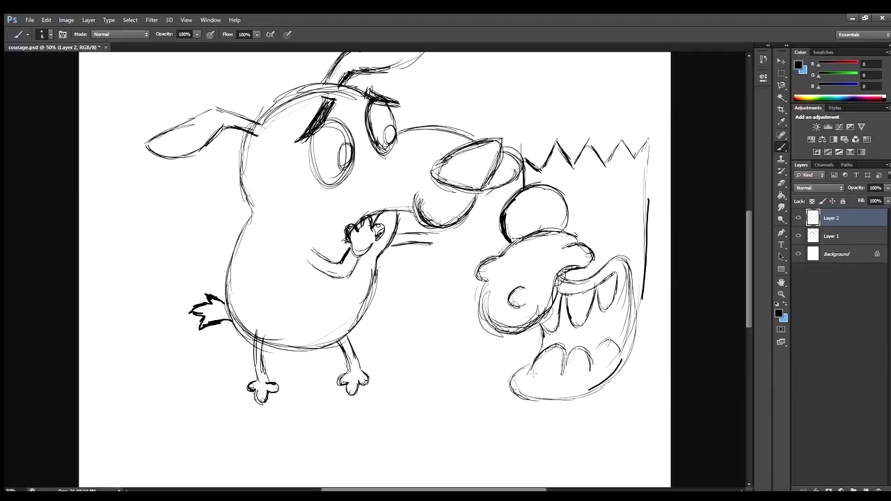
left_click_drag(619, 359, 629, 279)
key("e")
mouse_move(628, 341)
left_mouse_down()
mouse_move(589, 290)
mouse_move(630, 300)
mouse_move(621, 291)
left_mouse_up()
key("b")
key("e")
mouse_move(617, 325)
left_mouse_down()
mouse_move(567, 358)
mouse_move(595, 289)
mouse_move(582, 296)
left_mouse_up()
Redraw the mask's pointed upper teeth and rounded lower teeth inside the mouth.
key("b")
left_click_drag(585, 295, 597, 288)
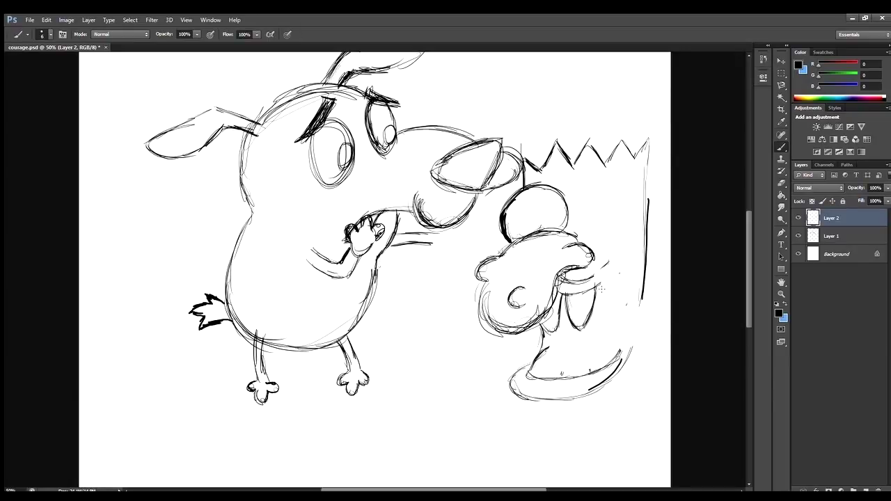
key("e")
key("b")
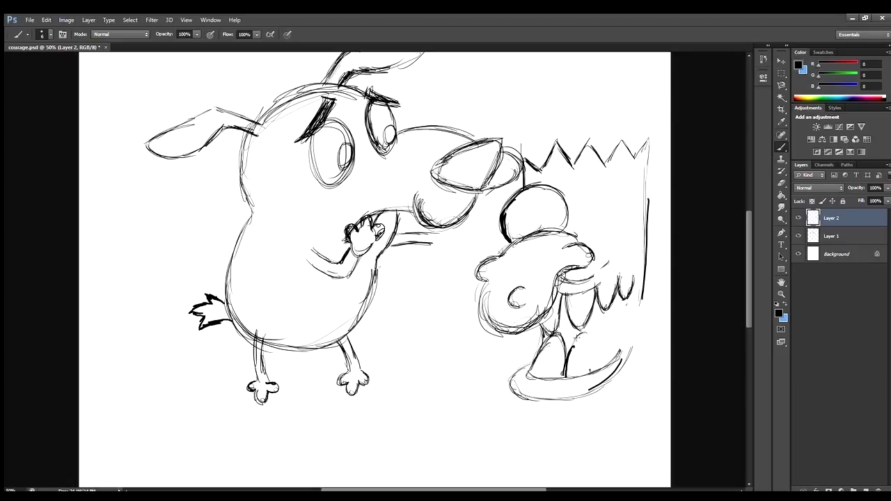
key("e")
key("b")
left_click_drag(620, 285, 630, 306)
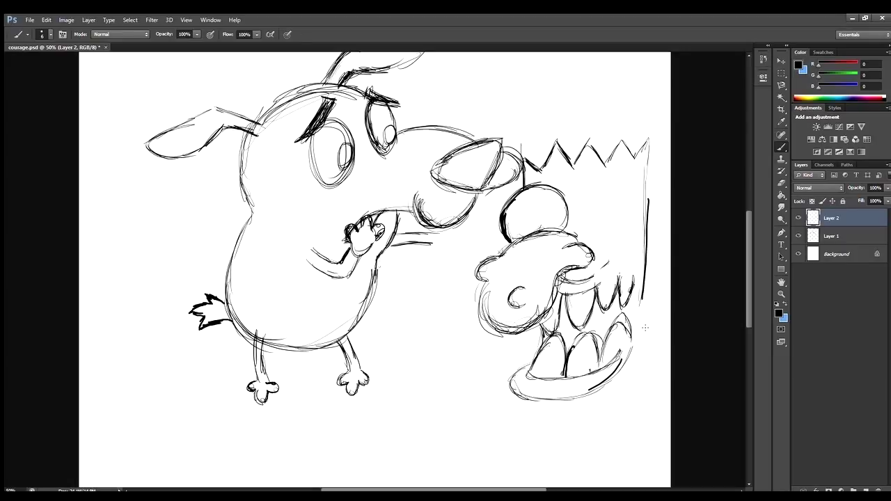
Redraw the mask's thick lip curving around the teeth, cleaning up its inner and outer edges.
mouse_move(570, 282)
left_mouse_down()
mouse_move(637, 256)
mouse_move(627, 361)
left_mouse_up()
left_click_drag(635, 270, 604, 370)
key("e")
left_click_drag(630, 327, 612, 366)
key("b")
left_click_drag(640, 277, 620, 356)
mouse_move(578, 233)
left_mouse_down()
mouse_move(600, 182)
mouse_move(635, 223)
mouse_move(570, 216)
left_mouse_up()
Erase the mask's old jagged top and side edge, and redraw the full outline from the spikes down to the chin.
key("e")
mouse_move(536, 150)
left_mouse_down()
mouse_move(656, 239)
mouse_move(646, 277)
left_mouse_up()
key("b")
mouse_move(502, 422)
left_mouse_down()
mouse_move(605, 406)
mouse_move(658, 202)
mouse_move(652, 150)
left_mouse_up()
left_click_drag(515, 156, 519, 190)
key("e")
mouse_move(536, 143)
left_mouse_down()
mouse_move(516, 170)
mouse_move(522, 154)
left_mouse_up()
key("b")
left_click_drag(529, 162, 551, 159)
Draw the mask's large second eye with inner rings and a pupil, and add a pupil to the first eye.
mouse_move(596, 141)
left_mouse_down()
mouse_move(647, 148)
mouse_move(660, 237)
mouse_move(630, 373)
left_mouse_up()
mouse_move(542, 195)
left_mouse_down()
mouse_move(535, 209)
mouse_move(542, 196)
left_mouse_up()
key("e")
mouse_move(612, 195)
left_mouse_down()
mouse_move(587, 221)
mouse_move(626, 183)
mouse_move(637, 230)
left_mouse_up()
key("b")
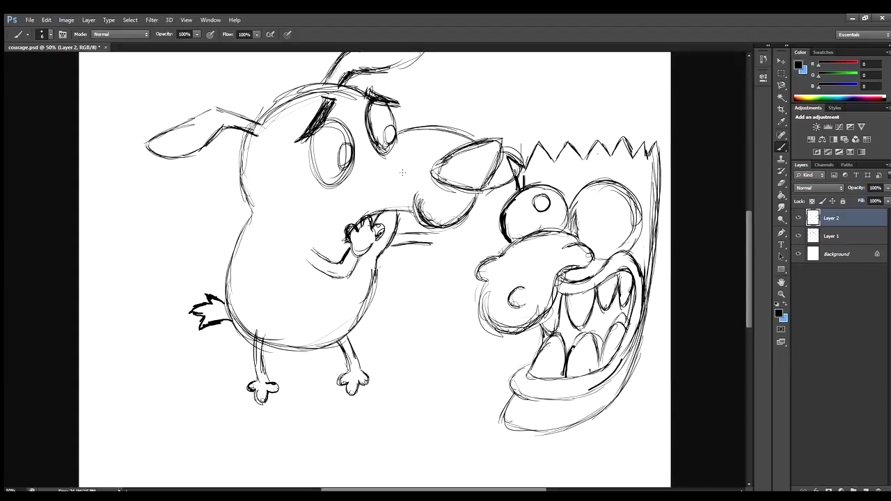
mouse_move(578, 221)
left_mouse_down()
mouse_move(634, 230)
mouse_move(588, 247)
mouse_move(613, 202)
mouse_move(623, 244)
left_mouse_up()
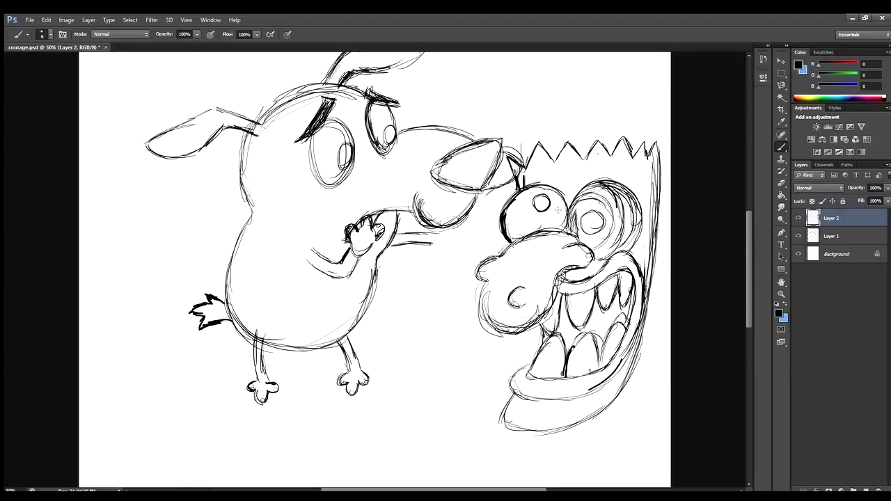
Try a reversed composition with the mask behind the dog, and undo the moves.
key("ctrl+minus")
key("v")
mouse_move(511, 221)
left_mouse_down()
mouse_move(508, 249)
mouse_move(491, 237)
mouse_move(498, 232)
mouse_move(451, 124)
mouse_move(216, 223)
left_mouse_up()
left_click_drag(320, 278, 407, 313)
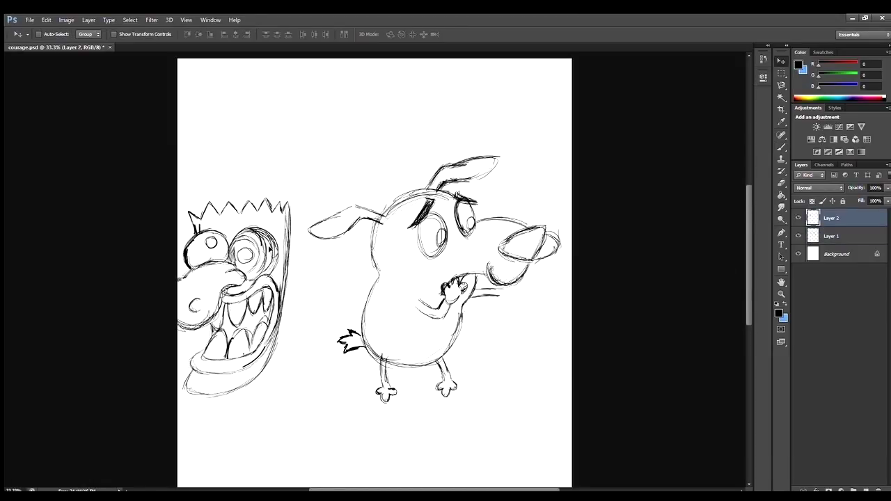
key("ctrl+alt+z")
key("ctrl+alt+z")
key("ctrl+alt+z")
Sketch the dog's outstretched hand reaching toward the mask's nose on Layer 1.
key("ctrl+plus")
key("b")
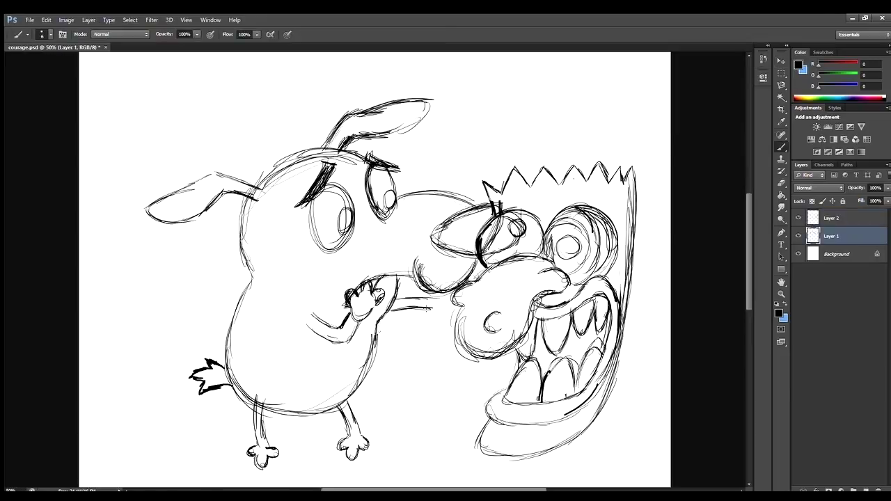
key("ctrl+minus")
key("ctrl+alt+z")
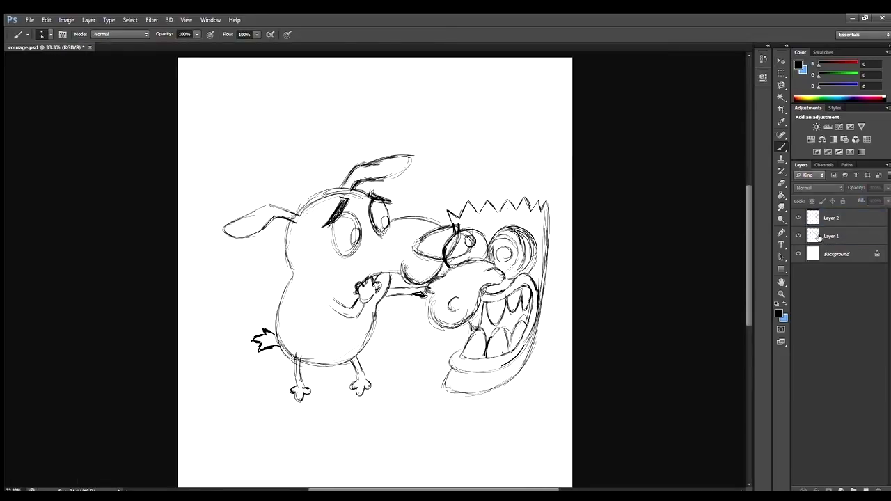
Space the mask slightly from the dog's snout, and move Layer 1 and Layer 2 together to center the sketch on the canvas.
key("v")
key("ctrl+alt+z")
key("ctrl+minus")
left_click(498, 236)
key("ctrl+alt+a")
key("ctrl+plus")
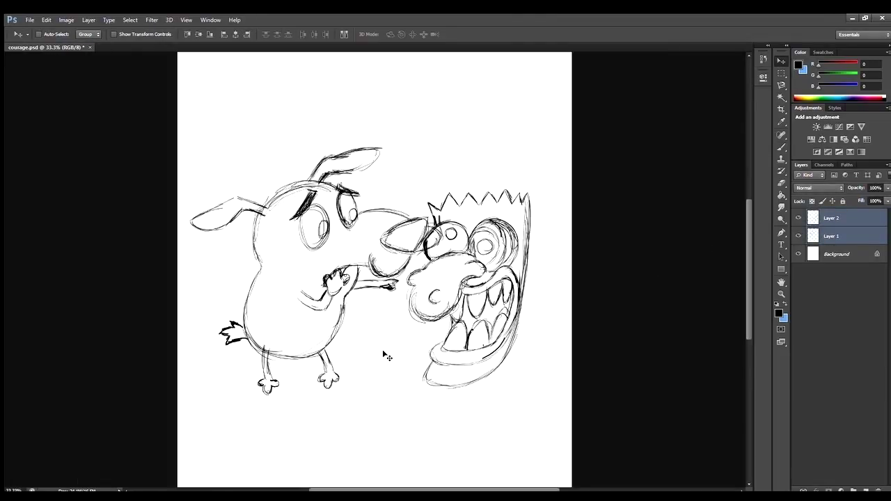
Add sketch details to the dog on Layer 1: fingers on the outstretched hand, whiskers, a muzzle dot and dark spots on its back.
key("ctrl+plus")
left_click(412, 296, "ctrl")
key("b")
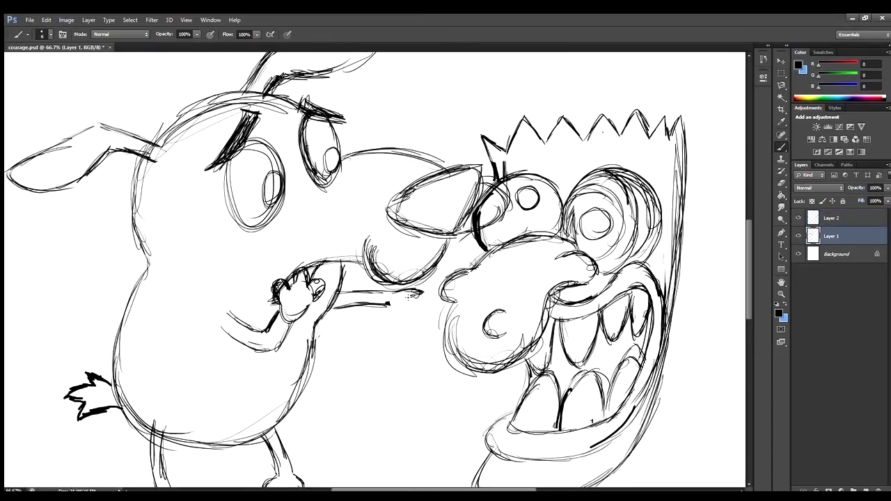
left_click_drag(488, 202, 540, 196)
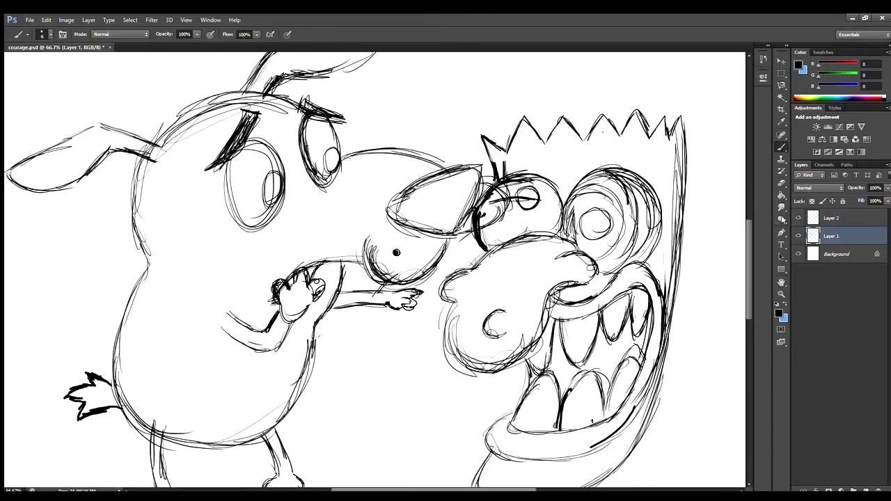
key("ctrl+minus")
key("ctrl+minus")
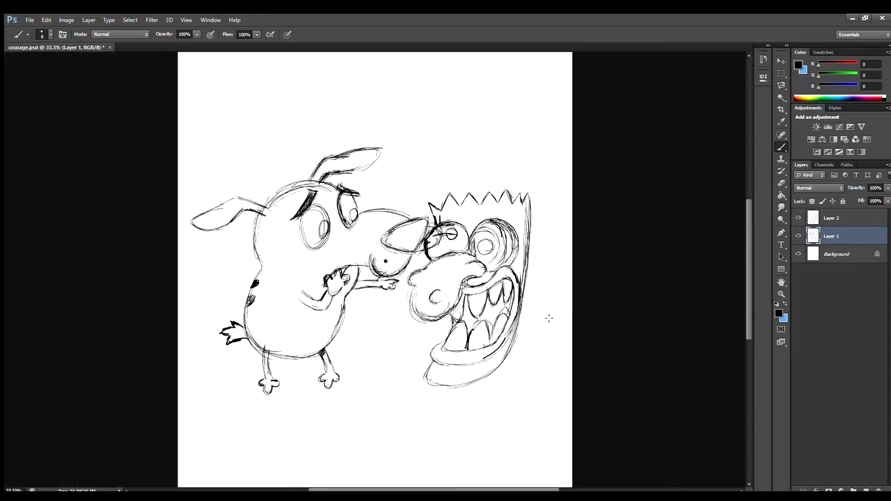
Hide the mask layer, fade the dog sketch on Layer 1, and add a new top layer for inking.
key("ctrl+plus")
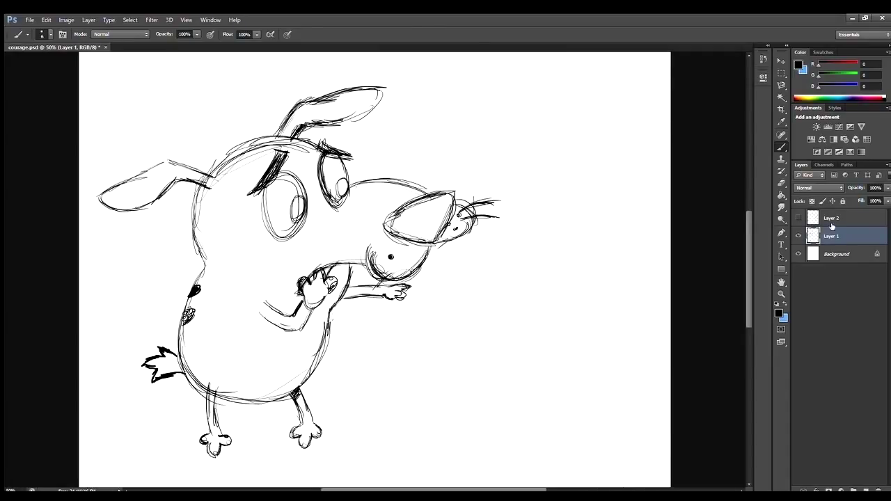
left_click(831, 218, "shift")
left_click(861, 487)
scroll(677, 438, "left", 3)
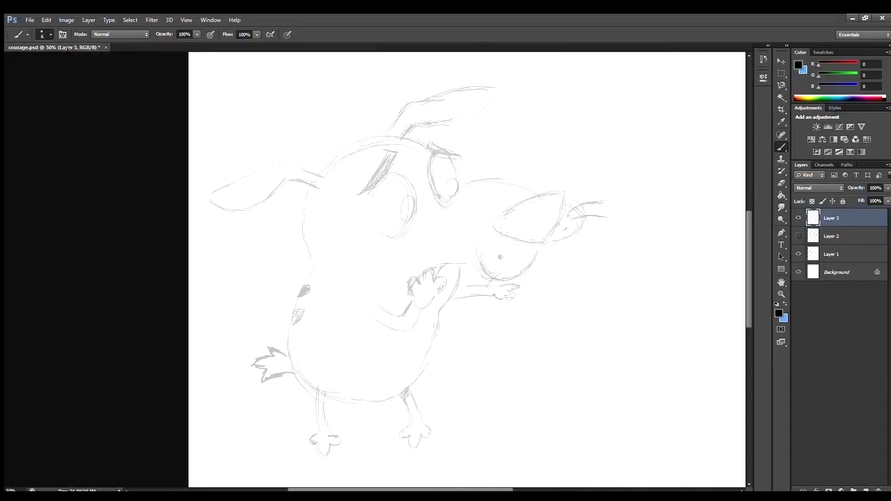
Try to ink the dog's head outline with a stroked pen path.
key("p")
left_click(313, 264)
mouse_move(338, 151)
left_mouse_down()
mouse_move(408, 116)
mouse_move(395, 115)
left_mouse_up()
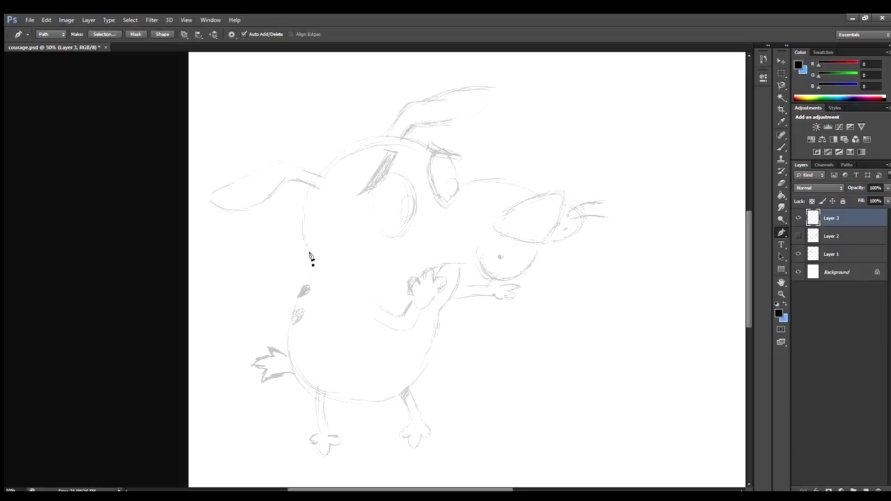
left_click(445, 225)
key("b")
key("Return")
key("ctrl+z")
key("p")
key("b")
key("p")
left_click_drag(477, 258, 453, 204)
key("ctrl+z")
Ink the dog's domed head outline on Layer 3 with a tapered black stroke along a curved pen path.
left_click_drag(402, 128, 364, 138)
left_click_drag(313, 262, 314, 264)
key("b")
key("Return")
Ink the top line of the dog's snout and the rounded underside of its near muzzle with tapered black strokes.
key("ctrl+plus")
key("p")
left_click_drag(537, 198, 560, 222)
key("b")
key("Return")
left_click_drag(504, 270, 533, 285)
key("b")
key("Return")
Ink the curved far side of the muzzle protruding beyond the dog's nose with a tapered path stroke.
key("p")
left_click(594, 233)
left_click(650, 203)
mouse_move(617, 179)
left_mouse_down()
mouse_move(594, 182)
mouse_move(597, 159)
left_mouse_up()
key("b")
key("Return")
Ink the lower edge of the dog's pointed nose to complete its black outline.
key("p")
left_click(527, 209)
left_click(592, 237)
left_click(528, 209)
key("b")
key("Return")
Ink the dog's curved mouth line and begin the chin outline beneath it with pen paths.
key("p")
left_click(477, 258)
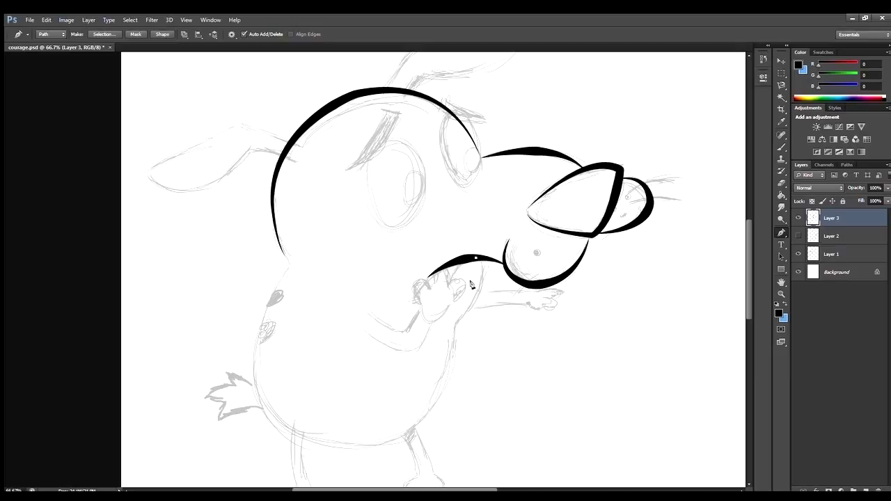
left_click_drag(454, 318, 449, 336)
scroll(445, 334, "down", 3)
left_click_drag(345, 371, 306, 366)
mouse_move(255, 275)
left_mouse_down()
mouse_move(271, 181)
mouse_move(313, 163)
left_mouse_up()
key("b")
key("Return")
key("ctrl+z")
key("p")
left_click_drag(452, 238, 499, 220)
left_click_drag(323, 365, 467, 387)
key("b")
key("Return")
key("ctrl+z")
key("p")
left_click(291, 187)
left_click_drag(286, 359, 348, 417)
left_click_drag(435, 313, 480, 222)
key("b")
key("ctrl+minus")
key("Return")
key("p")
key("ctrl+plus")
key("ctrl+z")
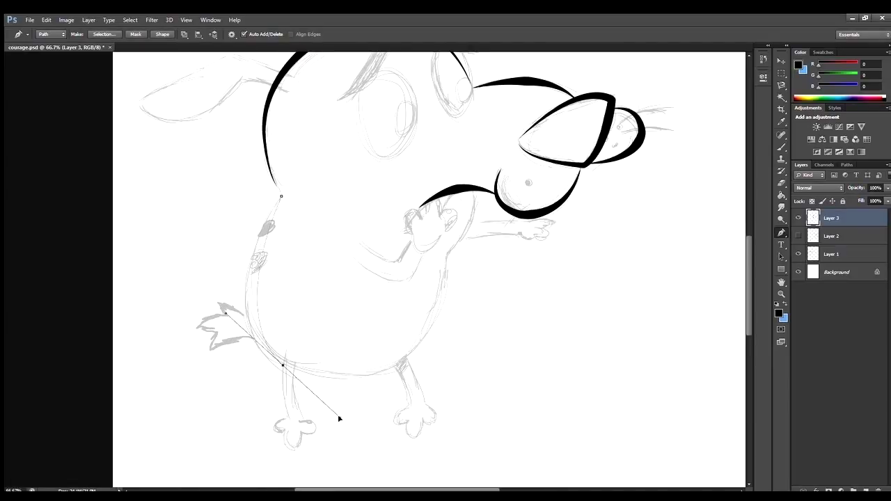
Ink the dog's body outline with stroked paths along the back, belly and chest.
key("b")
key("Return")
key("p")
left_click_drag(438, 281, 454, 254)
left_click_drag(456, 209, 476, 183)
key("b")
key("Return")
key("p")
Ink the thick black eyebrow above the larger eye by stroking a curved path over the sketch.
key("ctrl+minus")
key("ctrl+plus")
left_click(332, 237)
left_click_drag(369, 174, 368, 167)
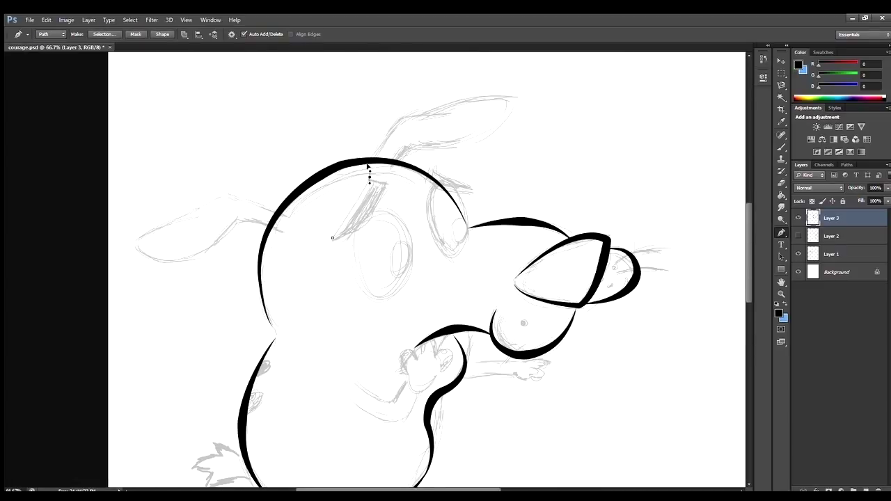
left_click(332, 238)
key("b")
key("Return")
key("p")
Ink the second eyebrow above the smaller eye with a stroked path.
left_click(472, 193)
left_click_drag(425, 172, 424, 190)
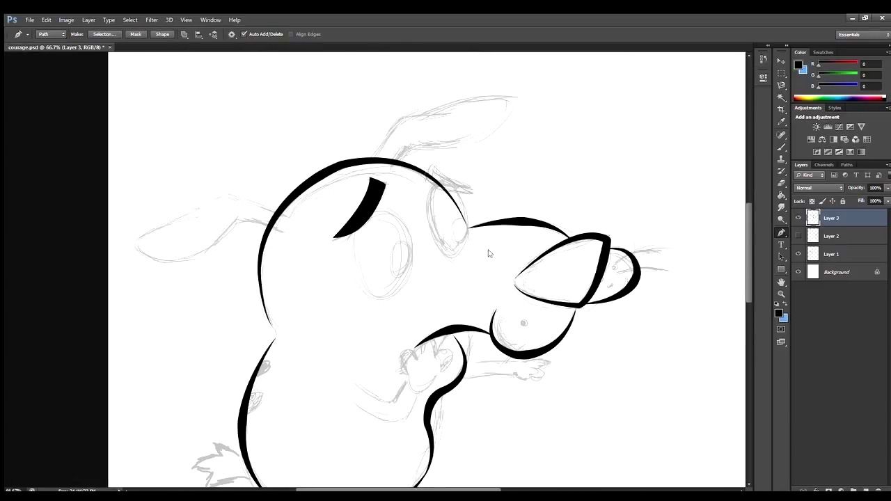
key("b")
key("Return")
key("p")
Add a black dot on the lower jaw and three small dots on the muzzle tip using elliptical selections.
key("ctrl+plus")
key("m")
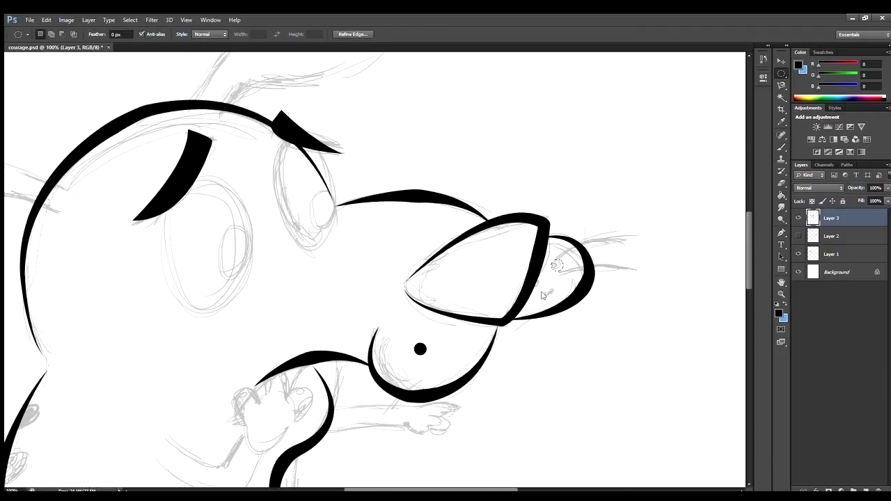
key("ctrl+minus")
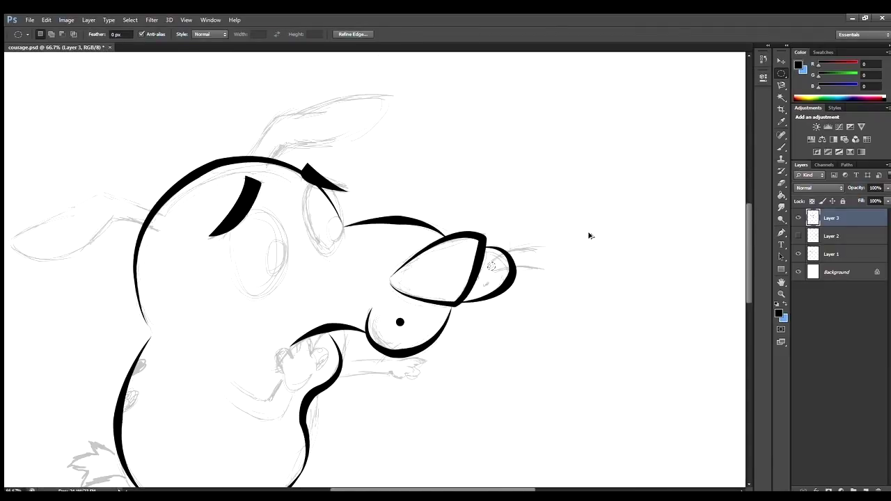
Ink the outline of the raised ear on top of the head with stroked paths.
key("p")
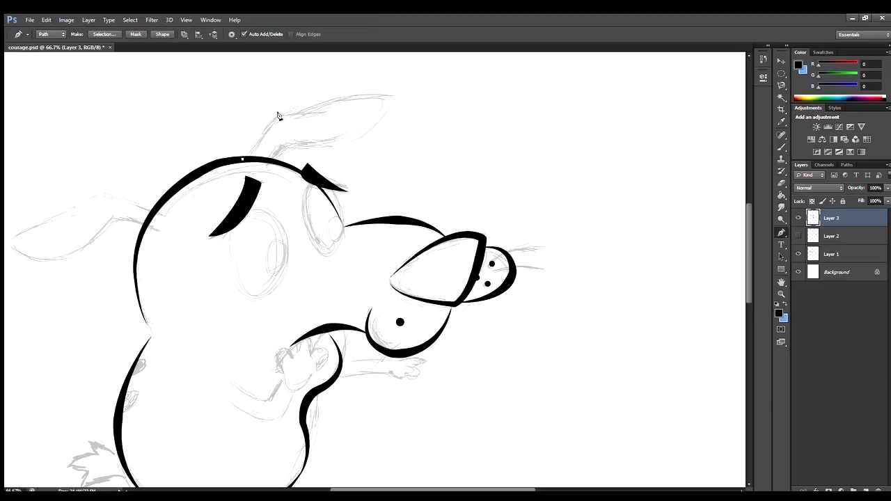
left_click(391, 101)
left_click(289, 147)
mouse_move(269, 160)
left_mouse_down()
mouse_move(390, 147)
mouse_move(277, 142)
left_mouse_up()
key("b")
key("p")
key("b")
key("p")
Create a new layer and ink the outline of the other ear, at the back of the head, on it.
key("ctrl+shift+alt+n")
scroll(209, 209, "left", 5)
left_click(338, 218)
left_click(267, 193)
left_click(180, 239)
left_click(241, 258)
left_click_drag(281, 207, 275, 181)
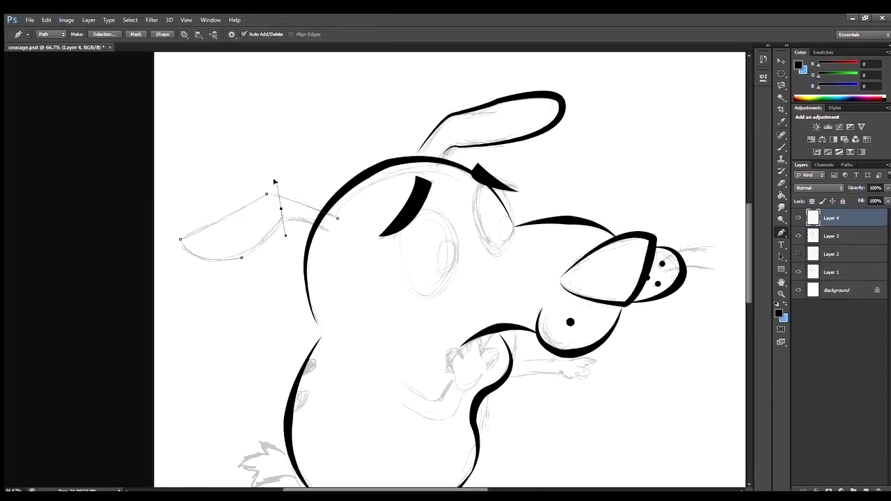
key("Return")
left_click(323, 228)
left_click(279, 218)
key("Return")
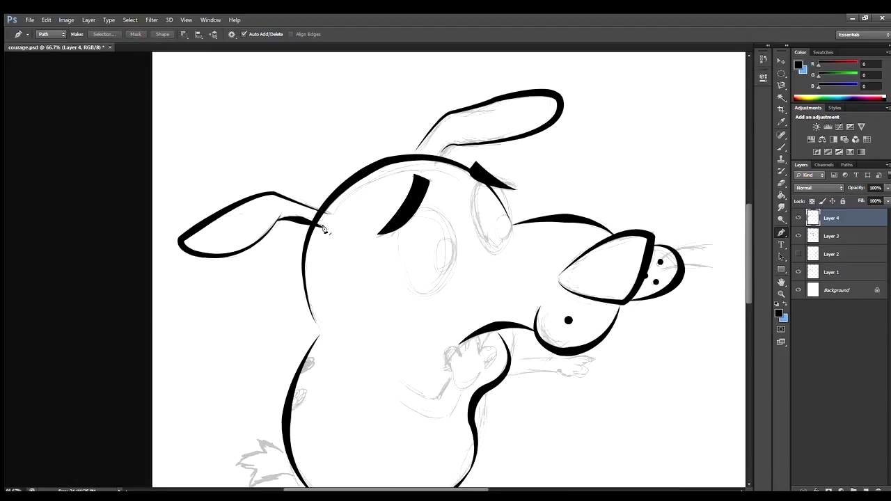
Ink the two lines of the bent arm across the chest.
scroll(492, 282, "down", 3)
left_click(399, 306)
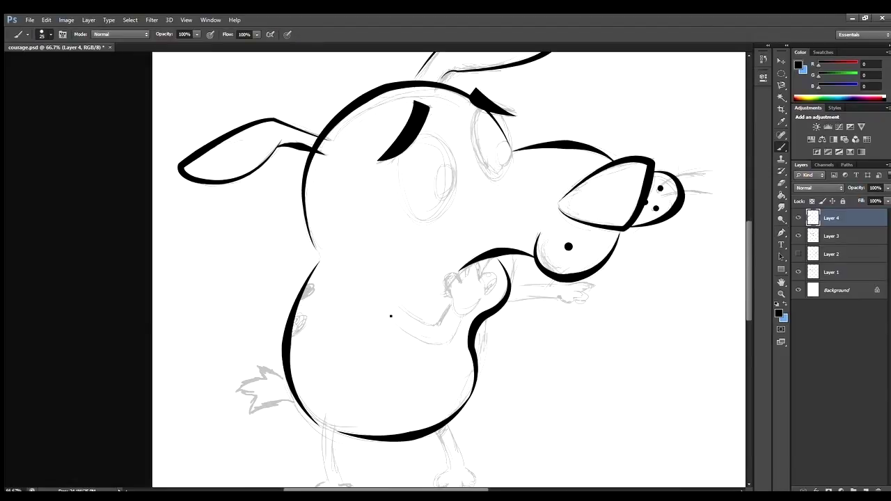
left_click_drag(439, 324, 427, 346)
key("Return")
Ink the outstretched arm and its pointing hand beneath the jaw.
key("ctrl+plus")
left_click(575, 202)
scroll(527, 178, "right", 3)
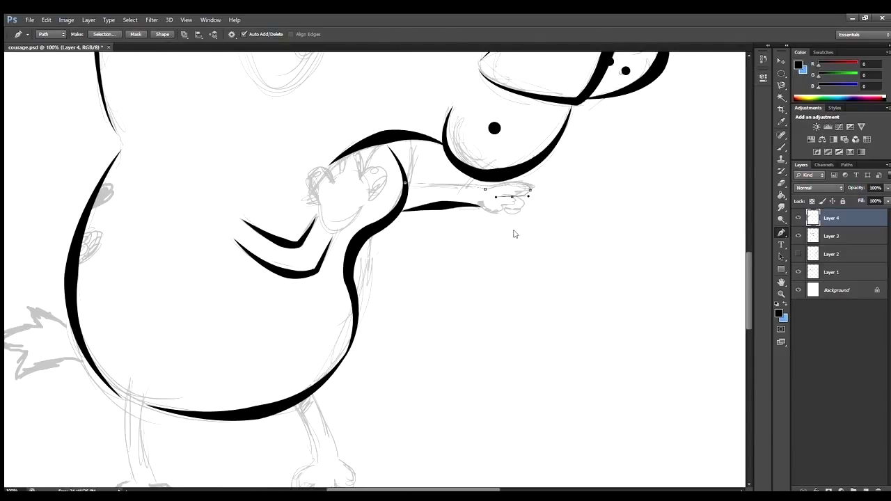
key("Return")
key("Return")
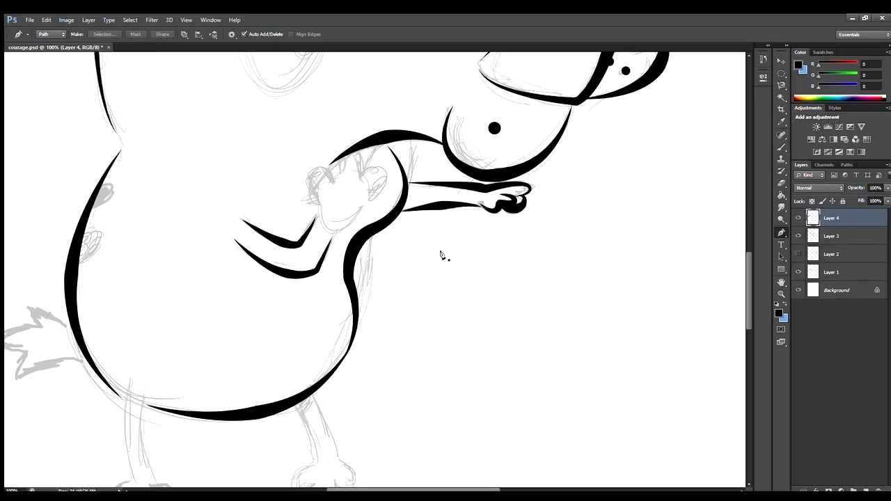
Ink the fingers of the hand raised to the mouth.
left_click(300, 189)
key("Return")
left_click_drag(321, 202, 361, 197)
left_click(335, 222)
key("Return")
Ink the mouth's inner edge beside the raised hand and the hand's outermost finger.
left_click(347, 217)
mouse_move(365, 160)
left_mouse_down()
mouse_move(369, 174)
mouse_move(355, 182)
left_mouse_up()
key("Return")
left_click(305, 184)
key("Return")
left_click(298, 174)
left_click_drag(318, 155, 327, 167)
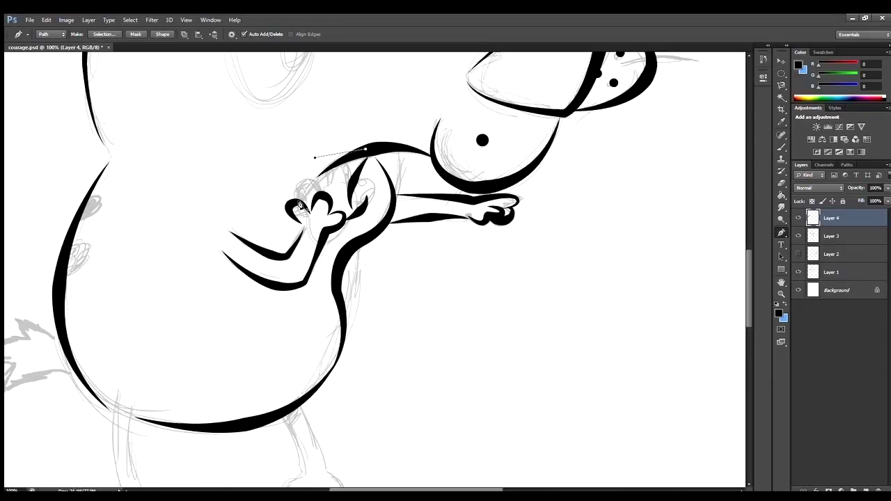
key("Return")
Ink the curved details inside the open mouth, above the raised hand.
left_click_drag(317, 256, 309, 262)
left_click(313, 187)
left_click(340, 160)
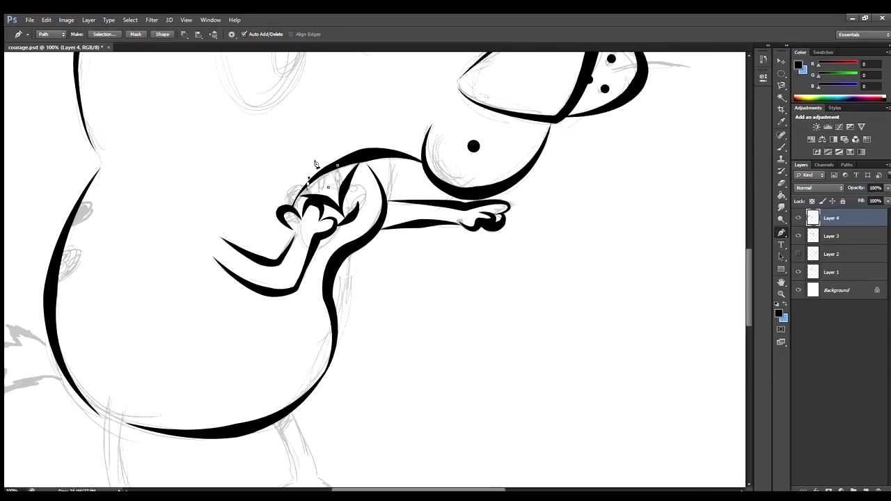
left_click(315, 164)
key("Return")
left_click_drag(316, 163, 311, 172)
key("b")
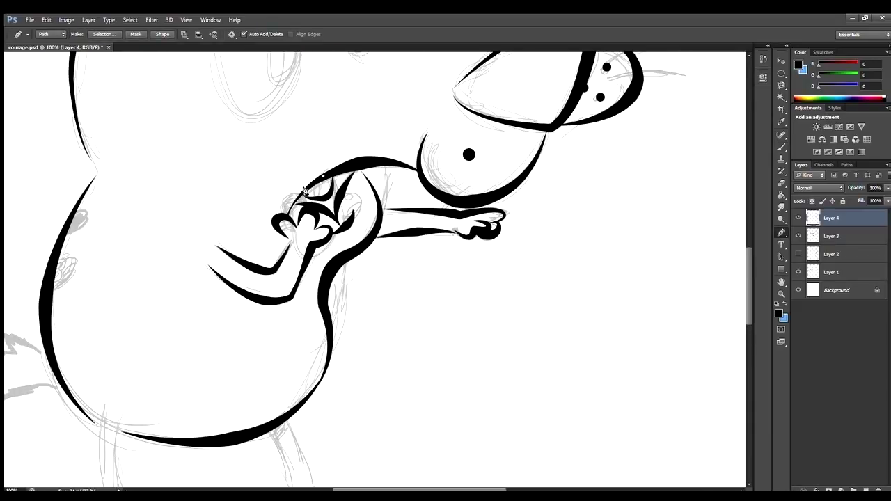
Ink the leg nearest the tail and its three-toed foot with stroked paths.
key("ctrl+0")
key("ctrl+plus")
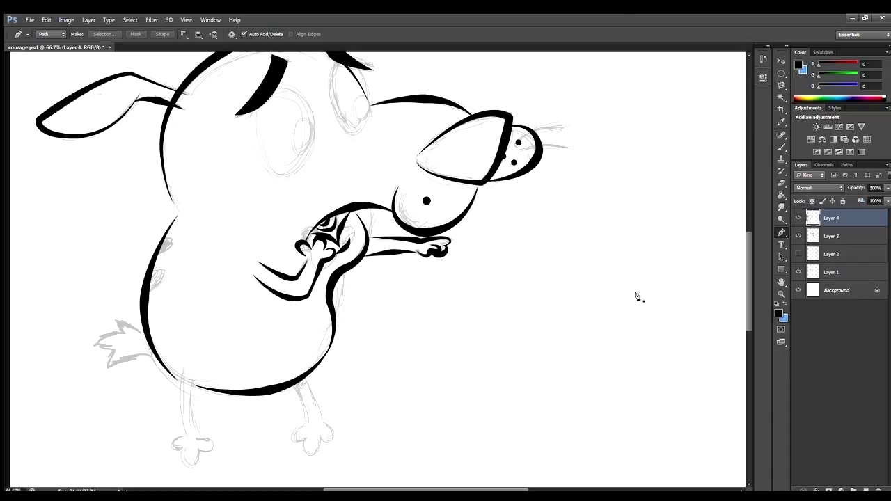
left_click_drag(178, 411, 342, 279)
key("ctrl+plus")
key("b")
key("Return")
key("p")
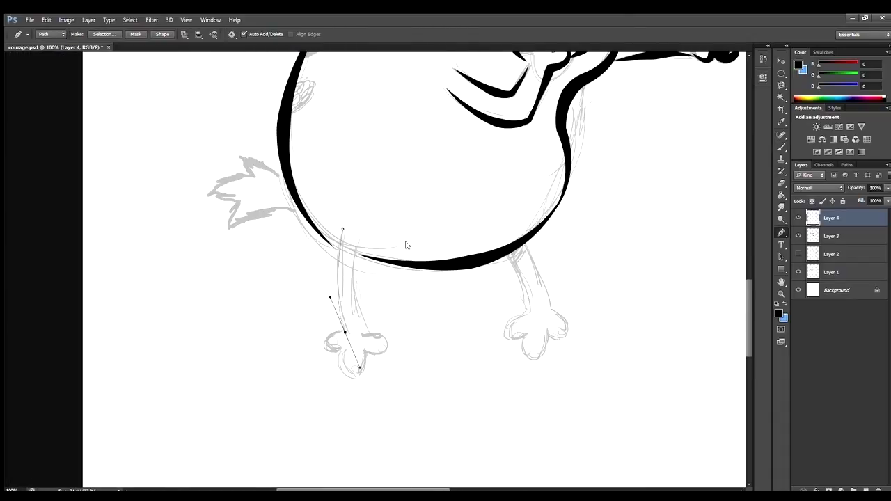
key("Return")
left_click(377, 341)
key("Return")
Ink both sides of the second leg below the belly.
left_click(522, 241)
key("Return")
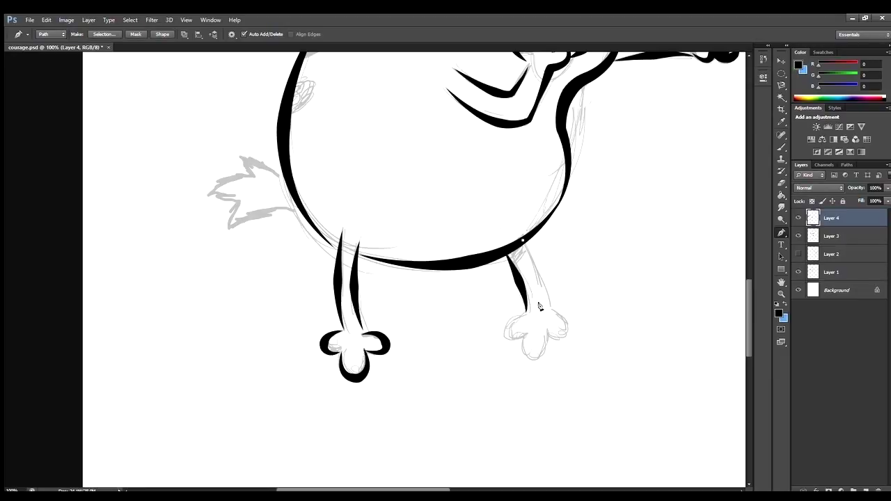
left_click(545, 332)
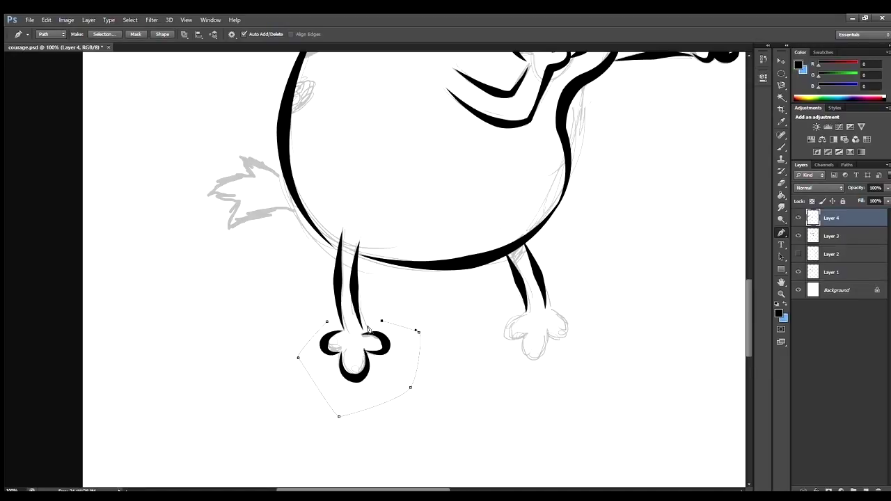
Copy the finished foot onto the second leg and ink the outline of the tail.
key("ctrl+shift+n")
key("e")
key("Return")
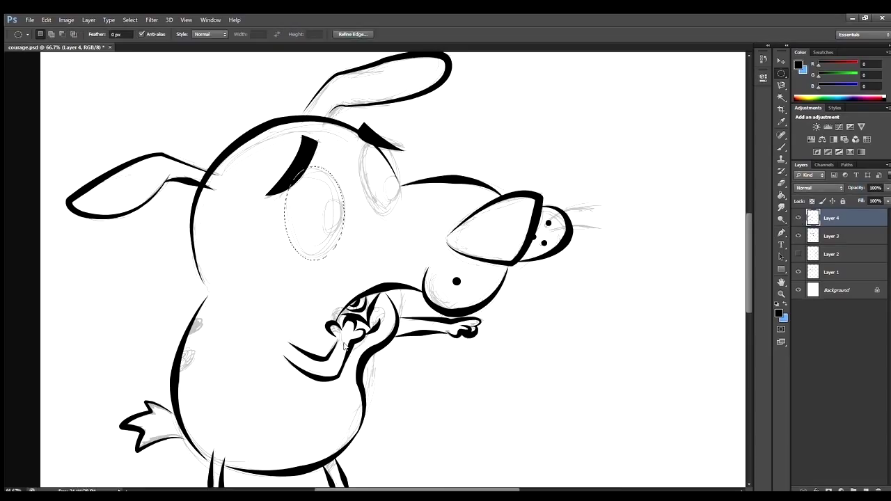
Outline both eyes with black strokes along elliptical selections.
key("i")
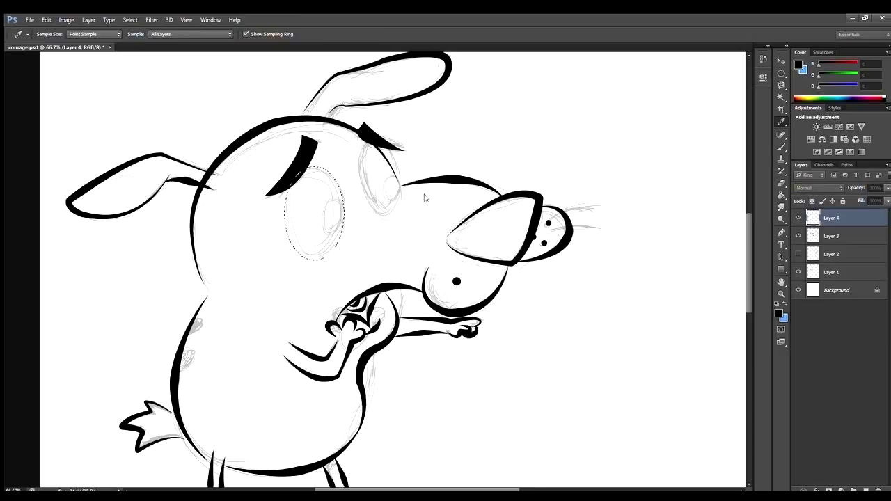
key("m")
left_click_drag(359, 139, 405, 215)
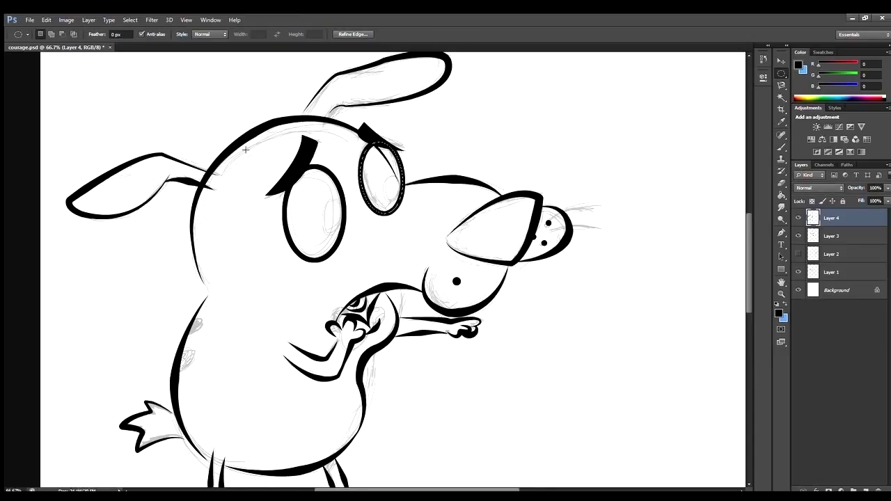
key("ctrl+d")
key("ctrl+plus")
key("ctrl+alt+z")
key("ctrl+alt+z")
key("ctrl+alt+z")
key("ctrl+shift+z")
key("ctrl+shift+z")
key("ctrl+shift+z")
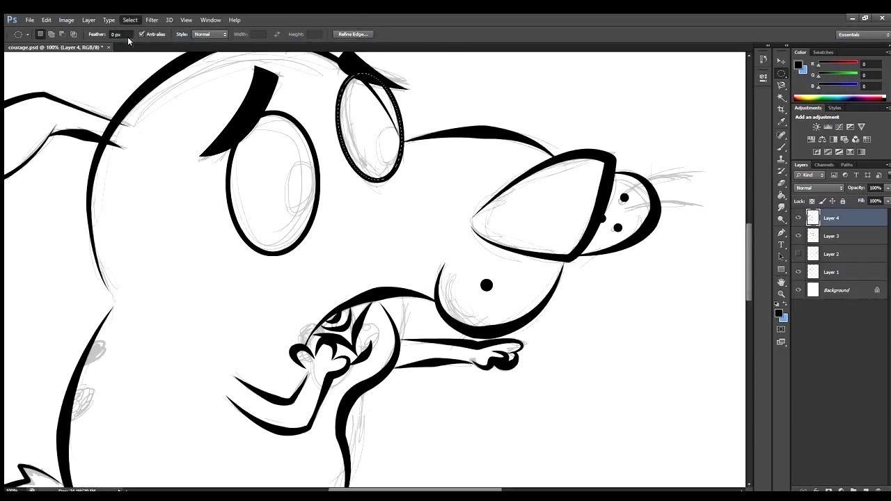
Ink a curved crease beneath each eye.
key("p")
key("ctrl+shift+z")
key("ctrl+shift+z")
Fill a black oval pupil in each eye and hide the sketch on Layer 1 to check the line art.
key("m")
key("ctrl+shift+z")
key("ctrl+shift+z")
key("ctrl+shift+z")
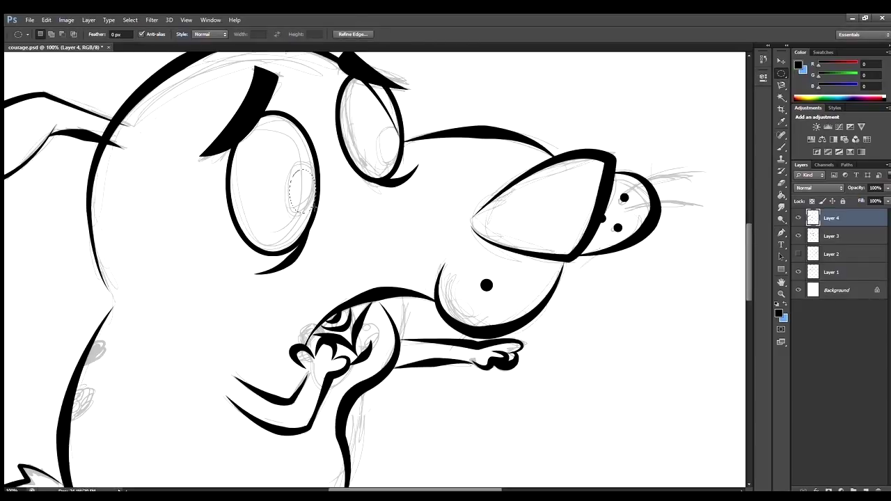
key("ctrl+shift+z")
key("ctrl+minus")
key("ctrl+minus")
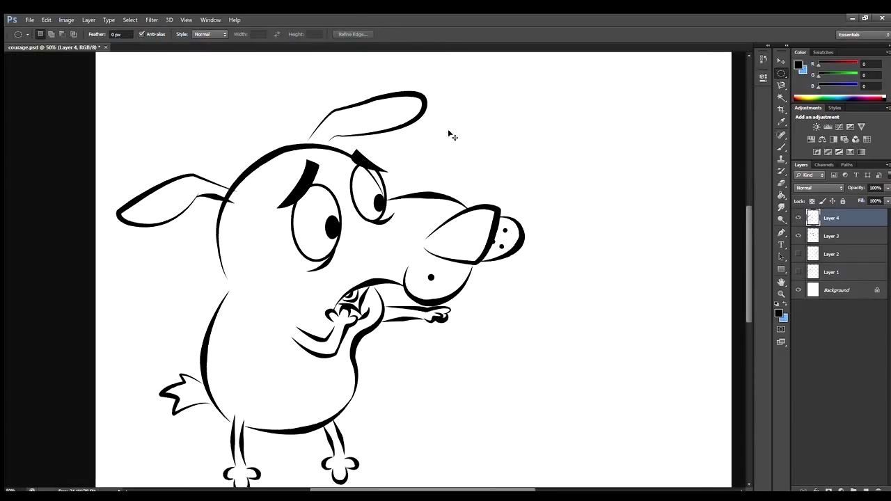
Show the sketch again and ink the two spots along the dog's back as solid black shapes.
key("ctrl+plus")
key("p")
left_click(163, 346)
left_click_drag(159, 374, 116, 404)
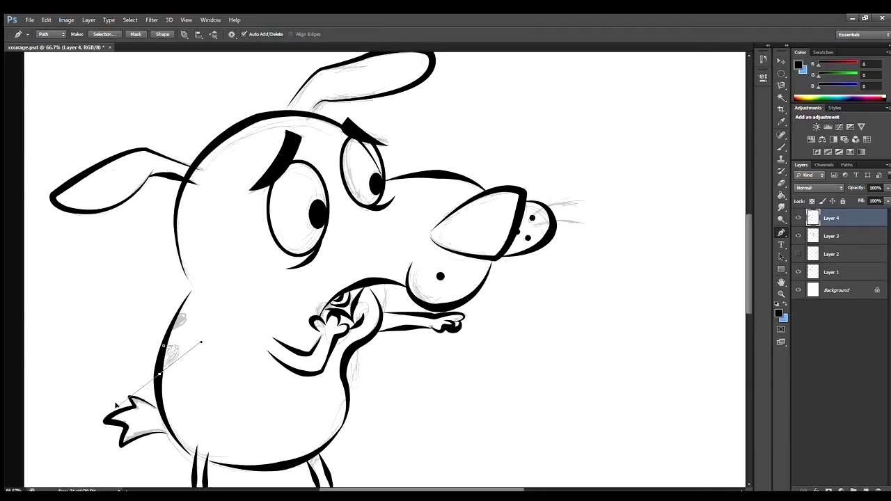
key("ctrl+shift+z")
key("ctrl+plus")
key("ctrl+shift+z")
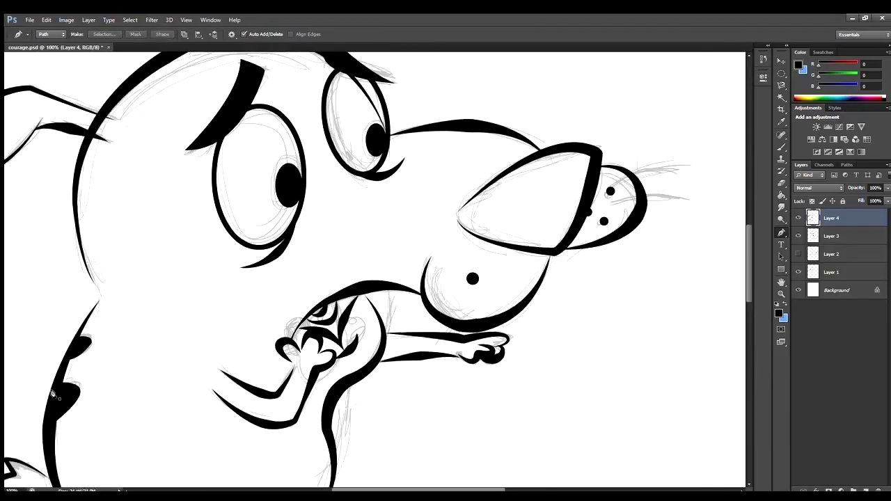
Erase the piece of head outline that crosses the smaller eye on Layer 3.
key("ctrl+minus")
key("ctrl+plus")
key("alt+bracketleft")
key("e")
key("ctrl+plus")
key("ctrl+plus")
key("ctrl+plus")
key("ctrl+minus")
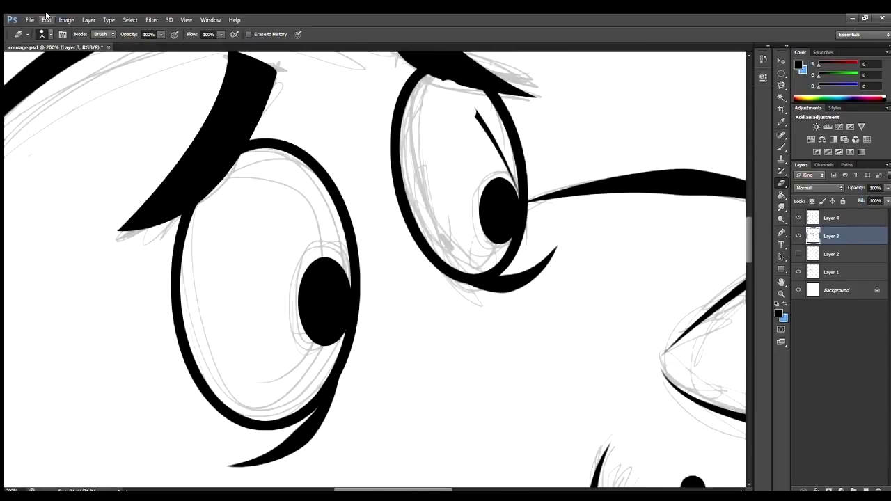
scroll(448, 153, "up", 2)
key("ctrl+minus")
scroll(314, 310, "down", 5)
key("ctrl+plus")
key("ctrl+minus")
key("ctrl+minus")
Fill path-drawn shadow shapes with black at the base of the outstretched arm and the top of the second leg.
key("p")
key("ctrl+plus")
key("ctrl+plus")
key("ctrl+Return")
key("alt+BackSpace")
key("ctrl+minus")
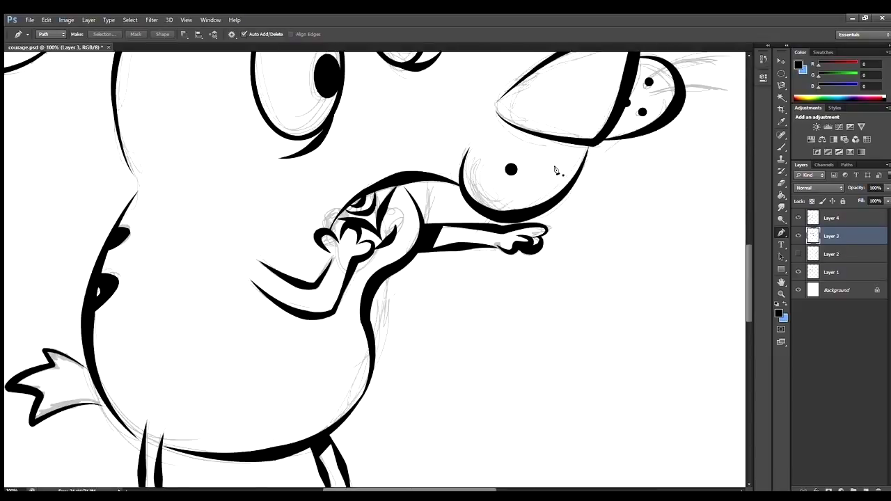
Hide the Layer 1 sketch and show the second character's sketch on Layer 2.
key("ctrl+plus")
key("ctrl+minus")
key("ctrl+minus")
key("ctrl+plus")
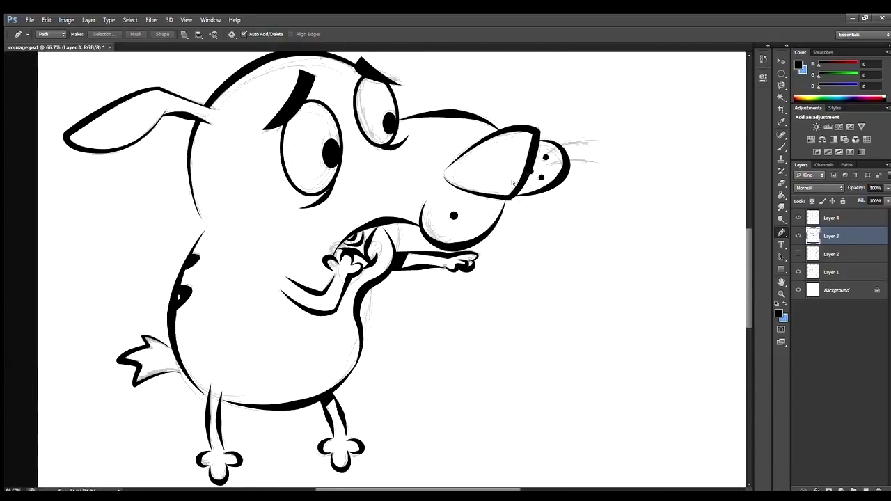
key("ctrl+plus")
key("ctrl+minus")
key("ctrl+minus")
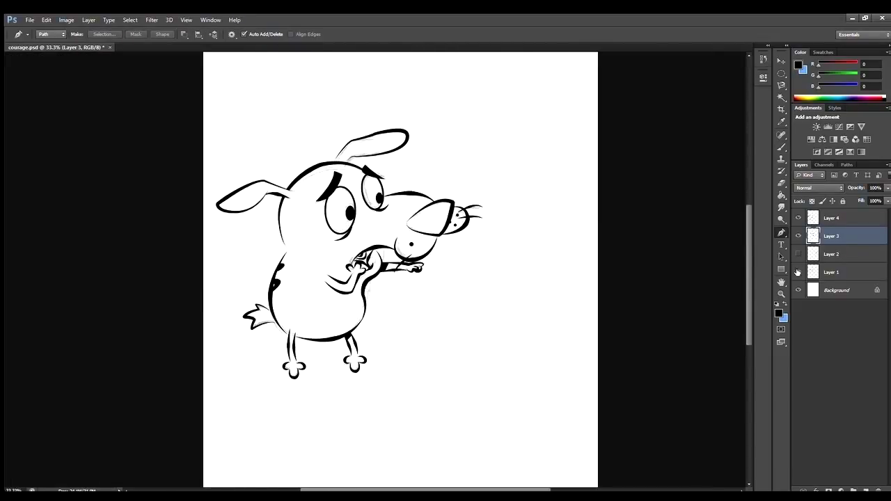
left_click(798, 254)
Merge the dog's two line-art layers and add a new layer beneath the merged one.
key("ctrl+e")
left_click(865, 491, "ctrl")
key("ctrl+plus")
scroll(487, 418, "right", 3)
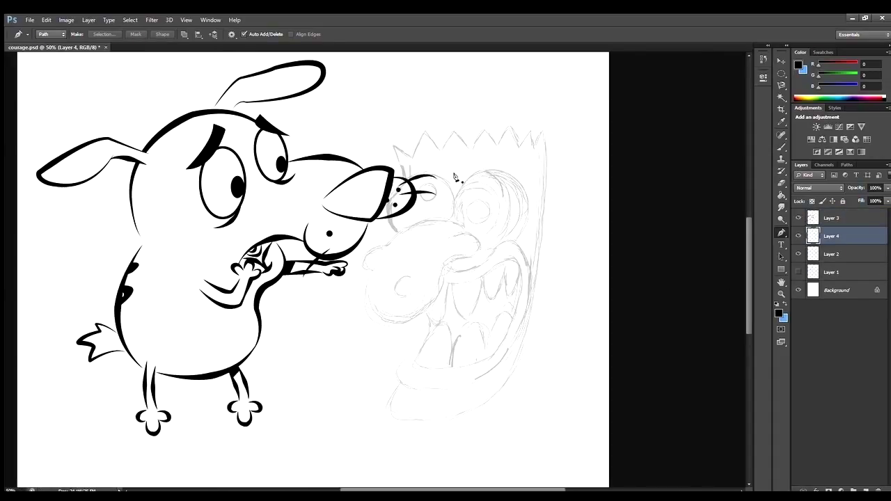
Hide the dog on Layer 3 and ink the second character's jagged hair, back of the head and chin with a brush-stroked path.
key("ctrl+plus")
left_click(413, 151)
left_click(799, 217)
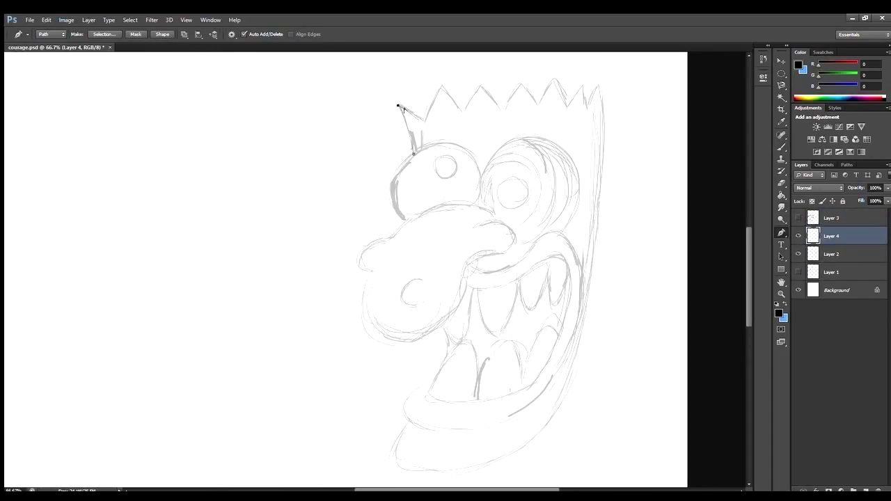
scroll(597, 83, "down", 2)
left_click_drag(453, 413, 271, 451)
left_click_drag(408, 362, 354, 427)
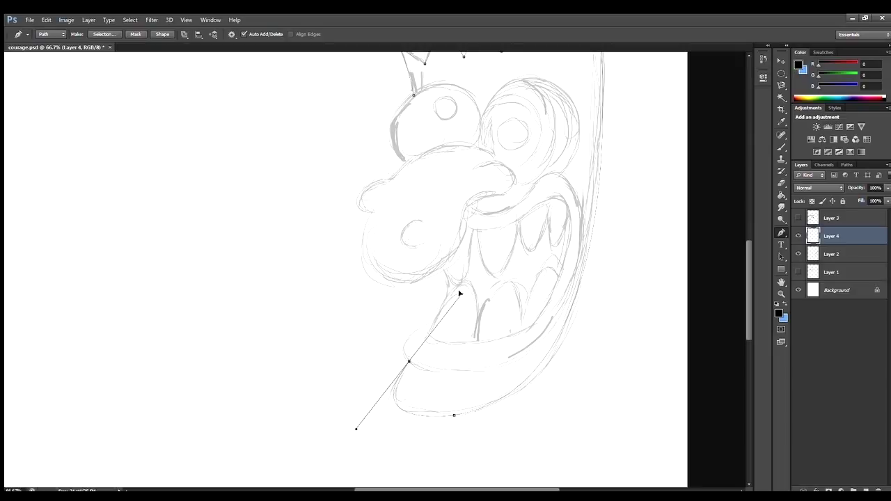
key("b")
key("Return")
Ink the nose's upper arc and the small bulge at its outer end with stroked paths on Layer 4.
scroll(417, 279, "up", 2)
key("p")
left_click(444, 220)
left_click(390, 252)
key("b")
key("Return")
key("p")
left_click(358, 270)
left_click_drag(371, 287, 381, 286)
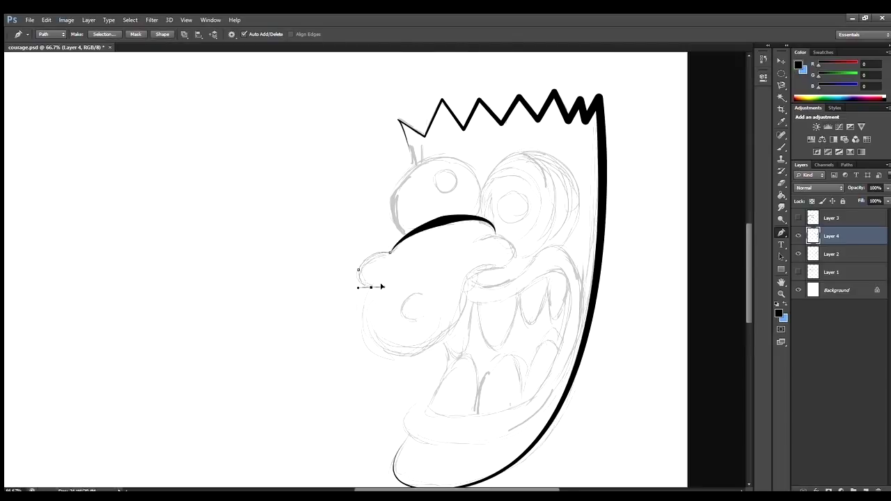
key("b")
key("Return")
Ink the rounded nostril beside the mouth and the small crescent on the nose tip with stroked paths.
key("p")
left_click(472, 242)
left_click_drag(511, 245, 530, 258)
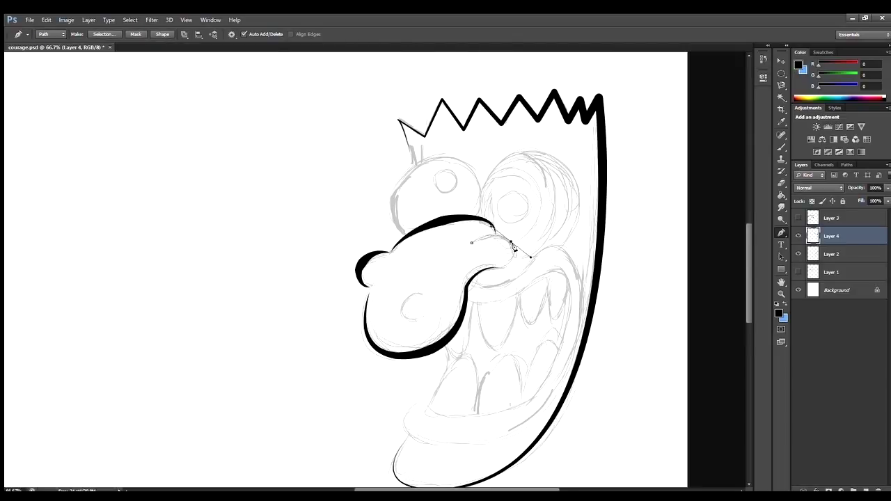
left_click(488, 266)
key("b")
key("Return")
key("p")
left_click(422, 295)
key("ctrl+z")
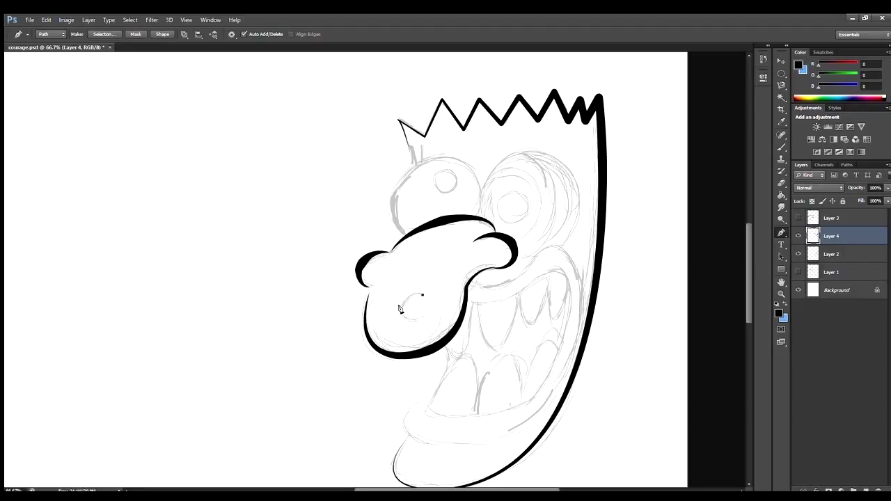
key("b")
key("Return")
Ink the outer contour of the grinning lips from the nose around to the chin with stroked paths.
key("p")
left_click(470, 280)
left_click_drag(527, 270, 553, 243)
left_click_drag(549, 398, 445, 440)
left_click(402, 421)
key("Return")
left_click(433, 397)
left_click(559, 380)
key("b")
key("Return")
key("p")
left_click(470, 277)
left_click_drag(499, 302, 527, 266)
left_click(526, 418)
key("b")
key("Return")
Ink the inner edge of the lips around the mouth opening with a stroked path.
key("p")
left_click(465, 299)
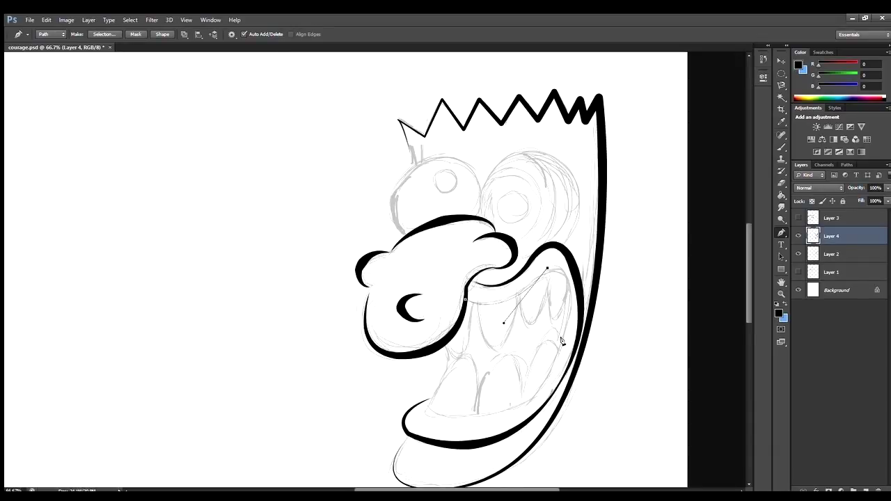
key("b")
key("Return")
Ink the three pointed lower teeth rising from the inner lip, each with its own stroked path.
key("p")
key("ctrl+plus")
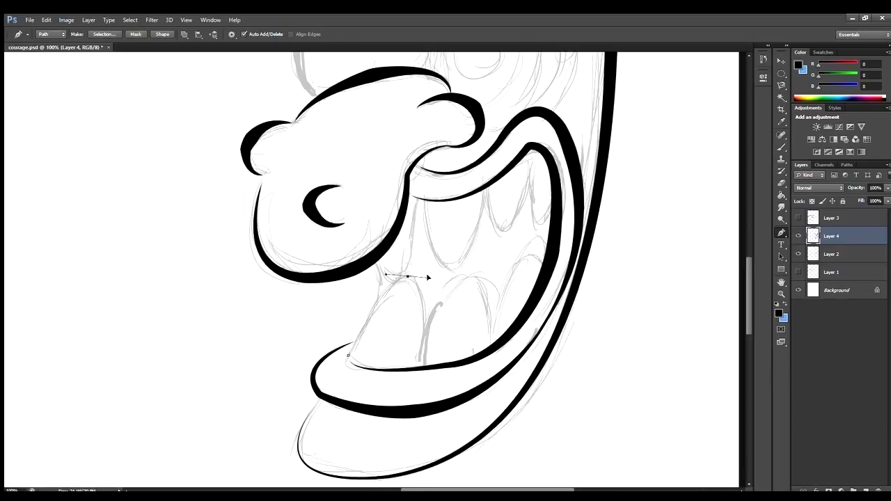
key("b")
key("Return")
key("p")
key("b")
key("Return")
key("p")
left_click(497, 342)
left_click(531, 240)
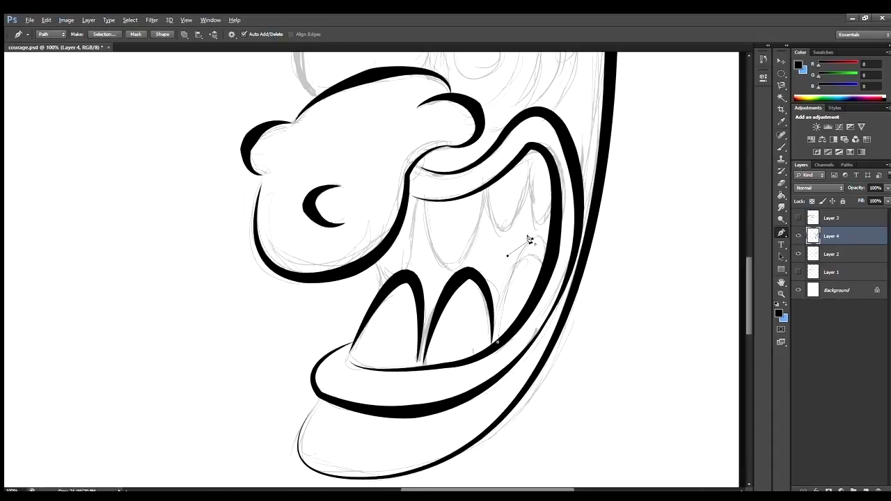
key("b")
key("Return")
Ink the short line from the nose to the first lower tooth and the edge of the upper tooth beside it.
key("p")
left_click(384, 284)
left_click(405, 278)
key("b")
key("Return")
key("p")
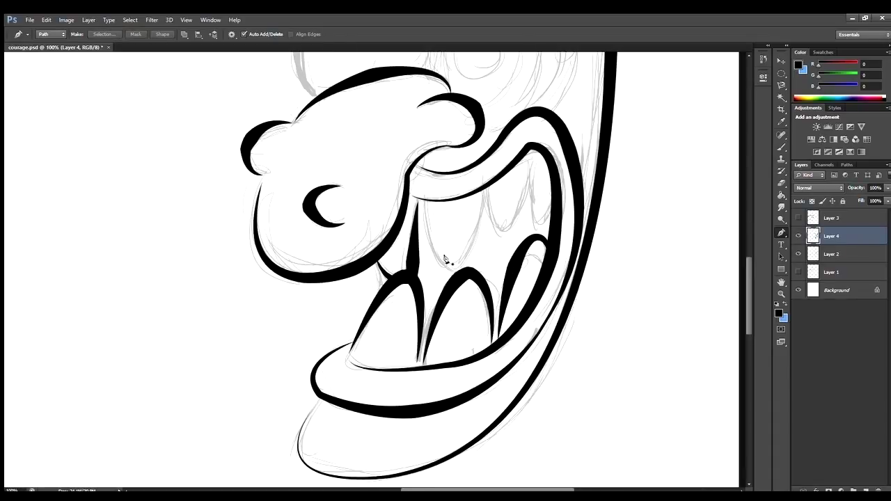
key("b")
key("Return")
key("p")
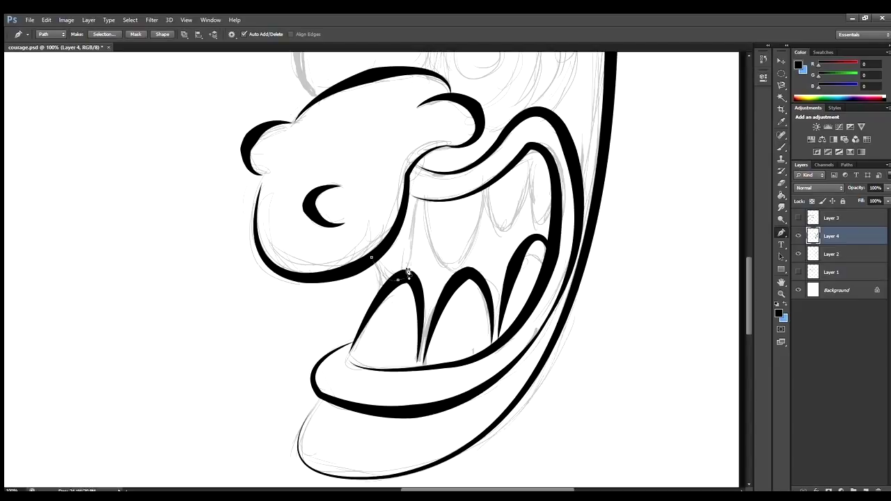
Ink the remaining upper teeth hanging from the inner lip with stroked paths.
left_click(430, 198)
left_click_drag(456, 268, 470, 268)
left_click(485, 188)
key("b")
key("Return")
key("p")
left_click(485, 188)
left_click_drag(504, 232, 517, 229)
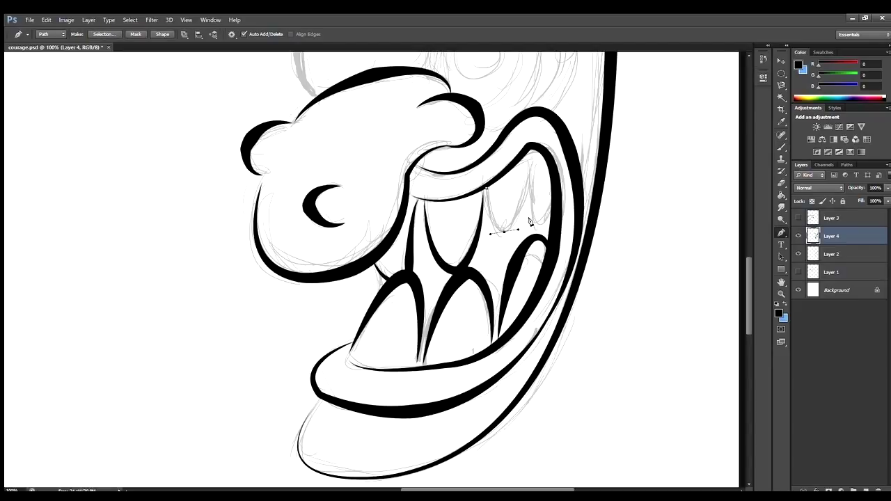
left_click(530, 147)
key("b")
key("Return")
key("p")
left_click(529, 148)
scroll(536, 278, "up", 3)
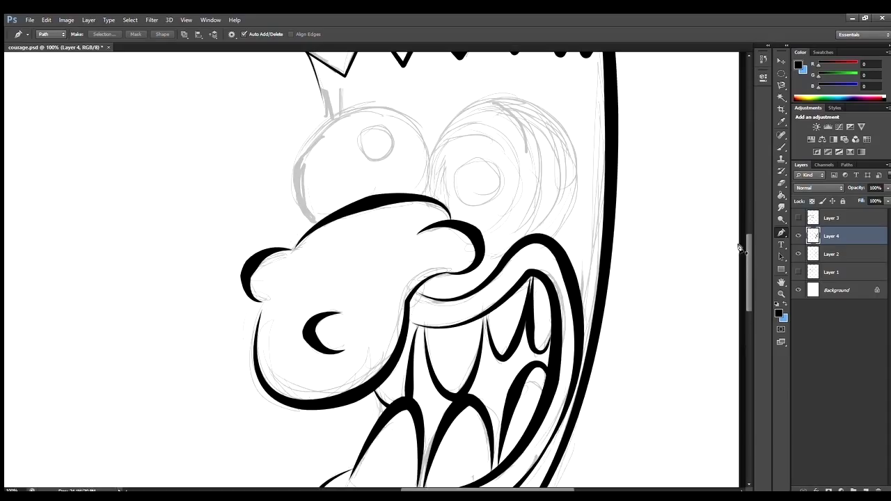
key("Delete")
Add a new layer and outline both round eyes by stroking elliptical selections in black.
key("ctrl+minus")
key("ctrl+shift+alt+n")
key("m")
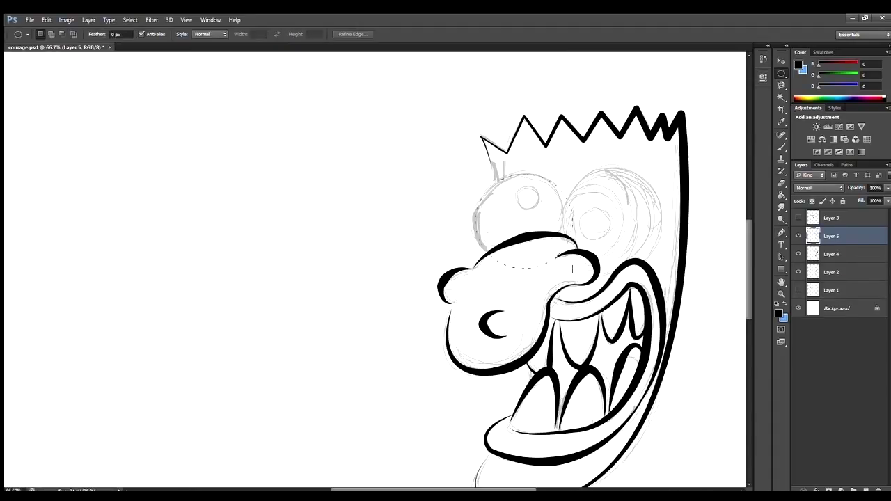
left_click_drag(470, 174, 568, 270)
mouse_move(569, 167)
left_mouse_down()
mouse_move(661, 208)
mouse_move(662, 278)
left_mouse_up()
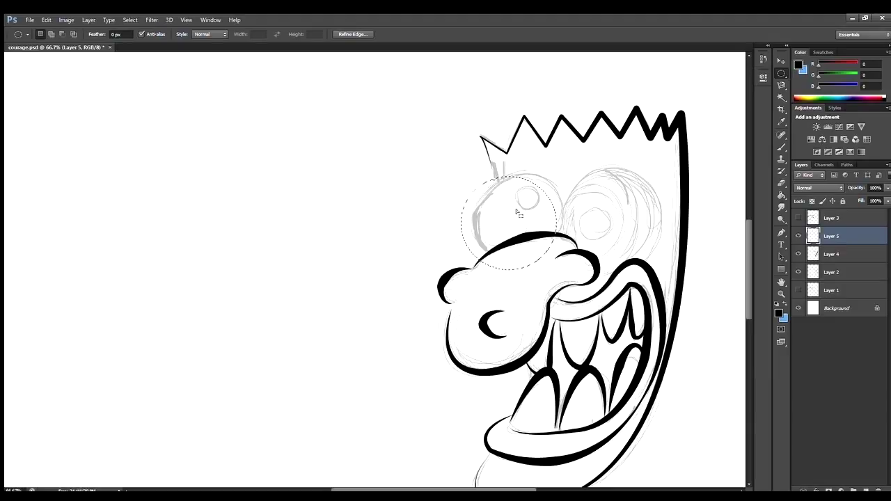
left_click_drag(571, 173, 632, 244)
key("F2")
key("ctrl+d")
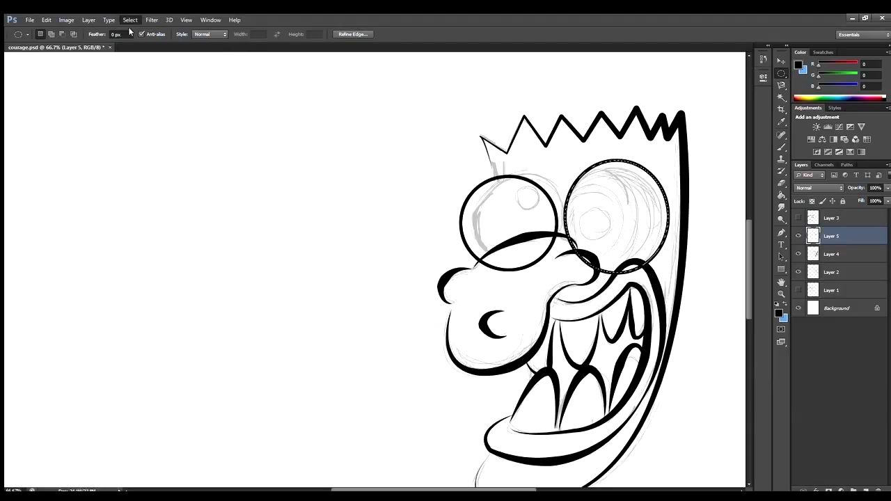
Erase the parts of the eye circles on Layer 5 that overlap the nose.
key("e")
scroll(567, 249, "up", 3)
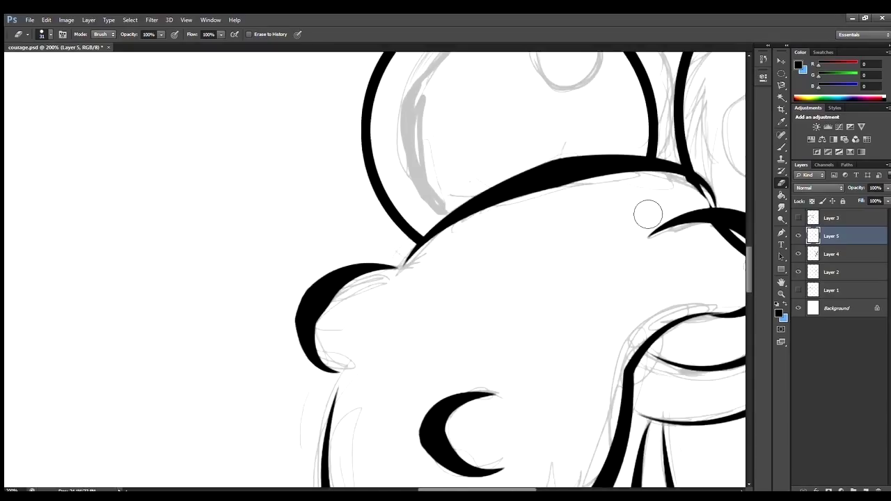
scroll(568, 249, "down", 4)
scroll(594, 248, "up", 2)
Fill a black circular pupil in each of the two round eyes.
key("m")
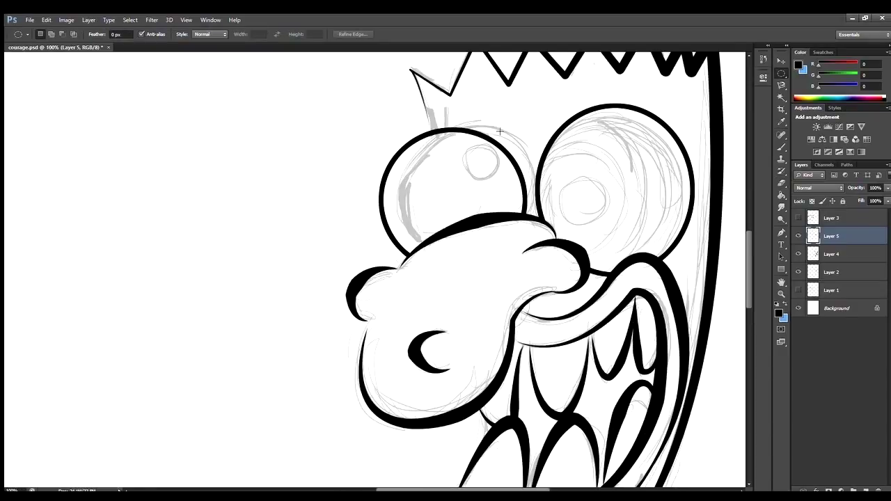
key("alt+BackSpace")
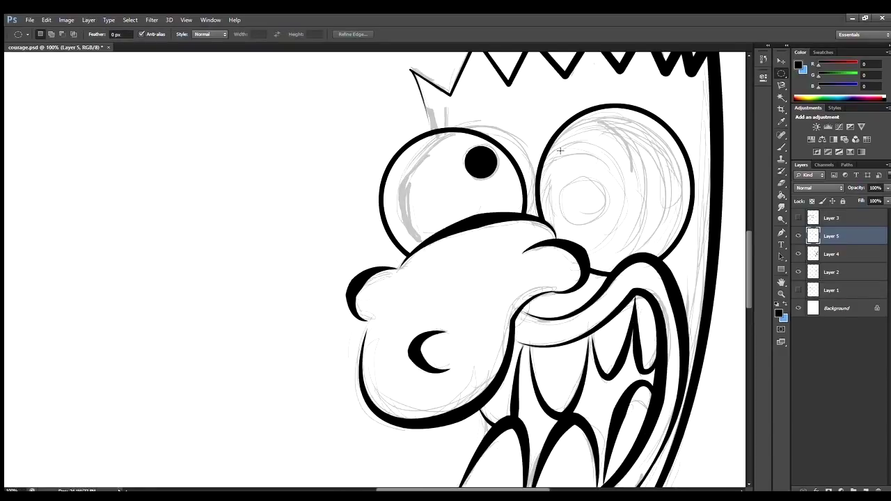
scroll(472, 246, "down", 3)
scroll(511, 248, "up", 3)
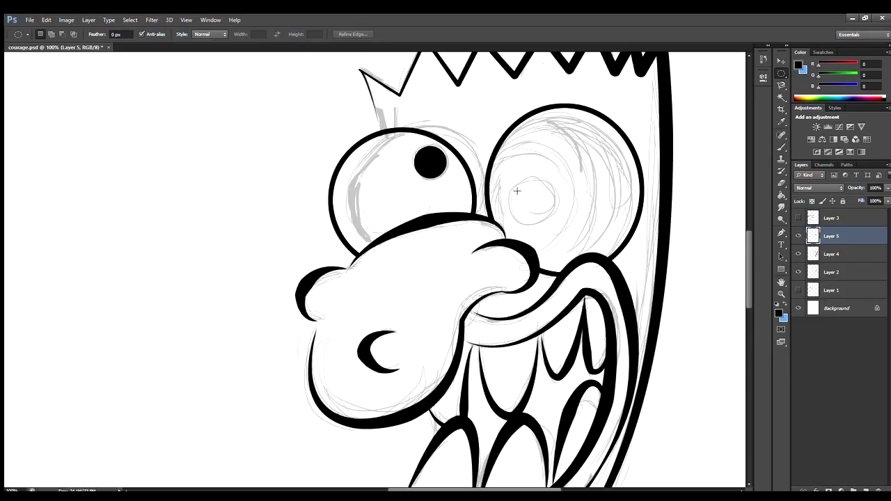
left_click_drag(430, 162, 532, 200)
key("alt+BackSpace")
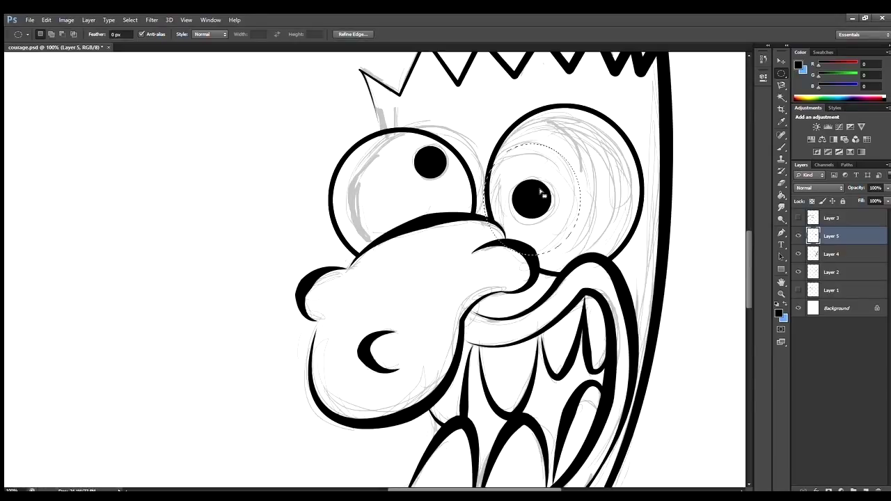
scroll(513, 131, "down", 1)
scroll(374, 191, "down", 1)
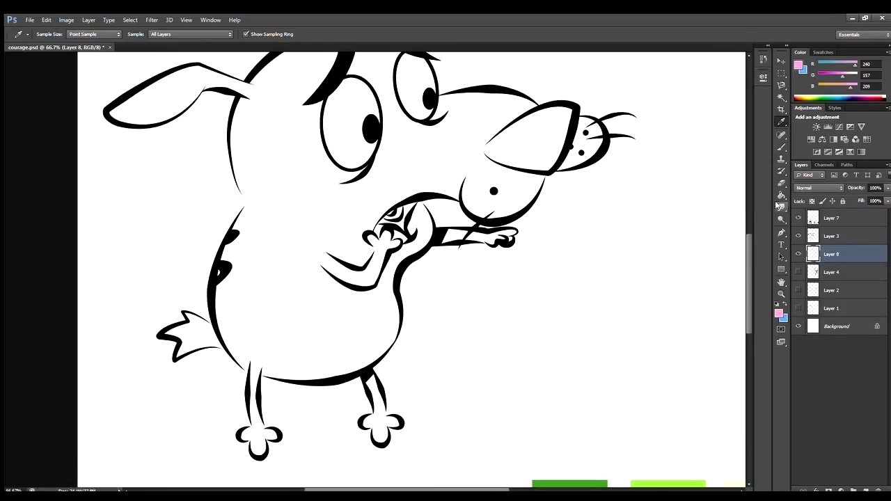
Select the dog's outer contour with the Magnetic Lasso and fill it with pink on Layer 8.
key("l")
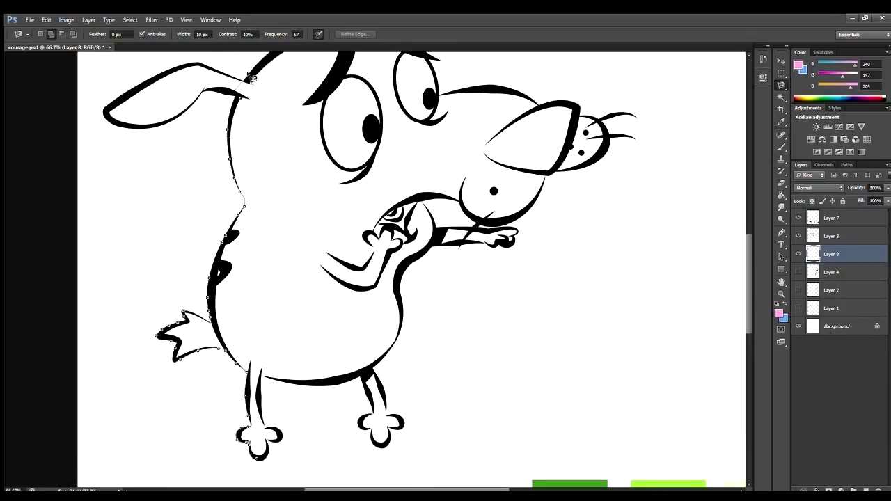
scroll(253, 86, "up", 2)
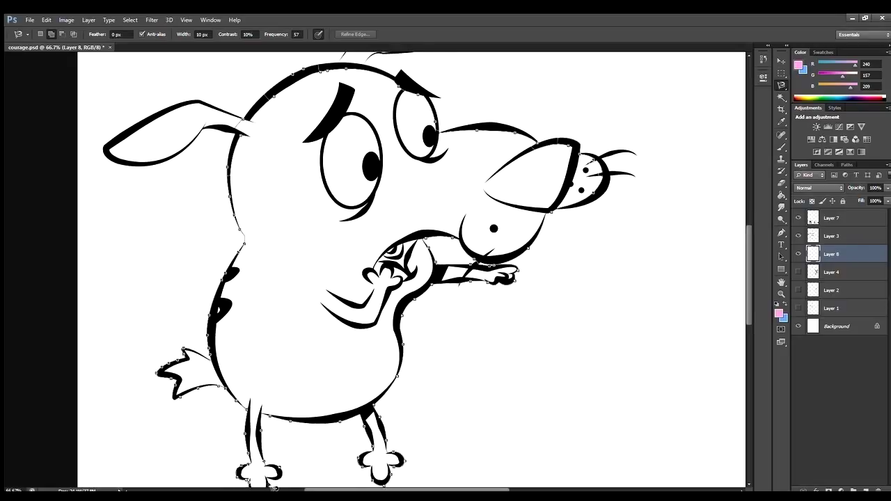
key("Return")
key("alt+BackSpace")
key("ctrl+d")
Trace the inside of the dog's nose with a path and delete the pink from it on Layer 8.
scroll(365, 428, "up", 2)
key("e")
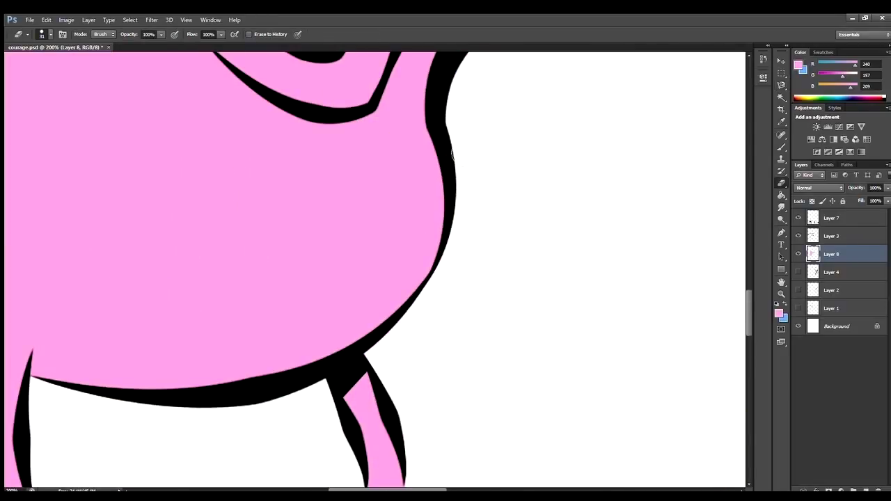
scroll(453, 154, "up", 5)
scroll(476, 473, "right", 5)
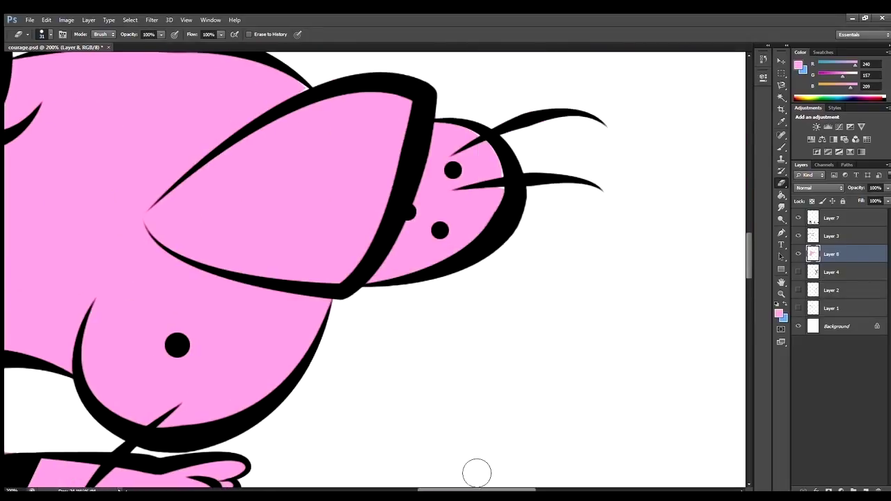
scroll(404, 246, "up", 3)
key("p")
left_click(144, 354)
left_click_drag(300, 419, 457, 441)
left_click(347, 426)
left_click(407, 294)
left_click(418, 247)
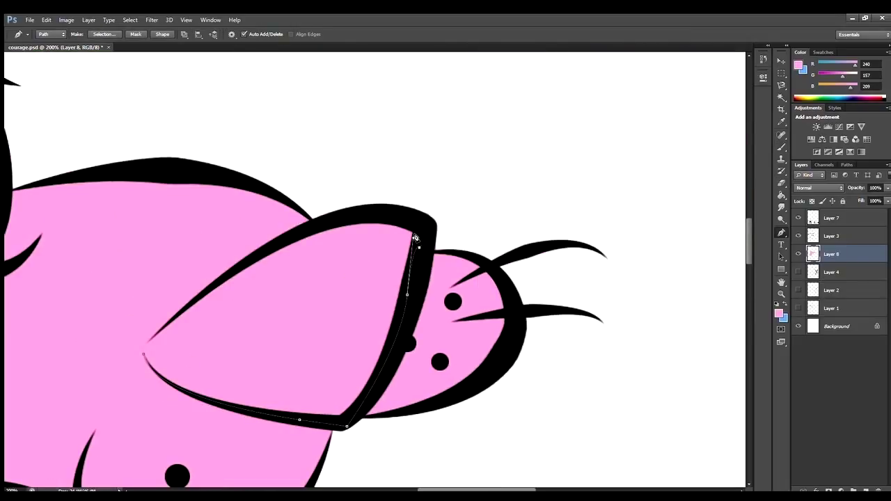
key("ctrl+Return")
key("Delete")
key("ctrl+d")
Trace the dog's smaller eye with a path and delete the pink inside it.
scroll(218, 385, "left", 2)
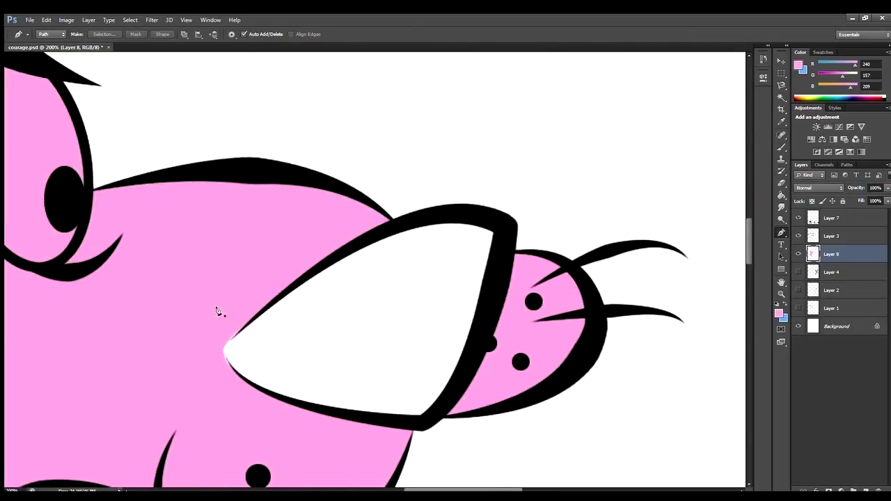
key("b")
scroll(452, 444, "left", 4)
left_click_drag(288, 223, 320, 174)
key("p")
left_click(266, 223)
left_click(250, 188)
left_click(241, 118)
left_click(250, 102)
left_click(284, 58)
key("ctrl+Return")
key("Delete")
key("ctrl+d")
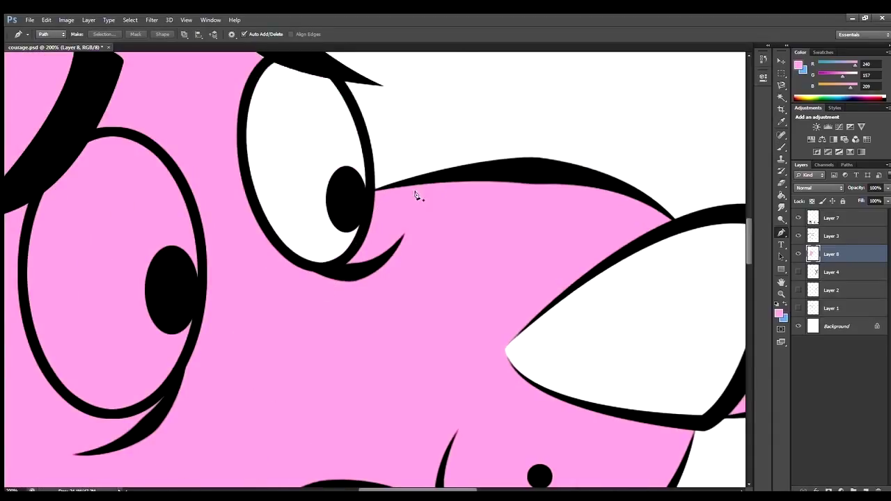
Trace the inside of the dog's larger eye with a path and delete the pink from it on Layer 8.
scroll(418, 195, "up", 3)
scroll(87, 201, "left", 3)
scroll(278, 314, "down", 4)
left_click(238, 368)
left_click_drag(322, 335, 355, 285)
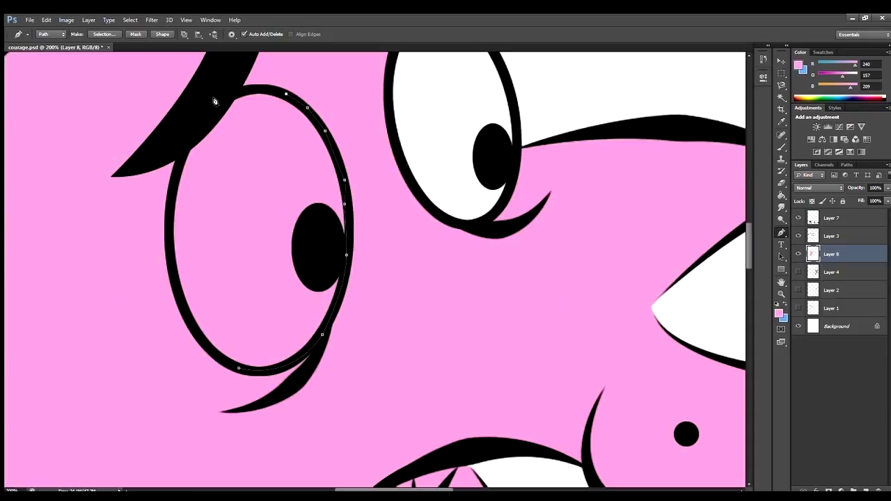
left_click(243, 371)
key("ctrl+Return")
key("Delete")
key("ctrl+d")
scroll(408, 434, "left", 3)
scroll(417, 408, "up", 3)
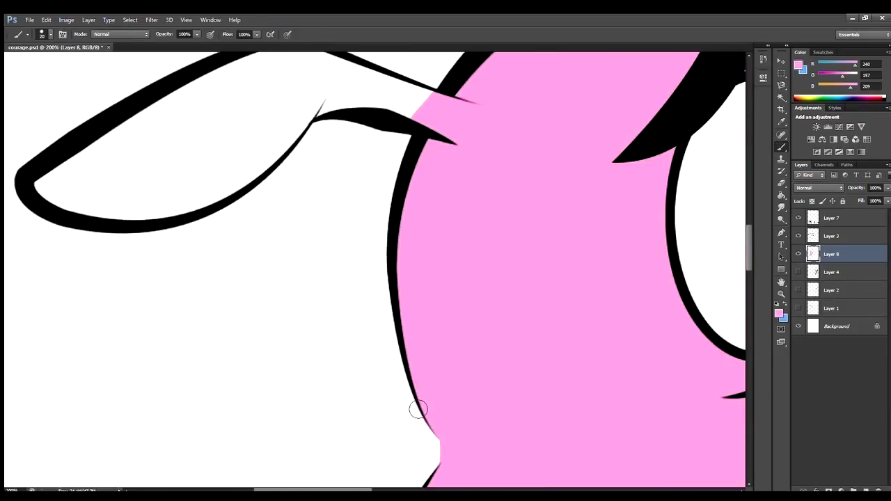
Reset the colours to default black and white and delete a small path-traced area of the line art on Layer 3.
key("e")
scroll(745, 239, "up", 3)
scroll(488, 278, "down", 5)
scroll(418, 278, "down", 4)
scroll(334, 274, "left", 3)
key("b")
scroll(487, 346, "down", 3)
key("d")
key("alt+]")
scroll(292, 334, "up", 4)
key("p")
left_click(252, 288)
left_click(286, 404)
key("ctrl+Return")
key("Delete")
key("ctrl+d")
key("alt+[")
Erase the pink at the base of the dog's lower ear on Layer 8, tracing the area between its outlines with a path.
scroll(407, 333, "down", 3)
scroll(408, 332, "up", 4)
key("e")
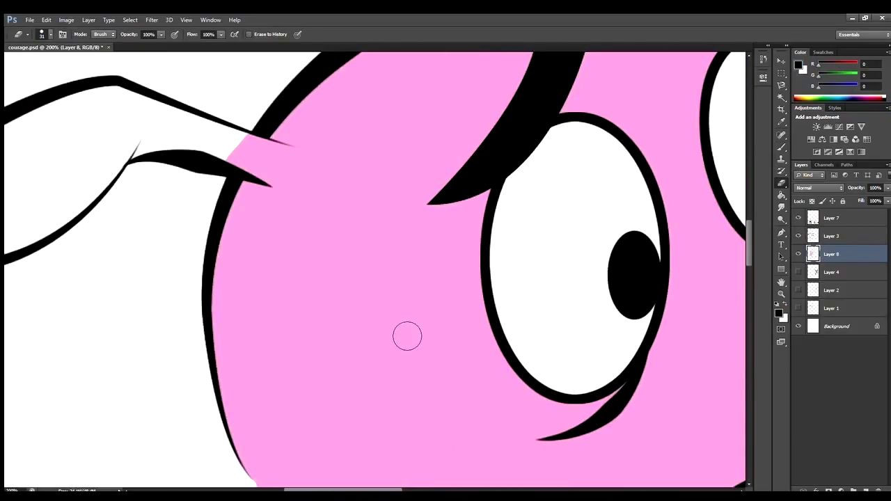
left_click_drag(237, 159, 272, 189)
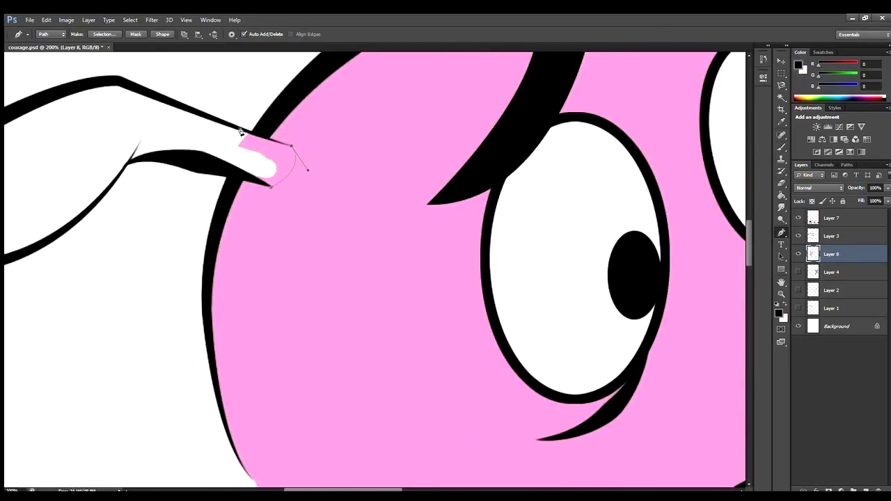
left_click_drag(286, 147, 251, 136)
key("p")
Trace the inside of the dog's mouth around the teeth and fingers with a path and turn it into a selection.
scroll(739, 210, "down", 4)
scroll(453, 335, "up", 4)
left_click(385, 302)
left_click_drag(423, 279, 408, 261)
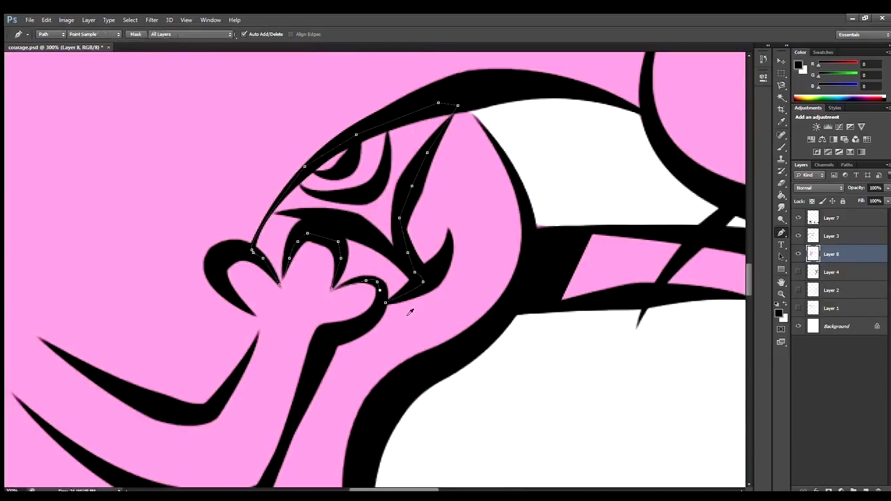
key("ctrl+Return")
Rename Layer 8 as skin and apply a vertical gradient from light pink to deeper pink down the dog's body.
scroll(755, 244, "down", 5)
key("Return")
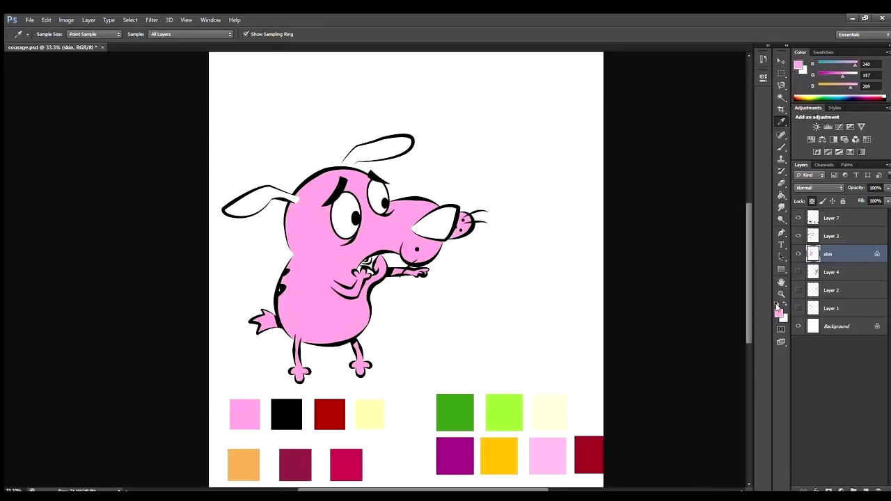
left_click(781, 173)
left_click_drag(314, 190, 314, 378)
scroll(466, 236, "up", 1)
scroll(376, 272, "down", 3)
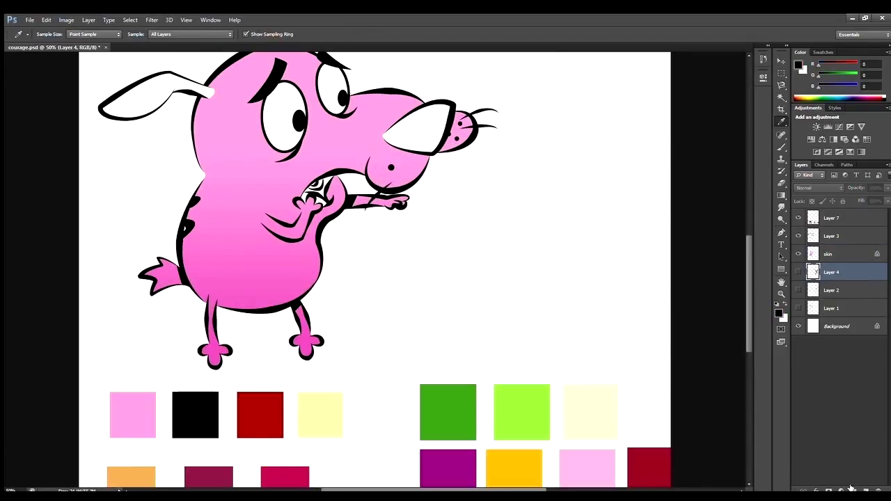
Create a new layer below skin and fill the dog's nose with black on it.
scroll(418, 230, "up", 3)
key("alt+BackSpace")
scroll(498, 252, "up", 3)
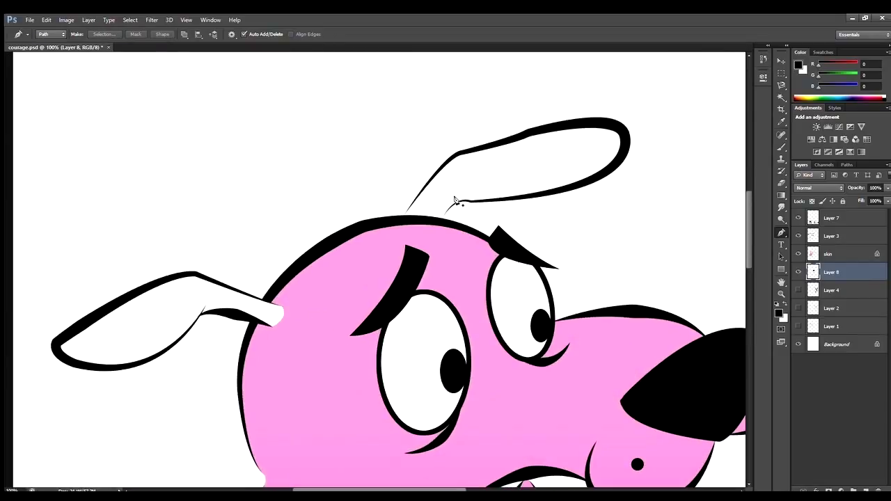
Trace the dog's ears with paths and fill them with black on the new Layer 8.
scroll(427, 165, "up", 1)
left_click(427, 164)
scroll(445, 209, "up", 2)
left_click_drag(533, 204, 565, 185)
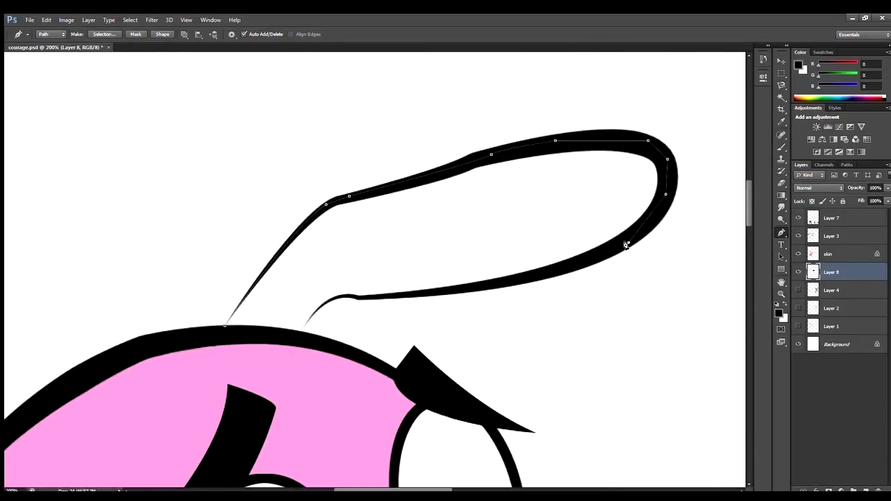
left_click(218, 333)
key("ctrl+Return")
key("alt+BackSpace")
key("ctrl+d")
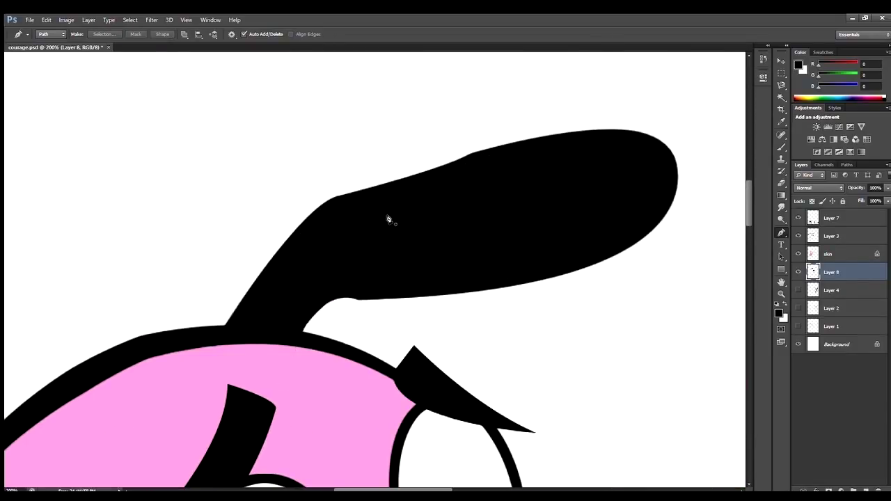
scroll(388, 219, "down", 5)
scroll(485, 478, "up", 3)
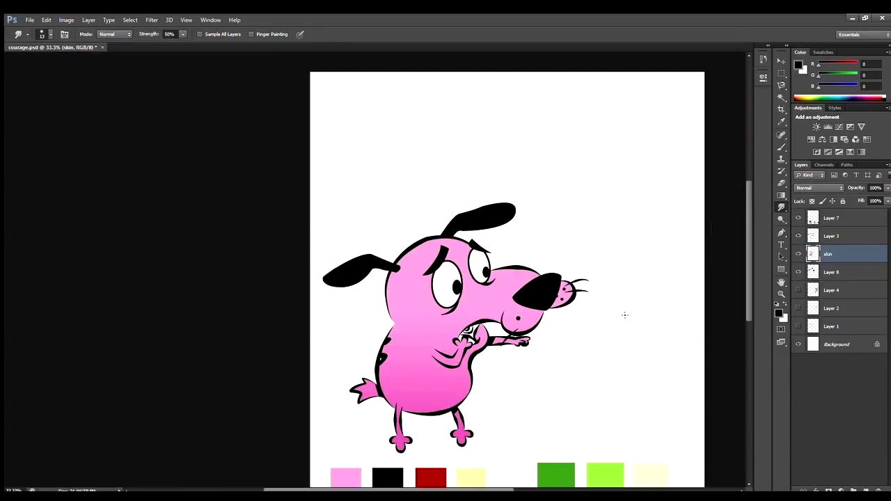
Sample a brown colour and fill a path-traced highlight in the dog's lower ear with it on Layer 8.
key("ctrl+plus")
scroll(737, 272, "down", 3)
key("i")
scroll(737, 273, "down", 2)
left_click(457, 349)
scroll(737, 272, "up", 3)
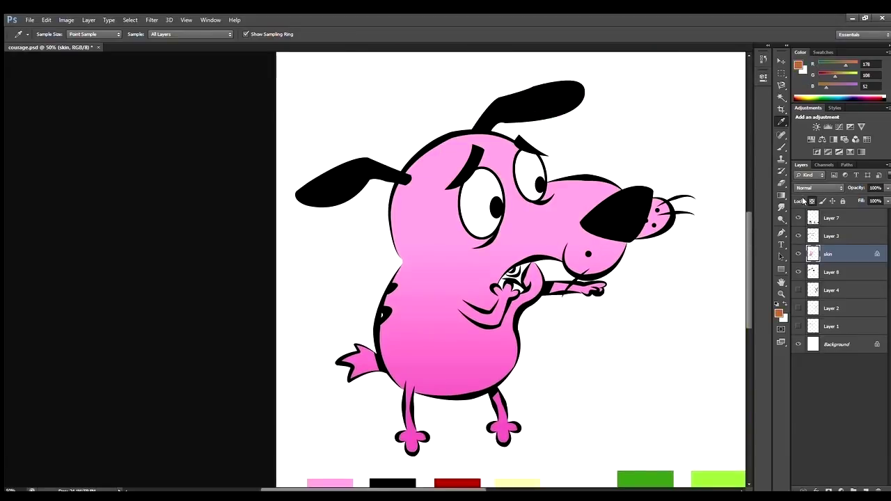
key("slash")
key("p")
left_click(362, 161)
left_click_drag(299, 193, 251, 181)
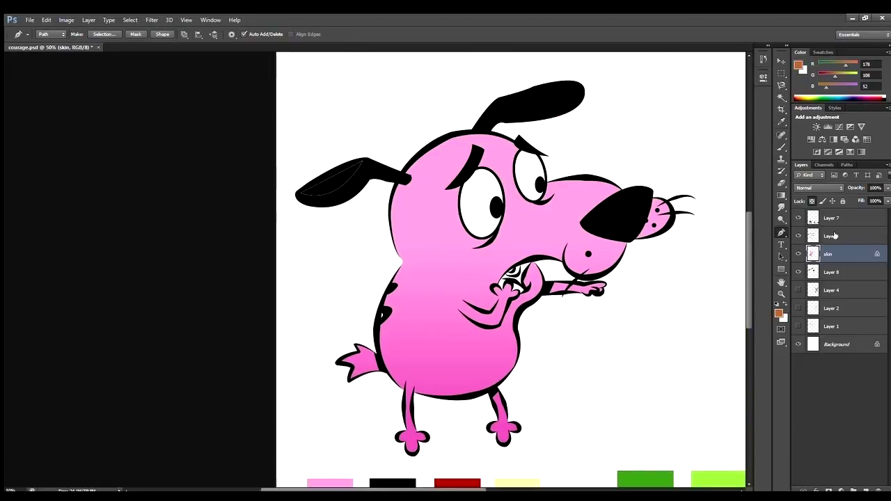
left_click(832, 272)
key("ctrl+Return")
key("alt+BackSpace")
key("ctrl+d")
Fill path-traced highlights in the dog's raised ear and nose with brown on Layer 8.
key("alt+BackSpace")
left_click_drag(603, 216, 623, 205)
key("ctrl+Return")
key("alt+BackSpace")
key("ctrl+minus")
key("ctrl+minus")
key("ctrl+plus")
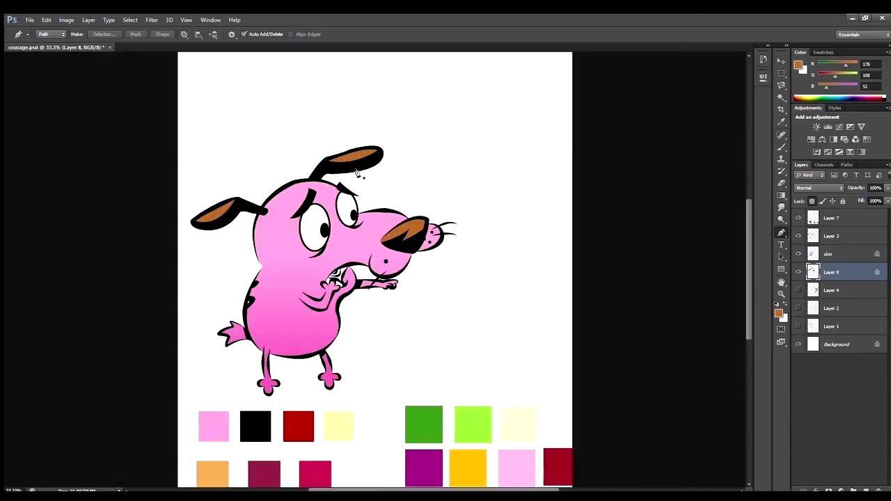
Rename Layer 8 as black and add a new layer named white beneath it.
key("ctrl+plus")
scroll(747, 263, "down", 2)
double_click(831, 272)
type("black")
key("Return")
key("ctrl+alt+shift+n")
double_click(833, 289)
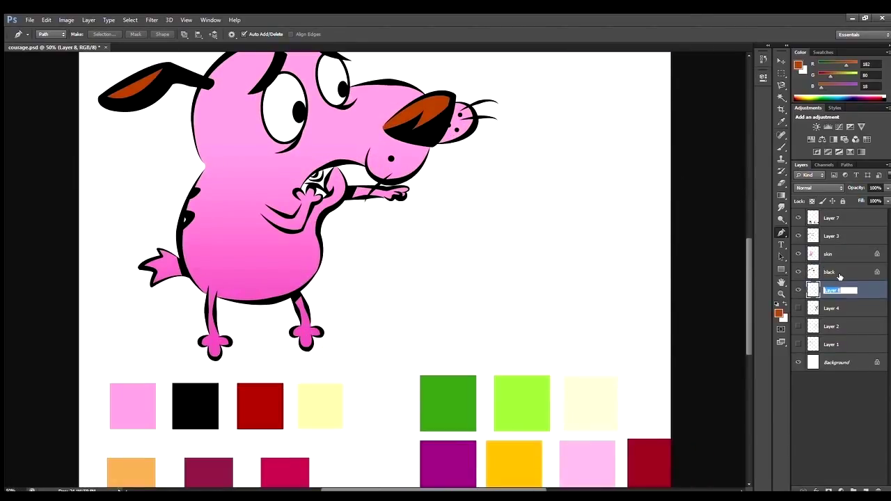
key("Return")
Fill the dog's eyes with white on the white layer.
key("ctrl+plus")
key("alt+BackSpace")
key("x")
key("alt+BackSpace")
Sample the pale yellow swatch and brush it over the curved tongue line in the mouth on Layer 3.
scroll(675, 285, "down", 3)
key("i")
key("ctrl+minus")
left_click(318, 364)
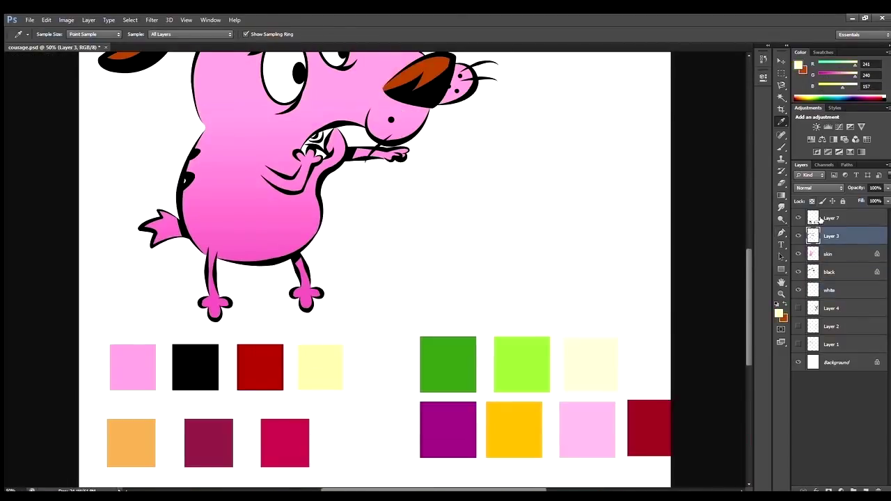
key("ctrl+plus")
key("ctrl+plus")
key("b")
key("ctrl+plus")
left_click(348, 235)
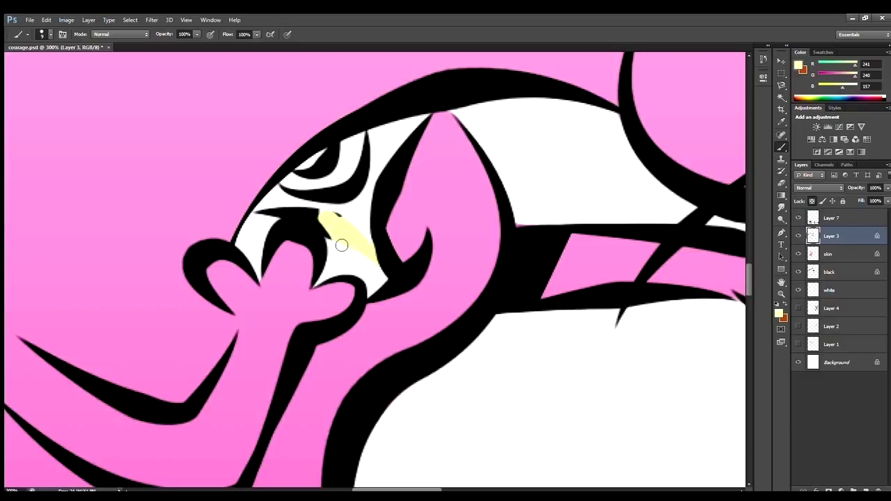
Sample the light orange swatch and recolour the curved tongue line in the mouth with it on Layer 3.
key("ctrl+minus")
key("ctrl+minus")
key("ctrl+minus")
key("ctrl+minus")
key("i")
scroll(739, 297, "up", 2)
key("ctrl+plus")
key("ctrl+plus")
key("ctrl+plus")
key("ctrl+plus")
key("b")
left_click_drag(324, 305, 265, 257)
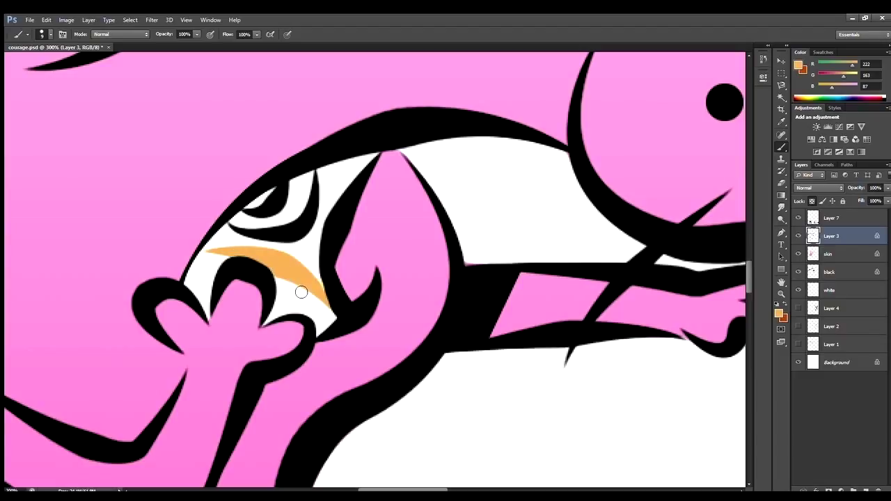
key("i")
key("b")
key("x")
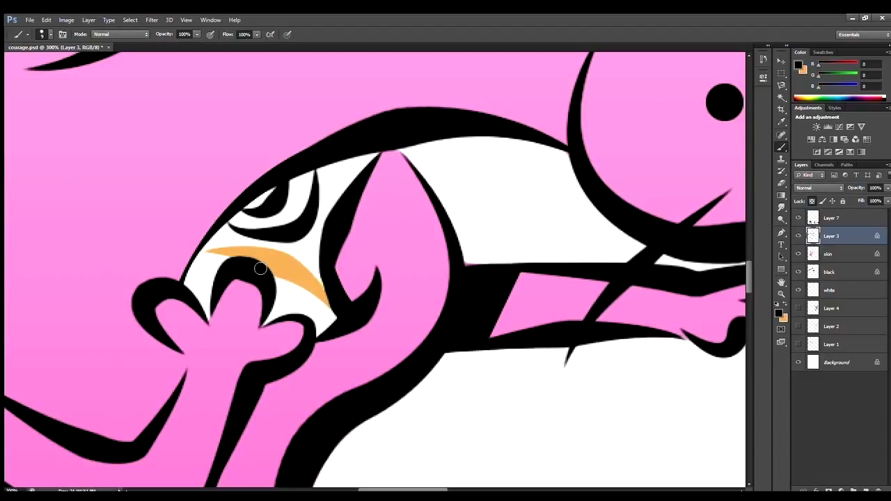
Trace the mouth interior with a path and fill it with the dark red swatch colour on a new layer below white.
key("ctrl+minus")
key("ctrl+minus")
key("ctrl+minus")
key("ctrl+minus")
key("ctrl+minus")
key("alt+bracketleft")
key("i")
left_click(354, 363)
left_click(321, 349)
key("ctrl+plus")
key("ctrl+plus")
key("ctrl+plus")
key("ctrl+plus")
key("ctrl+plus")
key("p")
key("alt+bracketleft")
key("alt+bracketleft")
key("alt+bracketleft")
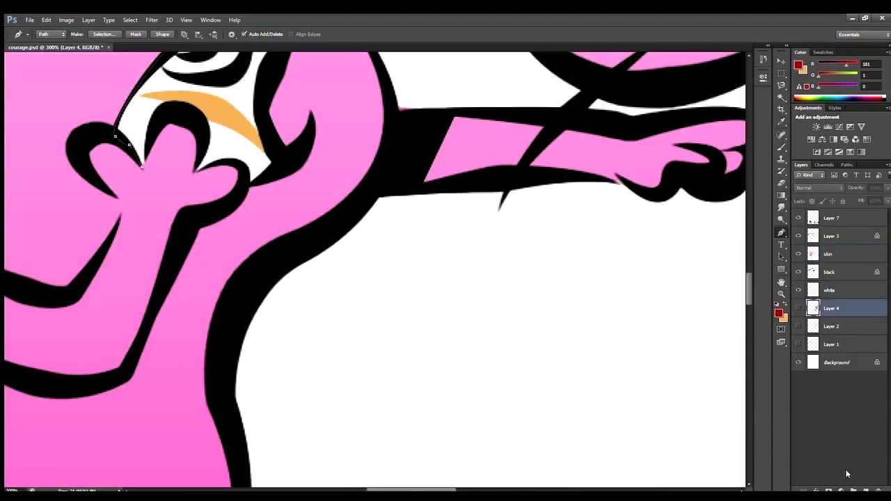
key("ctrl+shift+alt+n")
key("ctrl+Return")
key("alt+BackSpace")
key("ctrl+d")
key("alt+bracketright")
key("alt+bracketright")
key("alt+bracketright")
key("alt+bracketright")
key("b")
key("d")
key("ctrl+minus")
key("ctrl+minus")
key("ctrl+minus")
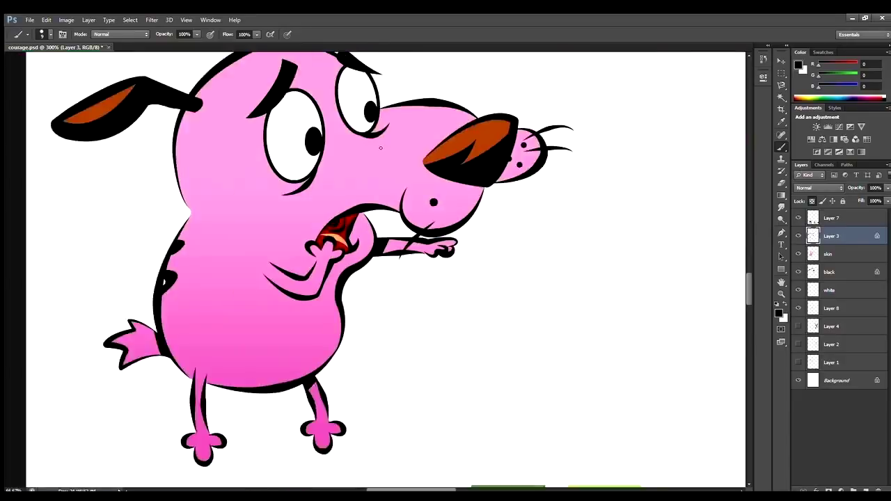
Sample the pale yellow swatch and paint the dog's upper tooth with it on Layer 8, keeping within the red mouth fill.
key("alt+bracketleft")
key("alt+bracketleft")
key("alt+bracketleft")
key("alt+bracketleft")
key("ctrl+minus")
scroll(719, 272, "down", 3)
key("i")
left_click(348, 388)
key("ctrl+plus")
key("ctrl+plus")
key("ctrl+plus")
key("ctrl+plus")
key("b")
left_click_drag(150, 381, 220, 334)
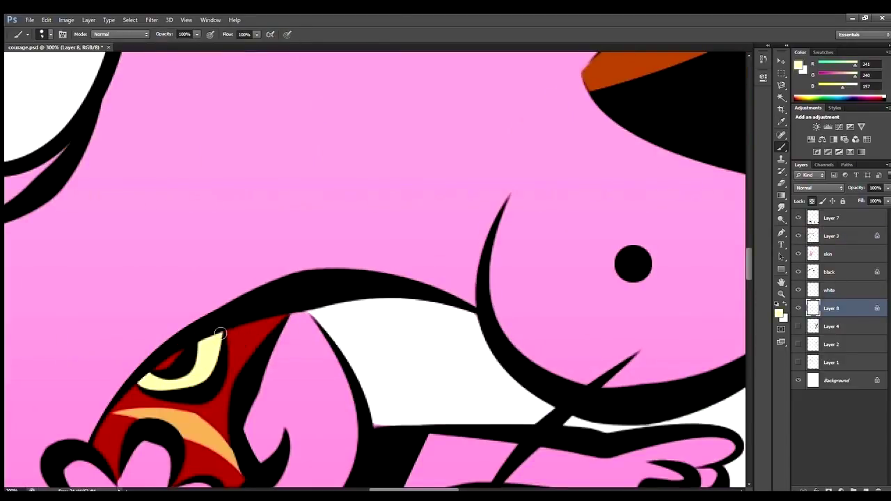
Sample the plum swatch and paint the mouth area below the orange tongue line with it on Layer 8.
key("ctrl+minus")
key("ctrl+minus")
key("ctrl+minus")
key("ctrl+minus")
key("ctrl+minus")
left_click(280, 416, "alt")
scroll(372, 221, "up", 5)
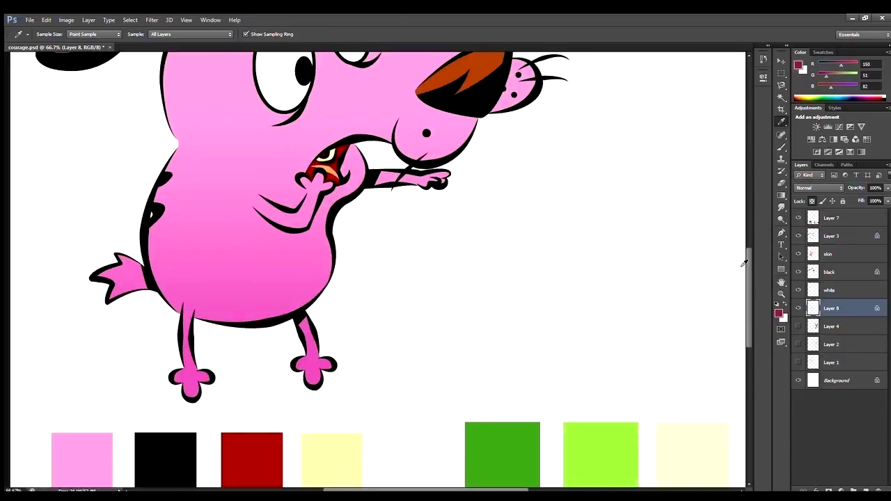
scroll(256, 273, "down", 7)
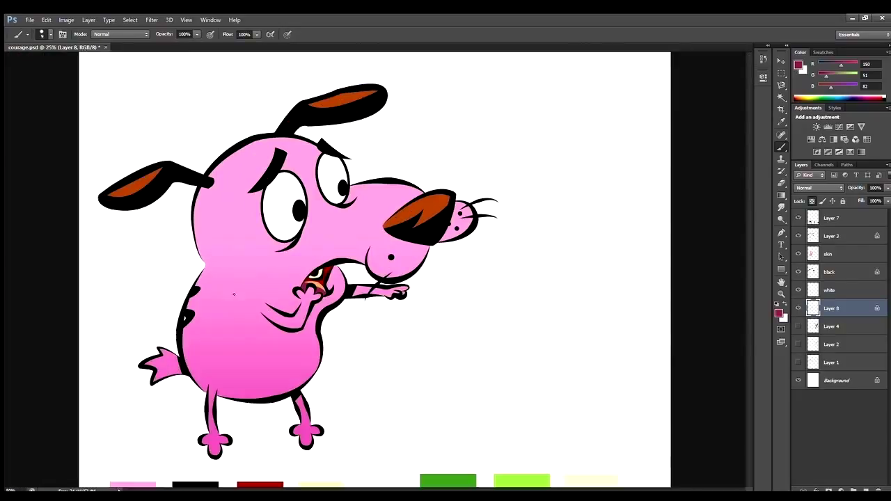
scroll(241, 284, "up", 3)
scroll(252, 322, "up", 6)
Erase the black tooth outline on Layer 3 and paint over the tooth with the dark red mouth colour on Layer 8.
key("e")
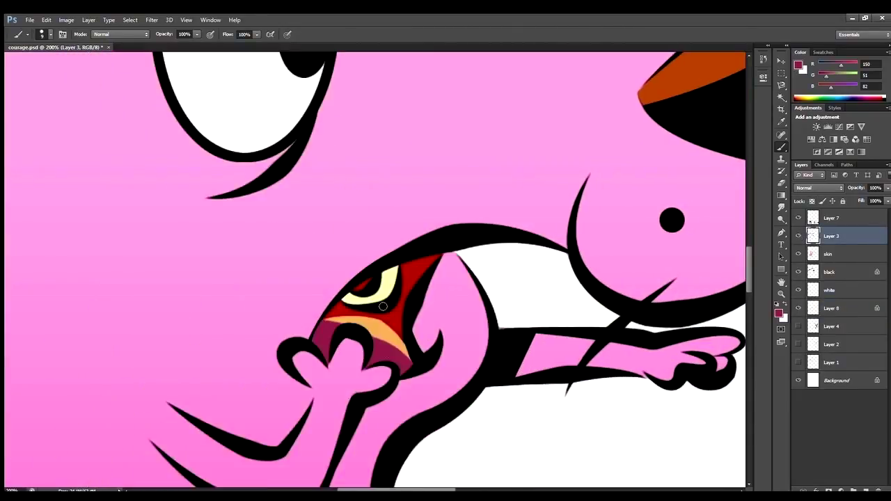
mouse_move(338, 308)
left_mouse_down()
mouse_move(363, 308)
mouse_move(378, 317)
mouse_move(372, 333)
mouse_move(407, 318)
mouse_move(390, 296)
left_mouse_up()
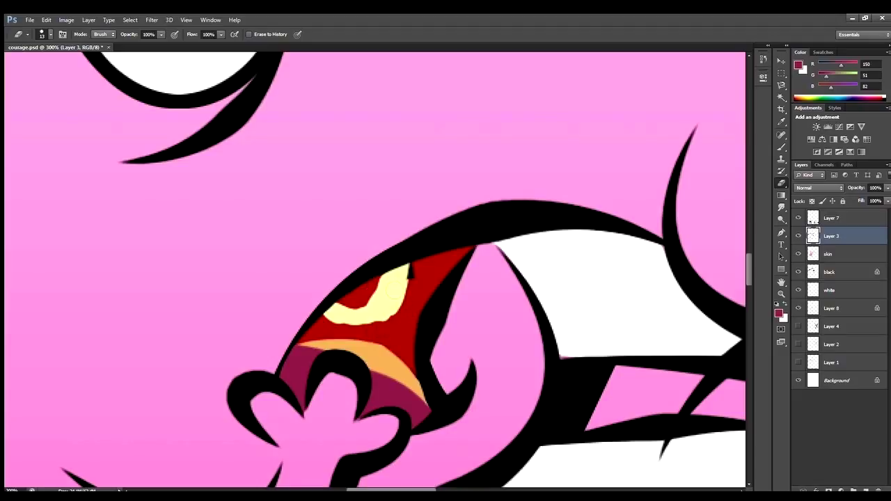
scroll(416, 262, "down", 3)
left_click(831, 308)
key("b")
left_click_drag(344, 306, 397, 268)
Sample the crimson swatch and try to fill a path traced along the orange tongue line on Layer 8.
scroll(398, 265, "down", 4)
key("i")
left_click(329, 425)
scroll(341, 275, "up", 6)
key("p")
left_click(338, 274)
left_click(348, 276)
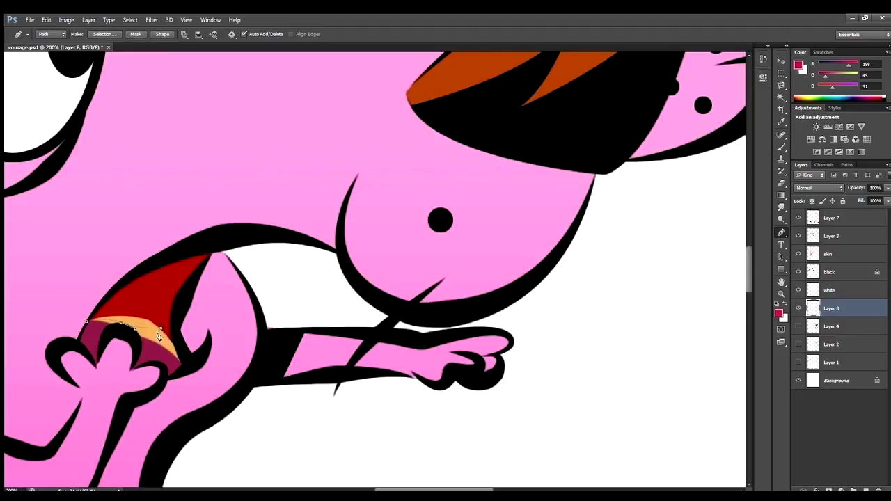
key("ctrl+Return")
key("alt+BackSpace")
Sample the plum colour and fill a traced path over the dog's upper mouth interior with it on Layer 8.
scroll(82, 313, "down", 5)
scroll(81, 312, "up", 5)
key("i")
left_click(139, 293)
key("p")
left_click(209, 333)
key("ctrl+Return")
key("alt+BackSpace")
key("ctrl+d")
Trace the tongue area below the orange line with a path and fill it with the crimson swatch colour.
key("i")
left_click(119, 319)
key("p")
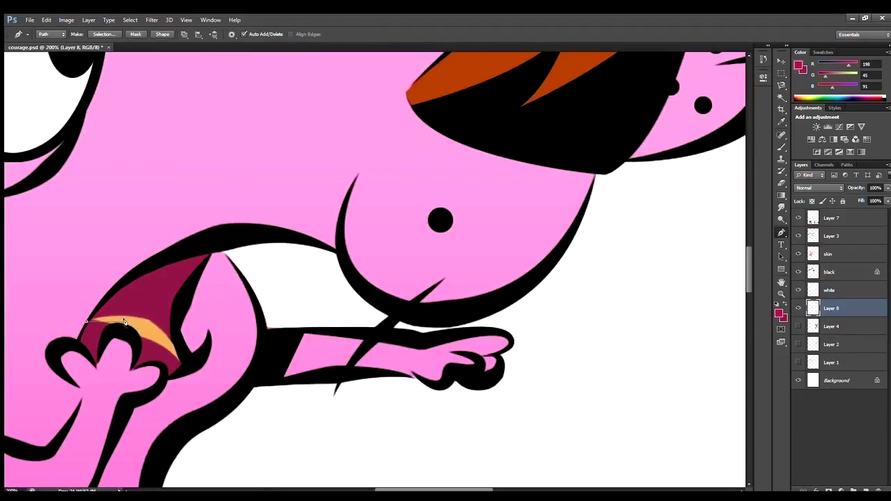
key("ctrl+Return")
key("alt+BackSpace")
key("ctrl+d")
scroll(39, 343, "down", 5)
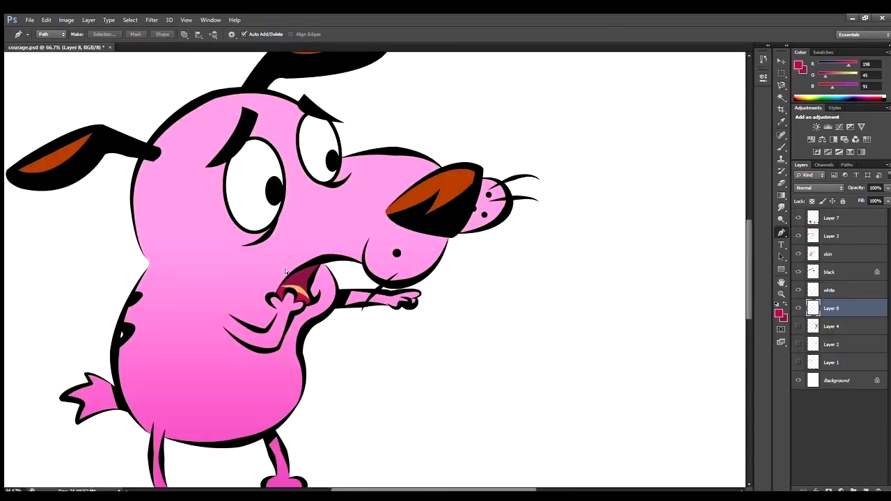
scroll(406, 161, "up", 5)
Brush a darker plum, RGB 125, 38, 65, over the mouth area below the orange tongue line on Layer 8.
key("i")
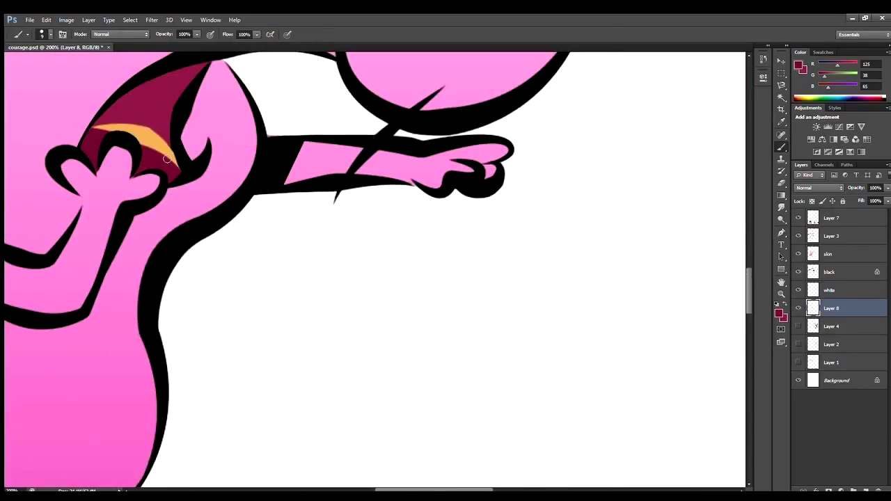
scroll(392, 466, "up", 1)
left_click(231, 135, "ctrl")
key("p")
key("i")
key("p")
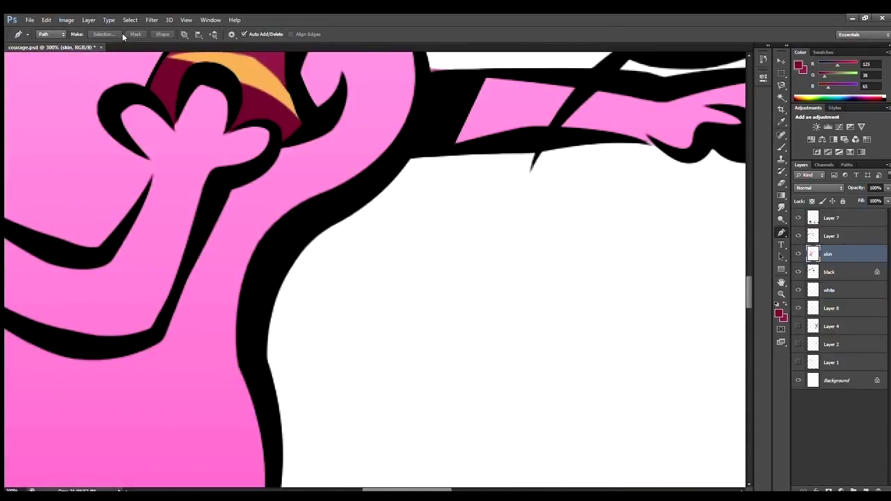
Return to Layer 8, sample the plum colour and trace a path along the orange tongue line.
scroll(376, 272, "down", 6)
scroll(376, 272, "up", 1)
left_click(832, 308)
scroll(338, 253, "up", 4)
key("i")
key("p")
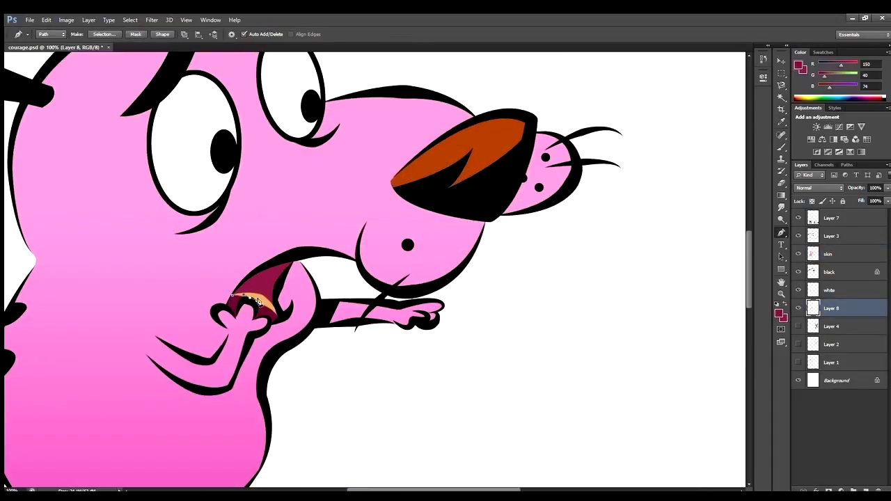
Sample the crimson swatch and brush it into the dog's mouth around the tongue line on Layer 8.
scroll(428, 325, "down", 4)
key("i")
scroll(427, 325, "up", 4)
left_click(336, 204)
key("b")
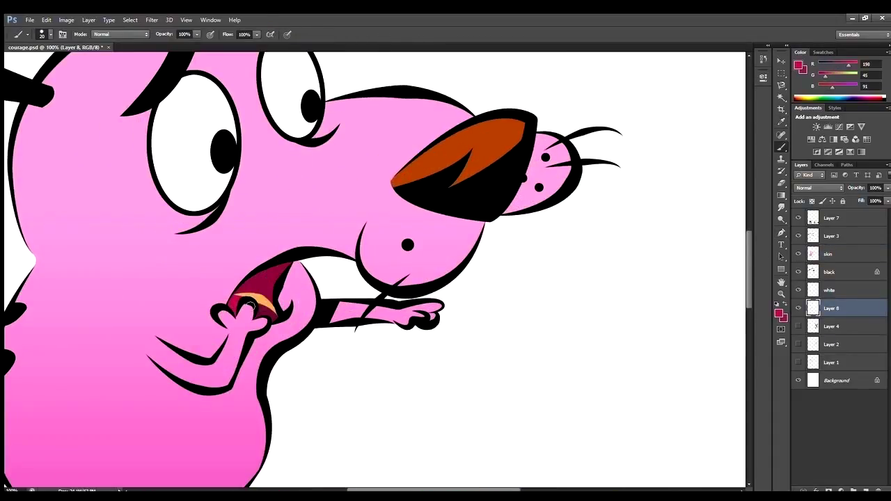
Pick the darker plum, RGB 125, 38, 65, and touch up the mouth colouring with the brush on Layer 8.
scroll(241, 252, "down", 4)
key("i")
scroll(369, 264, "up", 4)
key("b")
scroll(370, 265, "down", 4)
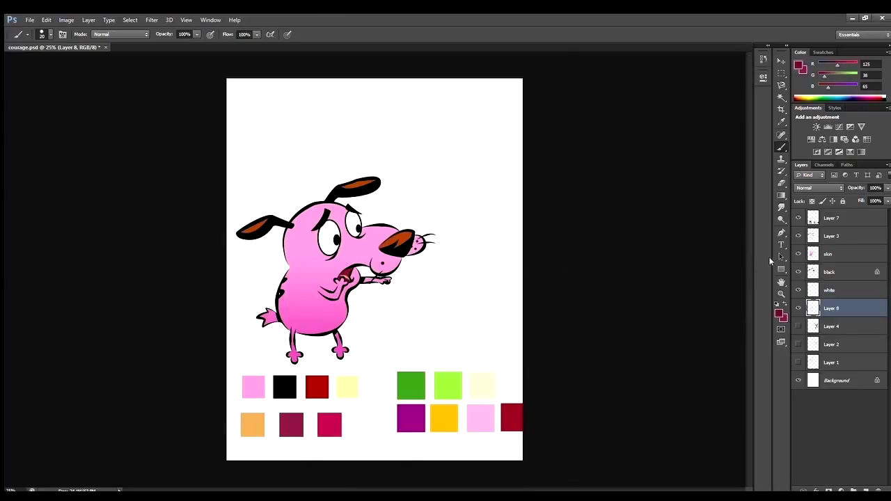
Add a new layer above Layer 3 and begin a path beside the dog's hand at the mouth.
scroll(370, 265, "up", 2)
left_click(832, 236)
scroll(374, 269, "up", 1)
key("ctrl+shift+alt+n")
key("e")
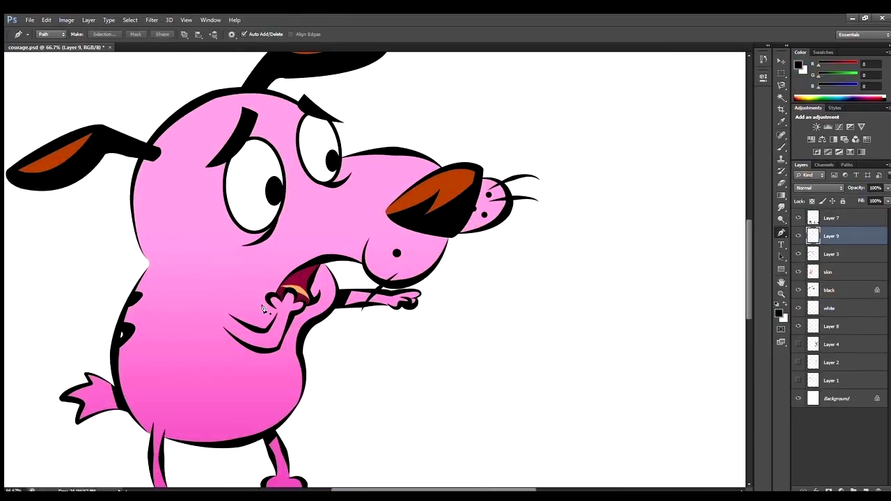
scroll(374, 269, "up", 2)
scroll(375, 270, "down", 5)
Show the second character's line art on Layer 4 and add a new layer directly beneath it.
key("ctrl+bracketleft")
key("ctrl+bracketleft")
key("ctrl+bracketleft")
key("ctrl+bracketleft")
key("ctrl+bracketleft")
key("ctrl+bracketleft")
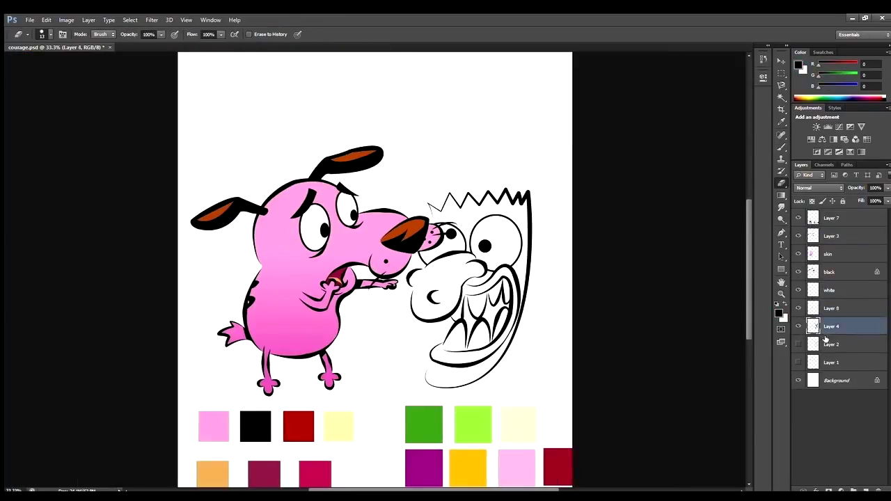
Sample the dark green swatch, trace the second character's face from chin to zigzag hair, and fill the path on Layer 9.
scroll(438, 452, "up", 4)
key("i")
scroll(408, 270, "up", 2)
key("p")
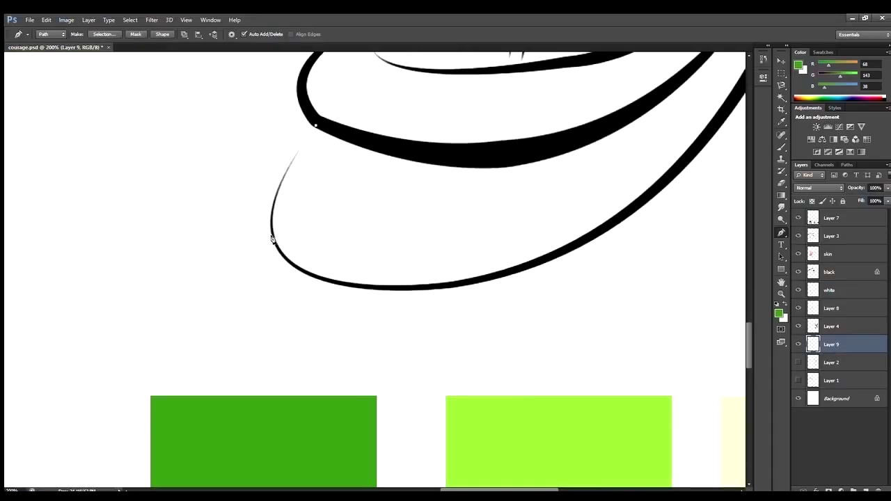
scroll(557, 253, "down", 1)
scroll(701, 292, "up", 5)
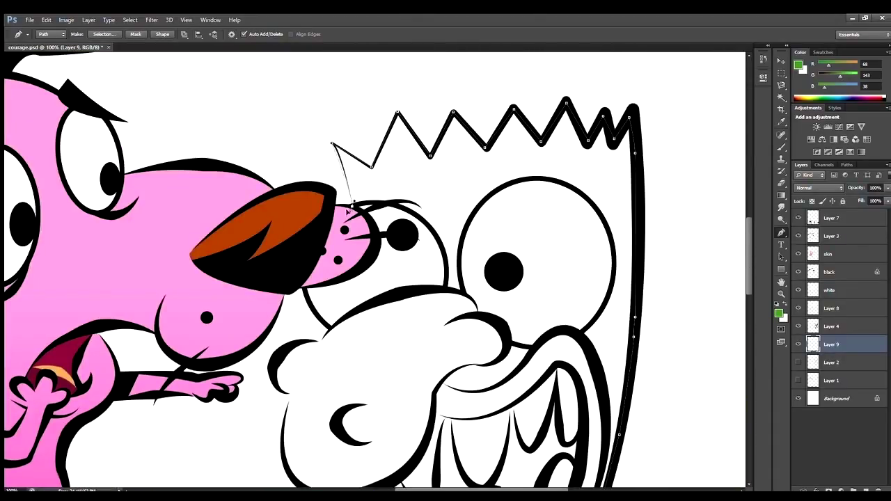
scroll(398, 365, "down", 3)
key("x")
scroll(754, 300, "down", 3)
scroll(755, 299, "up", 5)
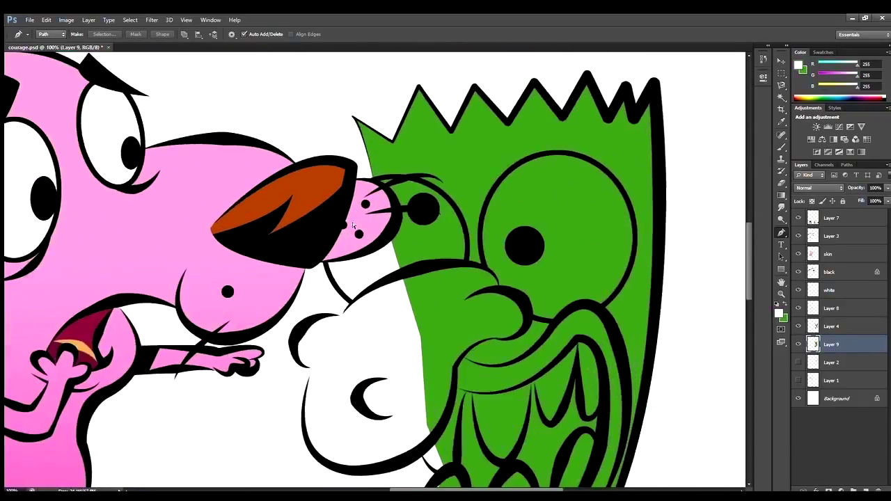
Sample the light green swatch, trace around the second character's lips and mouth, and fill the path on Layer 9.
left_click(799, 253)
left_click_drag(414, 280, 431, 279)
left_click(798, 272)
left_click(561, 249)
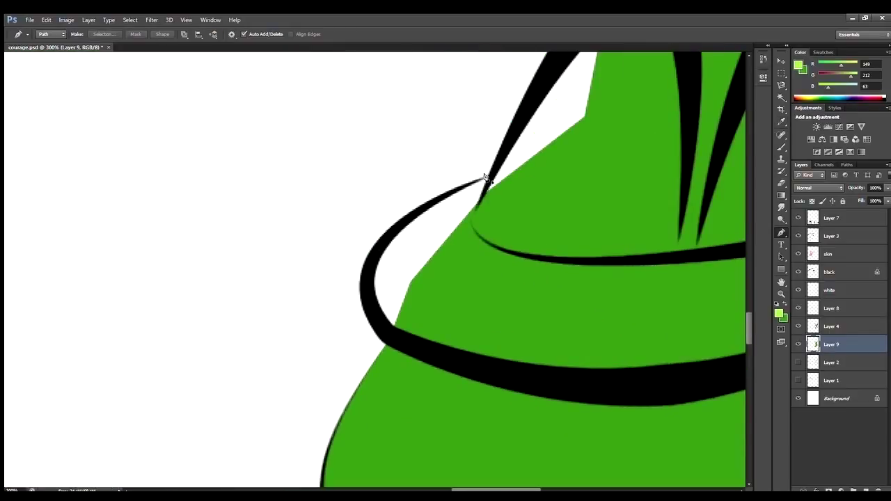
left_click(507, 368)
key("ctrl+minus")
scroll(446, 278, "up", 5)
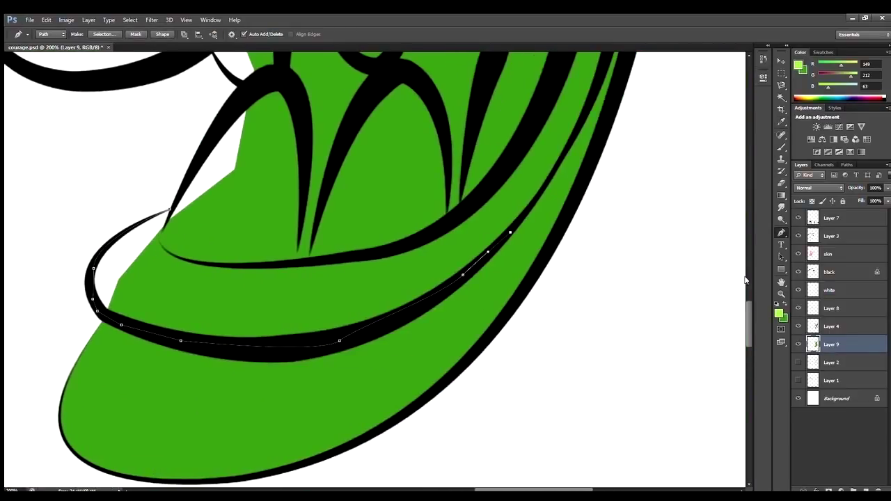
left_click(616, 153)
scroll(624, 159, "up", 5)
left_click(624, 300)
left_click(609, 264)
left_click(593, 230)
scroll(393, 284, "down", 10)
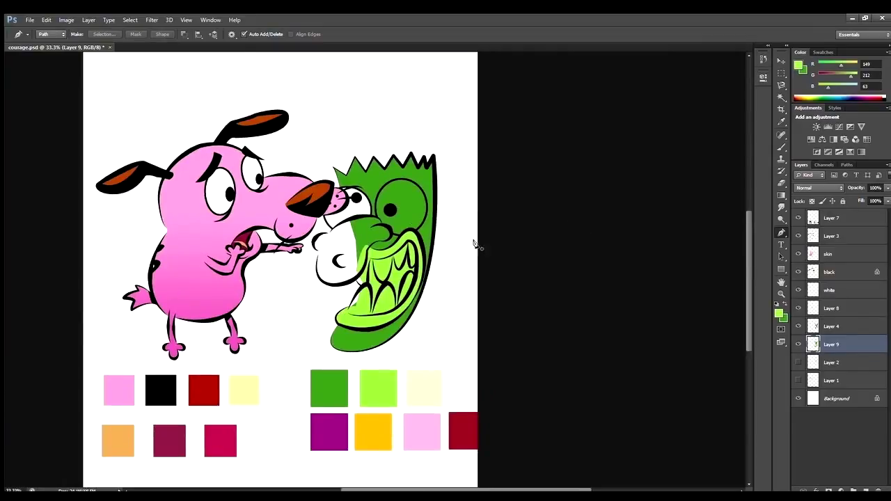
Sample the pale cream swatch and fill thin curved highlights along the second character's lower and upper lips on Layer 9.
scroll(473, 243, "up", 3)
scroll(474, 244, "up", 3)
scroll(515, 139, "up", 3)
left_click(516, 141)
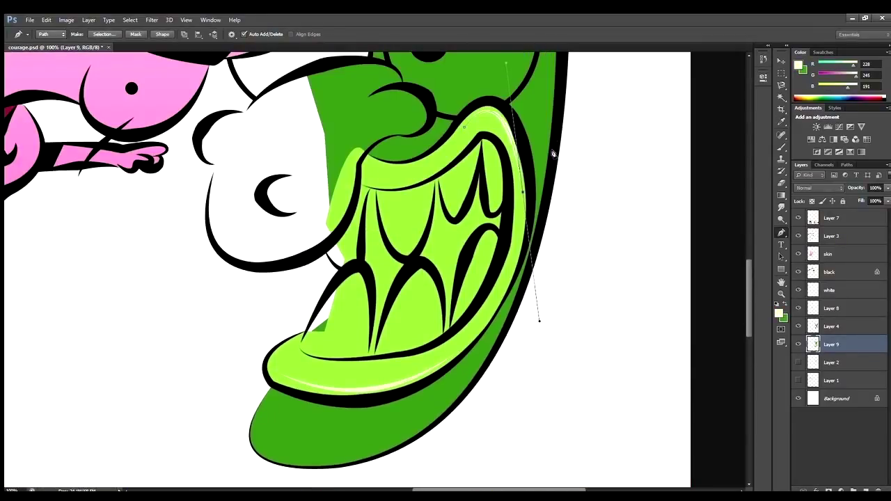
Sample the purple swatch, trace the second character's large nose with a path, and fill it on Layer 9.
scroll(559, 149, "down", 5)
scroll(712, 354, "up", 2)
scroll(302, 327, "up", 4)
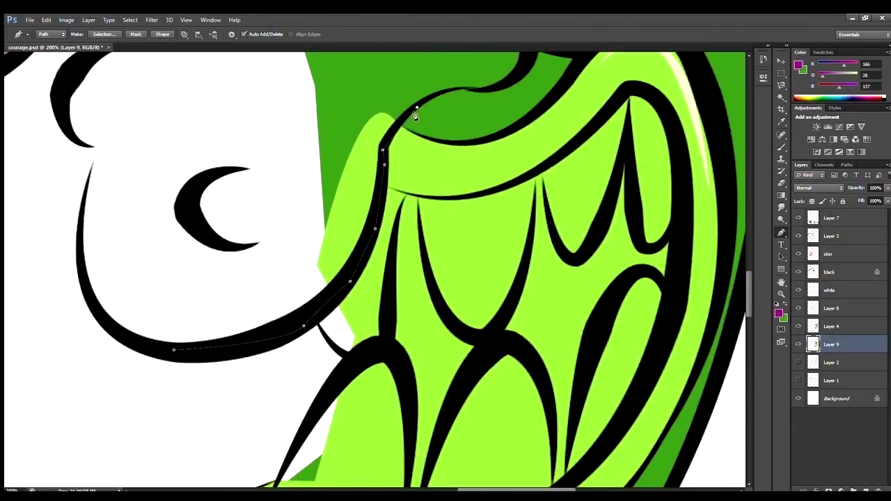
scroll(474, 86, "up", 3)
left_click_drag(492, 168, 462, 143)
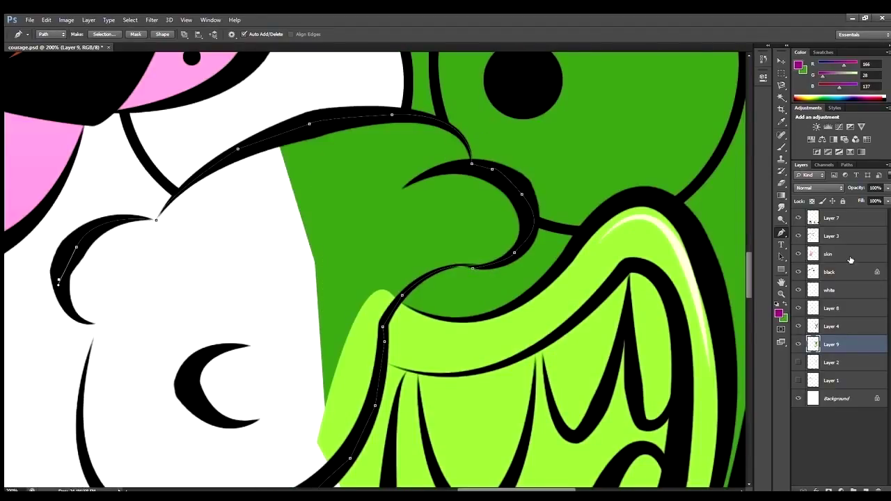
key("e")
key("alt+]")
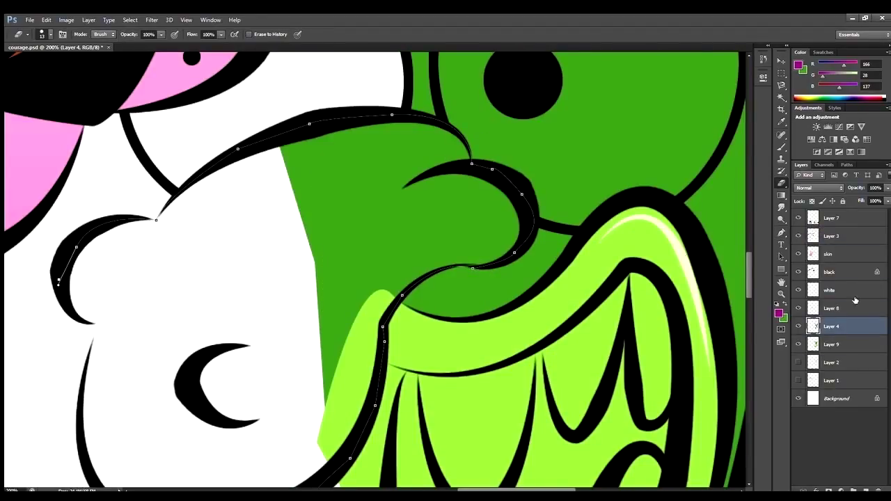
key("alt+[")
key("p")
left_click_drag(98, 324, 107, 316)
scroll(234, 143, "down", 5)
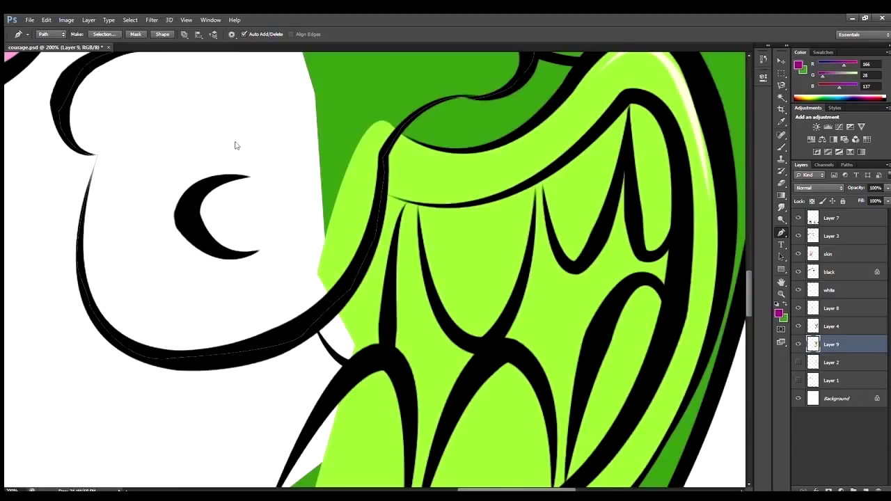
Sample the yellow-orange swatch, trace the second character's large round eye, and fill the path on Layer 9.
key("i")
left_click(132, 442)
scroll(536, 153, "up", 4)
key("p")
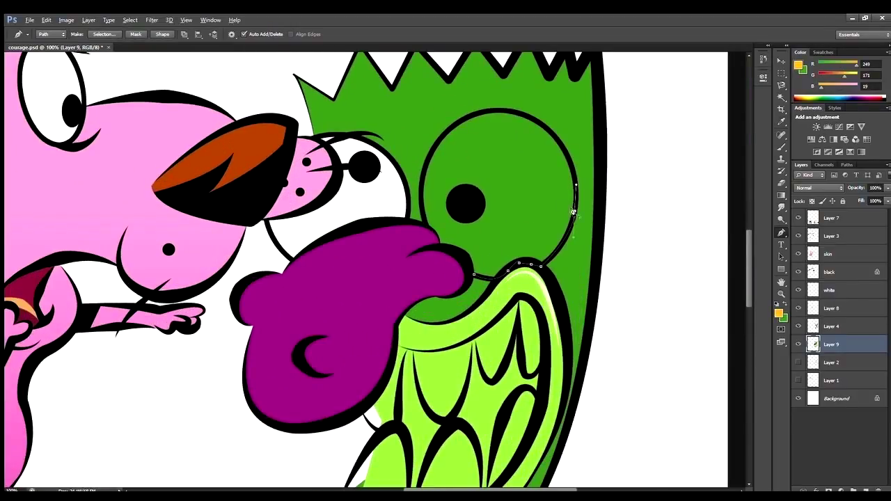
scroll(420, 199, "up", 2)
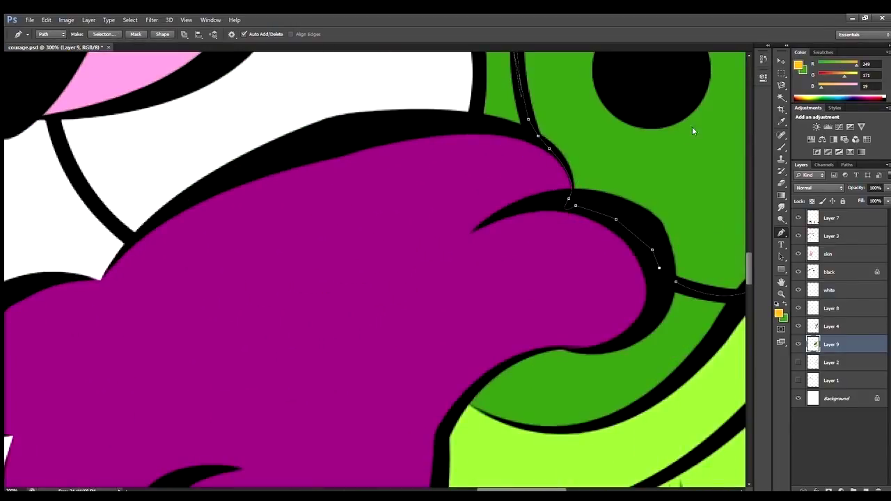
Sample the dark red swatch, trace the second character's mouth interior around the teeth, and fill the path on Layer 9.
scroll(693, 131, "down", 5)
key("i")
left_click(556, 376)
scroll(438, 259, "up", 2)
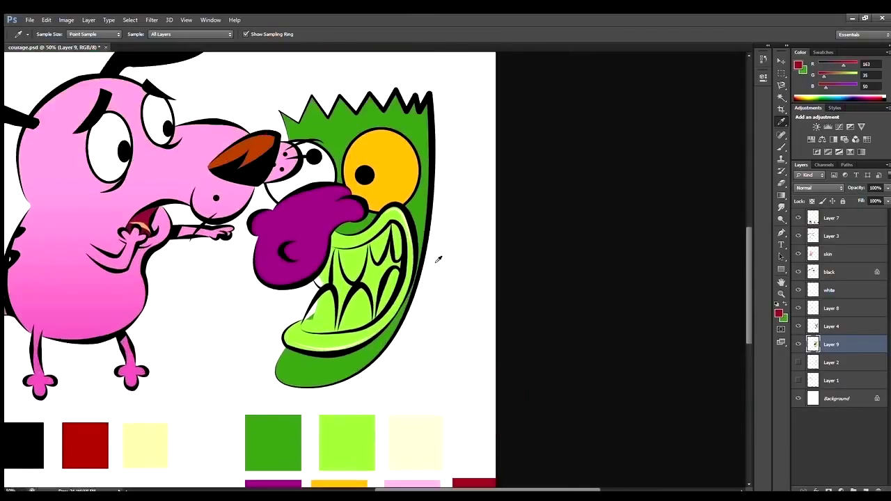
scroll(369, 267, "up", 2)
key("p")
scroll(317, 238, "up", 2)
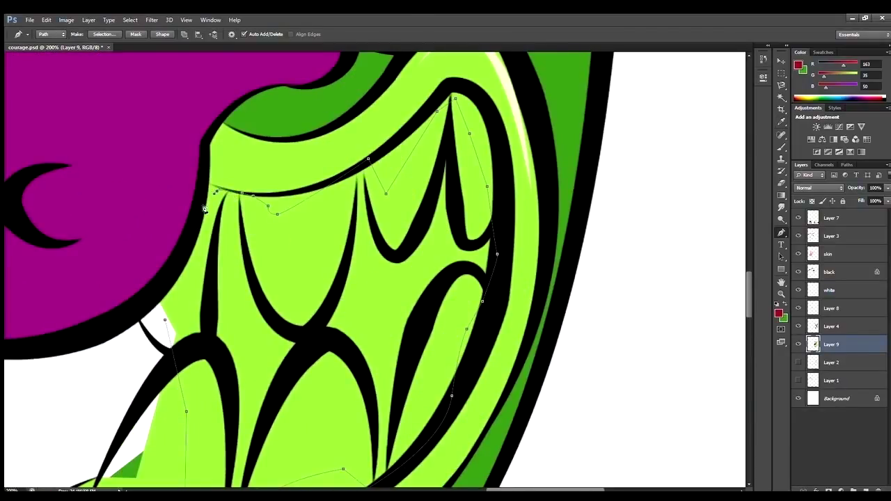
key("ctrl+Return")
key("alt+BackSpace")
Sample the pale pink swatch, trace the second character's upper and lower teeth with paths, and fill them on Layer 9.
scroll(215, 159, "down", 2)
key("i")
left_click(477, 413)
scroll(390, 292, "up", 2)
scroll(373, 416, "up", 2)
key("p")
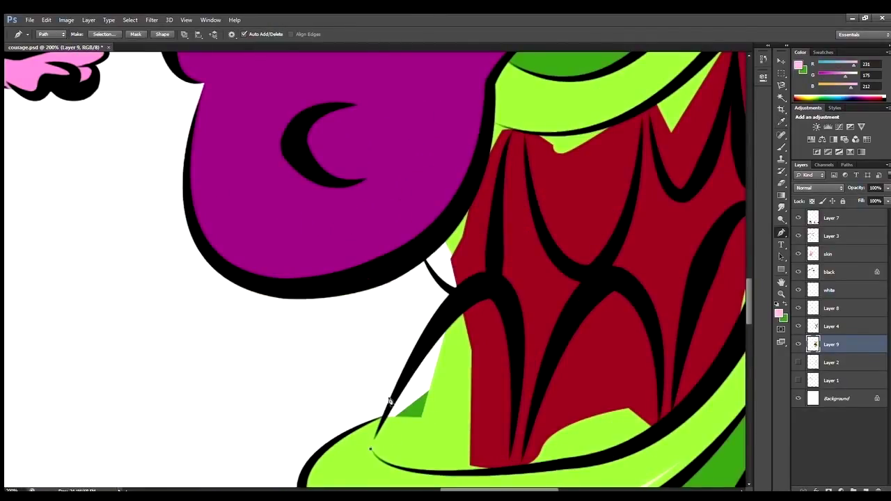
left_click(497, 251)
left_click(493, 279)
left_click(505, 304)
scroll(505, 306, "down", 3)
left_click(516, 200)
left_click(515, 245)
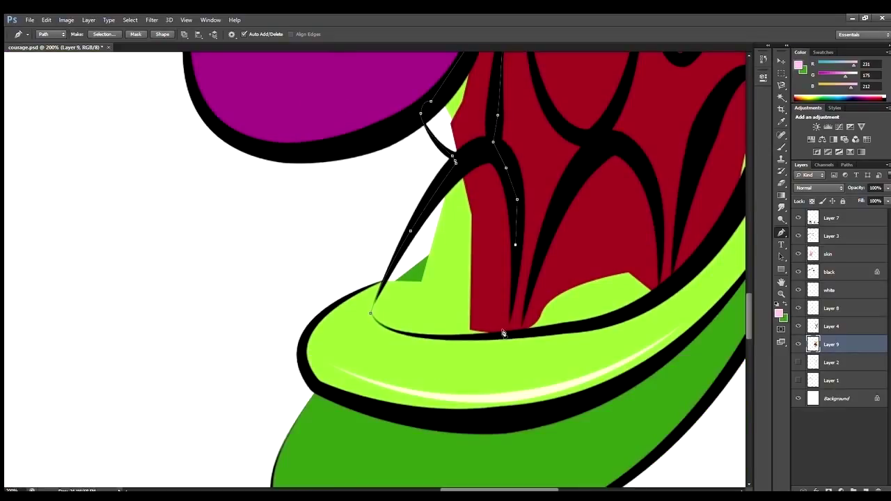
left_click(357, 278)
key("ctrl+Return")
key("alt+BackSpace")
left_click(656, 296)
left_click(631, 157)
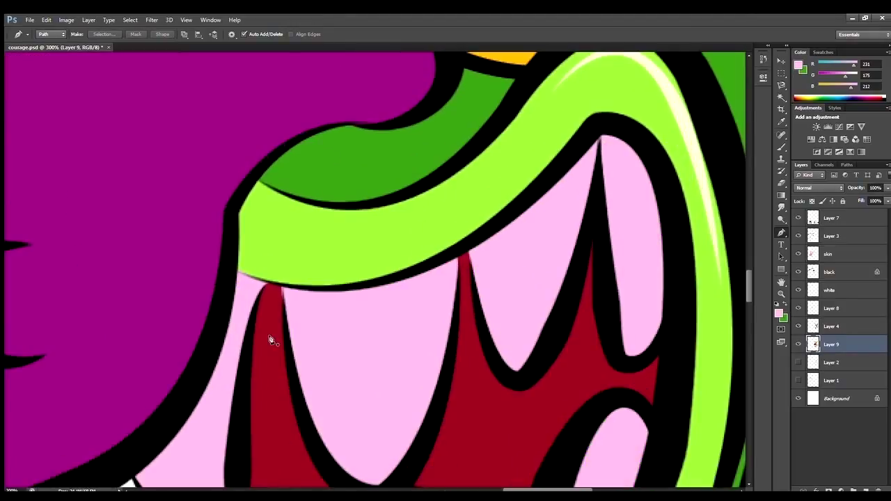
On a new layer above Layer 9, fill a circular selection overlapping the yellow eye with black and set the layer opacity to 40%.
key("b")
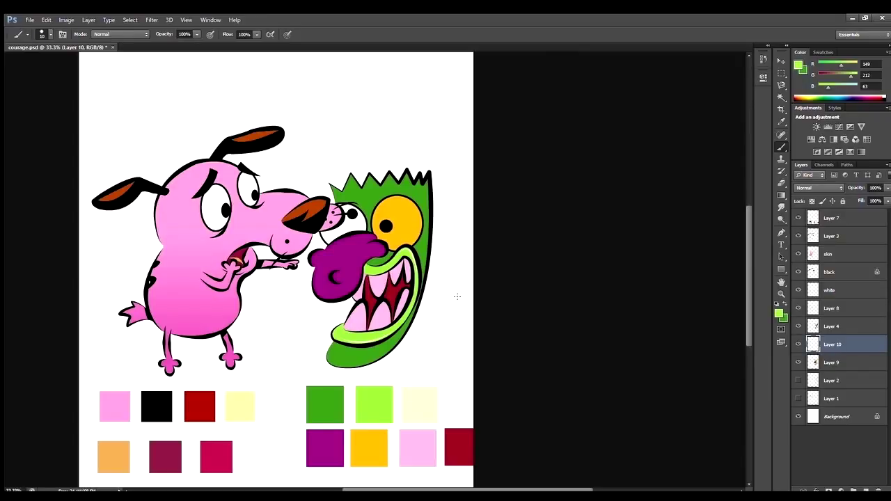
key("ctrl+plus")
key("i")
key("m")
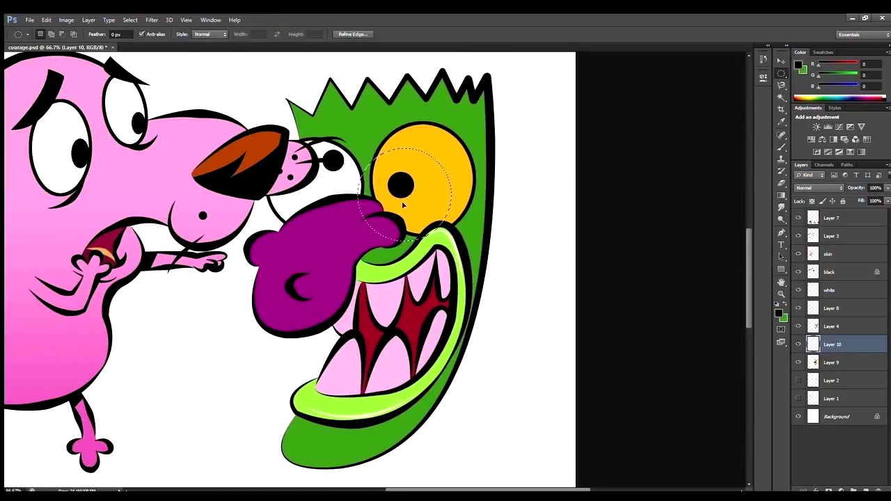
key("alt+BackSpace")
key("4")
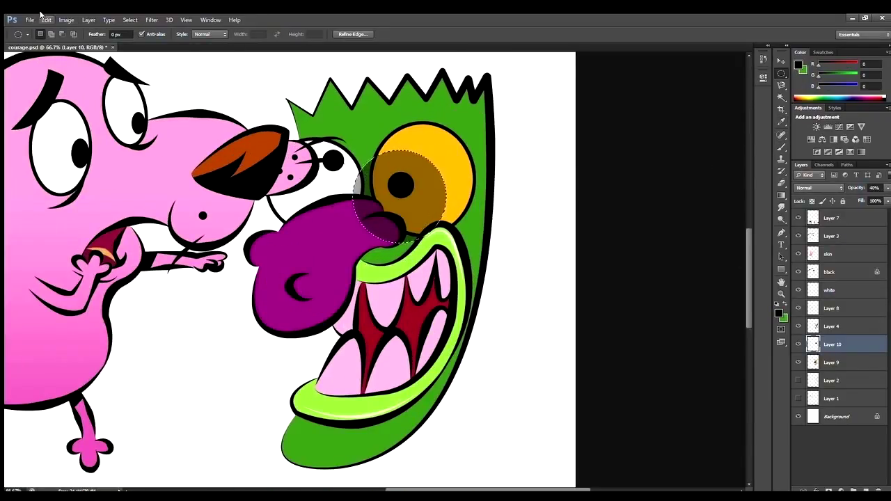
Set the eye shading to 60% opacity and try cutting an offset circle out of it to leave a crescent band.
left_click_drag(431, 249, 435, 244, "ctrl")
key("6")
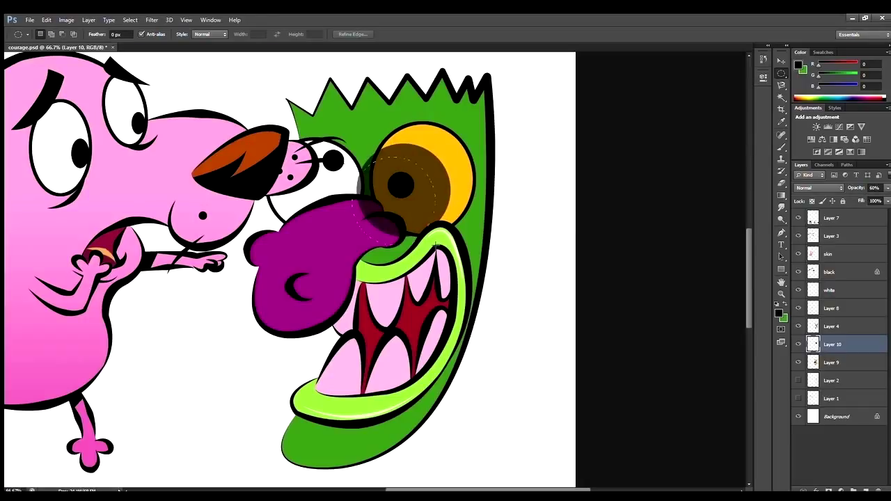
key("Delete")
key("ctrl+d")
Try adding a second dark crescent along the yellow eye's outer edge from a black-filled path.
key("p")
left_click(402, 127)
left_click(494, 140)
left_click(446, 226)
left_click(399, 315)
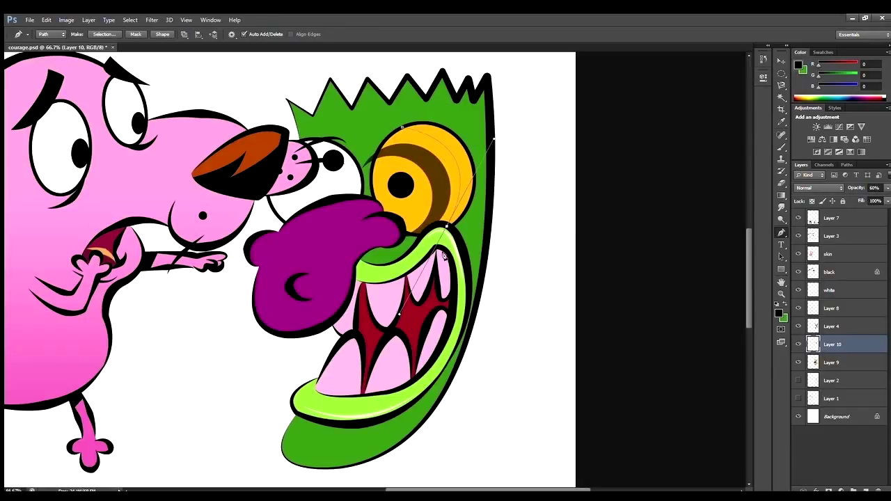
left_click(388, 135)
left_click_drag(457, 153, 470, 193)
left_click(418, 123)
key("ctrl+Return")
key("alt+BackSpace")
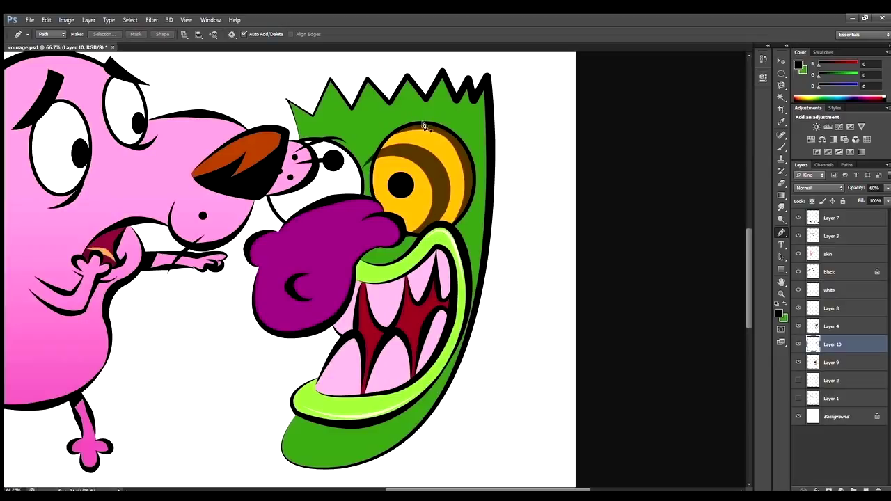
key("e")
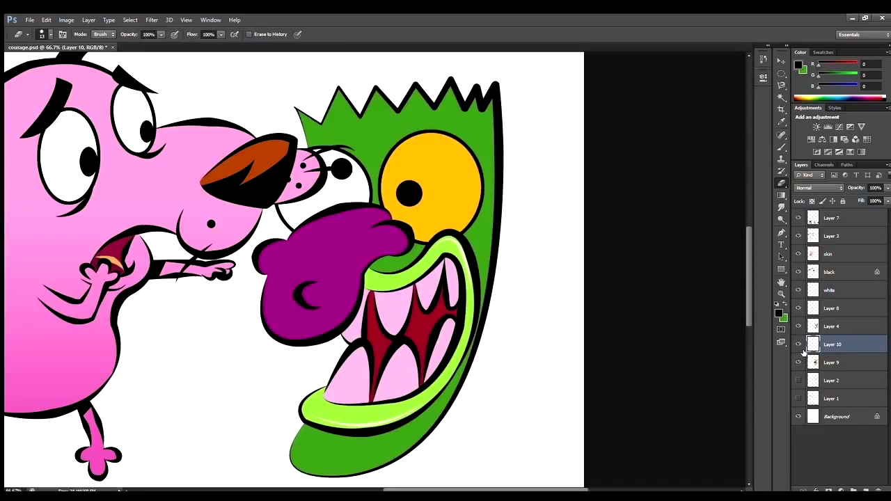
Trace the yellow eye and fill it with black on Layer 10 at 100% opacity, clearing a circle around the pupil.
key("p")
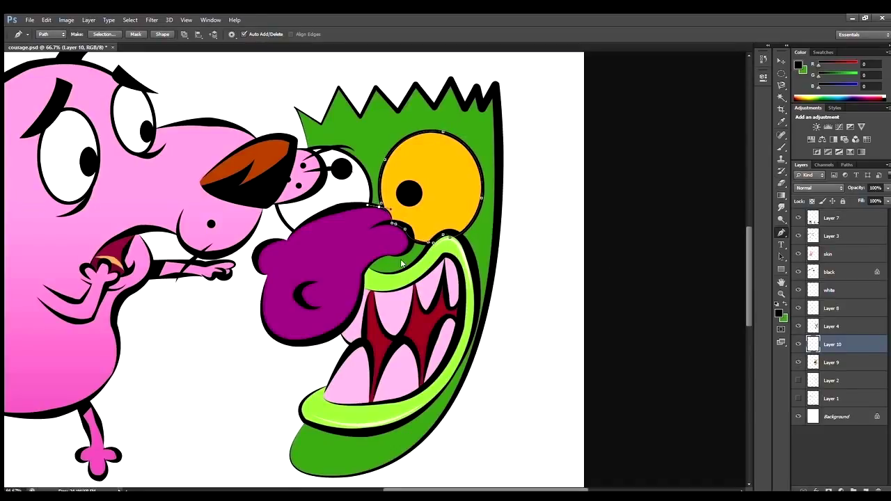
key("ctrl+Return")
key("alt+BackSpace")
left_click_drag(857, 188, 847, 192)
key("m")
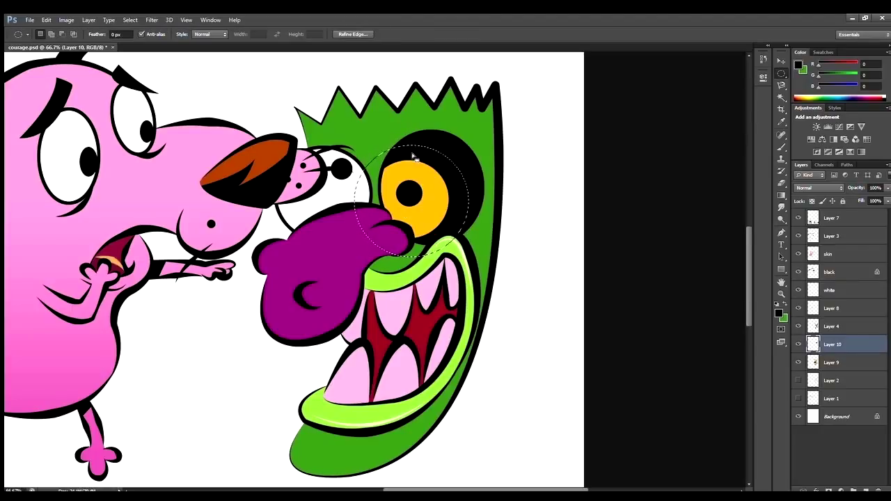
Sample the eye's yellow and outline a larger circular selection around the eye with a thick yellow ring, then deselect.
key("i")
left_click(433, 172)
key("m")
key("i")
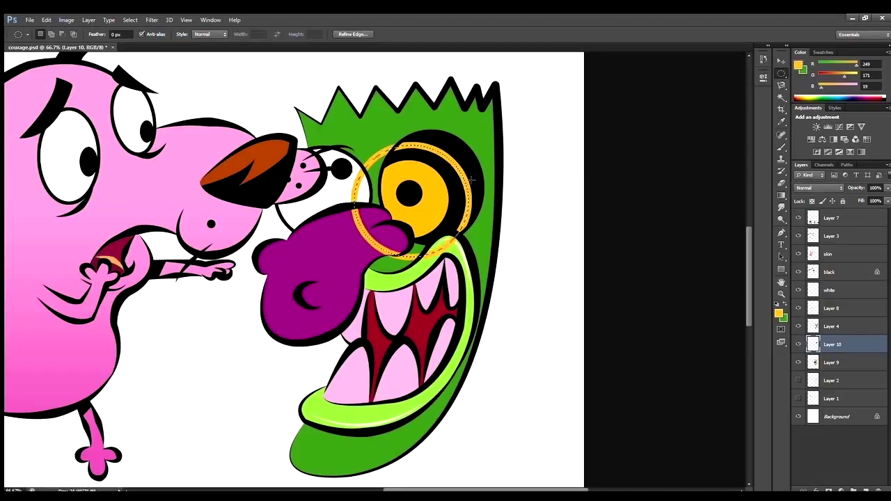
key("alt+BackSpace")
key("m")
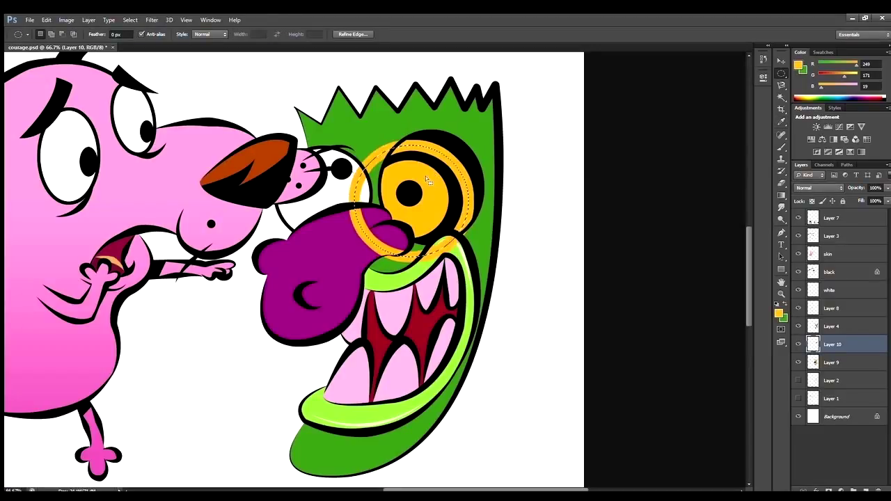
key("ctrl+z")
key("ctrl+z")
key("ctrl+d")
Trace and paint the gaps beside the yellow ring to widen it into a band following the eye's outer edge.
key("p")
left_click(470, 226)
left_click_drag(398, 141, 397, 144)
key("ctrl+plus")
key("ctrl+plus")
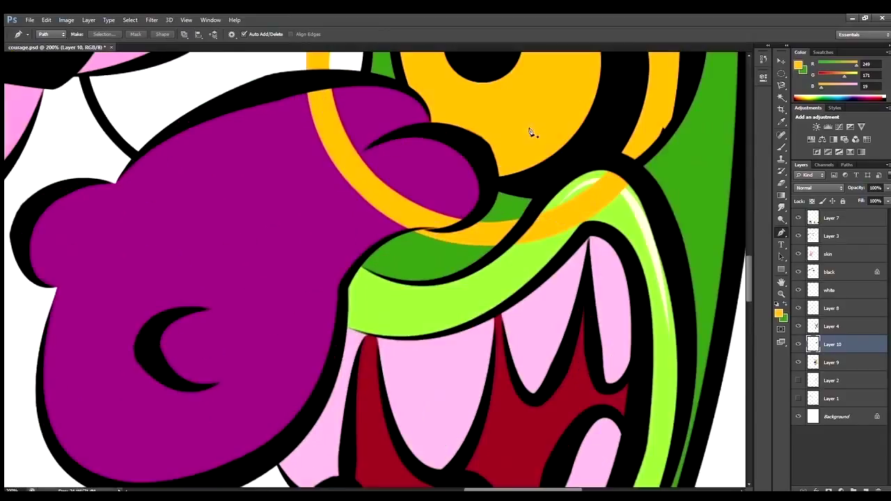
key("b")
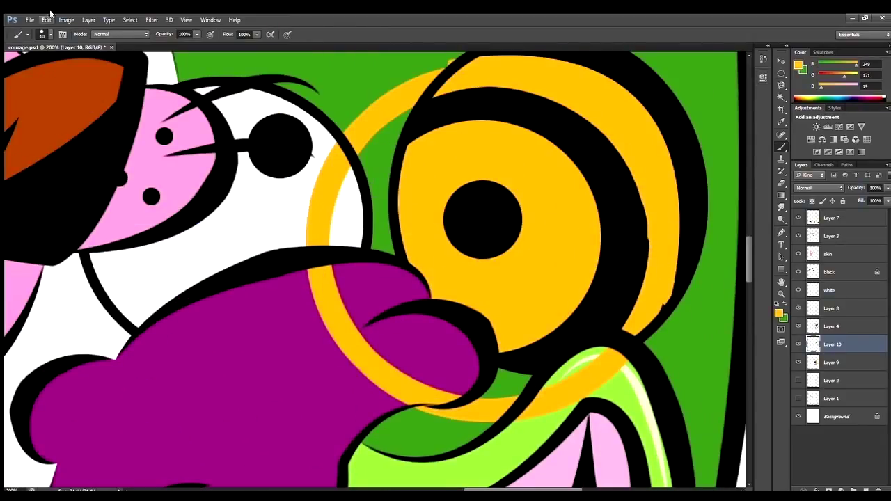
key("ctrl+0")
key("ctrl+1")
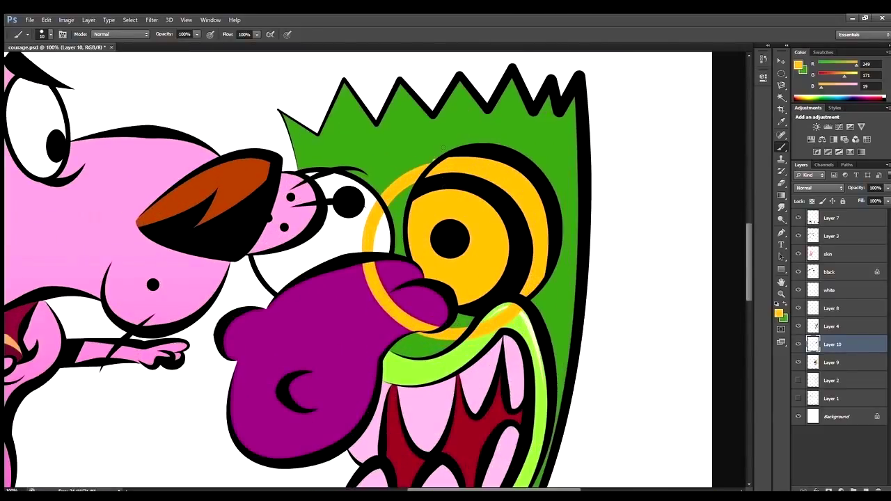
Outline the part of the yellow ring that spills outside the eye with a path and delete it.
key("x")
key("p")
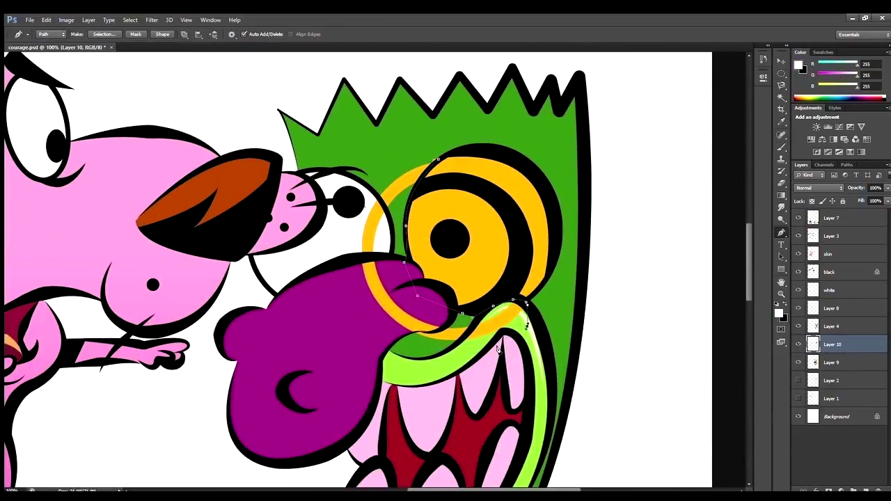
key("ctrl+minus")
key("ctrl+minus")
key("ctrl+minus")
key("ctrl+minus")
key("ctrl+plus")
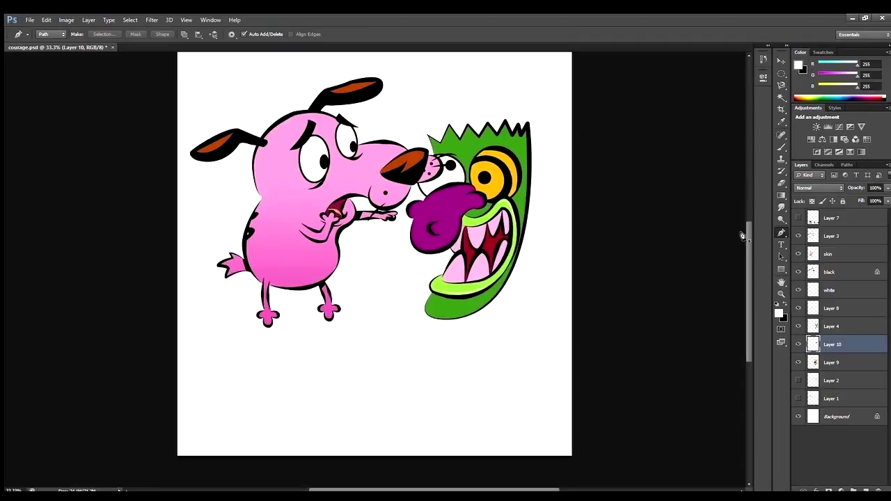
Add small round white highlights to the characters' pupils on a new layer above Layer 3.
key("ctrl+plus")
key("ctrl+shift+alt+n")
key("m")
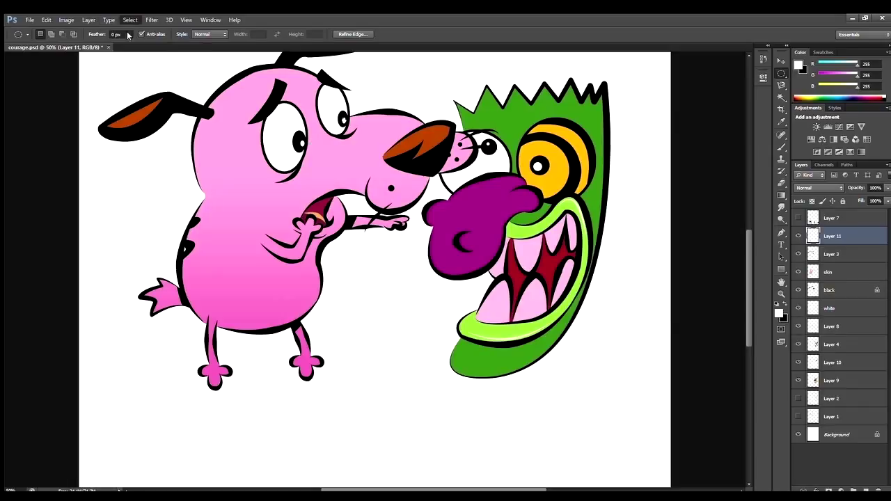
On a new layer above the background, add flat elliptical shadows with a black fading gradient beneath both characters.
key("ctrl+minus")
key("ctrl+minus")
key("alt+comma")
key("ctrl+shift+alt+n")
key("d")
left_click_drag(277, 356, 432, 367)
key("g")
key("m")
key("g")
key("ctrl+d")
Paste the black-and-white checkerboard onto a new layer and trim it to two rows of squares.
key("ctrl+shift+alt+n")
key("ctrl+v")
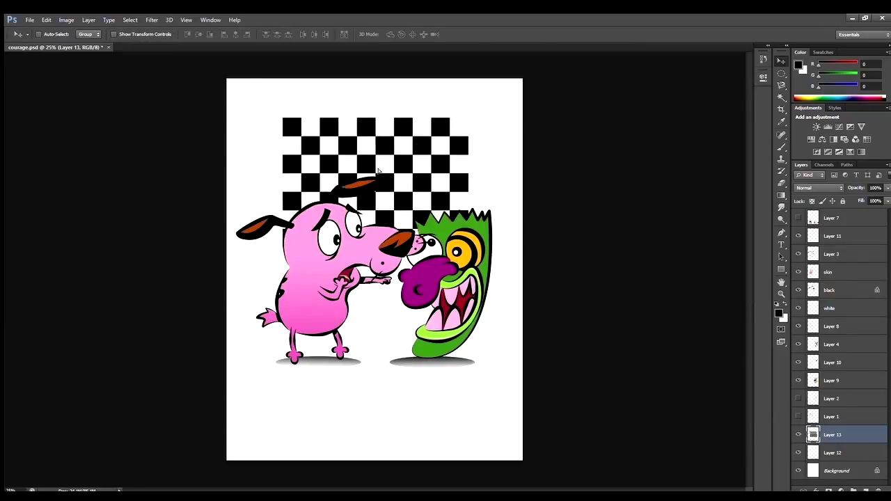
key("ctrl+plus")
key("ctrl+plus")
key("m")
mouse_move(183, 112)
left_mouse_down()
mouse_move(384, 187)
mouse_move(589, 188)
left_mouse_up()
key("ctrl+shift+i")
key("Delete")
key("ctrl+d")
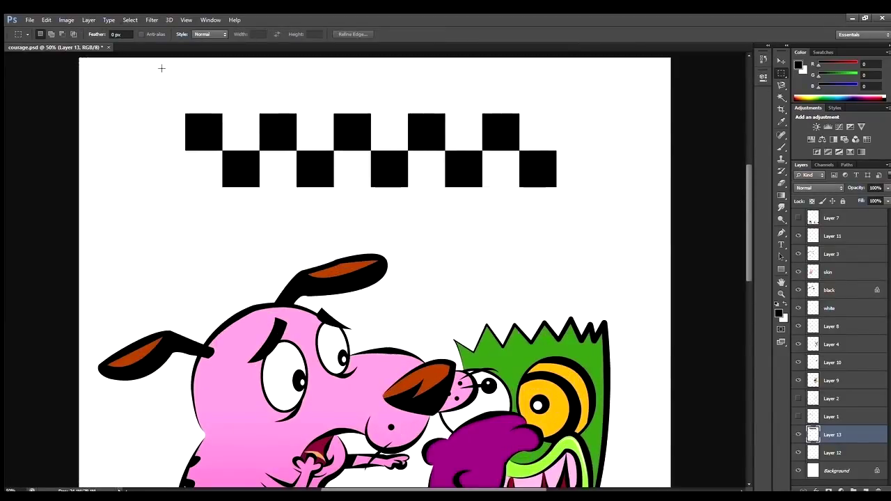
Stretch the checkered strip horizontally to the full page width above the characters.
key("ctrl+minus")
key("ctrl+t")
left_click_drag(284, 118, 226, 125, "alt")
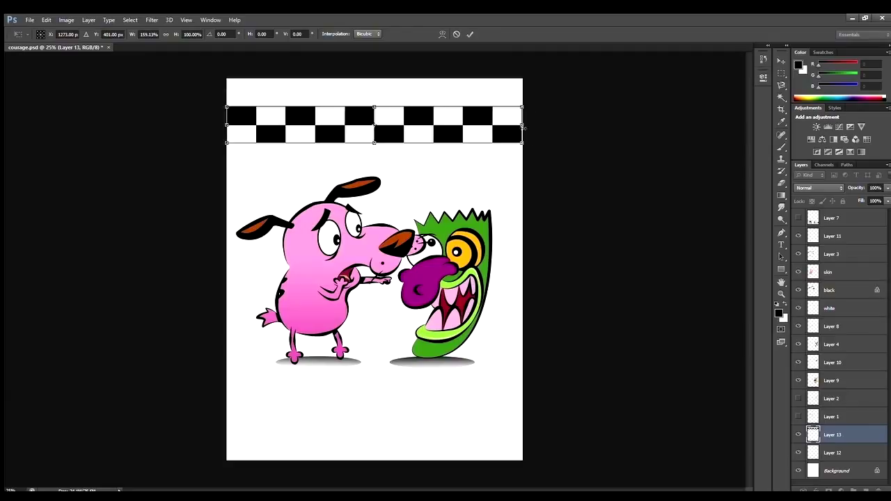
key("Return")
Set the checkered strip's opacity to 54% and place a copy of it below the characters.
key("4")
key("9")
key("5")
key("4")
key("v")
left_click_drag(441, 129, 442, 152, "alt")
Above all layers, add the text "TO TOUCH" in BadaBoom BB at 100 pt over the upper checkered strip.
left_click(846, 218)
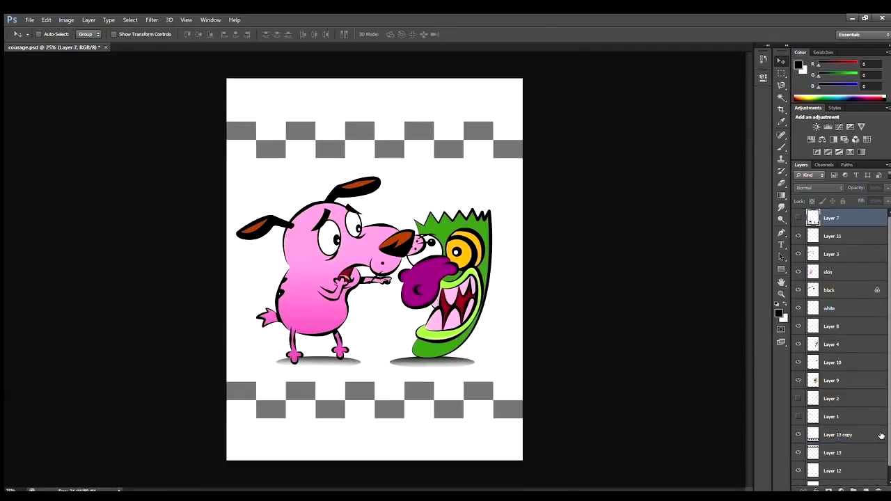
left_click(868, 490)
key("t")
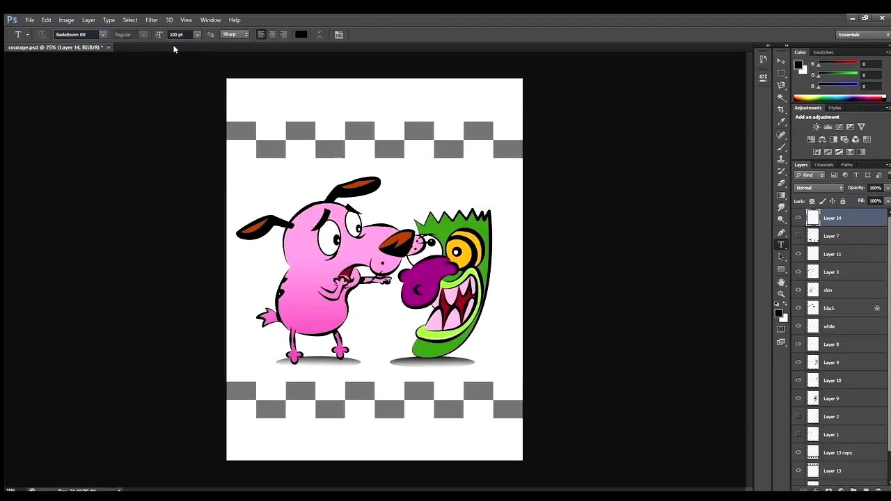
left_click(294, 134)
type("TO TOUCH")
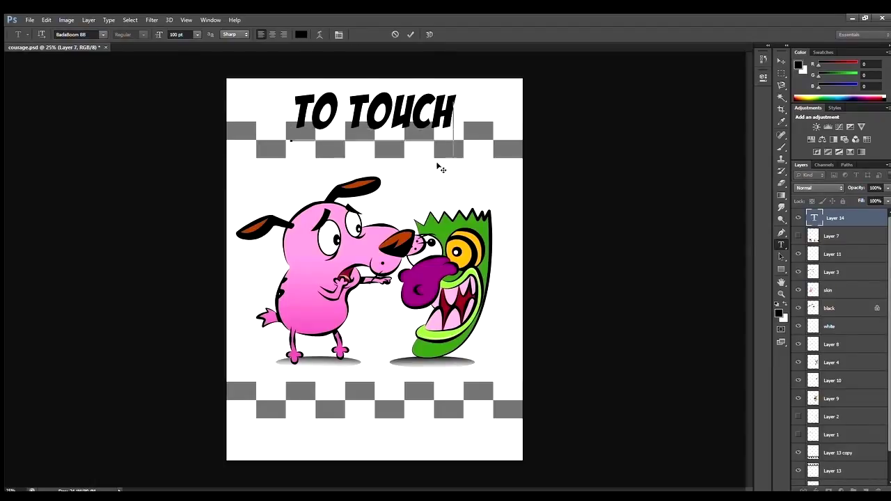
Add the text line "OR NOT TO" centred over the lower checkered strip.
left_click(303, 401)
type("OR NOT TO")
key("Return")
type("TOUCH")
key("BackSpace")
key("BackSpace")
key("BackSpace")
key("BackSpace")
key("BackSpace")
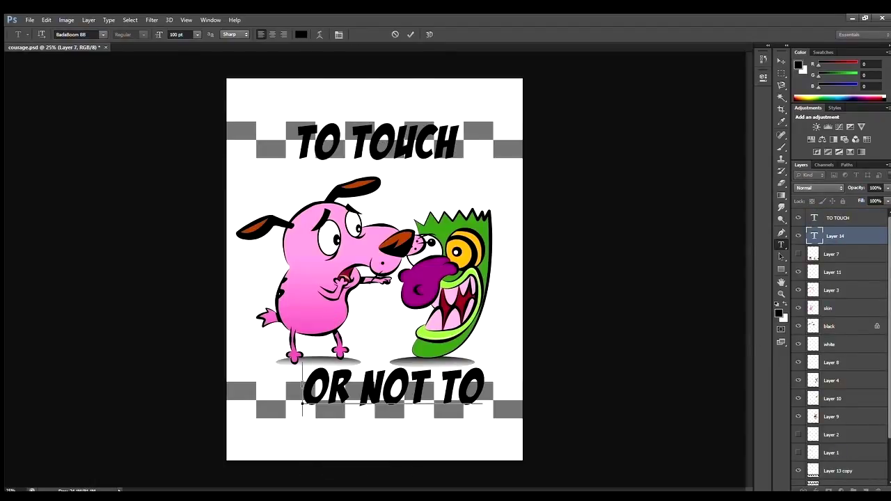
left_click_drag(348, 424, 329, 432)
key("ctrl+Return")
Add the separate text line "TOUCH" centred beneath "OR NOT TO".
left_click(328, 433)
type("TOUCH")
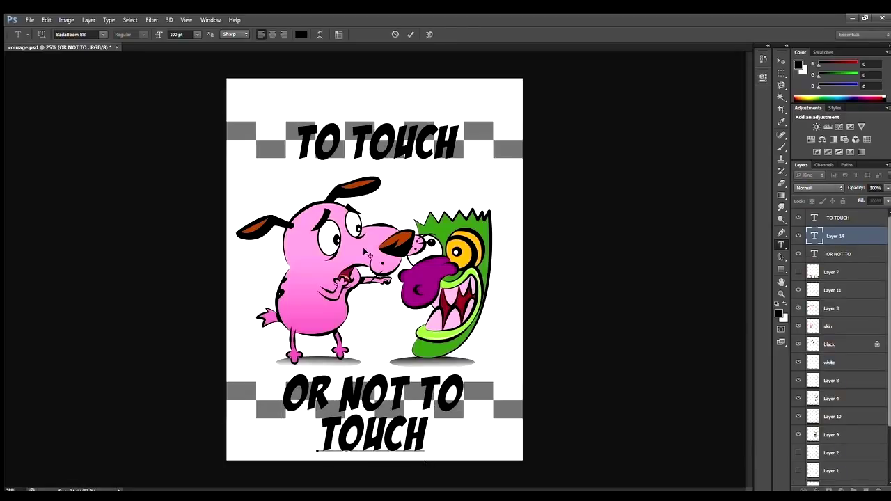
key("ctrl+Return")
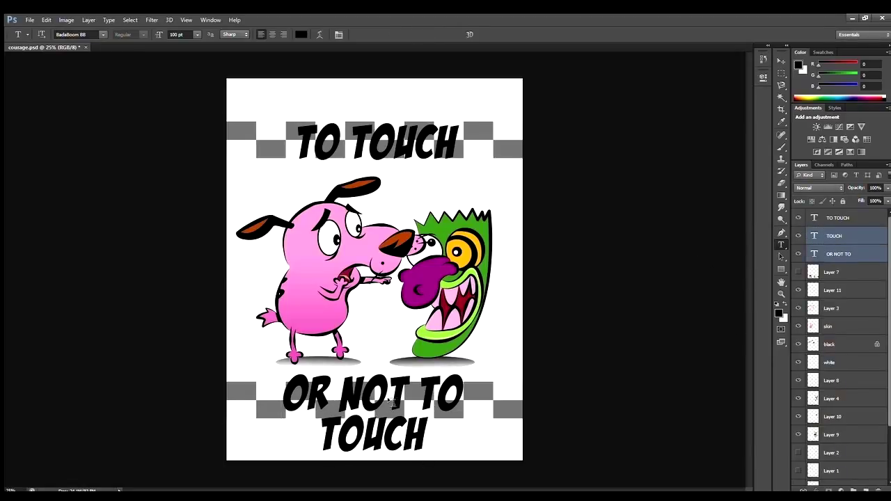
Select all artwork and text layers together and shift them slightly up the page.
key("v")
scroll(841, 418, "down", 3)
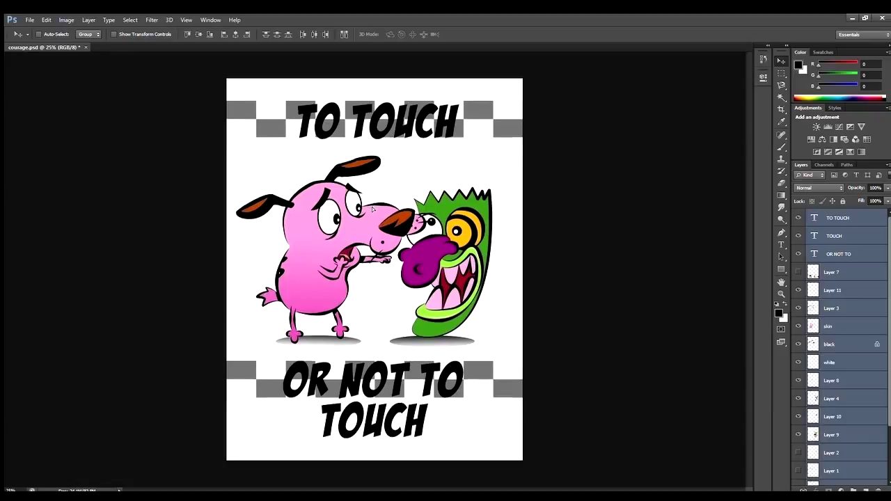
scroll(841, 461, "up", 2)
Create a new layer above the skin layer and select both characters' outlines with the Magnetic Lasso.
key("ctrl+equal")
left_click(865, 491)
key("l")
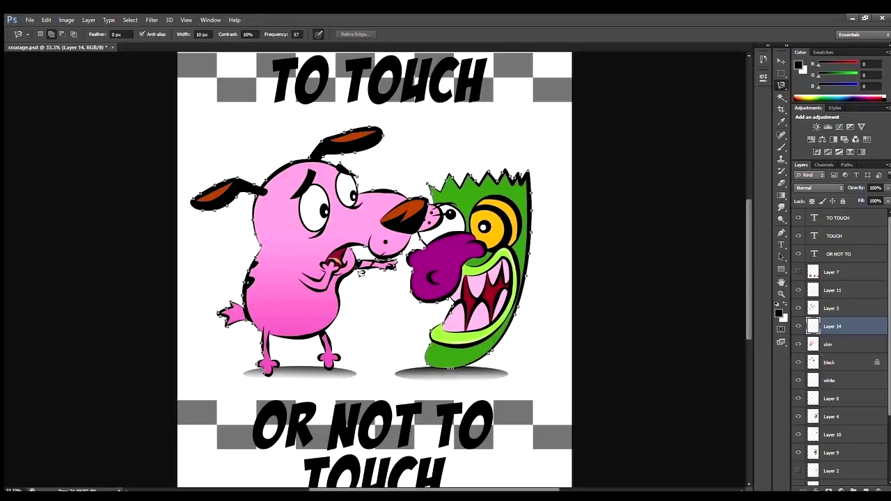
double_click(313, 342)
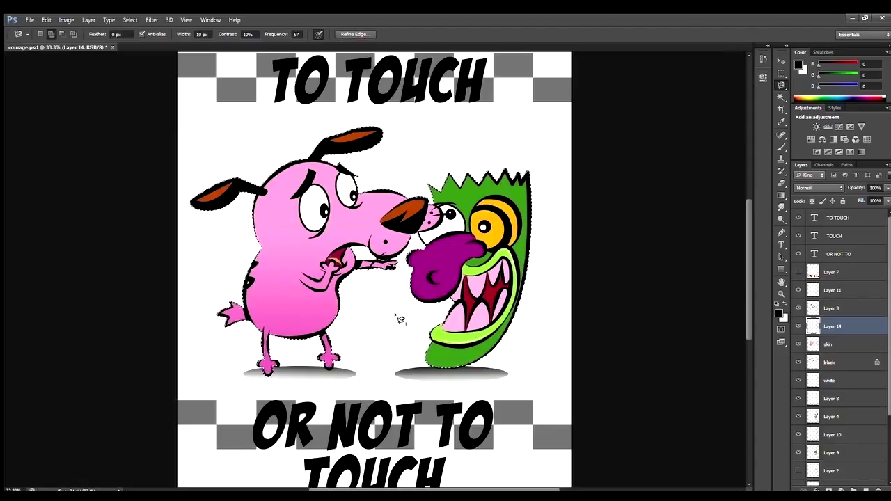
Fill the selected characters with a vertical blue, red and cyan gradient on Layer 14, then deselect.
key("ctrl+minus")
key("g")
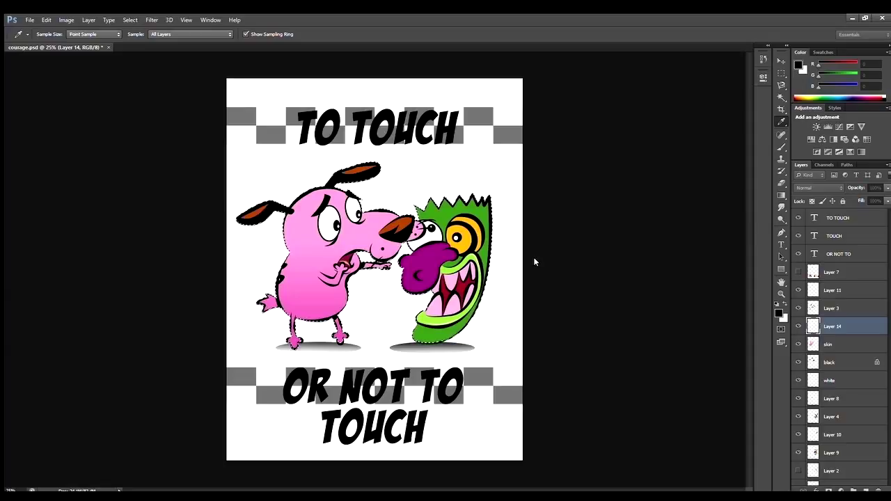
left_click_drag(399, 194, 401, 334)
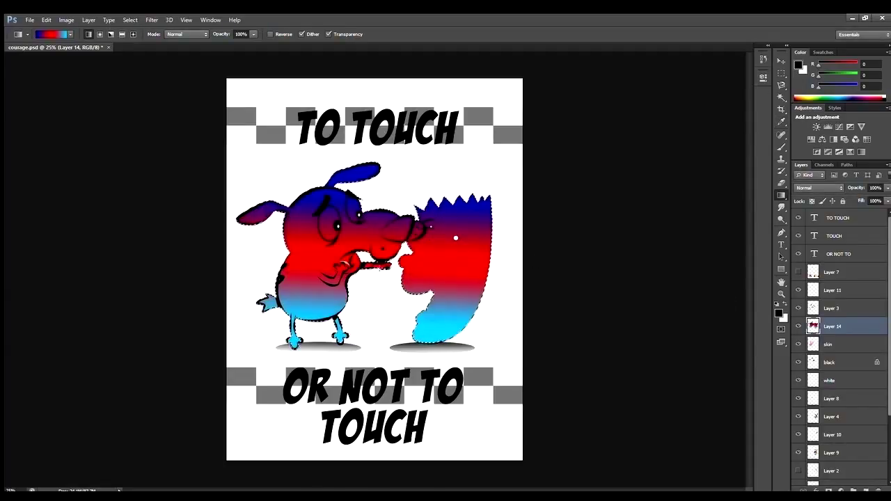
key("ctrl+d")
Outline the green-faced character with a path and separate its gradient onto its own layer below Layer 4.
key("ctrl+plus")
key("ctrl+plus")
key("p")
key("ctrl+alt+z")
key("ctrl+alt+z")
key("ctrl+alt+z")
key("ctrl+alt+z")
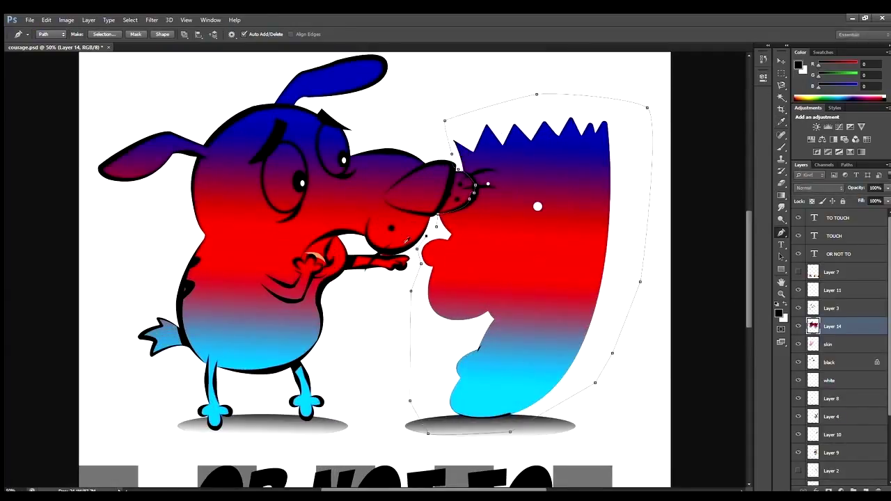
key("ctrl+shift+z")
key("ctrl+shift+z")
key("ctrl+shift+z")
key("ctrl+shift+z")
Erase the gradient spilling past the line art around the dog's arm and nose on Layer 14.
key("e")
key("ctrl+plus")
key("ctrl+plus")
key("ctrl+plus")
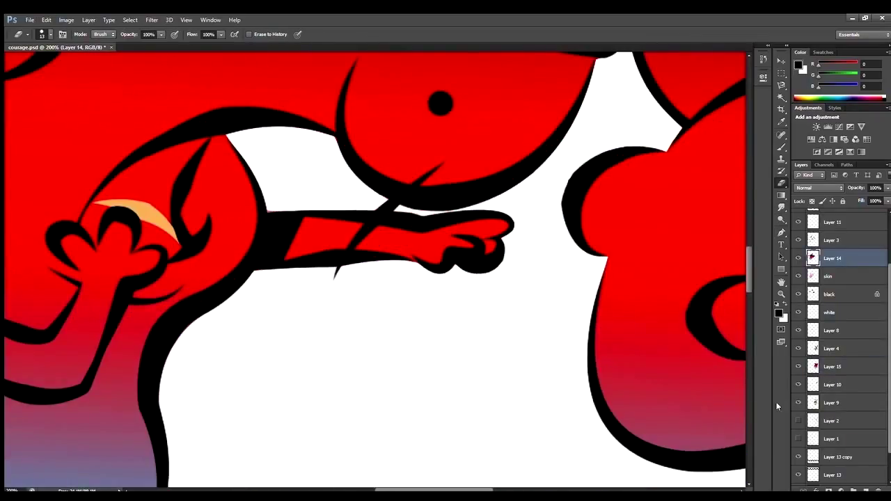
scroll(468, 192, "down", 3)
scroll(108, 215, "up", 3)
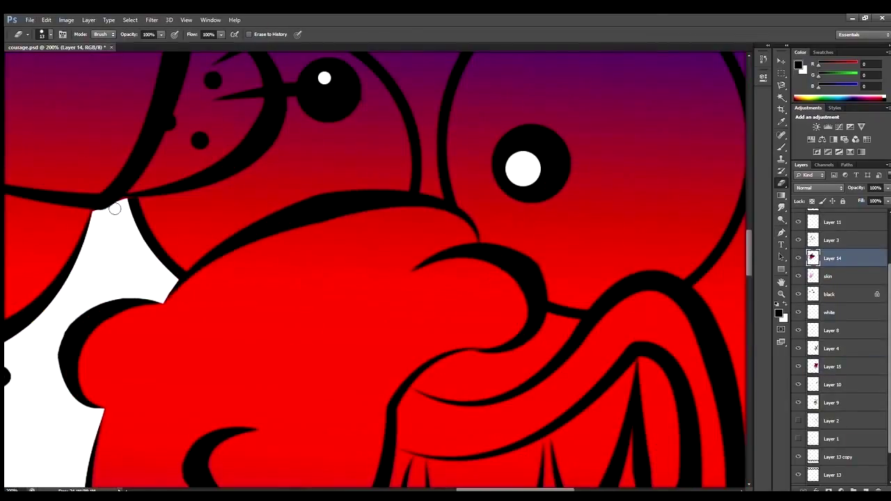
scroll(218, 189, "up", 3)
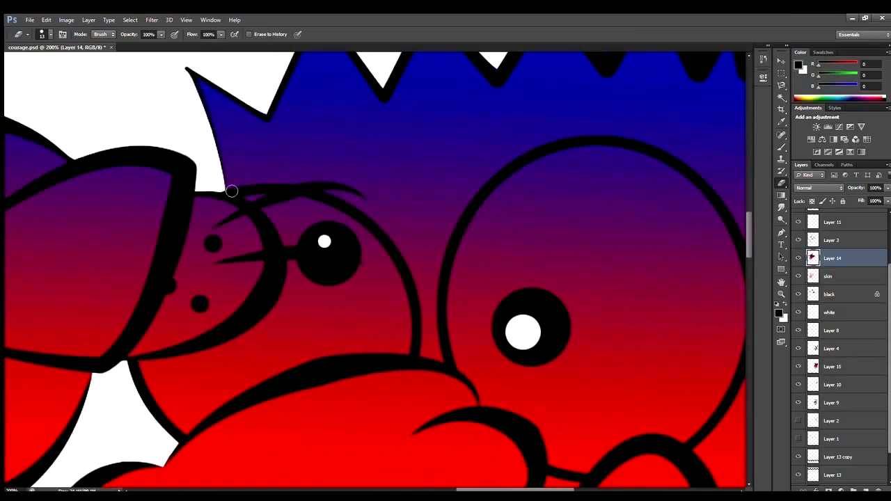
scroll(232, 192, "down", 10)
Set the gradient layers, Layer 15 and Layer 14, to Screen blending at reduced opacity, with Layer 14 at 27%.
key("ctrl+plus")
key("r")
left_click(238, 244, "ctrl")
key("e")
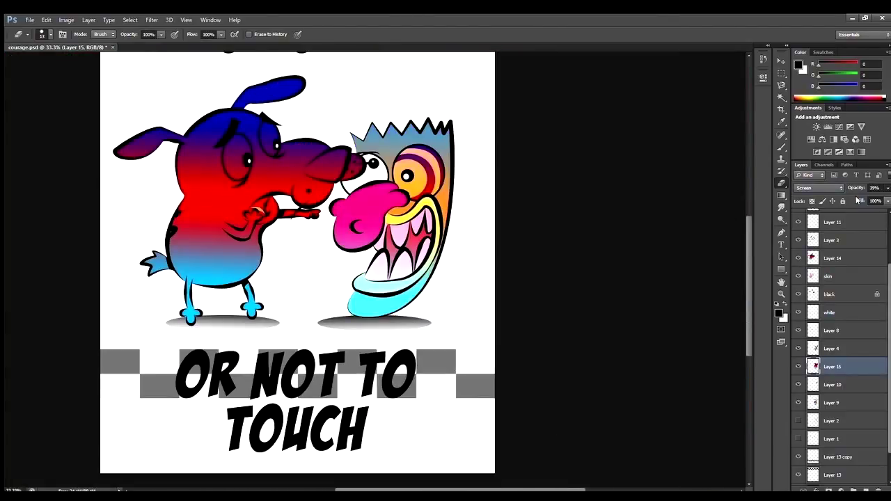
left_click(832, 258)
scroll(299, 265, "up", 2)
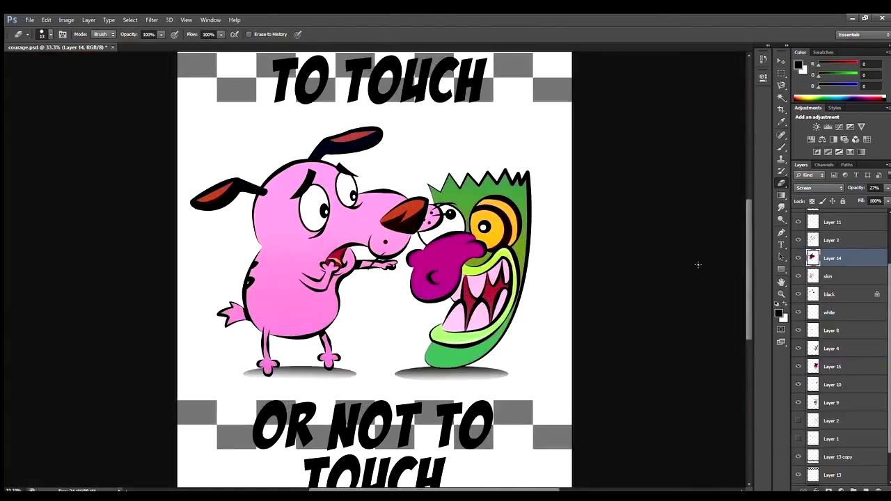
Paint white highlights above the dog's nose with the Brush on a new layer above the lettering.
scroll(299, 264, "down", 1)
key("ctrl+plus")
key("ctrl+plus")
left_click(245, 235, "ctrl")
key("b")
key("x")
key("ctrl+minus")
key("ctrl+minus")
key("ctrl+minus")
key("ctrl+minus")
key("ctrl+minus")
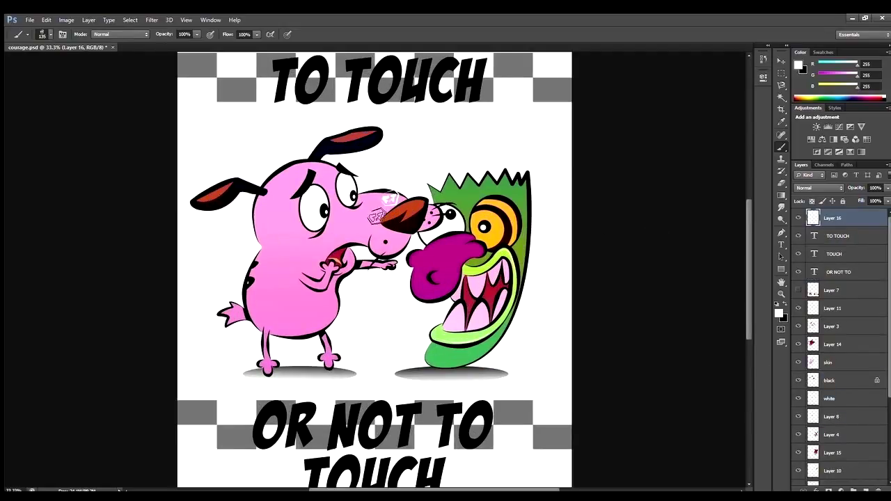
key("bracketright")
left_click_drag(863, 187, 848, 200)
key("ctrl+minus")
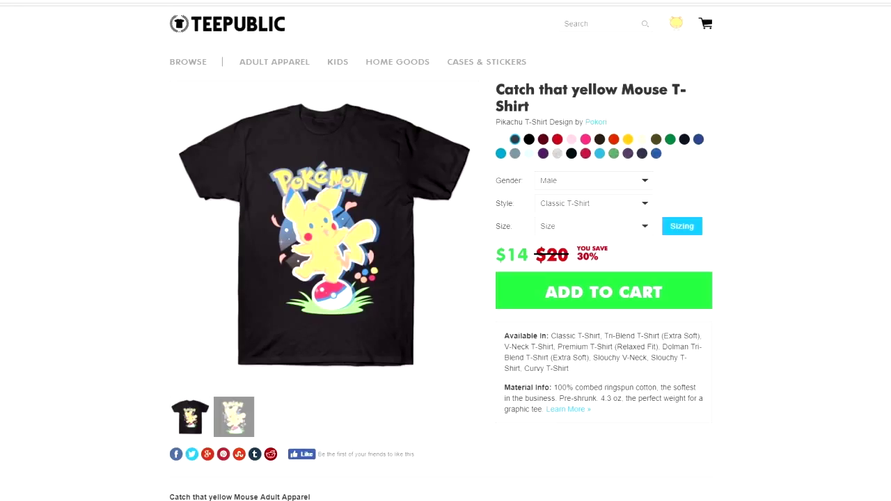
Switch to TeePublic and examine the "Catch that yellow Mouse" T-shirt artwork and its apparel and merchandise versions.
scroll(320, 330, "down", 2)
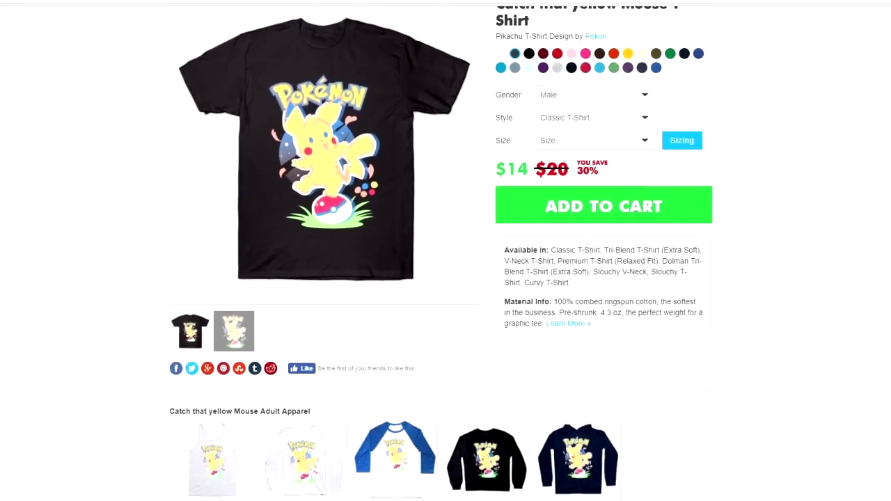
left_click(240, 341)
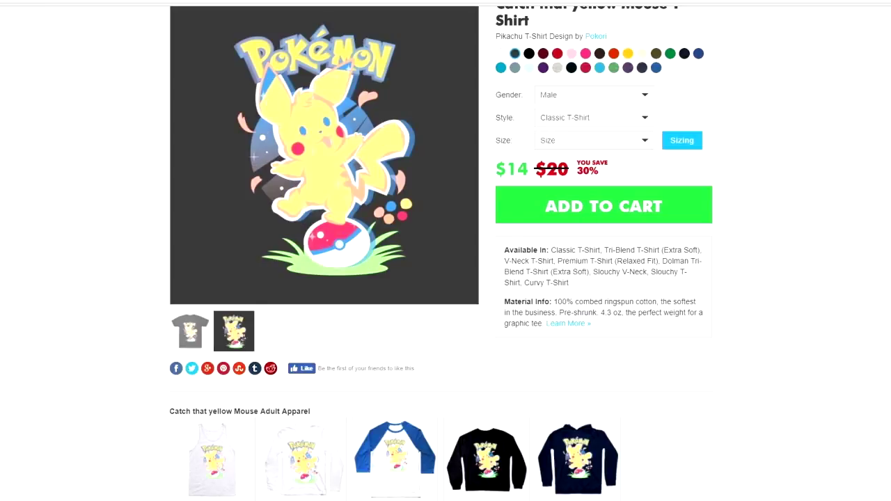
scroll(442, 253, "down", 3)
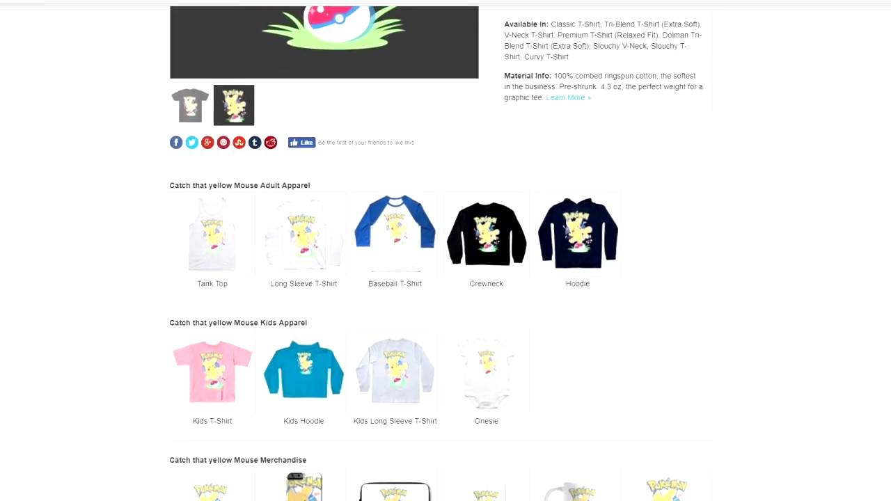
scroll(441, 254, "down", 3)
scroll(441, 253, "up", 2)
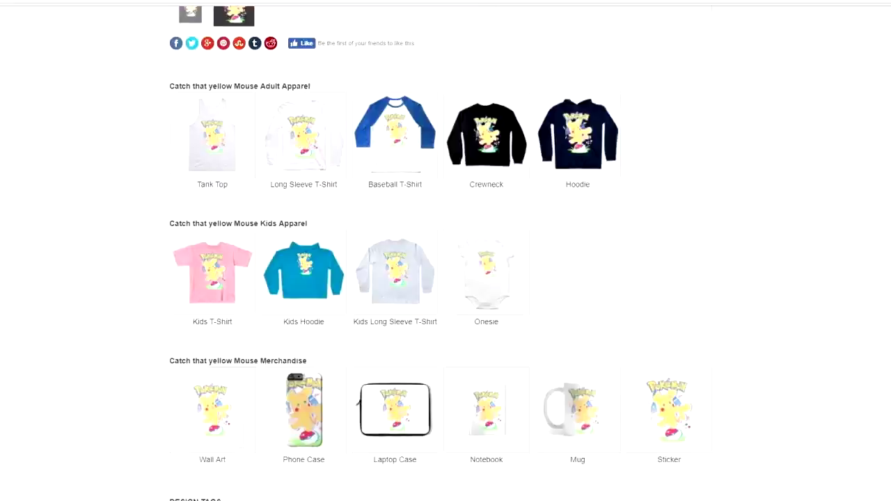
scroll(442, 254, "up", 5)
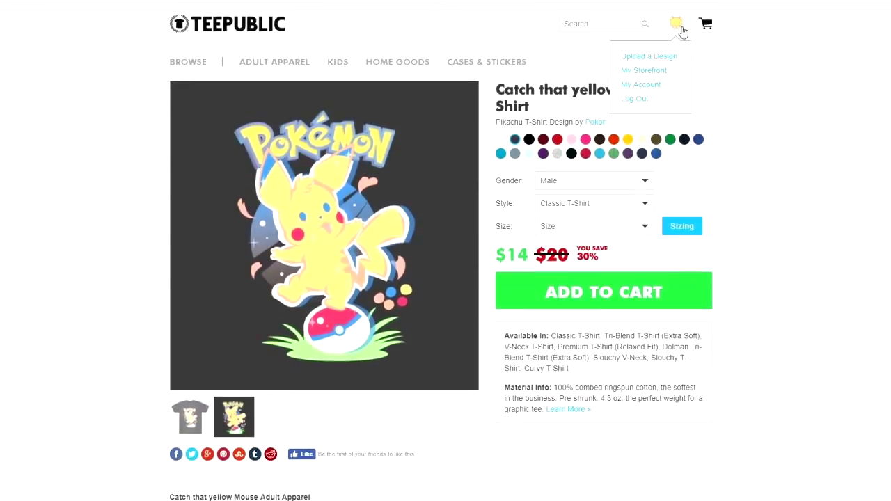
Open the Pokori storefront and look through both pages of its listed designs.
left_click(682, 27)
scroll(445, 279, "down", 5)
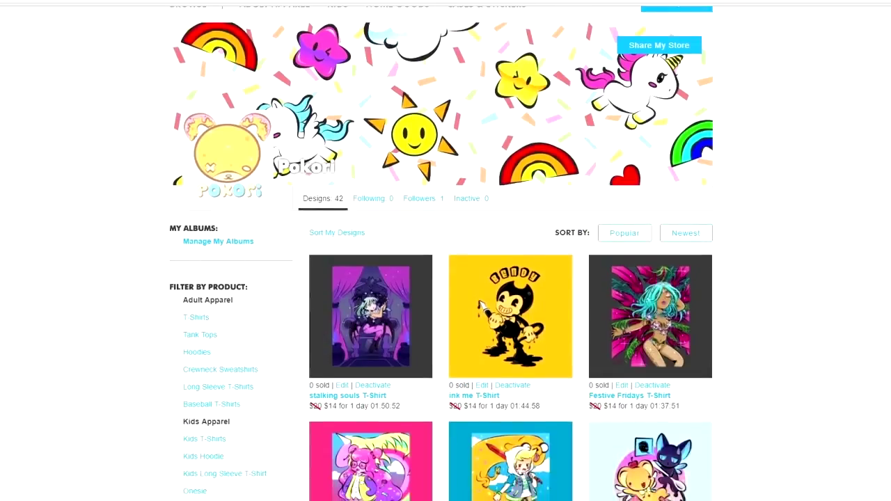
scroll(446, 278, "down", 13)
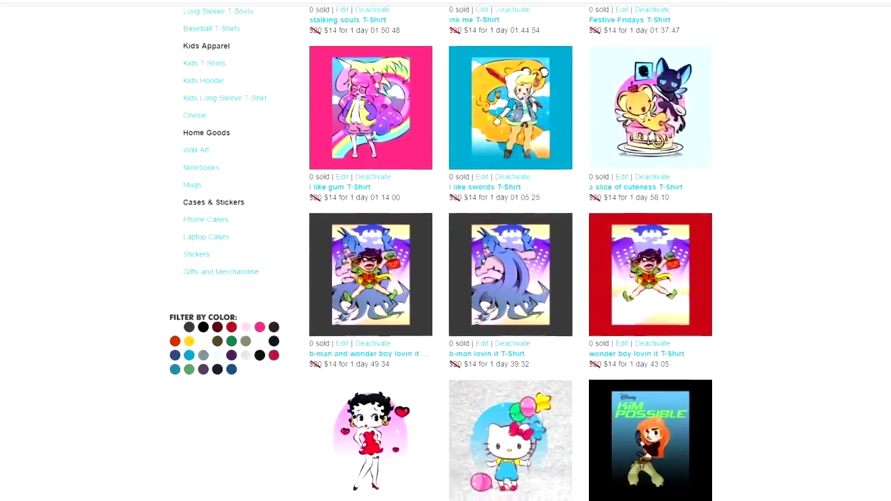
scroll(446, 279, "down", 10)
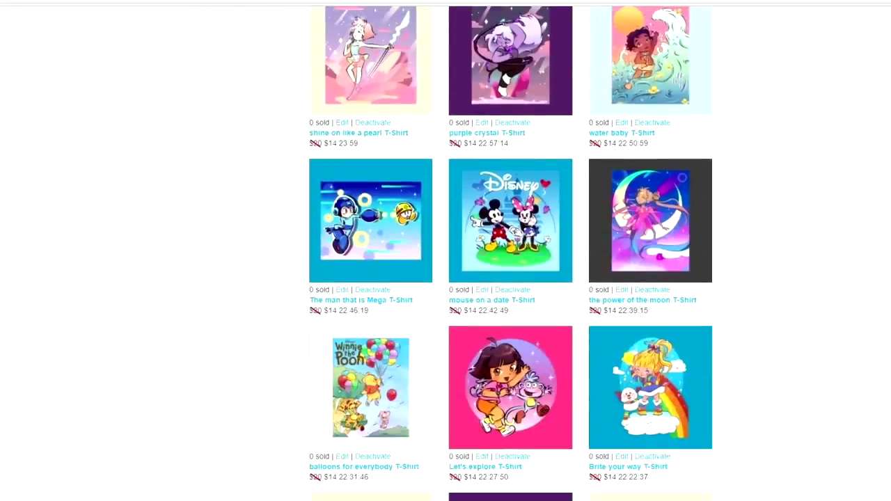
left_click(697, 387)
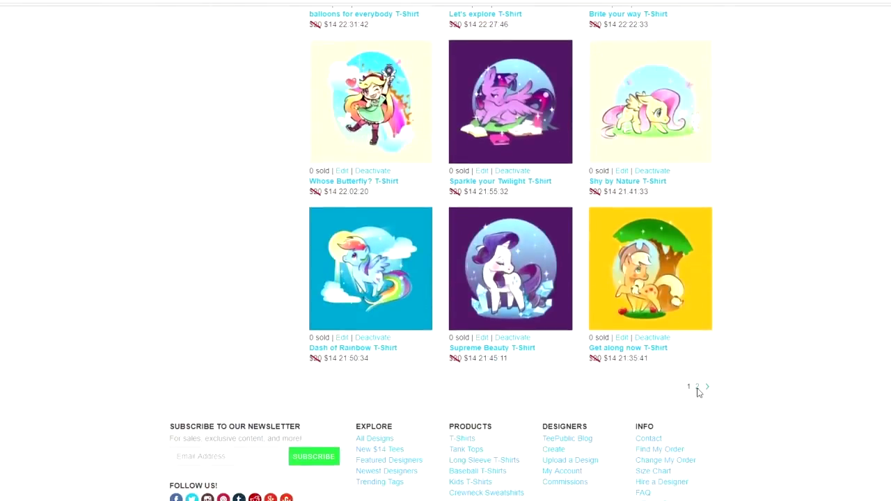
scroll(696, 387, "down", 2)
scroll(445, 279, "down", 1)
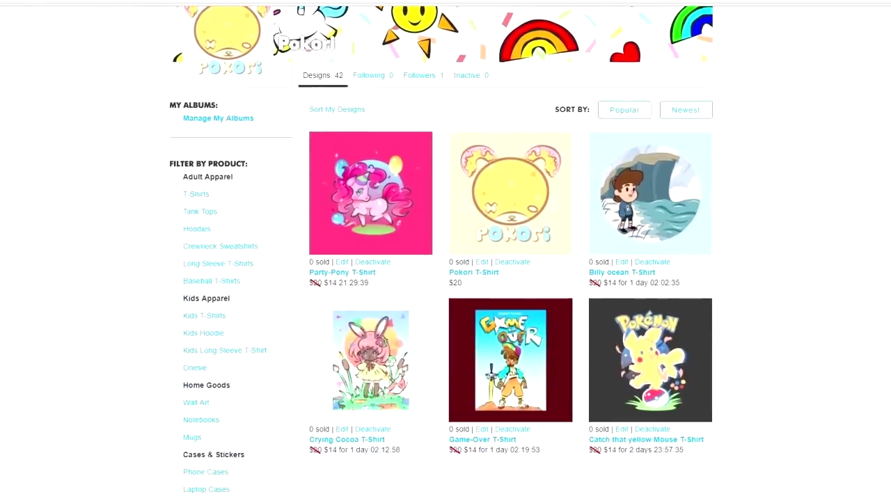
scroll(510, 490, "up", 4)
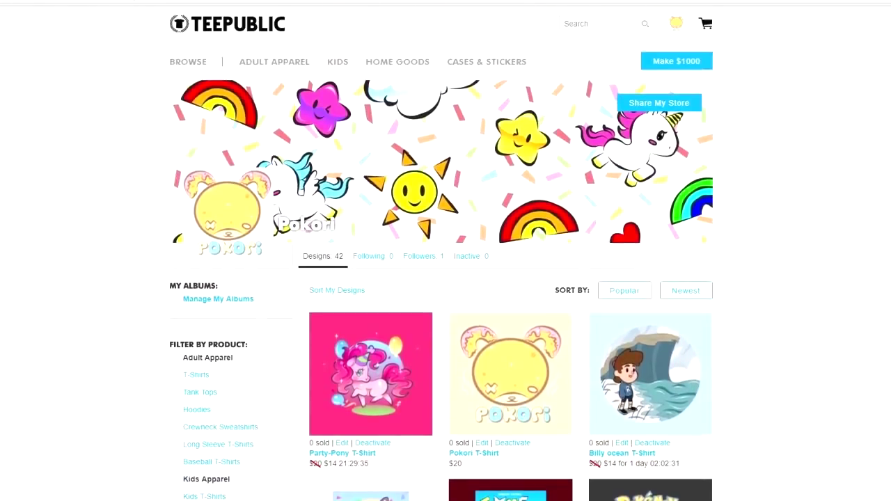
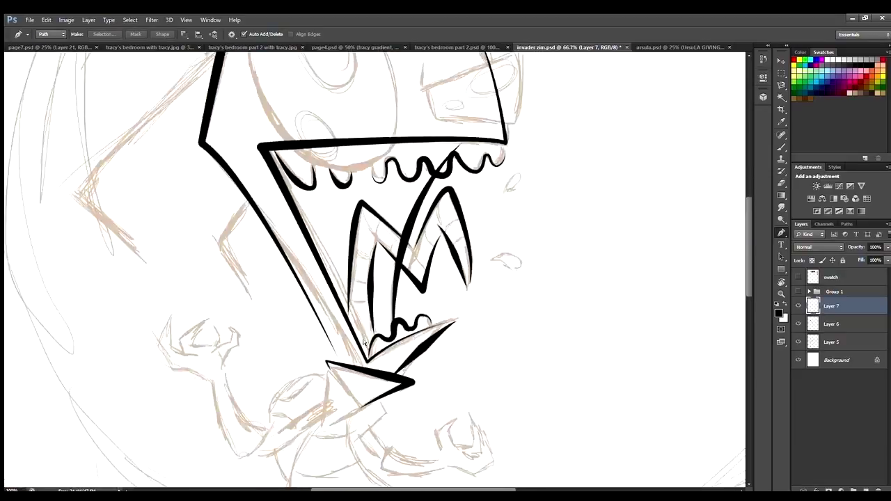
Ink curved segment lines across the middle and right bends of the zigzag tongue on Layer 7 of invader zim.psd.
left_click_drag(389, 173, 405, 180)
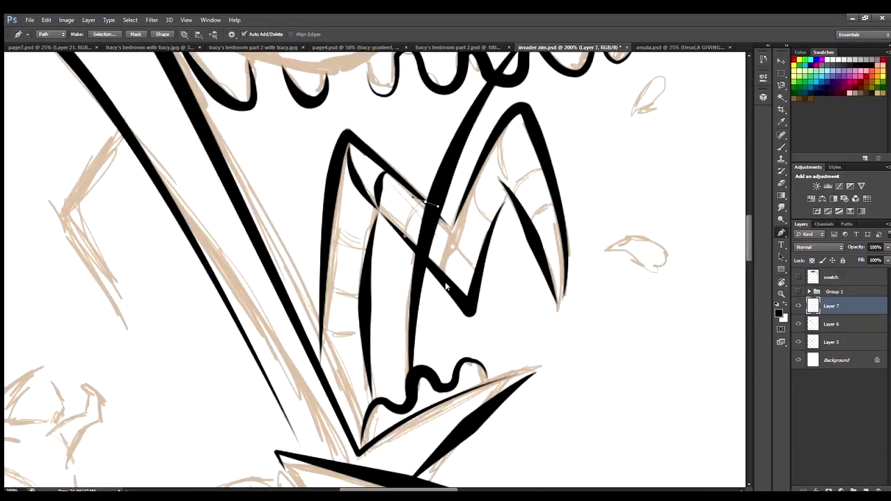
key("Return")
key("Return")
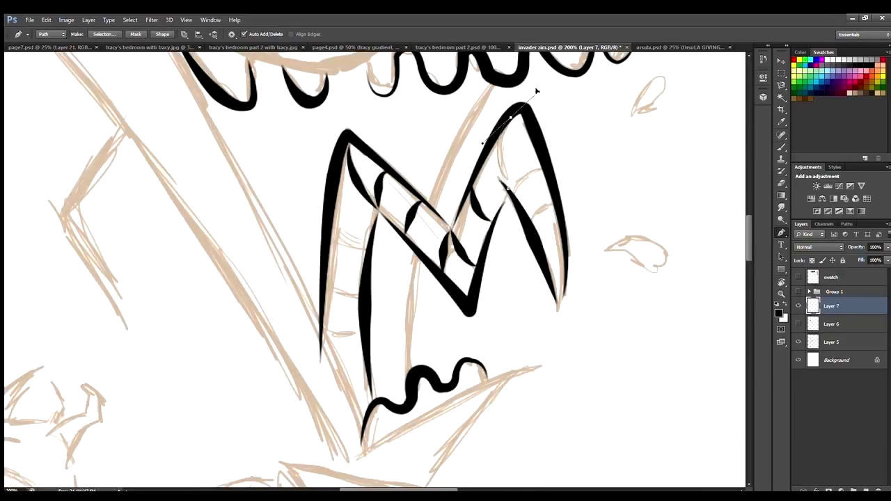
left_click(512, 197)
left_click_drag(548, 179, 563, 204)
key("Return")
Ink curved segment lines down the left length of the zigzag tongue, and show Layer 6 again.
left_click(359, 298)
mouse_move(326, 284)
left_mouse_down()
mouse_move(341, 306)
mouse_move(338, 350)
left_mouse_up()
key("Return")
left_click(363, 333)
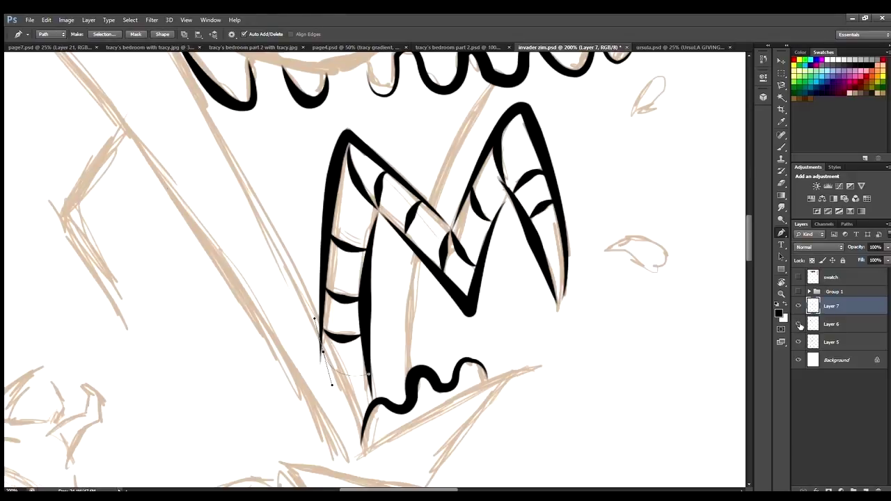
key("Return")
key("Return")
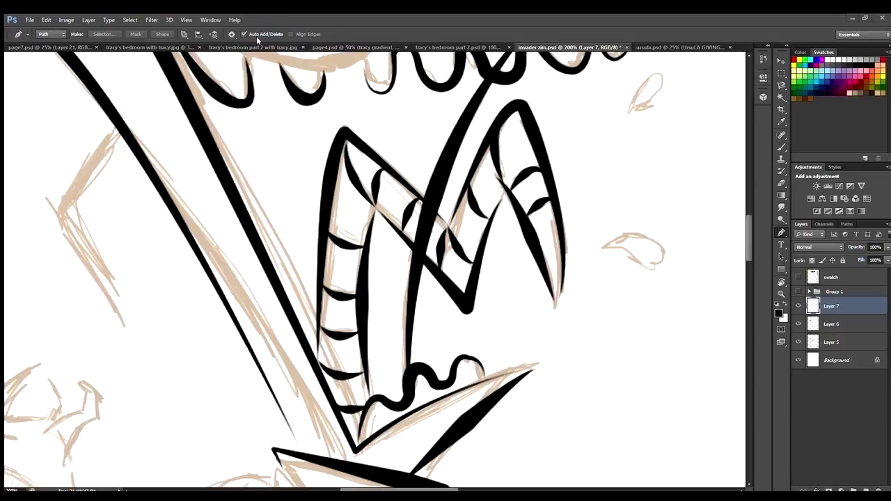
Erase the part of the Layer 6 mouth line that crosses over the zigzag tongue.
scroll(418, 243, "down", 3)
left_click(831, 323)
scroll(420, 163, "up", 3)
key("e")
left_click_drag(420, 163, 435, 136)
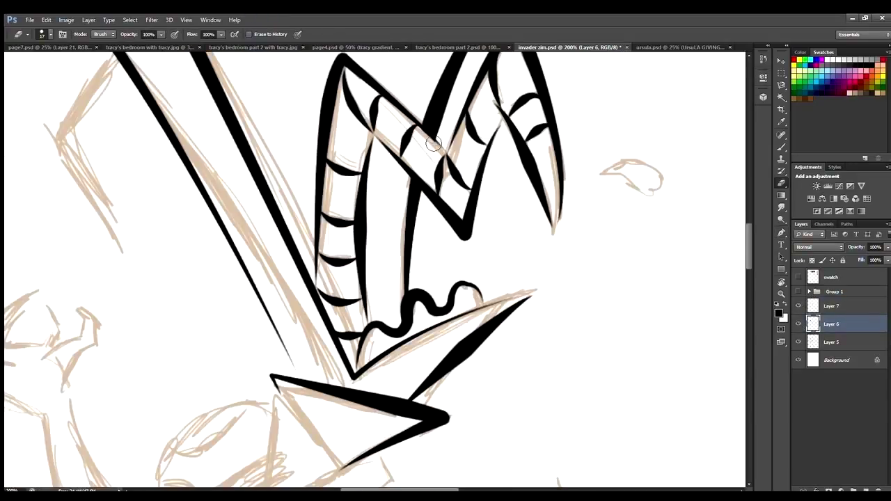
scroll(421, 163, "up", 5)
left_click_drag(557, 369, 632, 324)
Ink the outline of the narrow far eye in black on a new layer above Layer 7.
scroll(633, 324, "down", 2)
key("ctrl+shift+alt+n")
key("ctrl+plus")
key("ctrl+plus")
key("b")
left_click_drag(449, 129, 644, 104)
key("p")
left_click(453, 180)
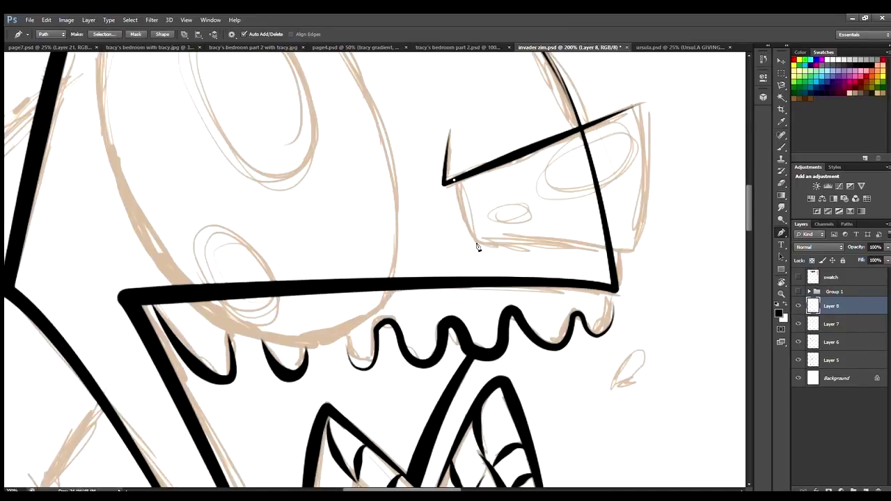
left_click(631, 250)
key("ctrl+minus")
key("ctrl+plus")
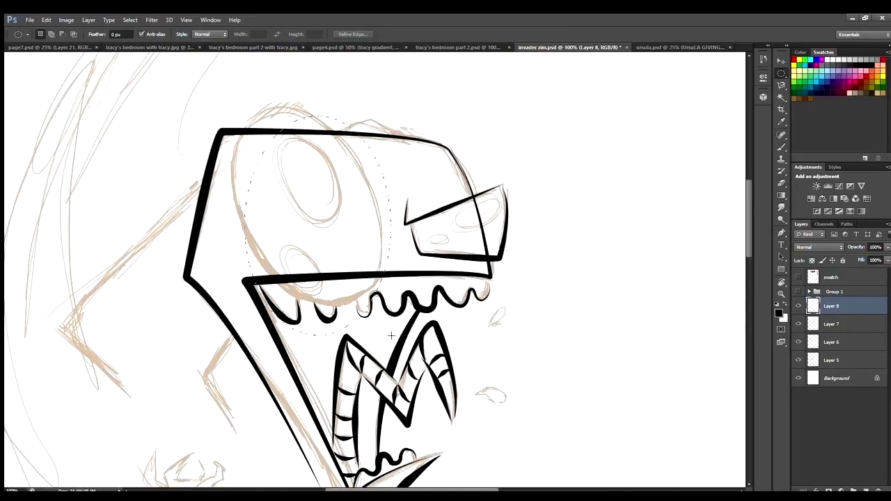
Rotate the ellipse to match the sketched large eye, outlining it in black on Layer 8 without an active selection.
key("ctrl+t")
left_click_drag(187, 157, 288, 168)
key("Return")
key("m")
key("ctrl+d")
scroll(359, 140, "left", 5)
Ink the bent antenna behind the head as a tapered pen stroke on Layer 8.
key("p")
left_click(400, 171)
left_click(253, 332)
left_click_drag(323, 388, 330, 391)
key("Return")
Ink the front and back contours of the character's tunic with tapered path strokes on Layer 8.
left_click_drag(396, 203, 259, 138)
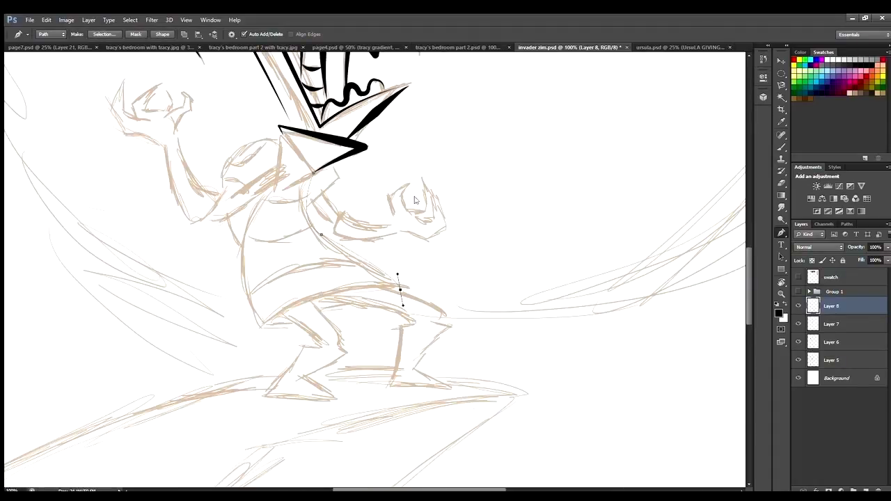
key("Return")
left_click(270, 188)
left_click_drag(261, 326, 315, 405)
key("Return")
Ink the tunic's hem and the curved stripes across it up to the chest.
left_click(263, 325)
left_click_drag(393, 291, 411, 275)
left_click(249, 292)
key("Return")
key("Return")
mouse_move(245, 238)
left_mouse_down()
mouse_move(306, 230)
mouse_move(316, 182)
left_mouse_up()
left_click(256, 202)
key("Return")
scroll(360, 425, "down", 2)
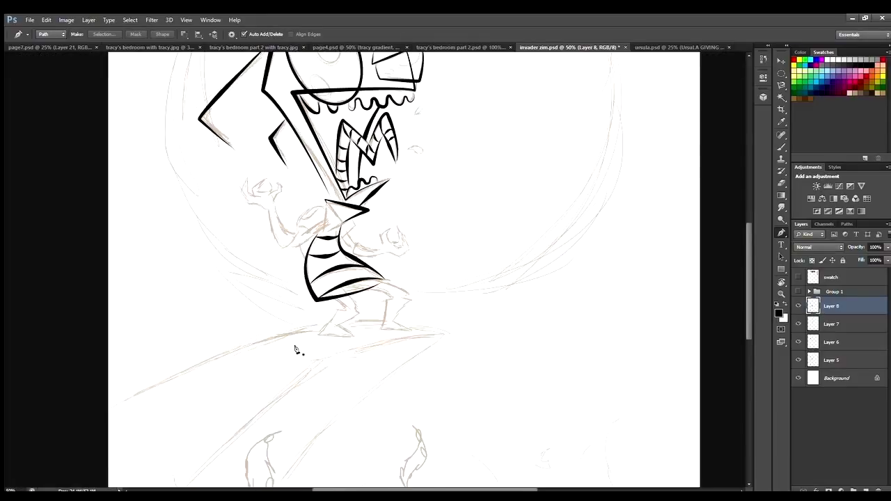
Ink the front leg and its boot beneath the tunic on Layer 6.
scroll(360, 426, "up", 2)
key("b")
key("alt+bracketleft")
key("alt+bracketleft")
key("p")
left_click(366, 288)
left_click(433, 323)
left_click(442, 334)
left_click_drag(406, 376, 406, 389)
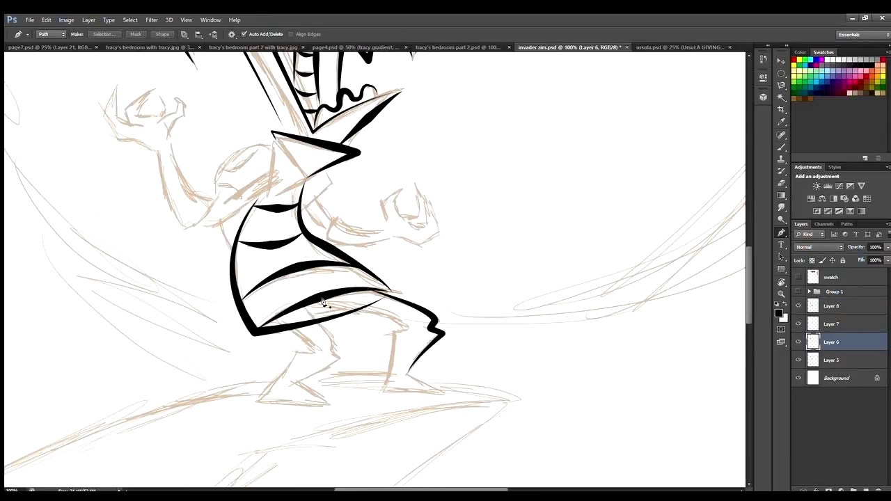
key("Return")
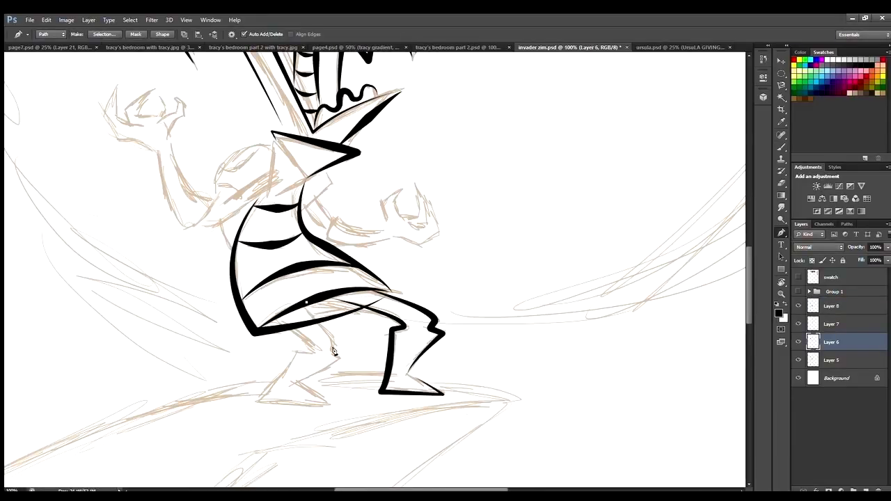
Ink the rear leg and its boot, including the upper leg line under the tunic's hem.
key("Return")
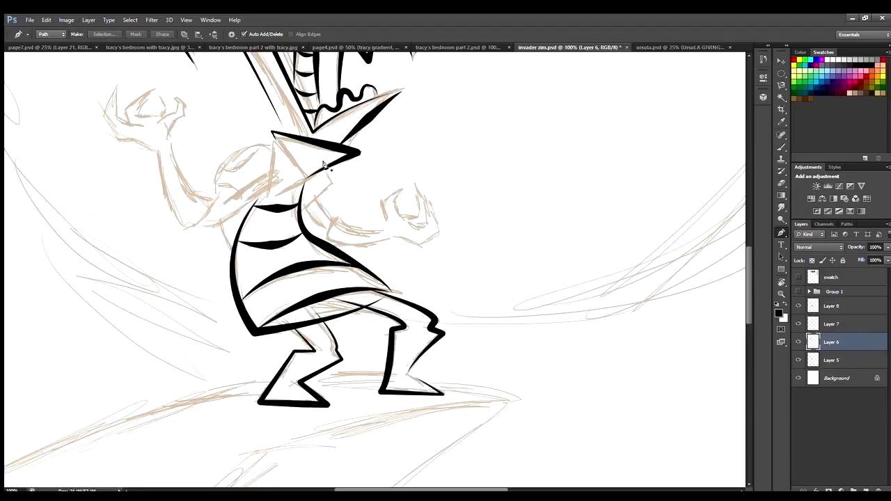
key("ctrl+plus")
left_click_drag(182, 364, 209, 357)
key("Return")
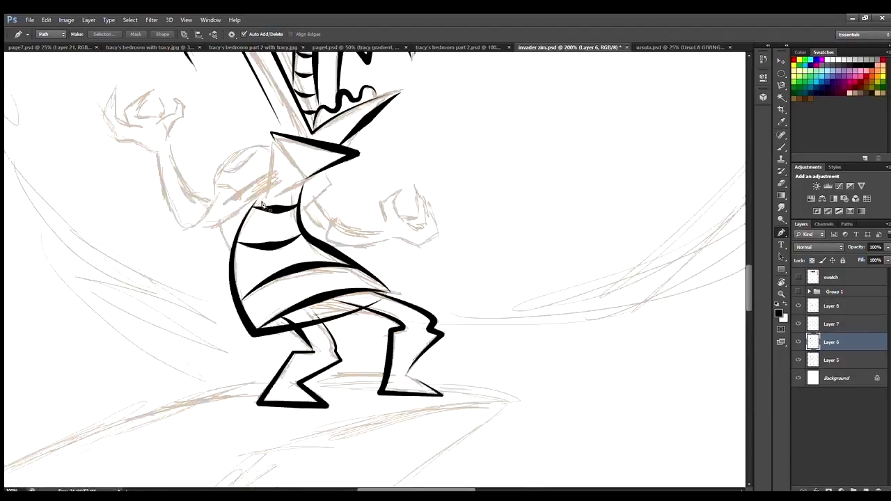
Ink the angular shoulder and both edges of the upper arm in front of the torso on Layer 6.
scroll(259, 206, "up", 3)
left_click_drag(275, 336, 305, 351)
key("Return")
left_click(254, 265)
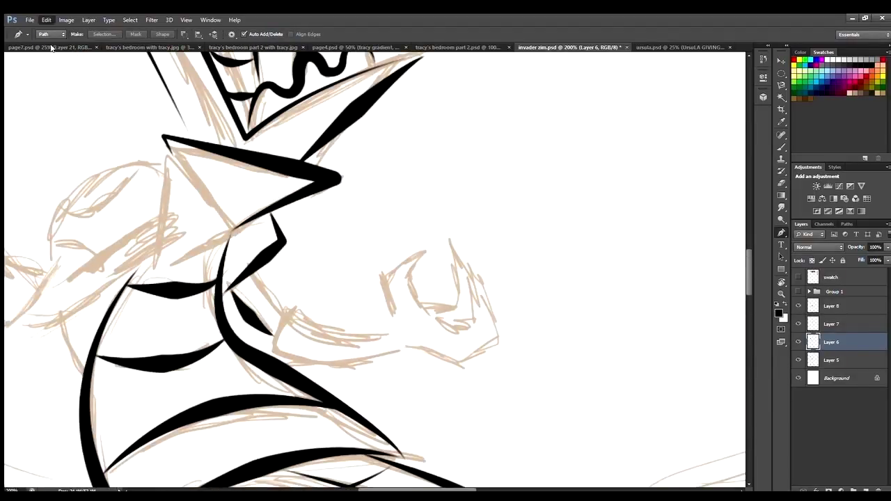
left_click_drag(285, 317, 304, 337)
Ink the front arm's glove cuff and forearm edges, plus the hand's first bent finger.
left_click(296, 306)
left_click_drag(386, 335, 417, 332)
key("Return")
left_click(389, 326)
left_click_drag(380, 281, 380, 273)
left_click(419, 322)
key("Return")
Ink the underside of the front hand, its outer pointed finger and the palm detail.
left_click(407, 345)
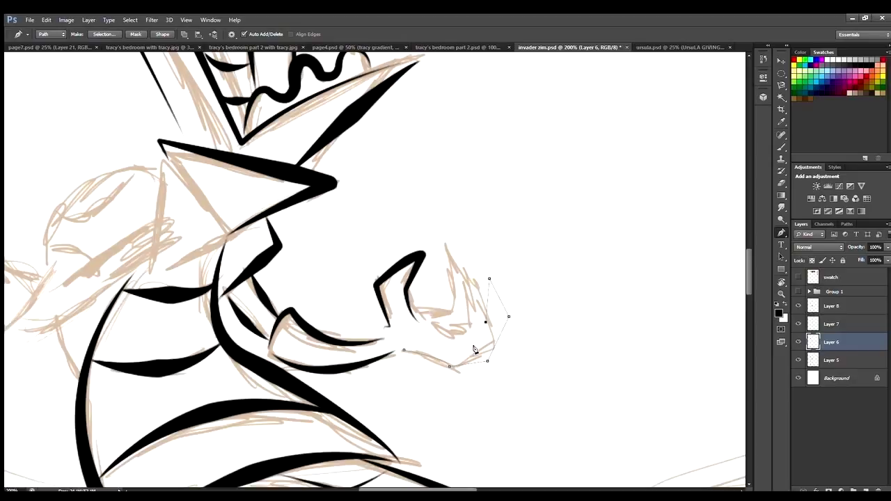
left_click(433, 332)
key("Return")
left_click_drag(460, 320, 471, 310)
scroll(477, 289, "right", 2)
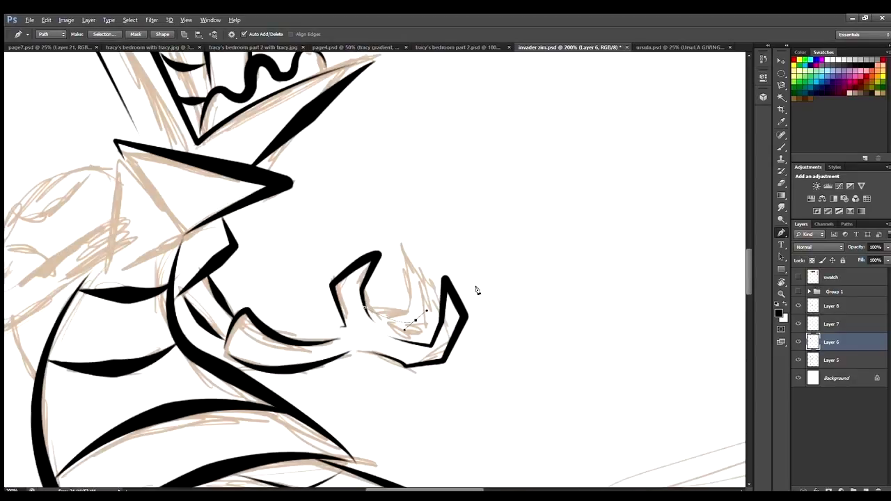
Ink curved bands across the front upper arm between the shoulder and the glove cuff.
scroll(435, 322, "down", 3)
scroll(558, 174, "up", 4)
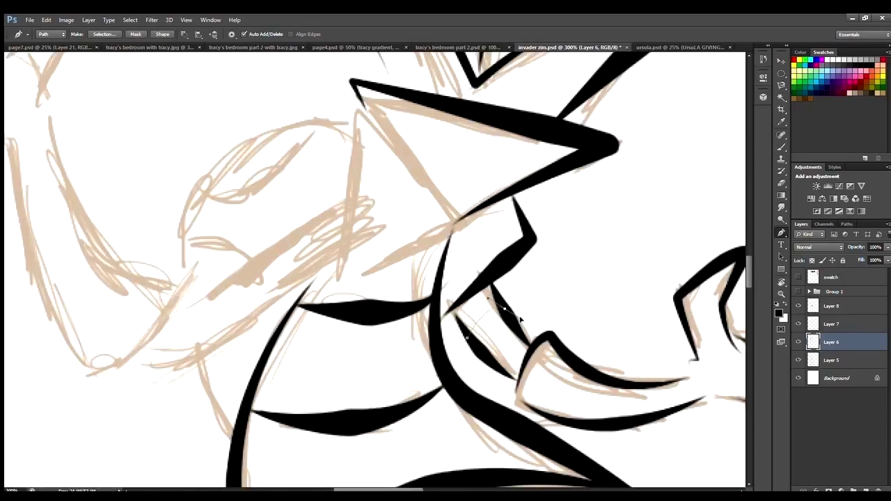
scroll(352, 299, "down", 1)
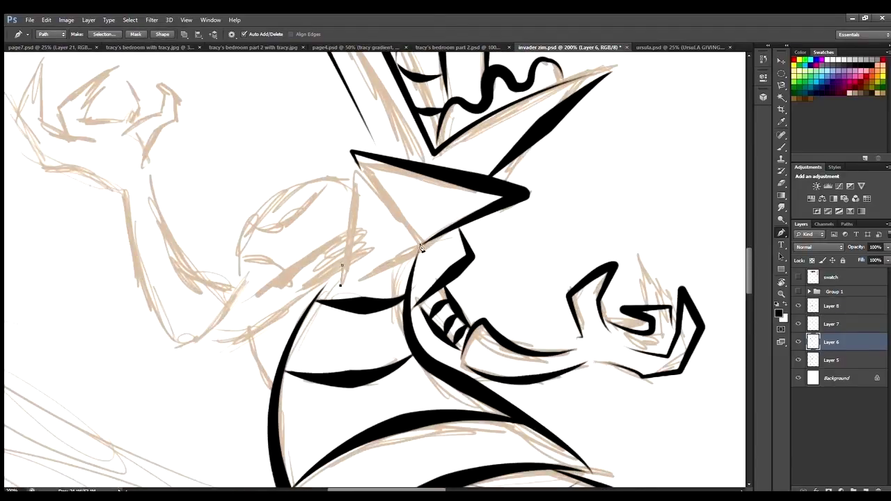
Ink the triangular collar flap below the chin and the lower edge of the rear upper arm on Layer 6.
key("F2")
left_click(359, 256)
left_click(213, 334)
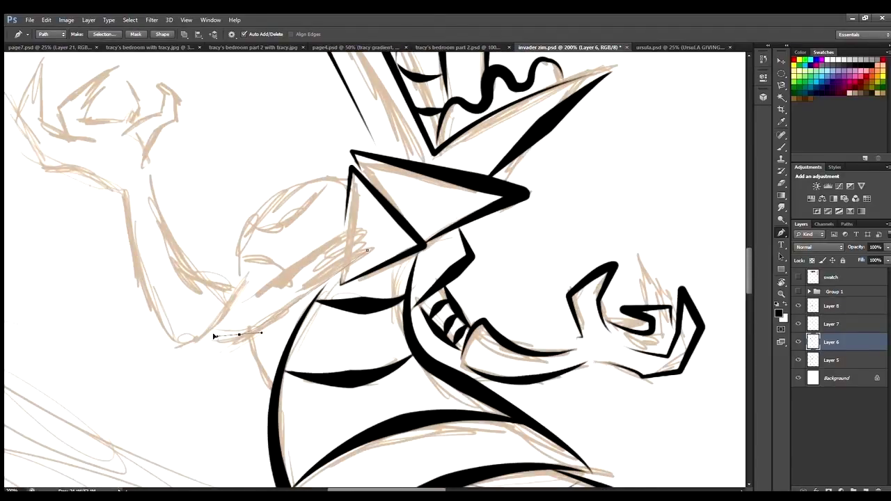
key("F2")
Ink the rear upper arm's top edge and rounded end, and add a curved band across it.
left_click_drag(360, 230, 380, 238)
left_click(240, 302)
key("F2")
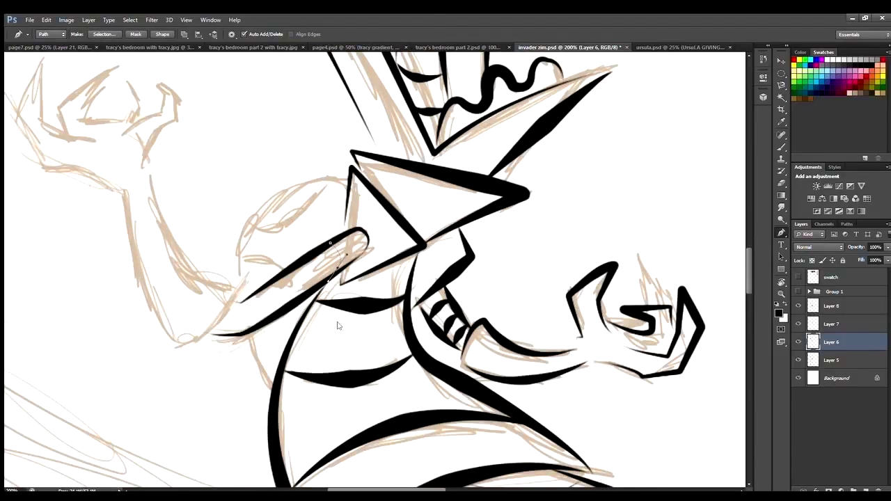
key("F2")
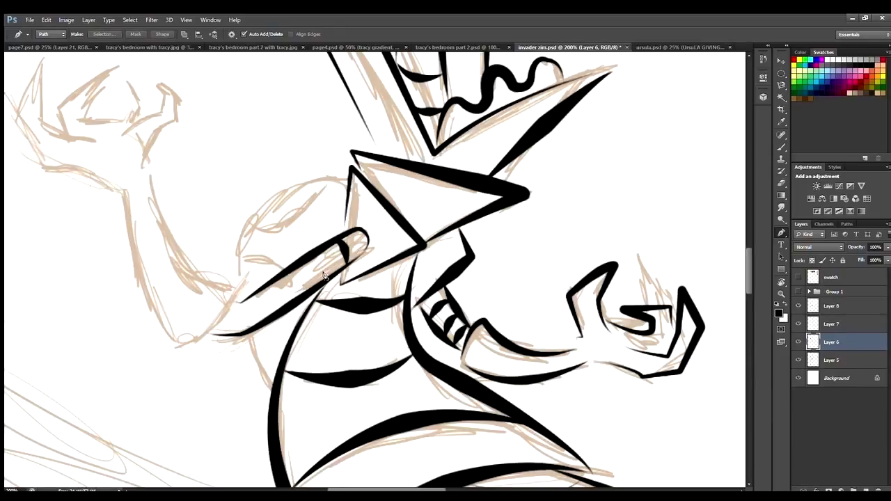
Ink the remaining curved bands across the rear upper arm down to the elbow.
key("F2")
left_click(259, 286)
left_click(270, 283)
key("F2")
key("F2")
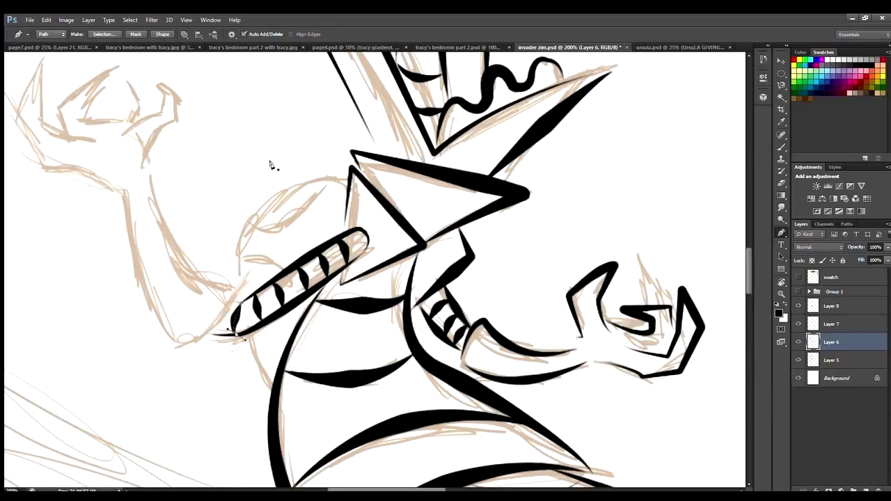
Ink the inner edge of the rear forearm and the curved cuff edge at the elbow.
scroll(271, 208, "down", 3)
scroll(241, 256, "up", 5)
left_click(221, 328)
left_click(232, 293)
left_click(241, 257)
scroll(244, 265, "up", 2)
key("F2")
key("F2")
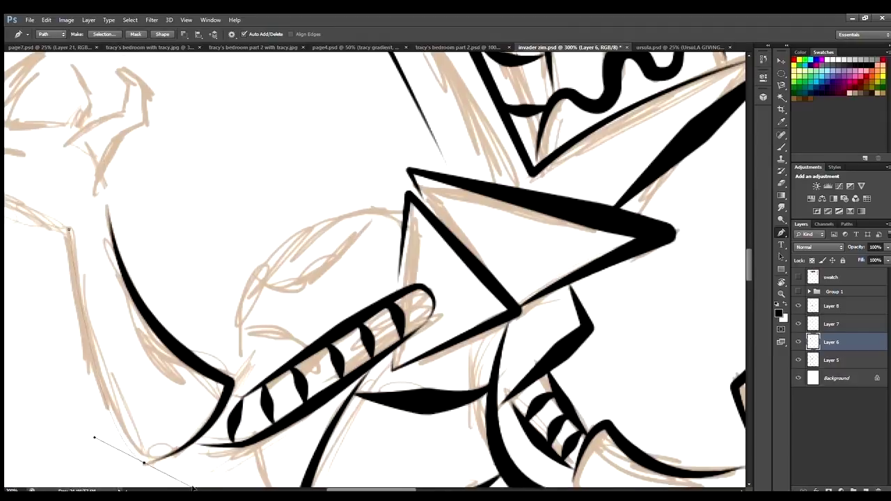
Ink the rear forearm's outer edge, the underside of the raised hand and its outer pointed finger.
scroll(233, 270, "down", 2)
left_click_drag(388, 485, 343, 486)
left_click(451, 214)
left_click_drag(389, 190, 416, 186)
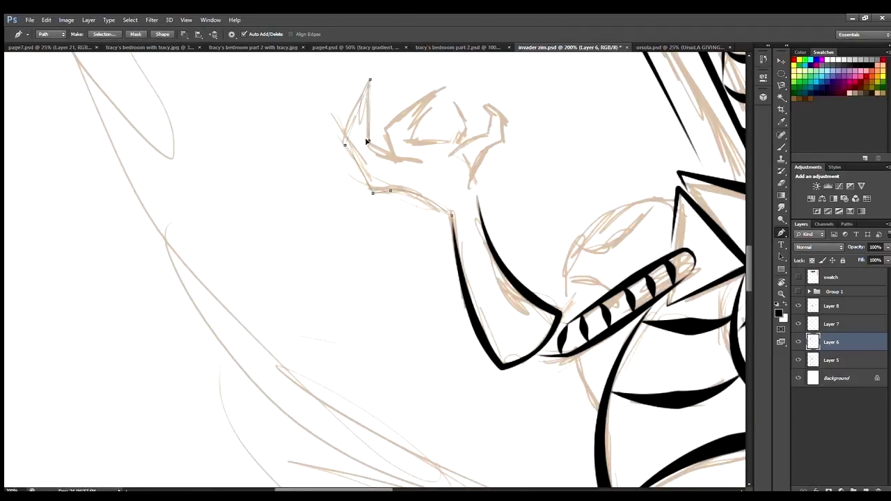
key("F2")
key("F2")
Ink the raised hand's wrist bump, hooked thumb and middle pointed finger.
scroll(454, 223, "down", 2)
scroll(459, 188, "up", 2)
left_click(466, 189)
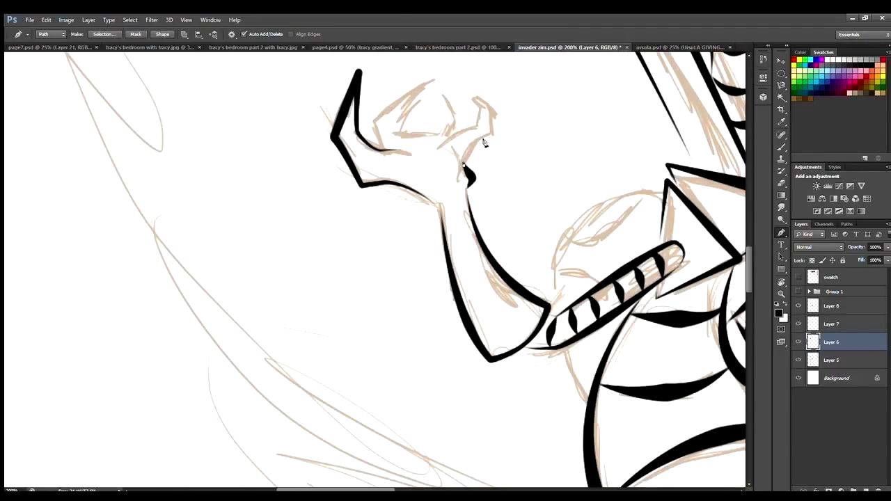
left_click(440, 146)
key("F2")
key("F2")
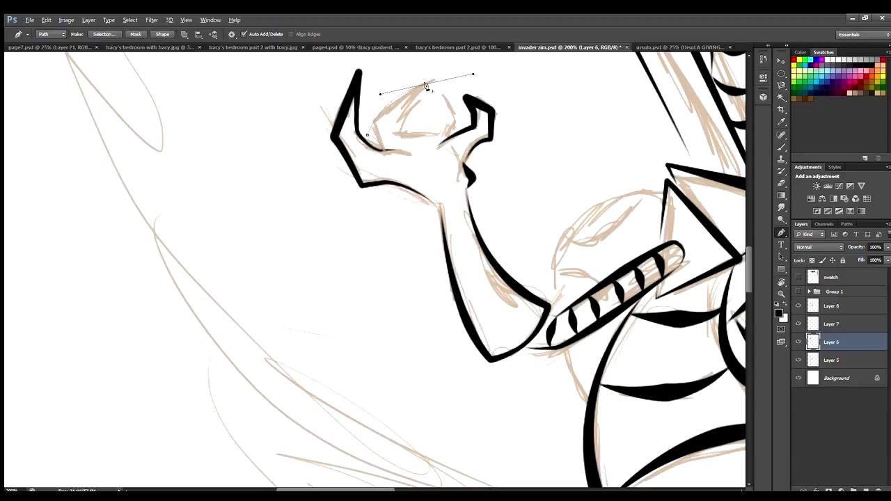
key("F2")
key("F2")
Ink the rounded backpack outline behind the rear arm on Layer 7.
scroll(315, 260, "down", 2)
scroll(447, 278, "up", 2)
key("alt+bracketright")
key("b")
key("p")
left_click(397, 242)
left_click(425, 402)
key("F2")
key("F2")
Ink the curved spot shapes on the backpack above the rear arm.
left_click(482, 196)
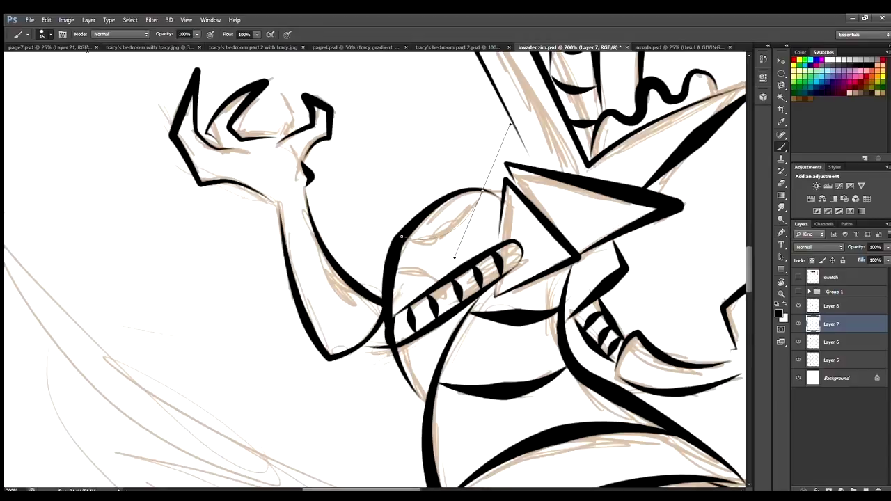
left_click(405, 241)
key("F2")
key("F2")
left_click(395, 267)
left_click(435, 275)
key("F2")
key("F2")
Erase the backpack lines overlapping the rear arm on Layer 7 and the hem line crossing the front leg on Layer 8.
key("e")
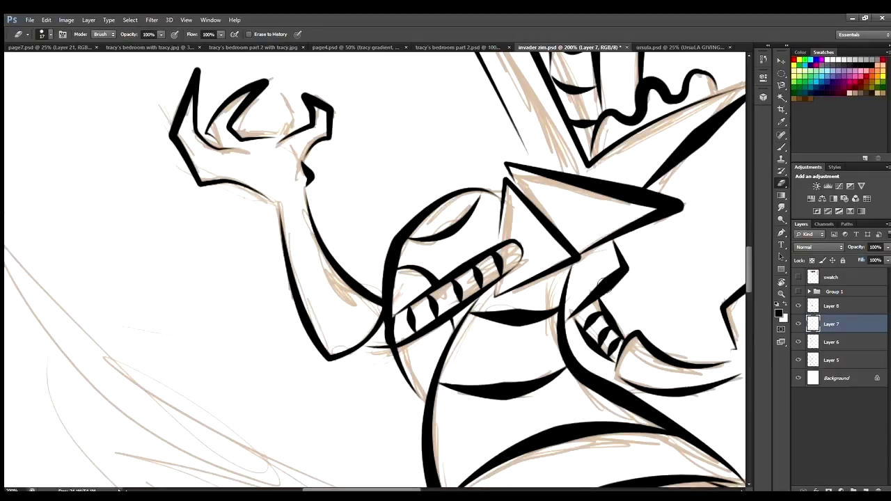
scroll(366, 415, "up", 2)
scroll(366, 414, "down", 5)
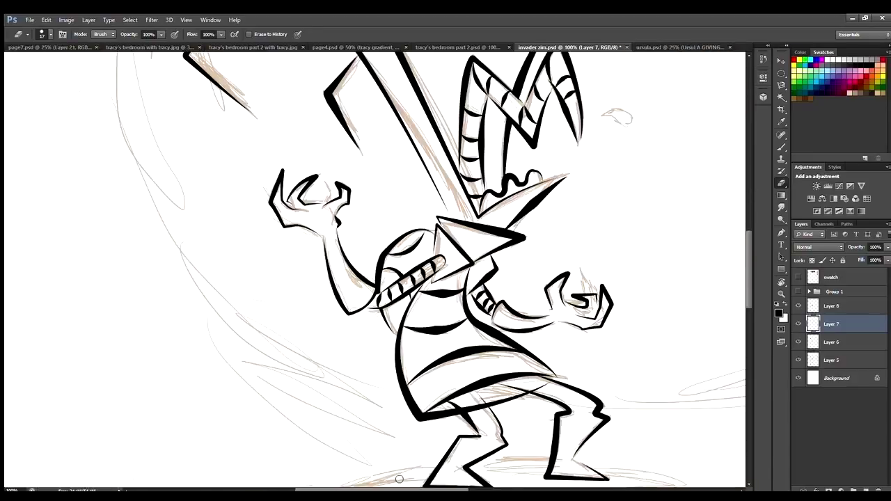
scroll(390, 181, "up", 3)
scroll(390, 181, "down", 3)
scroll(376, 376, "up", 3)
key("alt+bracketright")
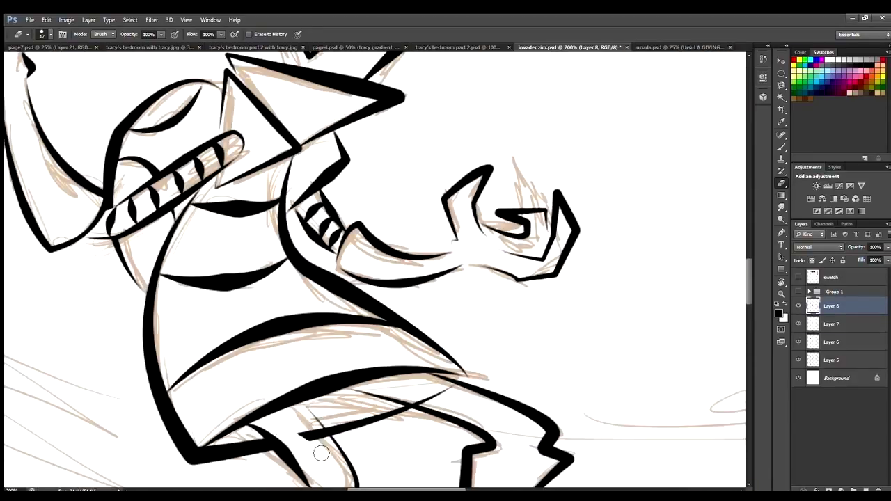
scroll(459, 393, "down", 3)
scroll(562, 211, "up", 3)
Erase the head outline where it crosses the eye on Layer 6, using a size 39 eraser.
key("alt+bracketleft")
key("alt+bracketleft")
key("bracketright")
key("bracketright")
key("bracketright")
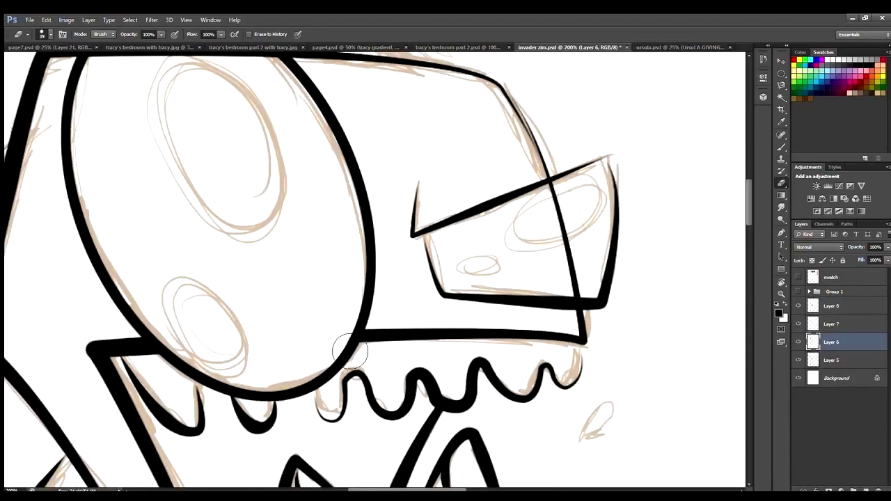
scroll(562, 211, "down", 5)
Merge Layer 8 into Layer 7 and move the merged layer beneath Layer 6.
key("alt+bracketright")
key("alt+bracketright")
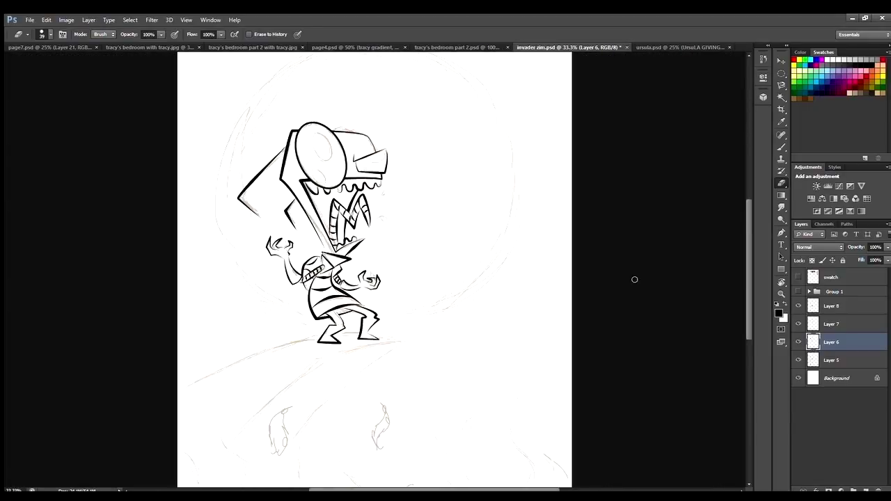
key("ctrl+e")
key("ctrl+bracketleft")
Ink the cliff's top edge, pointed tip, underside and inner ridge line on Layer 7.
scroll(727, 346, "down", 2)
key("p")
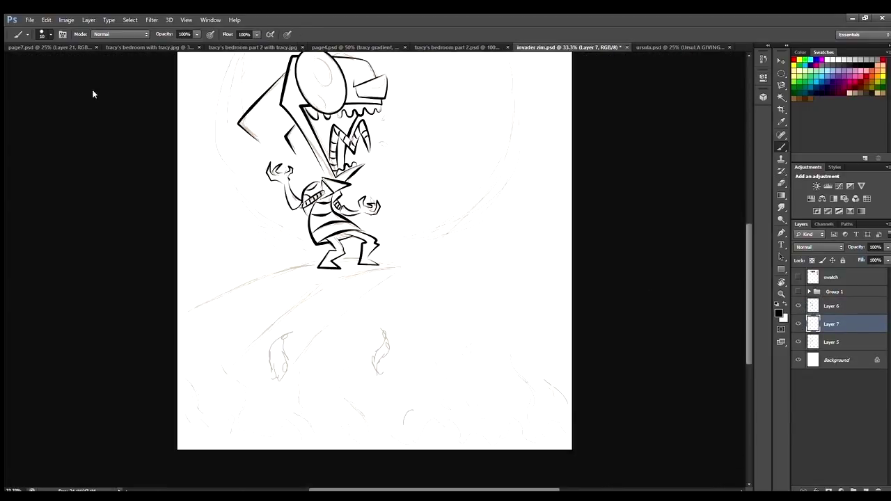
key("Return")
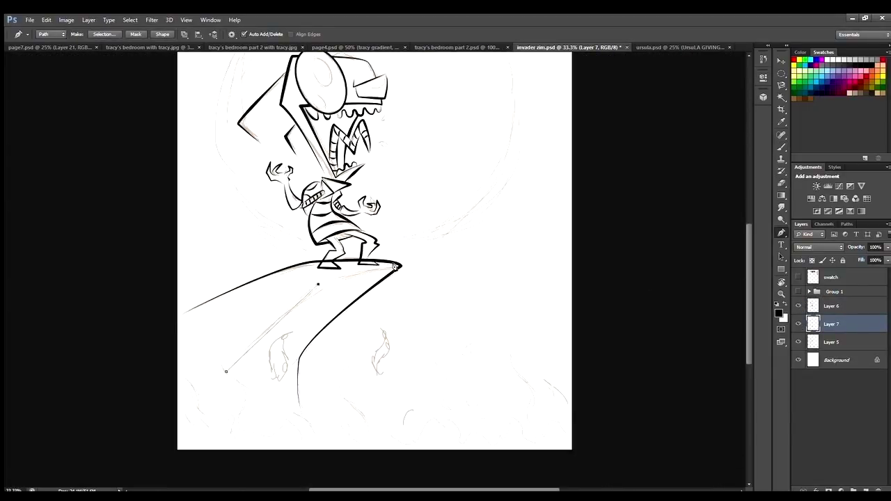
Erase the parts of the cliff's top line that run through the character's feet.
key("ctrl+1")
key("e")
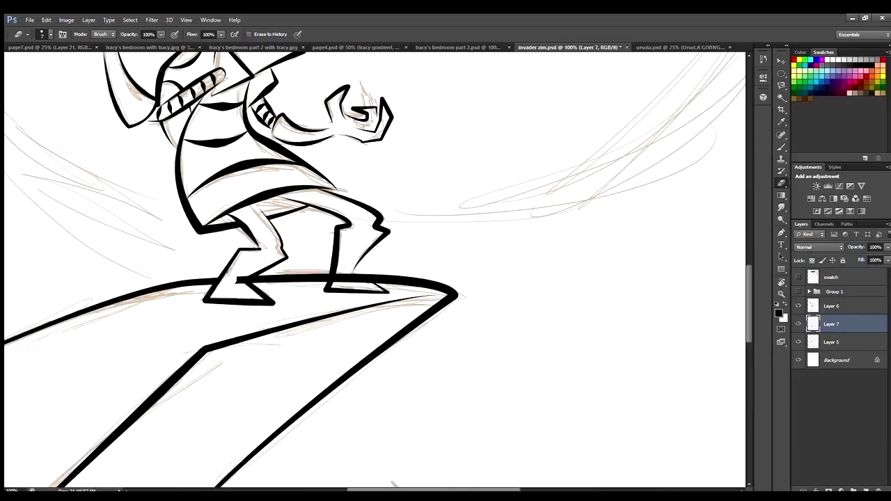
key("ctrl+plus")
key("ctrl+plus")
left_click_drag(271, 310, 341, 282)
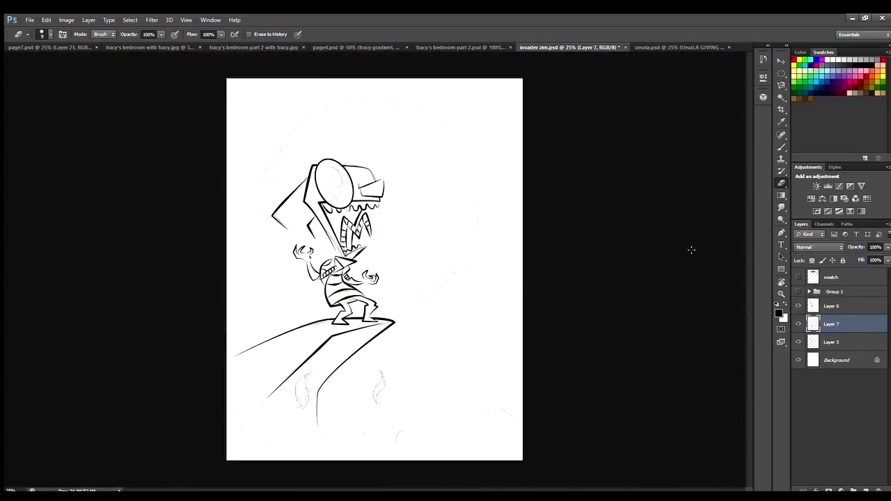
key("ctrl+0")
Add a new layer above Layer 7 and ink the first flame curves in the page's lower left corner.
key("ctrl+plus")
key("ctrl+plus")
key("ctrl+shift+alt+n")
scroll(376, 237, "left", 5)
key("p")
left_click(232, 265)
left_click_drag(277, 325, 277, 276)
left_click(305, 351)
key("Return")
left_click_drag(314, 245, 314, 243)
key("Return")
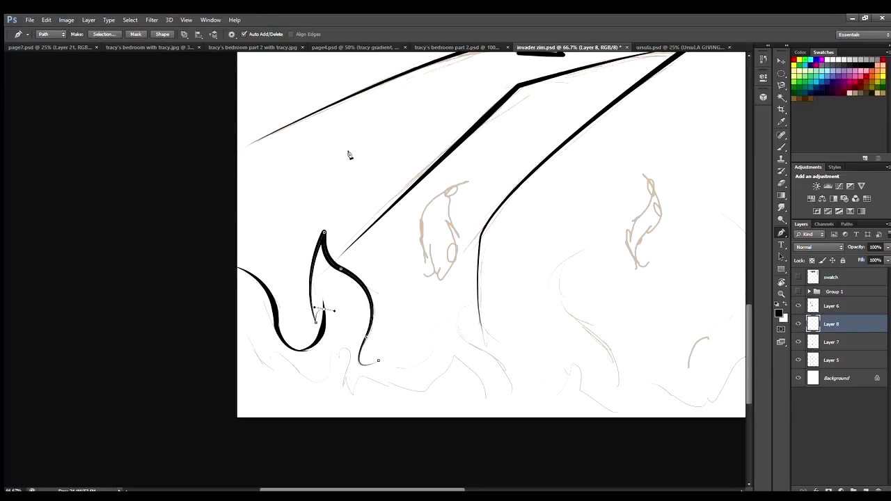
key("Return")
Ink the low flame below the cliff, the small spike beside it and the left edge of the taller flame.
scroll(350, 334, "down", 3)
scroll(657, 278, "up", 2)
key("ctrl+plus")
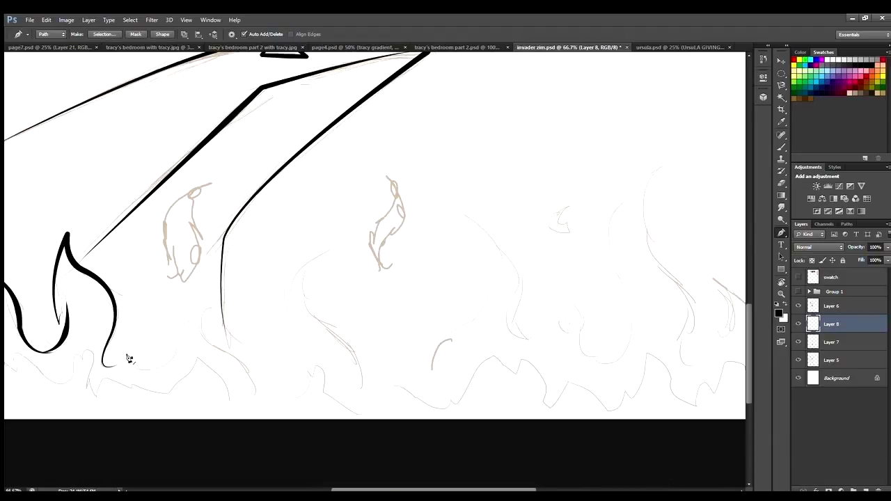
key("Return")
mouse_move(256, 330)
left_mouse_down()
mouse_move(280, 363)
mouse_move(296, 327)
left_mouse_up()
key("Return")
left_click(290, 323)
left_click_drag(324, 255, 348, 242)
key("Return")
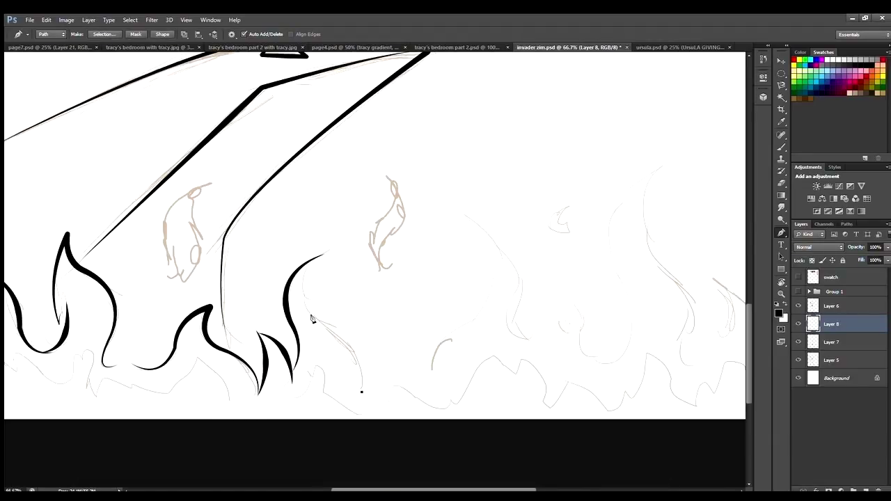
Ink the taller flame's right edge and the small flame spike beside it.
key("Return")
left_click(366, 385)
left_click_drag(374, 327, 408, 374)
key("Return")
key("ctrl+minus")
key("ctrl+plus")
Ink the next narrow flame spike and the large curved flame that leans left.
left_click_drag(440, 218, 487, 181)
left_click_drag(435, 273, 450, 291)
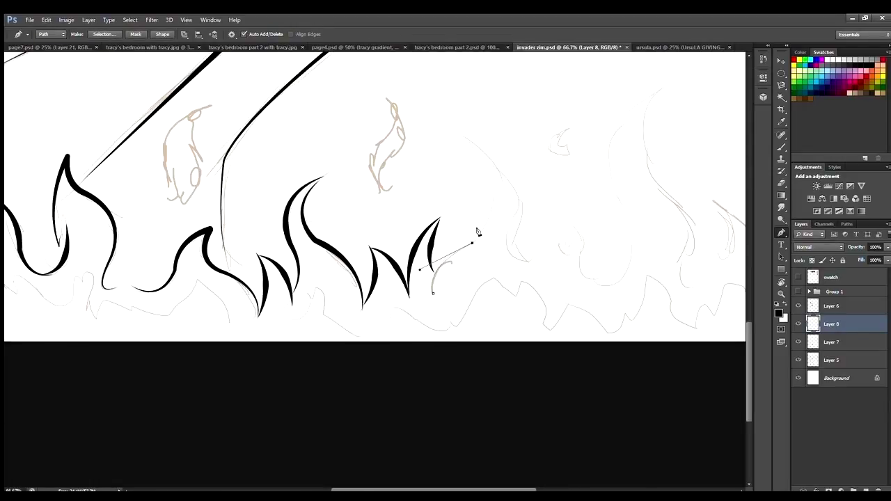
left_click_drag(468, 142, 547, 164)
left_click(529, 256)
key("Return")
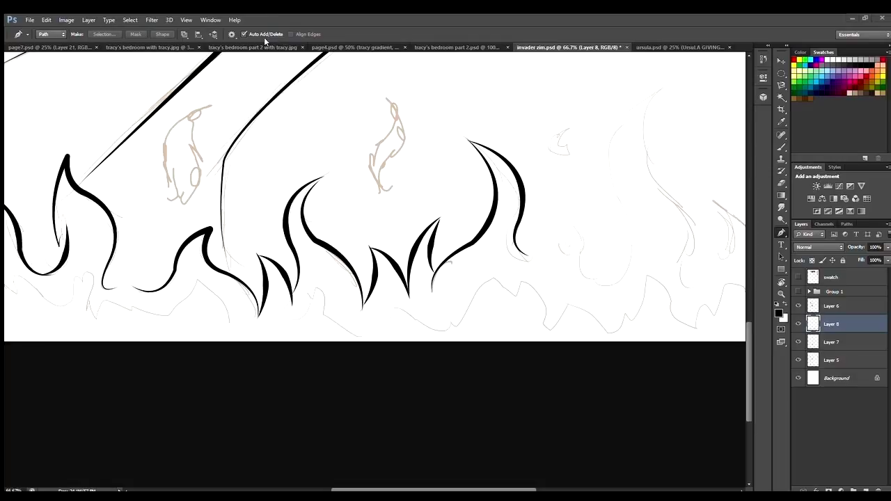
Ink the cluster of small flame spikes to the right of the large curved flame.
left_click_drag(331, 490, 376, 489)
left_click(376, 255)
left_click_drag(406, 222, 423, 254)
key("Return")
left_click_drag(432, 228, 463, 276)
Ink the tallest flame and the small flames beside it, up to the page's right edge.
scroll(475, 199, "up", 2)
left_click_drag(517, 171, 596, 144)
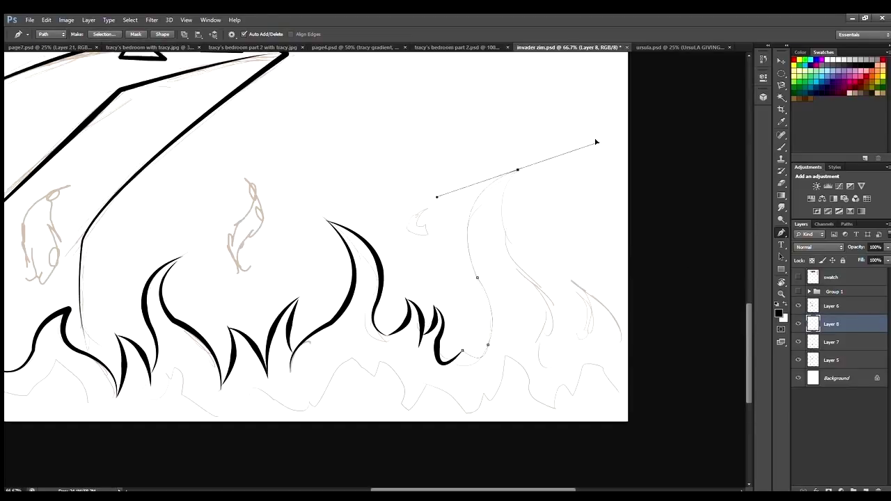
key("Return")
left_click_drag(564, 314, 589, 345)
key("Return")
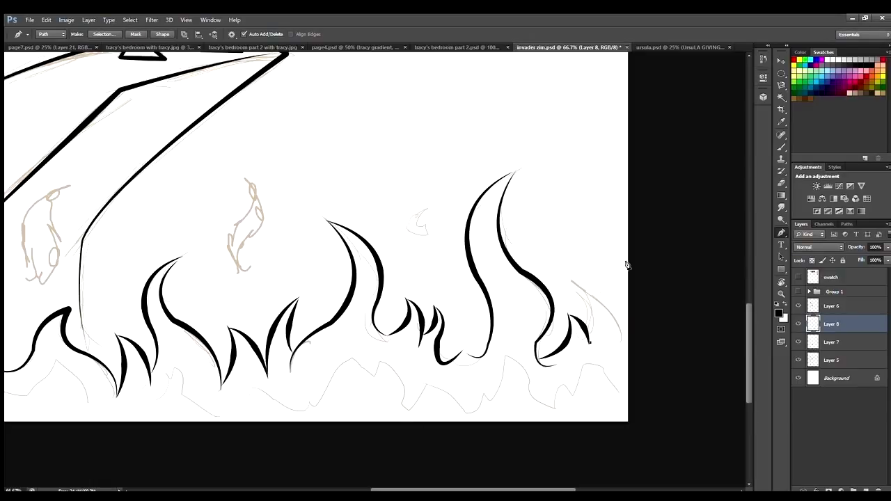
Erase the overlapping stroke ends at the flame tips along the bottom of the page.
scroll(332, 398, "down", 2)
scroll(295, 342, "up", 5)
key("e")
scroll(426, 324, "down", 3)
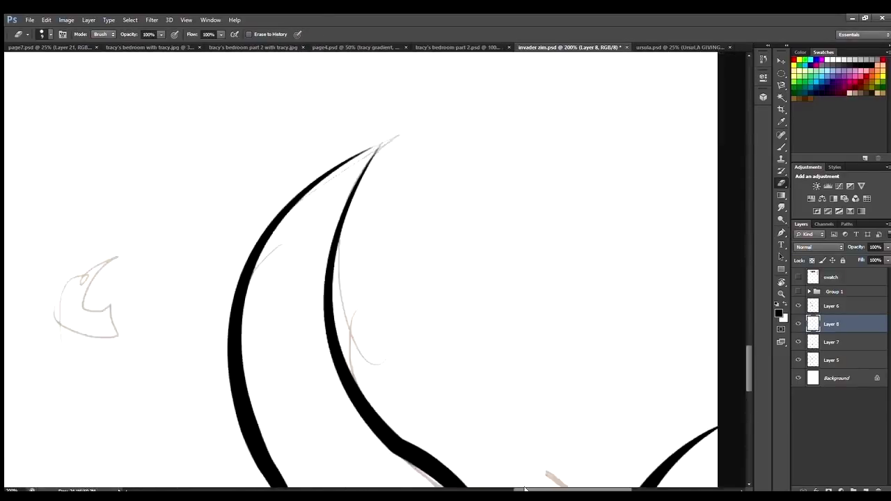
scroll(378, 243, "up", 4)
scroll(490, 226, "down", 1)
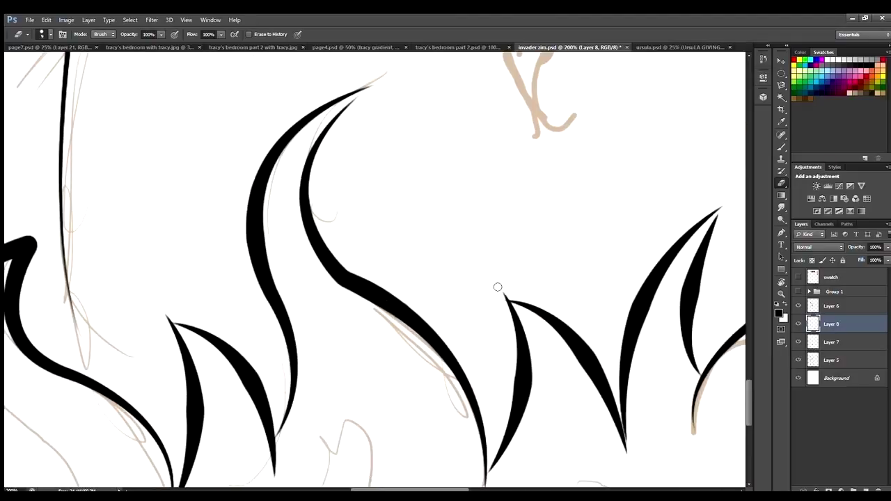
scroll(172, 317, "down", 4)
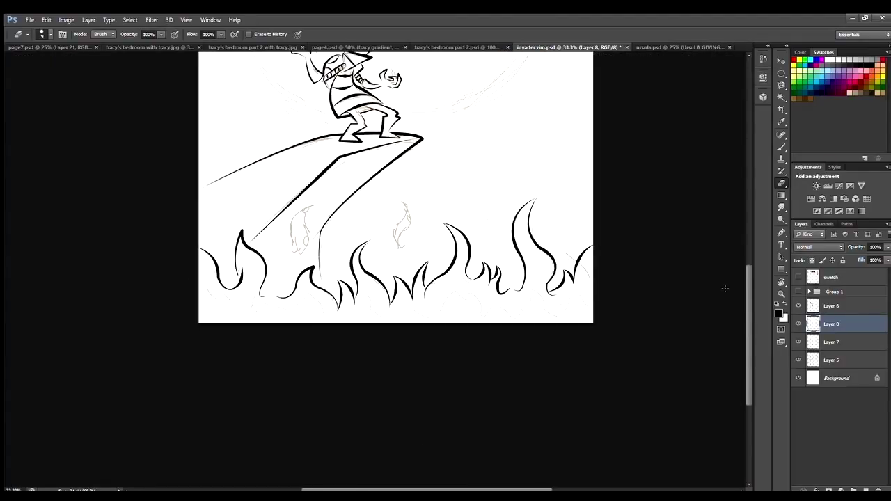
Hide the sketch on Layer 5 and show the swatch layer.
scroll(724, 288, "up", 5)
scroll(658, 207, "down", 1)
left_click(798, 360)
left_click(798, 277)
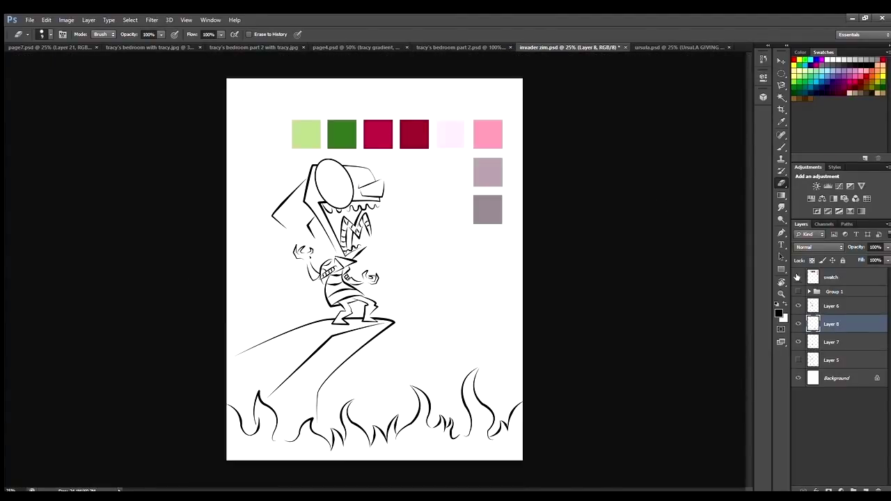
Sample the light green swatch as the foreground color.
scroll(341, 264, "up", 4)
key("i")
scroll(341, 265, "down", 2)
left_click(193, 129)
scroll(417, 209, "up", 3)
key("p")
scroll(724, 219, "down", 2)
scroll(374, 300, "up", 3)
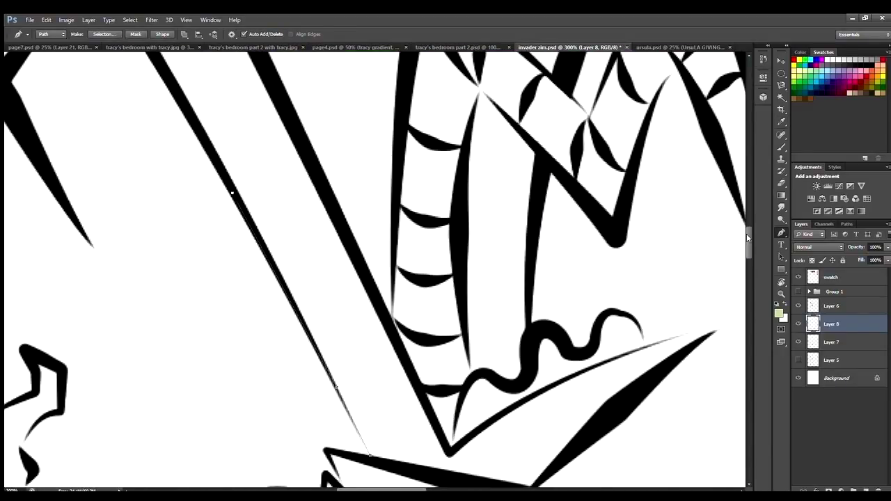
scroll(127, 235, "down", 2)
scroll(156, 378, "up", 2)
scroll(155, 378, "right", 2)
Check Layer 6's visibility, select it and thicken the doubled line on the head outline's front slope in black.
left_click(784, 307)
left_click(798, 306)
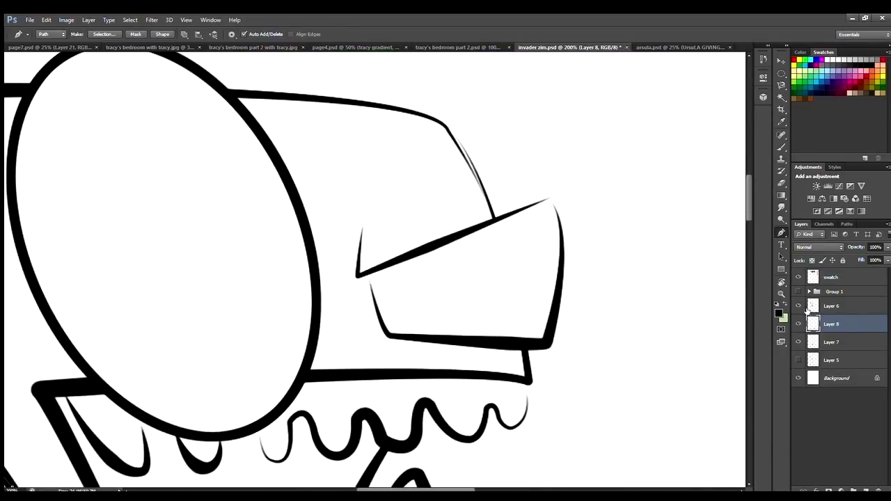
left_click(798, 307)
left_click(831, 306)
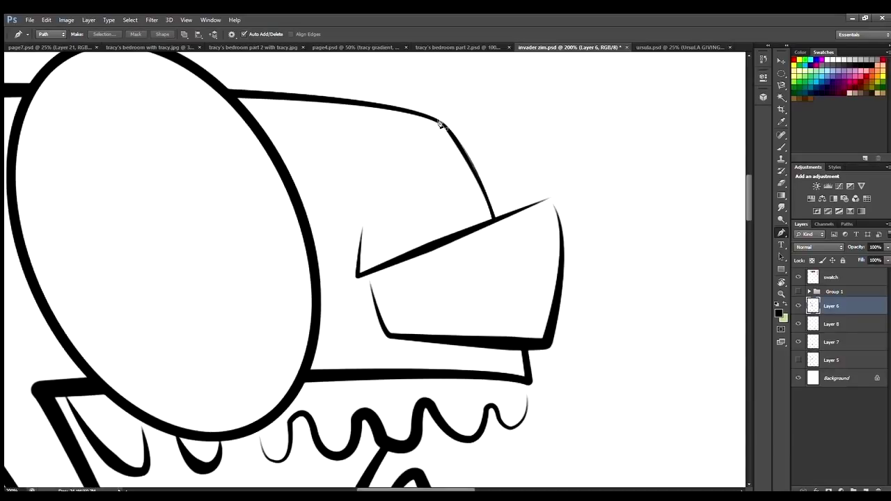
key("Escape")
Return to Layer 8 with light green active and trace a path along the head's back edge from the collar to the top.
key("alt+bracketleft")
scroll(421, 198, "down", 3)
key("x")
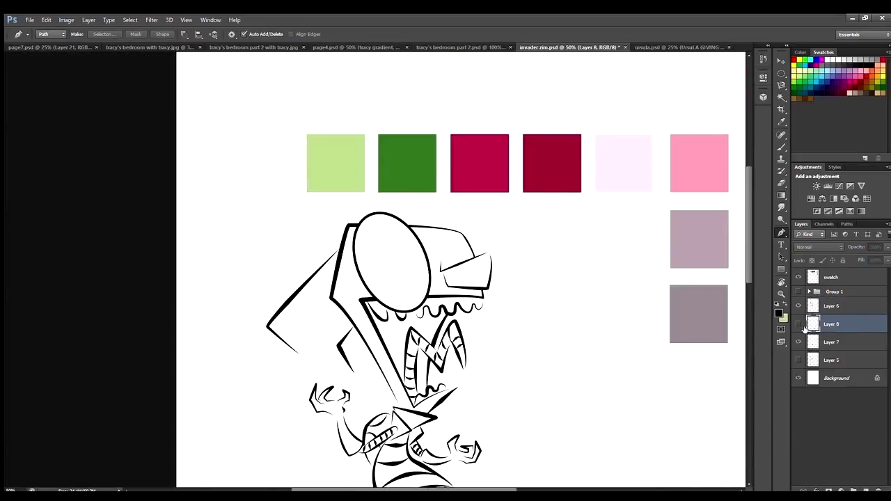
scroll(421, 199, "up", 4)
left_click(516, 379)
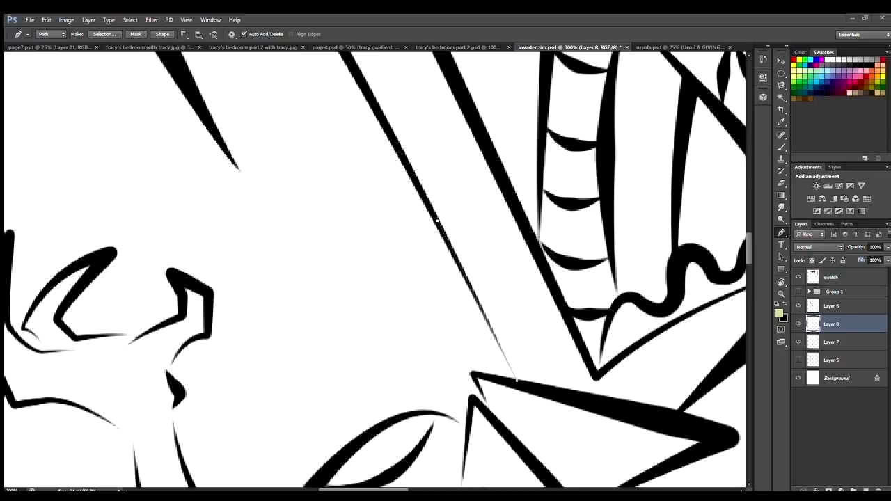
scroll(348, 449, "up", 10)
left_click(203, 256)
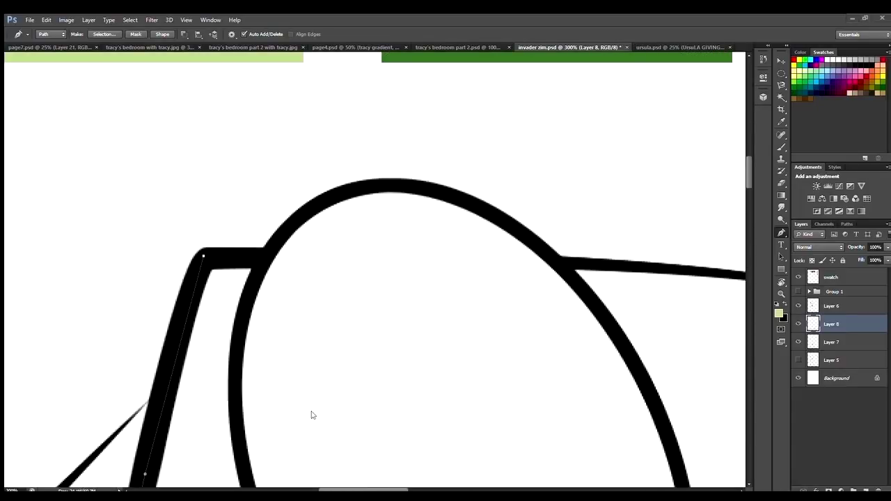
Continue the path over the top of the head and down its front slope past the smaller eye.
scroll(376, 272, "down", 5)
scroll(376, 271, "right", 1)
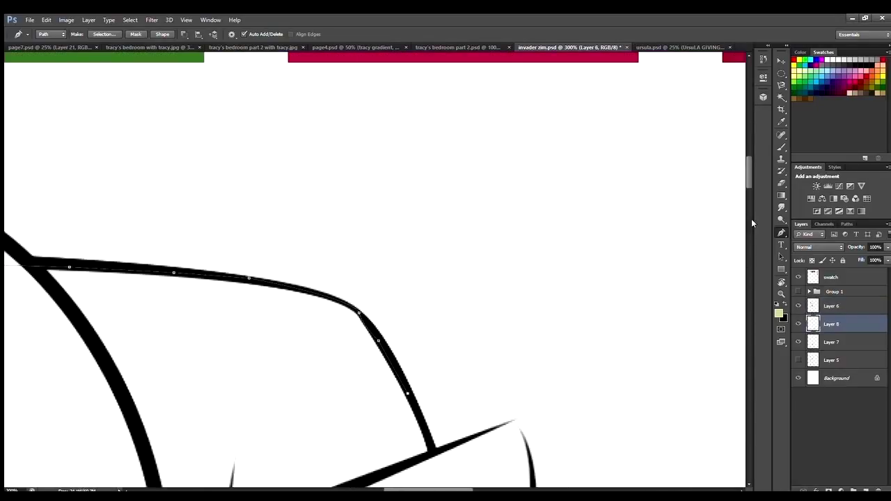
scroll(376, 272, "down", 4)
left_click(433, 292)
Continue the head path along the upper jaw, down the inner jaw edge and around the pointed chin, closing it at the collar.
scroll(593, 382, "down", 3)
scroll(487, 313, "left", 2)
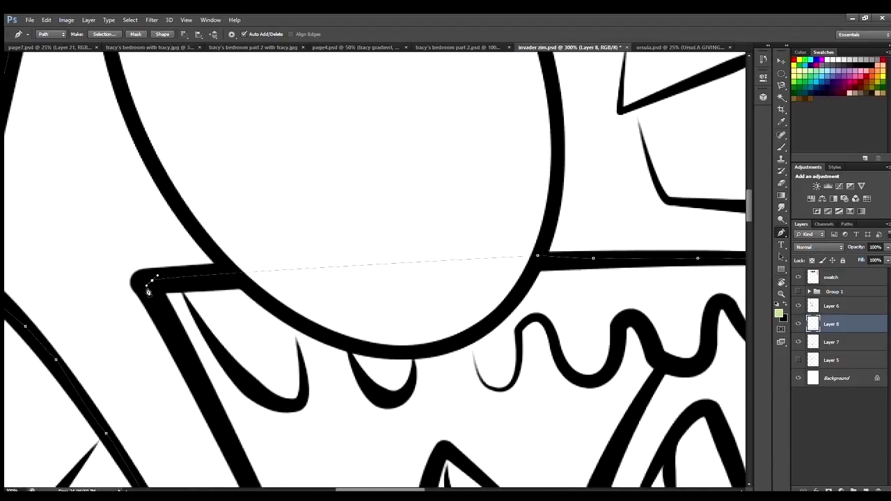
scroll(452, 278, "up", 2)
scroll(436, 255, "down", 3)
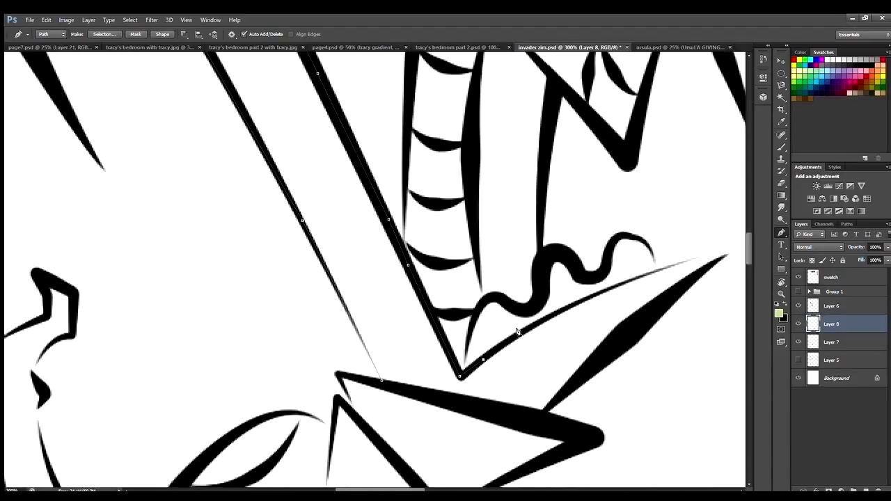
scroll(517, 332, "right", 3)
left_click_drag(543, 253, 608, 249)
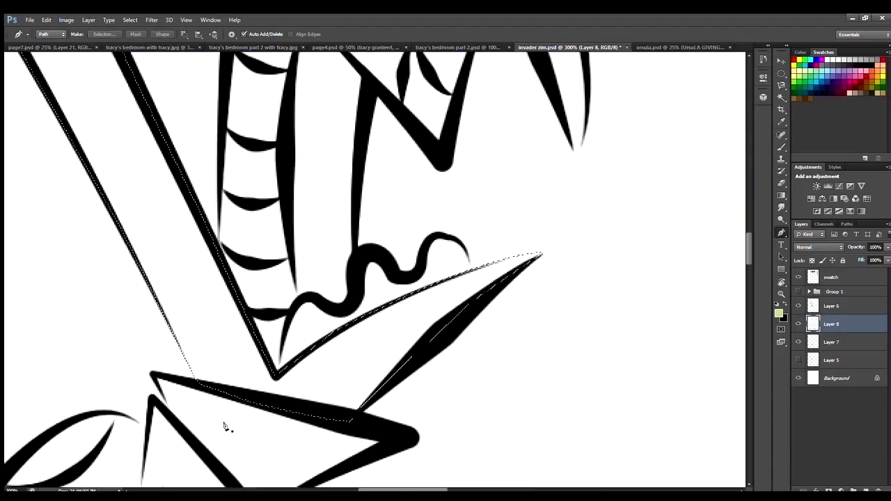
Fill the traced head selection with light green on Layer 8 and deselect it.
key("m")
key("ctrl+minus")
key("ctrl+minus")
key("ctrl+minus")
scroll(745, 209, "down", 2)
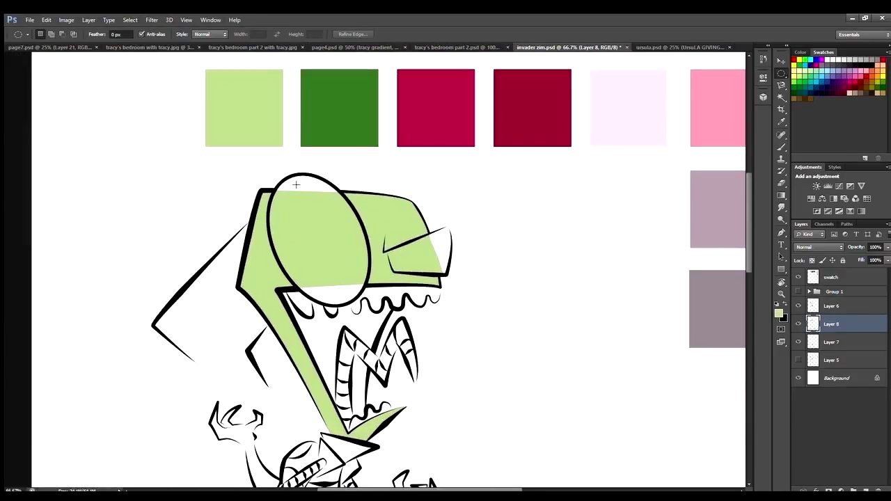
Select loosely around the head, lock Layer 8's transparent pixels and shade the head with a foreground-to-transparent green gradient.
key("l")
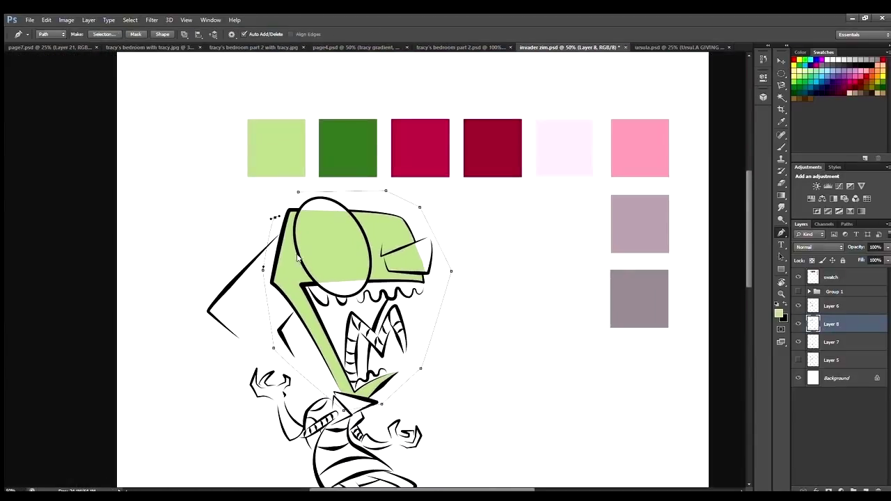
key("i")
scroll(699, 220, "down", 2)
scroll(698, 220, "down", 1)
key("g")
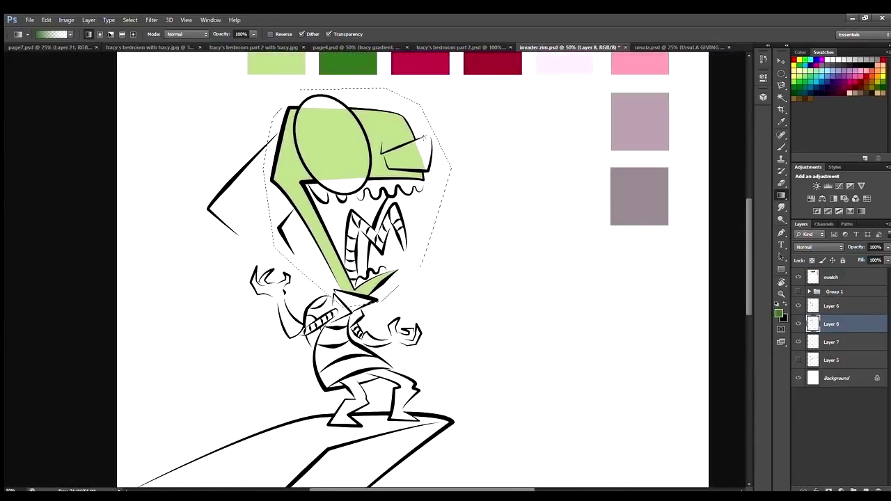
left_click(811, 260)
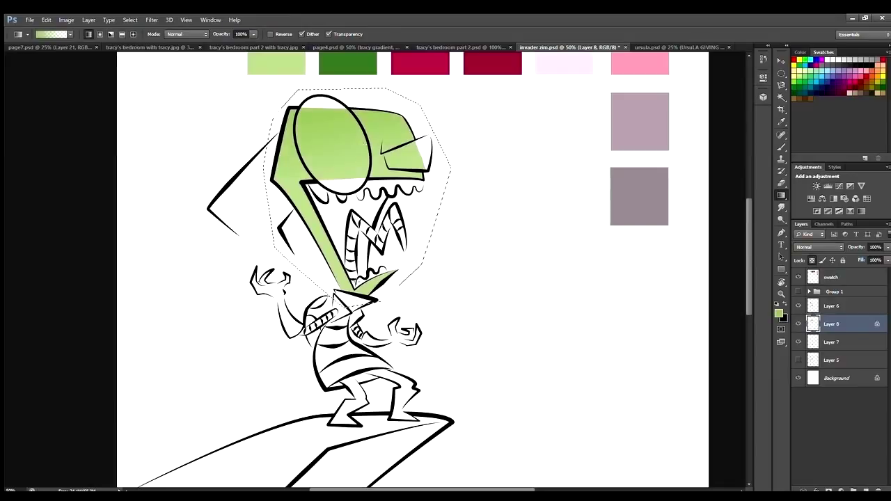
key("ctrl+d")
Add a new layer above Layer 8, reset the foreground color to black and make Layer 7 active.
scroll(378, 231, "up", 5)
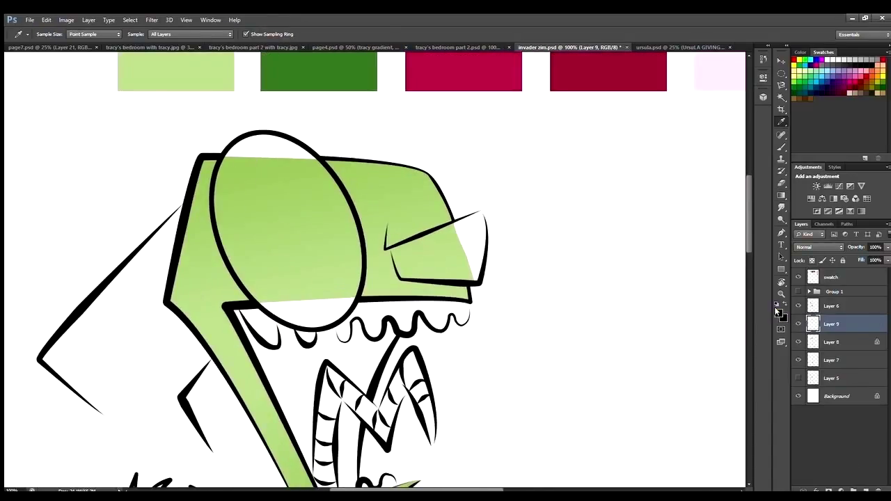
key("ctrl+shift+alt+n")
key("p")
left_click(832, 360)
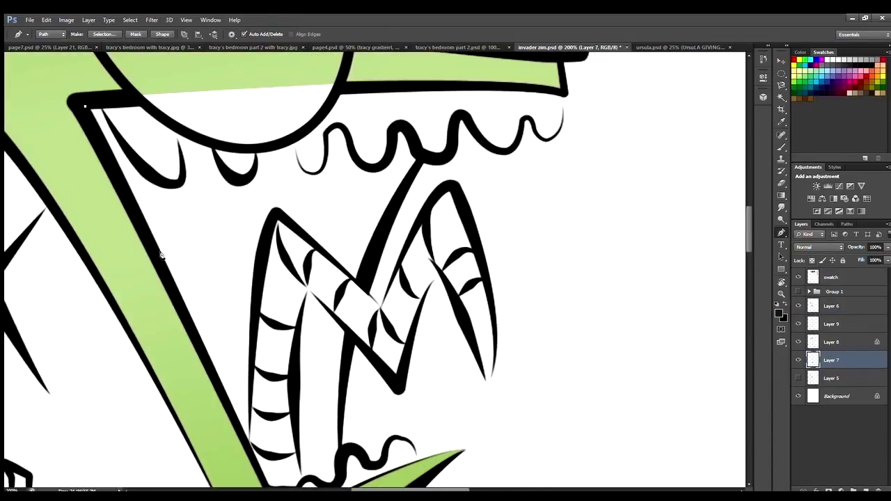
Trace the open mouth along the jaw, lower teeth, throat line and upper teeth, and fill it with near-black on Layer 7.
scroll(267, 342, "down", 3)
key("ctrl+plus")
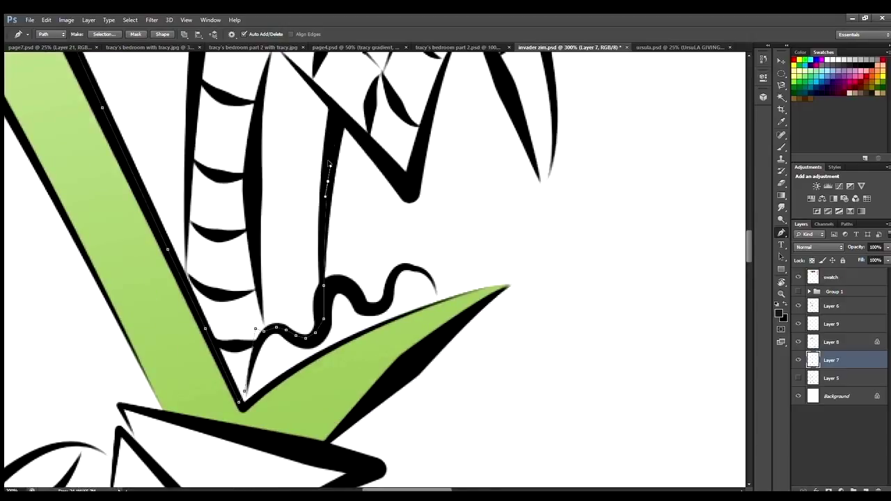
scroll(328, 164, "up", 10)
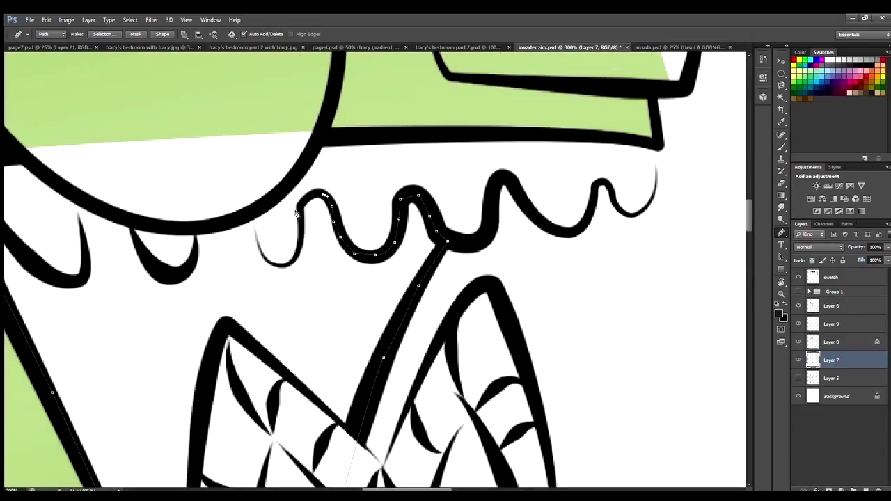
scroll(283, 206, "left", 5)
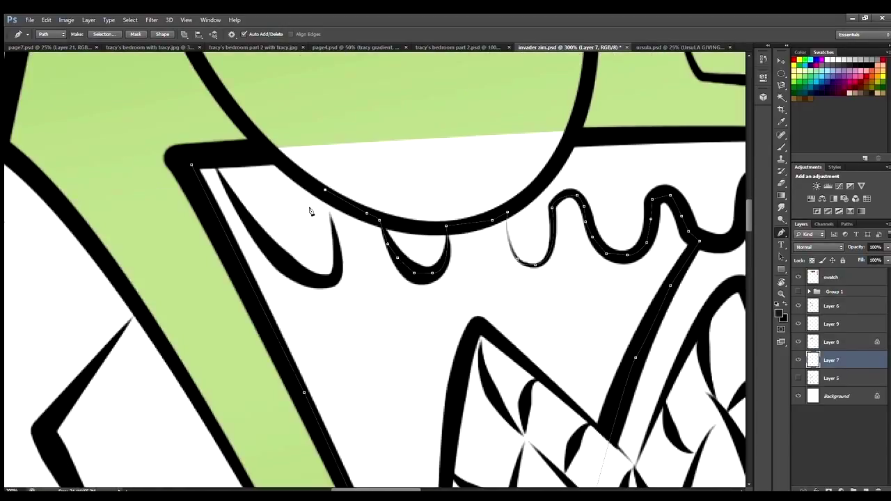
left_click(512, 216)
left_click_drag(513, 268, 682, 224)
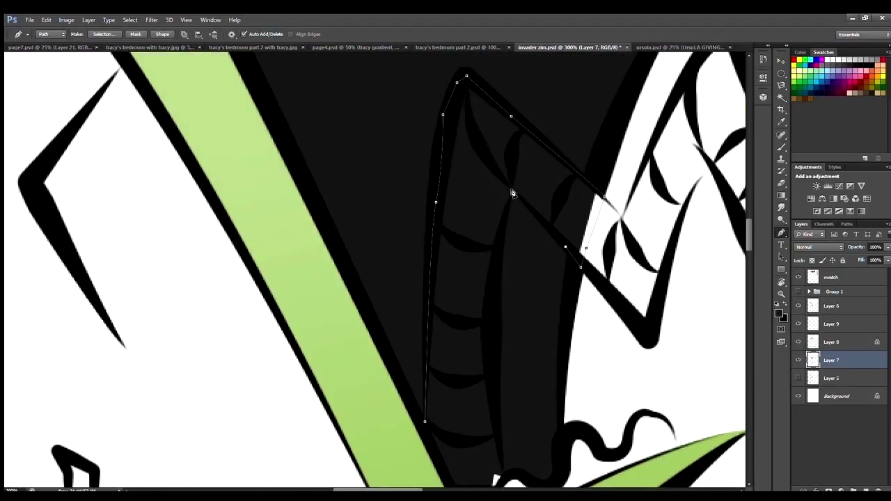
Trace the striped tongue within the mouth and clear the dark fill from inside it.
scroll(602, 316, "down", 5)
left_click_drag(501, 262, 494, 245)
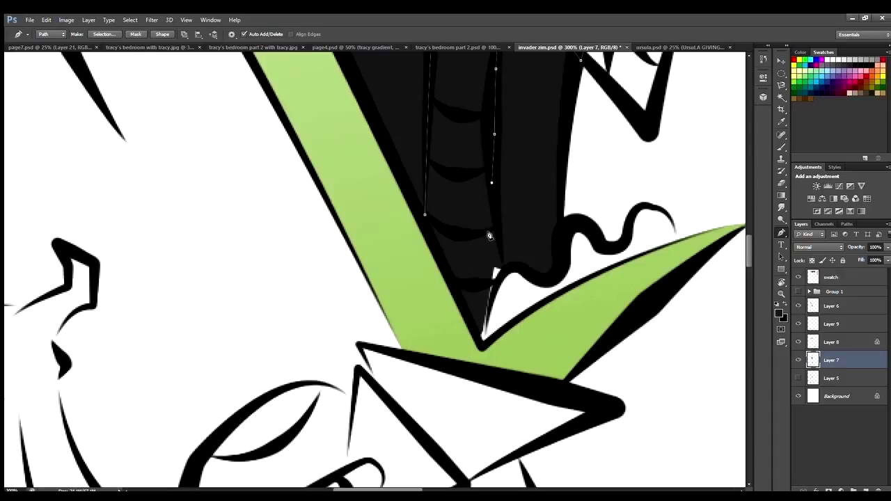
key("ctrl+Return")
key("g")
key("ctrl+minus")
key("ctrl+minus")
key("ctrl+minus")
key("ctrl+minus")
scroll(410, 272, "down", 3)
Erase the stray line bits at the tunic hem and behind the knee of the leg farther from the cliff tip on Layer 6.
left_click(831, 306)
scroll(362, 204, "up", 10)
key("e")
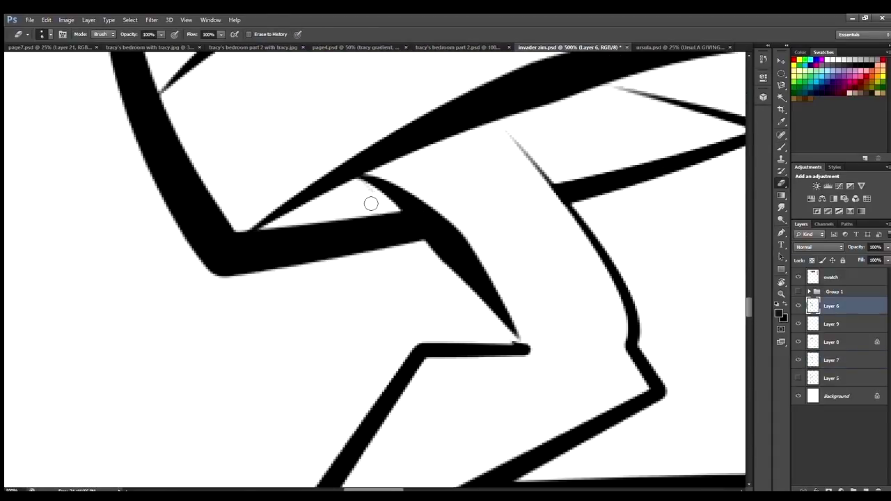
scroll(510, 353, "down", 6)
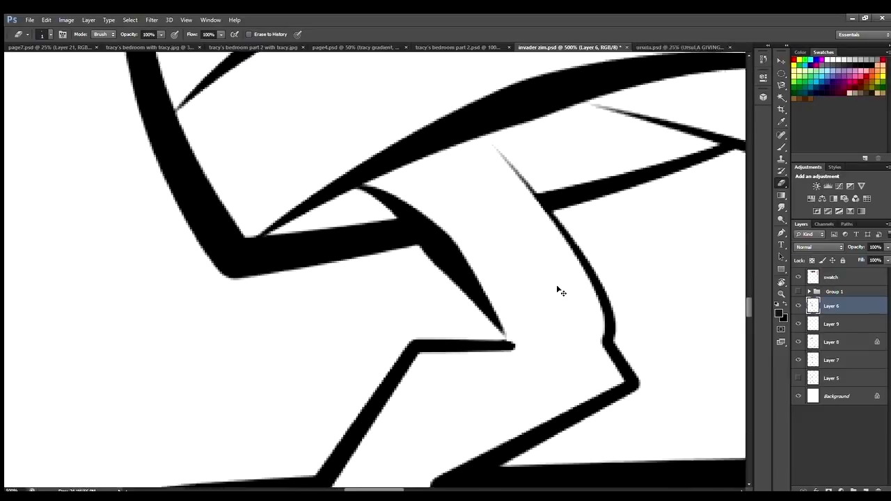
Trace the leg and boot farther from the cliff tip and fill them with near-black on Layer 7.
left_click(831, 360)
scroll(376, 271, "down", 5)
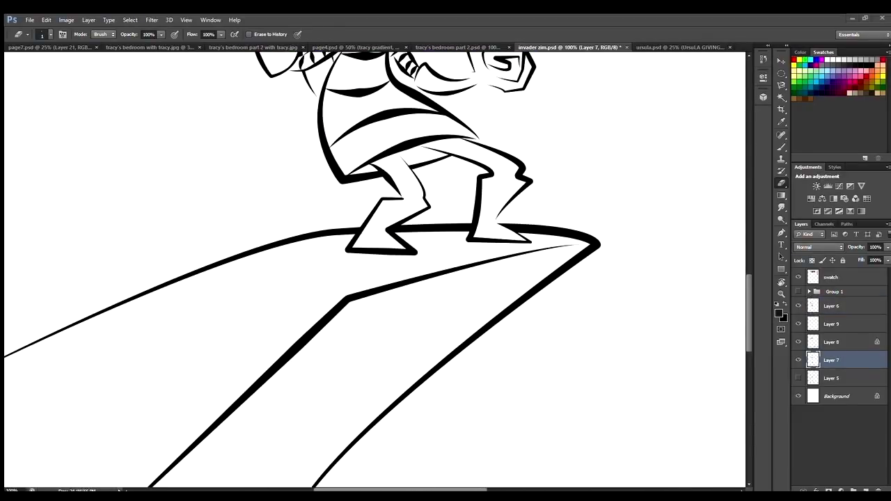
scroll(376, 175, "up", 2)
key("p")
left_click(357, 135)
left_click(397, 161)
left_click(421, 184)
left_click(436, 210)
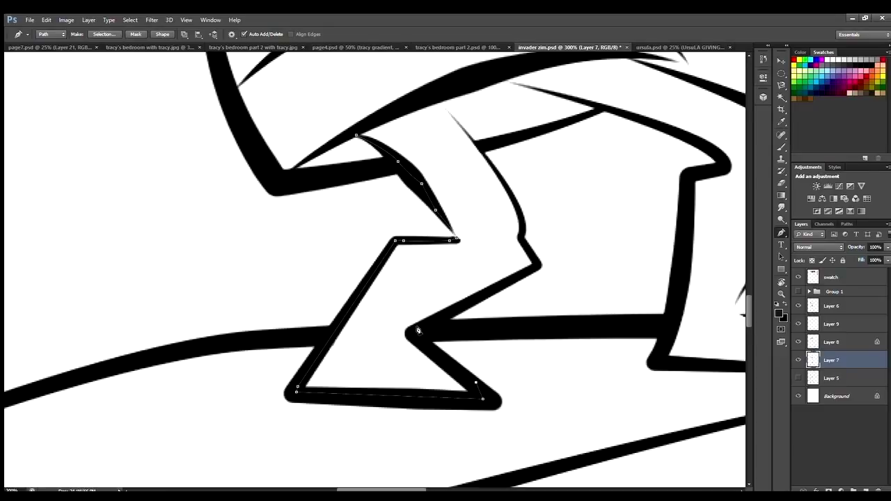
key("ctrl+Return")
key("alt+BackSpace")
Trace the back edge and sole of the boot nearer the cliff tip, out to its toe.
key("ctrl+plus")
left_click(296, 224)
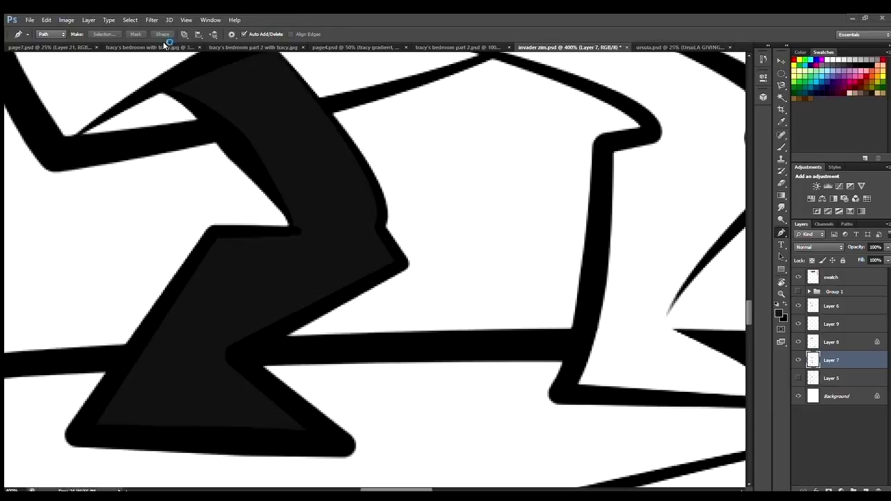
left_click(595, 149)
left_click(557, 393)
left_click(595, 397)
left_click_drag(696, 334, 324, 334)
left_click(423, 402)
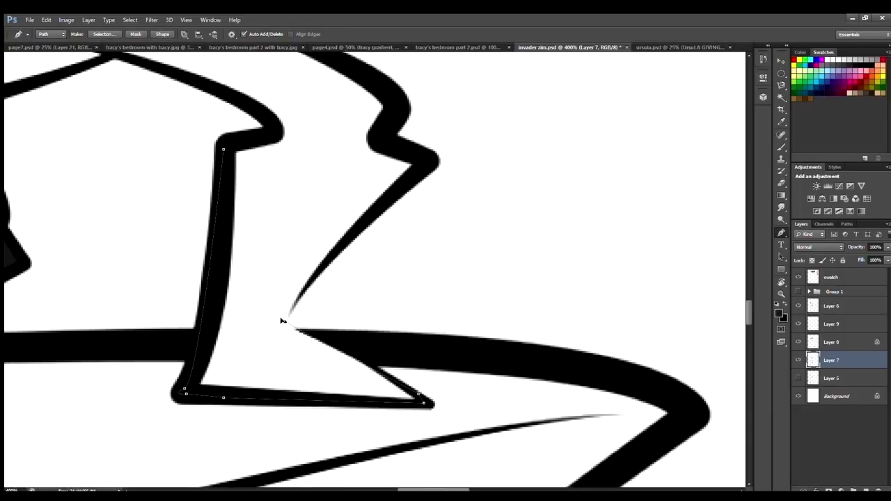
Complete the path from the toe up over the knee to the tunic hem and fill the leg with near-black.
left_click(287, 322)
left_click(388, 196)
left_click(419, 171)
left_click(418, 161)
left_click(388, 147)
left_click(379, 132)
scroll(625, 259, "up", 5)
scroll(404, 465, "up", 5)
key("alt+BackSpace")
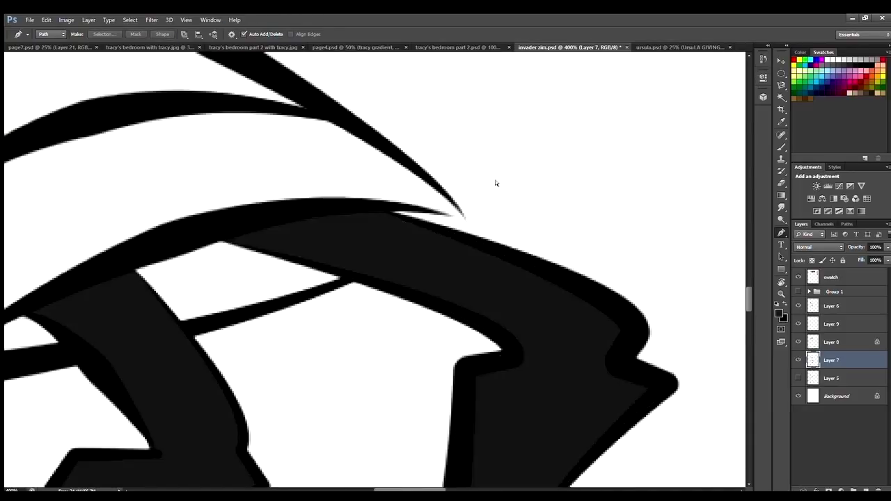
Trace the raised arm's glove around its forearm and fingers and fill it with near-black on Layer 7.
key("ctrl+0")
scroll(139, 312, "up", 3)
left_click(137, 312)
scroll(137, 313, "down", 4)
left_click(160, 266)
left_click(170, 284)
left_click(176, 304)
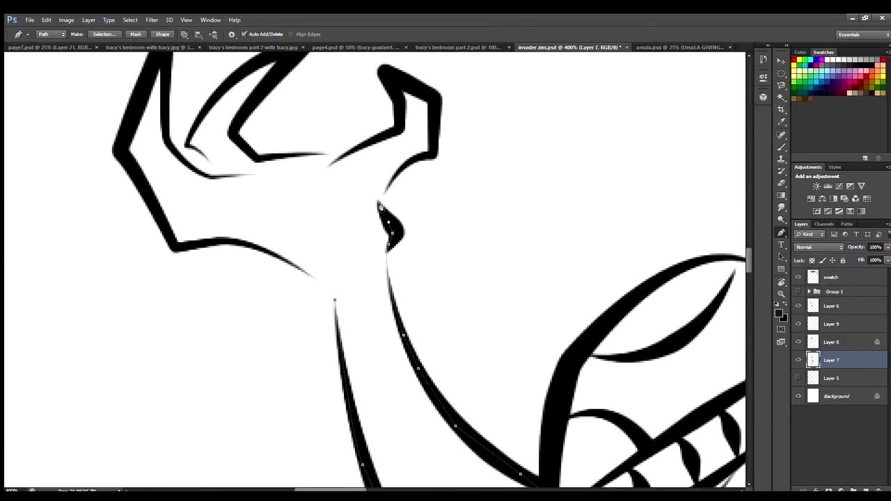
scroll(258, 160, "up", 3)
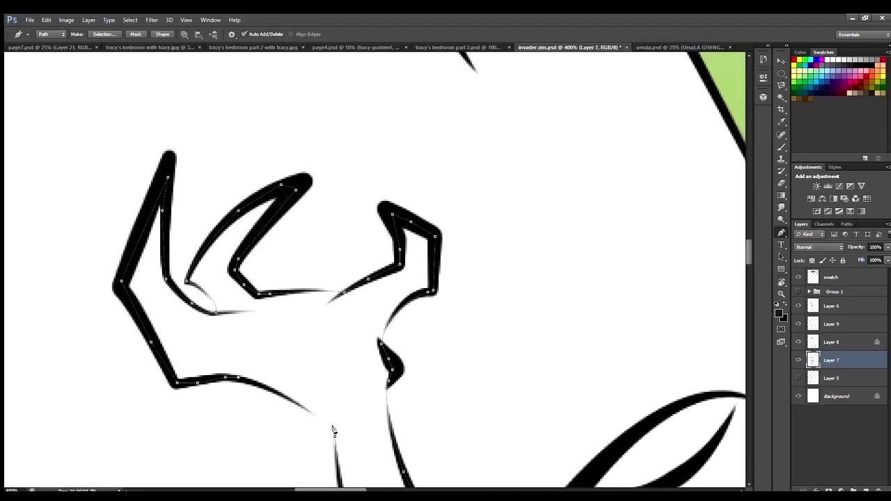
key("ctrl+Return")
key("alt+BackSpace")
Trace the other arm's glove from the striped cuff around the curled fingers and fill it with near-black.
key("ctrl+minus")
key("ctrl+minus")
key("ctrl+plus")
key("ctrl+plus")
left_click(394, 122, "ctrl")
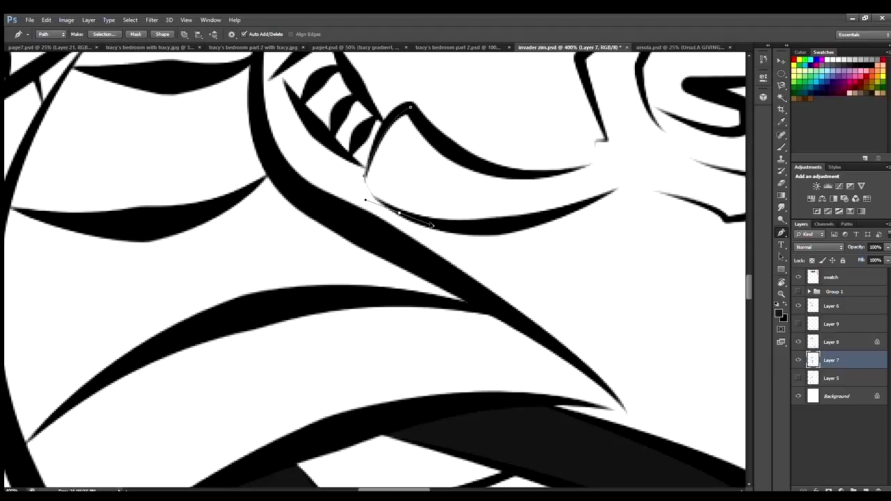
left_click(624, 181)
left_click_drag(625, 181, 301, 184)
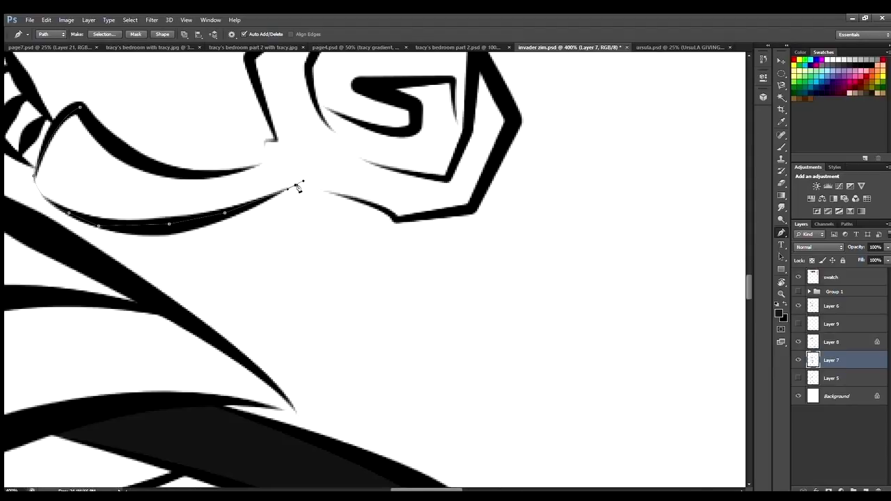
left_click_drag(507, 128, 507, 276)
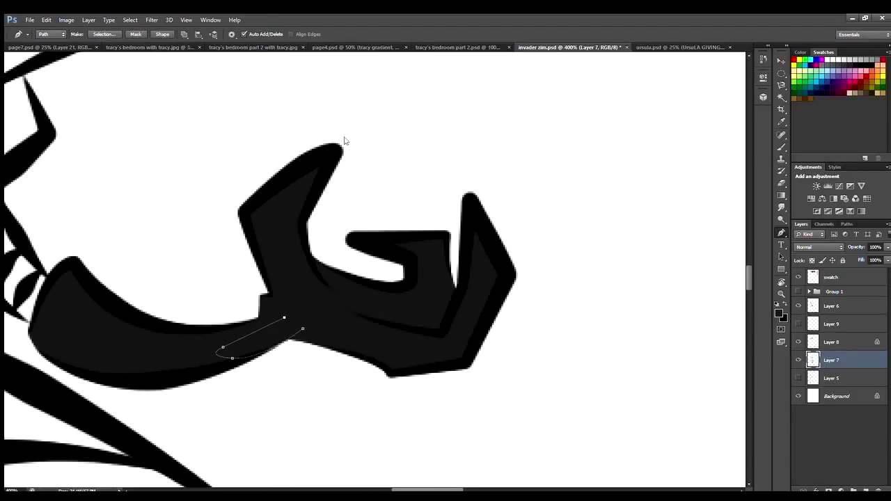
Rename Layer 8 as skin and Layer 7 as gloves.
key("ctrl+minus")
key("ctrl+minus")
key("ctrl+minus")
key("ctrl+minus")
key("ctrl+minus")
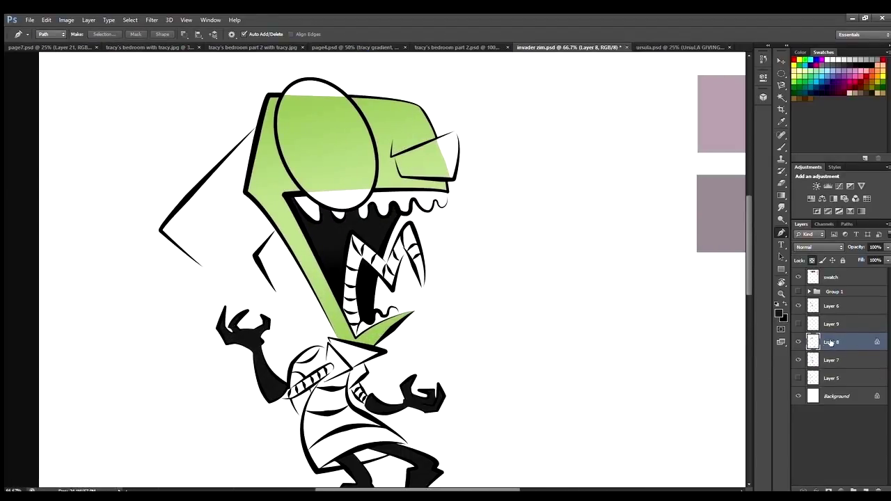
double_click(831, 360)
type("gloves")
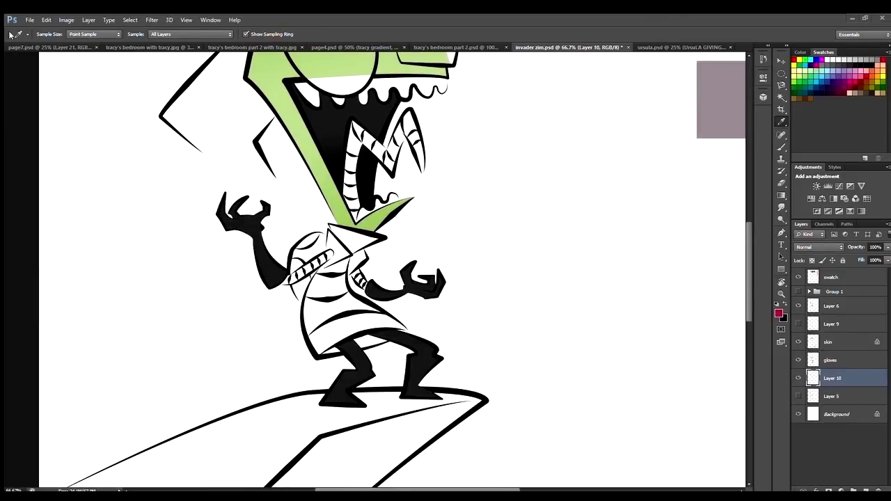
Trace the tunic body on Layer 10, below the gloves layer, and fill it with crimson.
key("ctrl+plus")
key("ctrl+plus")
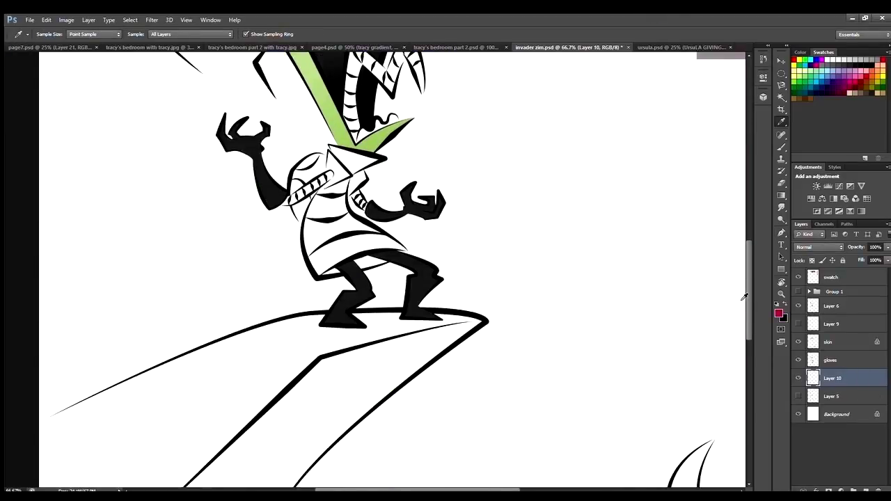
key("p")
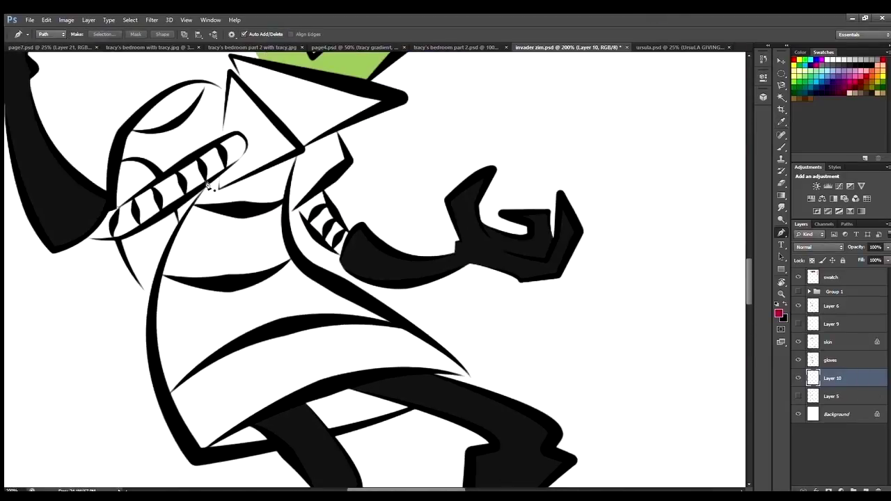
left_click(197, 451)
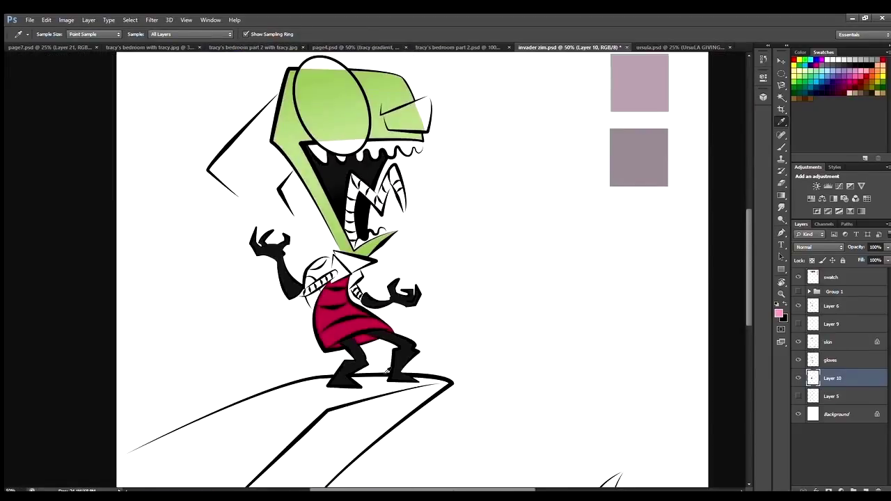
With pink active, select the Background layer and trace a path around the collar's front flap to the far sleeve.
key("ctrl+plus")
key("ctrl+plus")
key("ctrl+plus")
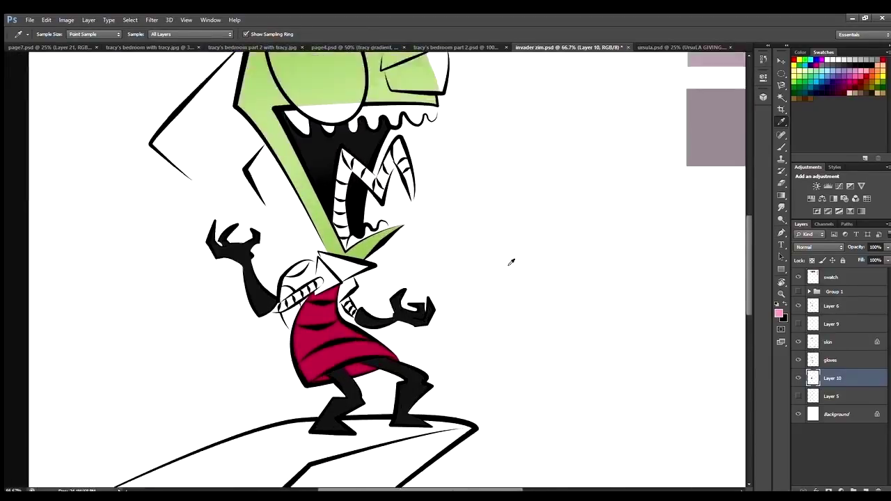
left_click(836, 414)
key("p")
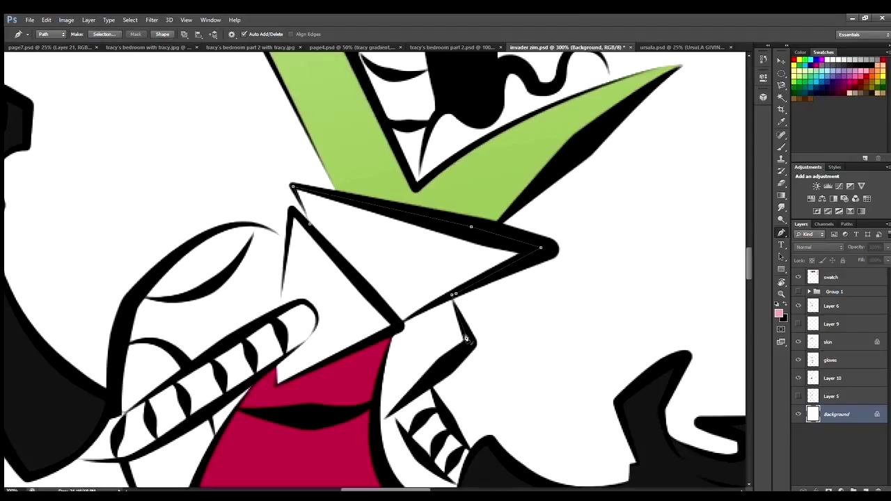
left_click(430, 383)
Continue the collar path around the far striped sleeve, back along the tunic edge and under the near striped sleeve.
scroll(487, 293, "down", 5)
left_click(473, 194)
key("ctrl+plus")
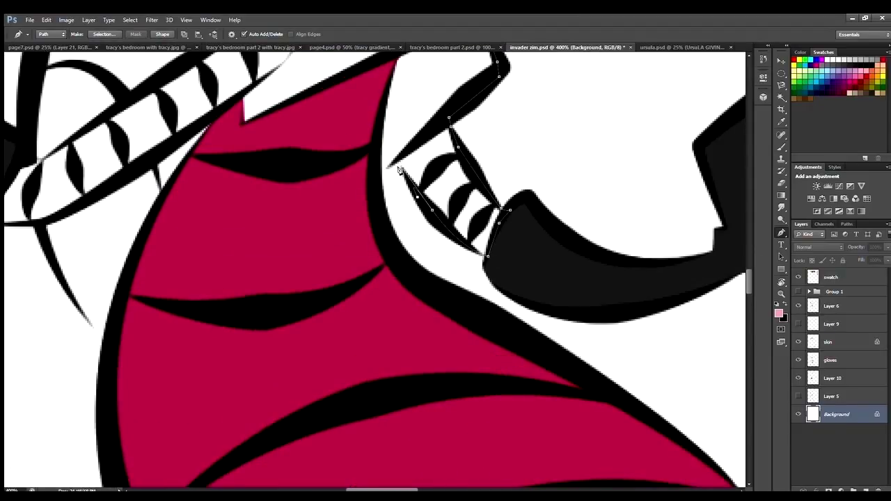
left_click(376, 182)
scroll(375, 291, "up", 3)
scroll(313, 395, "left", 5)
left_click(348, 397)
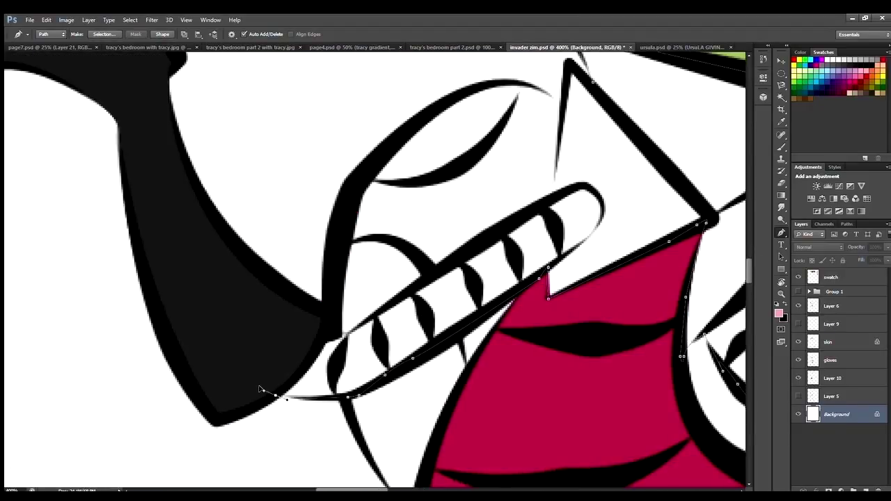
Fill the traced collar and both sleeves with pink on Layer 10 instead of the Background.
key("alt+BackSpace")
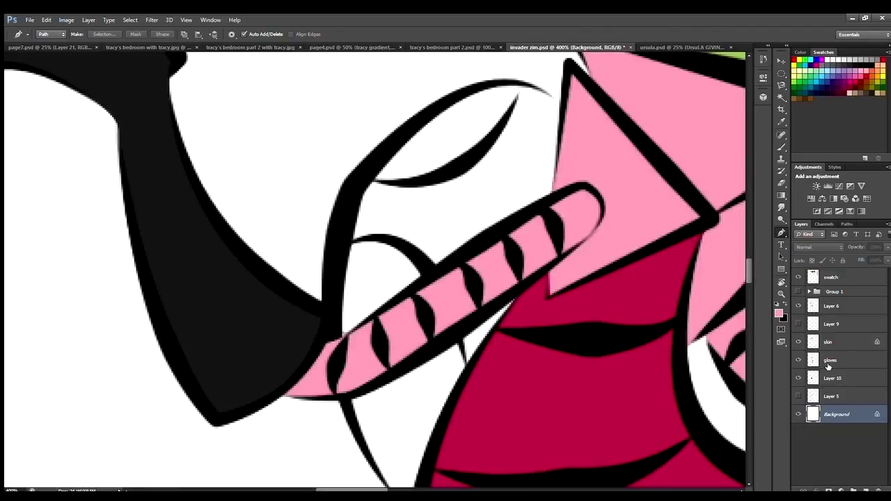
key("ctrl+z")
left_click(832, 378)
key("alt+BackSpace")
Sample the light mauve swatch, then trace and fill the backpack above and below the near sleeve.
key("ctrl+minus")
key("ctrl+minus")
key("ctrl+minus")
key("ctrl+minus")
scroll(579, 370, "down", 1)
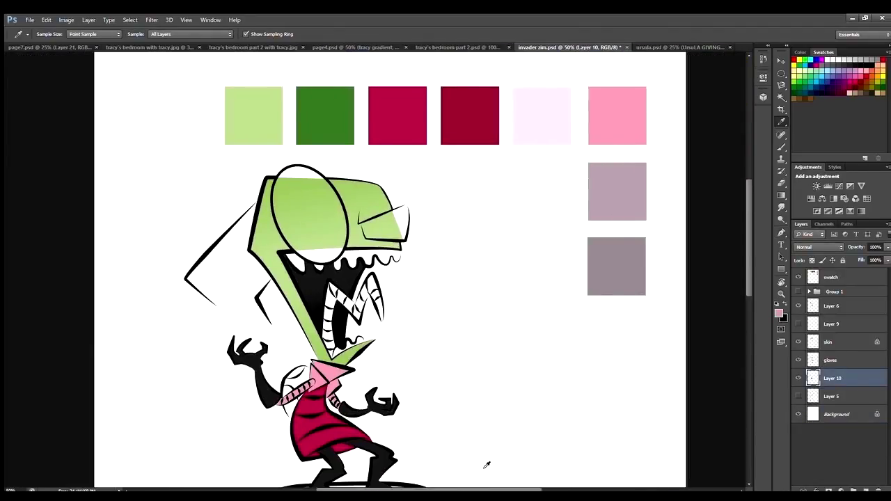
scroll(374, 317, "up", 5)
key("alt+BackSpace")
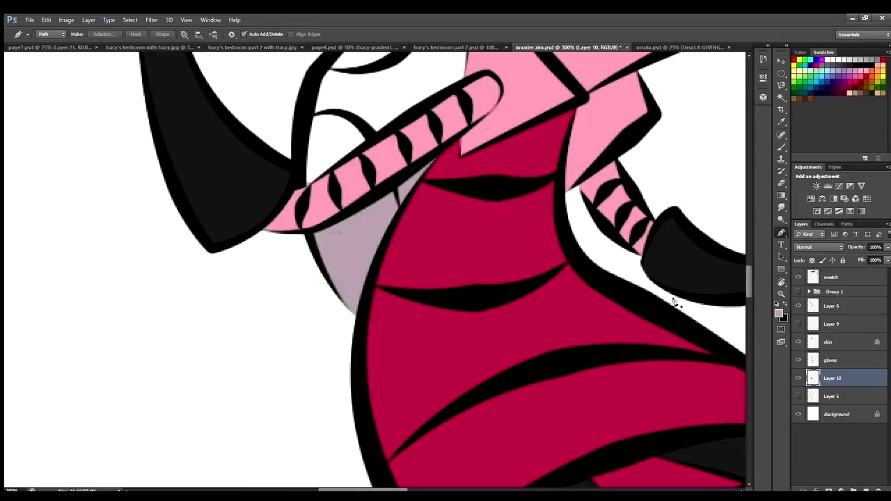
scroll(507, 274, "up", 4)
key("alt+BackSpace")
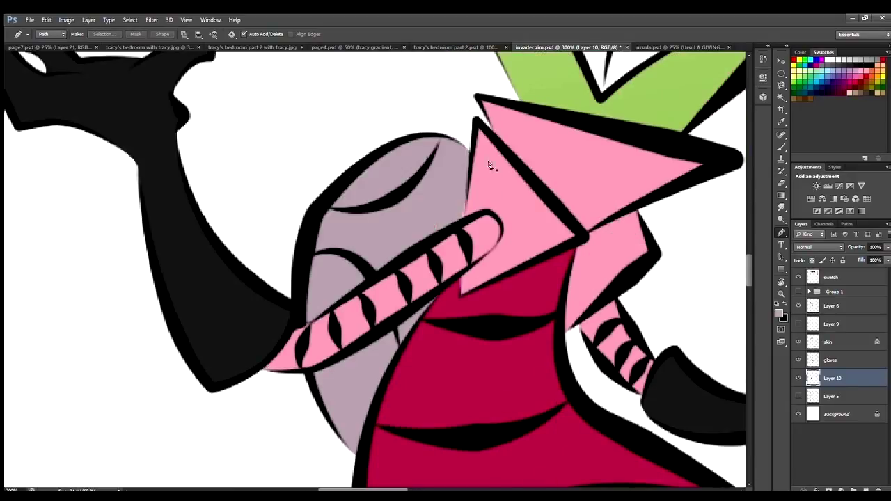
Sample pink, then trace and fill the oval spot at the top of the backpack.
scroll(489, 195, "down", 2)
key("i")
key("ctrl+minus")
key("ctrl+minus")
key("ctrl+minus")
scroll(378, 270, "up", 3)
key("p")
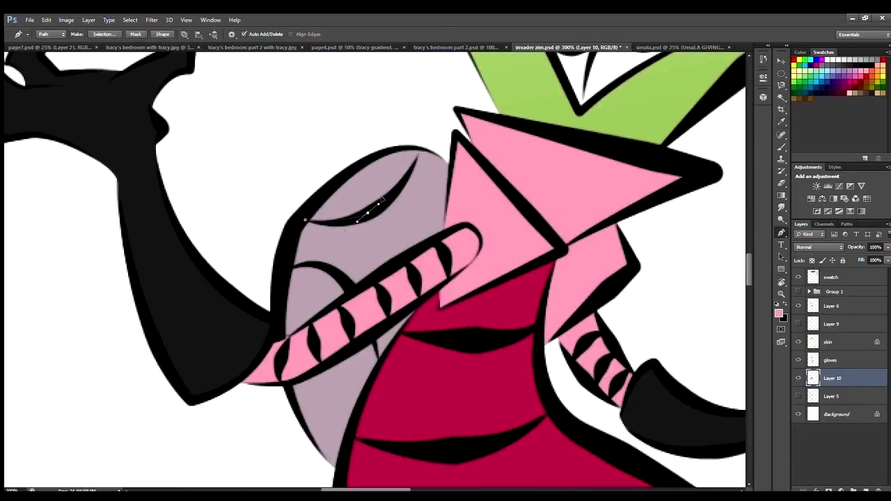
key("alt+BackSpace")
Trace the backpack's lower spot around the sleeve and fill it with pink, with Layer 10's transparency locked.
left_click(286, 269)
left_click_drag(336, 275, 360, 300)
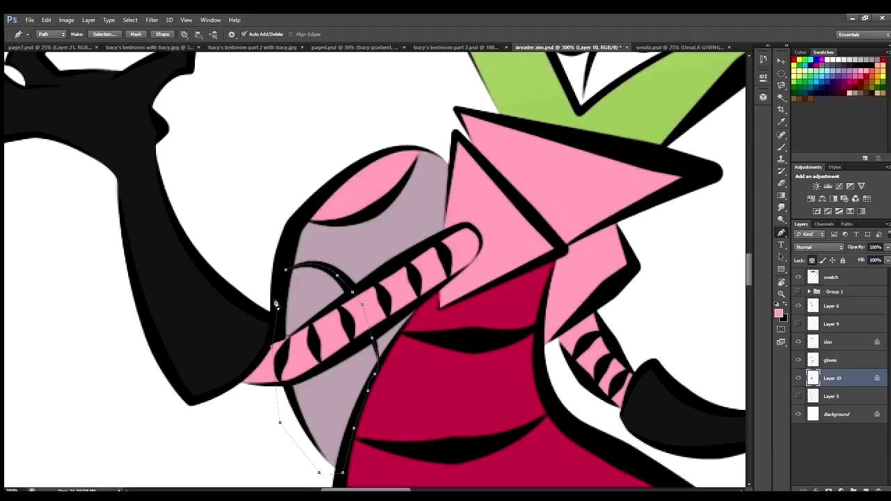
left_click(275, 333)
Sample the crimson swatch, trace the zigzag striped tongue on Layer 10 and fill it with crimson.
key("ctrl+minus")
key("ctrl+minus")
key("ctrl+minus")
key("i")
scroll(480, 311, "up", 3)
key("p")
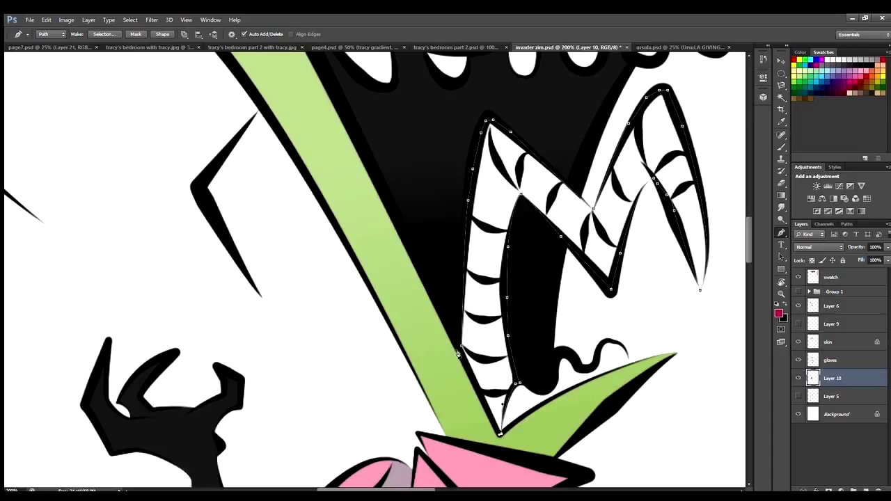
key("alt+BackSpace")
Sample the pale lavender swatch and trace the row of upper teeth along its wavy edge and below the eye.
key("ctrl+minus")
key("ctrl+minus")
key("i")
key("ctrl+plus")
key("ctrl+plus")
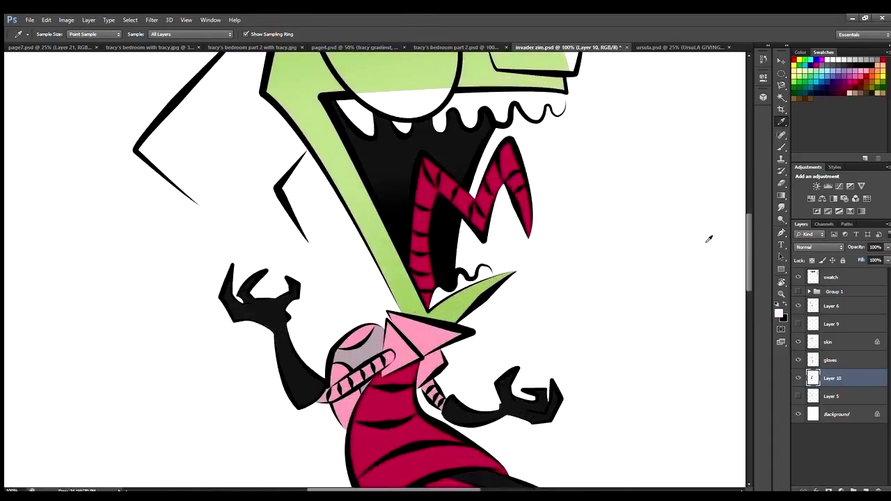
key("p")
key("ctrl+plus")
scroll(428, 115, "right", 3)
key("ctrl+plus")
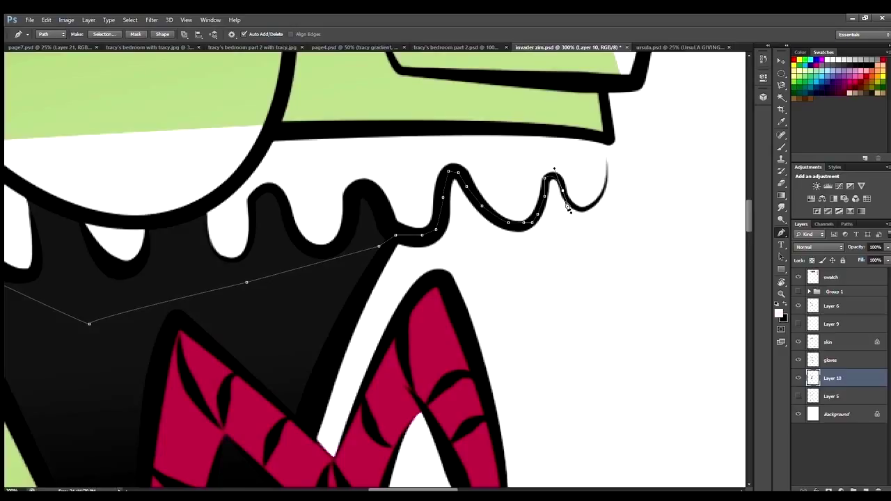
left_click_drag(286, 129, 265, 142)
Trace the lower teeth along the jaw and fill them with pale lavender.
left_click_drag(412, 457, 462, 304)
key("ctrl+Return")
key("alt+BackSpace")
key("ctrl+d")
key("ctrl+plus")
Sample crimson as the eye color and add a new layer above the skin layer.
key("i")
left_click(492, 174)
key("p")
key("ctrl+minus")
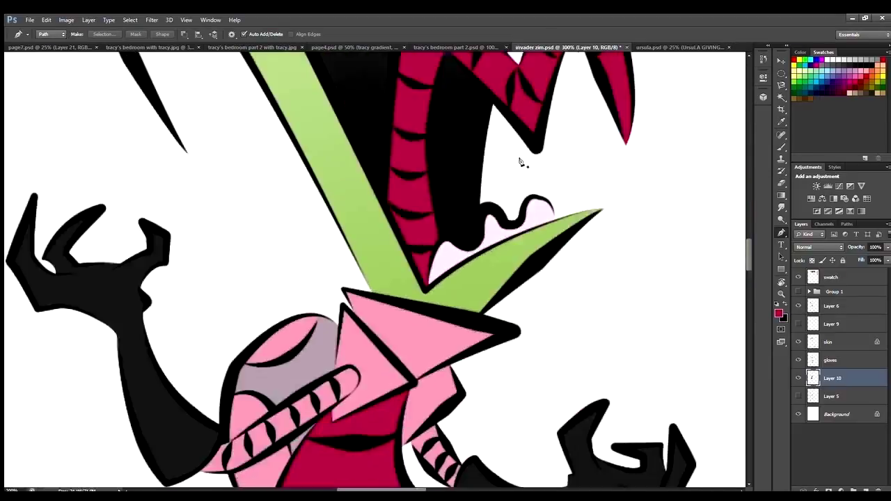
key("ctrl+minus")
key("ctrl+minus")
key("ctrl+minus")
key("ctrl+minus")
key("ctrl+shift+alt+n")
scroll(529, 170, "up", 5)
key("i")
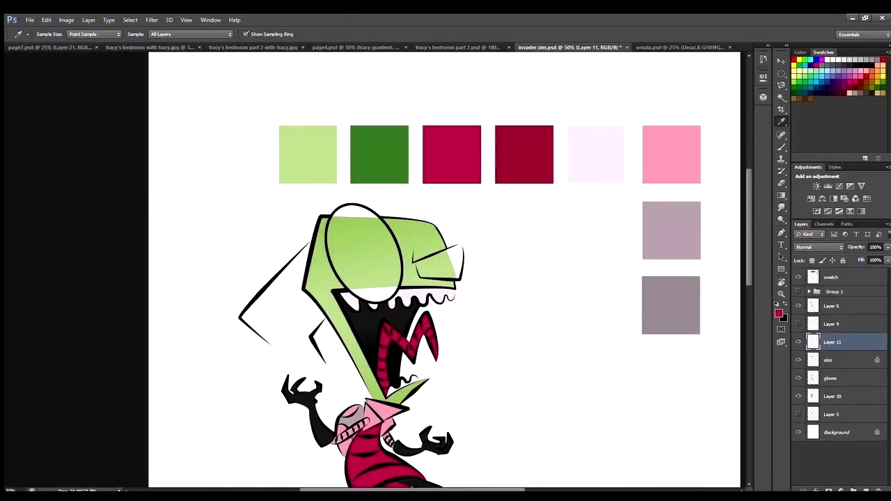
Trace the outline of the large oval eye on Layer 11 and fill it with crimson.
key("ctrl+plus")
key("ctrl+plus")
key("ctrl+plus")
key("p")
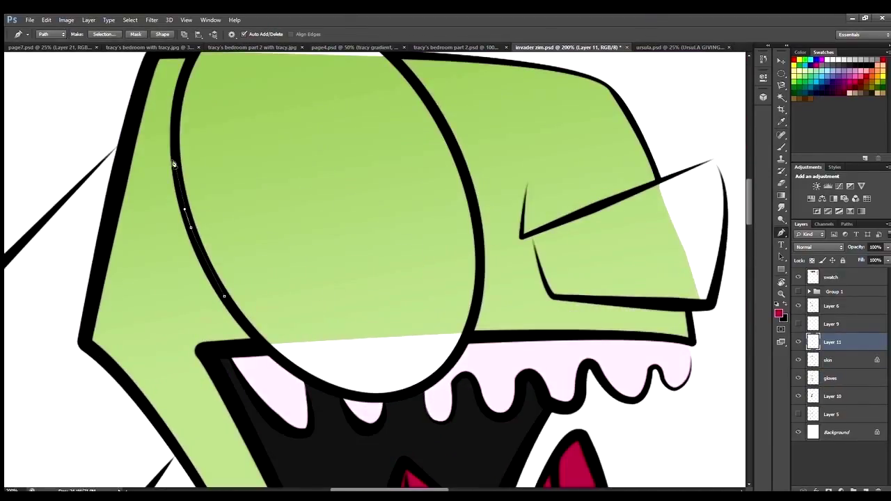
scroll(441, 220, "down", 5)
key("ctrl+plus")
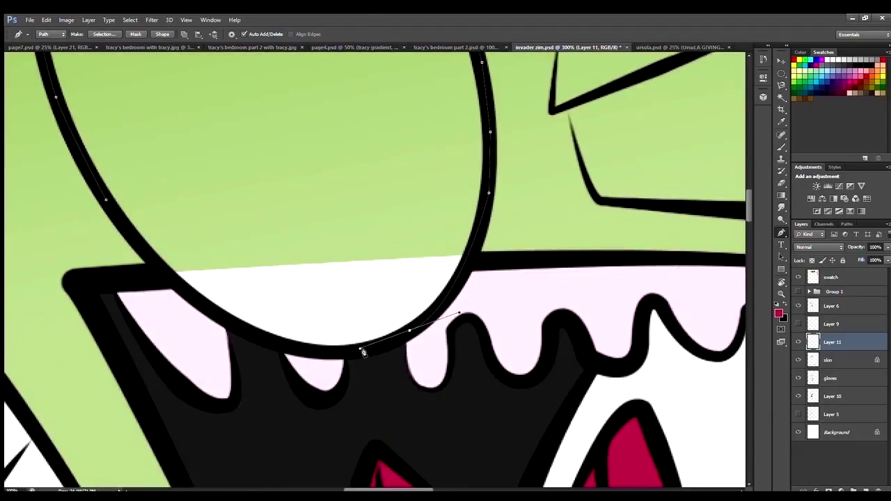
key("ctrl+Return")
key("alt+BackSpace")
key("ctrl+d")
Trace the small angular eye, fill it with crimson and lock Layer 11's transparent pixels.
scroll(543, 223, "right", 5)
scroll(478, 238, "up", 2)
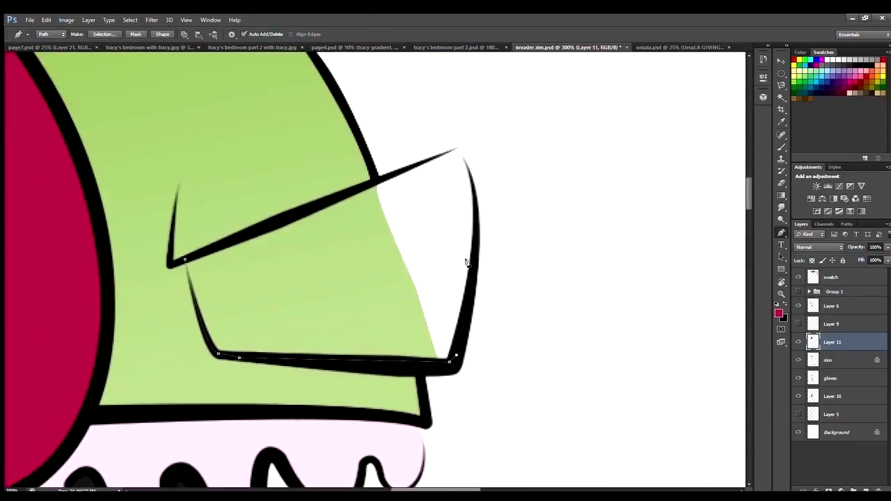
key("ctrl+Return")
key("alt+BackSpace")
key("ctrl+minus")
key("ctrl+minus")
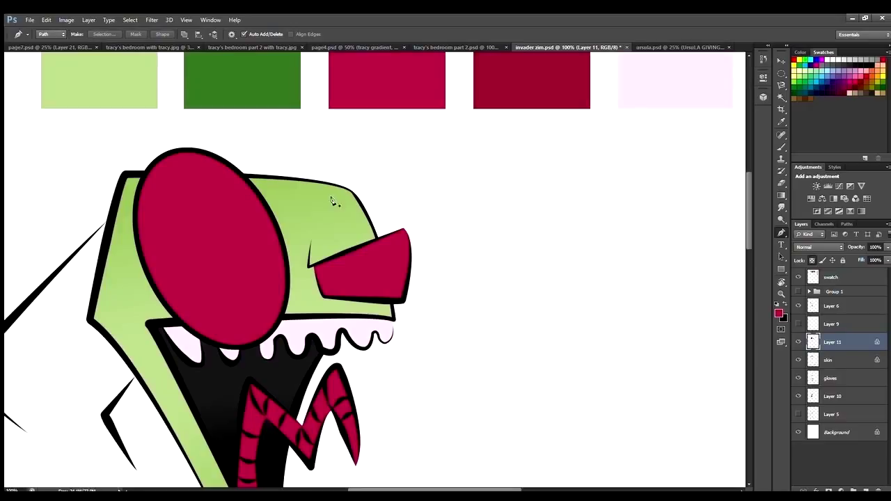
Apply a gradient to both eyes that darkens the crimson toward dark red at the bottom.
key("g")
key("ctrl+minus")
key("ctrl+minus")
key("ctrl+minus")
key("ctrl+plus")
Show the Layer 5 sketch on top and fill a tilted pink oval highlight on new Layer 12 in the large eye.
left_click_drag(813, 271, 812, 273)
left_click(831, 324)
key("m")
left_click_drag(248, 206, 286, 270)
key("ctrl+plus")
key("ctrl+t")
key("Return")
key("ctrl+shift+alt+n")
key("alt+BackSpace")
Add pink oval highlights low in the large eye and at two spots in the small eye, and hide the Layer 5 sketch.
left_click_drag(188, 284, 226, 325)
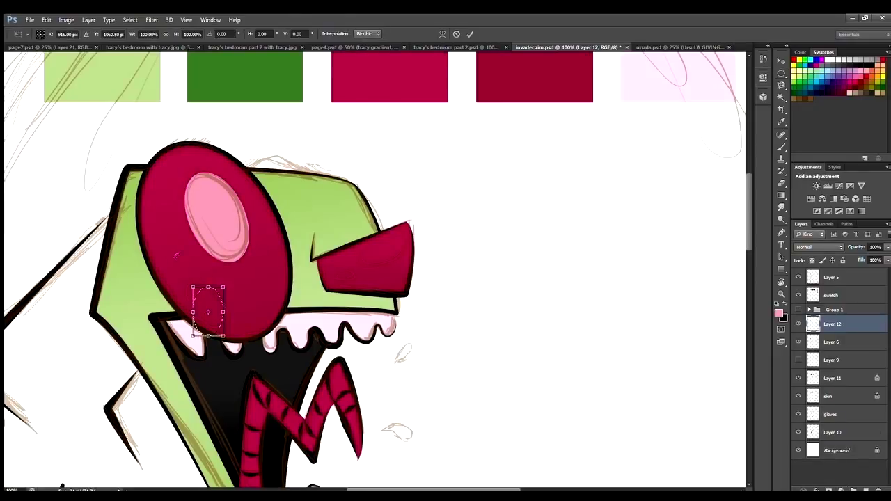
left_click_drag(349, 249, 394, 278)
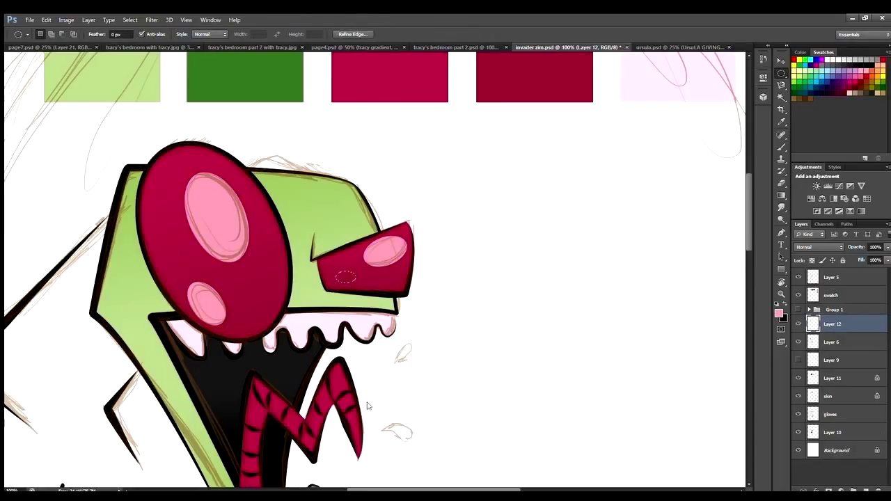
key("ctrl+minus")
key("ctrl+minus")
key("ctrl+minus")
scroll(301, 112, "down", 3)
key("ctrl+minus")
key("ctrl+plus")
key("ctrl+plus")
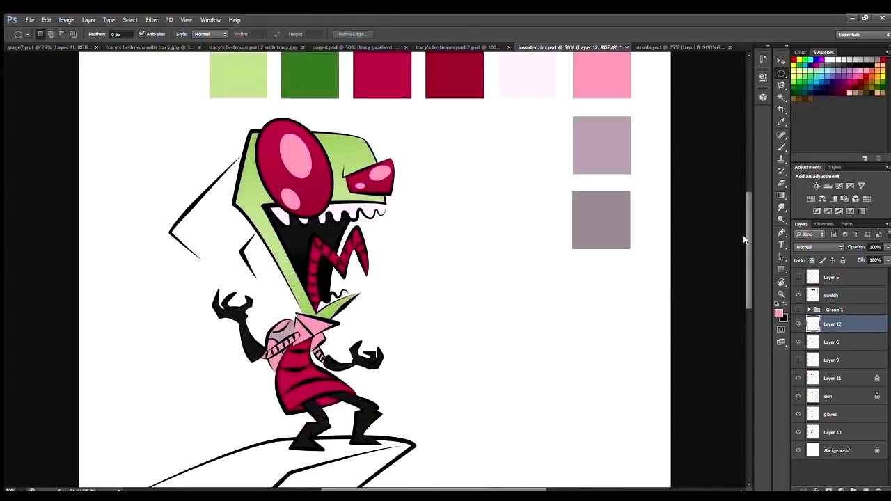
Add a new layer above Layer 12 and name it detail.
key("ctrl+minus")
key("ctrl+plus")
key("ctrl+shift+alt+n")
double_click(831, 324)
type("detail")
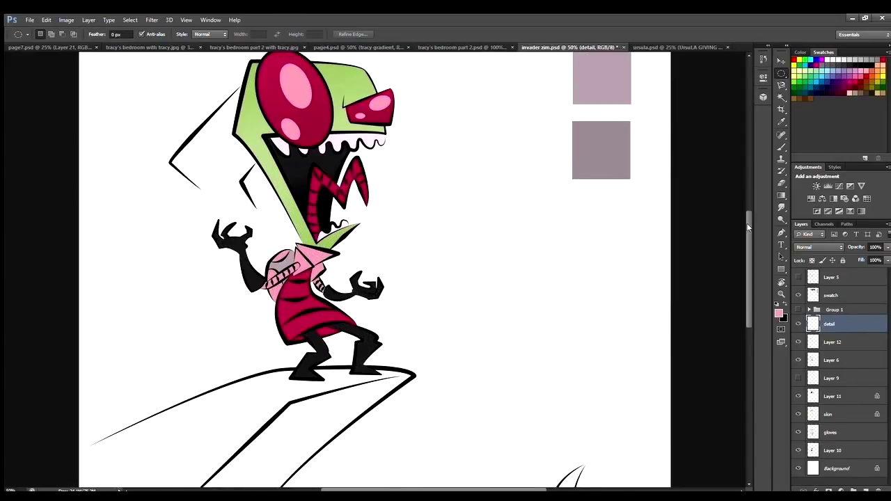
key("Return")
Trace and fill a dark green shadow along the head's back edge and jaw on the detail layer, placed below Layer 6.
key("p")
scroll(401, 460, "up", 2)
key("ctrl+plus")
key("ctrl+plus")
key("ctrl+plus")
key("ctrl+plus")
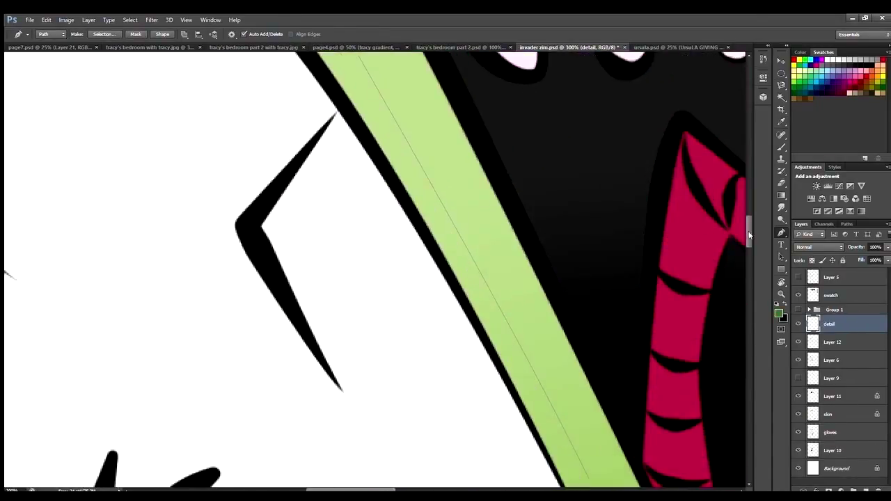
scroll(620, 329, "down", 5)
scroll(754, 254, "up", 10)
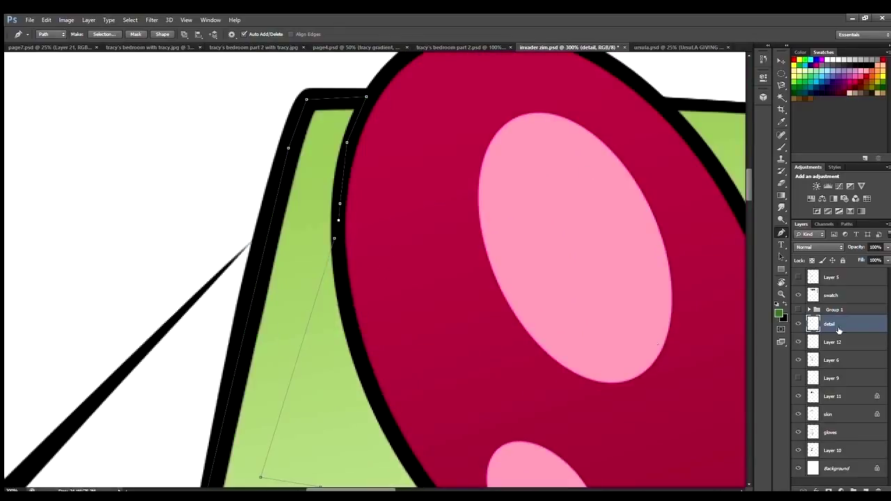
left_click_drag(839, 330, 835, 368)
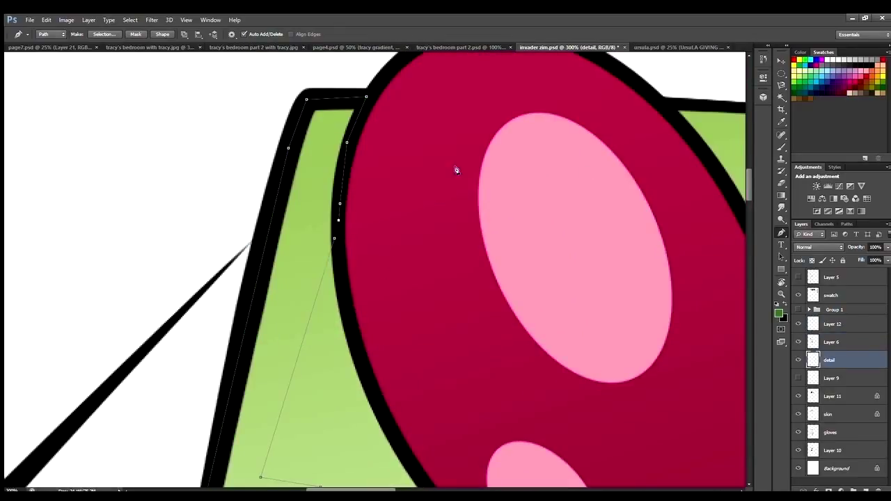
Sample dark red and trace shadow crescents along the back edges of the large and small eyes to shade them.
key("ctrl+minus")
key("ctrl+minus")
key("ctrl+minus")
key("ctrl+minus")
scroll(376, 154, "up", 2)
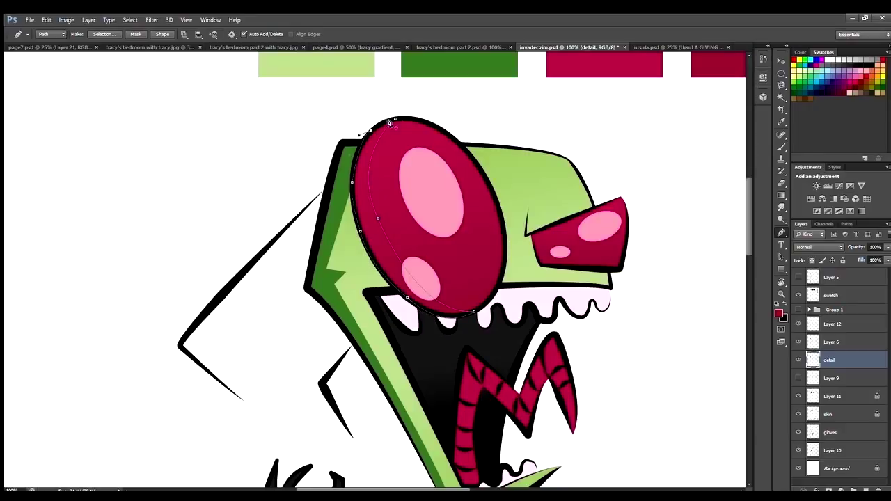
scroll(364, 199, "right", 3)
key("ctrl+plus")
key("ctrl+plus")
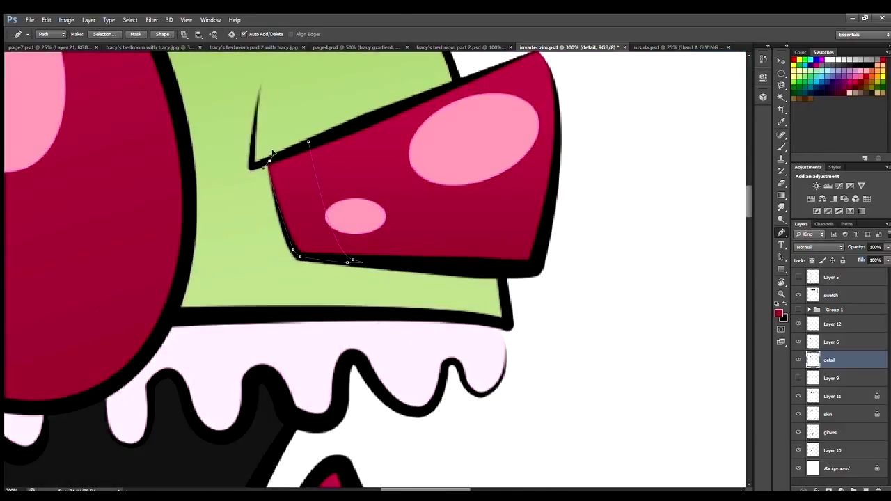
Select Layer 12 and trace a shading shape over the upper pink highlight of the large eye.
key("ctrl+minus")
key("ctrl+minus")
key("ctrl+minus")
key("ctrl+minus")
key("ctrl+plus")
key("alt+bracketright")
key("alt+bracketright")
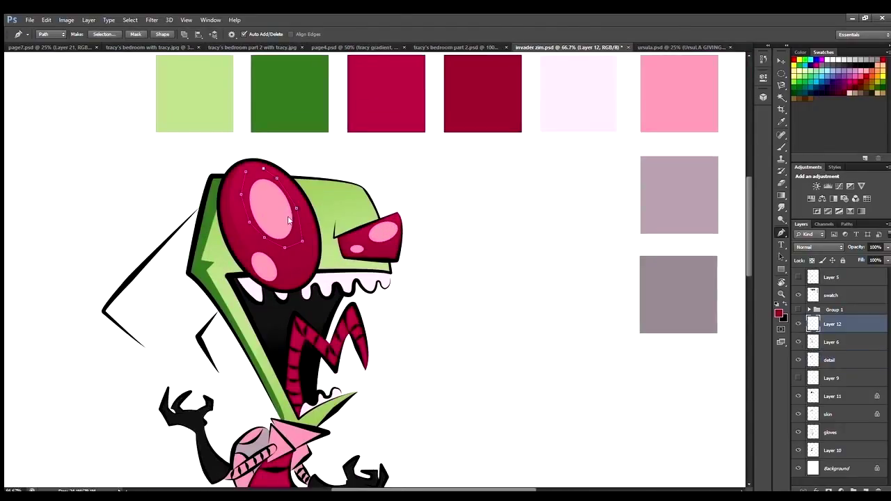
key("i")
key("ctrl+minus")
key("ctrl+plus")
On the detail layer, trace a shadow along the tunic's back edge from sleeve to hem and fill it with dark red.
key("alt+bracketleft")
key("alt+bracketleft")
scroll(483, 173, "down", 5)
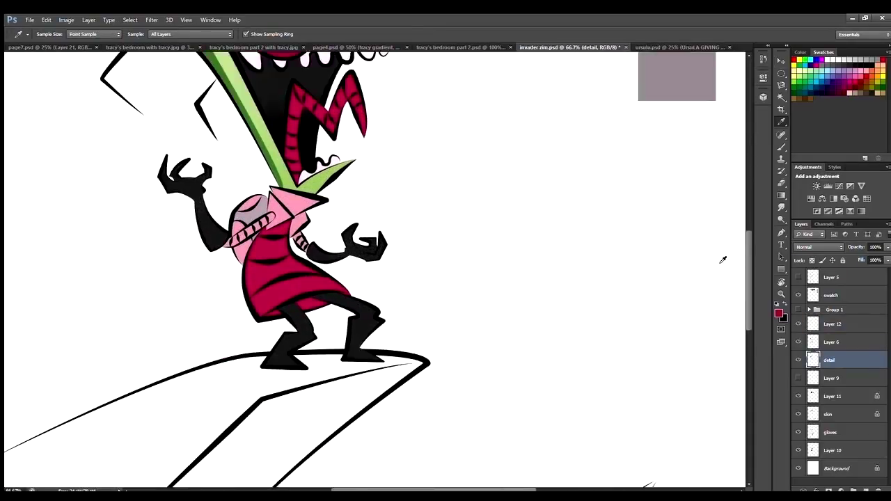
key("ctrl+plus")
key("p")
key("ctrl+plus")
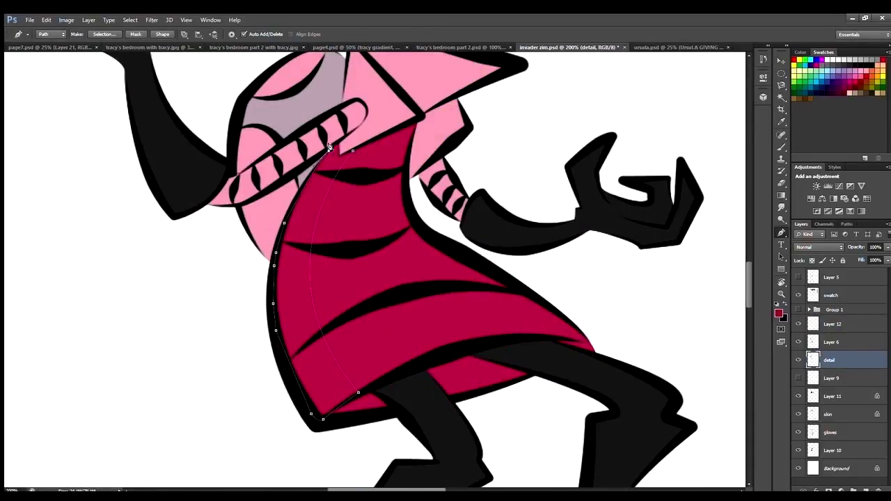
left_click(343, 150)
Trace shadow shapes on the tunic's underside around the legs and fill them with dark red on the detail layer.
key("i")
key("ctrl+minus")
key("ctrl+plus")
key("ctrl+plus")
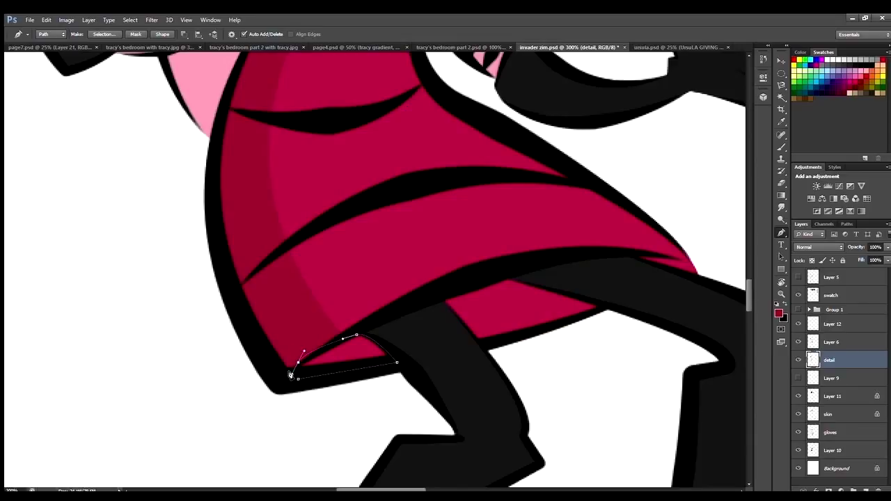
key("p")
left_click(440, 297)
key("ctrl+Return")
key("alt+BackSpace")
key("ctrl+d")
left_click(623, 256)
key("ctrl+Return")
key("alt+BackSpace")
key("ctrl+d")
Sample black and trace and fill shadow shapes at the tops of both legs, just below the tunic hem.
key("ctrl+minus")
key("ctrl+plus")
key("i")
key("ctrl+plus")
key("ctrl+minus")
key("ctrl+minus")
key("p")
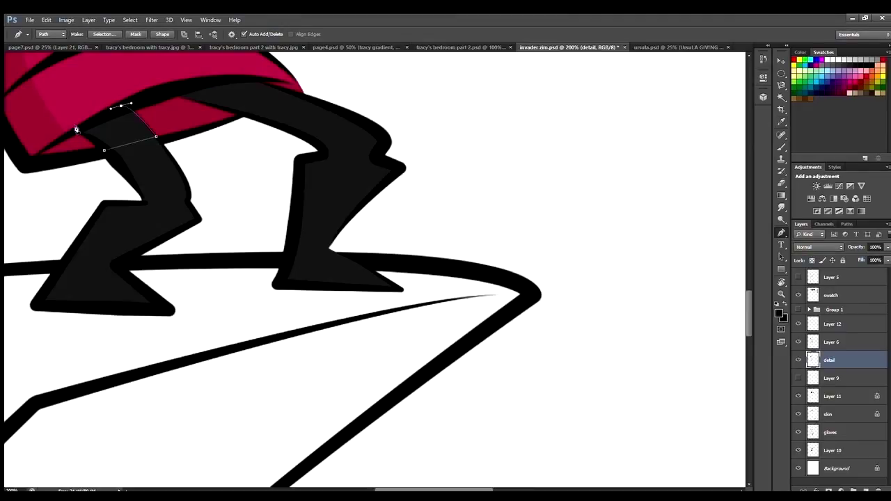
left_click(169, 95)
left_click(215, 84)
left_click(282, 89)
key("ctrl+Return")
key("alt+BackSpace")
key("ctrl+d")
Sample dark red, trace a shadow over the lower end of the tongue in the jaw and fill it.
key("ctrl+minus")
key("ctrl+plus")
key("i")
left_click(513, 161)
key("ctrl+plus")
key("p")
left_click(536, 191)
left_click_drag(577, 198, 566, 214)
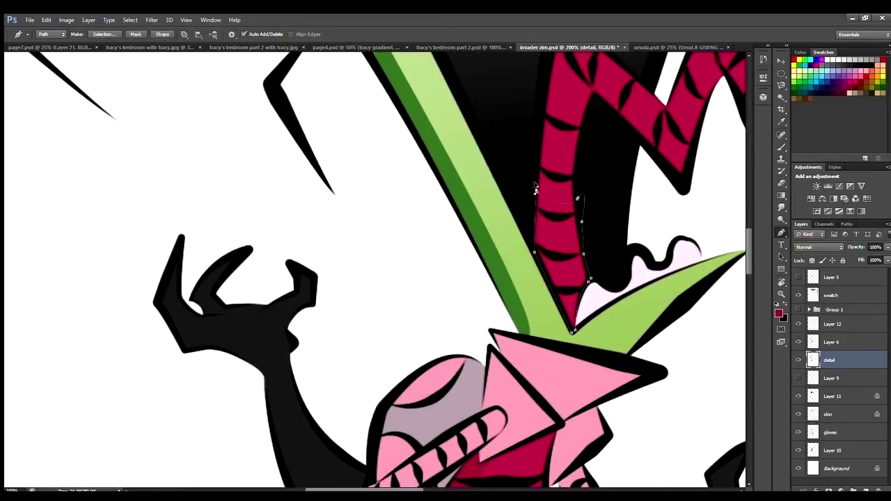
key("ctrl+Return")
key("alt+BackSpace")
key("ctrl+d")
Sample pink, trace thin highlight streaks along the tongue and the tunic's front edge and fill them.
key("ctrl+plus")
key("i")
key("ctrl+minus")
key("ctrl+minus")
key("ctrl+minus")
left_click(428, 310)
key("p")
left_click(417, 362)
left_click(446, 376)
key("ctrl+Return")
key("alt+BackSpace")
key("ctrl+d")
key("ctrl+minus")
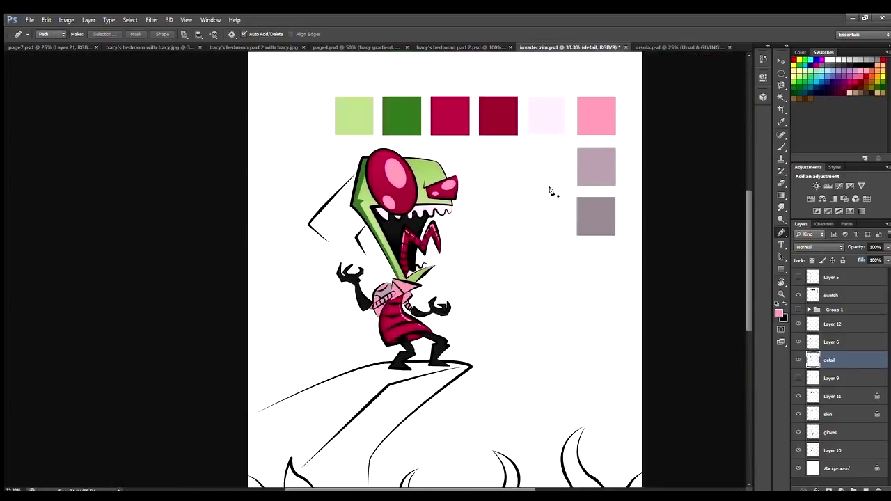
Sample the dark grey swatch, trace a shadow over the lower part of the backpack's grey panel and fill it.
key("i")
left_click(596, 167)
key("ctrl+plus")
key("ctrl+plus")
key("p")
key("ctrl+plus")
key("ctrl+plus")
left_click(386, 214)
left_click(439, 237)
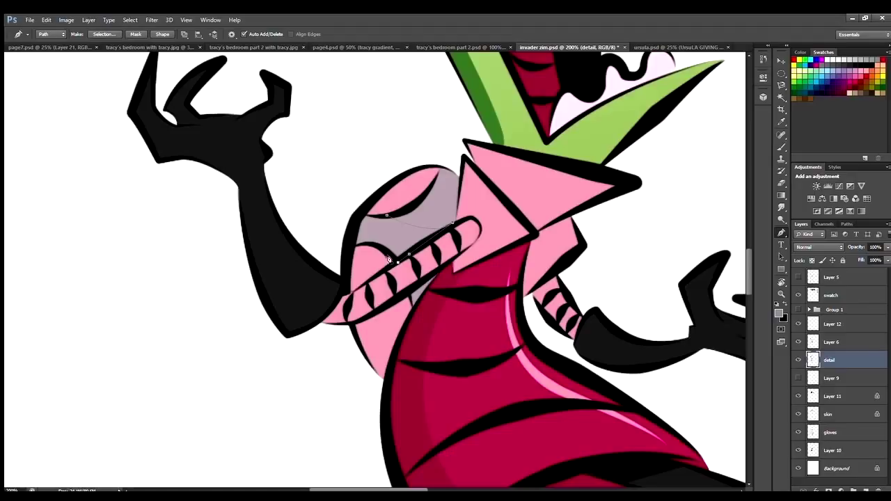
key("ctrl+Return")
key("alt+BackSpace")
key("ctrl+d")
Choose a darker pink, then trace and fill shadows on the backpack's pink spot and its lower section below the arm.
key("i")
left_click(414, 272)
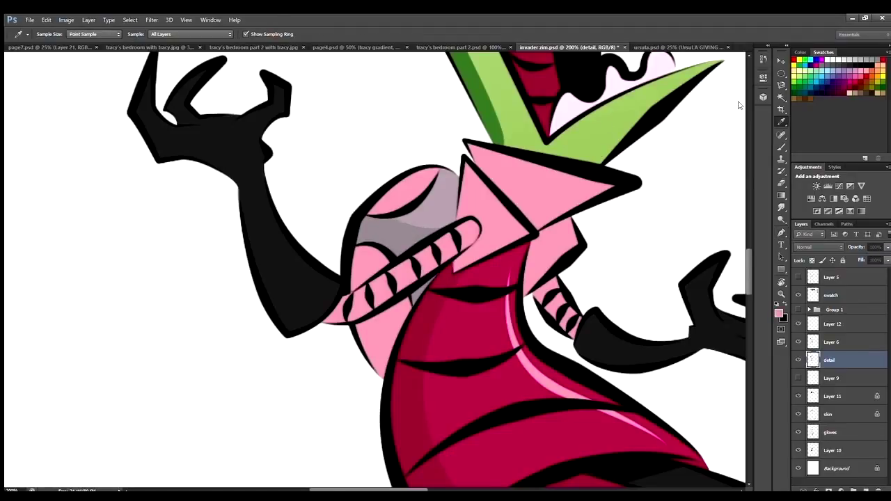
key("ctrl+plus")
key("ctrl+plus")
key("p")
left_click(390, 256)
left_click(387, 249)
left_click(379, 244)
scroll(407, 259, "down", 5)
left_click(330, 178)
left_click(340, 212)
left_click(390, 282)
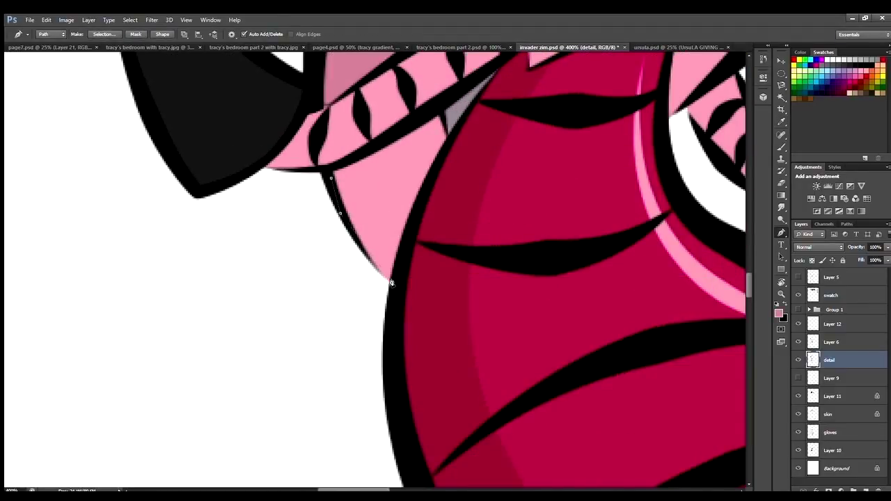
key("ctrl+Return")
key("alt+BackSpace")
key("ctrl+d")
Show the sketch on Layer 5, trace the larger spit droplet in front of the mouth and fill it with light blue.
key("ctrl+minus")
key("ctrl+minus")
key("ctrl+minus")
key("ctrl+plus")
key("i")
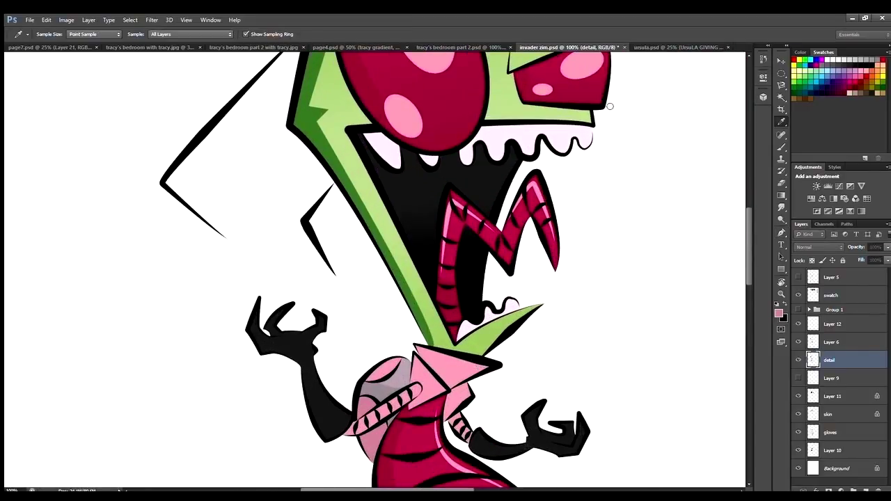
key("p")
left_click(579, 242)
left_click(593, 236)
left_click(609, 245)
left_click(598, 255)
left_click(579, 242)
key("ctrl+Return")
key("m")
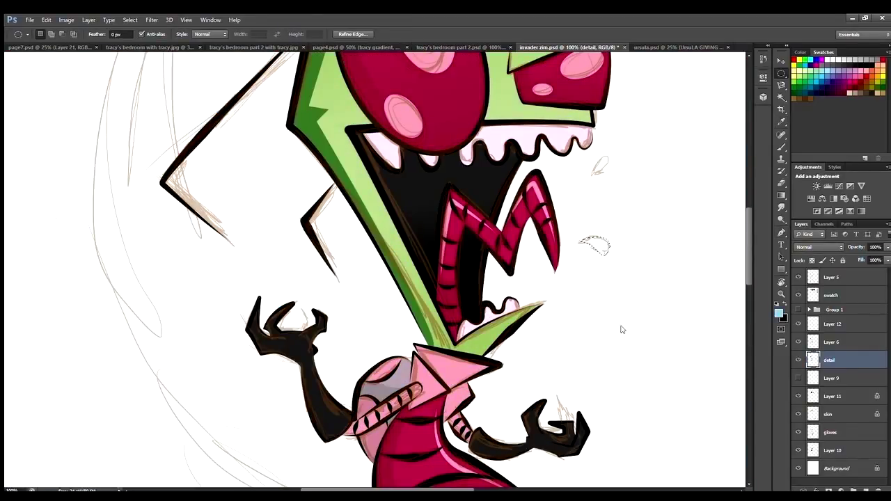
key("alt+BackSpace")
key("ctrl+d")
Trace the smaller droplet below the upper teeth, fill it with light blue, and hide Layer 5 and the swatch layer.
key("p")
left_click(597, 156)
left_click(604, 170)
left_click(597, 156)
key("ctrl+Return")
key("alt+BackSpace")
key("ctrl+d")
key("ctrl+minus")
key("ctrl+minus")
key("ctrl+minus")
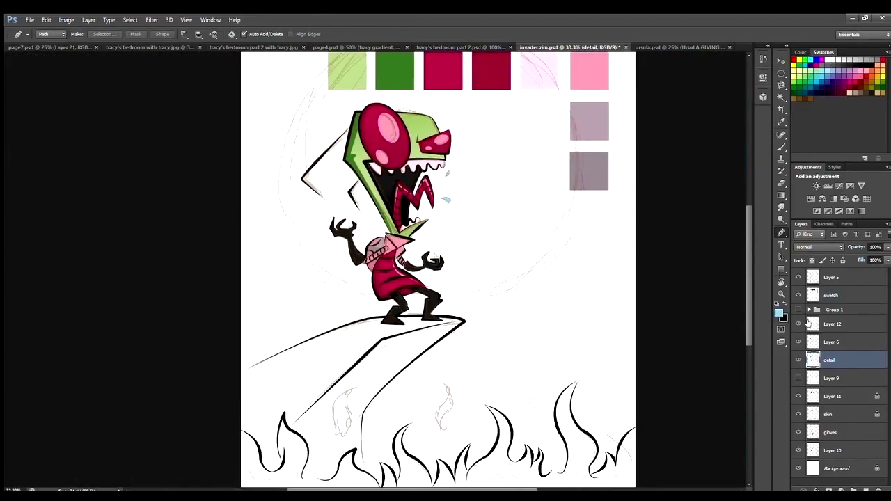
key("ctrl+minus")
key("ctrl+plus")
scroll(427, 272, "down", 1)
Add a new layer above the detail layer and select the whole character along its outline with the Magnetic Lasso.
key("ctrl+shift+alt+n")
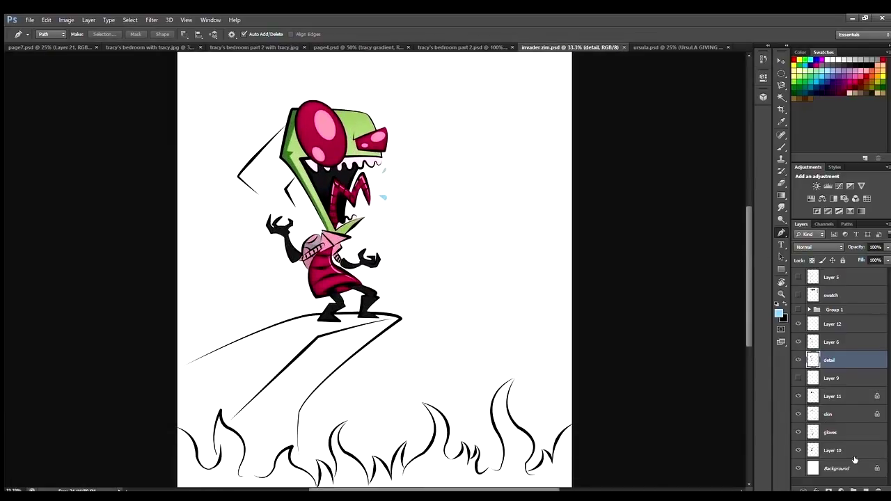
key("ctrl+plus")
key("l")
key("ctrl+plus")
left_click(263, 370)
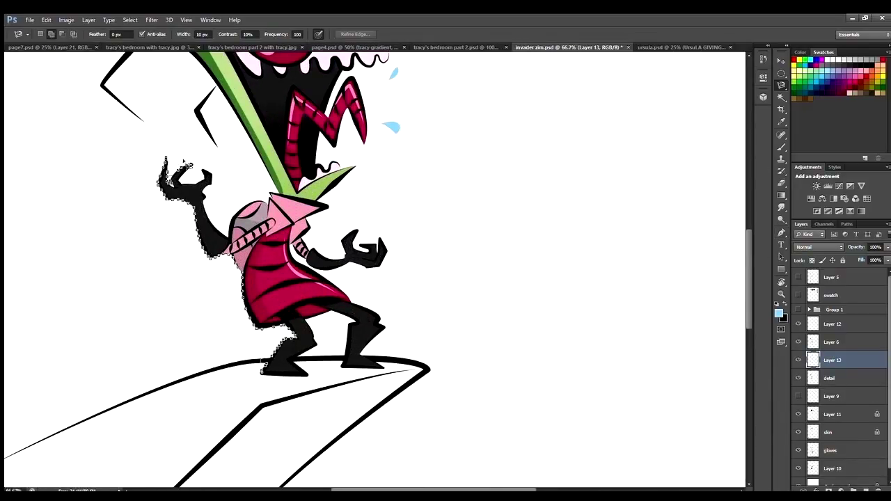
scroll(266, 190, "up", 5)
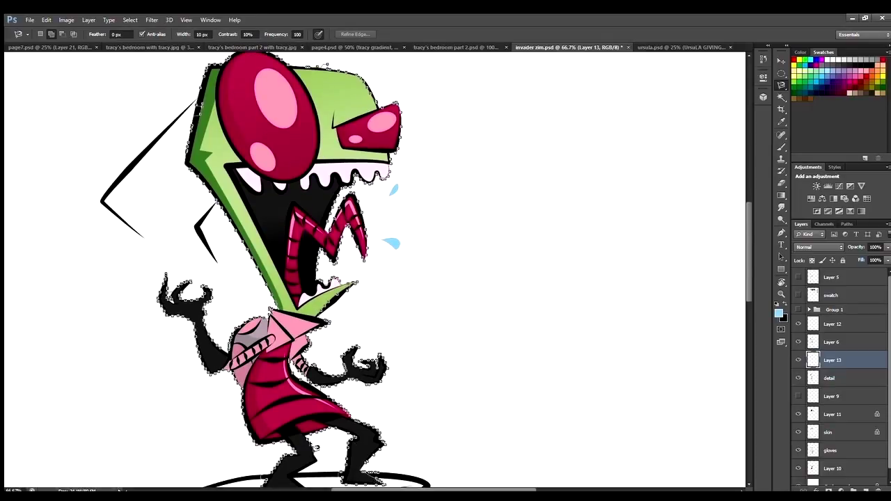
Fill the character selection with a vertical gradient running from blue at the head through red to cyan at the feet.
key("ctrl+minus")
key("ctrl+minus")
key("i")
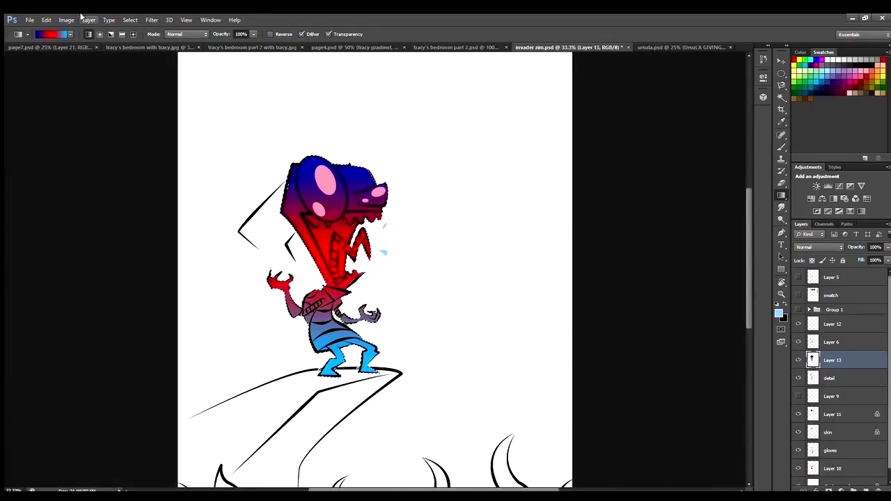
Erase the gradient spilling outside the outlines of the legs, boots and tunic.
scroll(372, 360, "up", 4)
key("e")
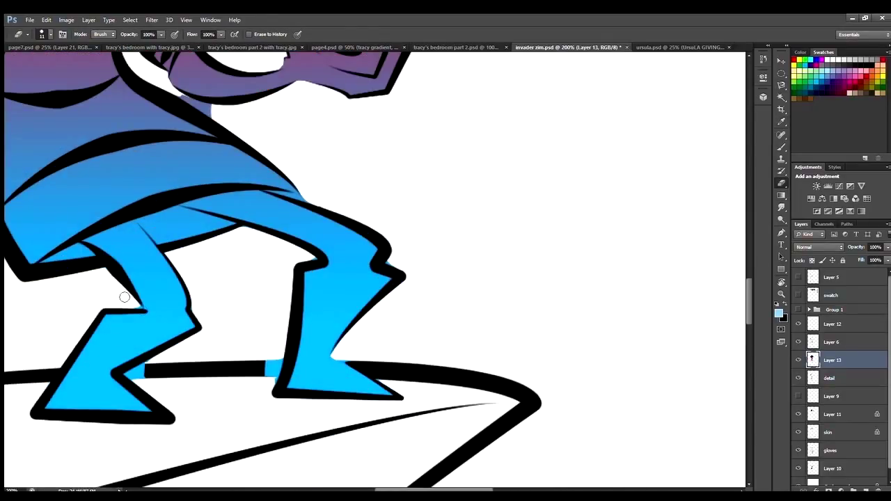
scroll(426, 111, "left", 5)
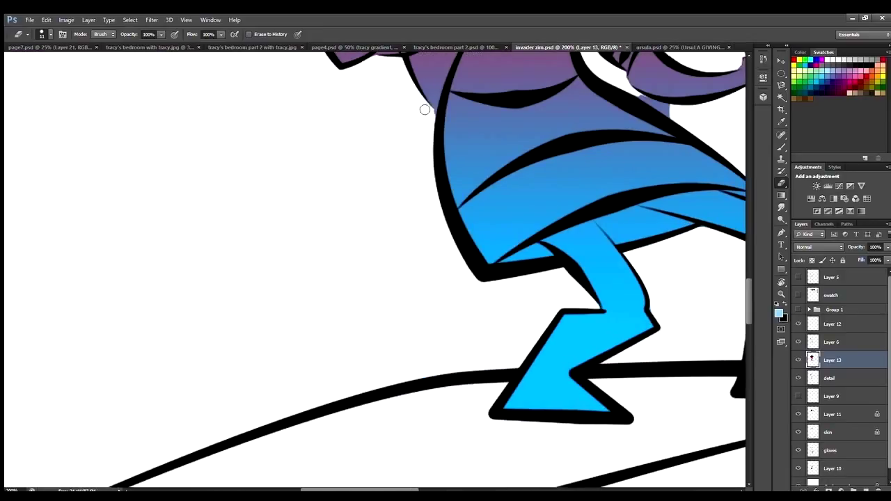
scroll(338, 143, "up", 6)
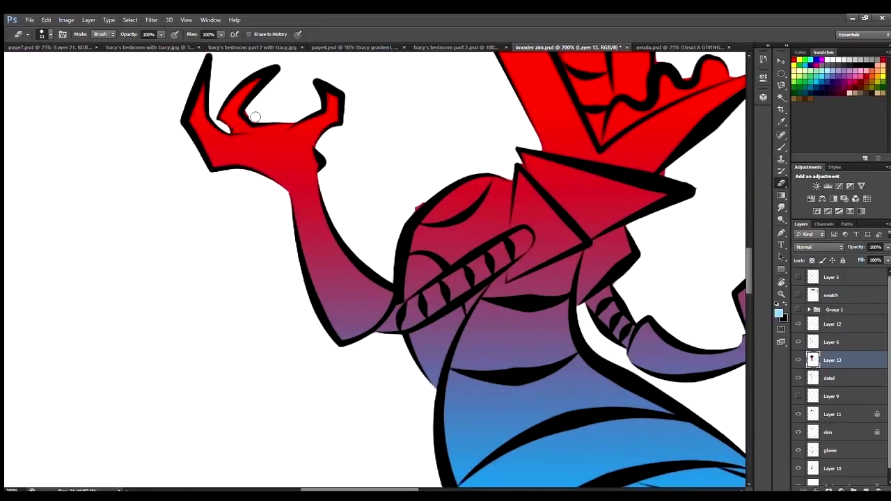
Shrink the eraser to 2 px and clean the gradient edges around the raised hand's fingers.
scroll(250, 97, "up", 1)
scroll(338, 153, "up", 3)
key("bracketleft")
key("bracketleft")
key("bracketleft")
key("bracketleft")
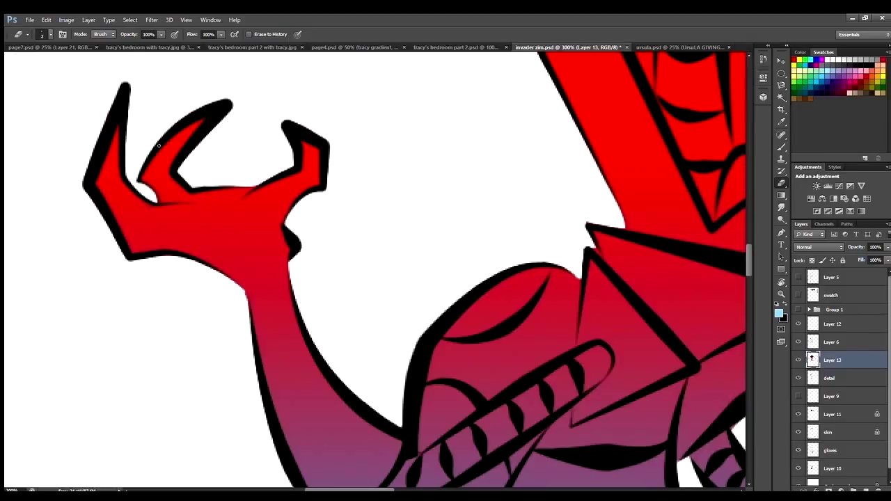
Erase the gradient overspill along the head outline and smudge color into the gap at the top corner of the head.
scroll(587, 223, "up", 15)
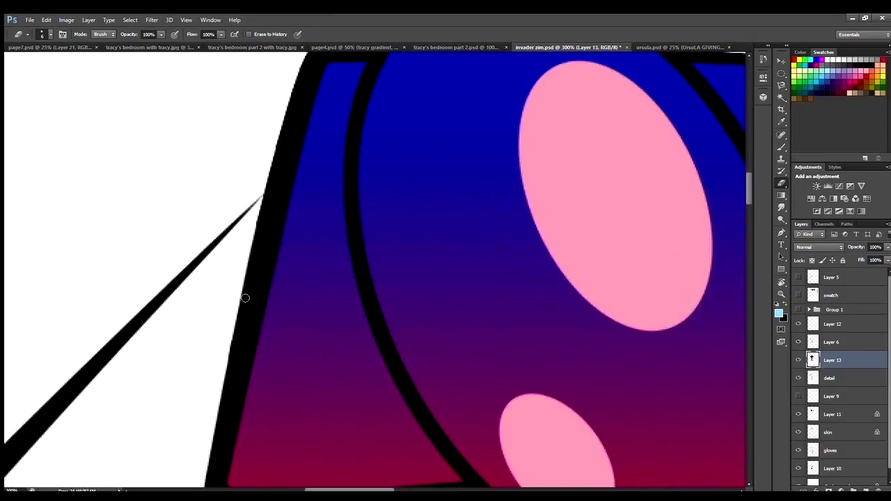
scroll(394, 204, "right", 6)
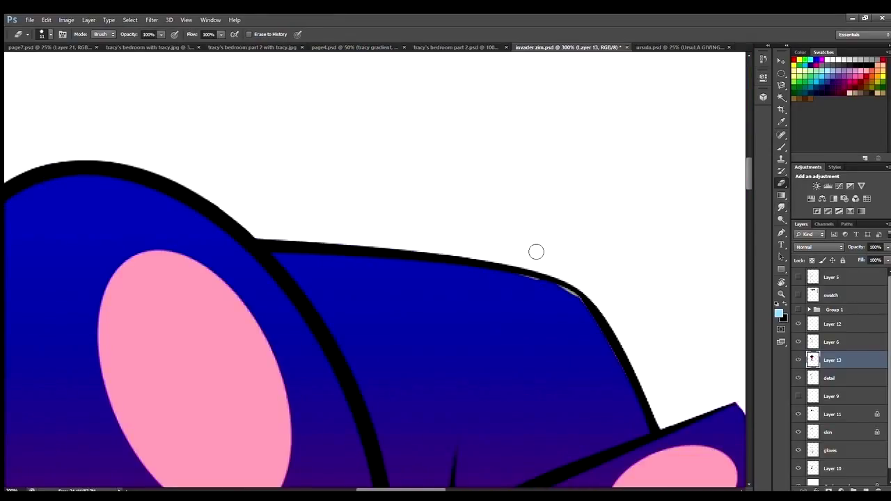
left_click(781, 195)
left_click(781, 182)
scroll(547, 278, "down", 3)
scroll(547, 278, "right", 5)
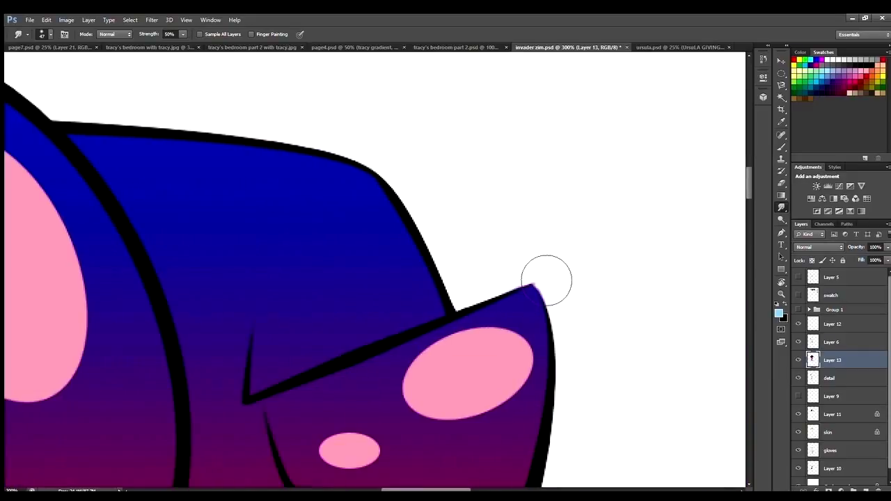
Erase the stray gradient outside the small eye, teeth and tongue, including the white gap behind the tongue.
scroll(744, 197, "down", 6)
scroll(745, 197, "down", 3)
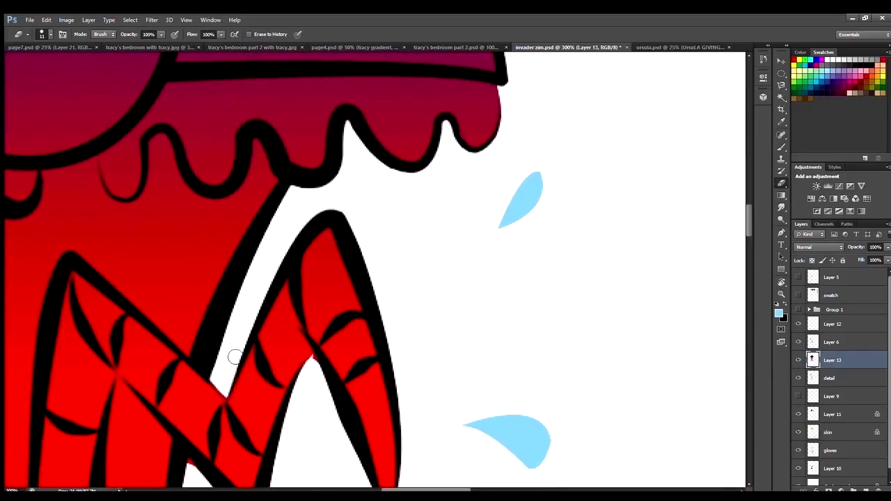
scroll(407, 218, "down", 2)
scroll(218, 462, "down", 2)
key("r")
key("shift+r")
key("shift+r")
Erase the gradient overspill around the front arm and between the fingers of its clawed hand.
scroll(513, 263, "down", 3)
scroll(144, 365, "down", 2)
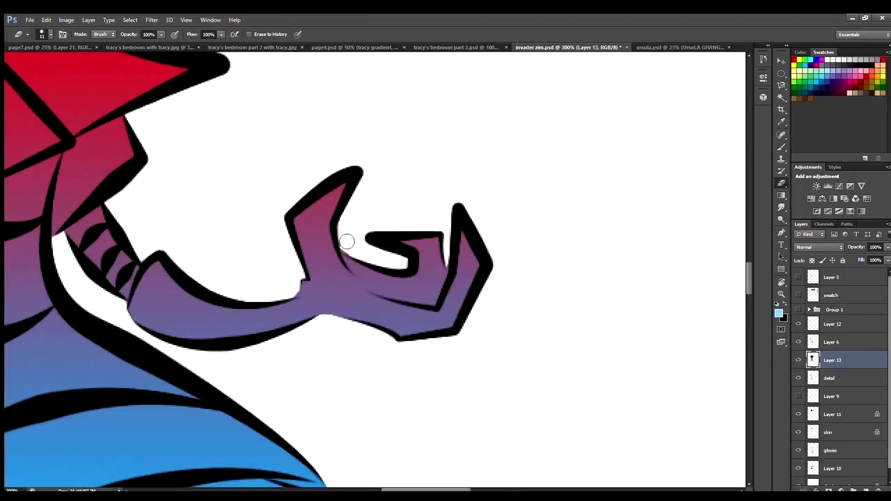
key("p")
key("e")
key("ctrl+0")
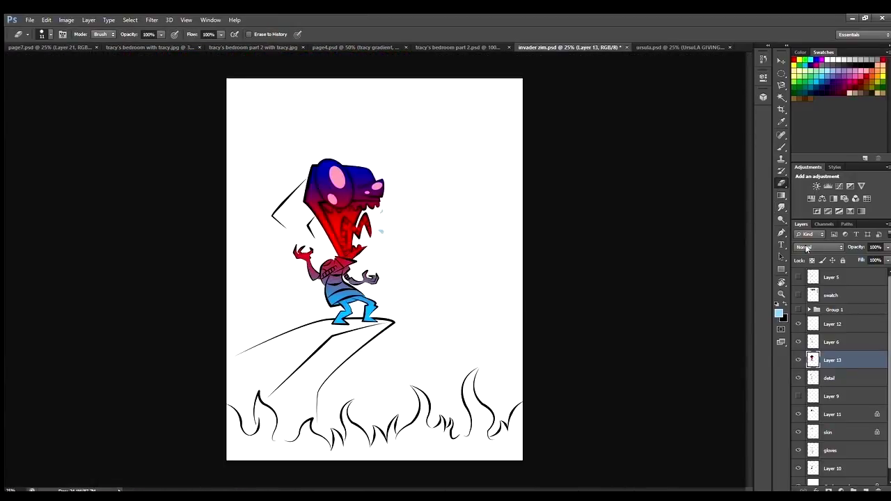
Change the gradient layer's blend mode, lower its opacity so it only tints the character, and save the file.
key("shift+alt+s")
left_click_drag(863, 247, 847, 250)
key("alt+period")
key("ctrl+plus")
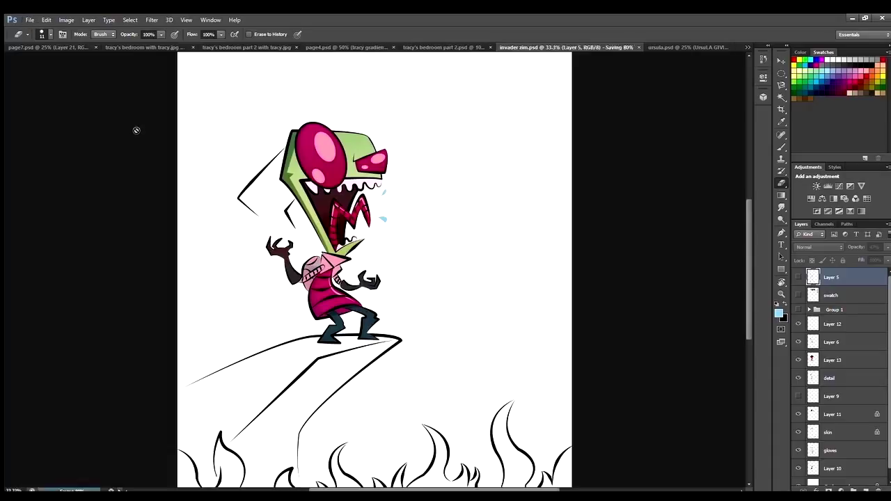
On a new layer named bg beneath the character layers, trace the fire area along the page bottom and fill it with orange-red.
scroll(374, 278, "down", 1)
key("alt+comma")
scroll(173, 133, "up", 4)
left_click_drag(93, 96, 114, 209)
key("p")
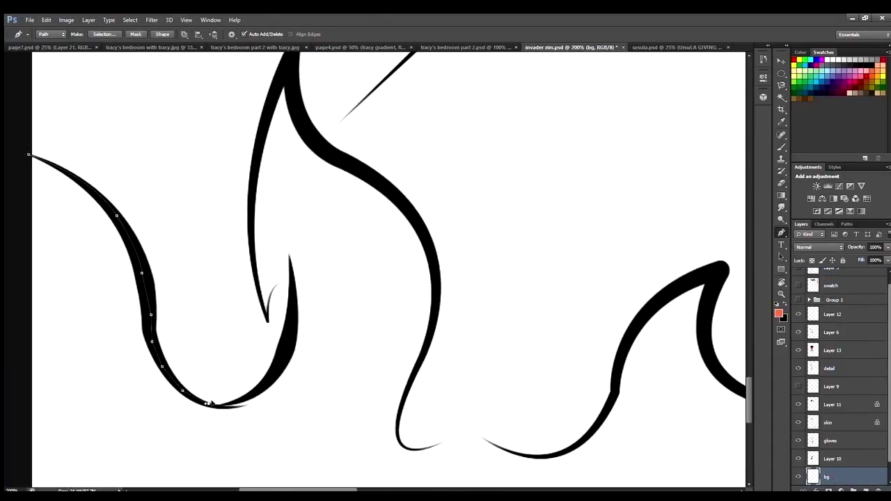
scroll(314, 329, "down", 3)
scroll(545, 422, "right", 5)
scroll(272, 478, "left", 6)
key("alt+BackSpace")
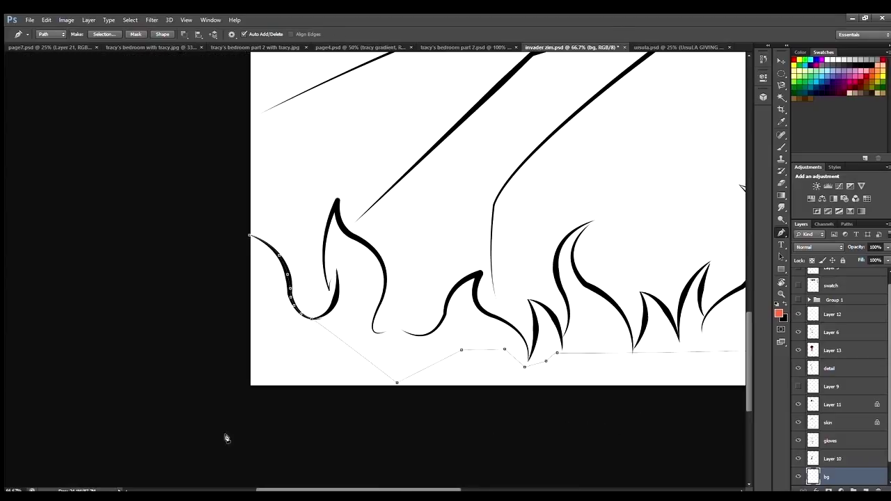
scroll(358, 218, "down", 2)
scroll(434, 302, "down", 1)
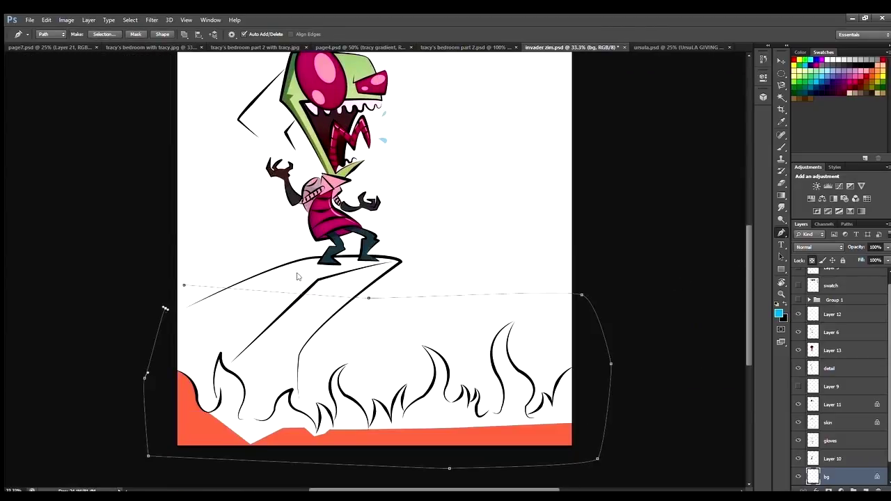
Recolor the fire base on the bg layer bright blue and trace the leftmost flames' inked outlines with the Pen tool.
key("alt+BackSpace")
scroll(310, 289, "up", 5)
left_click(328, 273)
left_click_drag(389, 237, 405, 202)
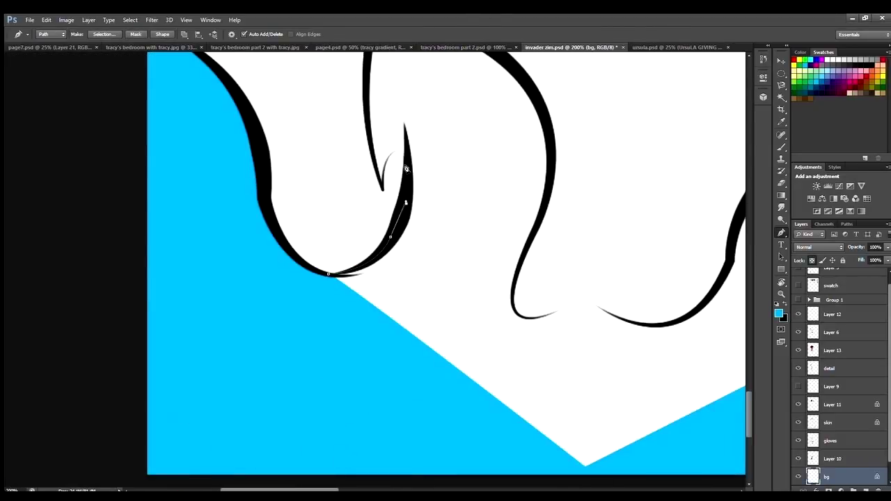
left_click_drag(365, 101, 365, 71)
scroll(386, 179, "up", 5)
scroll(532, 259, "down", 4)
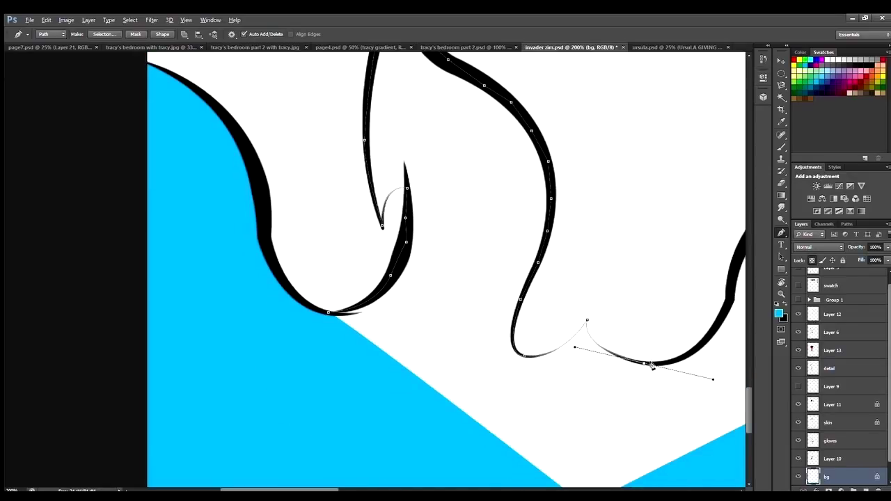
Extend the path over the next flame down to the small flame's base and fill the traced area with blue.
scroll(653, 369, "right", 4)
left_click_drag(502, 317, 523, 271)
scroll(566, 201, "right", 5)
scroll(501, 276, "down", 3)
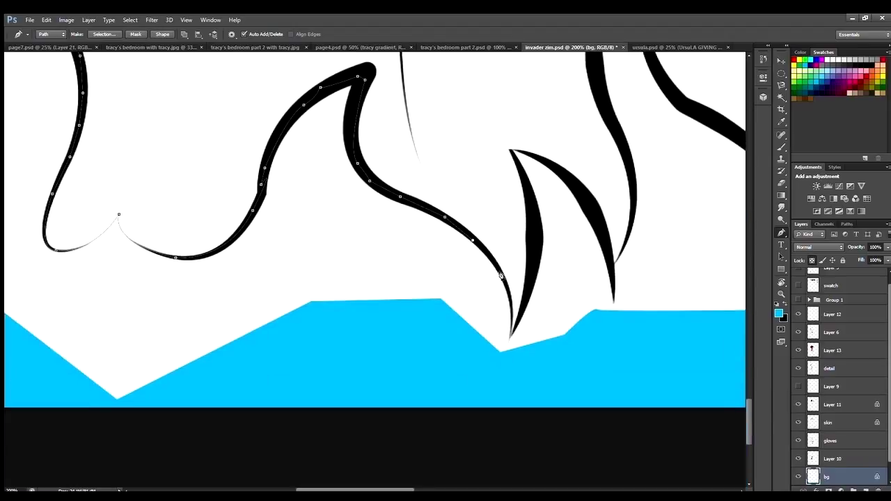
key("ctrl+minus")
scroll(618, 245, "down", 2)
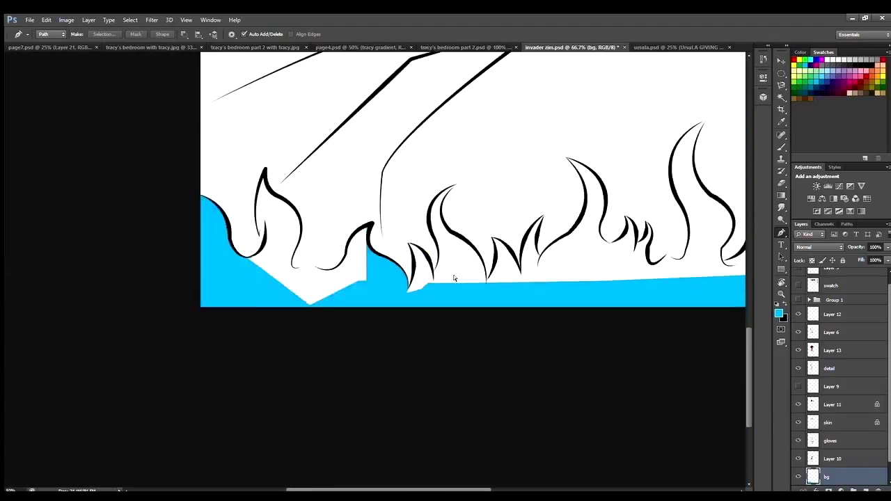
Trace the small pointed flame and the tall curved flame beside it with the Pen tool.
scroll(224, 430, "up", 4)
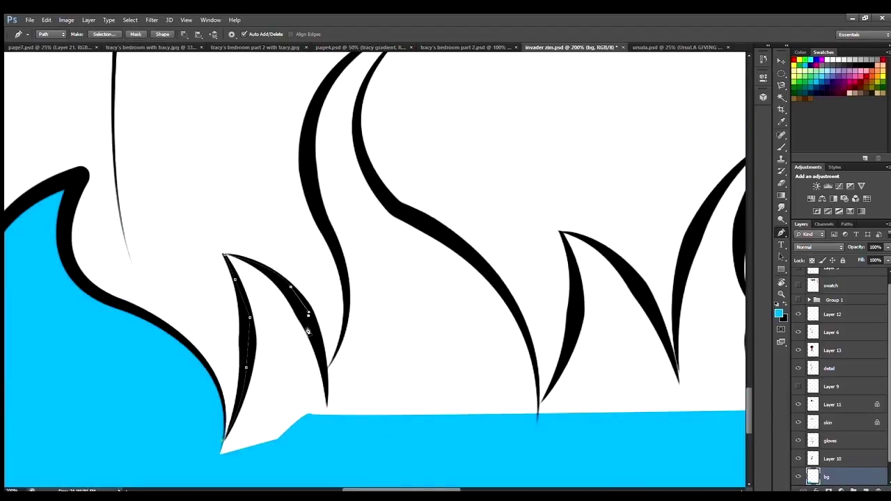
scroll(304, 154, "up", 5)
left_click_drag(333, 276, 353, 255)
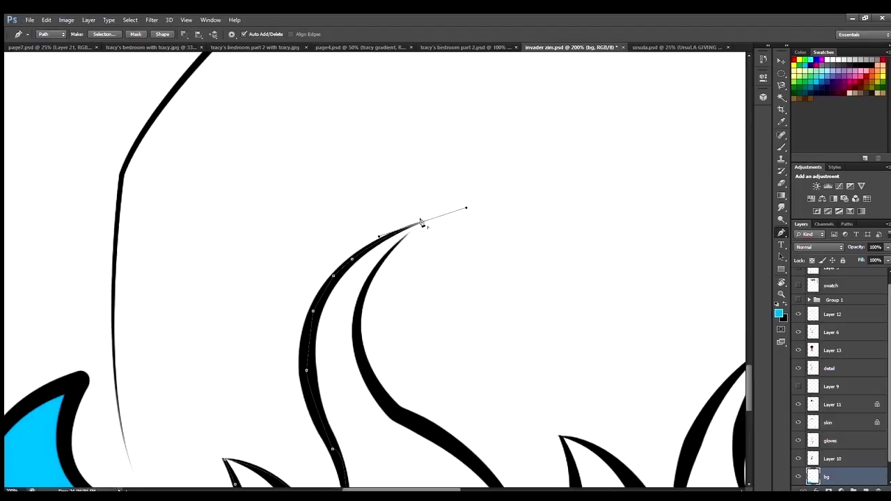
left_click(371, 377)
left_click(384, 395)
scroll(390, 403, "down", 4)
left_click(399, 228)
left_click(459, 262)
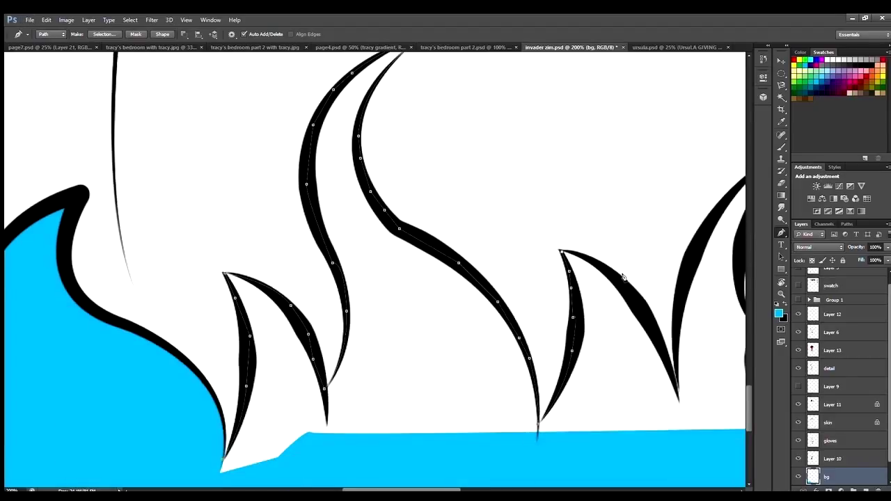
Continue the path along the pair of small pointed flames following the tall curved flame.
left_click(627, 285)
left_click(649, 317)
scroll(649, 317, "right", 5)
left_click(421, 343)
left_click(437, 374)
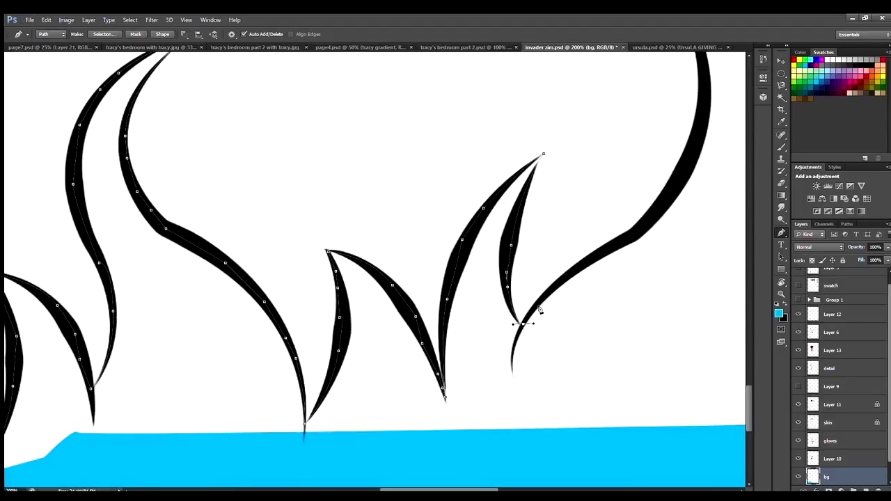
Trace both sides of the large curved flame near the middle of the fire.
left_click(595, 258)
scroll(595, 258, "right", 1)
left_click(608, 217)
left_click(664, 94)
scroll(487, 209, "right", 5)
scroll(487, 209, "up", 4)
left_click(408, 240)
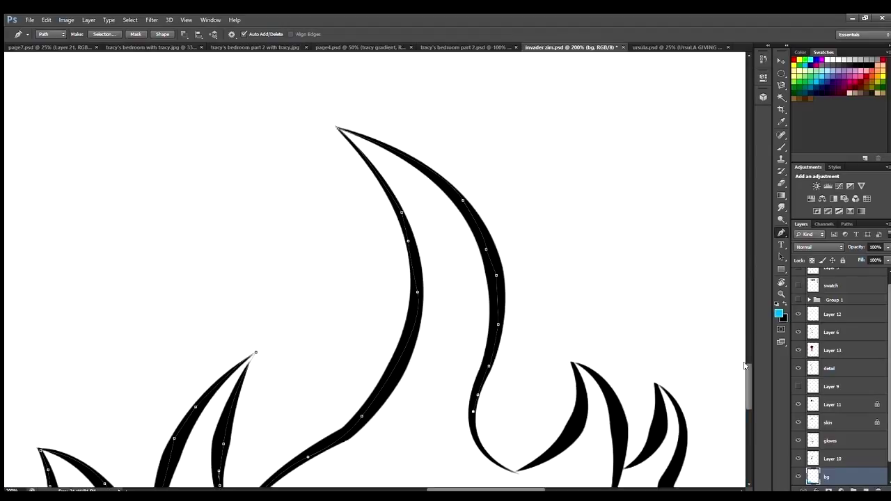
Trace the small flames beside it, close the path below them, fill the selection with blue and deselect.
scroll(744, 366, "down", 3)
left_click(568, 281)
key("ctrl+minus")
key("ctrl+minus")
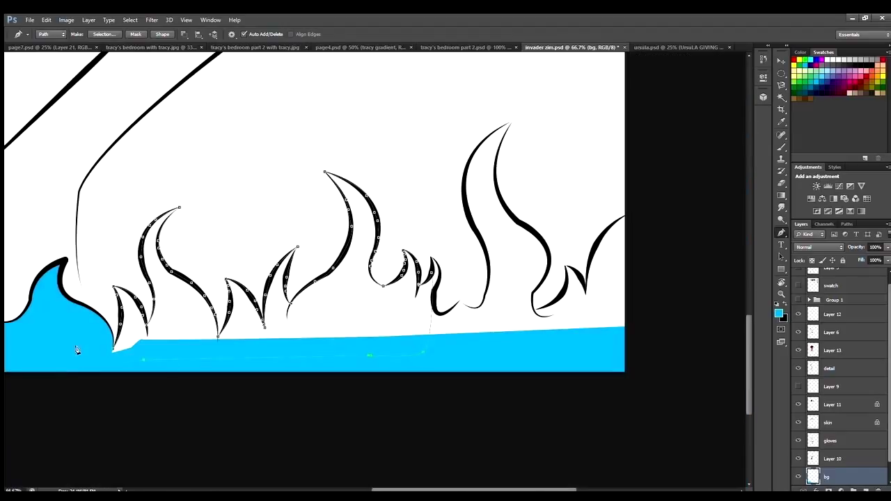
key("ctrl+Return")
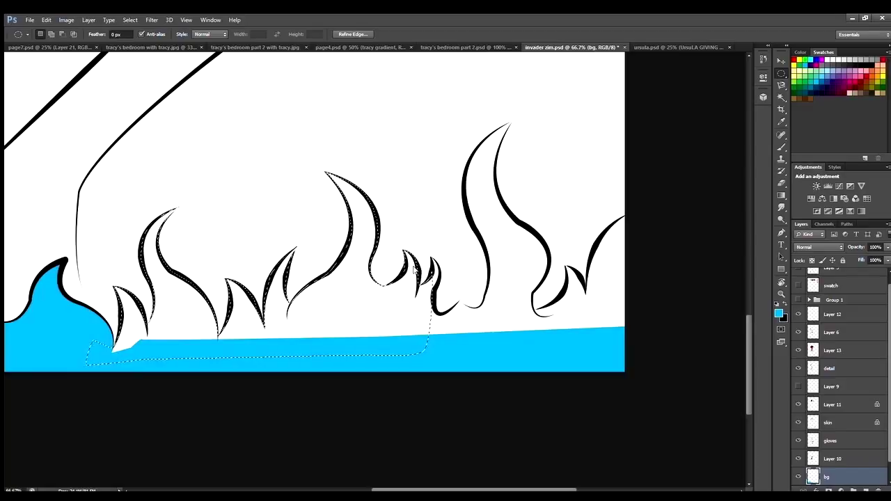
key("alt+BackSpace")
key("ctrl+d")
Start a new path along the last small flame and the dip leading up to the tallest flame.
key("p")
key("ctrl+plus")
key("ctrl+plus")
left_click(441, 236)
left_click(463, 304)
left_click(446, 351)
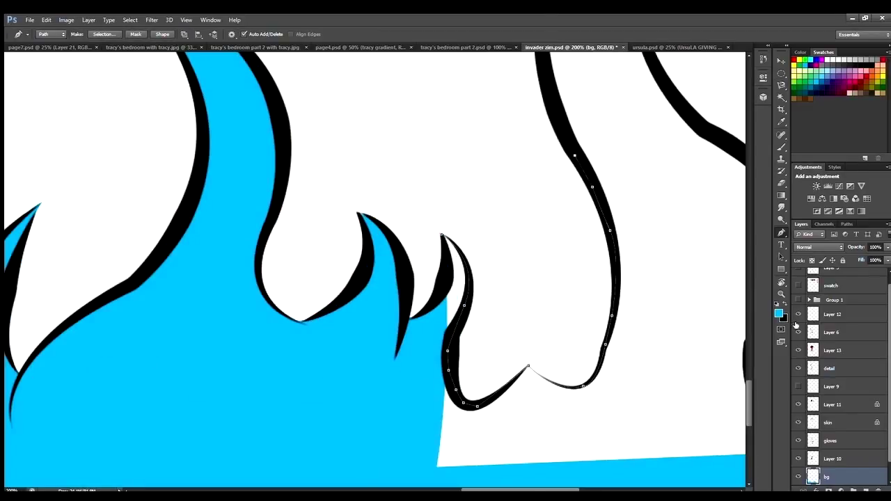
Trace the tallest flame and the remaining flames to the page's right edge, then fill the area with blue.
scroll(575, 156, "up", 5)
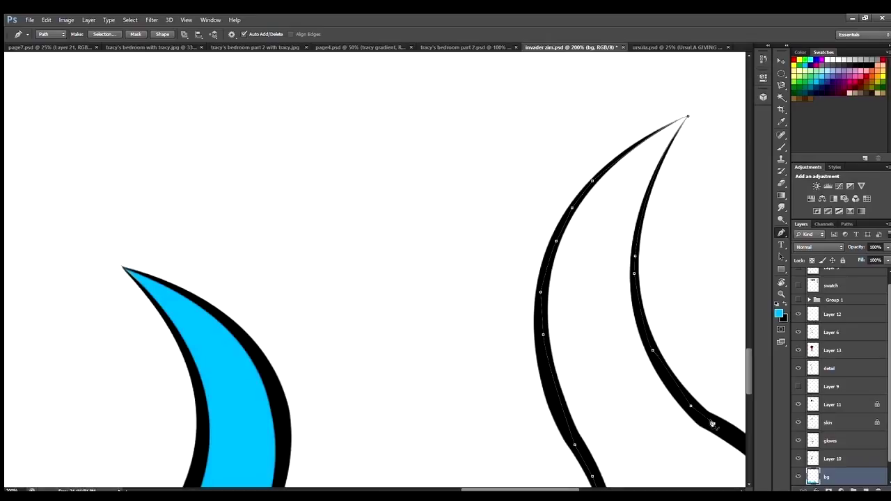
scroll(713, 423, "down", 3)
scroll(574, 339, "right", 4)
scroll(722, 385, "down", 2)
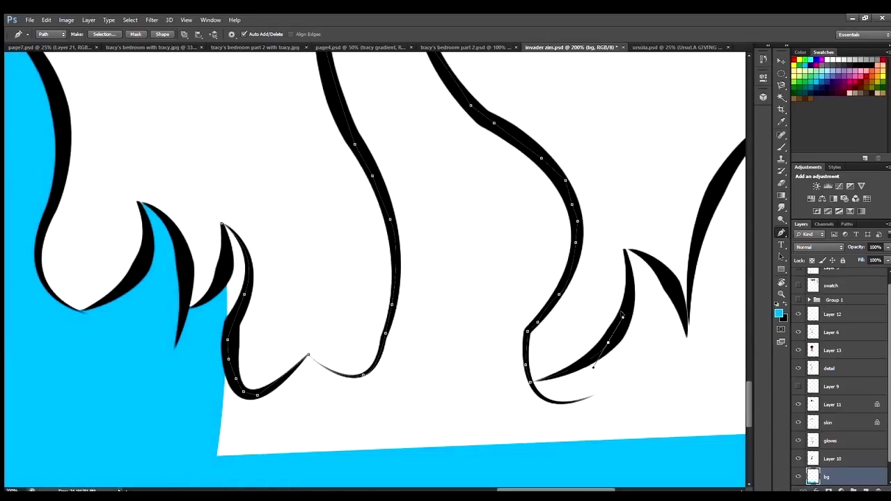
scroll(741, 280, "down", 5)
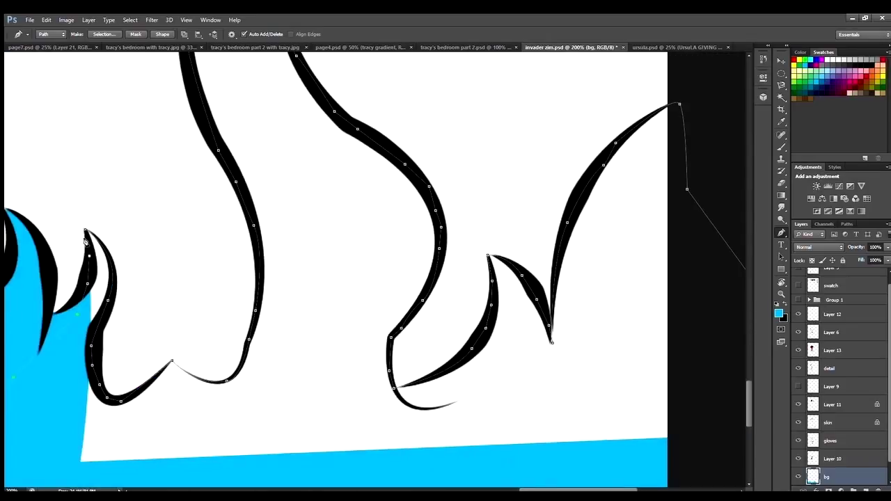
scroll(125, 329, "up", 1)
Apply a vertical gradient to the bg flames, from light cyan at the tips to deeper blue at the base.
key("g")
key("shift+g")
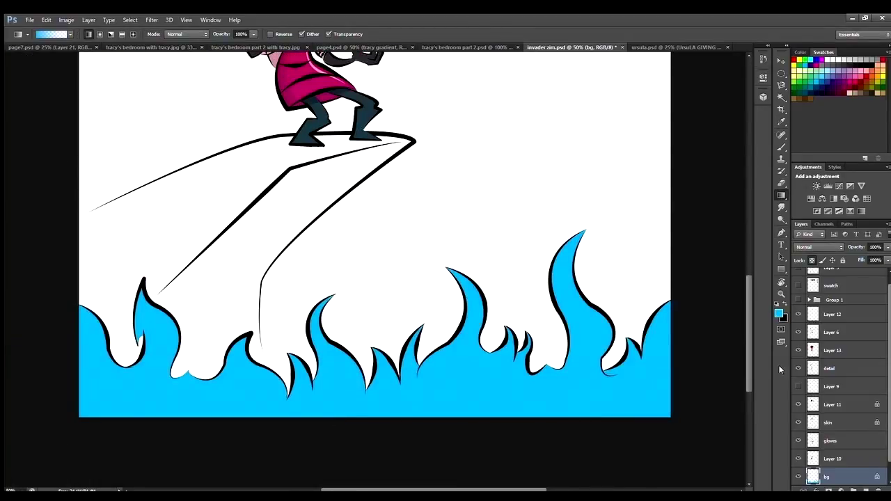
left_click_drag(442, 314, 438, 430)
key("i")
left_click(781, 195)
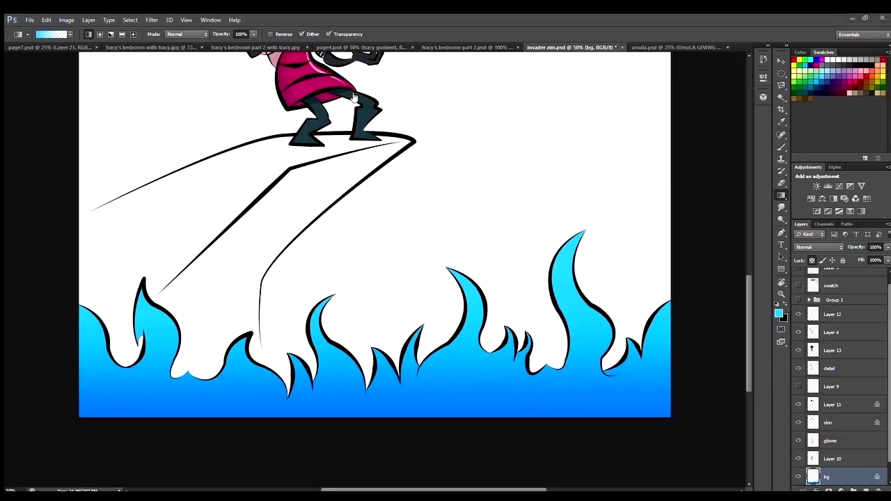
Add a second vertical gradient that lightens the flame tips to pale cyan.
key("i")
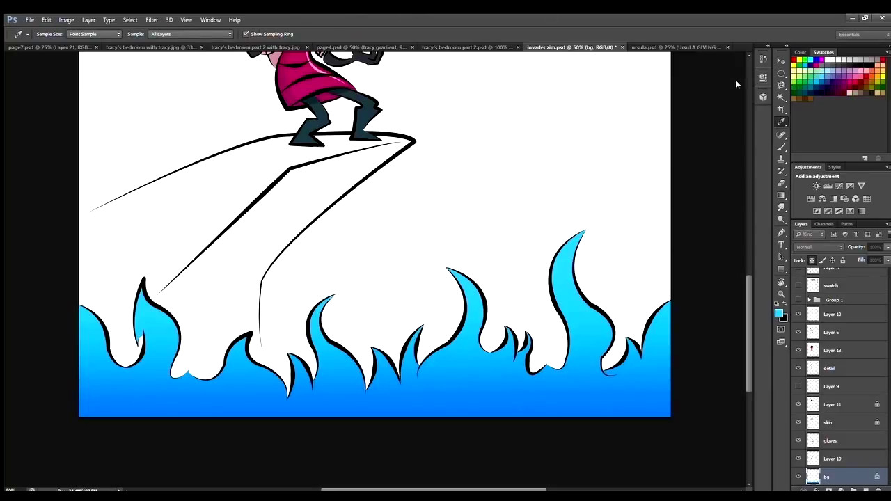
key("g")
left_click_drag(623, 249, 622, 417)
On a new layer above bg, draw a pale cyan inner flame shape at the fire's far left.
key("i")
key("p")
key("ctrl+shift+alt+n")
left_click(76, 335)
left_click(160, 416)
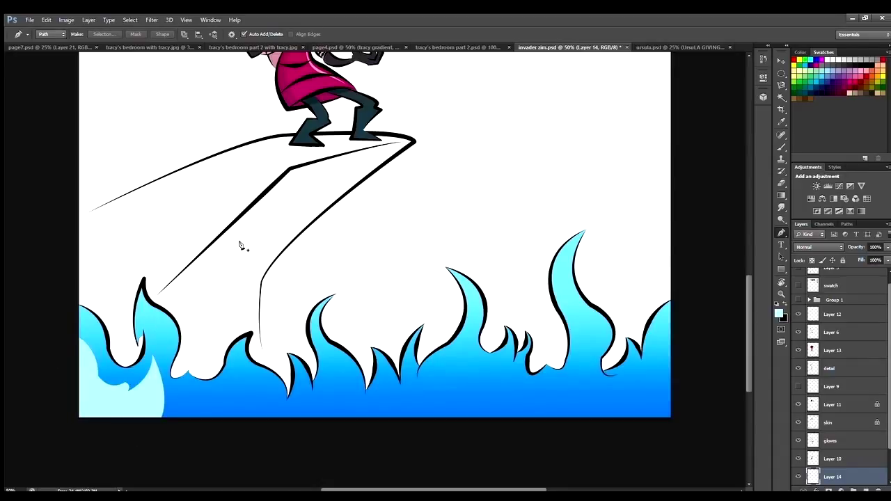
Extend the pale inner flames through the next flames up to the first tall curved flame.
key("ctrl+plus")
left_click_drag(146, 312, 152, 320)
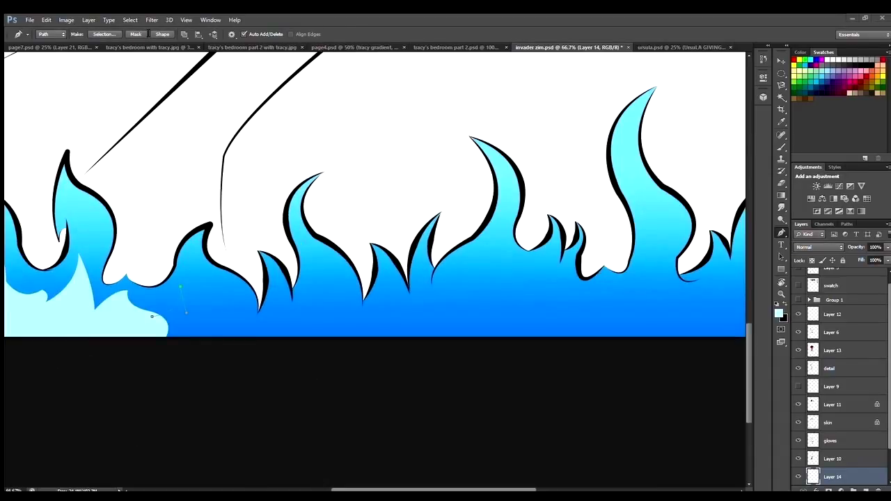
left_click_drag(159, 363, 286, 390)
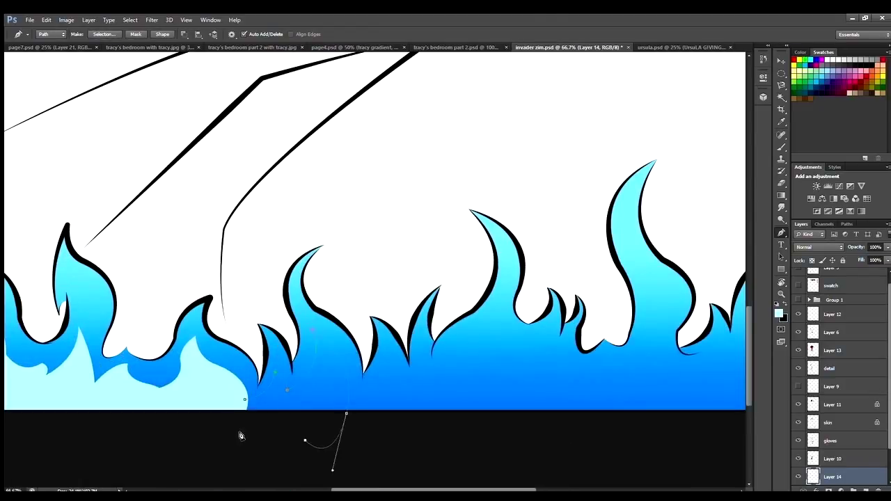
left_click(340, 372)
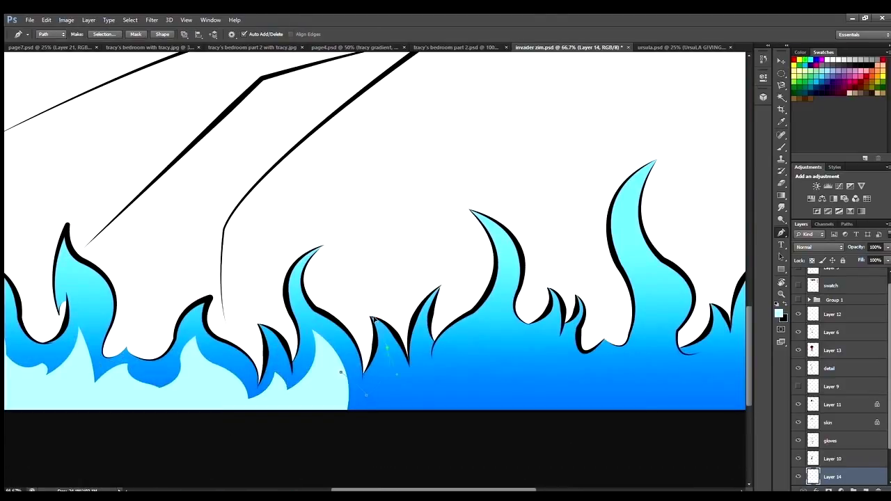
Draw and fill pale inner flames inside the small pointed flames and the large curved flame in the middle.
scroll(390, 251, "down", 4)
scroll(237, 335, "up", 5)
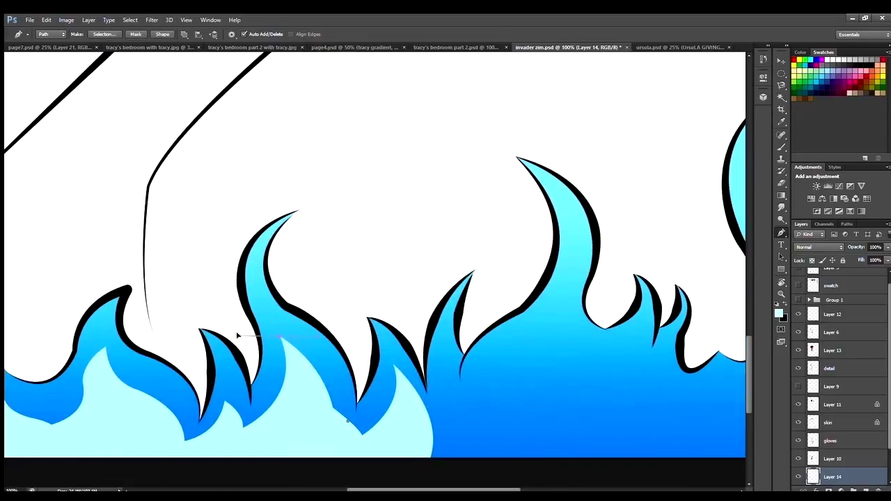
left_click(427, 419)
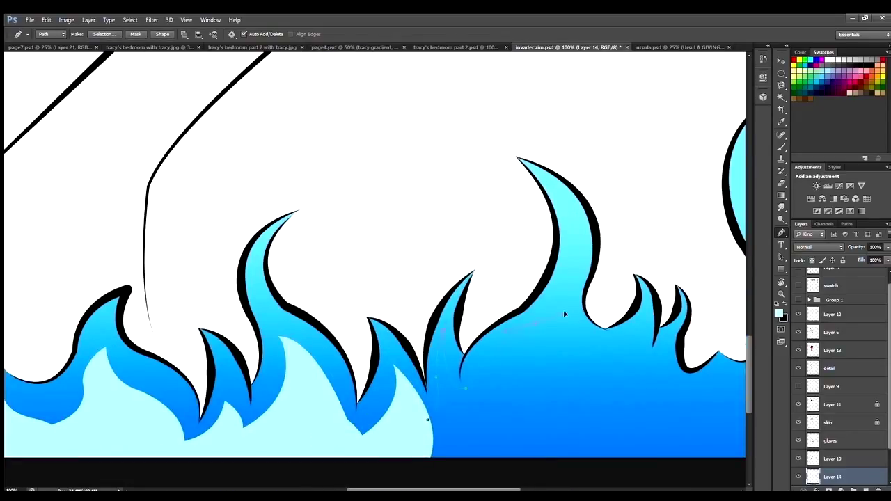
scroll(622, 336, "down", 4)
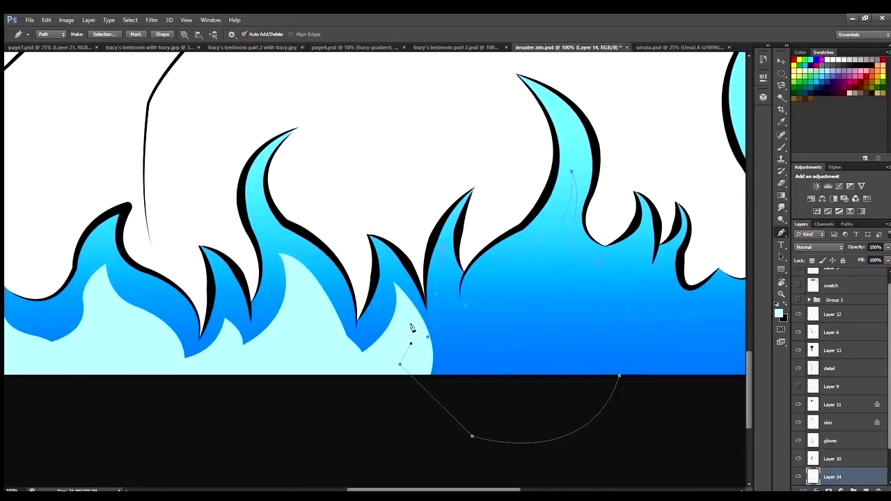
scroll(216, 384, "up", 4)
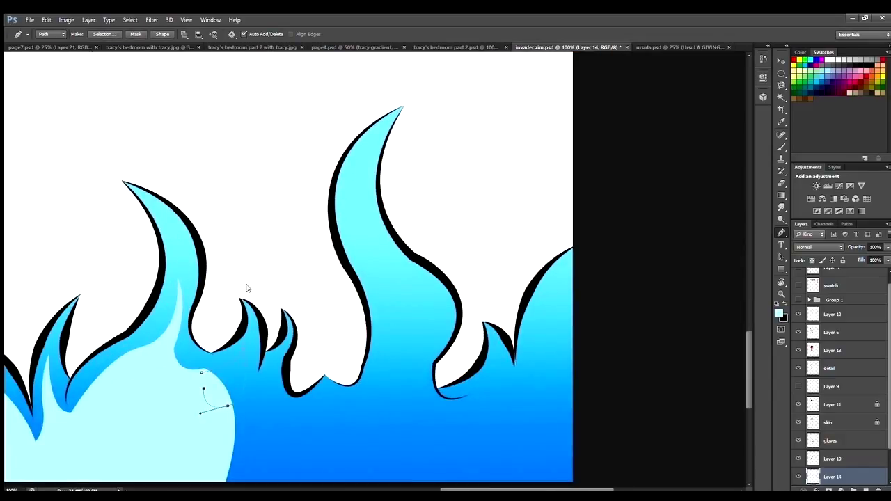
Extend the pale inner fill beneath the cluster of small flames up to the tallest flame.
left_click_drag(235, 391, 263, 396)
scroll(322, 386, "down", 3)
left_click_drag(324, 264, 381, 286)
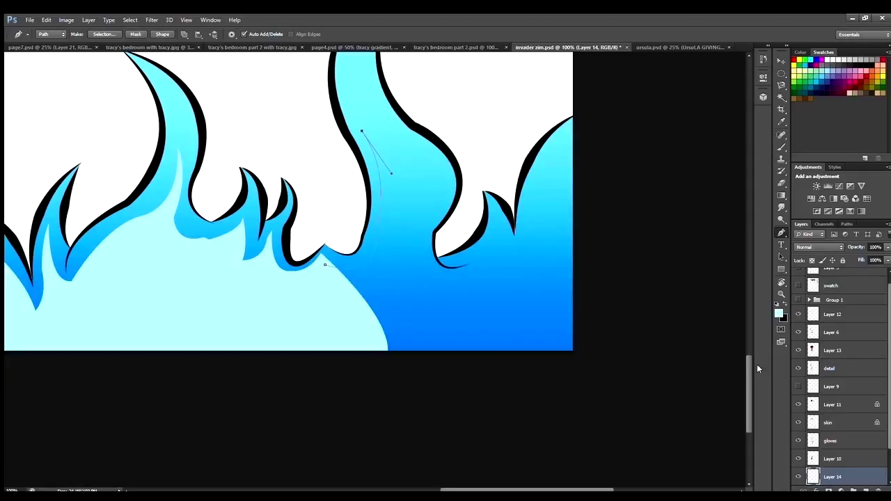
scroll(475, 291, "up", 2)
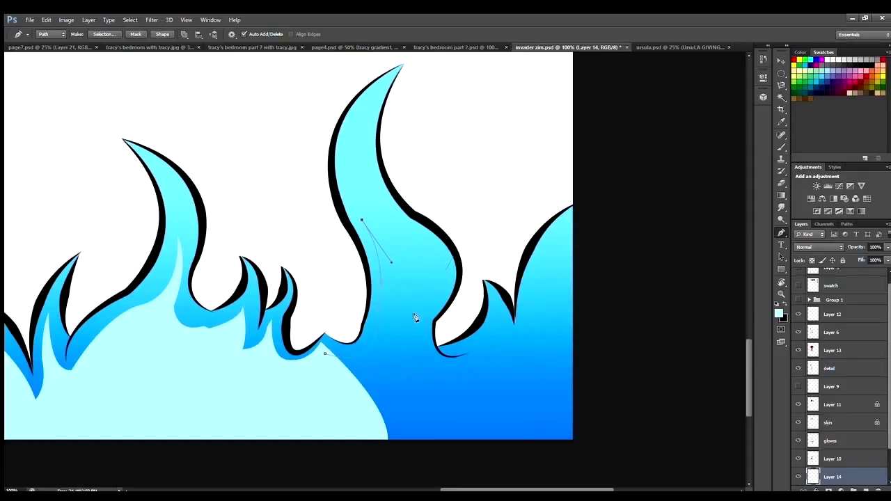
Fill a pale inner shape inside the tallest flame and outline another through the flames at the page's right edge.
left_click_drag(425, 216, 407, 224)
key("ctrl+Return")
key("alt+BackSpace")
key("ctrl+d")
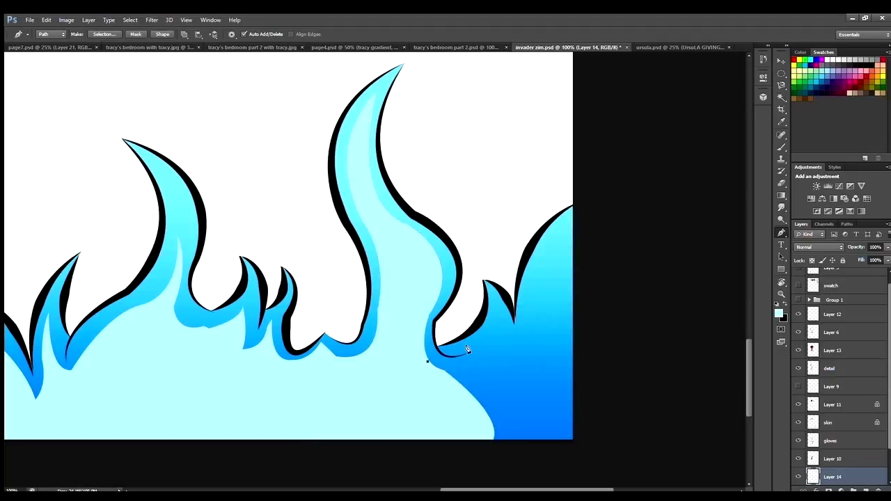
left_click_drag(615, 225, 427, 275)
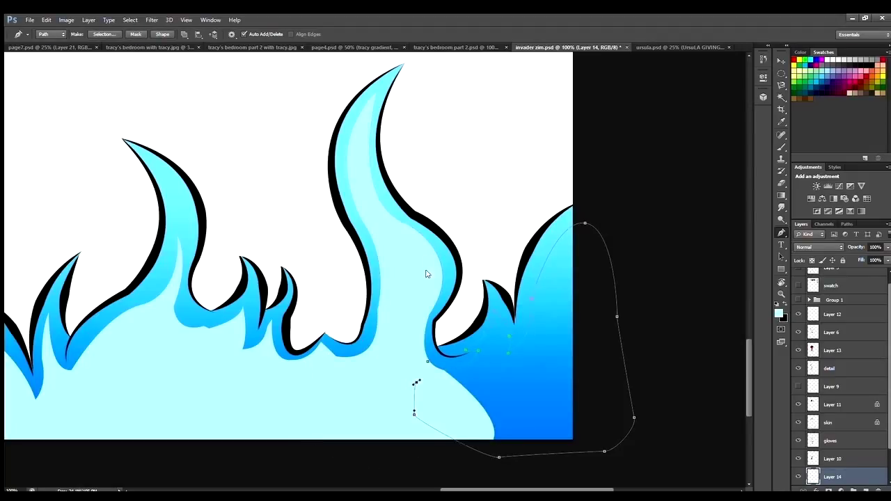
Fill the last inner flame shape and lower the inner flame layer's opacity to 52%.
key("ctrl+0")
key("5")
key("2")
scroll(272, 473, "up", 3)
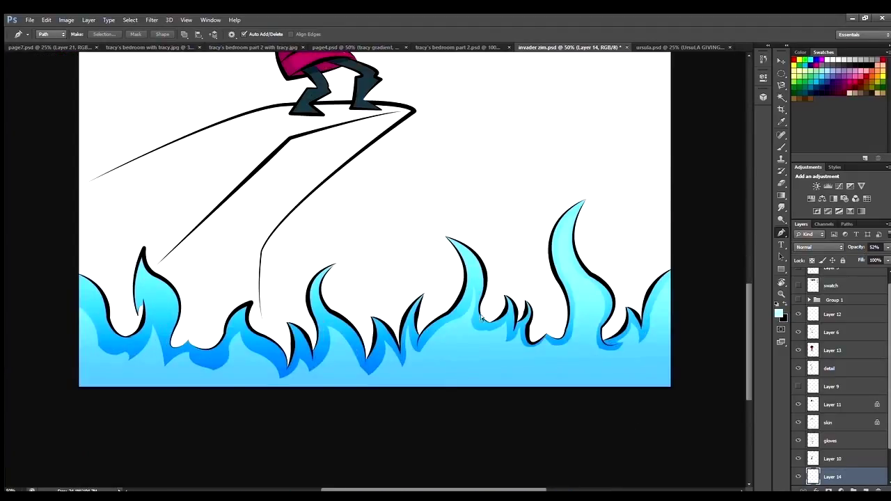
scroll(272, 473, "down", 2)
Create a new layer beneath bg, pick a dark grey, and trace the cliff's upper edge to its tip.
key("ctrl+shift+alt+n")
key("i")
scroll(649, 197, "up", 1)
key("p")
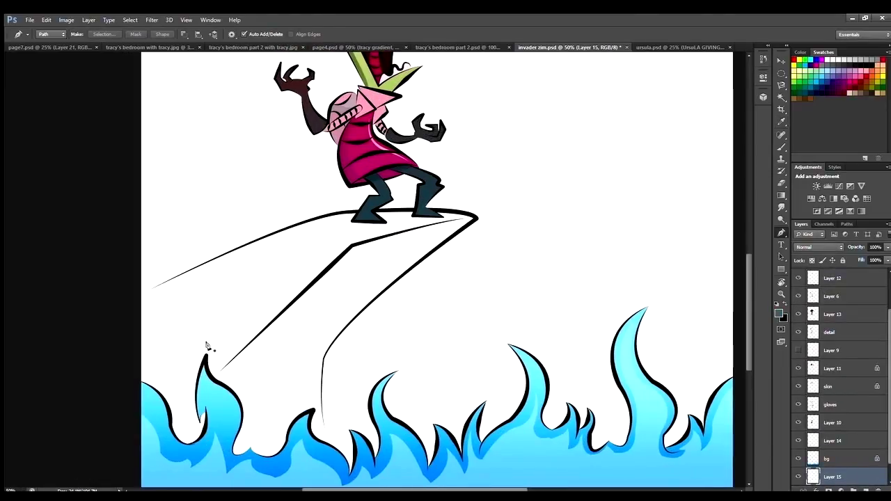
scroll(207, 342, "up", 2)
scroll(626, 168, "right", 5)
left_click(647, 169)
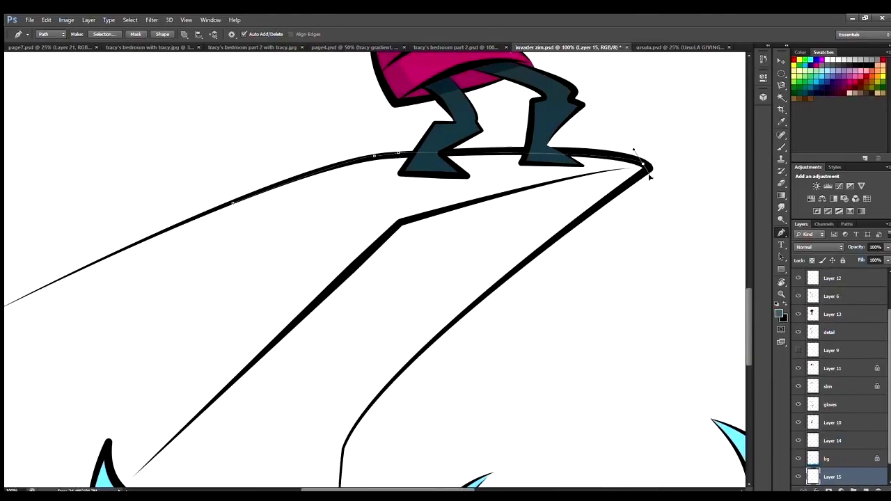
Trace the cliff's underside with the Pen tool from its tip down into the flames.
left_click(544, 246)
scroll(635, 277, "down", 3)
scroll(333, 395, "down", 3)
left_click_drag(337, 229, 341, 241)
key("ctrl+plus")
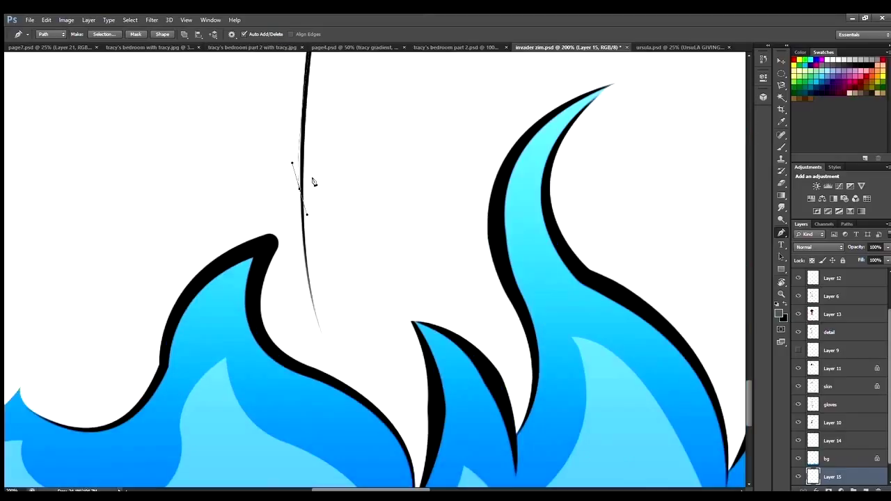
key("ctrl+minus")
key("ctrl+minus")
key("ctrl+minus")
scroll(209, 432, "up", 3)
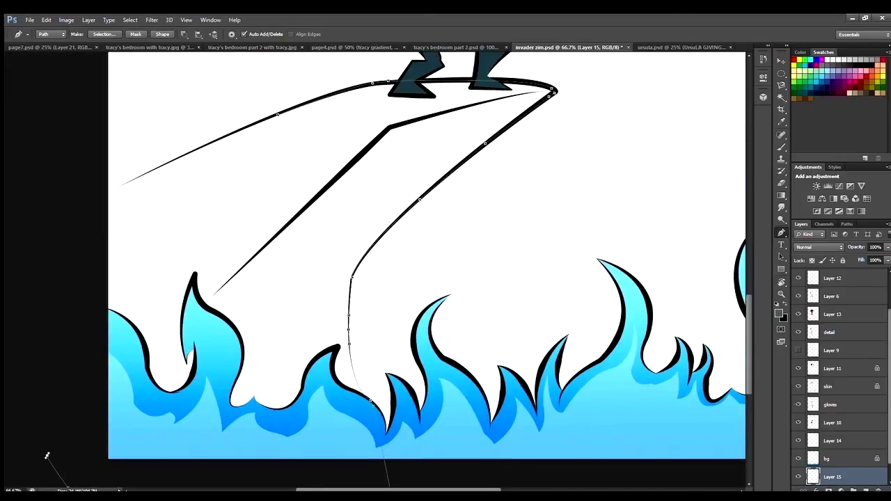
Close the cliff outline around the page's lower-left corner and fill the shape with dark grey.
key("ctrl+plus")
key("ctrl+plus")
key("ctrl+plus")
key("ctrl+minus")
key("ctrl+minus")
key("ctrl+minus")
key("ctrl+minus")
key("ctrl+minus")
key("ctrl+minus")
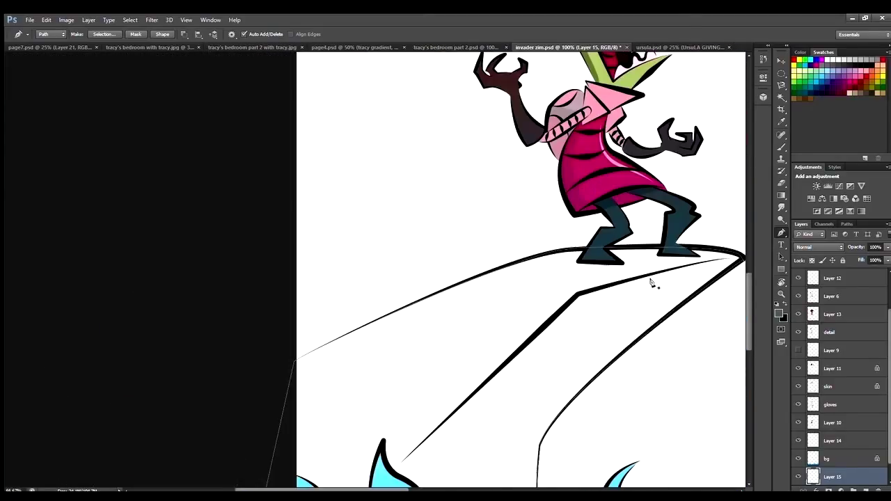
key("ctrl+plus")
key("ctrl+plus")
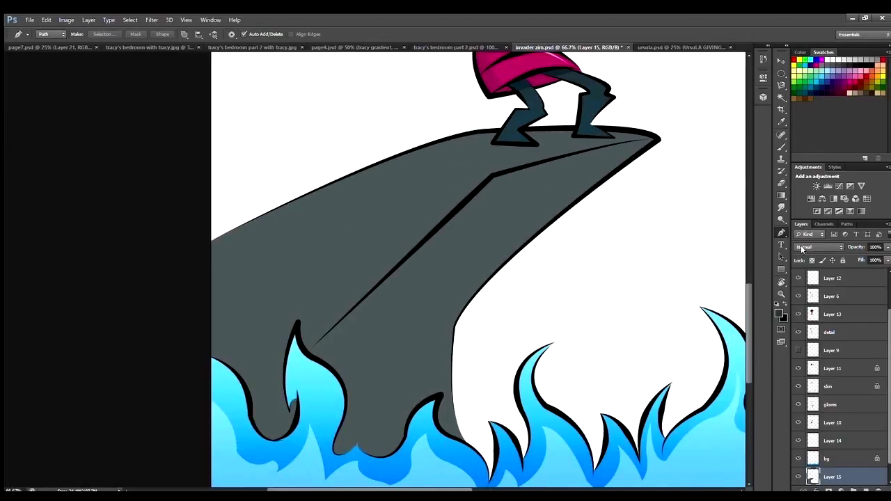
Darken the cliff toward its tip with a black gradient and shade the face beneath the ridge line nearly black.
key("g")
key("p")
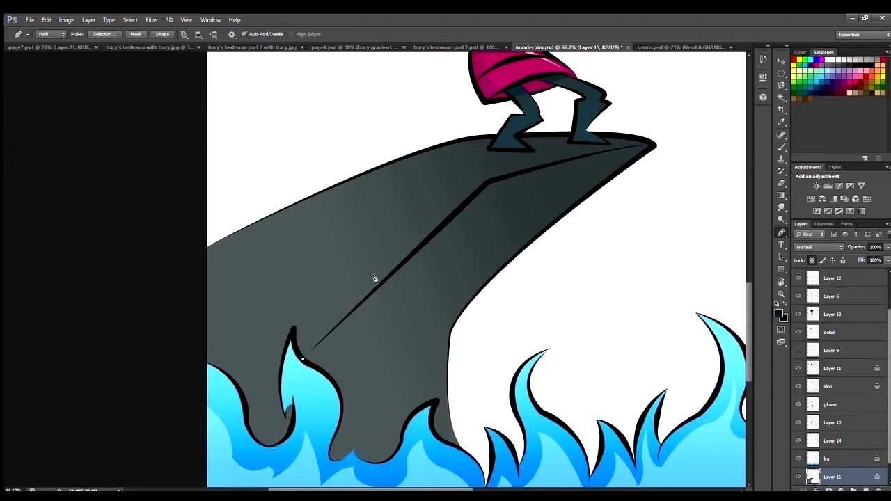
key("ctrl+plus")
key("ctrl+plus")
key("ctrl+plus")
key("ctrl+minus")
key("ctrl+minus")
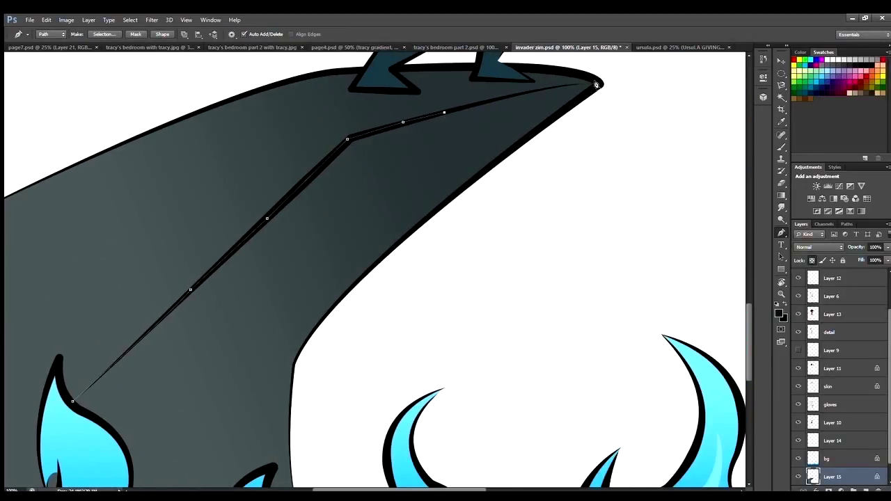
key("ctrl+plus")
scroll(241, 178, "up", 3)
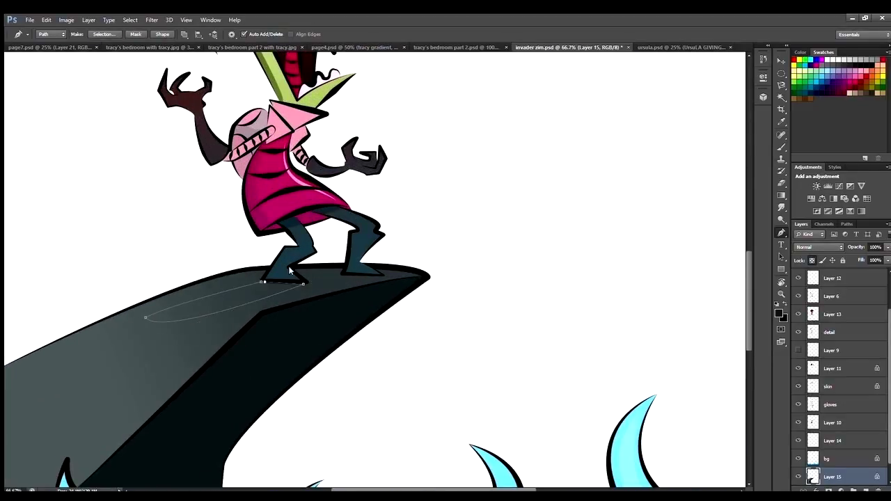
Paint a soft black shadow behind the left foot and outline and fill a second shadow beneath the other foot.
key("ctrl+Return")
key("b")
left_click_drag(293, 286, 167, 313)
key("ctrl+d")
key("p")
left_click(343, 272)
left_click(282, 291)
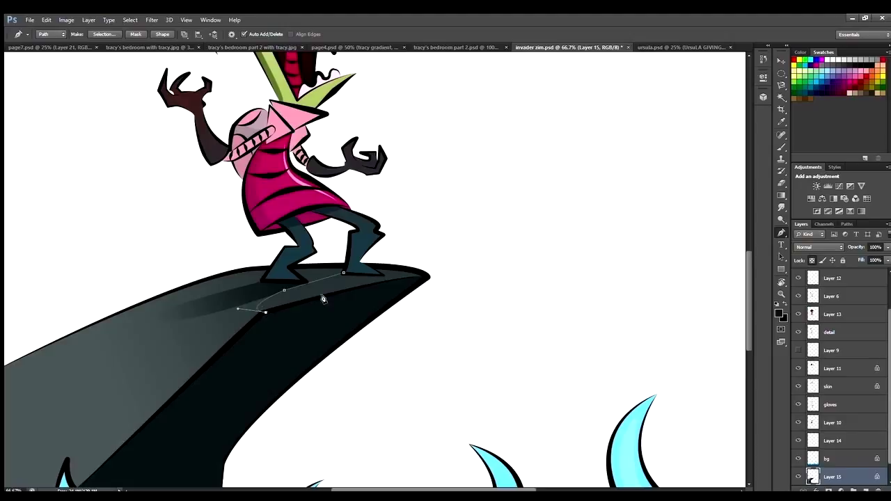
key("g")
key("ctrl+Return")
Examine the shaded cliff and foot shadows against the whole poster.
key("ctrl+minus")
key("ctrl+minus")
key("ctrl+minus")
key("ctrl+plus")
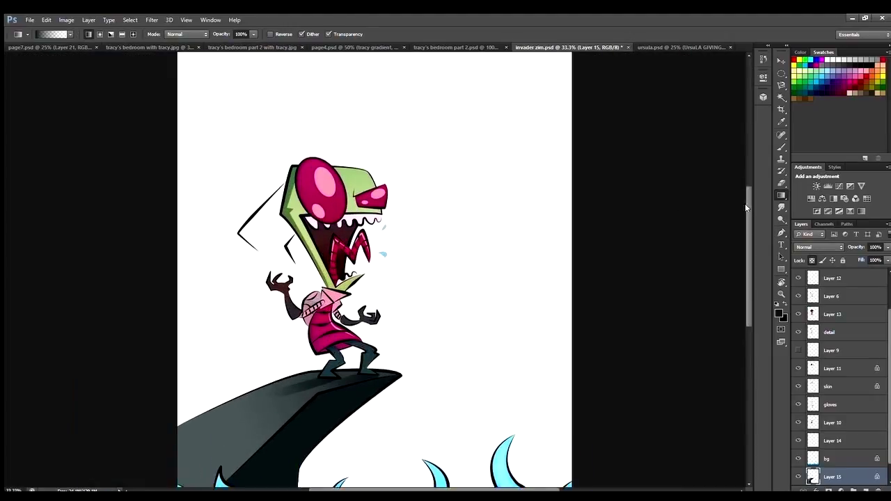
key("ctrl+plus")
key("ctrl+minus")
scroll(745, 225, "down", 2)
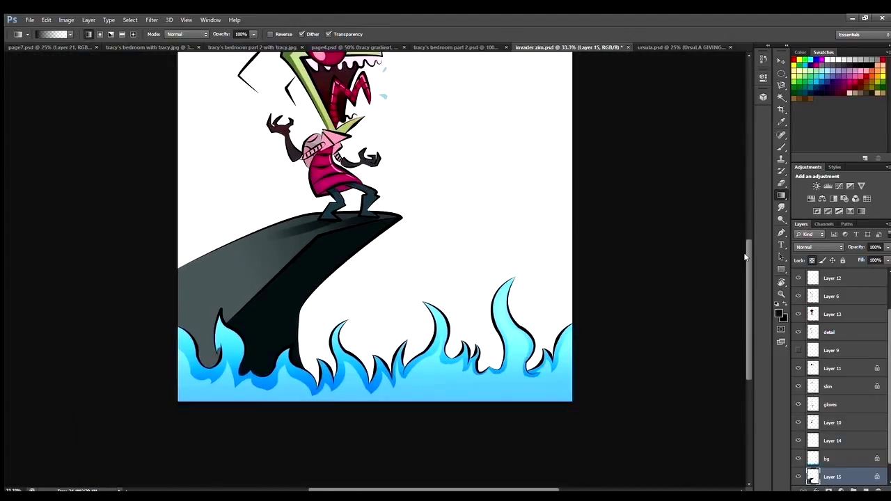
scroll(792, 278, "up", 3)
key("ctrl+minus")
scroll(792, 278, "down", 2)
On Layer 14, outline a drifting flame to the right of the cliff and fill it with blue.
left_click(835, 422)
key("ctrl+plus")
key("ctrl+plus")
key("ctrl+plus")
key("p")
left_click(387, 319)
left_click_drag(376, 275, 385, 244)
key("ctrl+Return")
key("alt+BackSpace")
key("ctrl+d")
Fill a small blue spark left of the tallest flame and a drifting blue flame over the dark cliff face.
left_click(563, 260)
left_click_drag(559, 277, 560, 276)
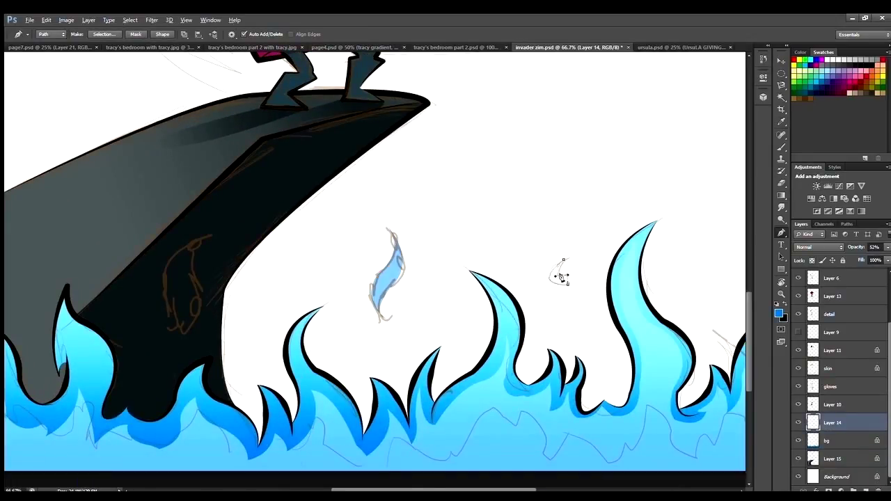
key("ctrl+Return")
key("alt+BackSpace")
key("ctrl+d")
key("ctrl+minus")
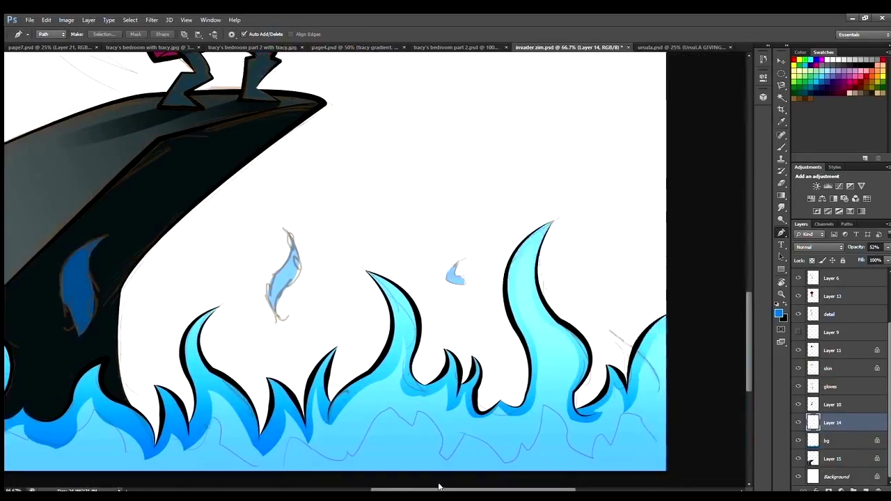
key("ctrl+minus")
key("ctrl+minus")
key("ctrl+minus")
key("ctrl+plus")
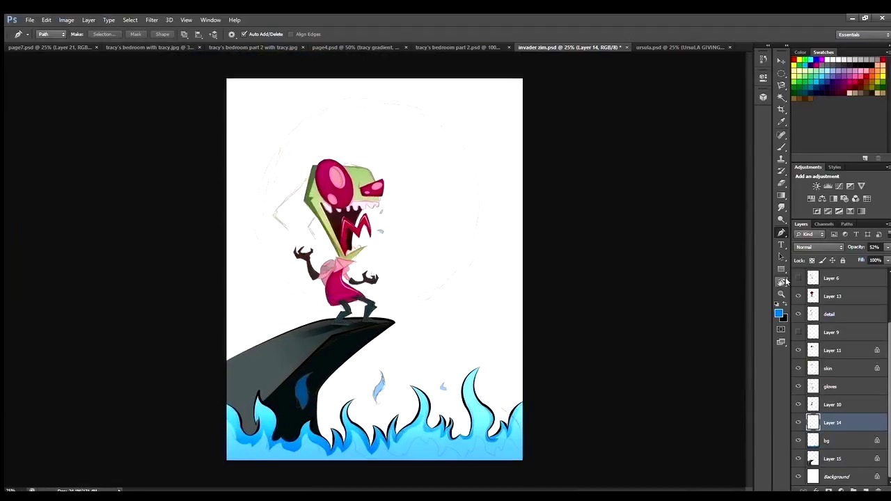
Fill a light cyan inner shape inside the drifting flame over the cliff face.
key("ctrl+plus")
key("ctrl+plus")
key("ctrl+plus")
left_click(178, 376)
left_click_drag(180, 302, 187, 293)
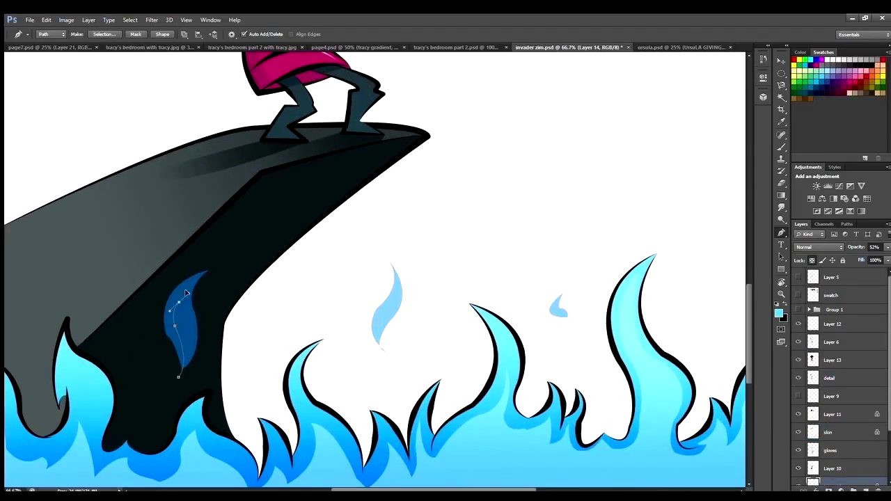
key("ctrl+Return")
key("alt+BackSpace")
key("ctrl+d")
Try to fill a light cyan inner shape in the drifting flame to the right of the cliff.
left_click(382, 347)
left_click_drag(384, 303, 401, 267)
key("ctrl+z")
left_click(378, 298, "alt")
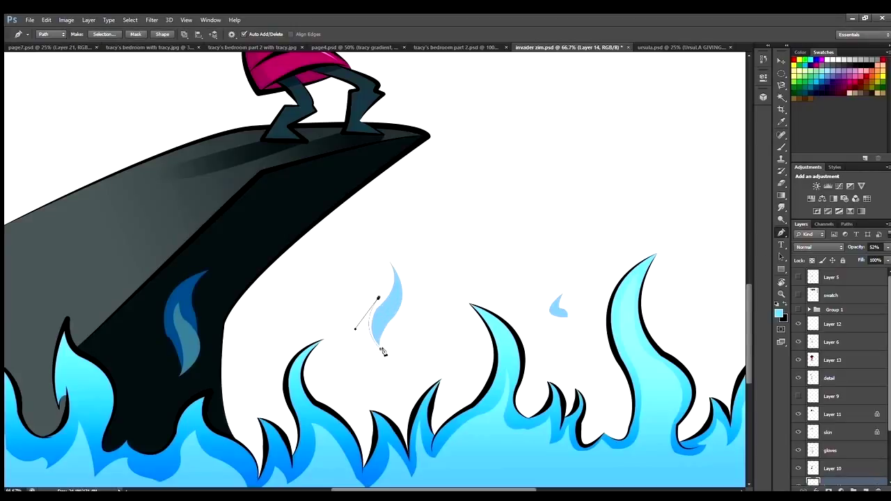
left_click(380, 348)
key("ctrl+Return")
key("alt+BackSpace")
key("ctrl+d")
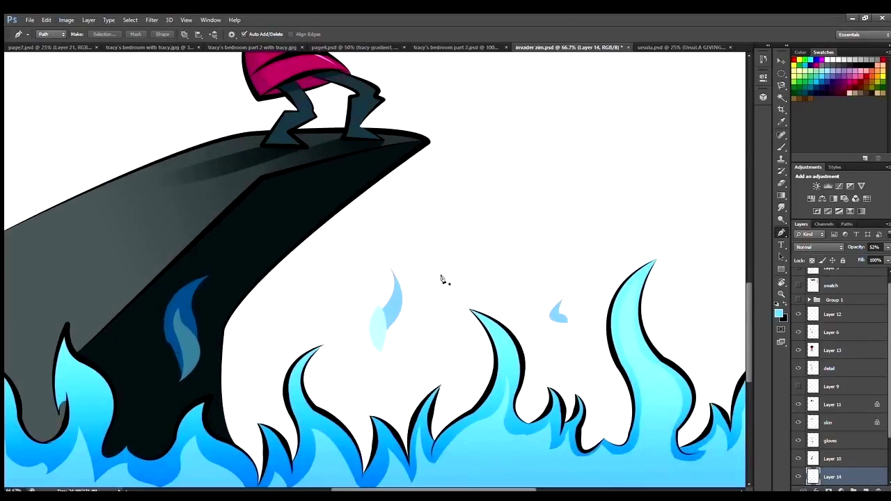
Trace a closer-fitting inner shape inside the drifting flame right of the cliff and fill it with light cyan.
scroll(381, 334, "up", 2)
left_click(389, 386)
left_click_drag(399, 245, 395, 274)
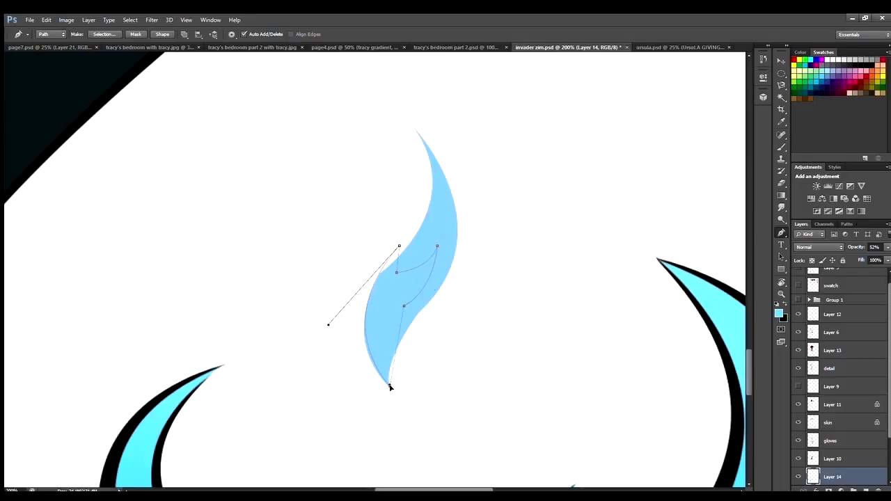
scroll(483, 193, "down", 6)
Add two new layers, send the second behind the artwork, and fill it with a black-to-dark-grey gradient.
key("ctrl+shift+alt+n")
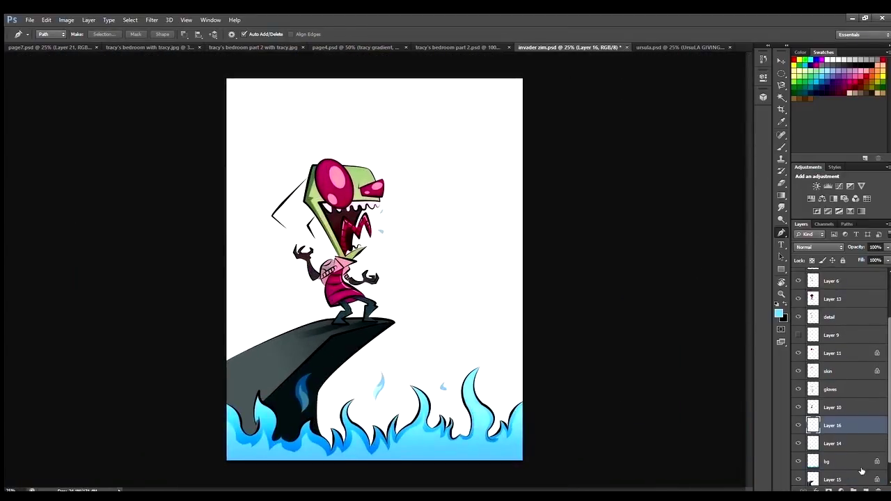
key("ctrl+shift+alt+n")
key("ctrl+shift+bracketleft")
key("g")
left_click(778, 313)
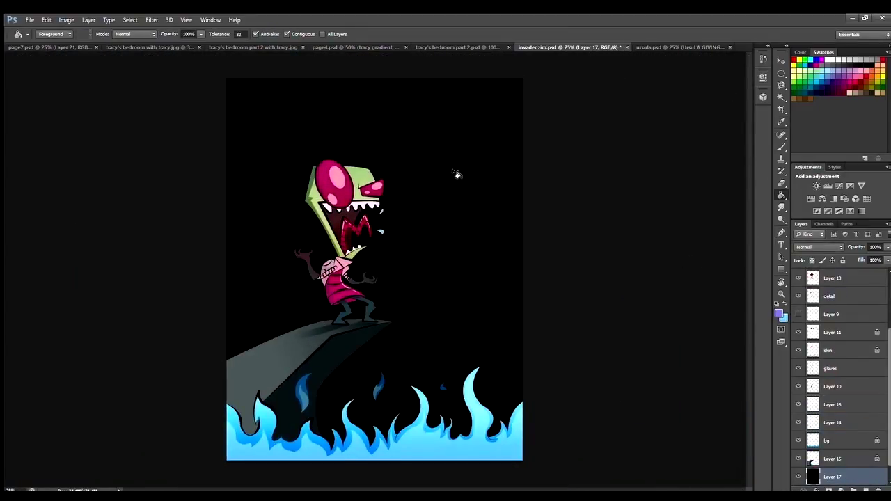
key("Return")
left_click_drag(364, 21, 390, 189)
Sample light blue from the flames and fade it upward from the page's bottom edge over the backdrop.
left_click(778, 312)
left_click(401, 444)
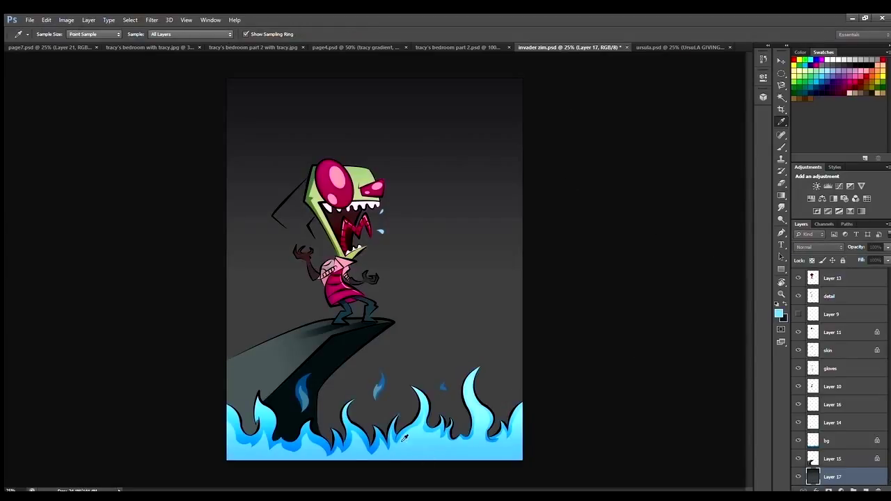
key("Return")
left_click_drag(430, 460, 430, 259)
key("ctrl+minus")
key("ctrl+plus")
On Layer 16, draw a large circular selection behind the character and fill it white as a moon.
scroll(839, 376, "up", 4)
left_click(832, 418)
key("d")
key("x")
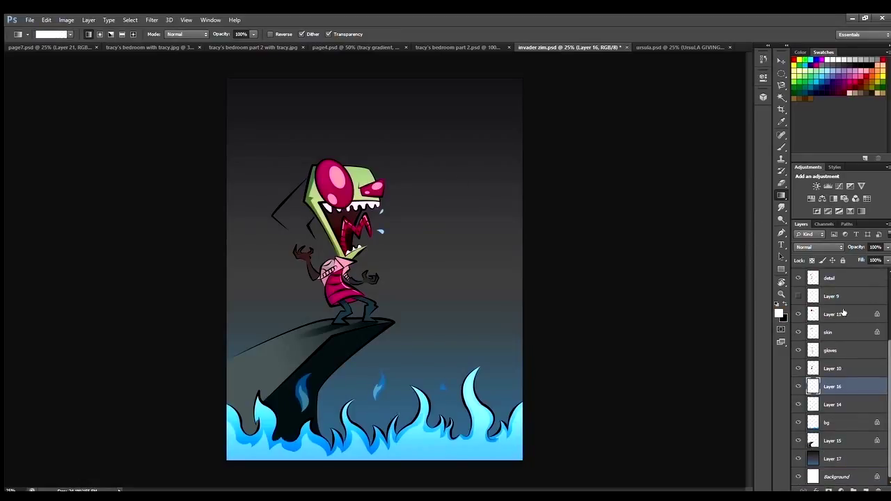
left_click(780, 72)
left_click_drag(260, 92, 489, 321)
key("alt+BackSpace")
key("ctrl+d")
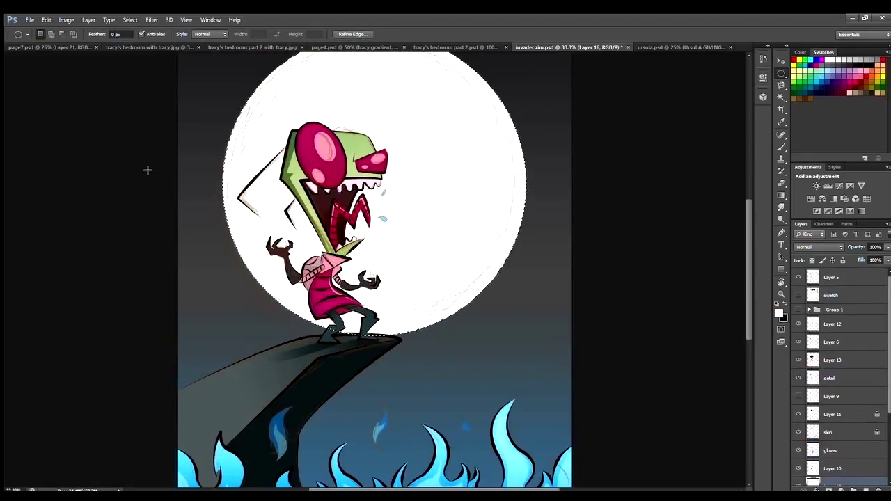
key("ctrl+plus")
key("ctrl+minus")
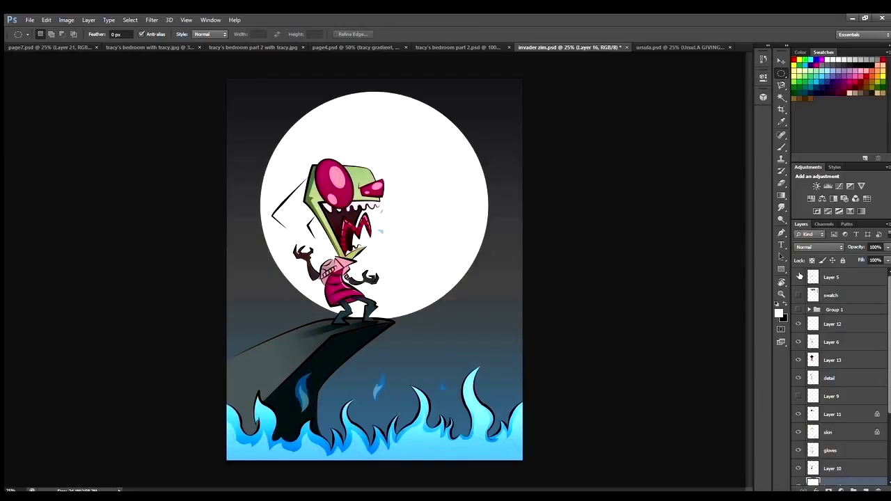
Cycle the moon layer's blend mode through to Hard Mix.
key("ctrl+plus")
scroll(747, 206, "down", 1)
key("shift+plus")
key("shift+plus")
key("shift+plus")
key("shift+plus")
key("shift+plus")
key("shift+plus")
key("shift+plus")
key("shift+plus")
key("shift+plus")
key("shift+plus")
key("shift+plus")
key("shift+plus")
key("shift+plus")
key("shift+plus")
key("shift+plus")
key("shift+plus")
key("shift+plus")
key("shift+plus")
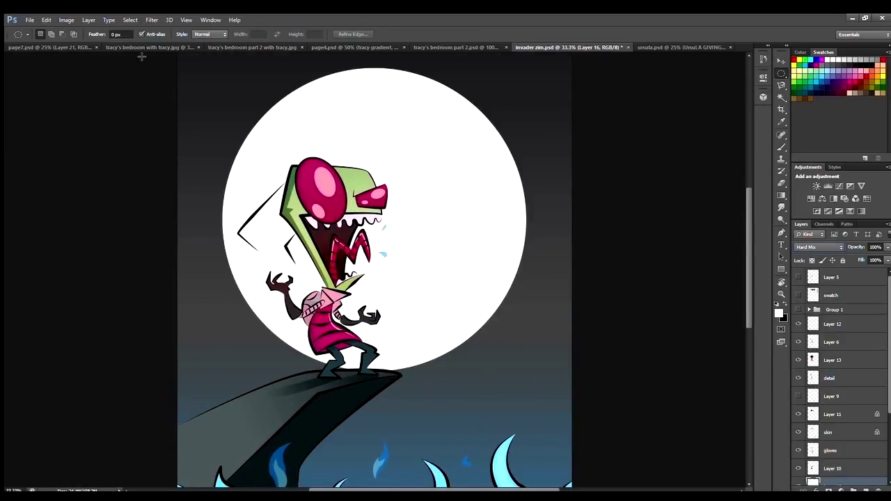
Duplicate the moon layer twice and blur the copies for a soft glow around the moon's edge.
key("ctrl+j")
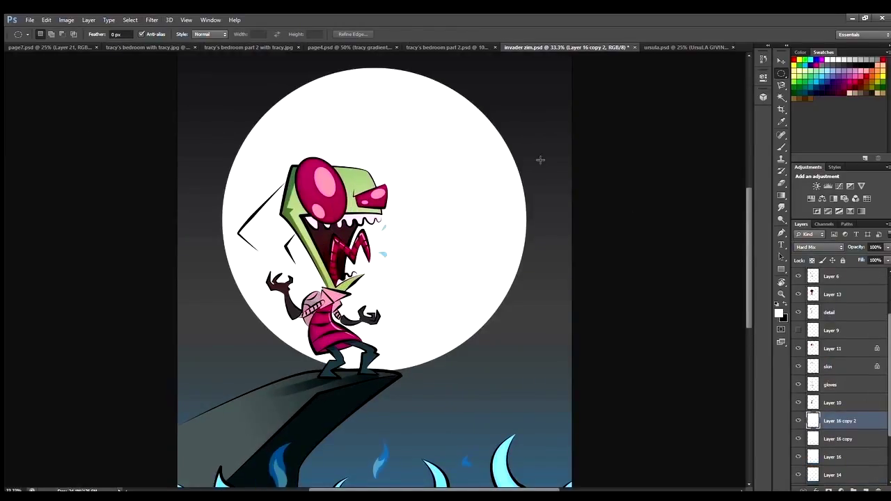
key("ctrl+f")
scroll(885, 345, "down", 2)
key("alt+bracketleft")
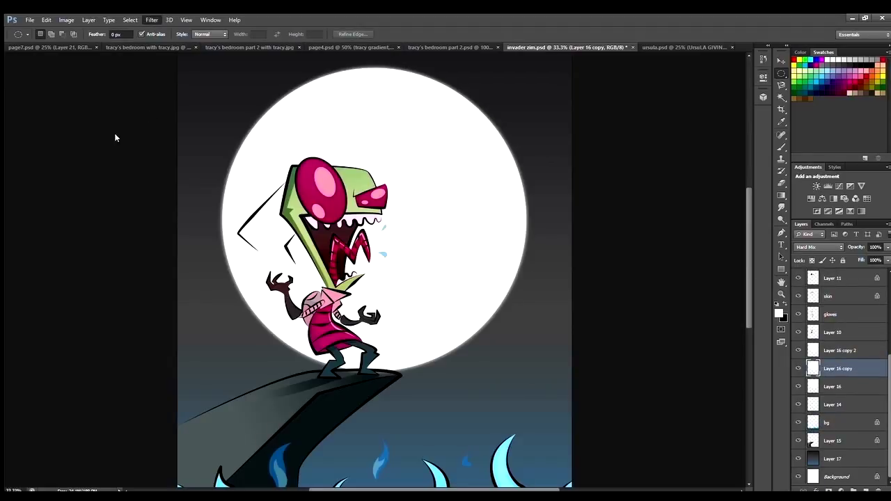
Duplicate Layer 13 and darken the character with black on the copy, using Normal blending at 41% opacity.
scroll(477, 133, "down", 3)
scroll(398, 139, "up", 6)
scroll(801, 334, "up", 3)
left_click(837, 360)
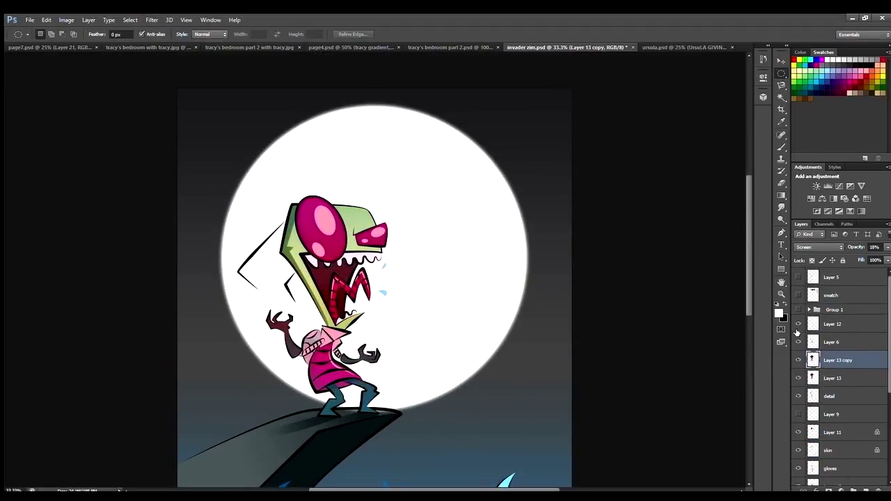
key("g")
scroll(807, 243, "up", 8)
left_click_drag(859, 248, 875, 247)
key("ctrl+minus")
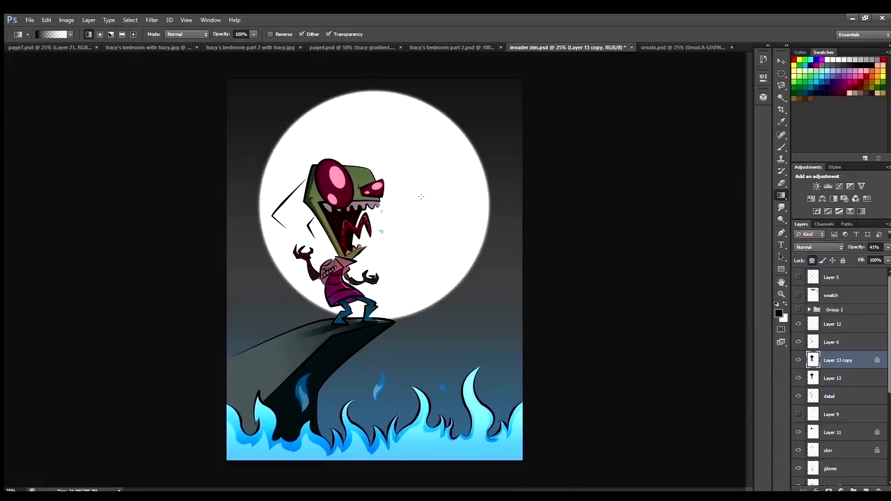
Select the cliff layer and blend a blue gradient glow into the cliff's base above the flames.
key("ctrl+plus")
scroll(420, 196, "down", 2)
left_click(249, 343, "ctrl")
left_click(248, 343, "alt")
key("ctrl+z")
key("ctrl+z")
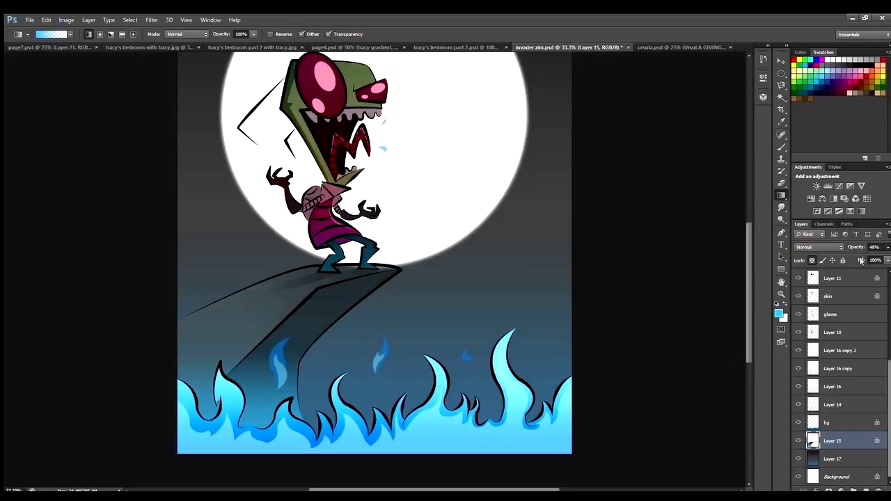
key("ctrl+z")
key("ctrl+minus")
key("ctrl+plus")
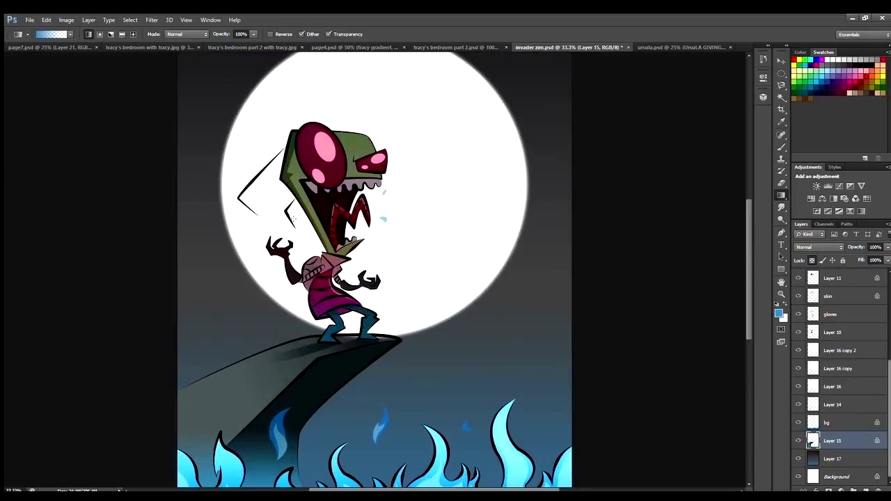
Create a new layer above the backdrop and scatter small white stars across the sky with a brush.
key("ctrl+shift+alt+n")
key("b")
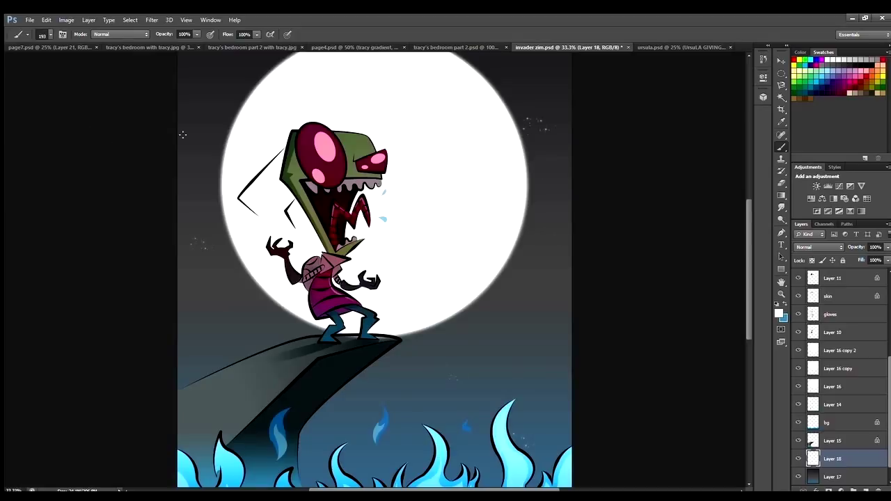
key("ctrl+minus")
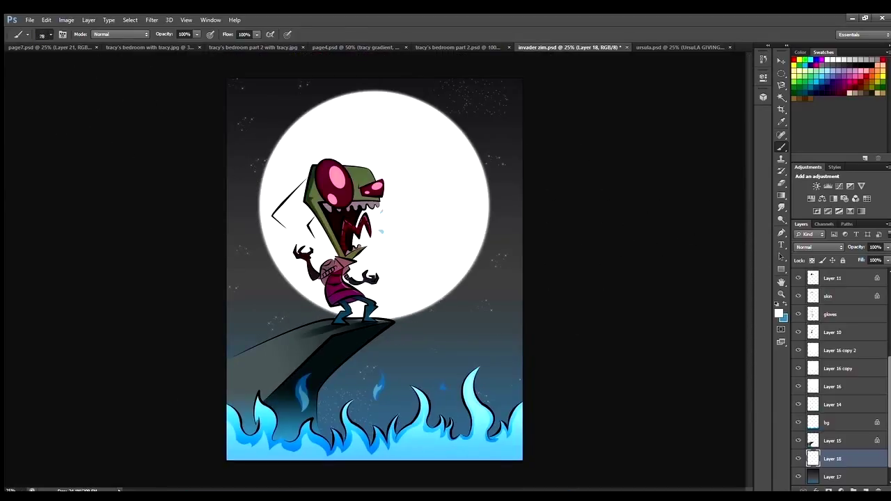
Show the lettering group and recolor the "VILLAINS WEEK" title bright blue.
scroll(839, 279, "up", 5)
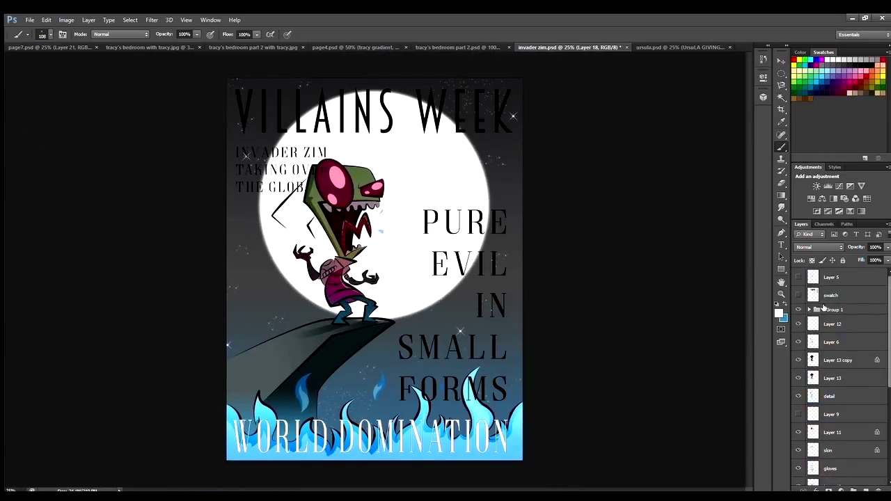
scroll(741, 269, "up", 3)
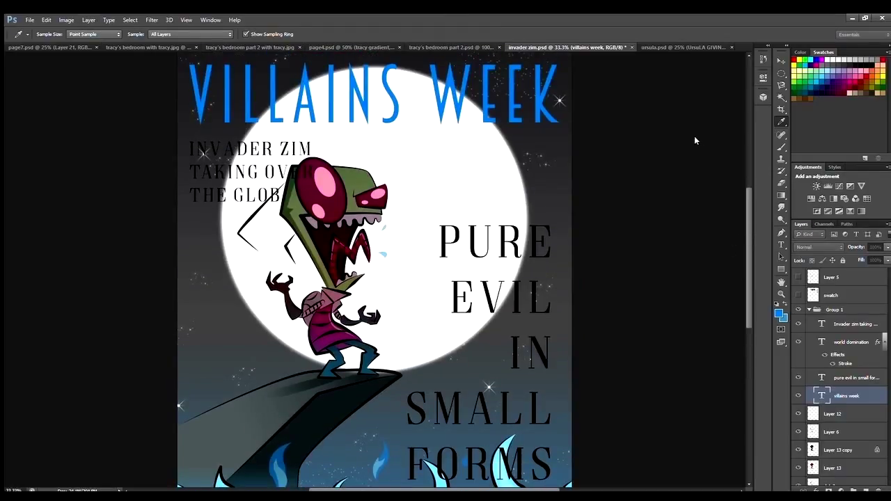
key("ctrl+minus")
Move the "INVADER ZIM TAKING OVER THE GLOB" text down beside the cliff and recolor it white.
double_click(821, 323)
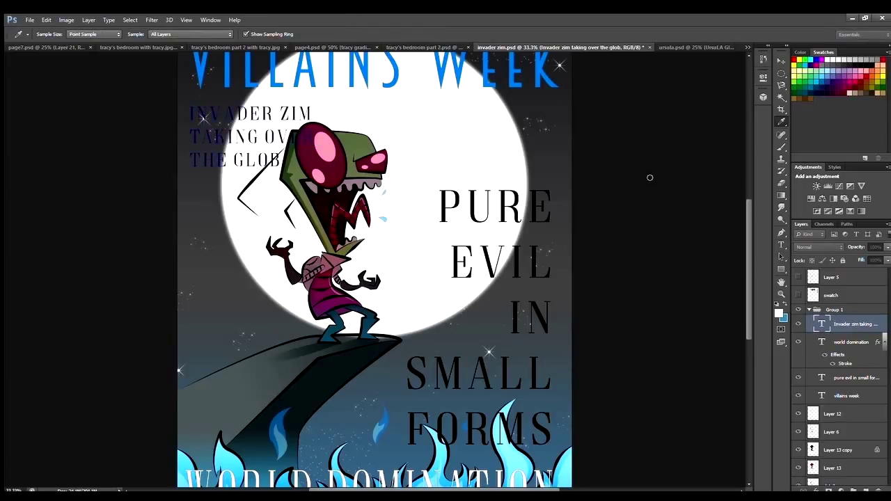
key("v")
left_click_drag(243, 136, 230, 397)
key("ctrl+minus")
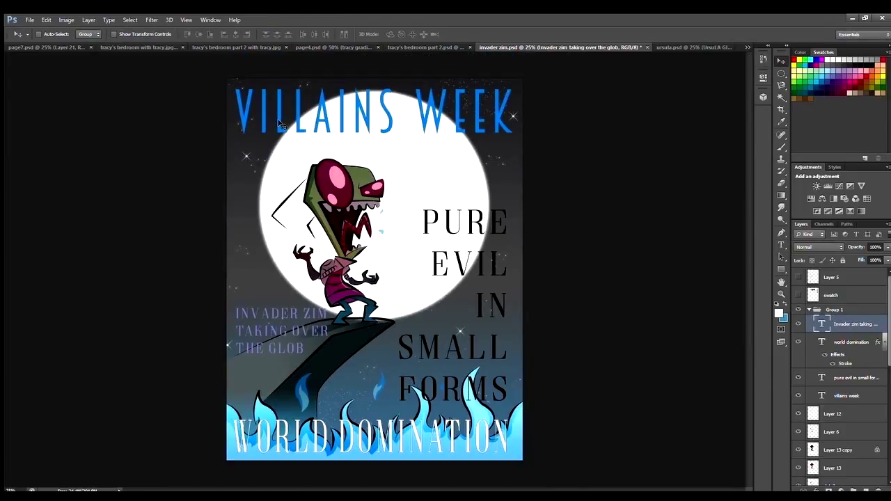
key("t")
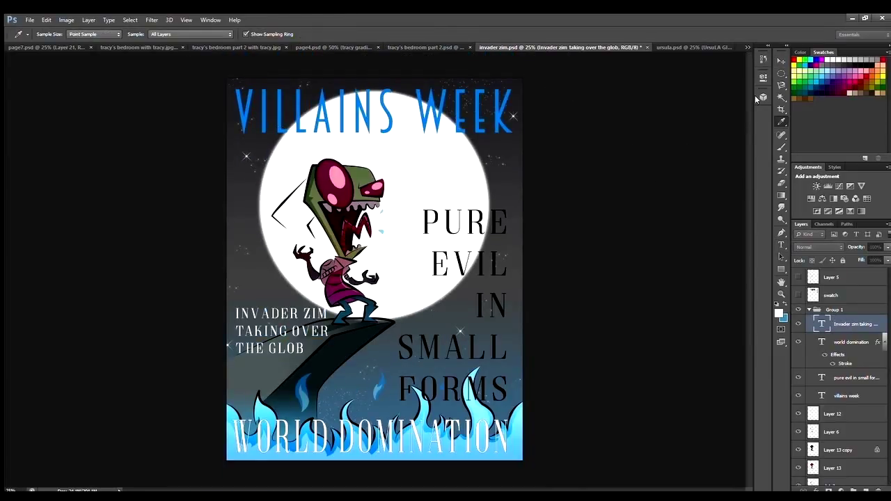
Correct the last line of the cliffside text to "THE GLOBE" and add a white stroke to that lettering.
key("ctrl+plus")
type("ev")
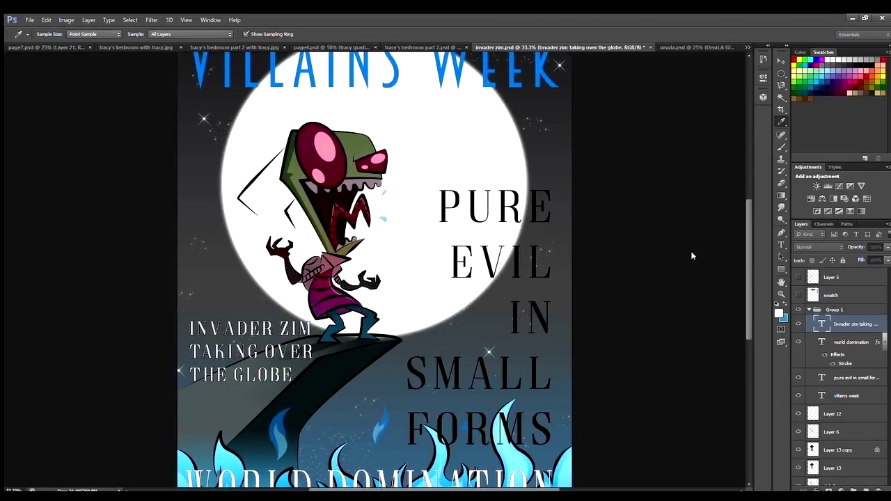
type("t")
key("ctrl+minus")
key("ctrl+plus")
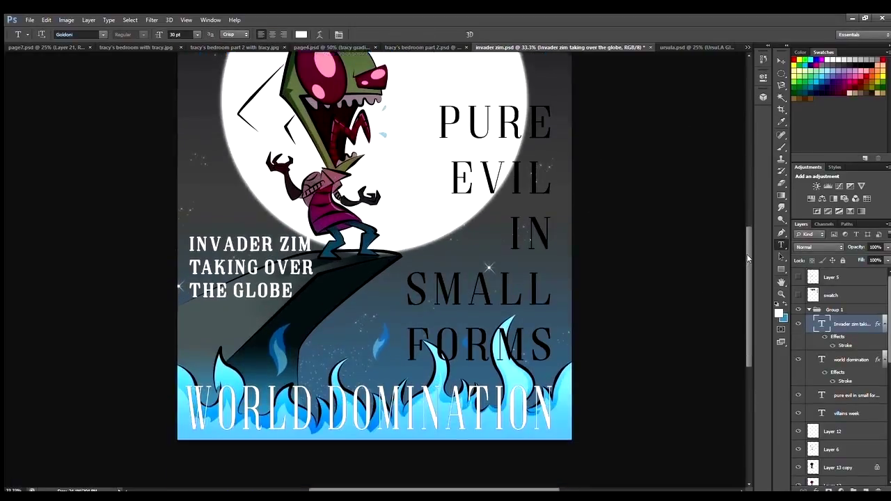
Select the "WORLD DOMINATION" lettering and set its text color to white.
scroll(582, 202, "down", 1)
double_click(821, 359)
key("ctrl+Return")
key("h")
key("t")
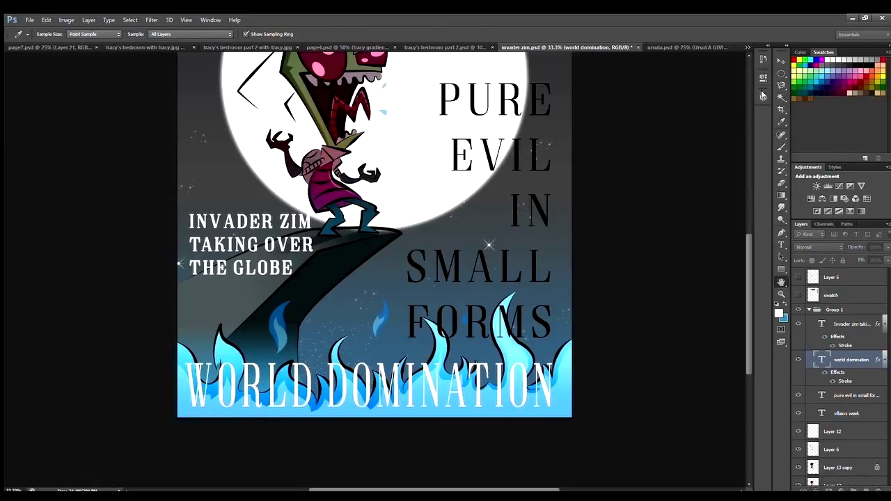
Create a new layer above all others and stamp small bear-logo watermarks across the character and cliff with a custom brush.
scroll(526, 155, "up", 3)
left_click_drag(526, 154, 570, 170)
left_click(865, 491)
key("b")
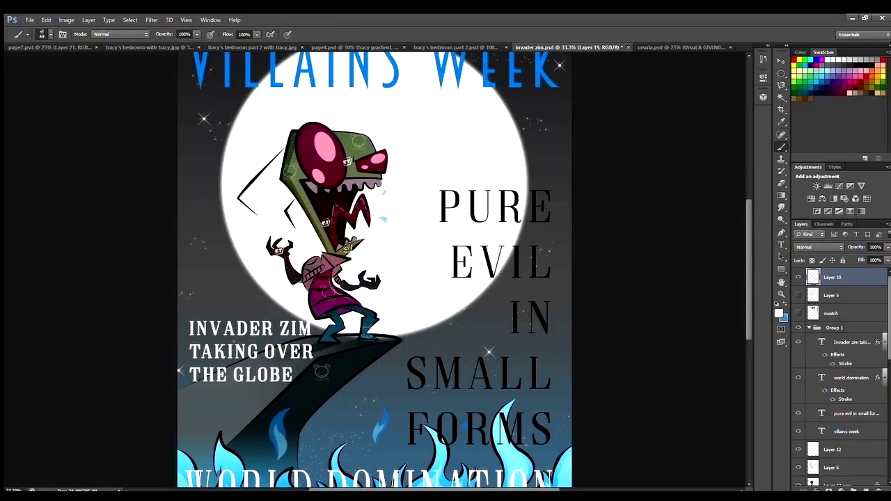
scroll(374, 264, "down", 3)
key("ctrl+minus")
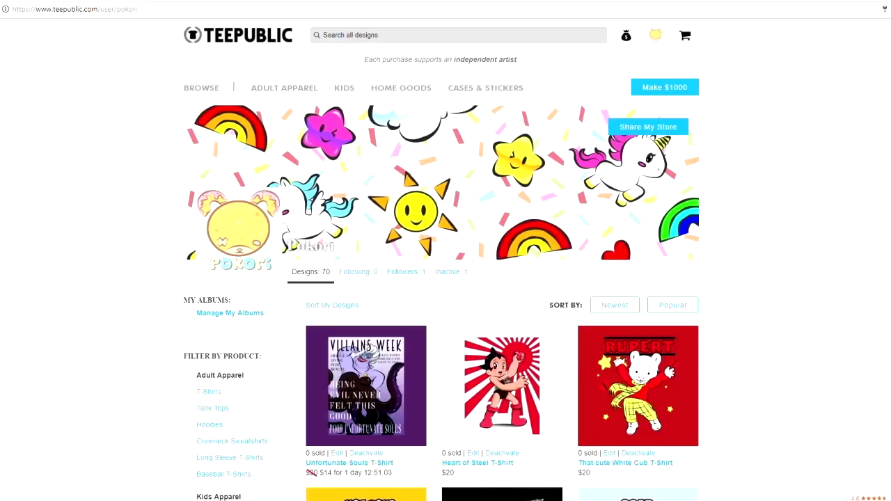
Switch to the TeePublic store page in the browser and look through its T-shirt designs.
scroll(441, 259, "down", 7)
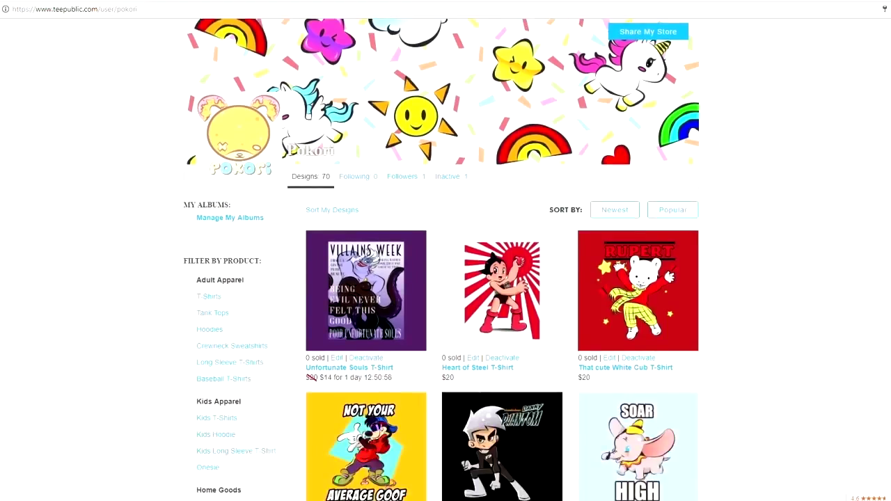
scroll(441, 260, "down", 7)
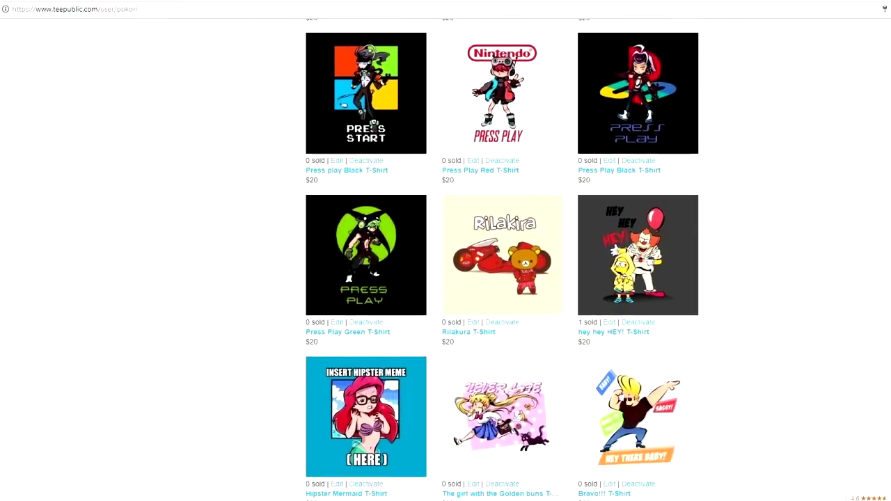
scroll(441, 260, "down", 15)
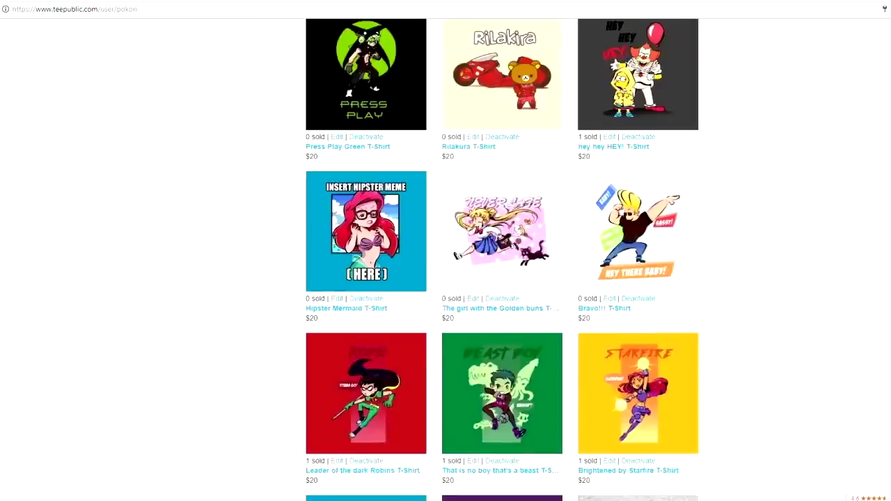
Open the Unfortunate Souls T-Shirt from the start of the store page and preview it in black and bright pink.
key("Home")
left_click(388, 317)
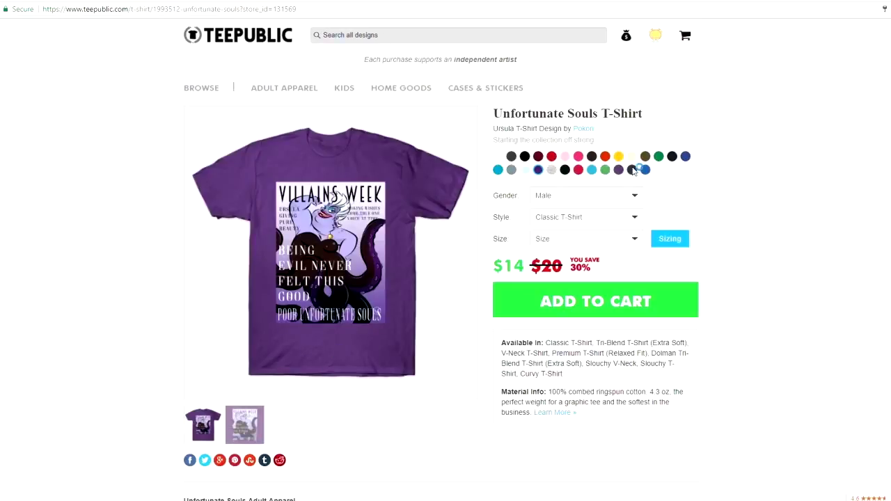
left_click(564, 169)
left_click(578, 156)
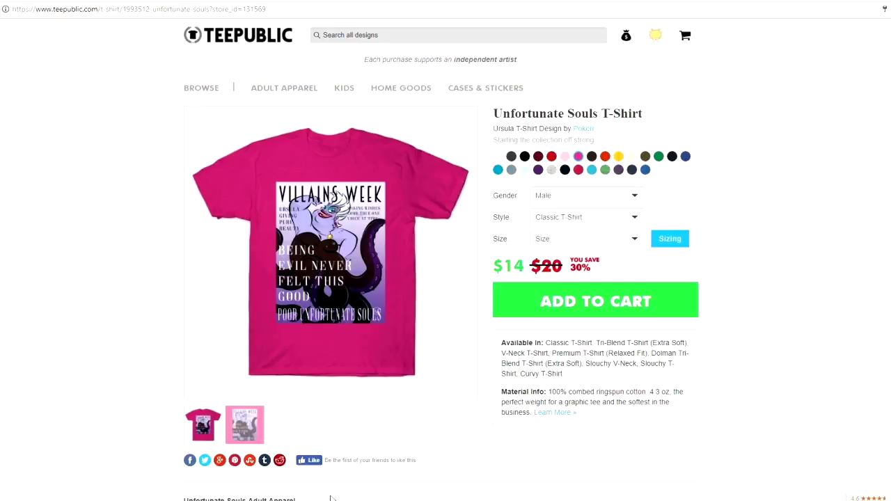